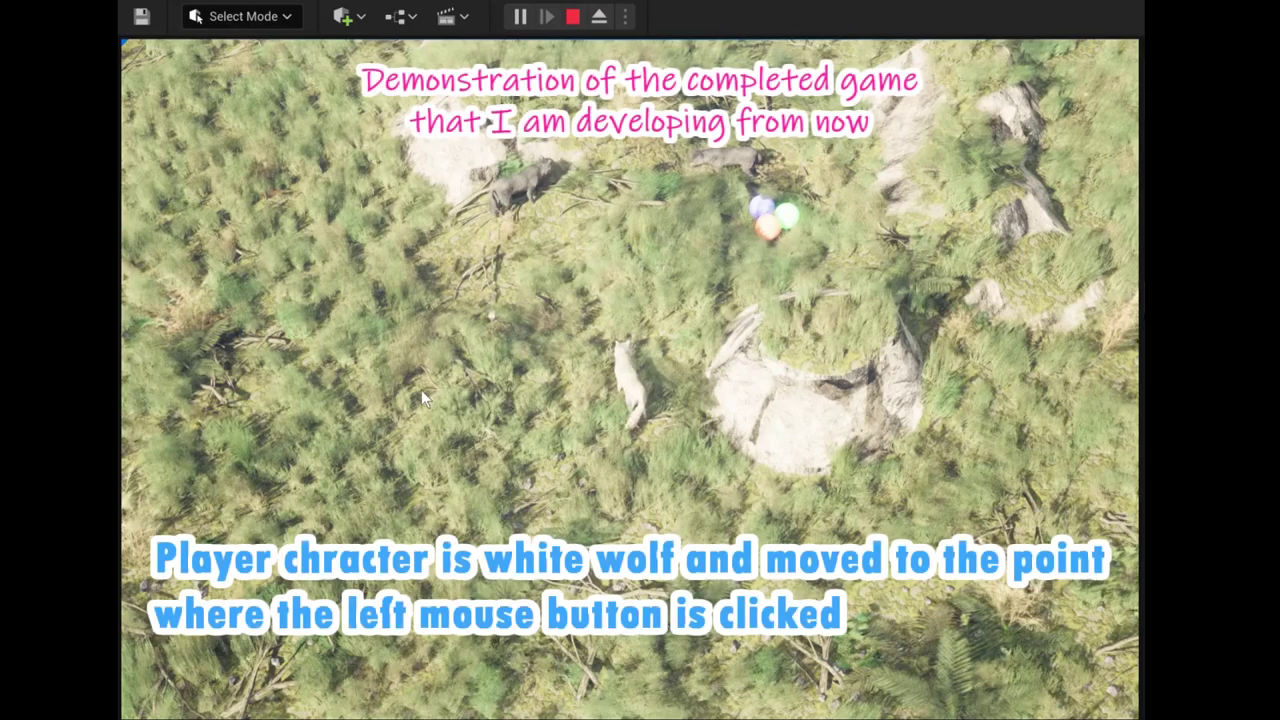
Step: Send the white wolf running across the grass, make it howl, then stop the session
left_click(421, 392)
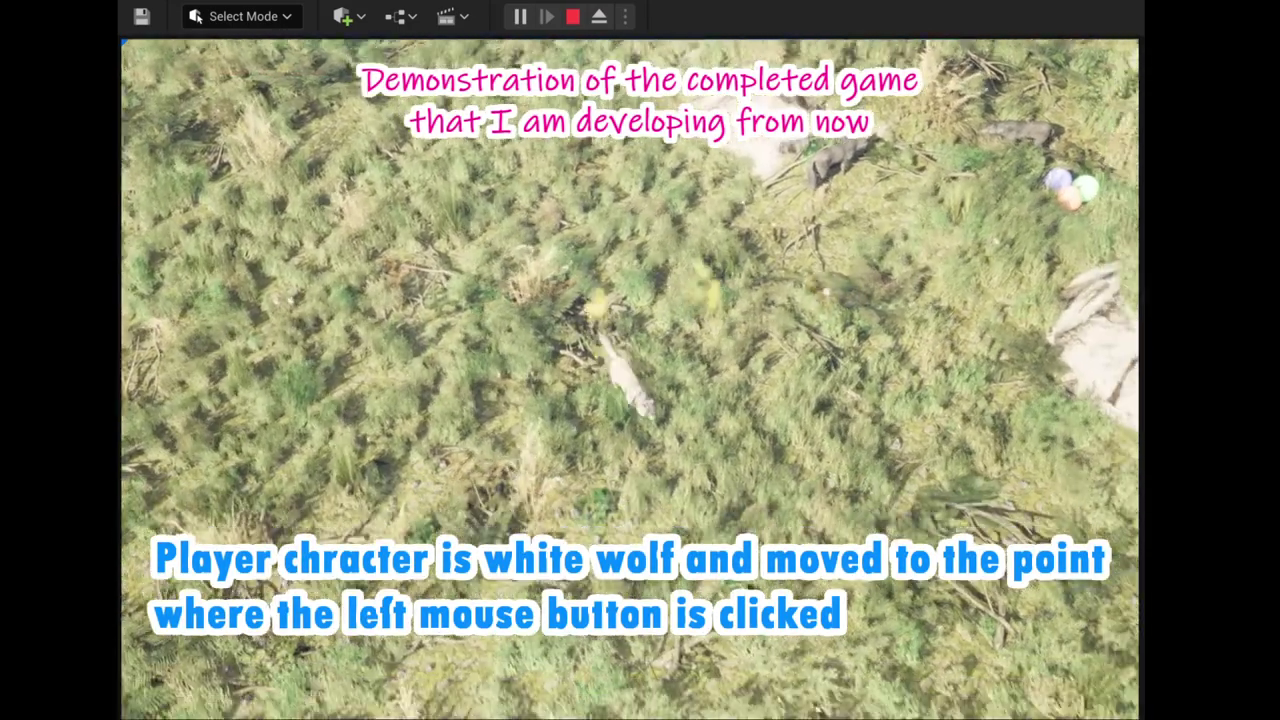
key("space")
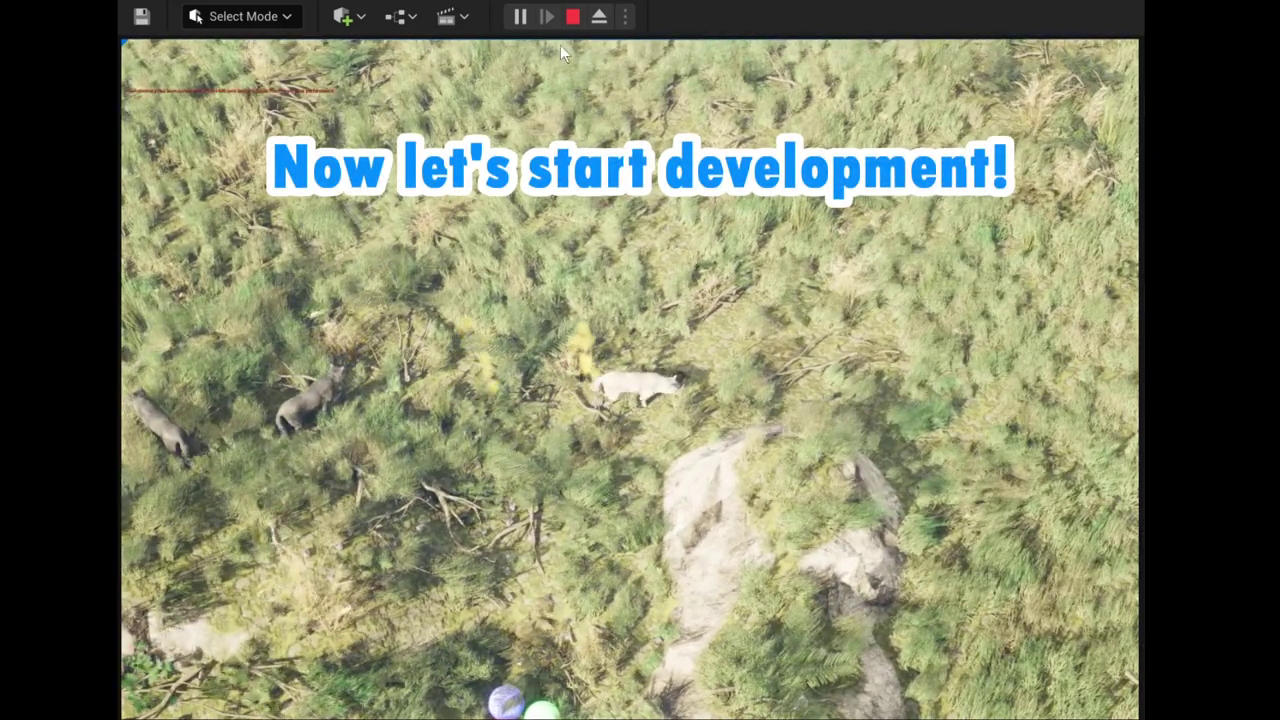
left_click(578, 17)
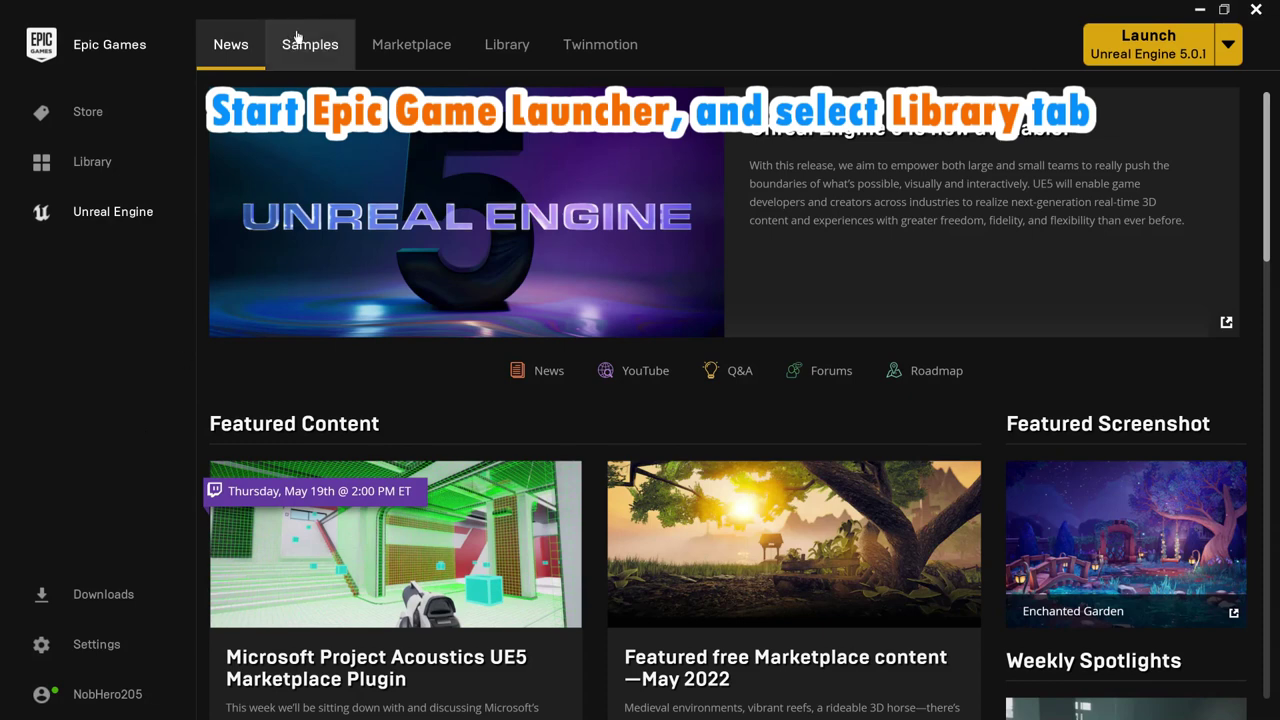
Step: Open the Library and scroll through engine versions, projects and vault assets
left_click(489, 40)
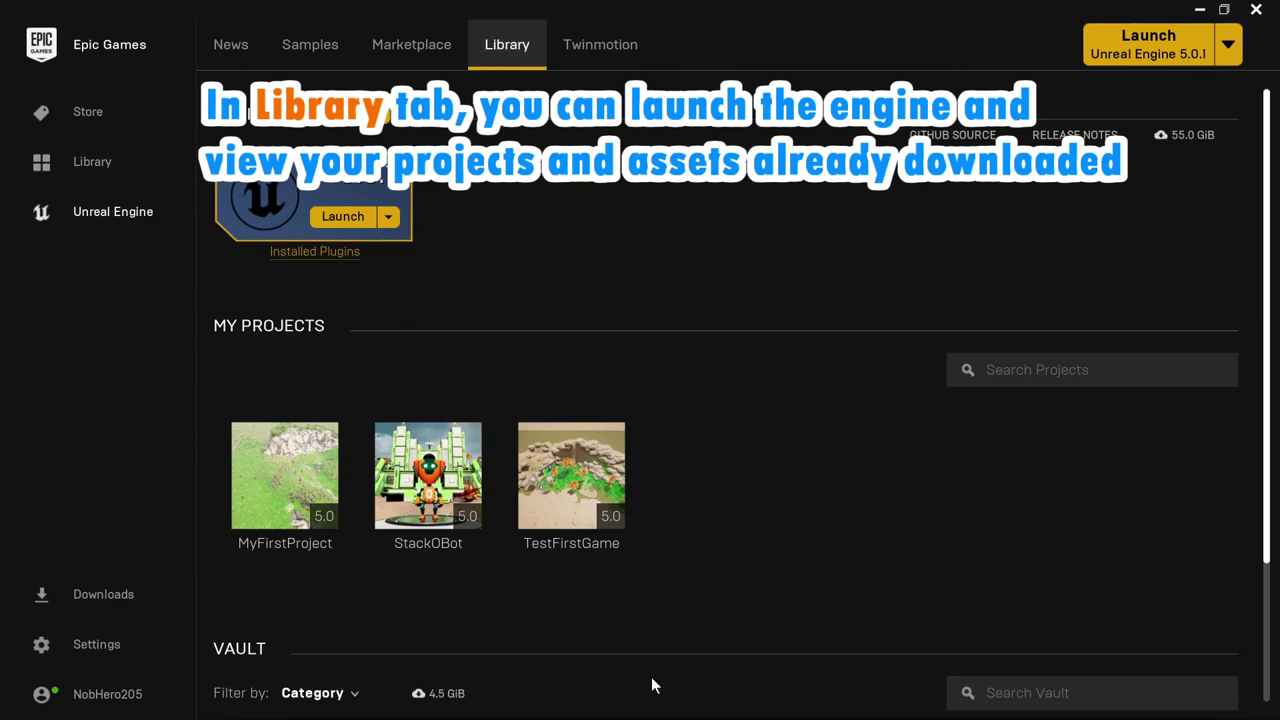
scroll(731, 620, "down", 3)
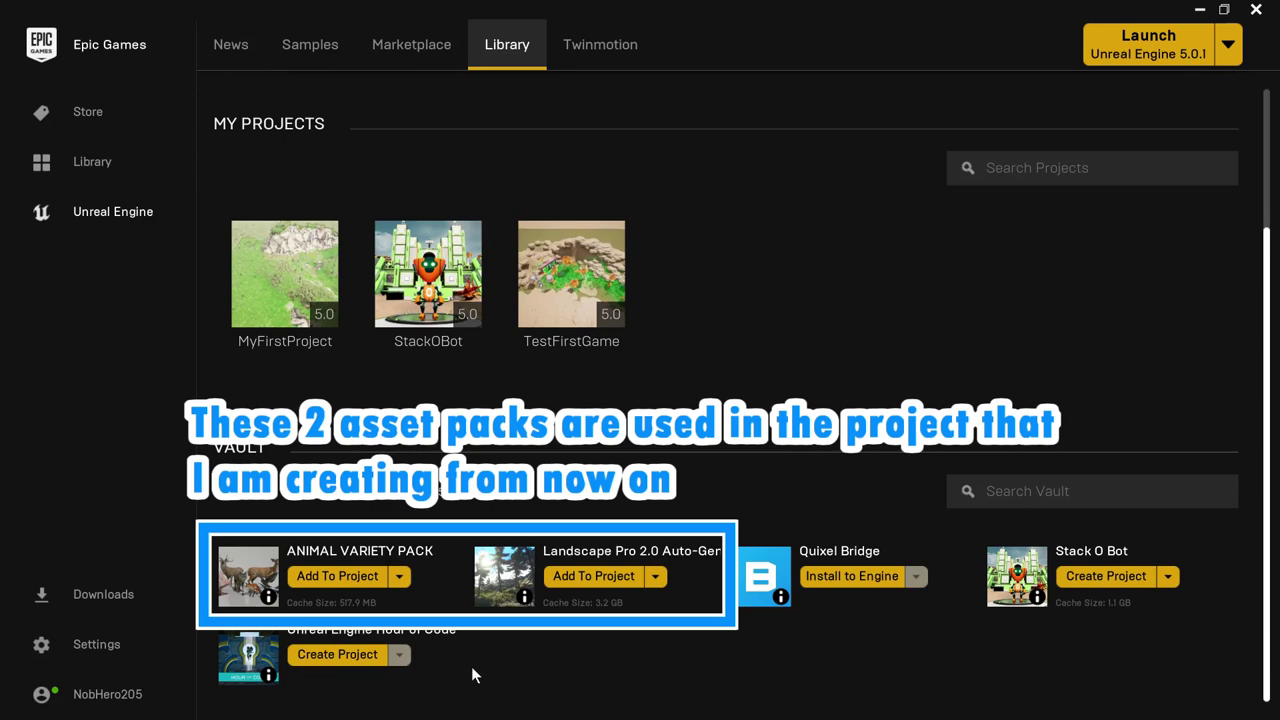
scroll(471, 666, "up", 3)
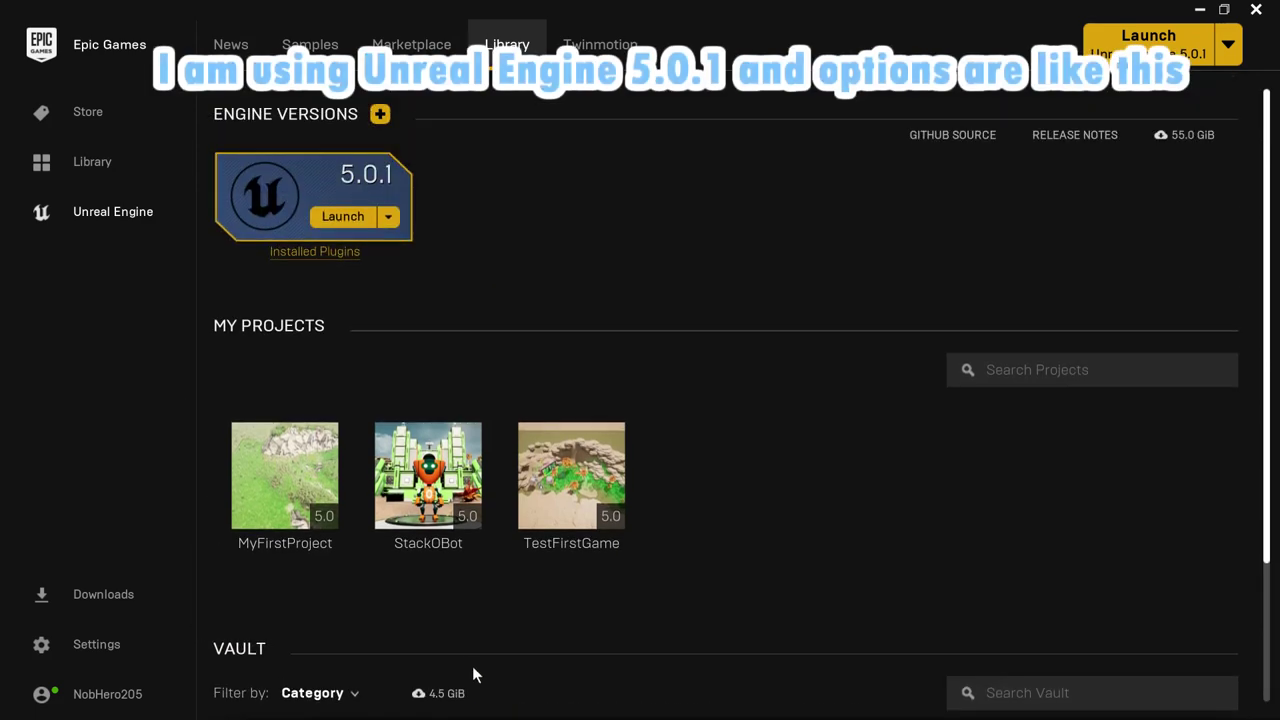
Step: Review the installation options for engine 5.0.1, then close them
left_click(386, 219)
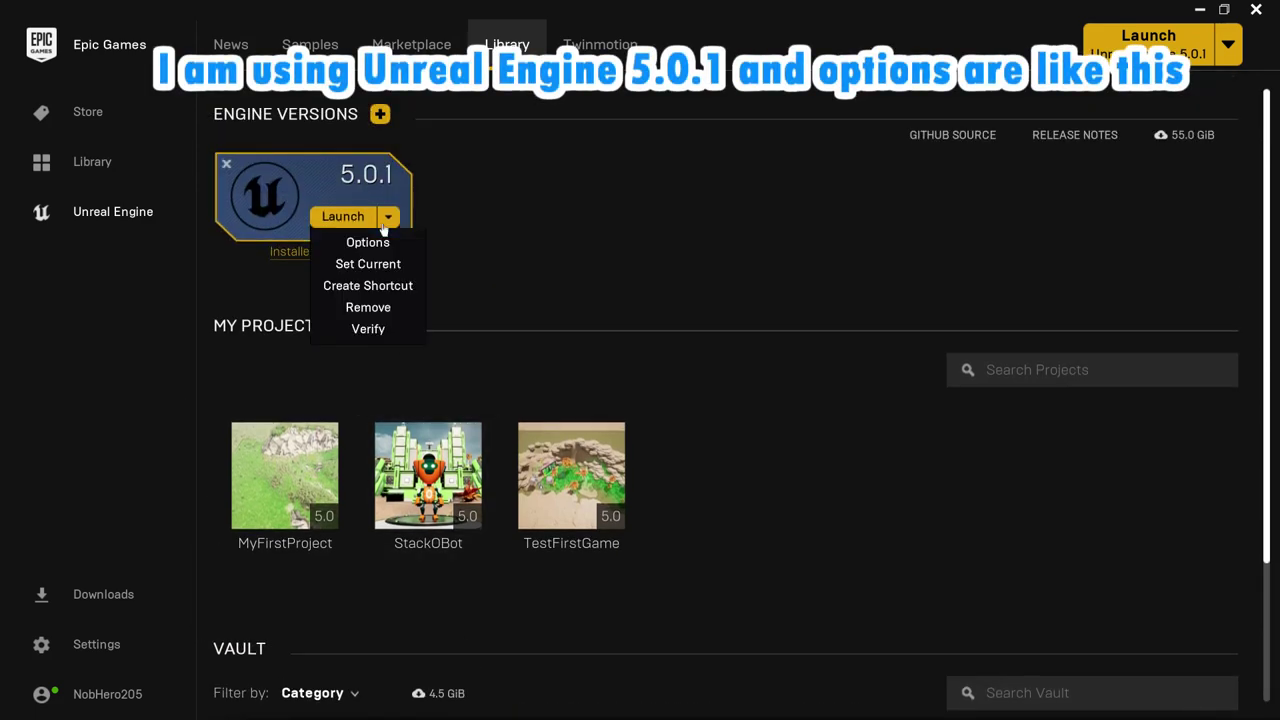
left_click(386, 240)
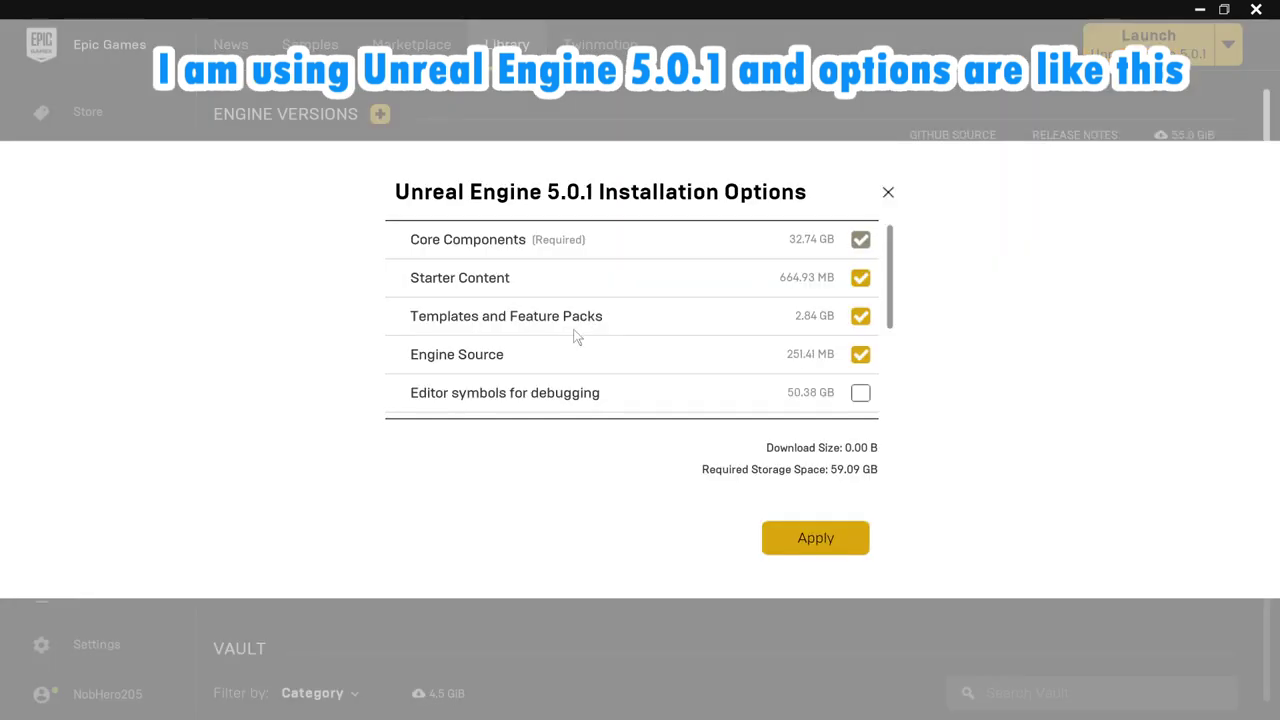
scroll(577, 337, "down", 1)
scroll(577, 337, "down", 1)
scroll(577, 337, "down", 2)
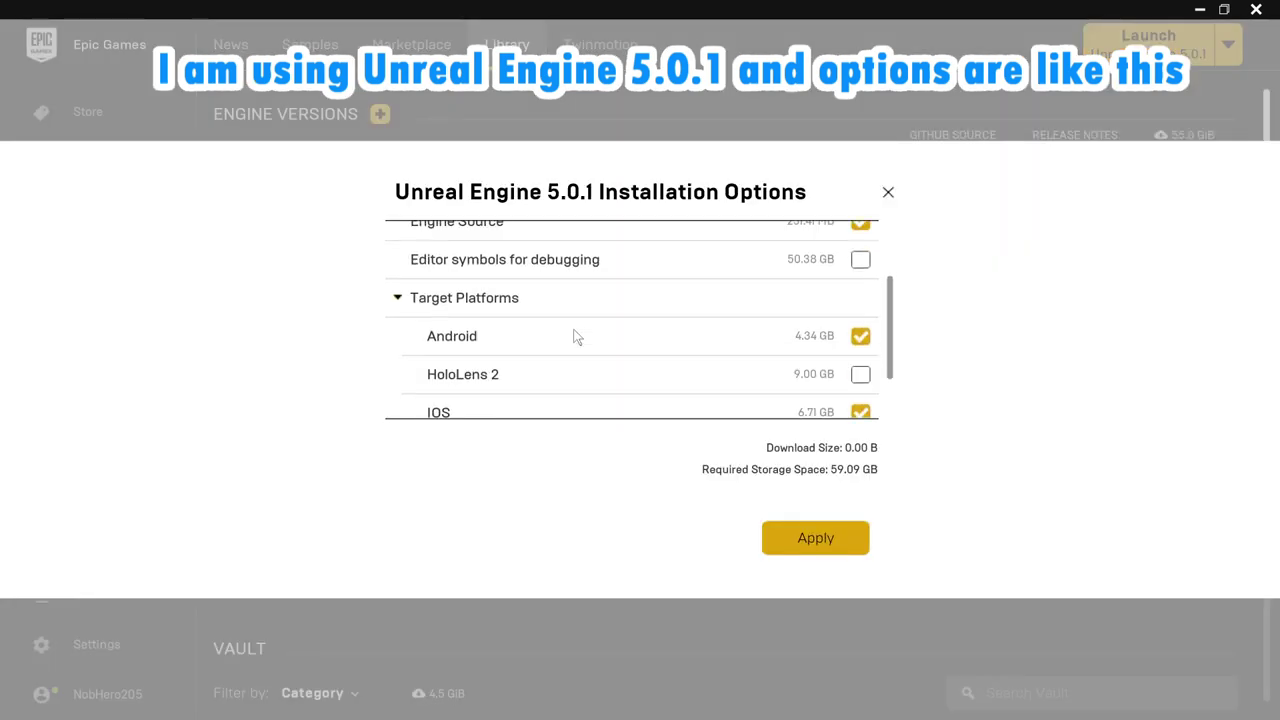
scroll(577, 337, "down", 2)
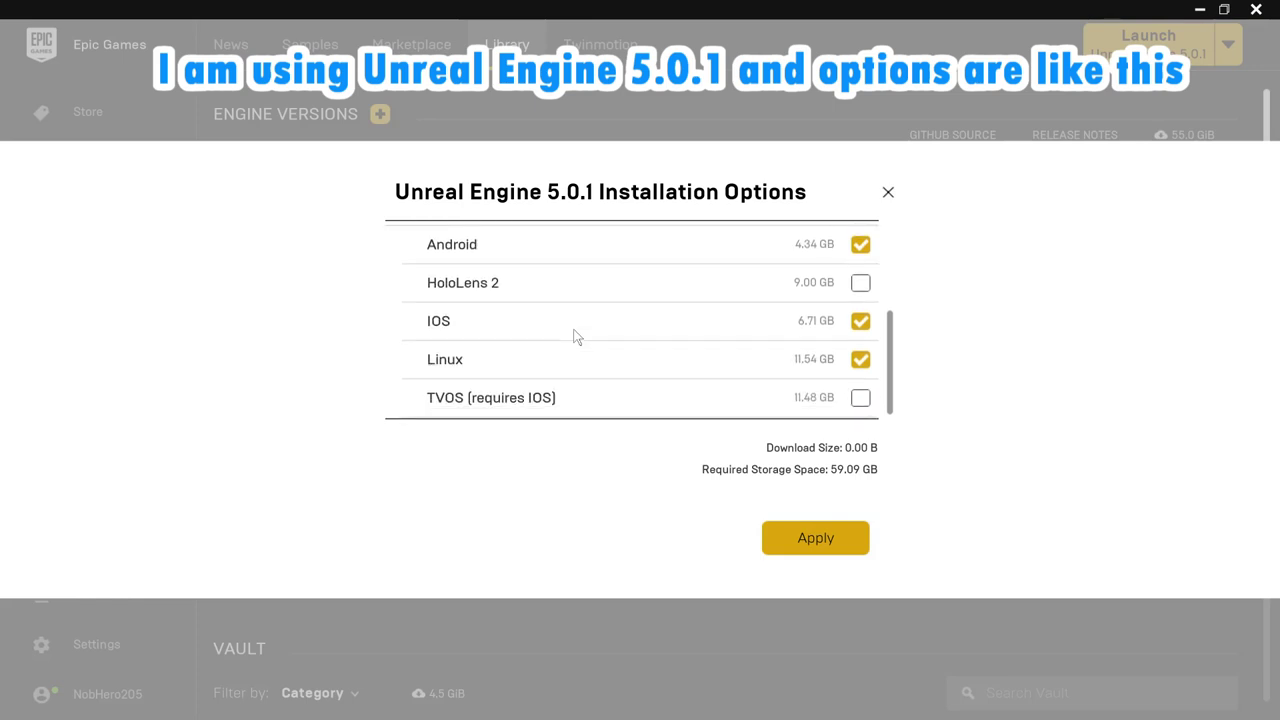
scroll(577, 337, "up", 2)
scroll(577, 337, "up", 3)
scroll(577, 337, "up", 1)
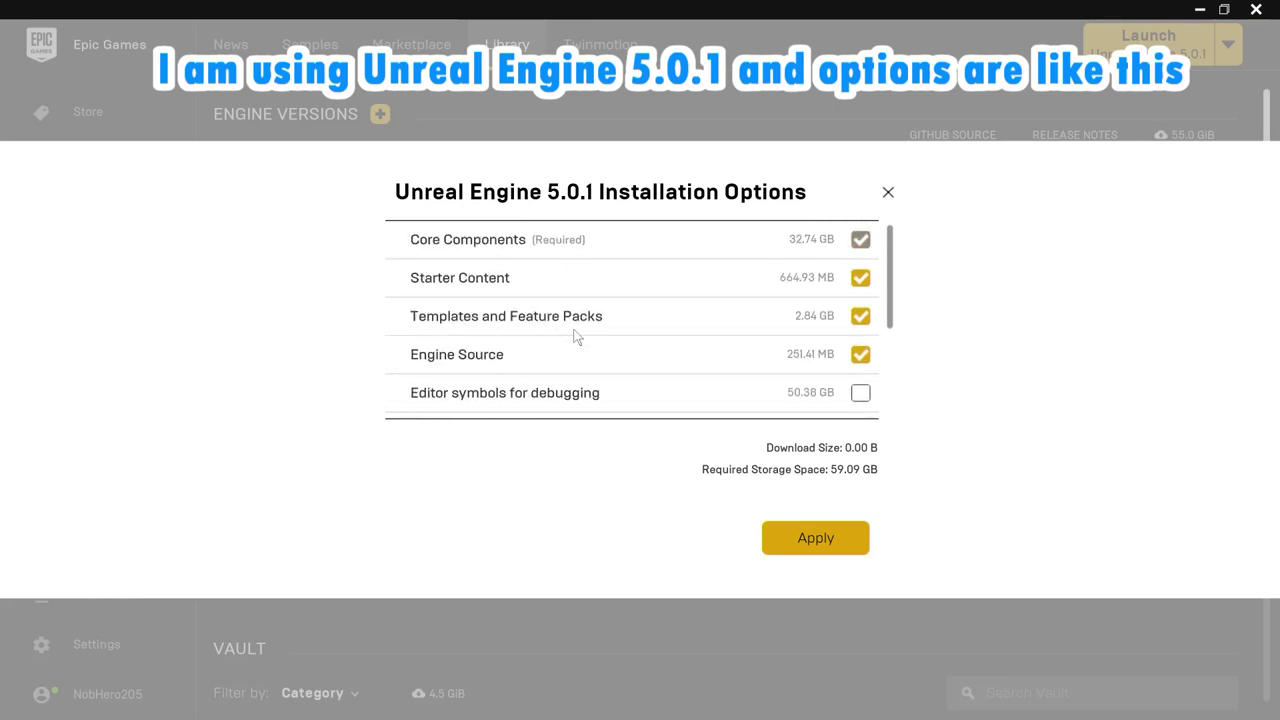
left_click(886, 196)
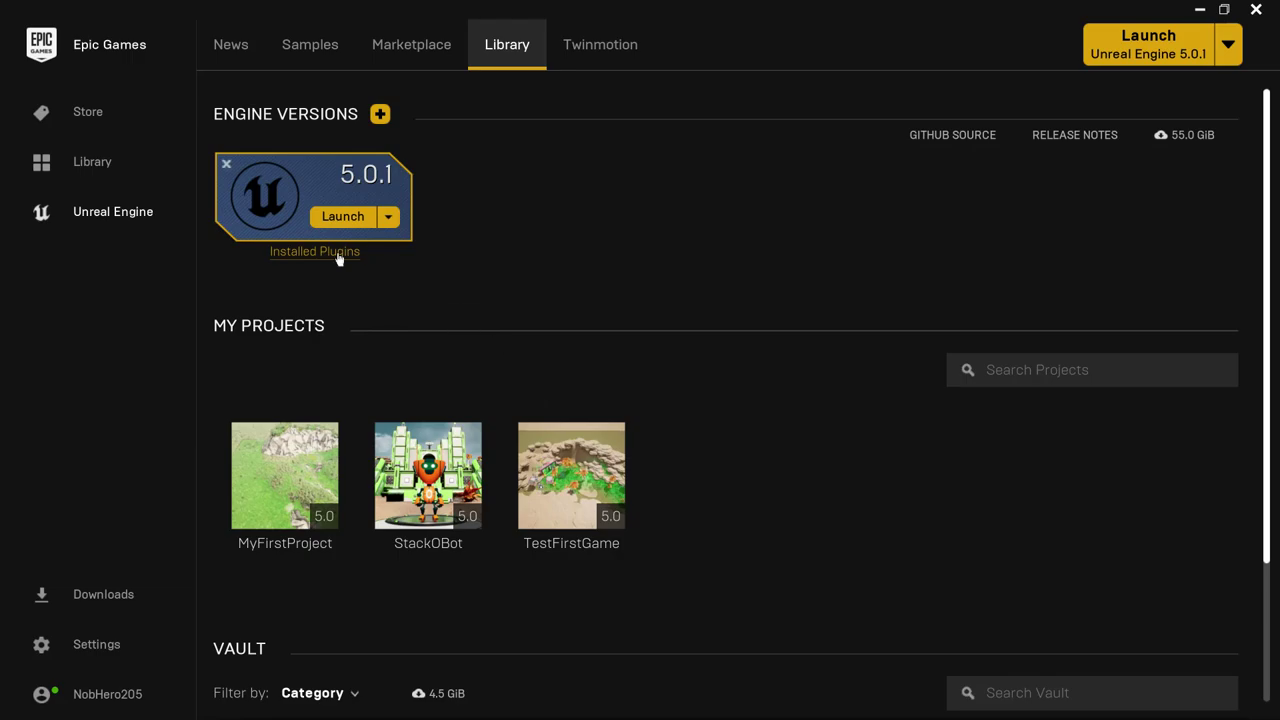
Step: Check engine 5.0.1's installed plugins, then launch Unreal Engine 5.0.1
left_click(338, 253)
left_click(638, 458)
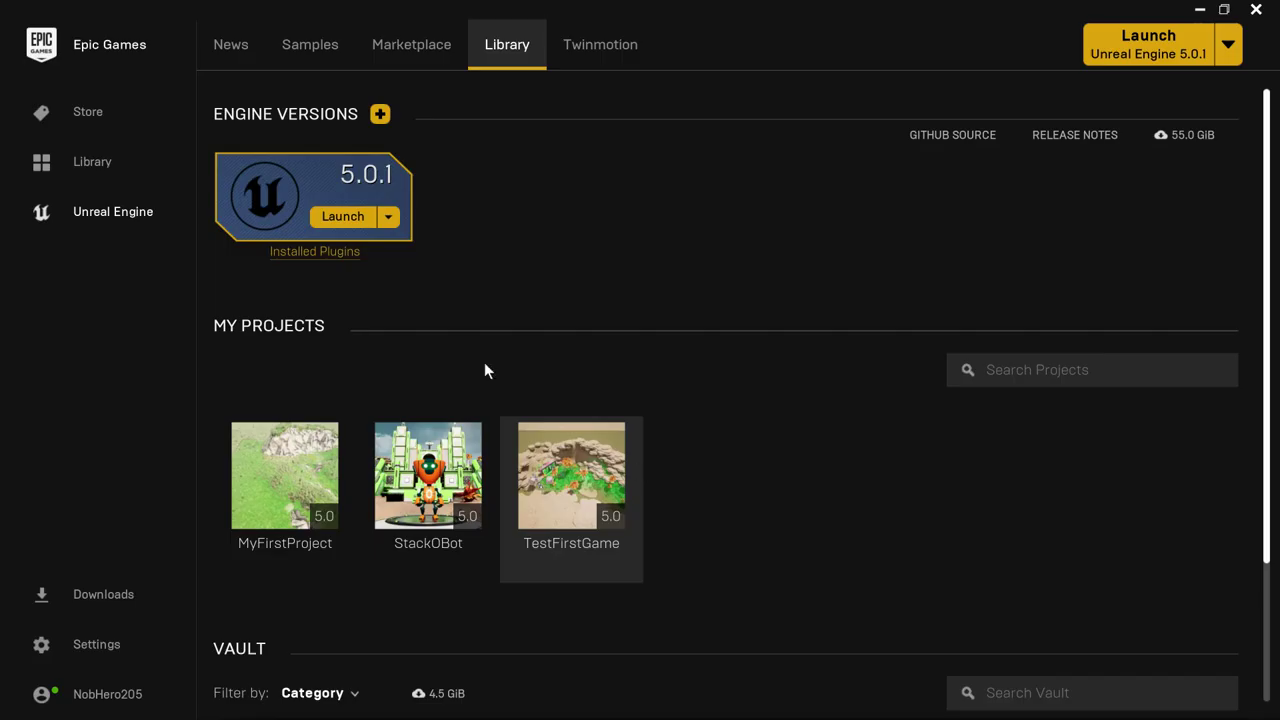
left_click(343, 217)
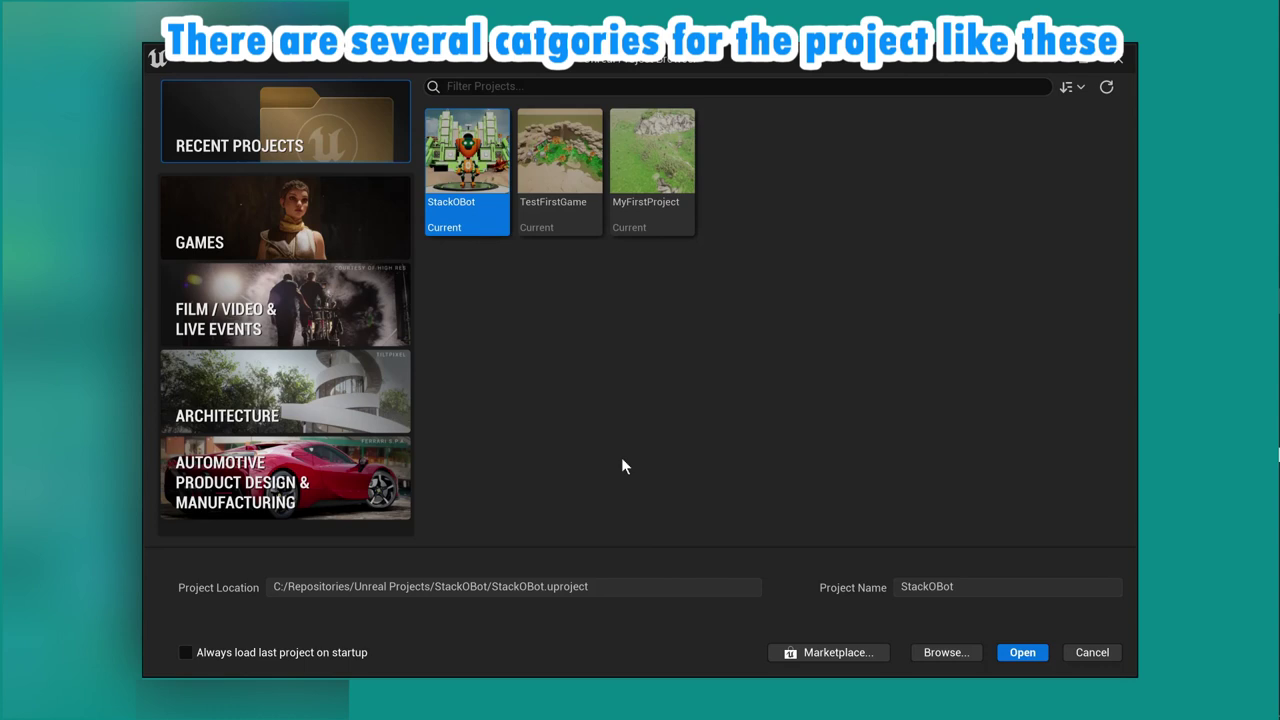
Step: Browse the Film, Architecture and Automotive template categories, then return to Games
left_click(226, 198)
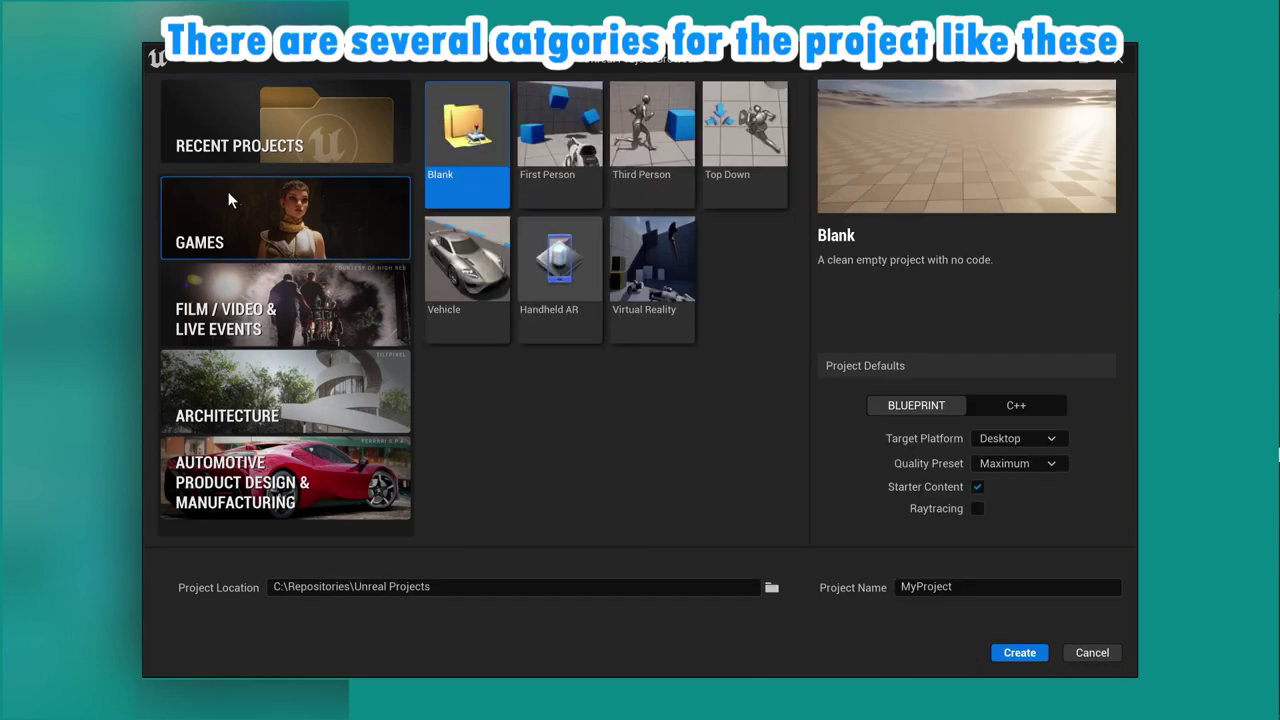
left_click(253, 318)
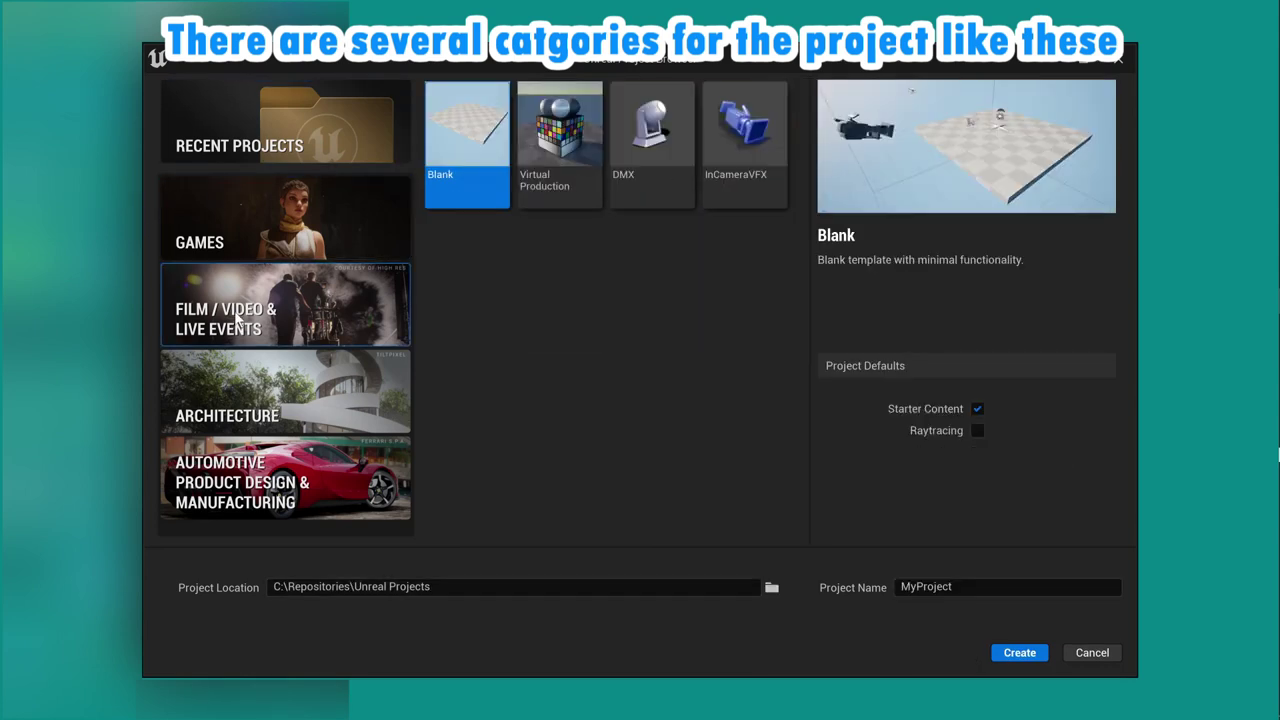
left_click(244, 398)
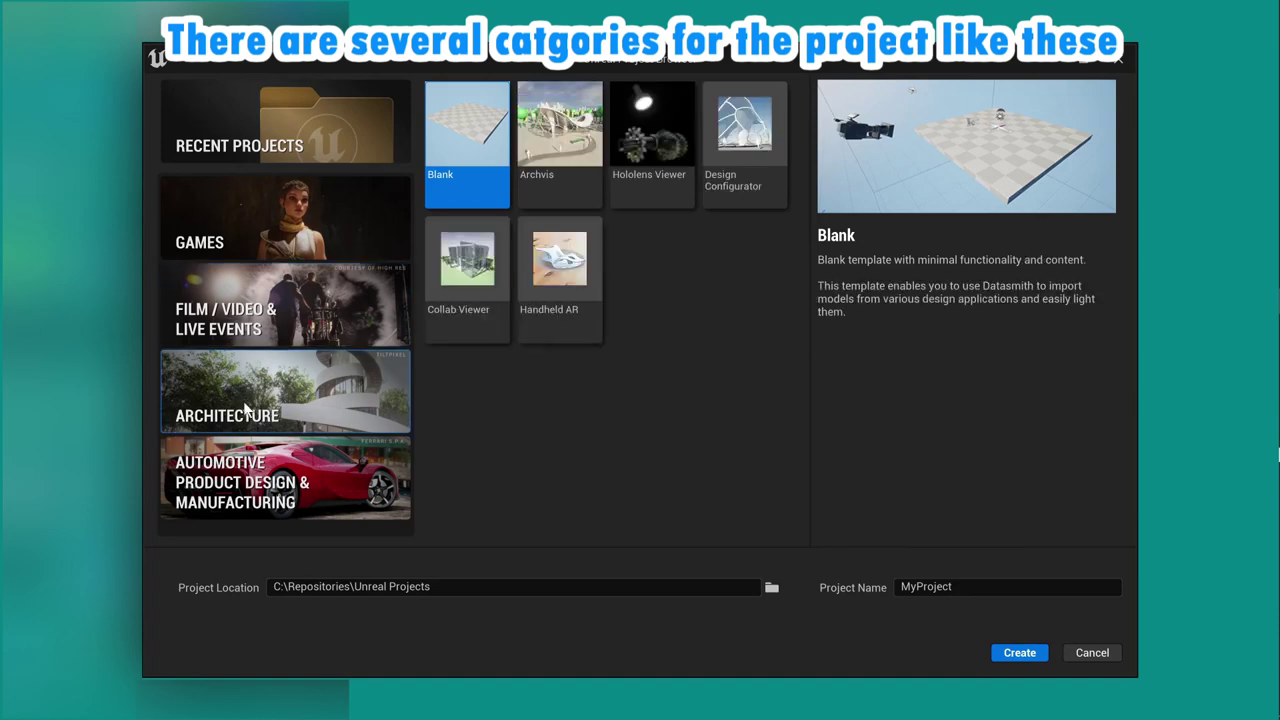
left_click(255, 480)
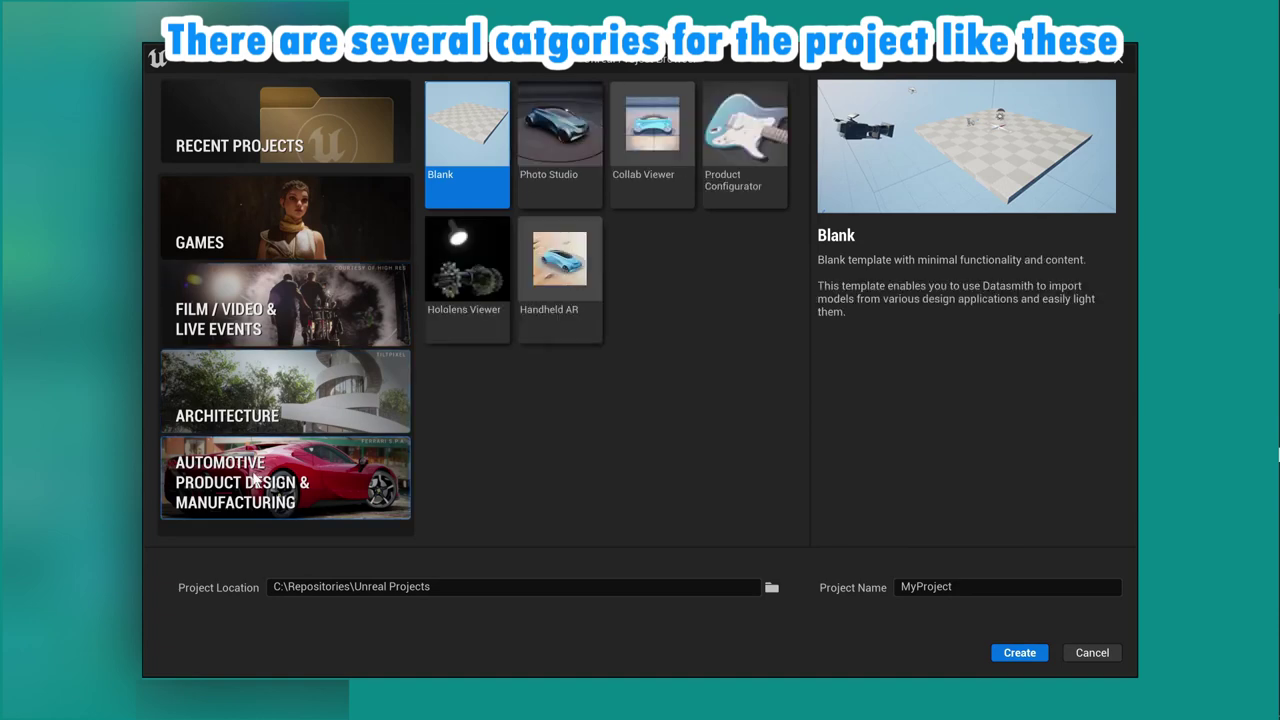
left_click(267, 224)
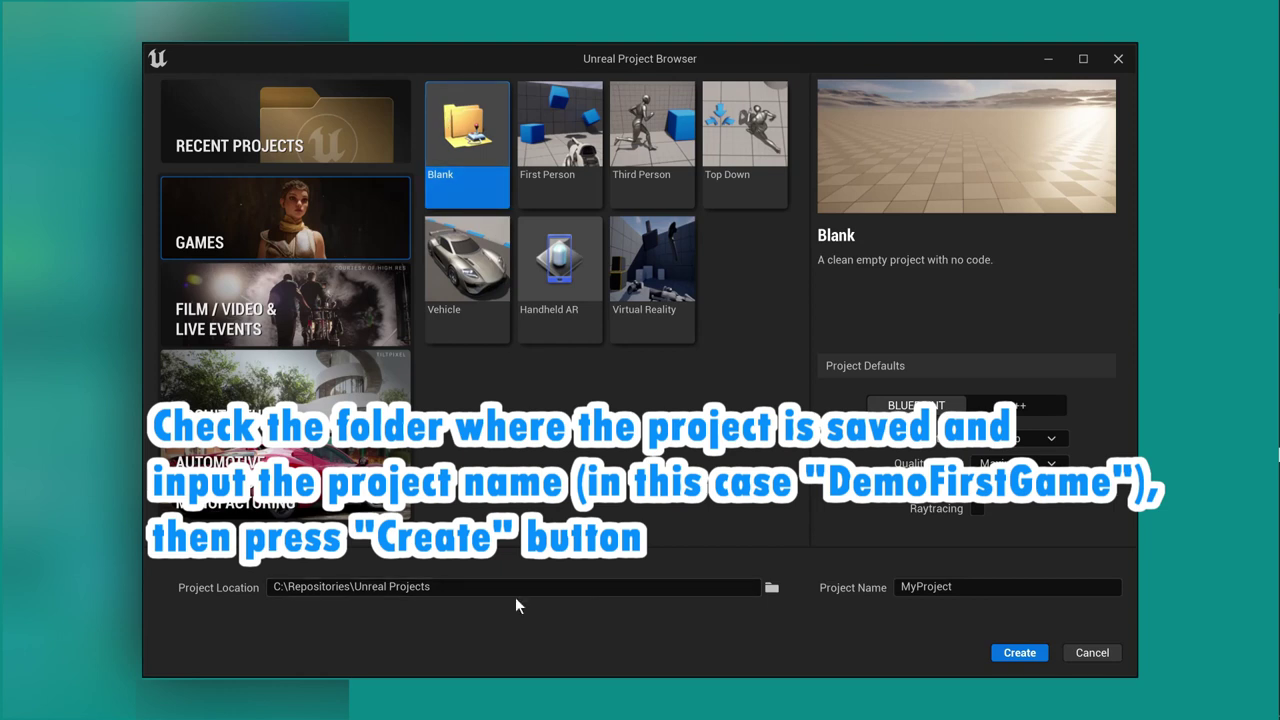
Step: Name the Blank game project DemoFirstGame and create it
left_click(990, 587)
key("shift+Left")
key("shift+Left")
key("shift+Left")
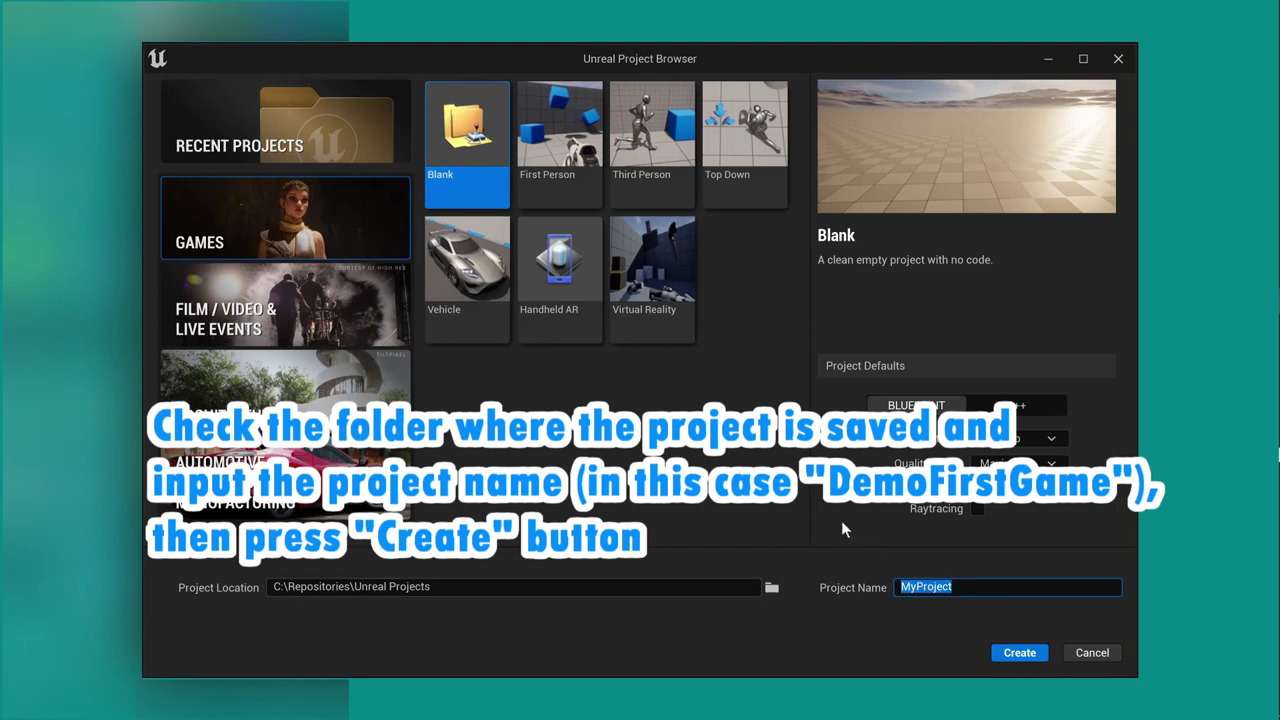
type("Dem")
type("oFirstGame")
left_click(1031, 652)
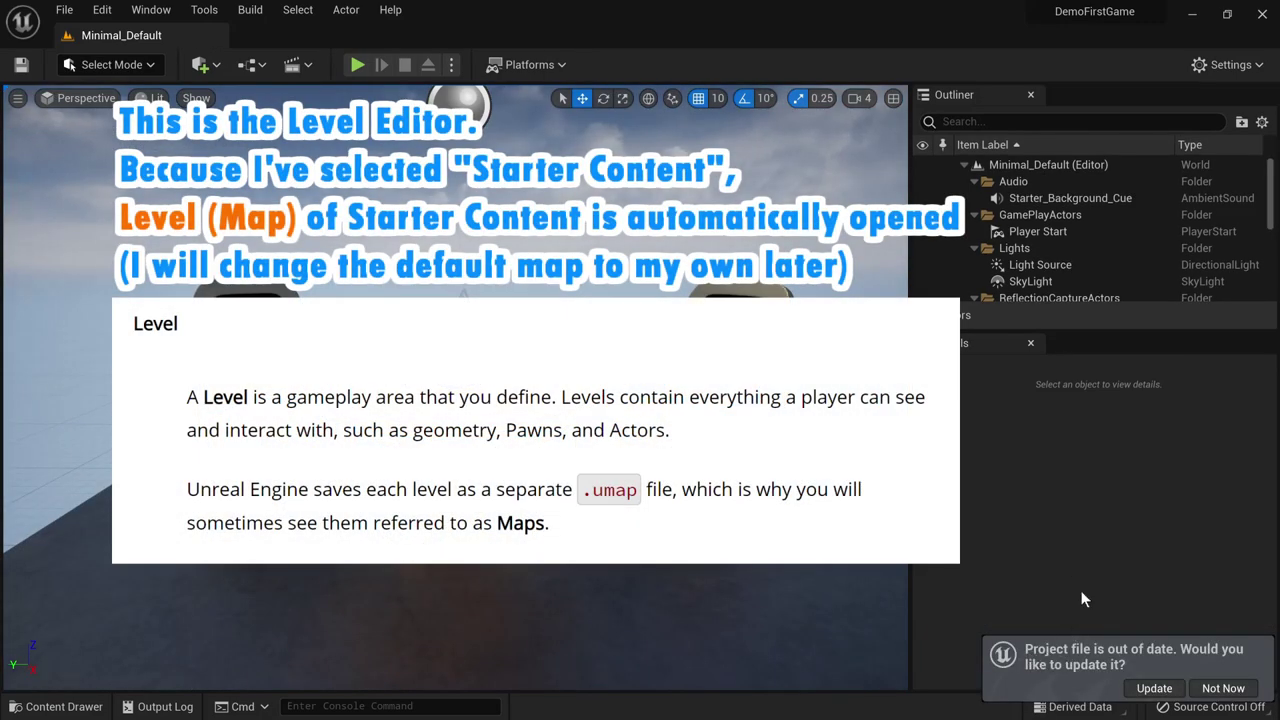
Step: Accept the project-file update and browse StarterContent in the Content Drawer
left_click(1155, 689)
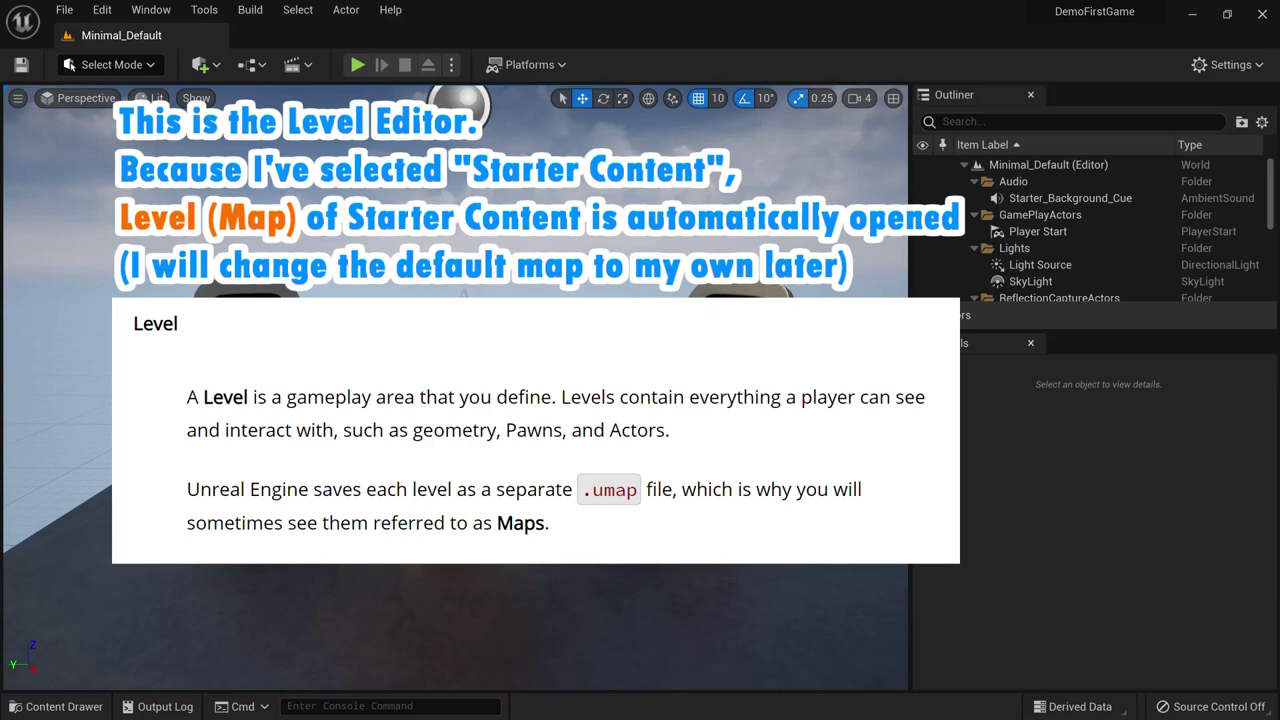
left_click(60, 706)
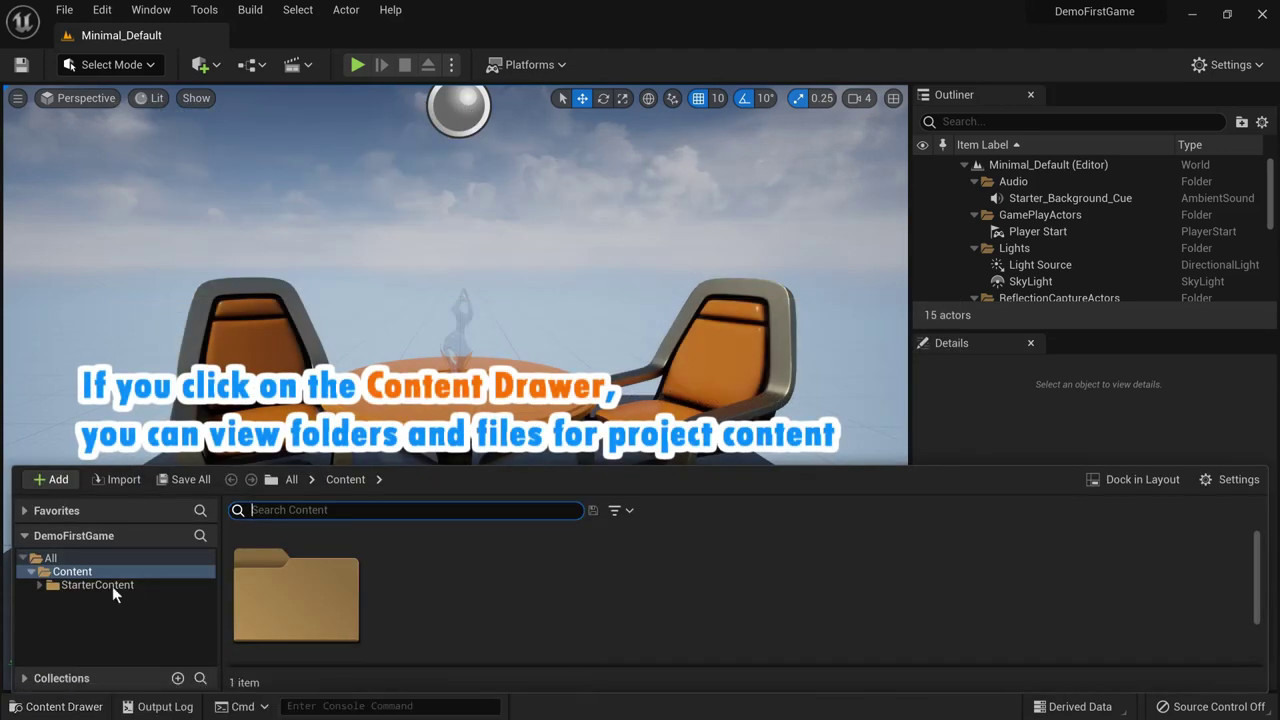
left_click(112, 586)
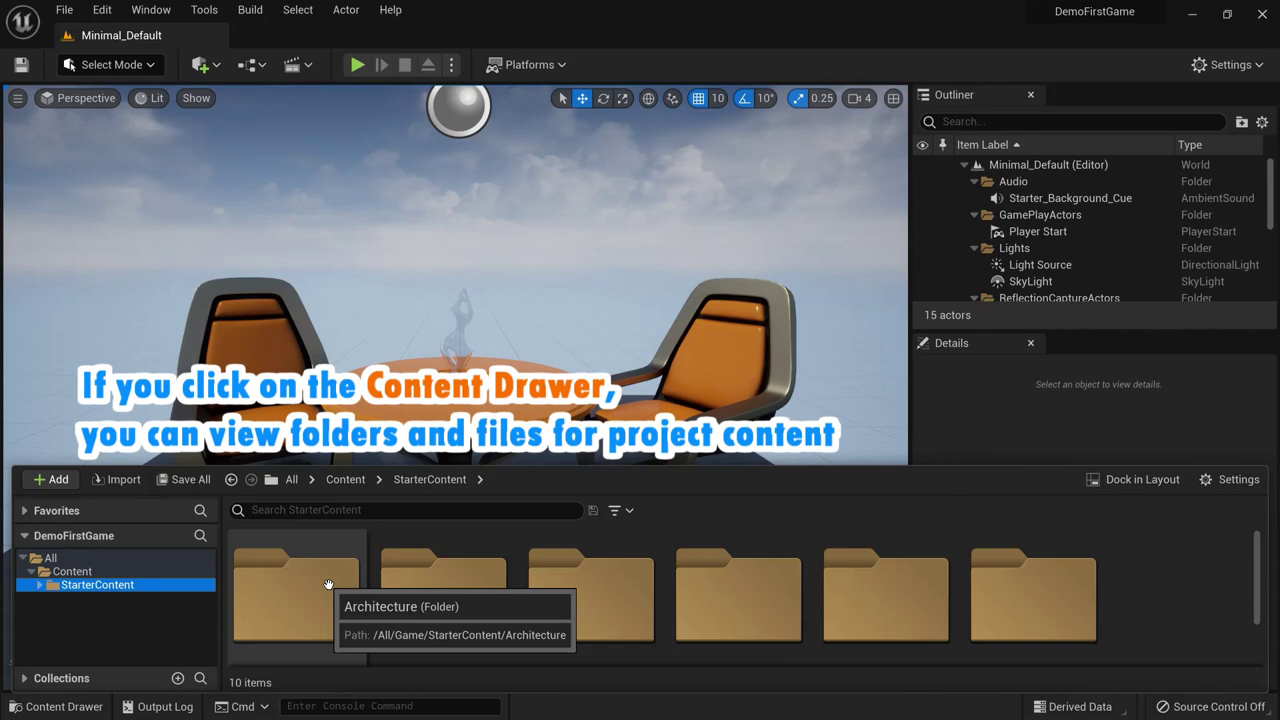
scroll(328, 584, "down", 3, "ctrl")
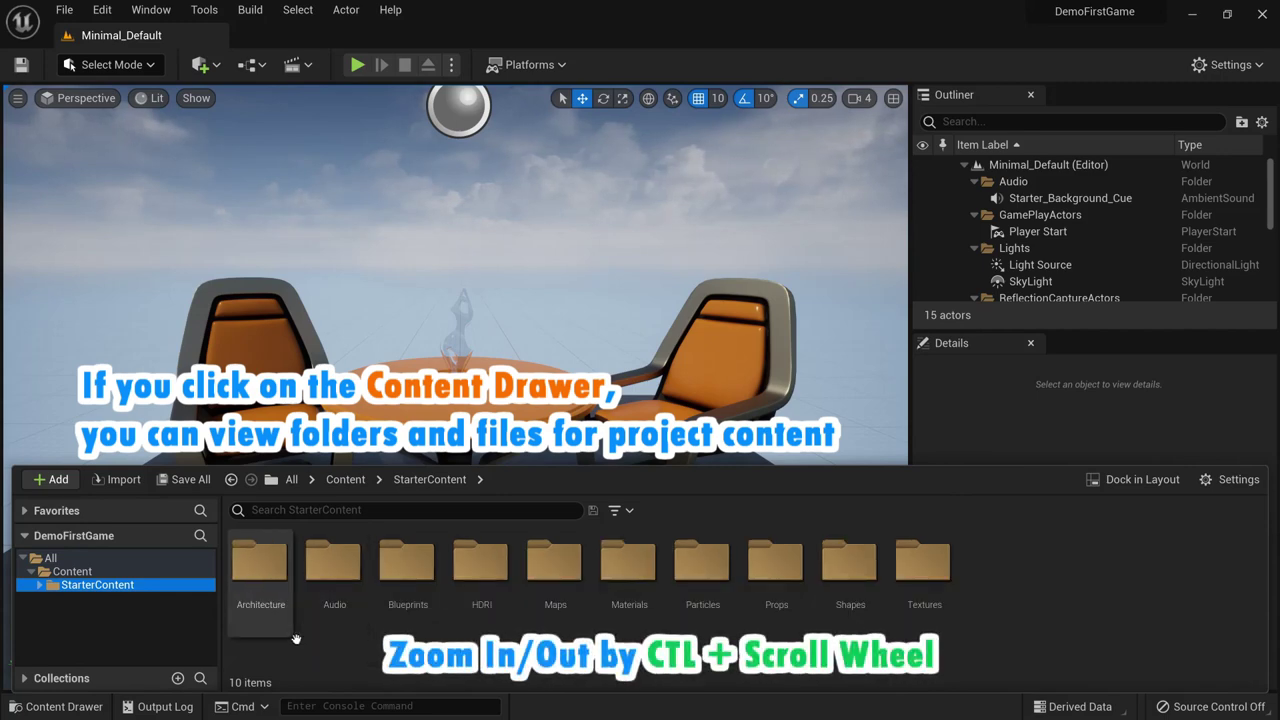
Step: Expand and collapse the StarterContent subfolders, then return to the Content folder
left_click(39, 585)
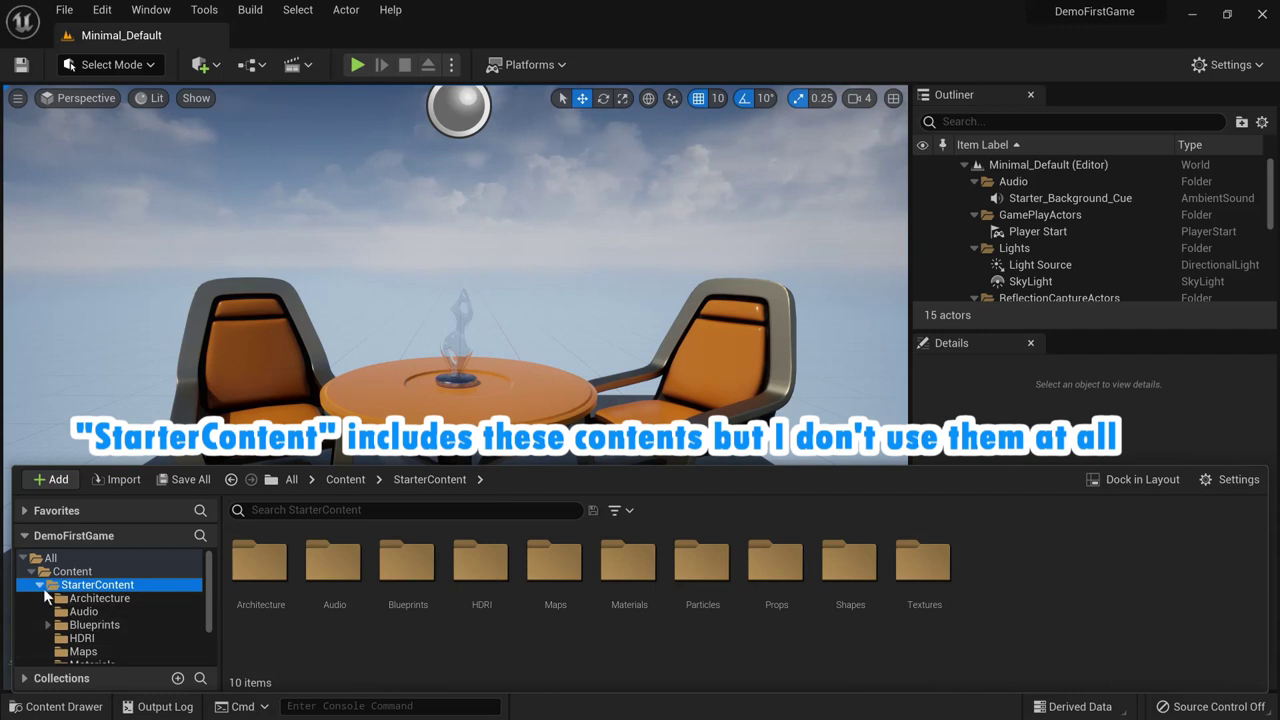
left_click(40, 586)
left_click(72, 571)
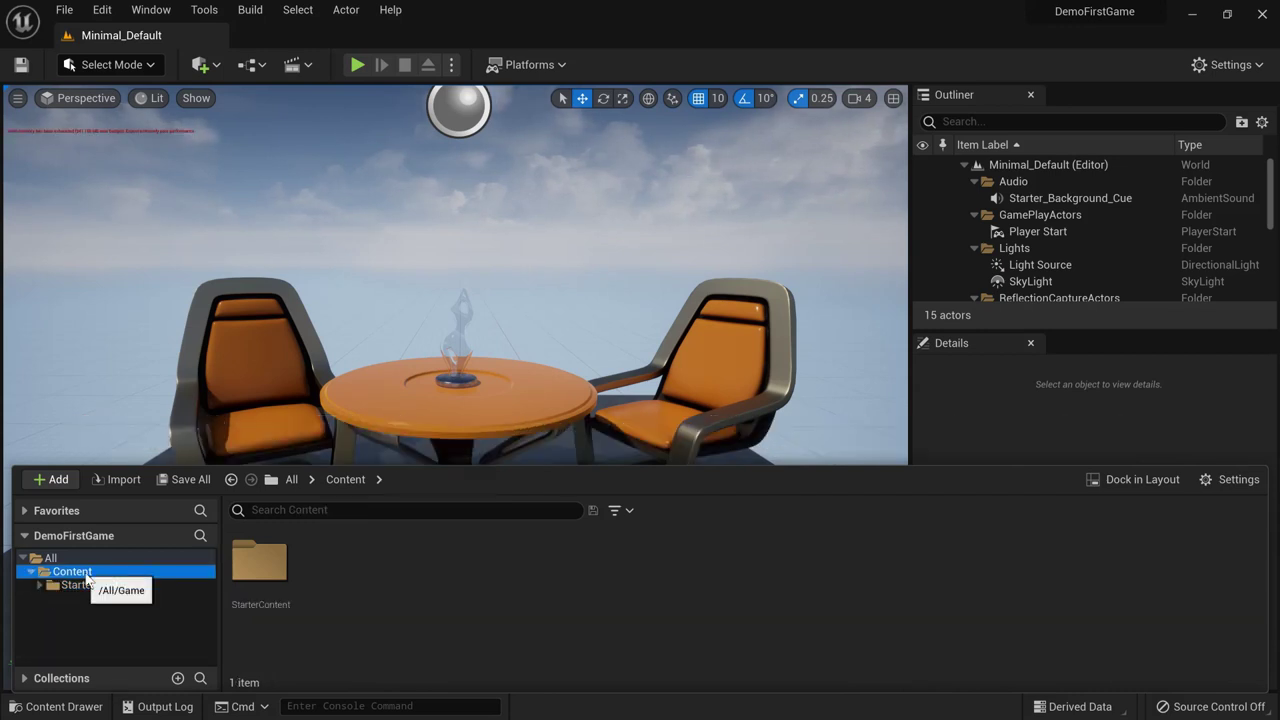
left_click(480, 628)
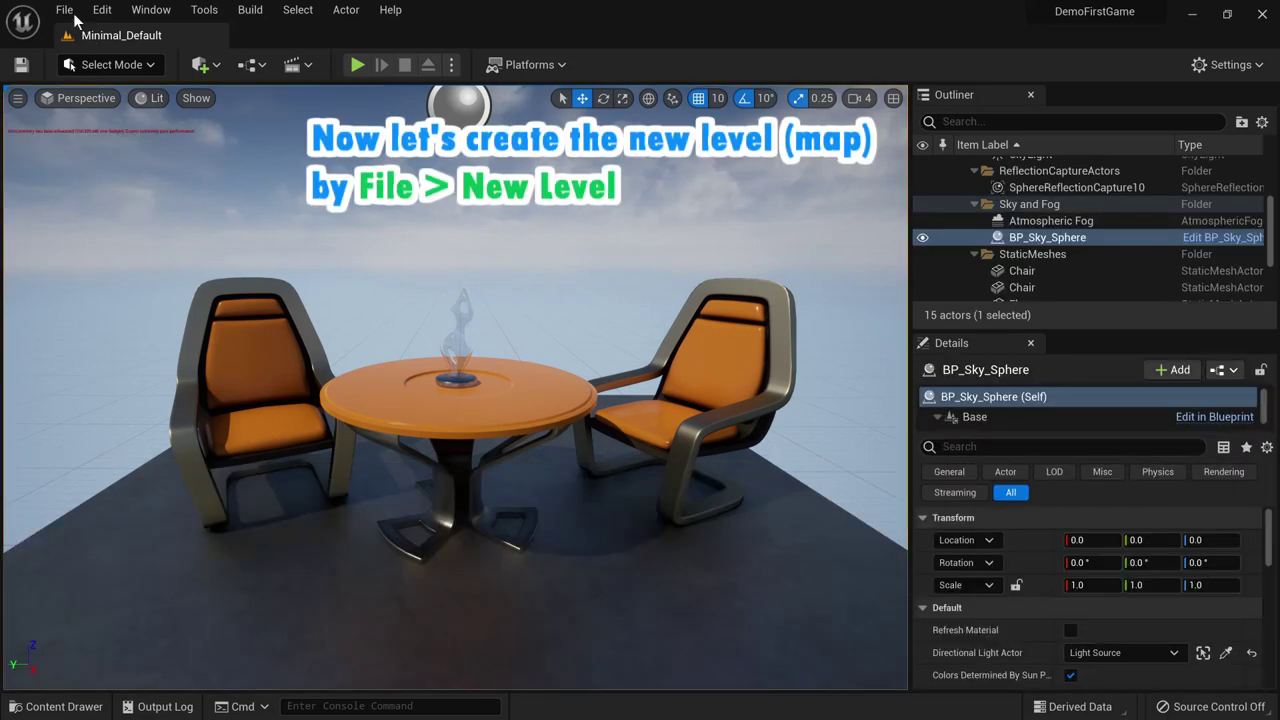
left_click(66, 11)
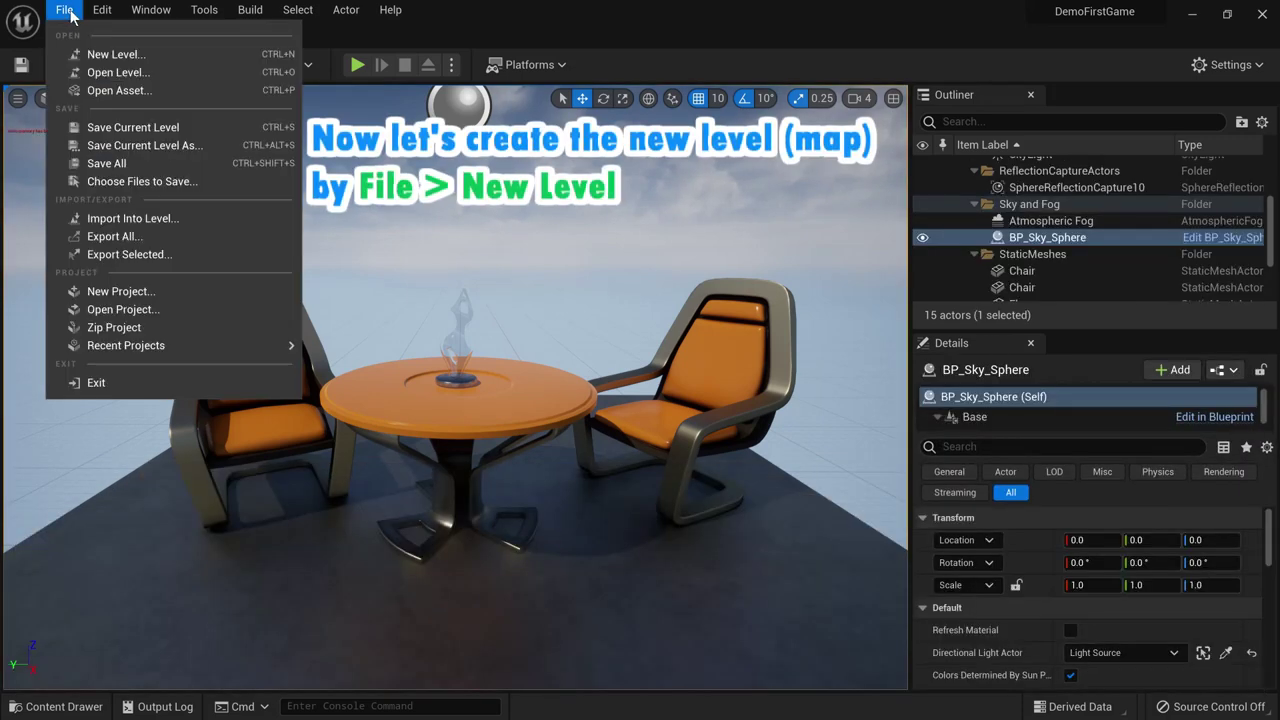
Step: Create a new Empty Level and add a Sphere from Quick Add Shapes
left_click(158, 54)
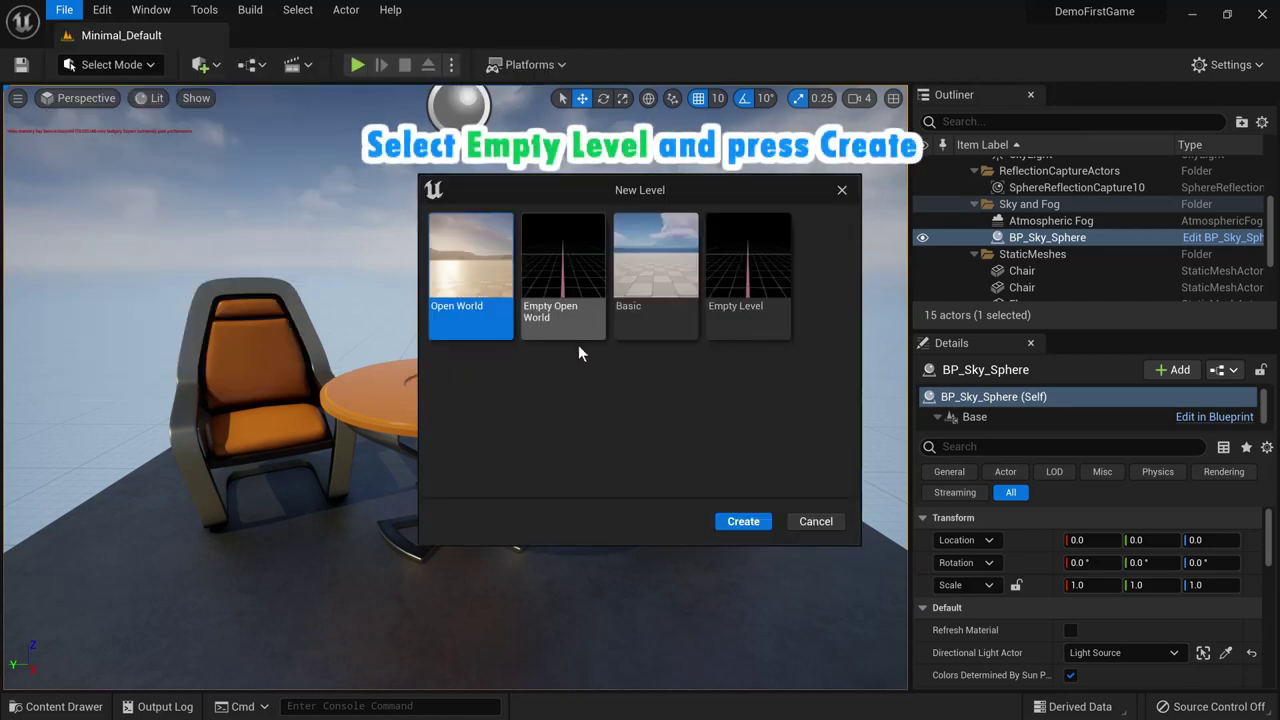
left_click(740, 325)
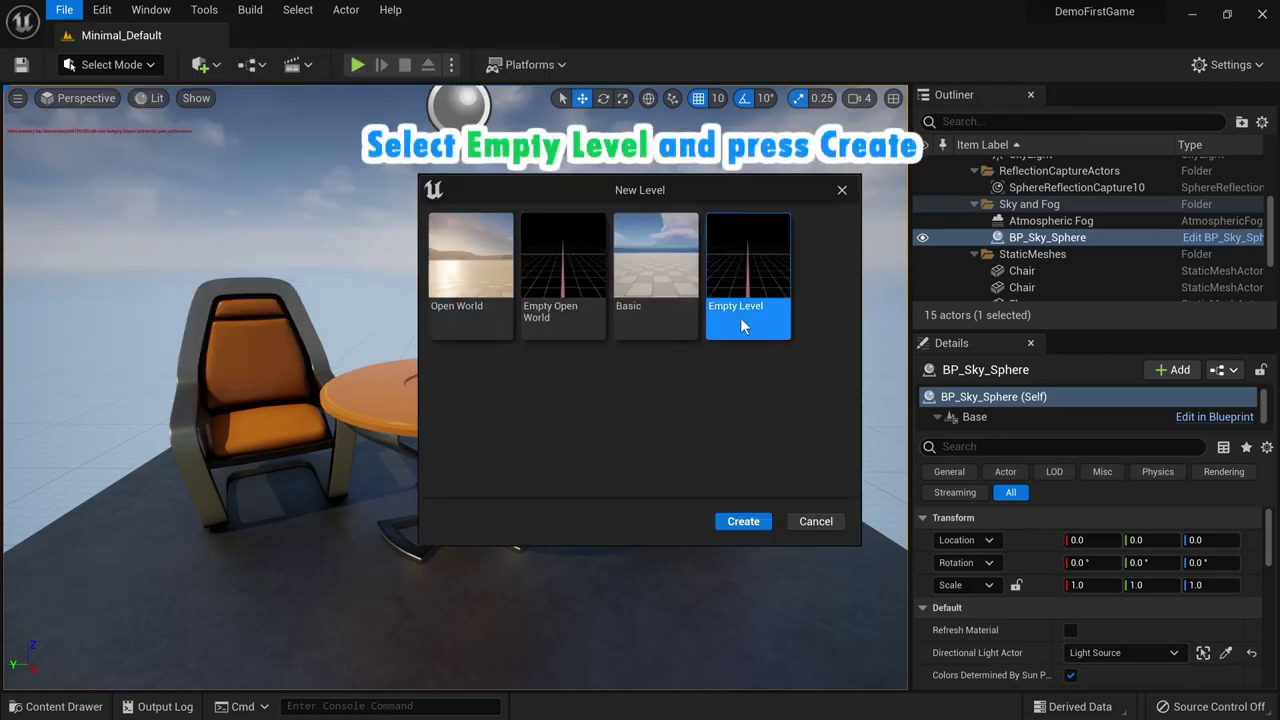
left_click(748, 525)
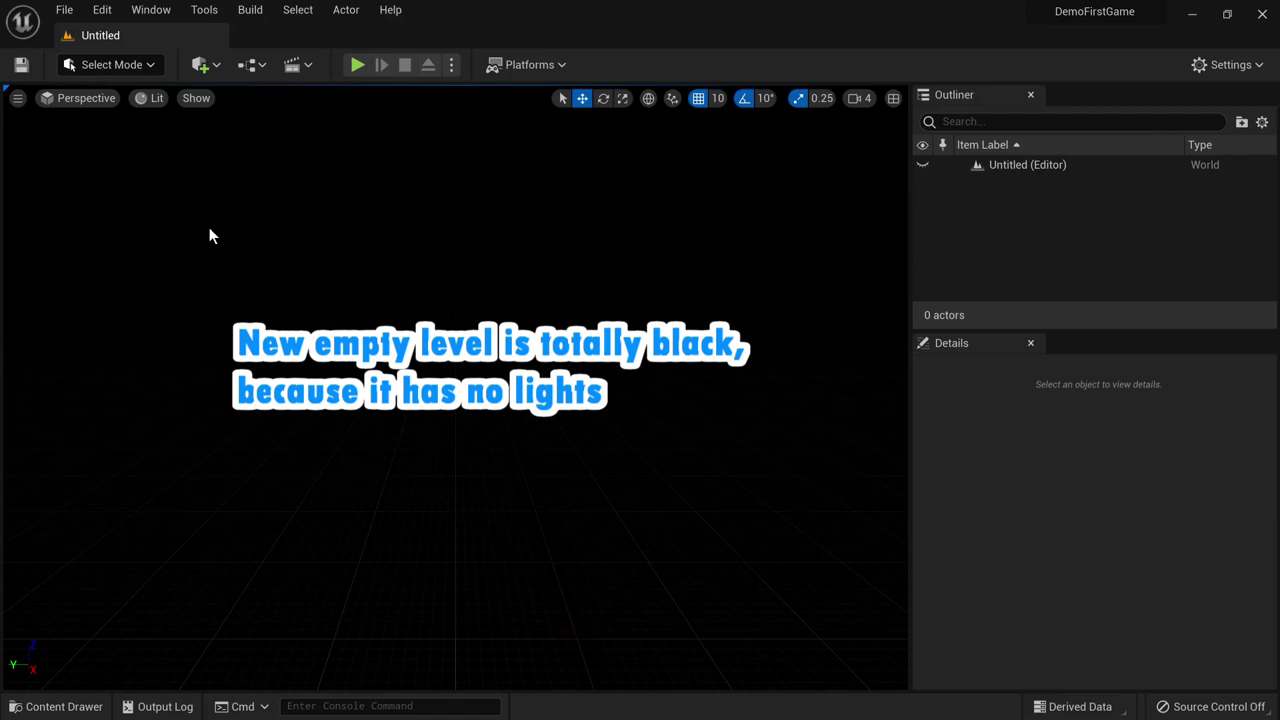
left_click(216, 66)
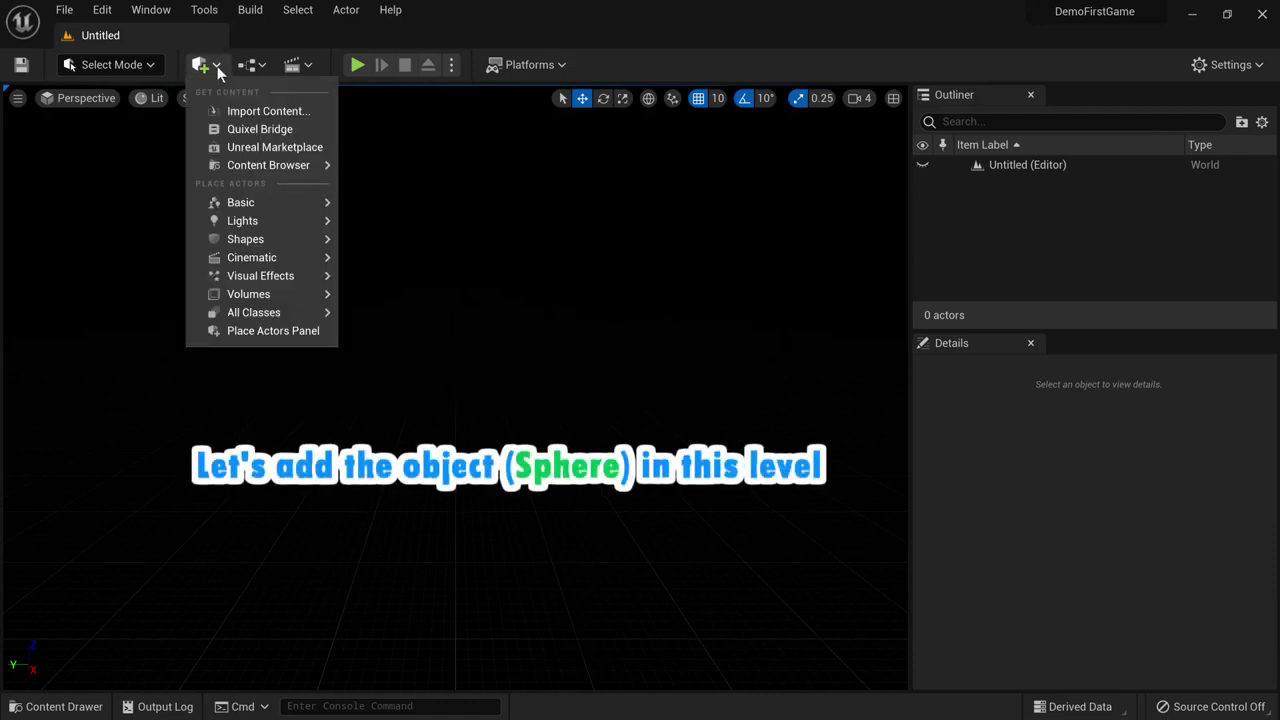
mouse_move(251, 245)
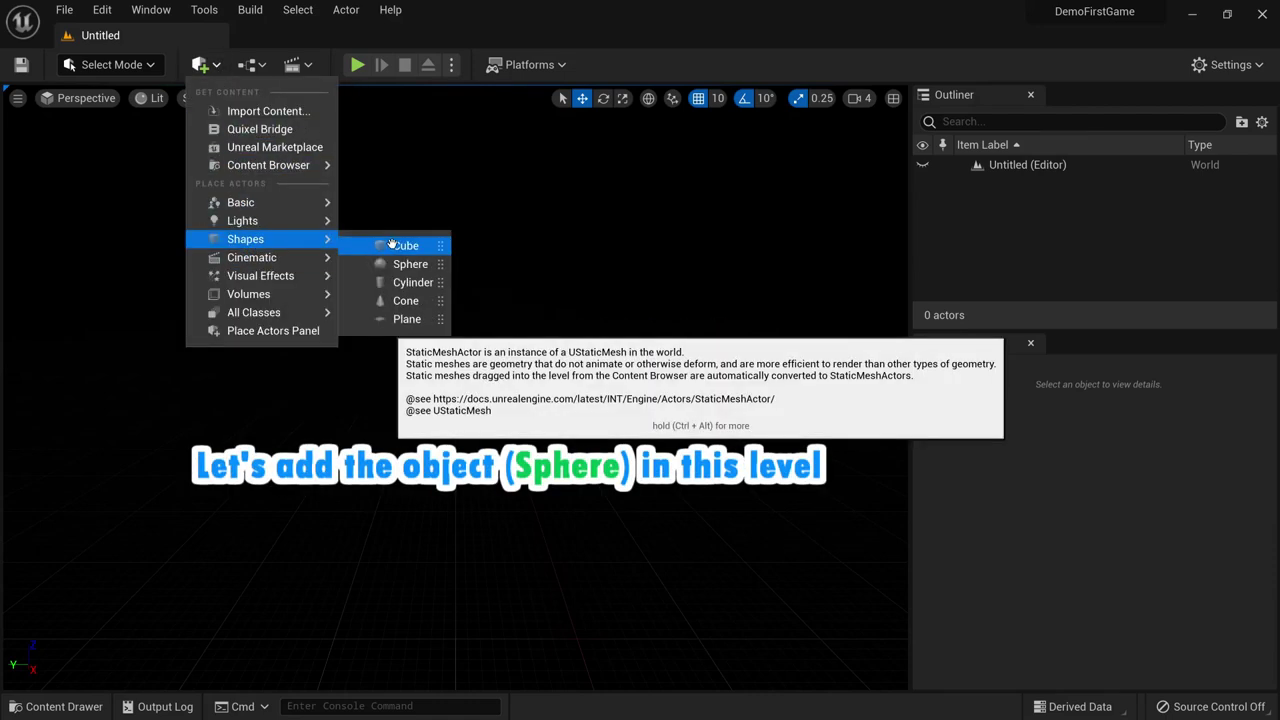
left_click(384, 265)
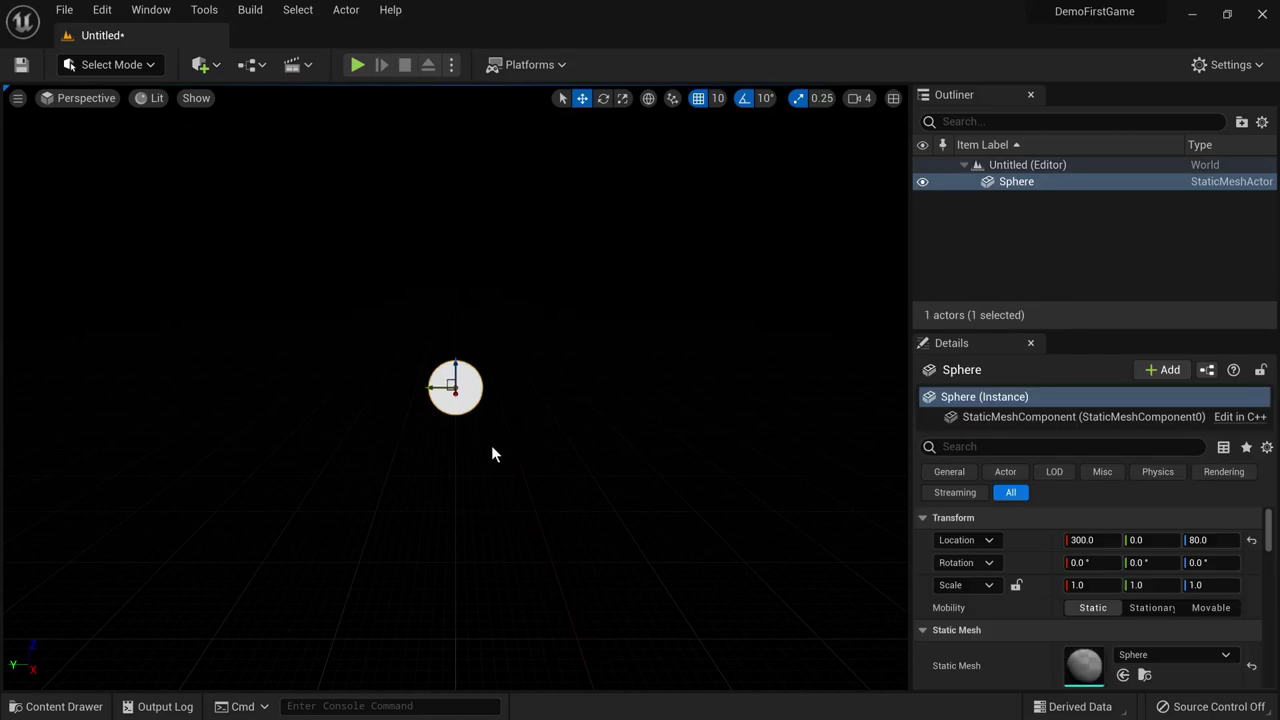
Step: Switch the viewport to Unlit and back to Lit, then deselect the Sphere
left_click(147, 101)
left_click(167, 165)
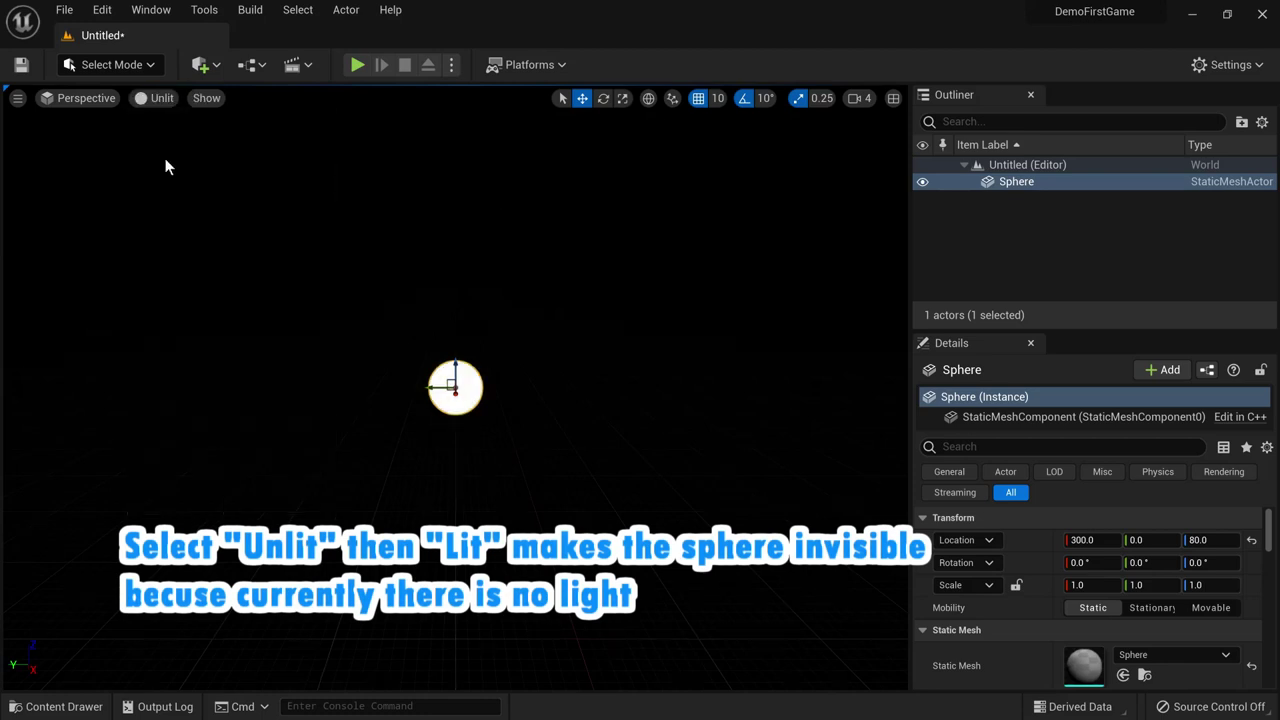
left_click(156, 104)
left_click(164, 144)
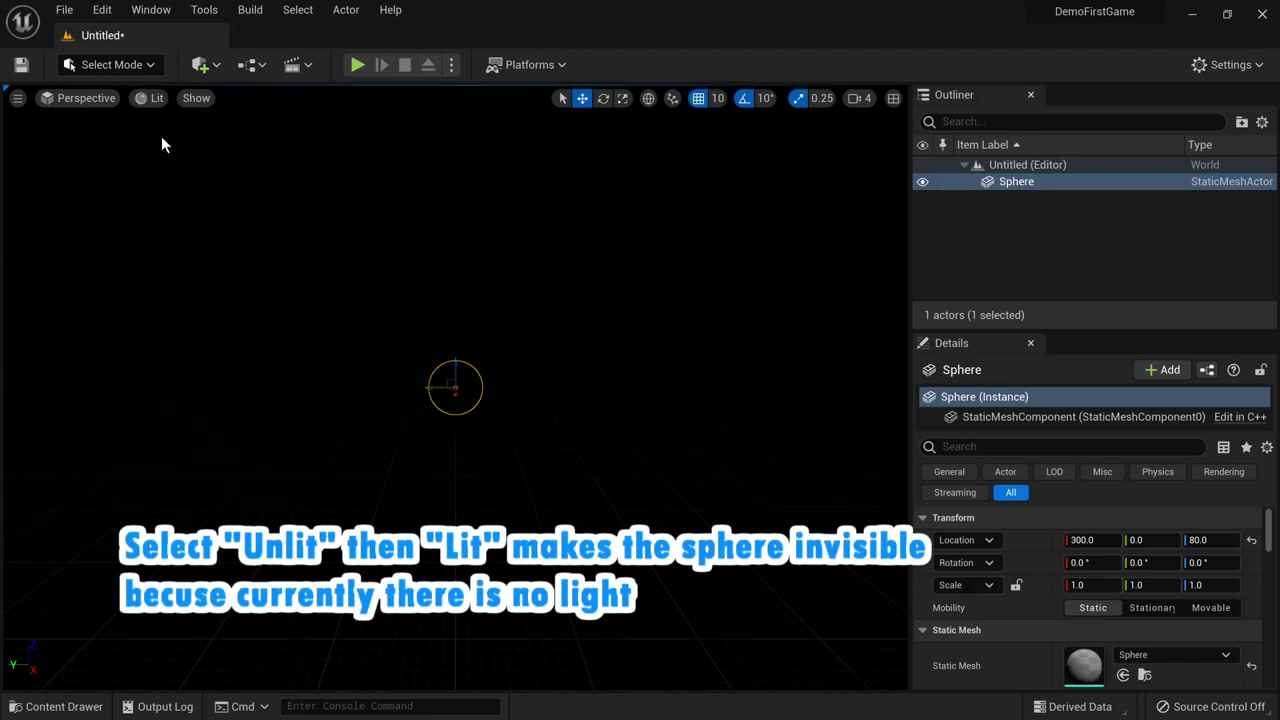
left_click(519, 455)
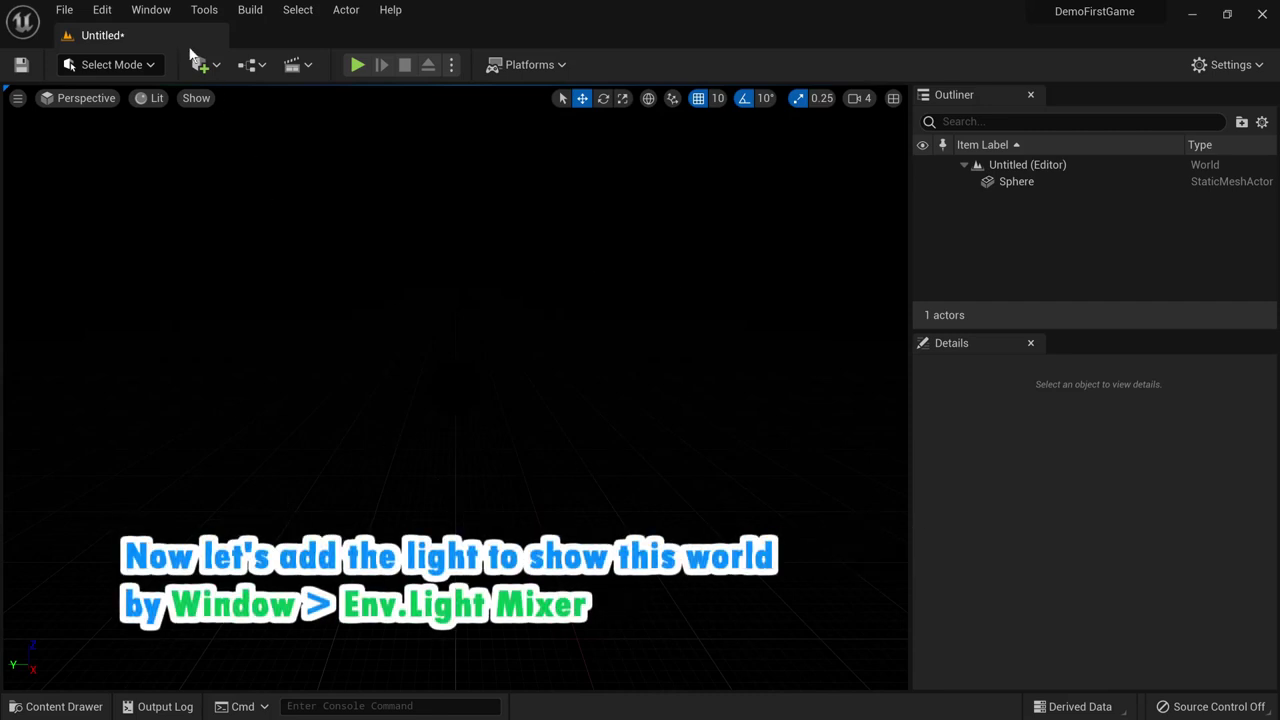
Step: Open the Env. Light Mixer and create an atmospheric DirectionalLight
left_click(155, 12)
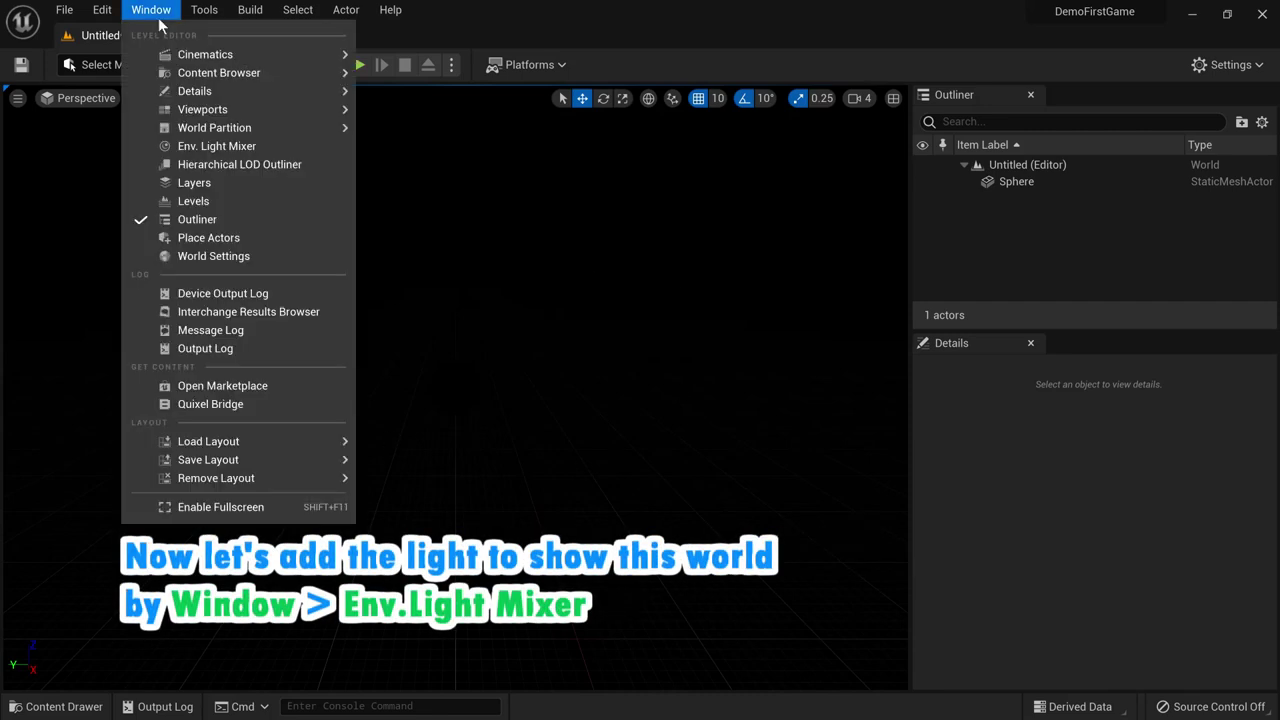
left_click(268, 148)
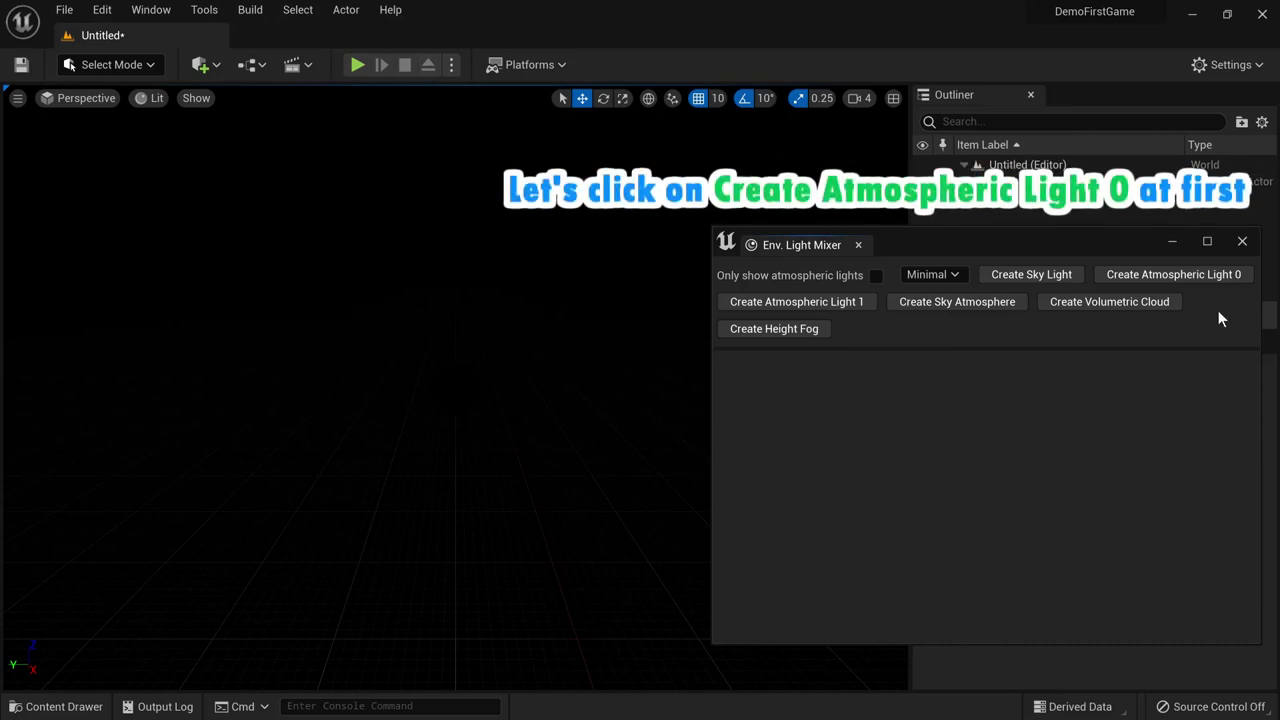
left_click(1226, 279)
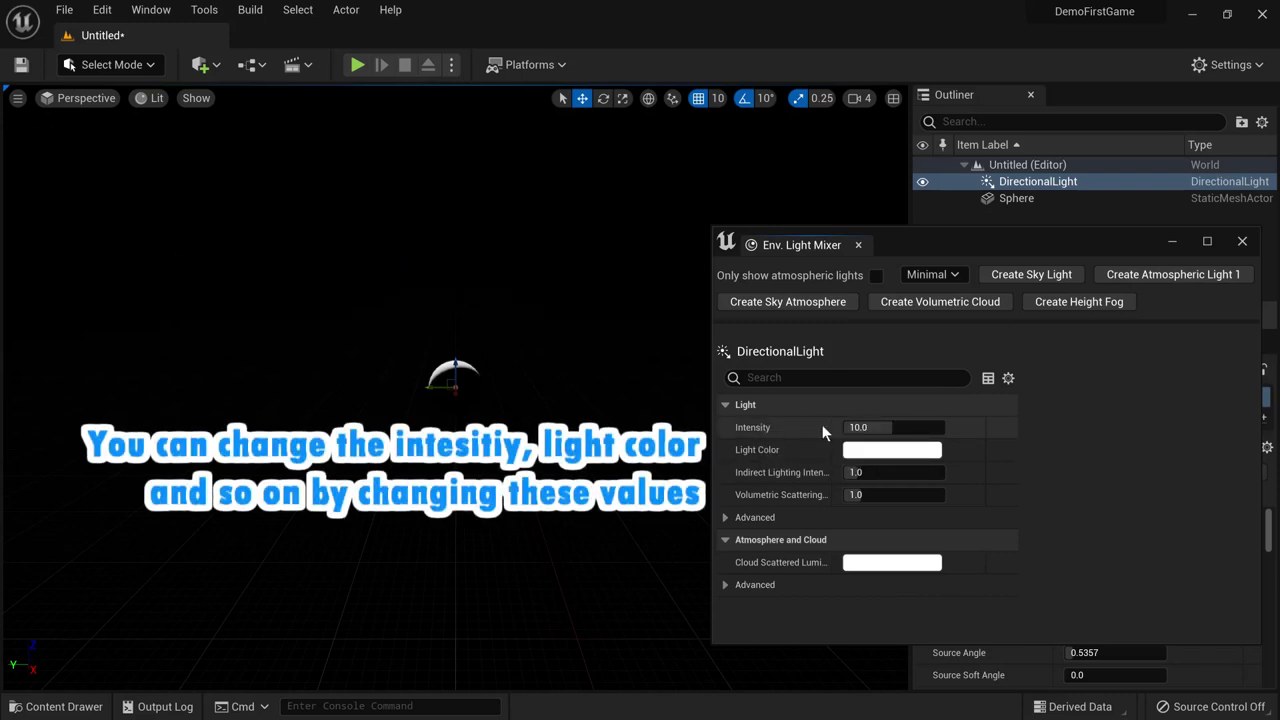
Step: Try intensity 0 and 20.0, reset it to 10.0, and re-aim the light with Ctrl+L
left_click_drag(858, 427, 880, 427)
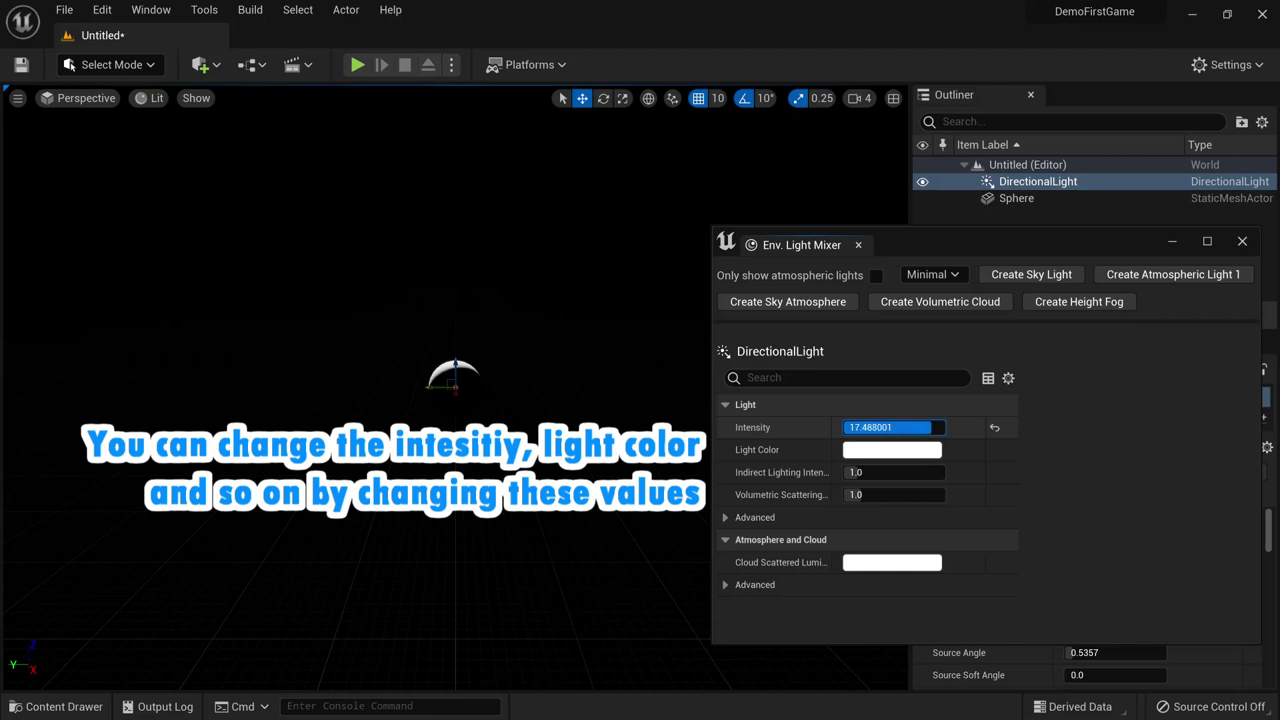
left_click(893, 427)
type("0")
key("Return")
left_click_drag(858, 427, 940, 427)
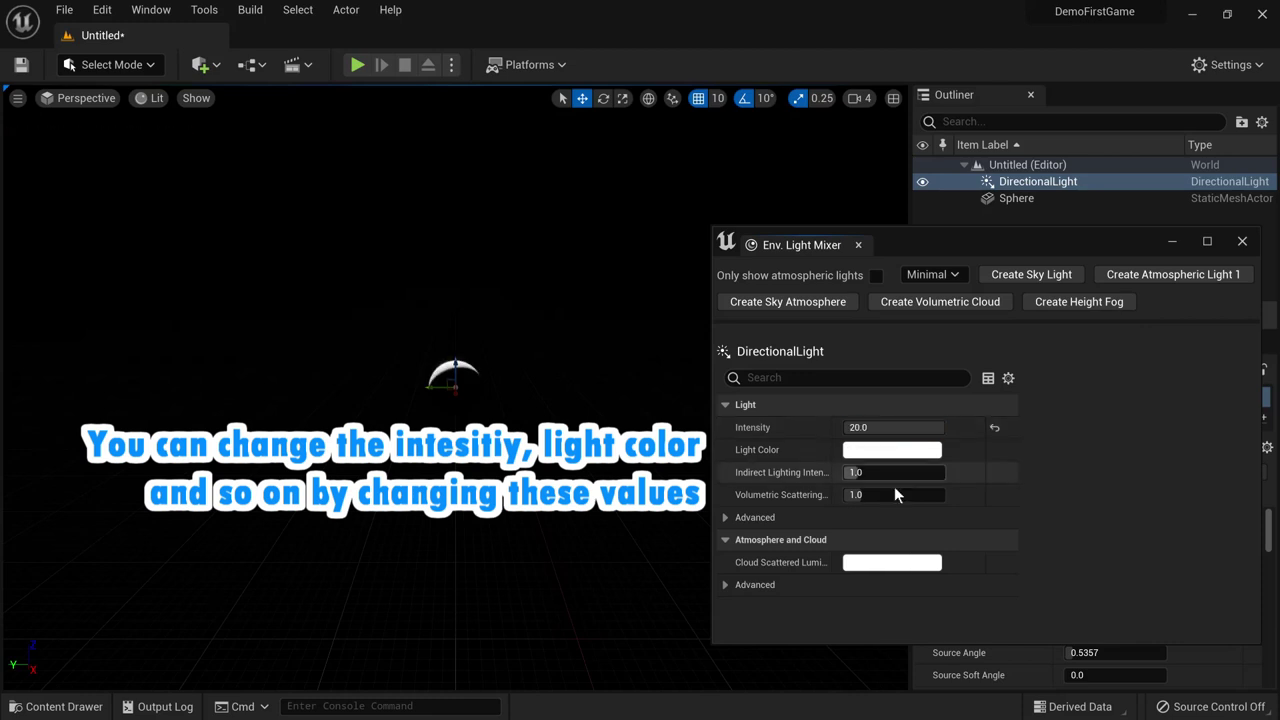
left_click(995, 432)
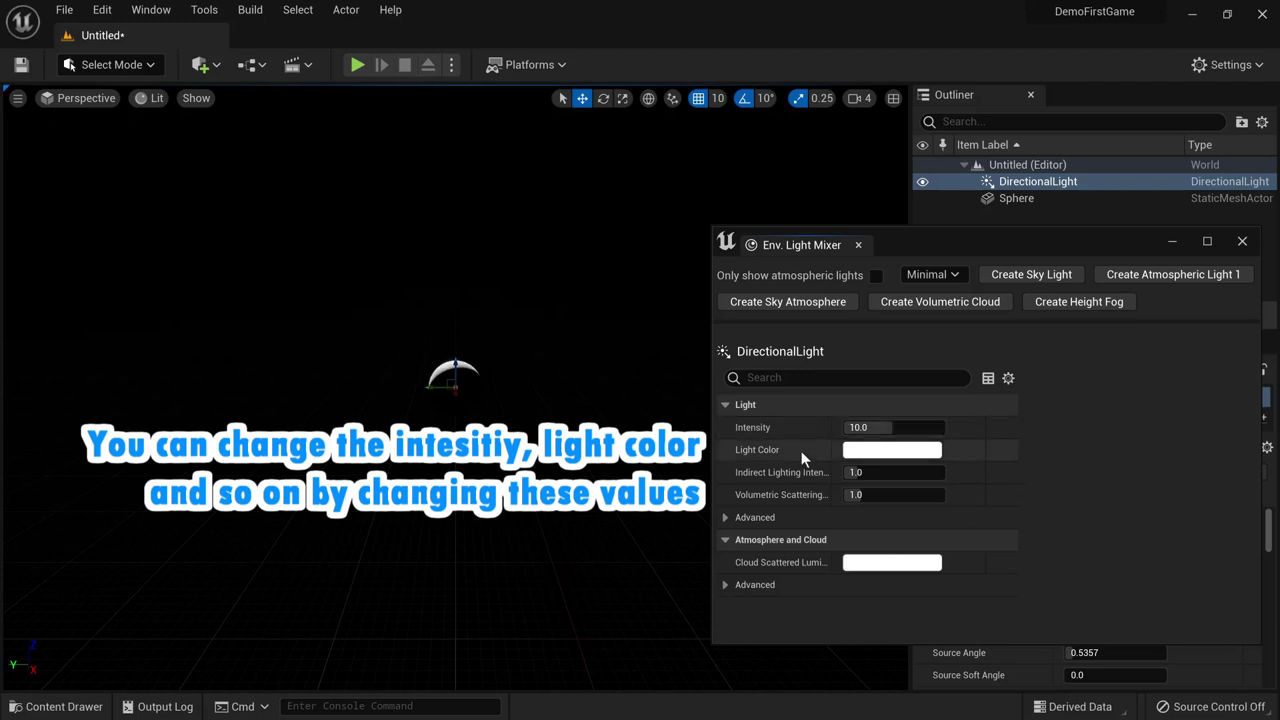
left_click(408, 546)
key("ctrl+l")
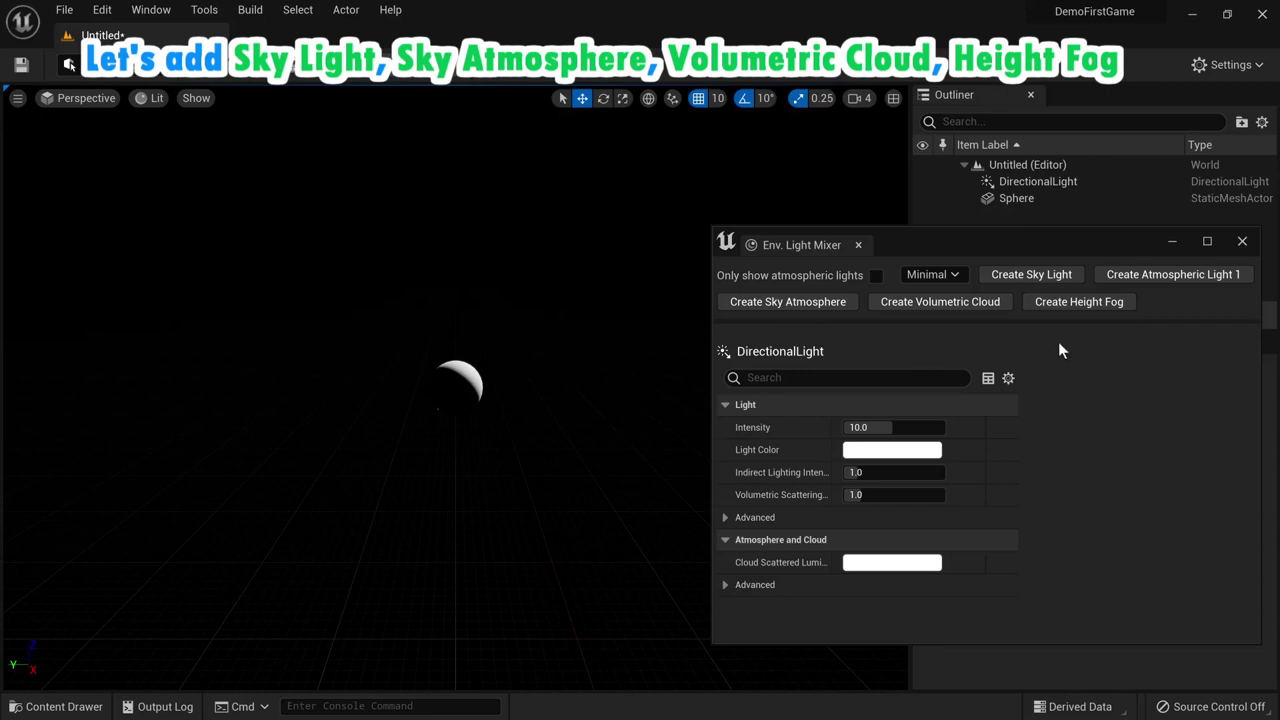
Step: Add a SkyLight, SkyAtmosphere, VolumetricCloud and ExponentialHeightFog via the Env. Light Mixer
left_click(1030, 276)
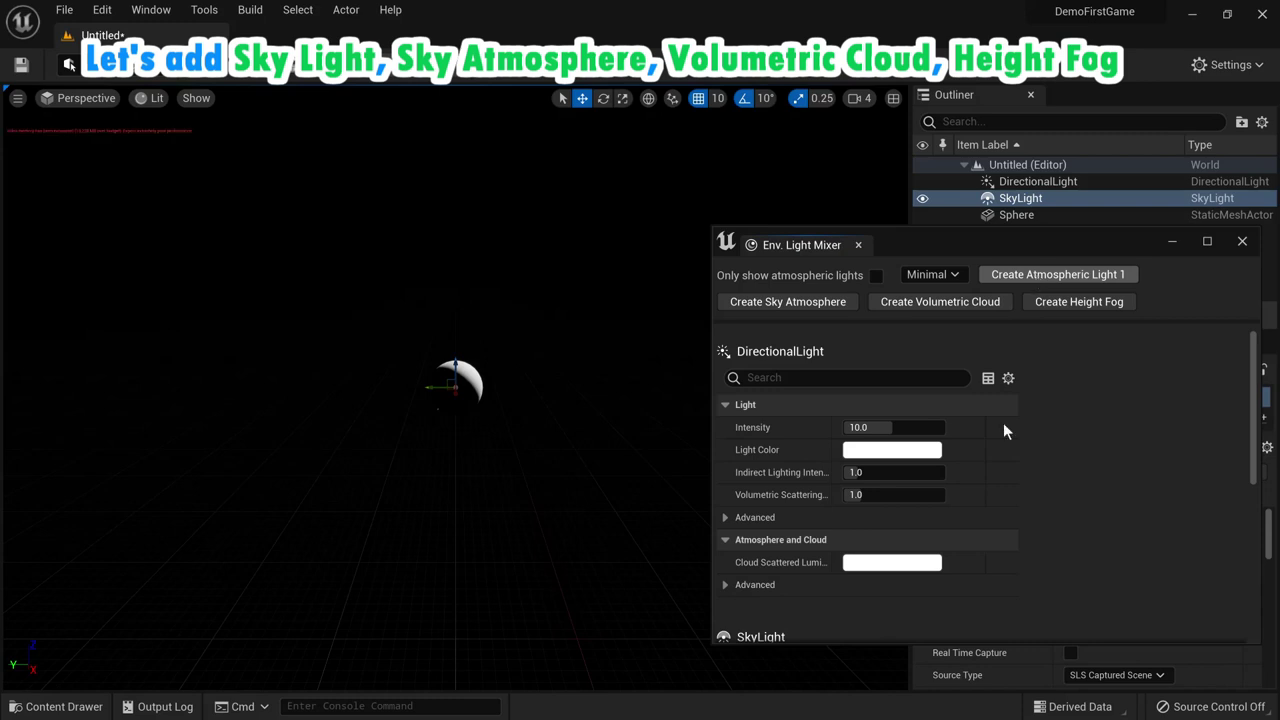
left_click(840, 300)
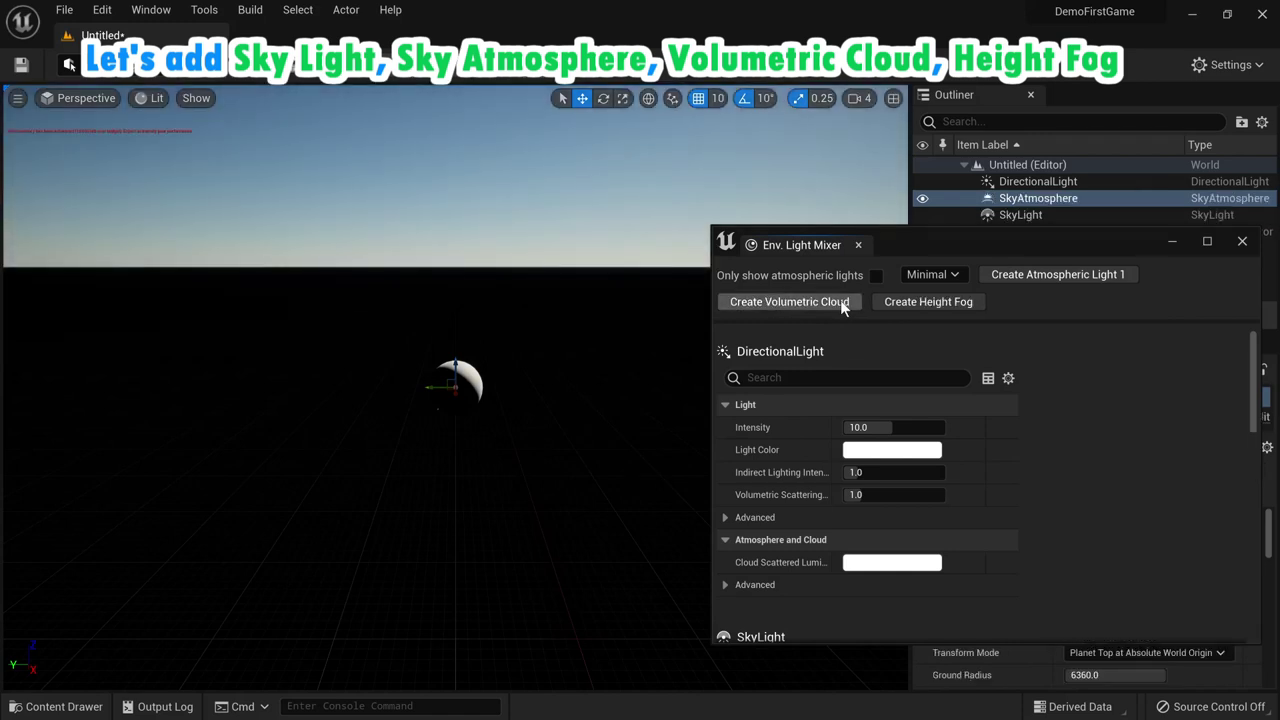
left_click(845, 302)
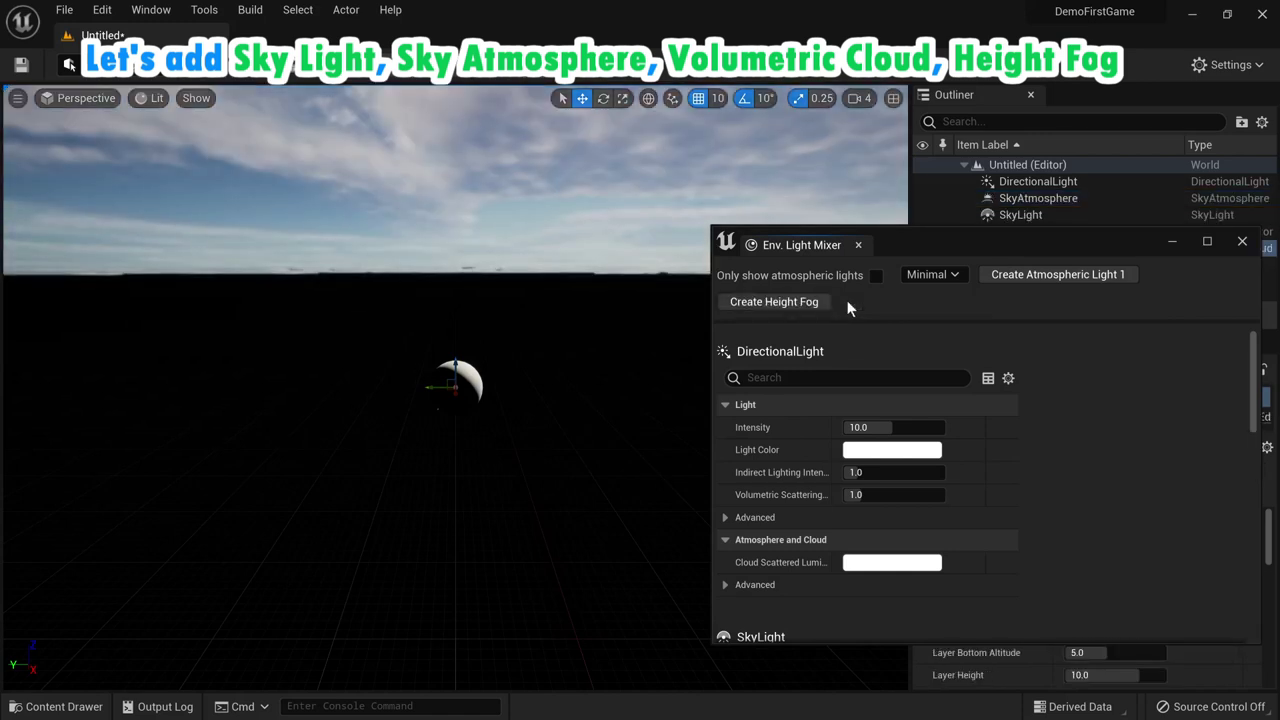
left_click(758, 303)
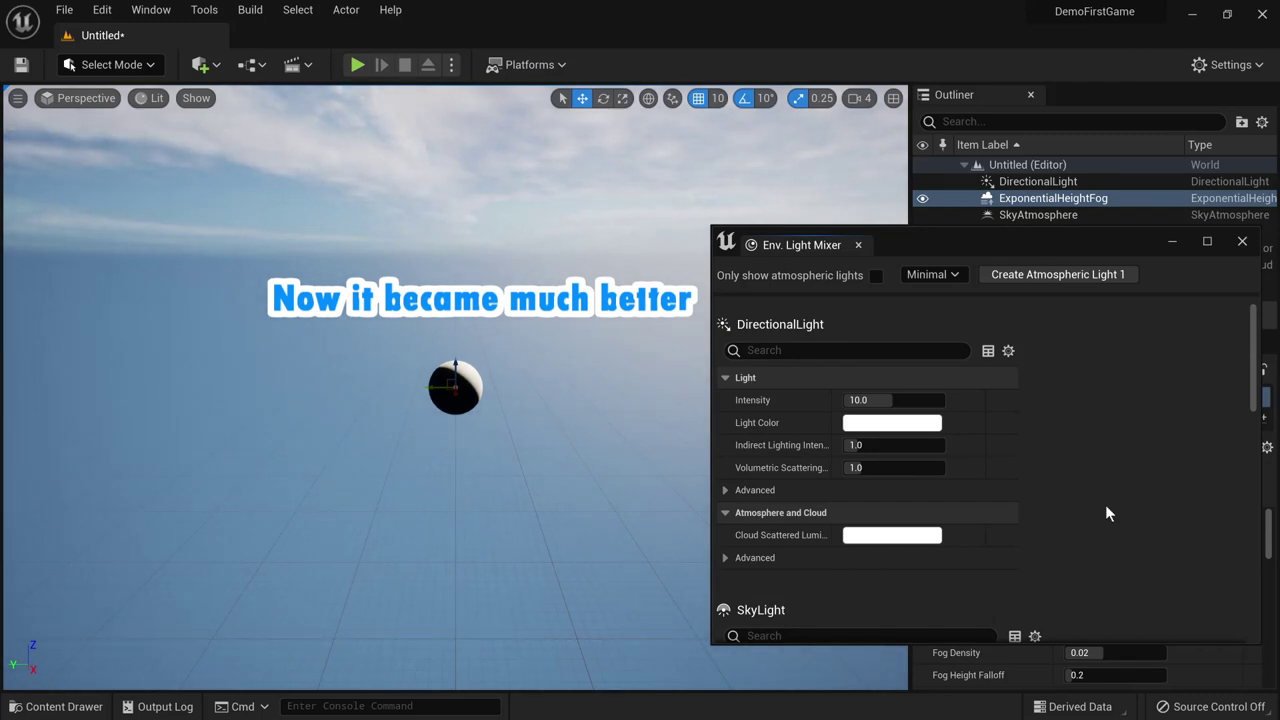
Step: Close the light mixer and inspect each light actor and the Sphere in the Outliner
left_click(1240, 244)
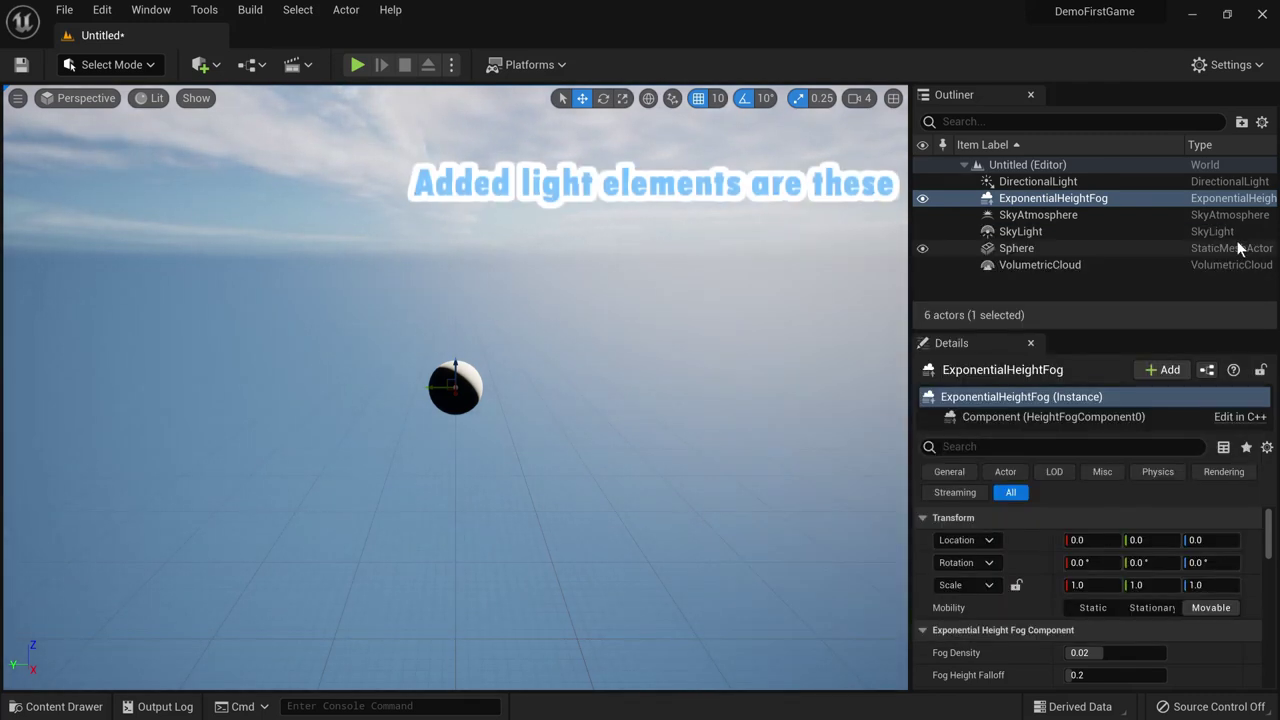
left_click(1035, 184)
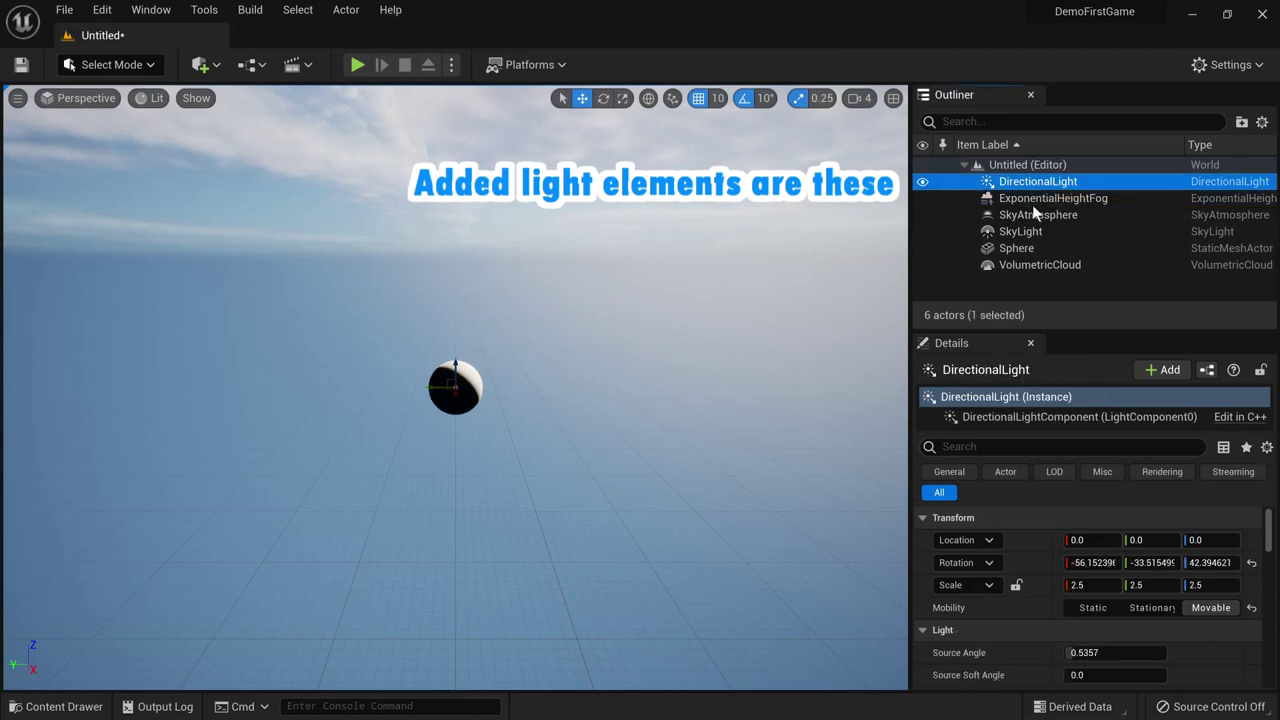
left_click(1035, 215)
left_click(1035, 233)
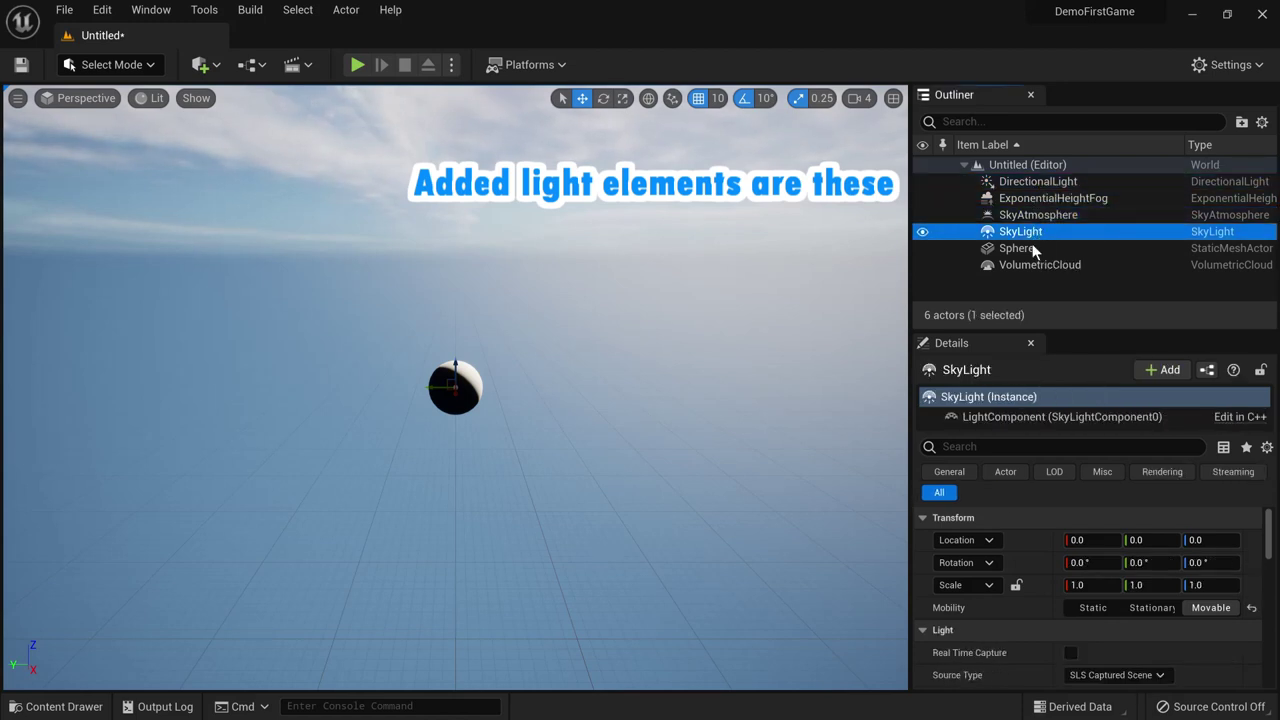
left_click(1035, 249)
left_click(1035, 266)
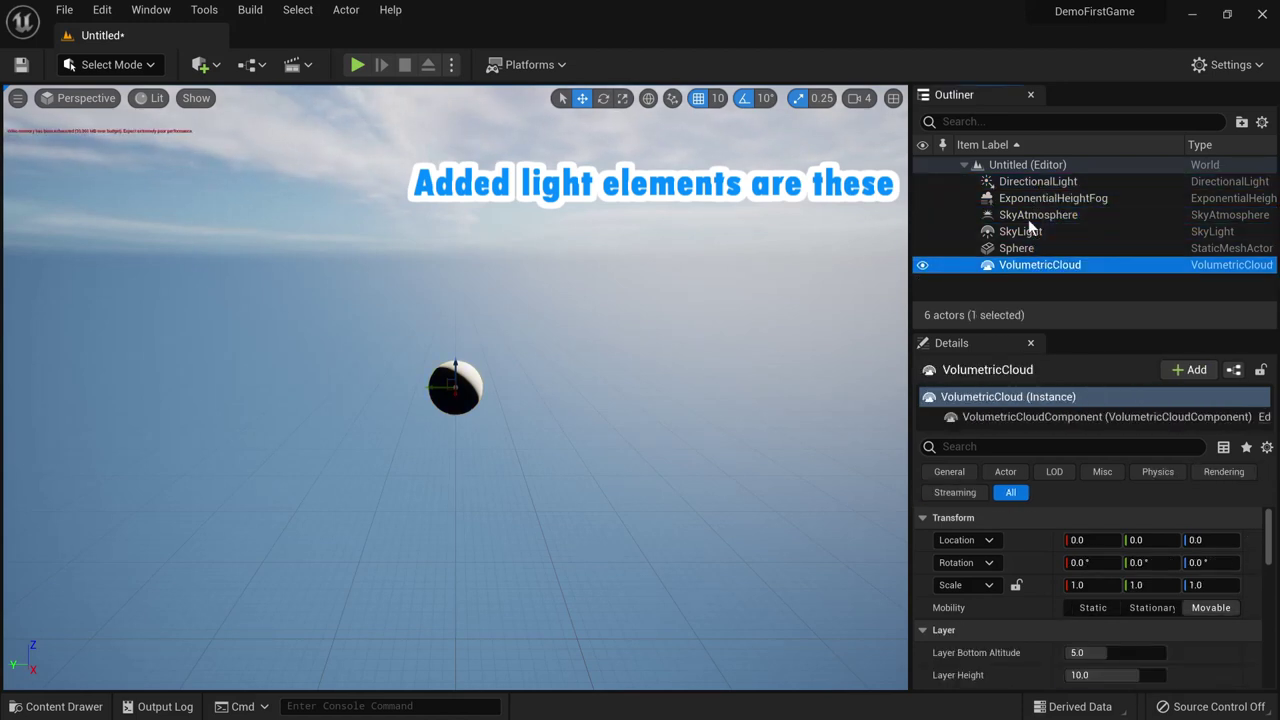
left_click(1038, 181)
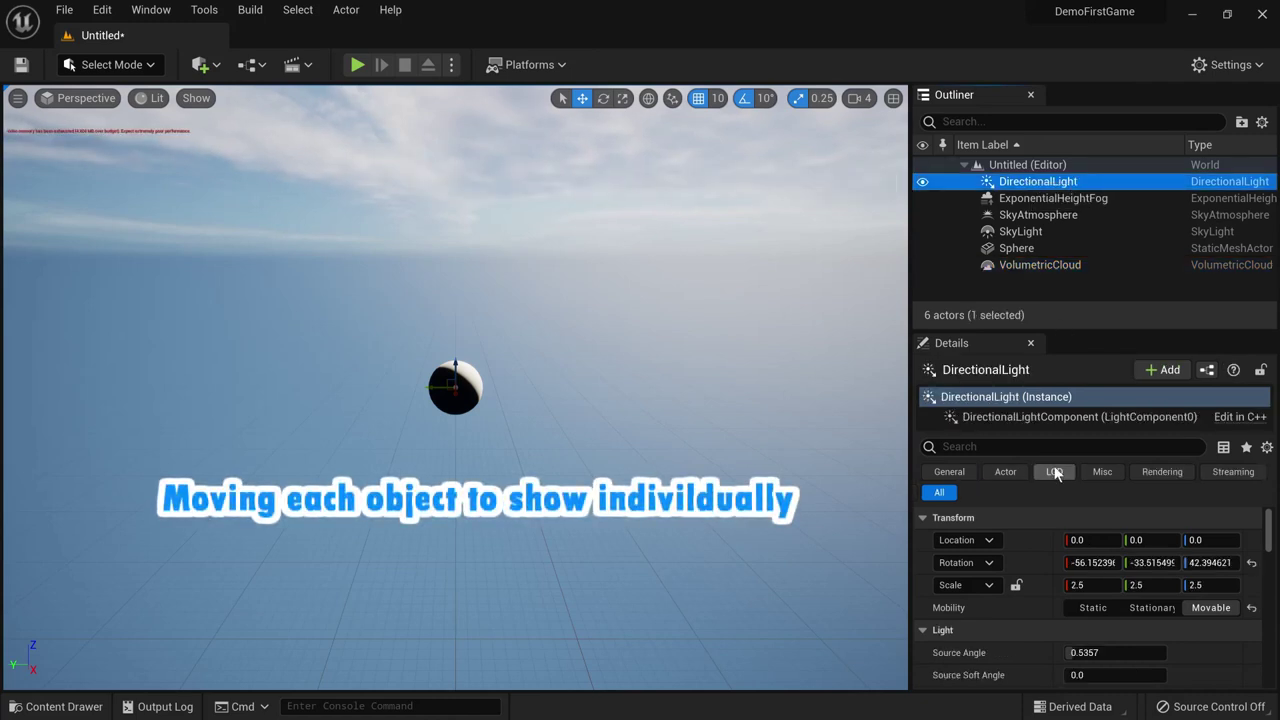
Step: Raise the DirectionalLight, SkyAtmosphere, SkyLight and VolumetricCloud above the Sphere
left_click(1216, 540)
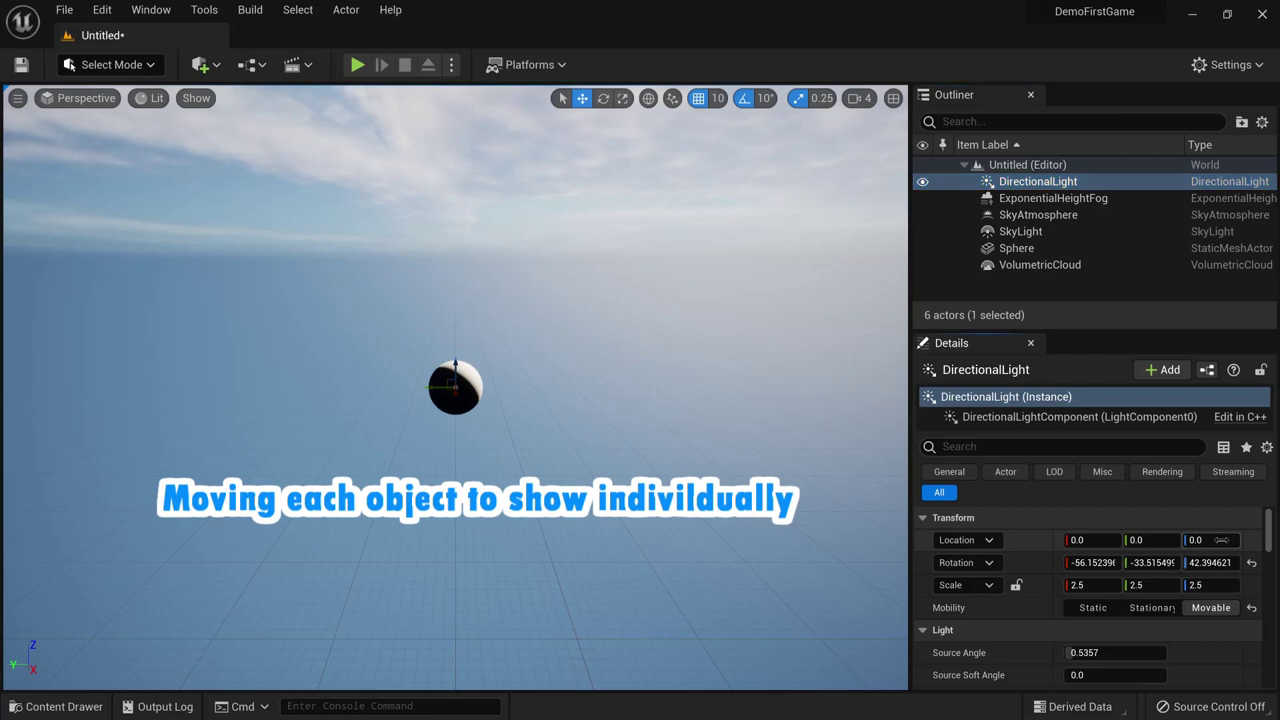
left_click_drag(1212, 540, 1238, 540)
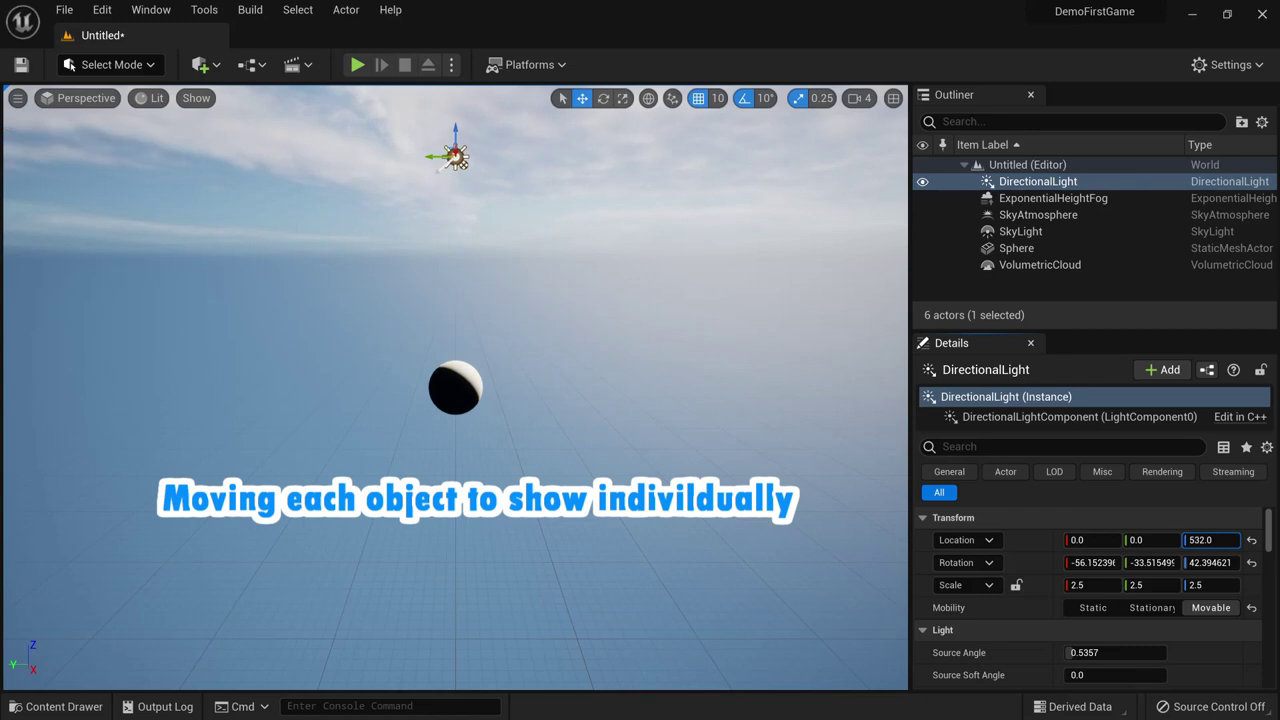
left_click(1038, 214)
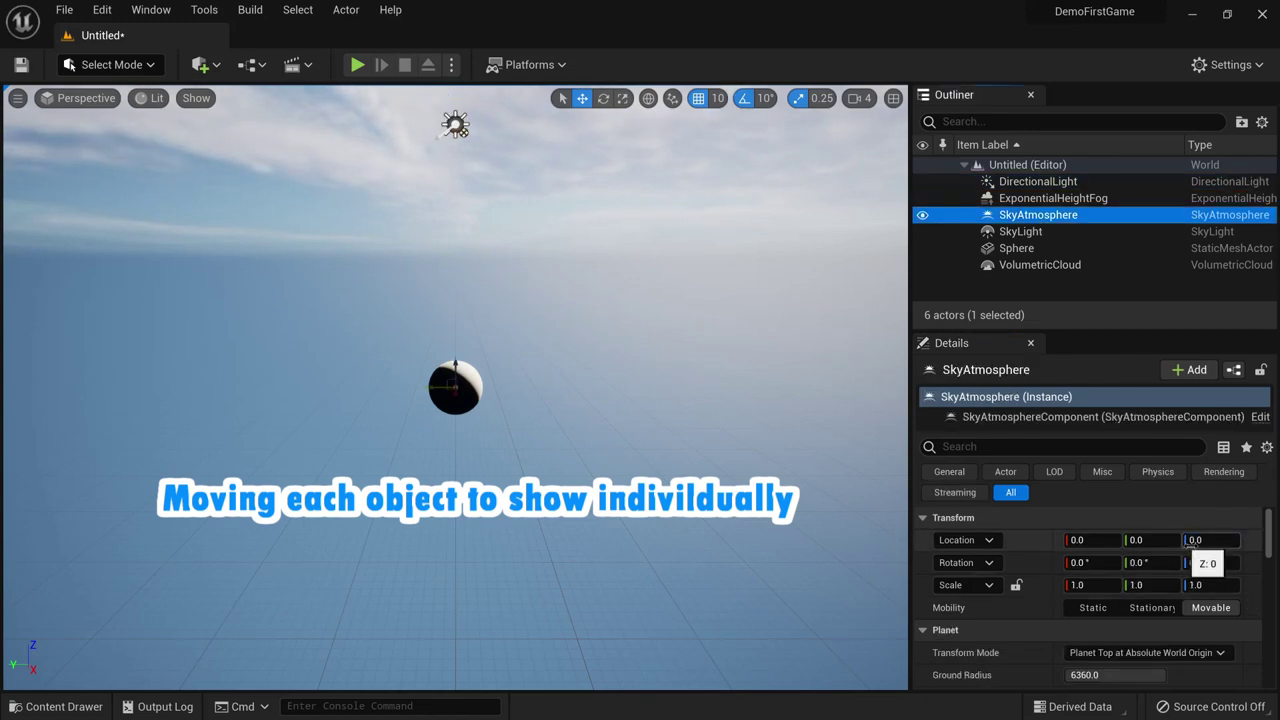
left_click_drag(1212, 540, 1235, 540)
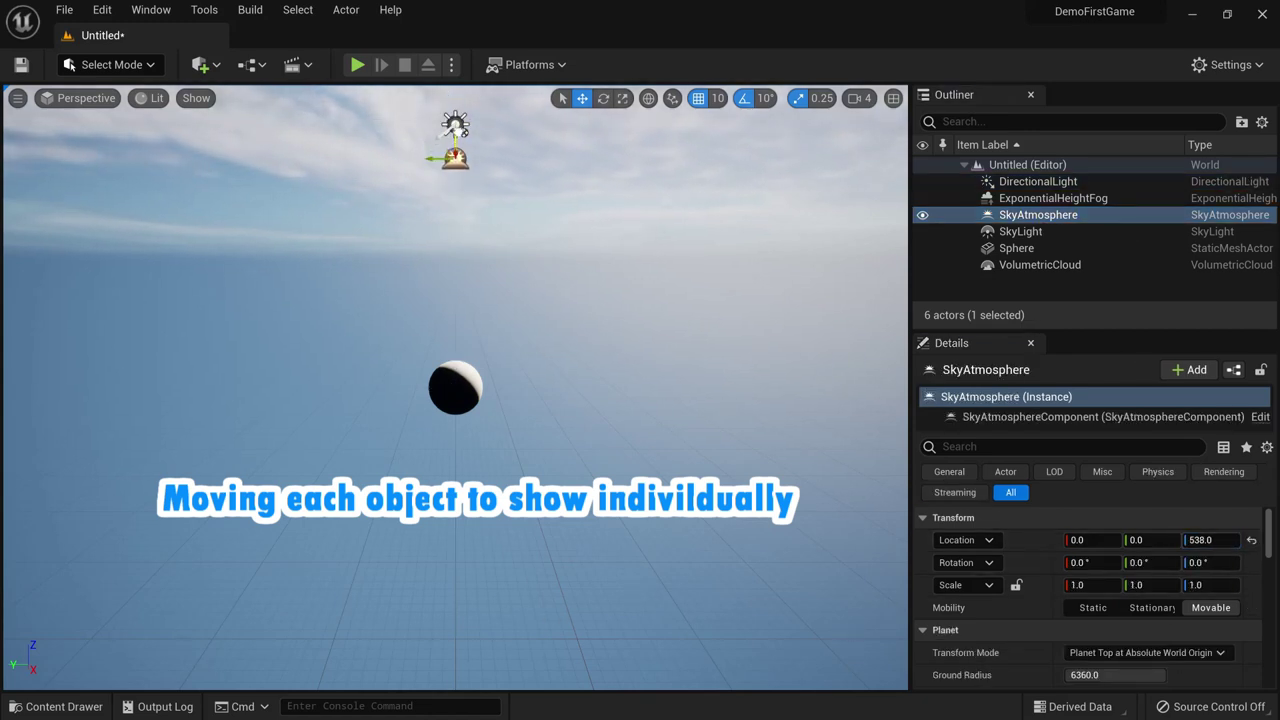
left_click(1020, 231)
mouse_move(1212, 540)
left_mouse_down()
mouse_move(1190, 540)
mouse_move(1240, 540)
left_mouse_up()
left_click(1040, 264)
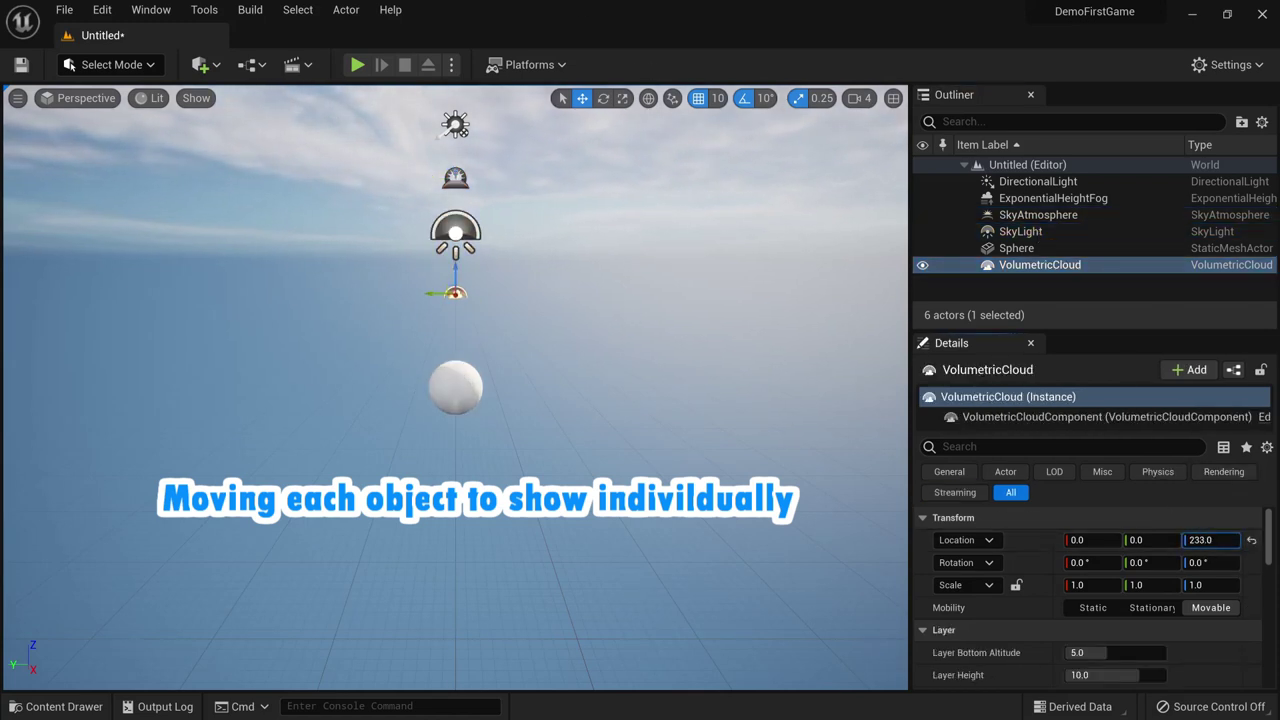
left_click(1078, 198)
Step: Lower the SkyAtmosphere and lift the ExponentialHeightFog above the others in the viewport
left_click(1038, 214)
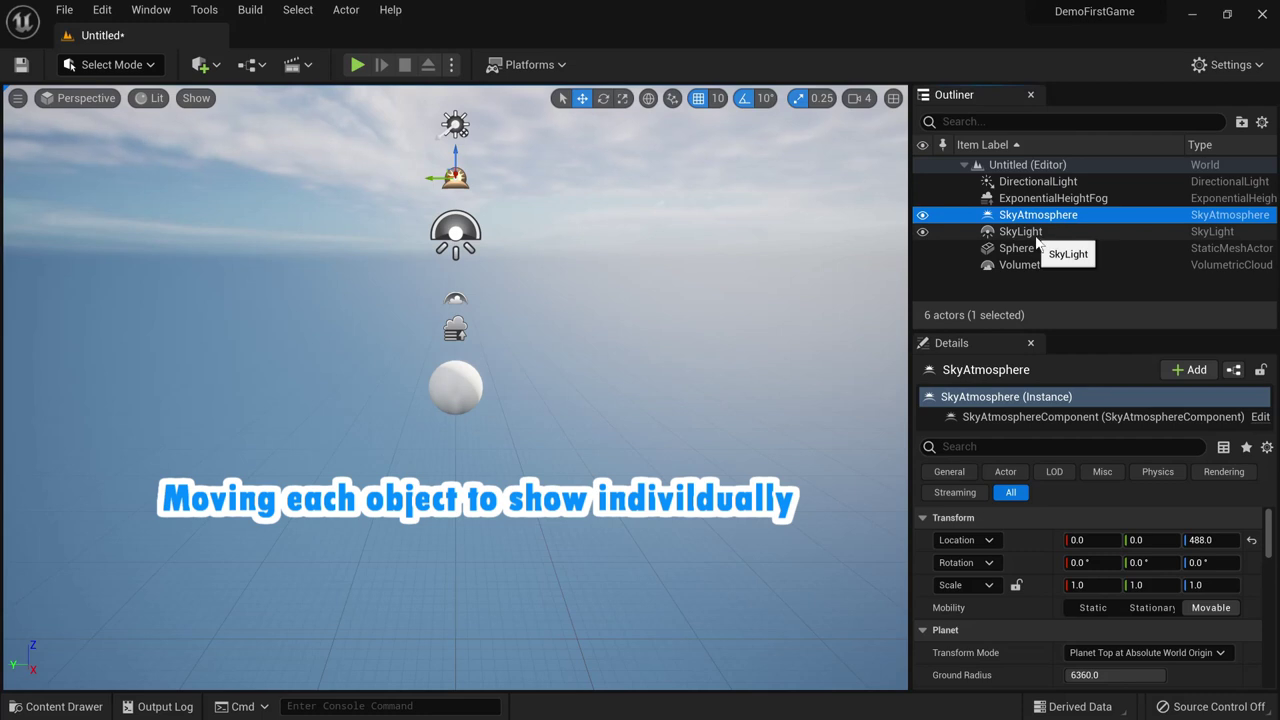
left_click_drag(463, 160, 456, 230)
left_click(455, 236)
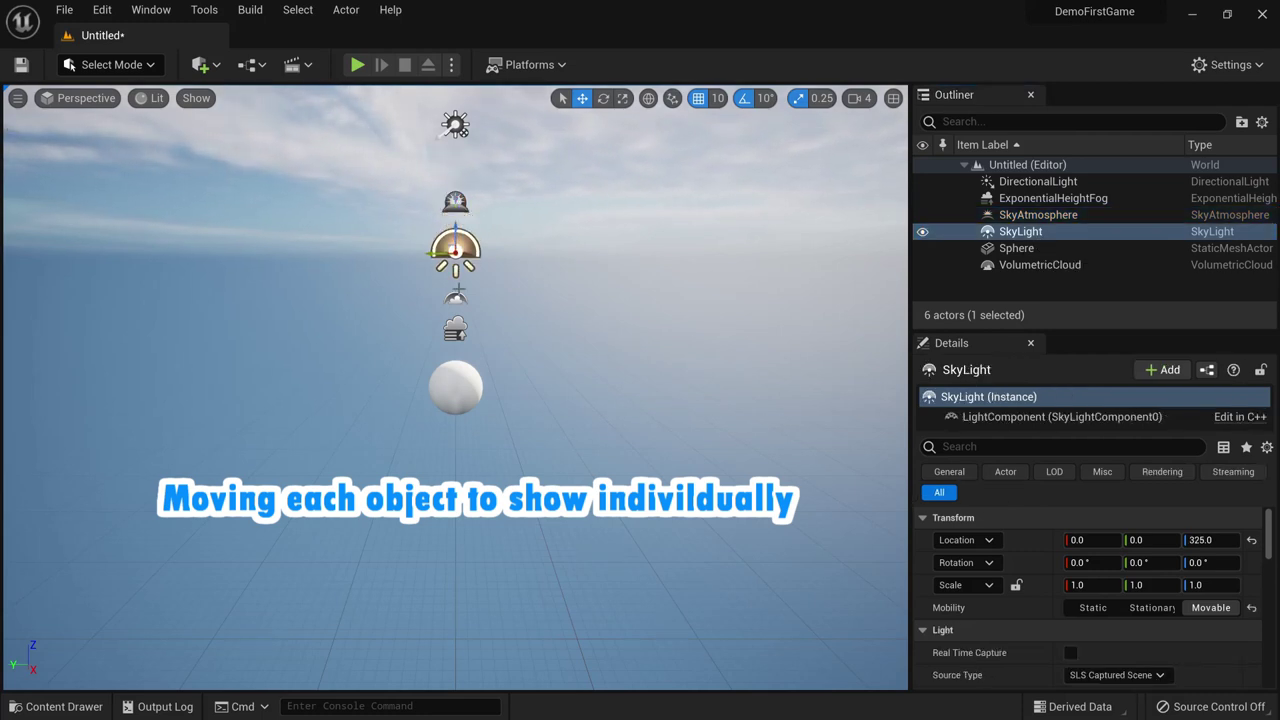
left_click(455, 322)
left_click_drag(455, 322, 455, 166)
left_click(834, 262)
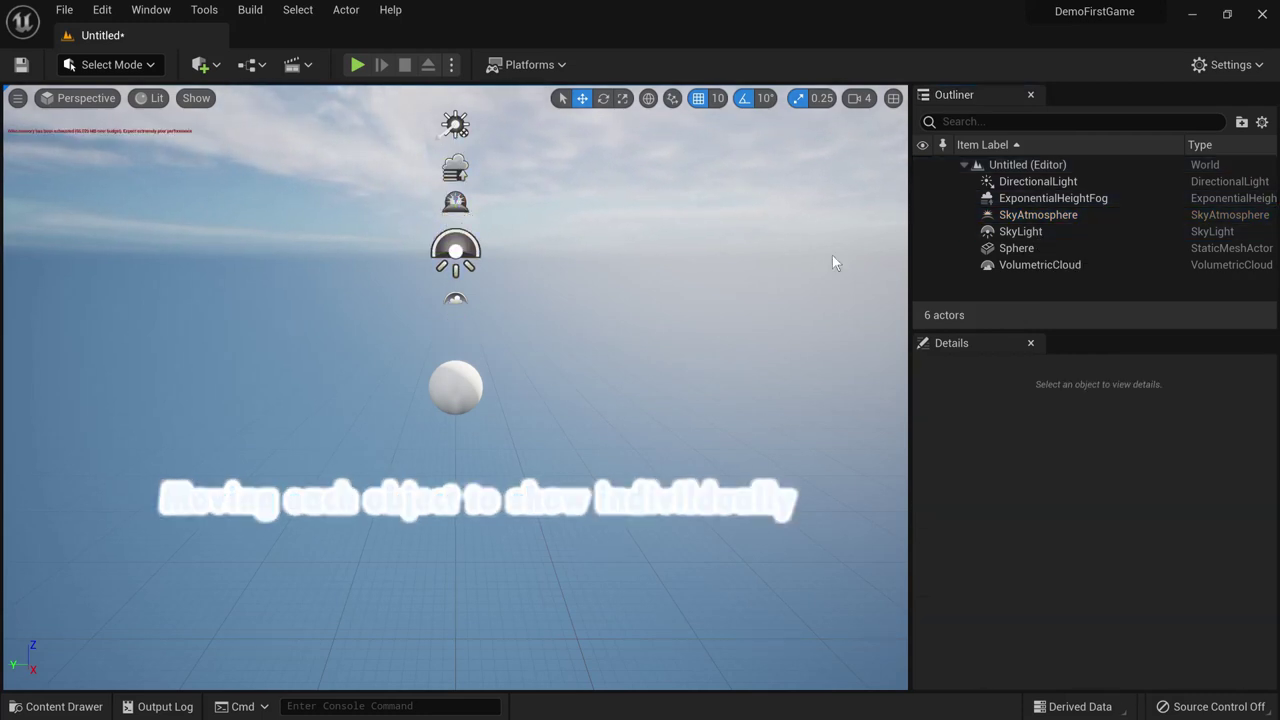
Step: Select each light actor in turn to verify its new height
left_click(1077, 186)
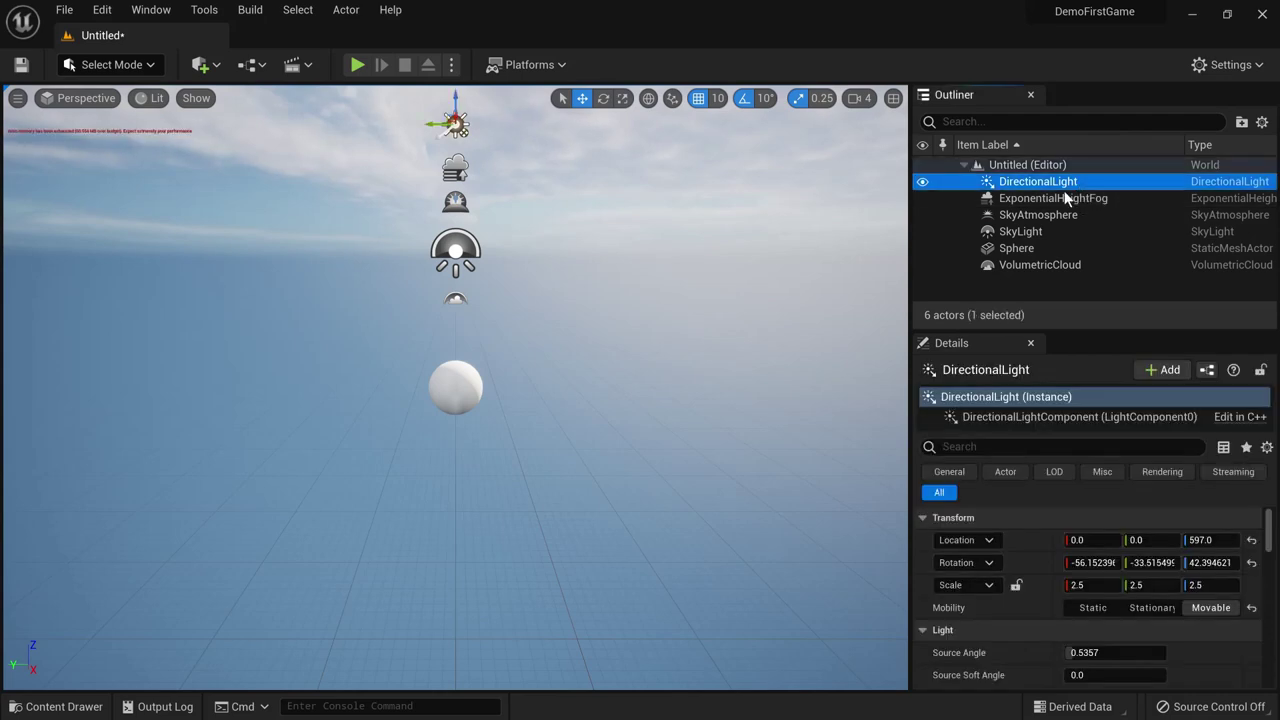
left_click(1066, 200)
left_click(1066, 216)
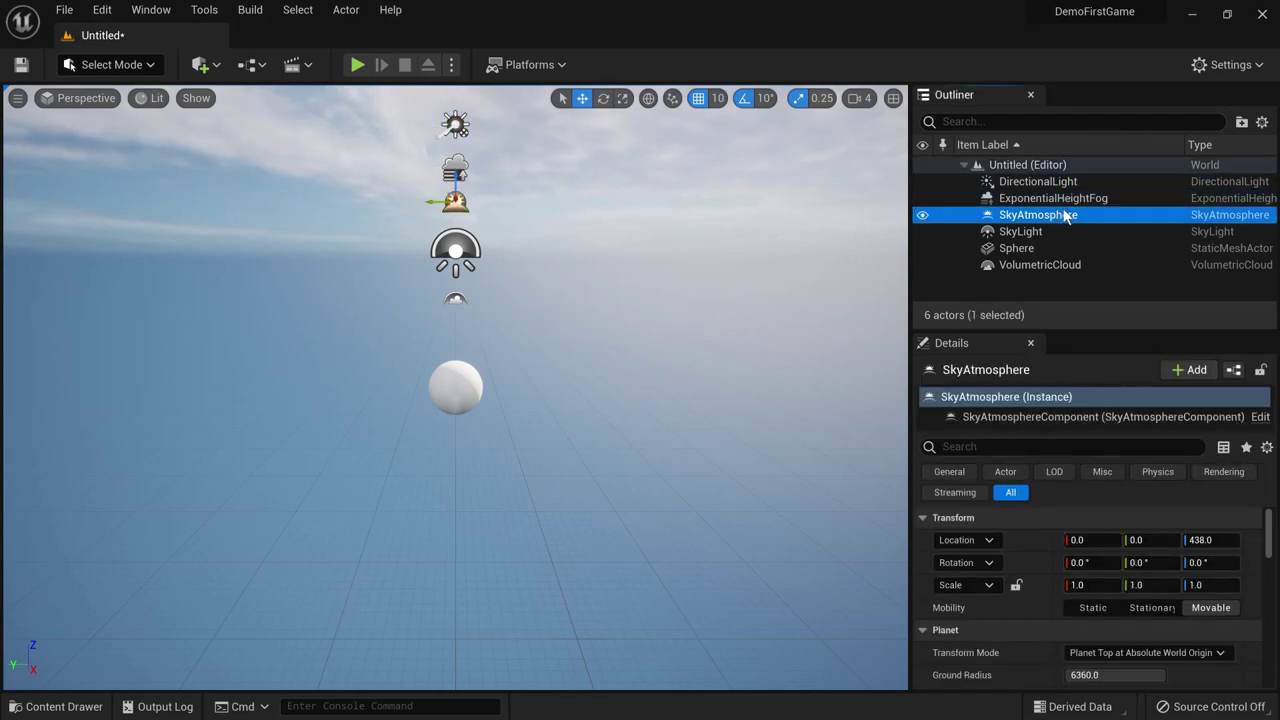
left_click(1066, 234)
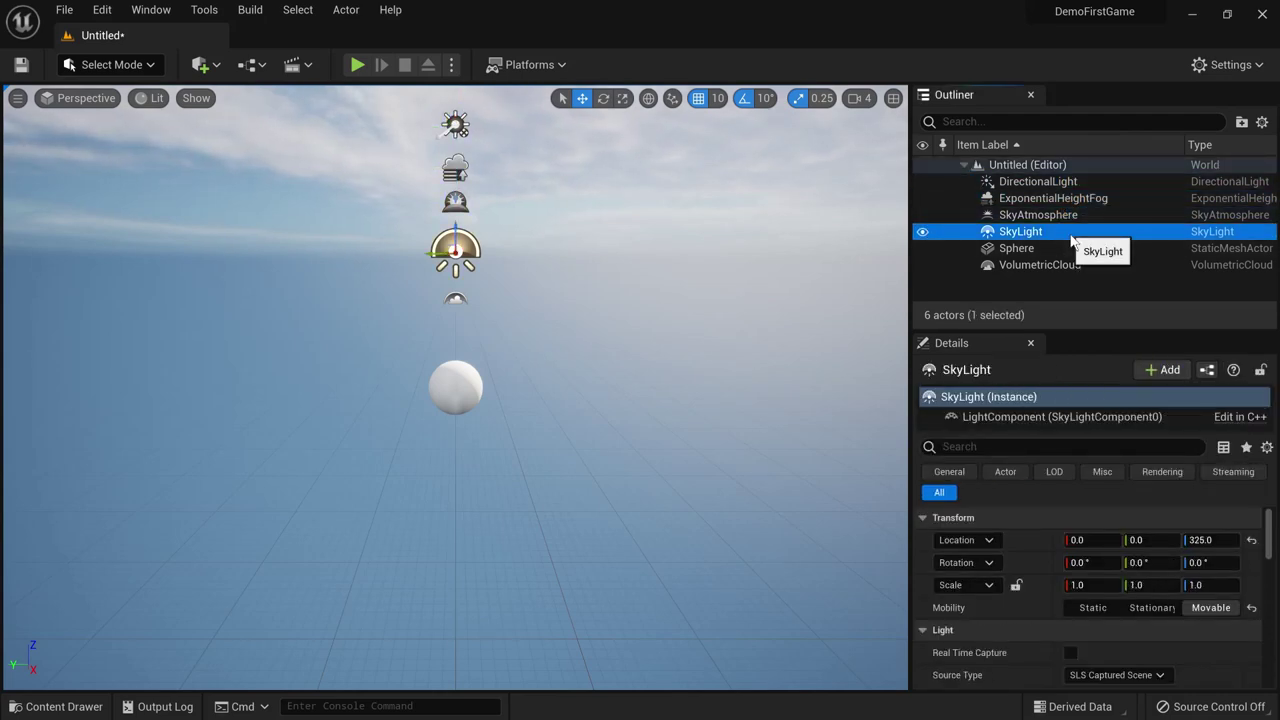
left_click(1058, 264)
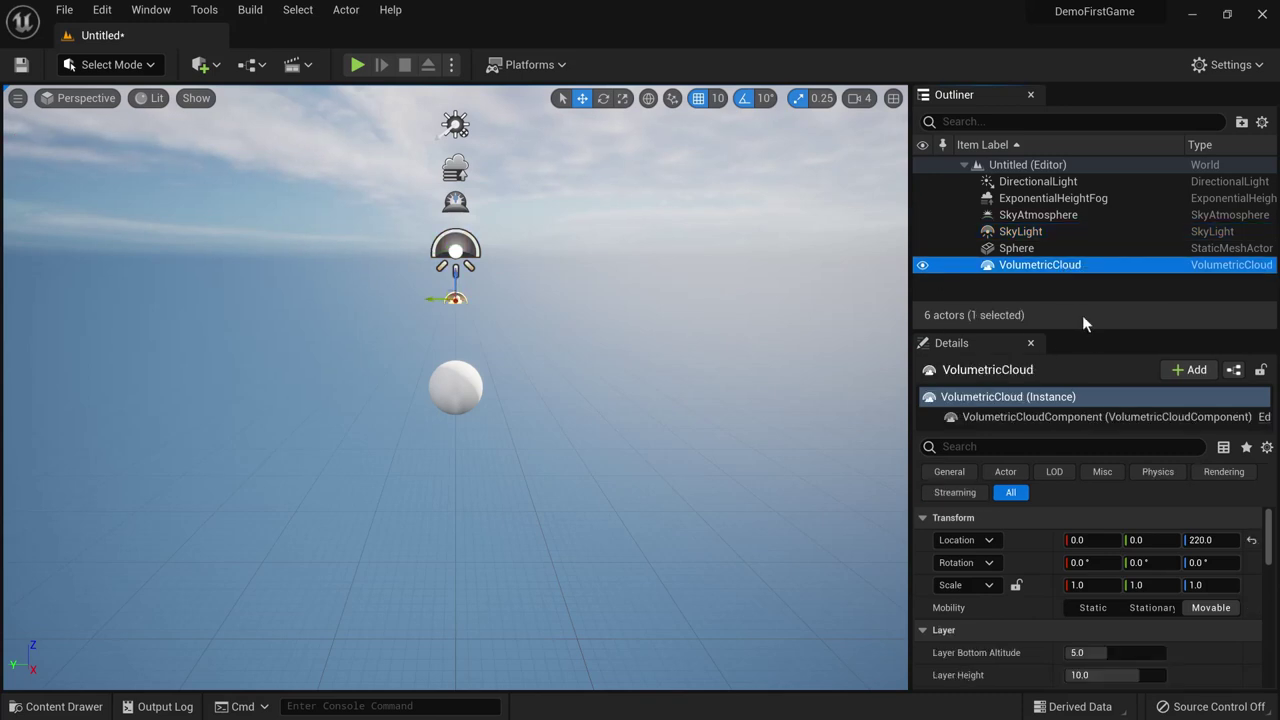
Step: Create a new Outliner folder named Lightings under the Untitled world
left_click(1046, 170)
right_click(1044, 169)
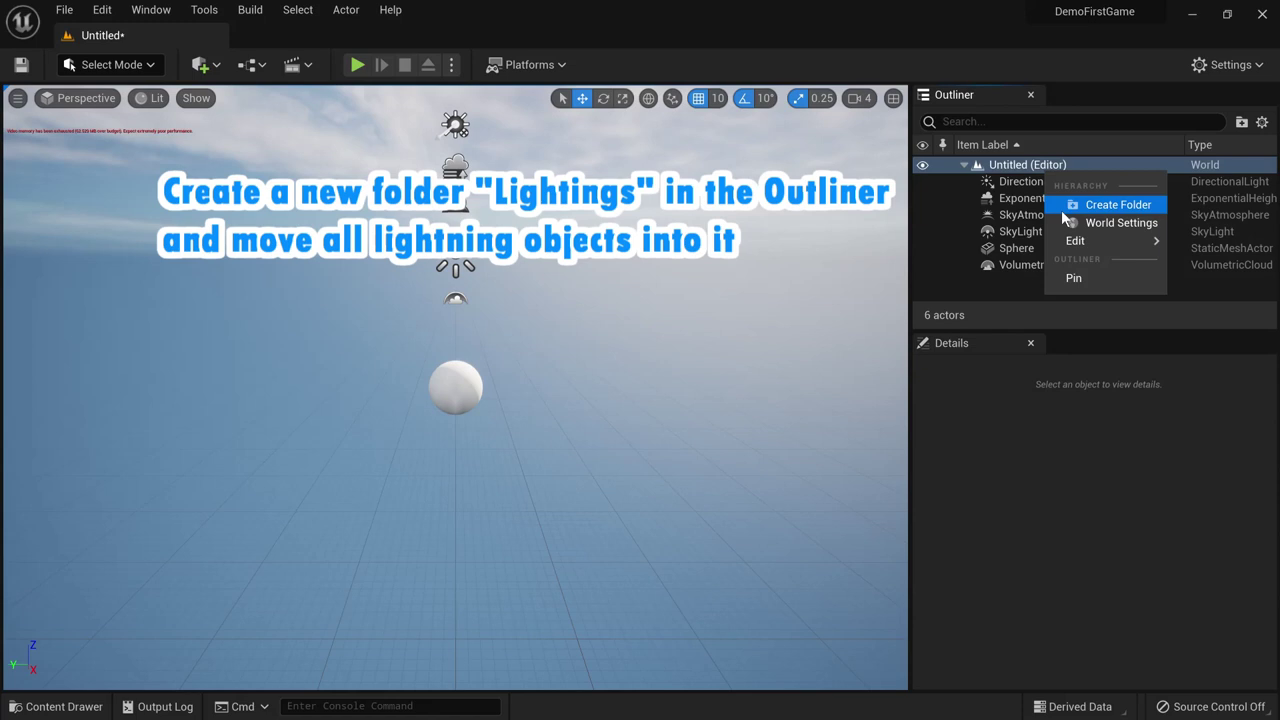
left_click(1061, 210)
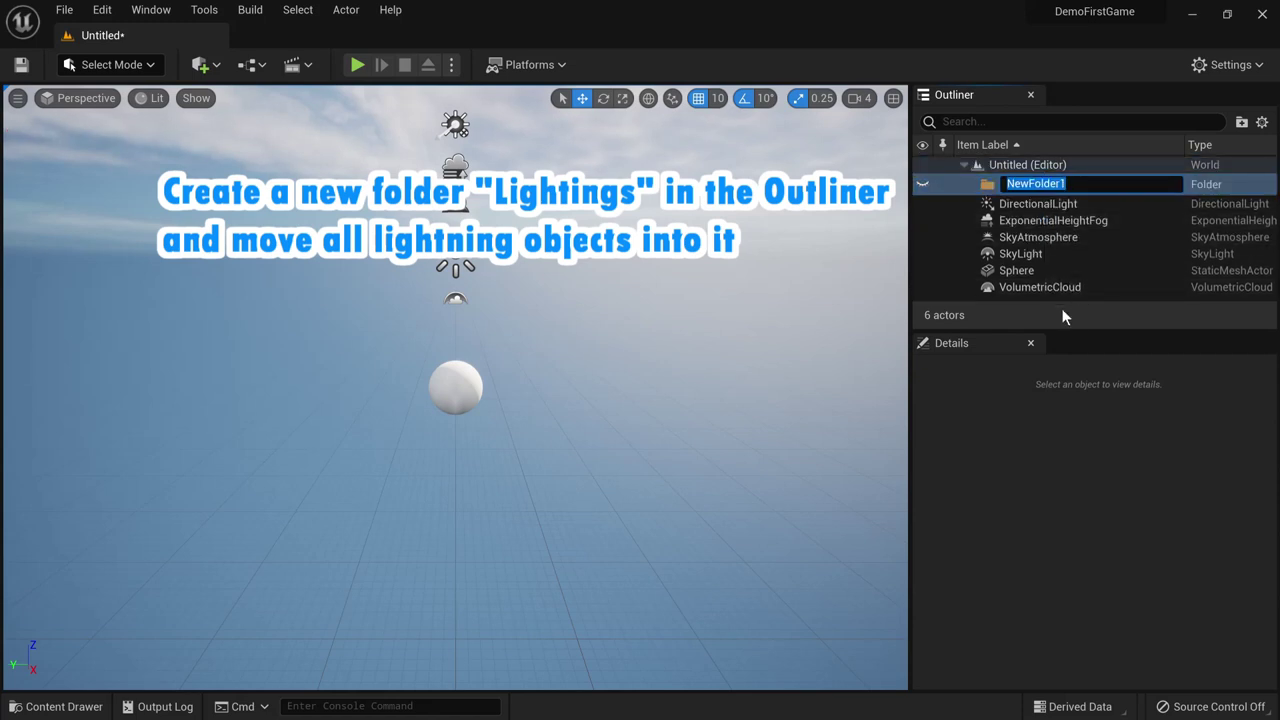
type("Lightings")
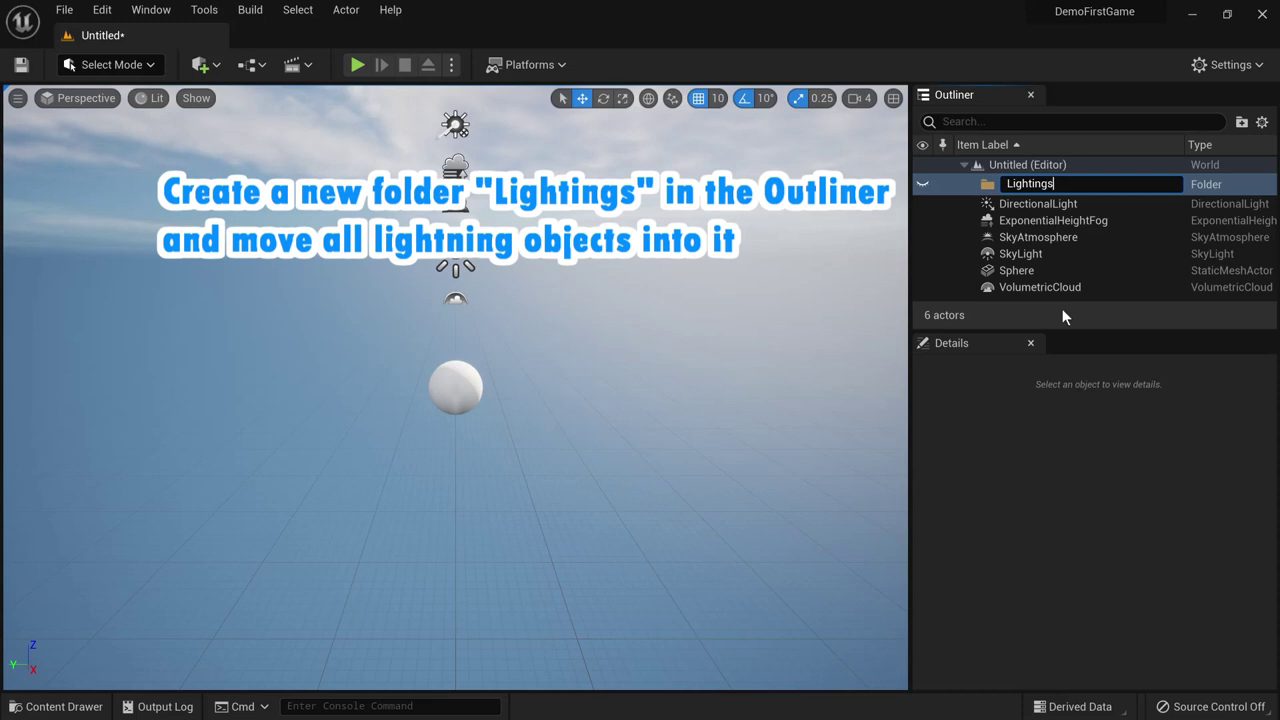
key("Return")
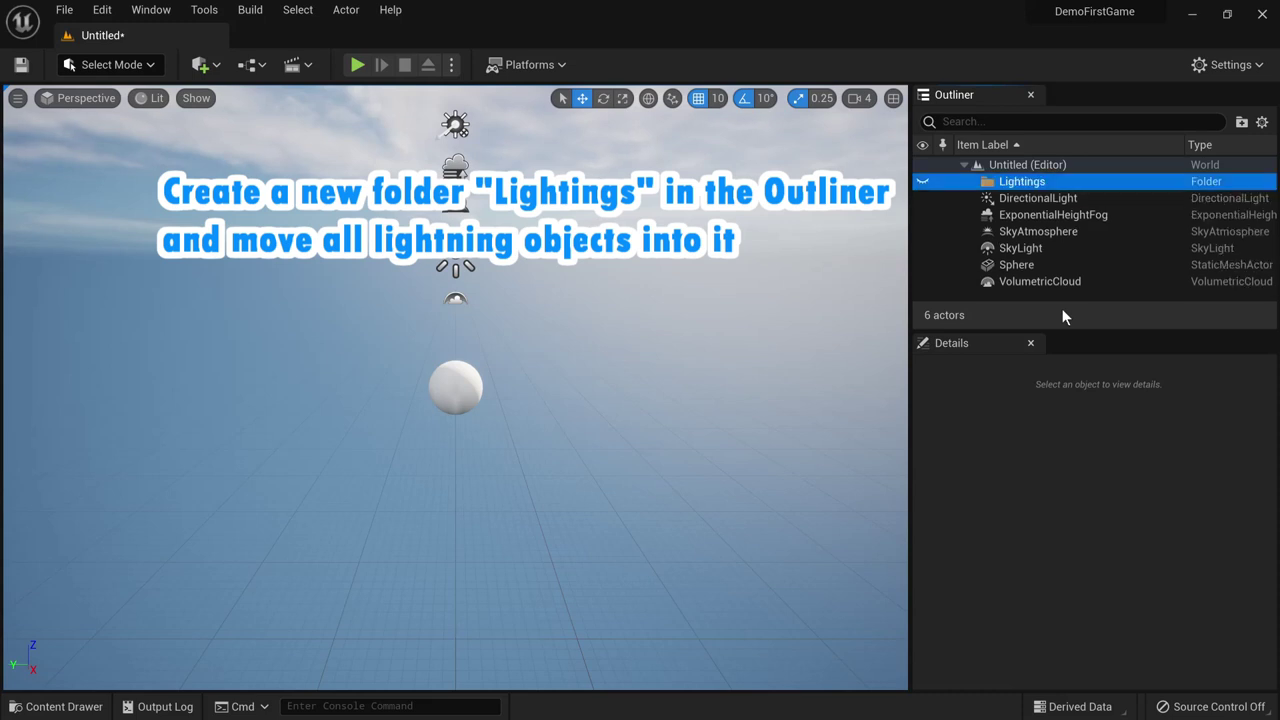
Step: Move the five light, sky, cloud and fog actors into Lightings and collapse it
left_click(1043, 199)
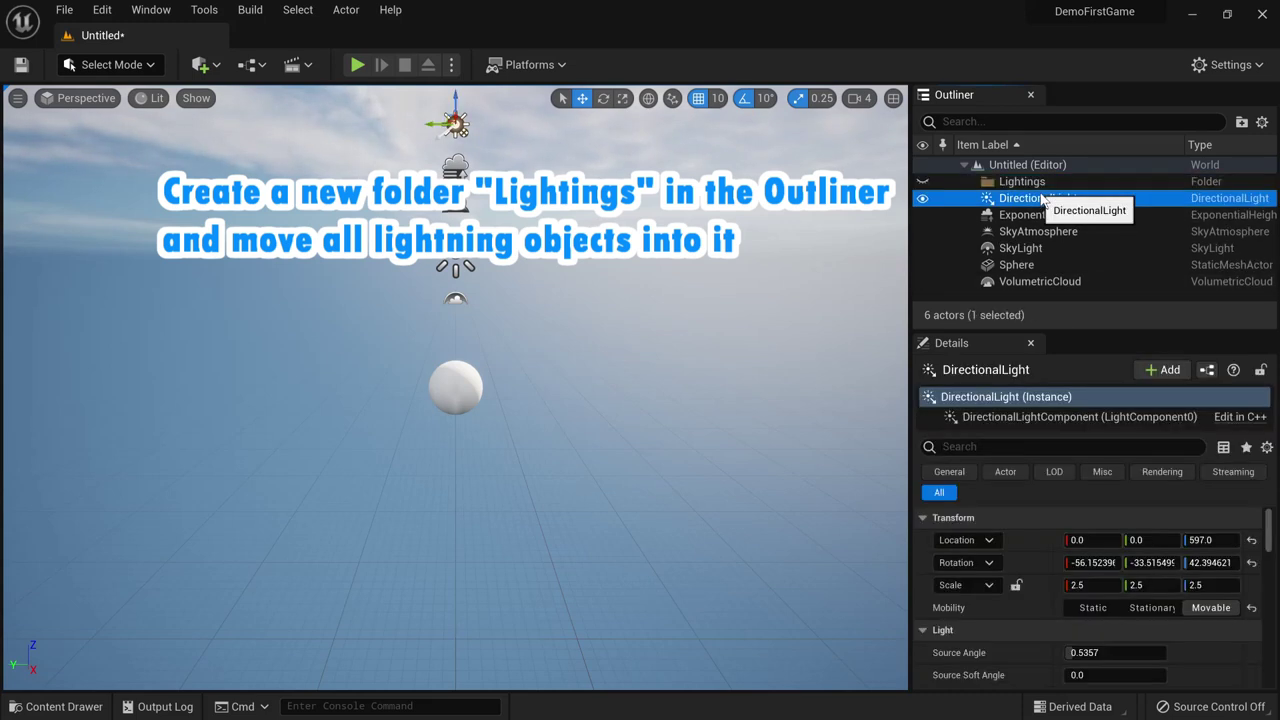
left_click(1063, 284, "shift")
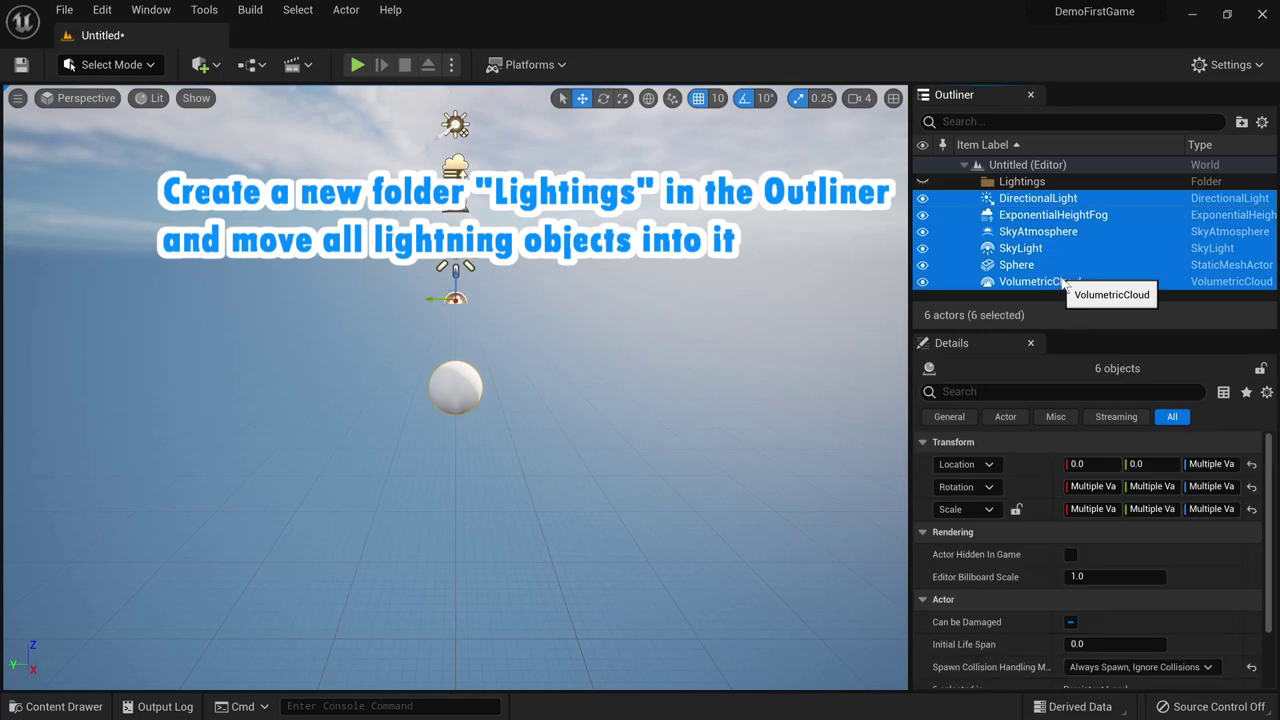
left_click(1012, 265, "ctrl")
left_click_drag(1025, 213, 1026, 185)
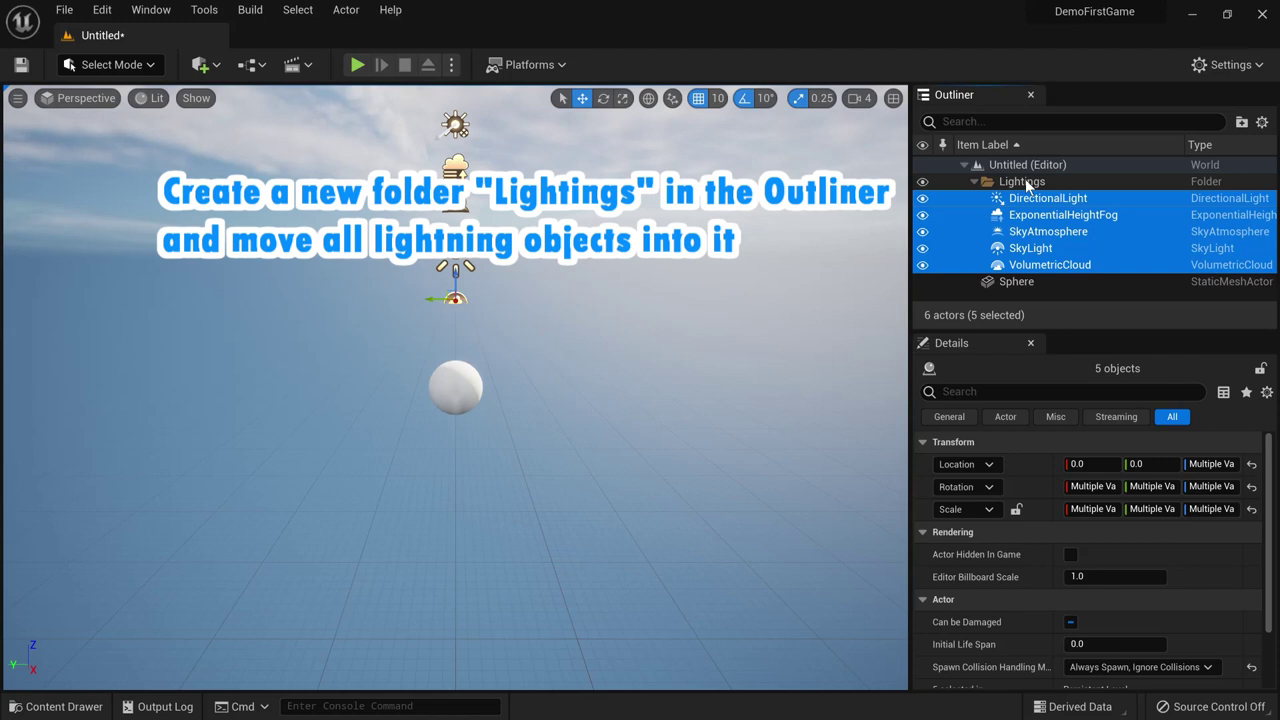
left_click(973, 183)
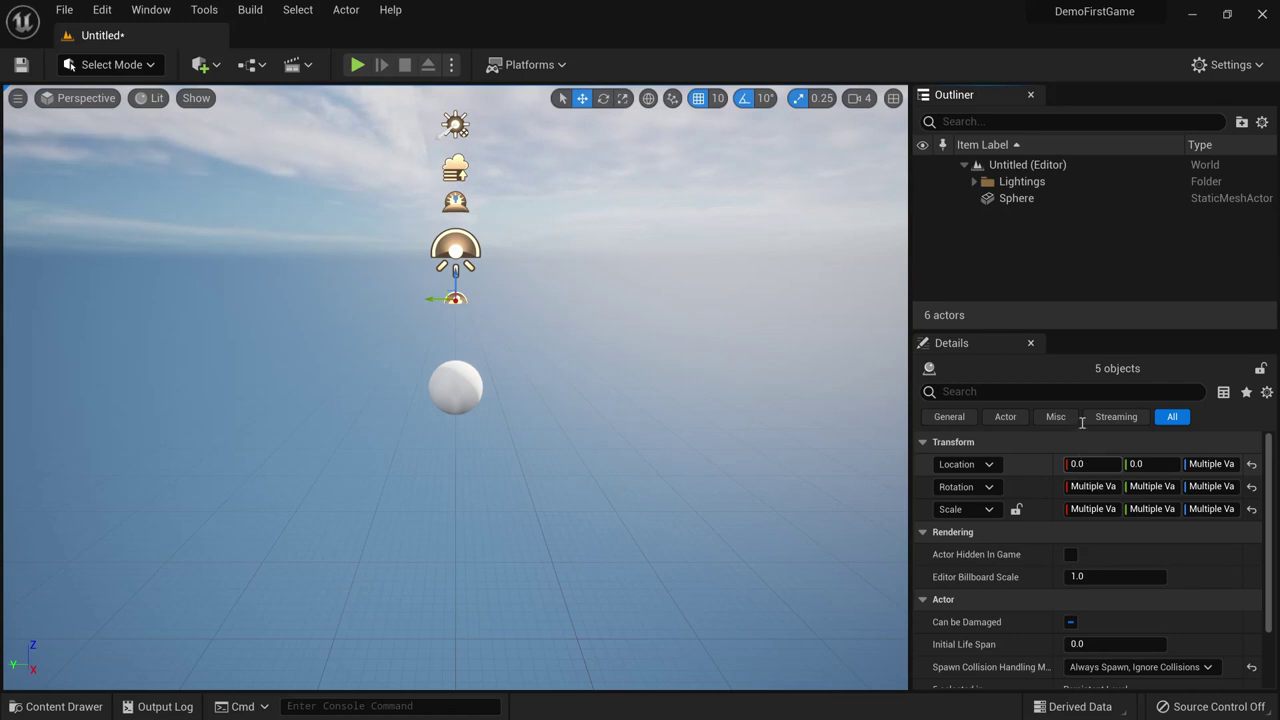
Step: Create a Maps folder under Content in the save dialog and open it
left_click(21, 65)
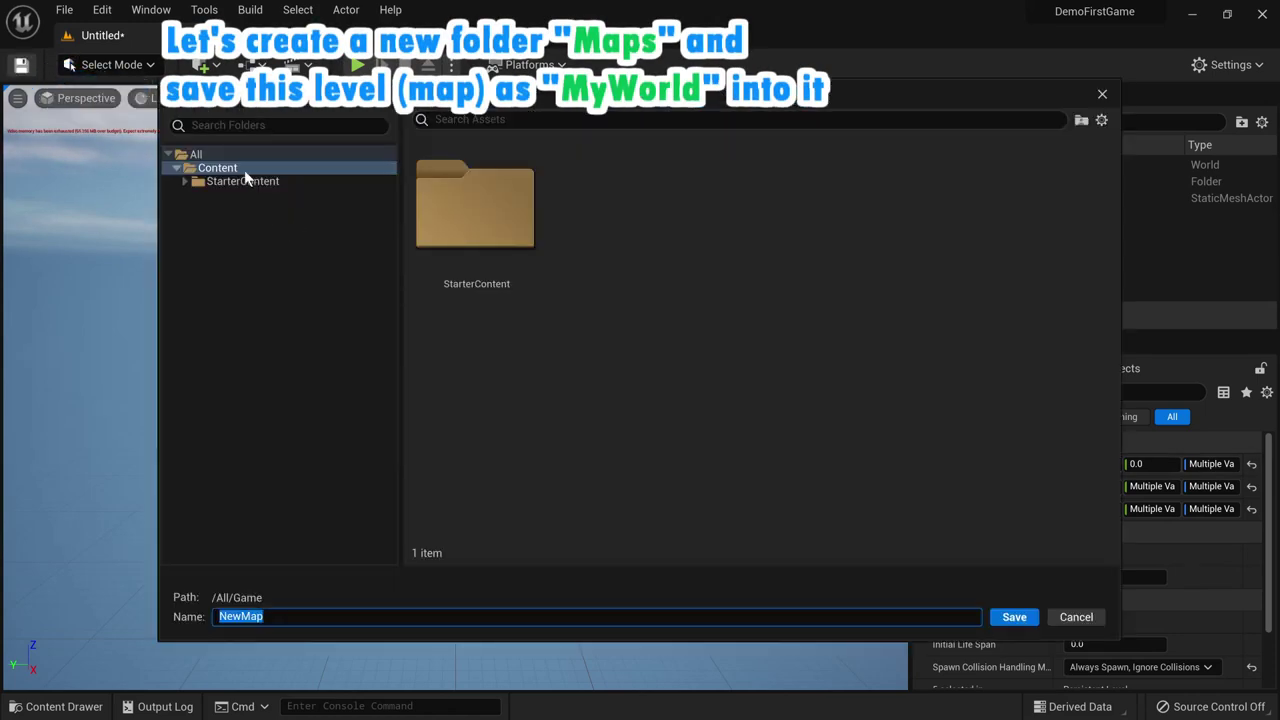
right_click(616, 263)
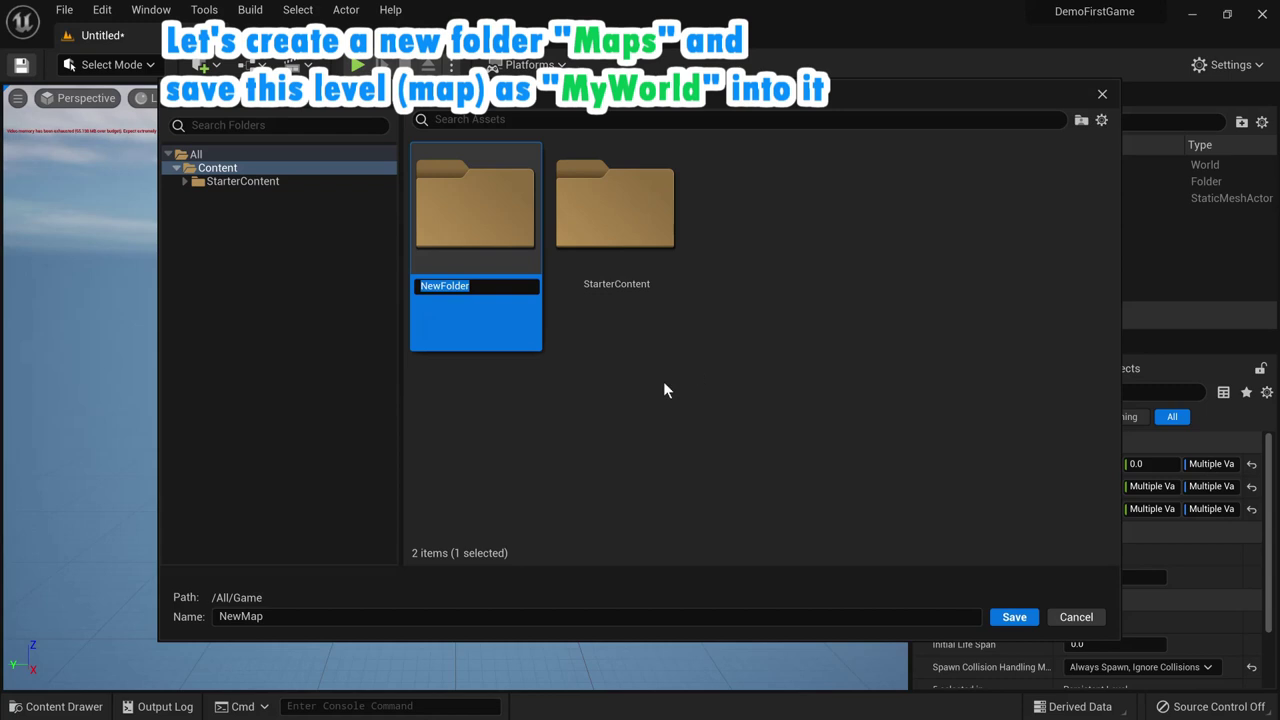
type("Maps")
key("Return")
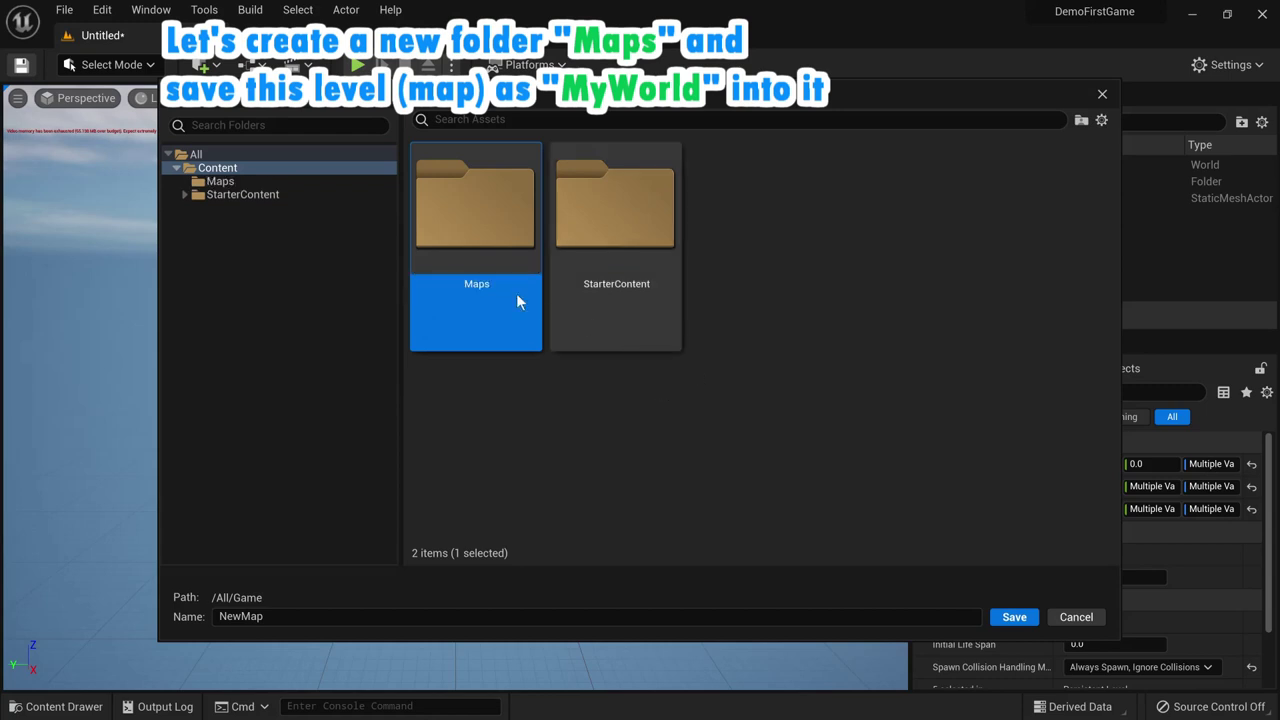
double_click(458, 245)
Step: Replace the name NewMap with MyWorld and save the level
left_click(300, 616)
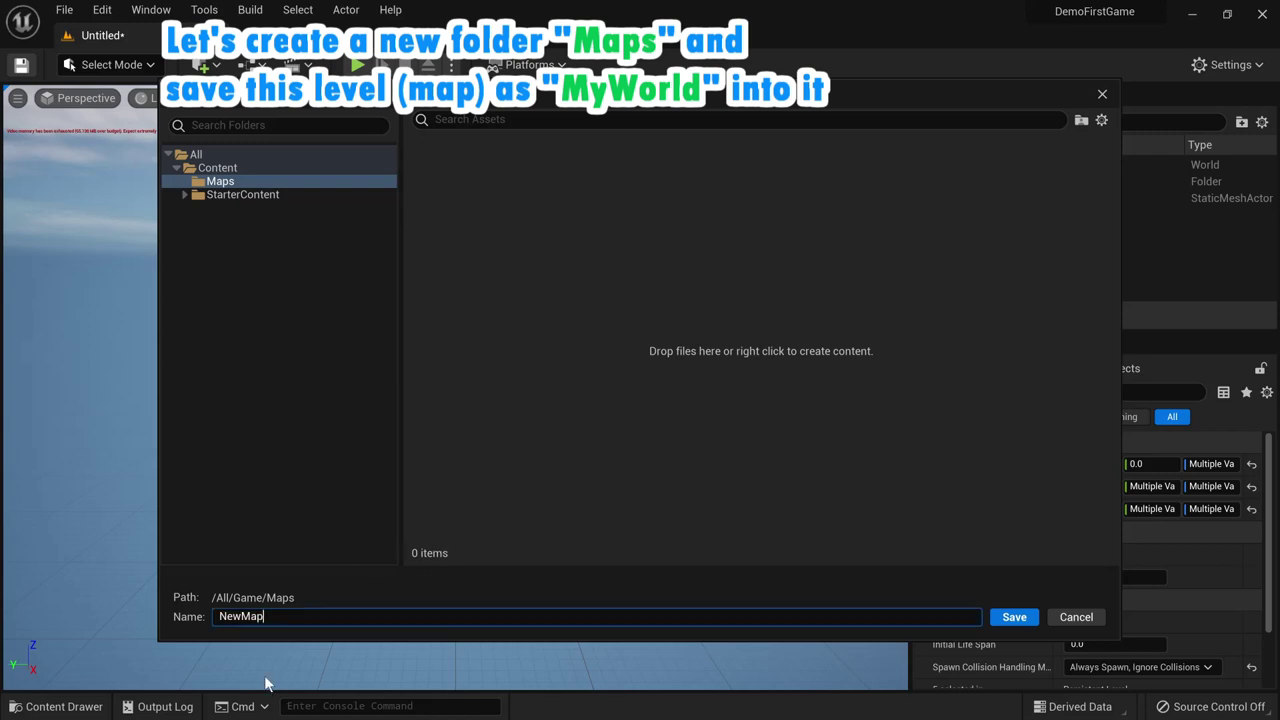
double_click(274, 617)
key("BackSpace")
type("My")
type("Wor")
type("ld")
key("Return")
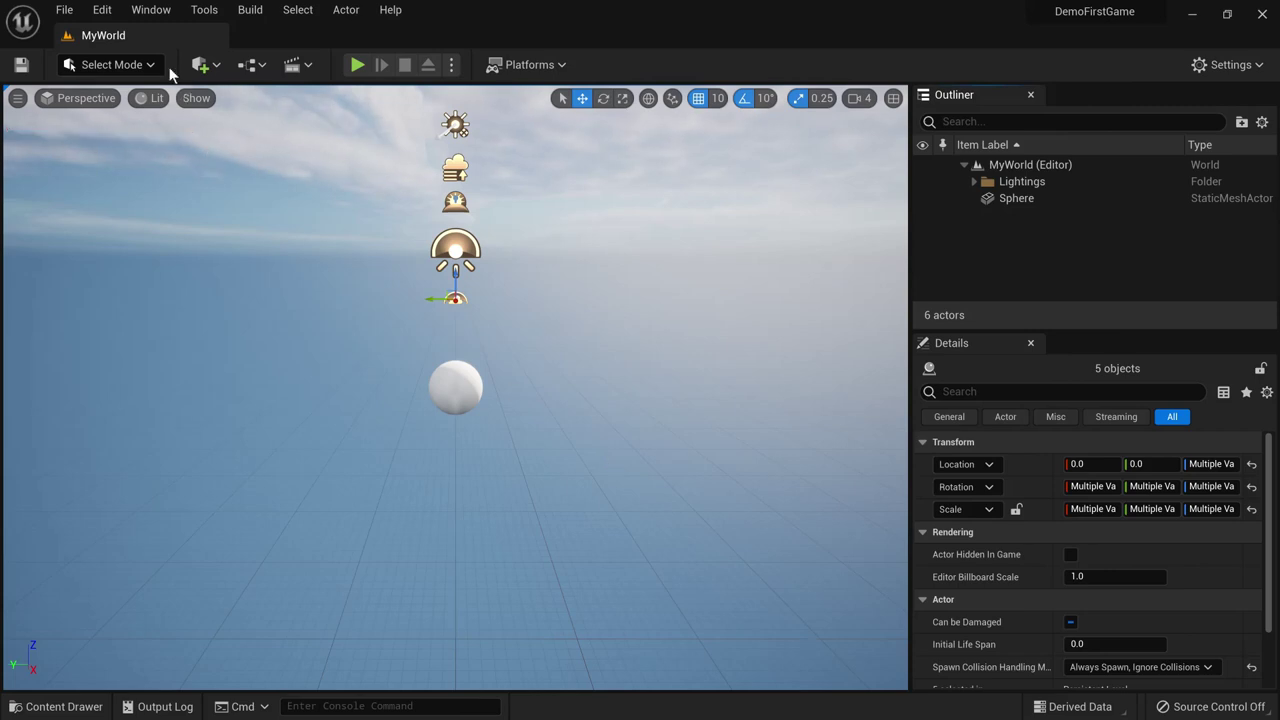
Step: Open the Content Drawer, check the saved level in Maps, then return to Content
left_click(52, 707)
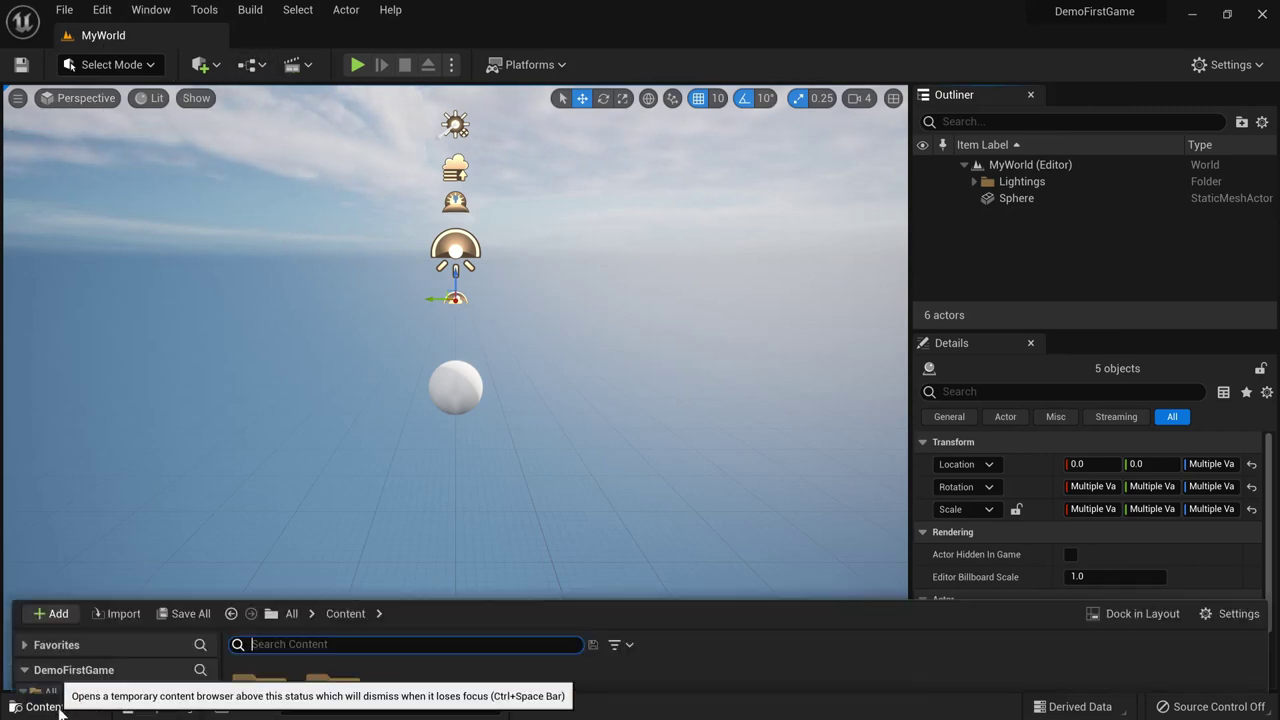
left_click(90, 585)
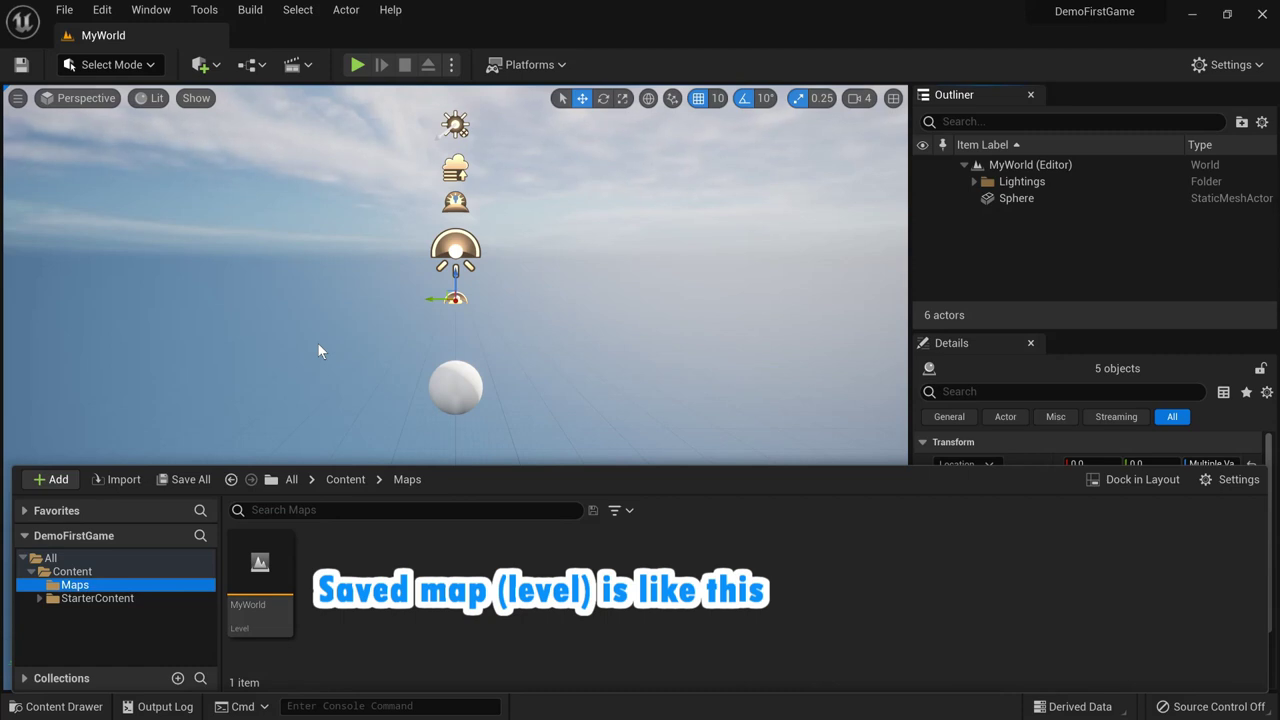
left_click(120, 566)
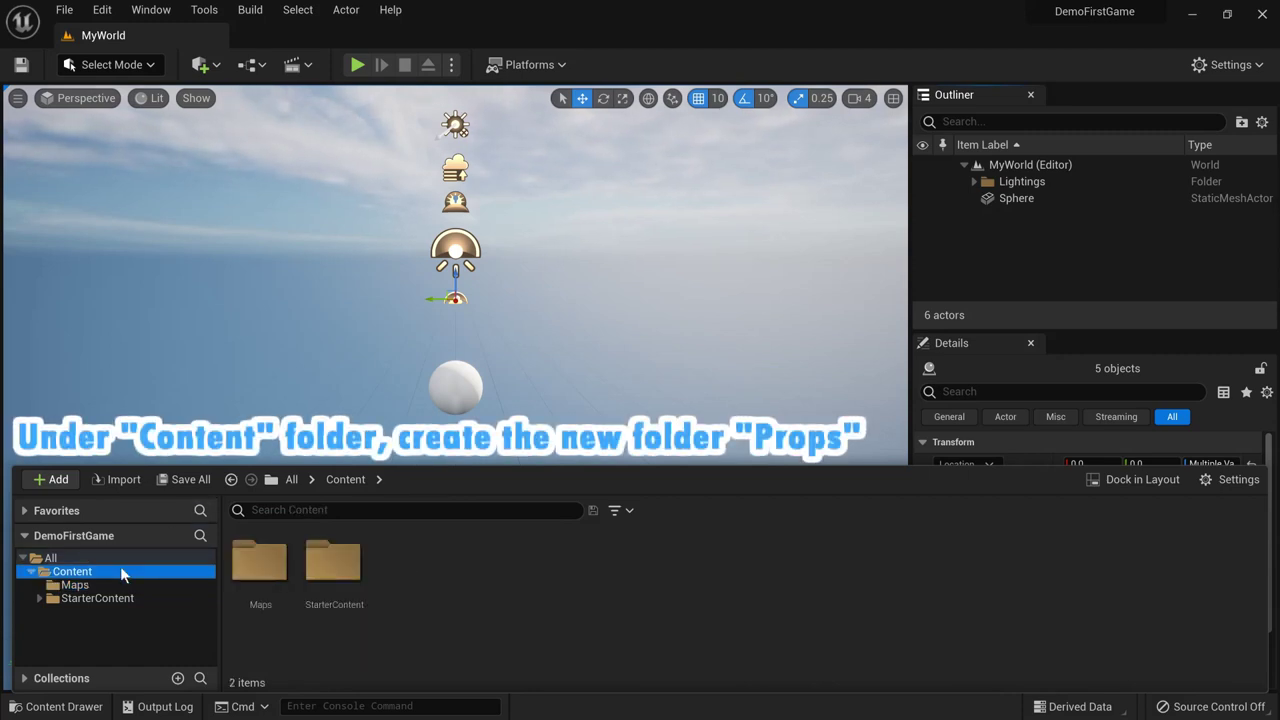
Step: Create a new folder named Props under Content and open it
right_click(489, 594)
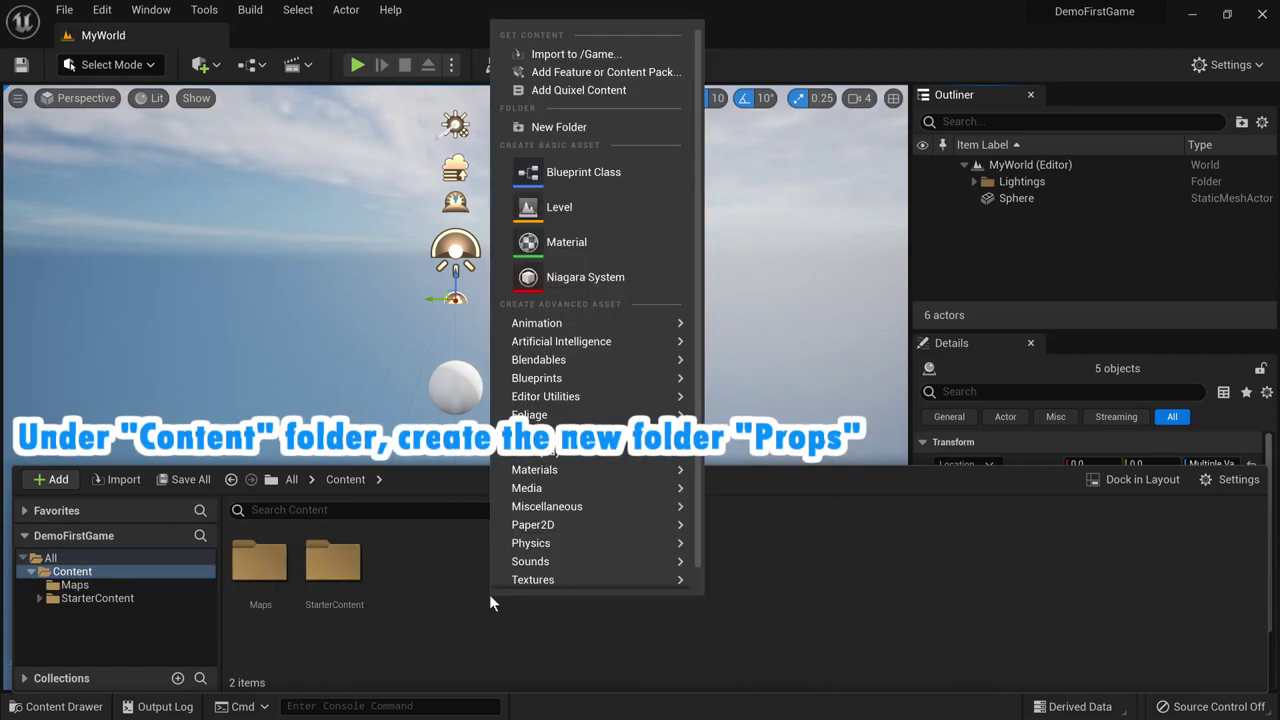
left_click(546, 131)
type("Props")
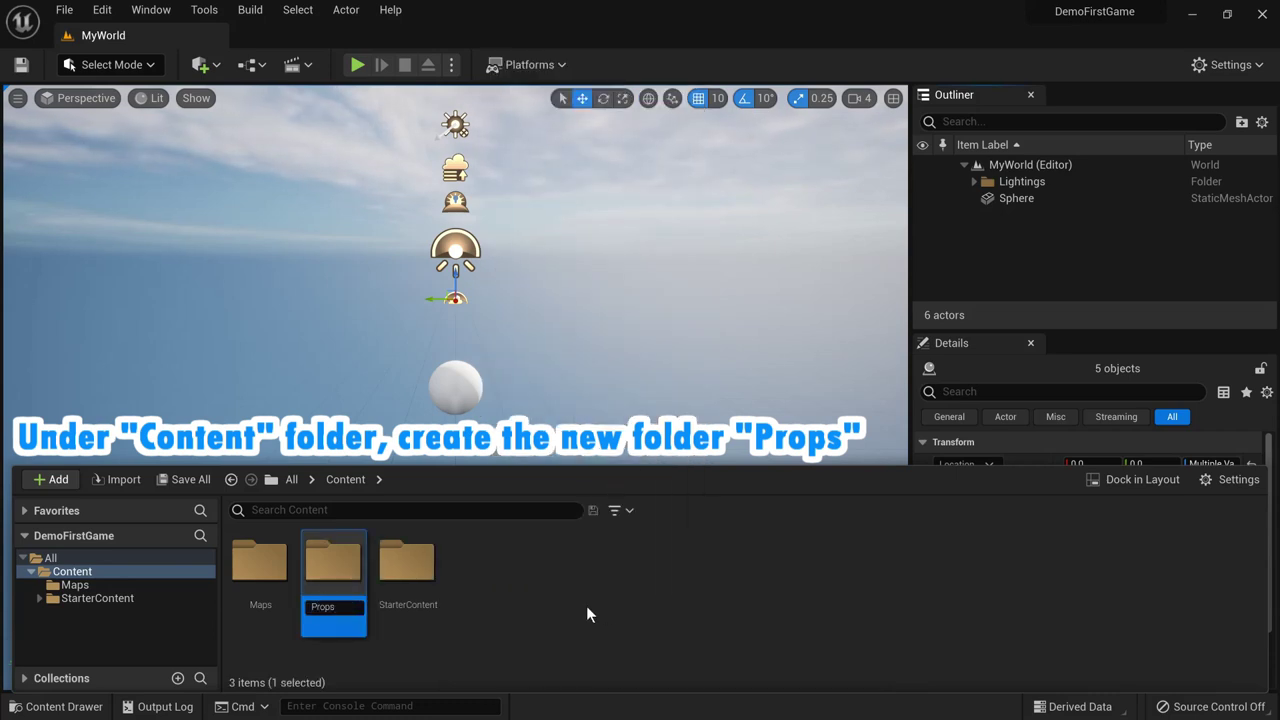
key("Return")
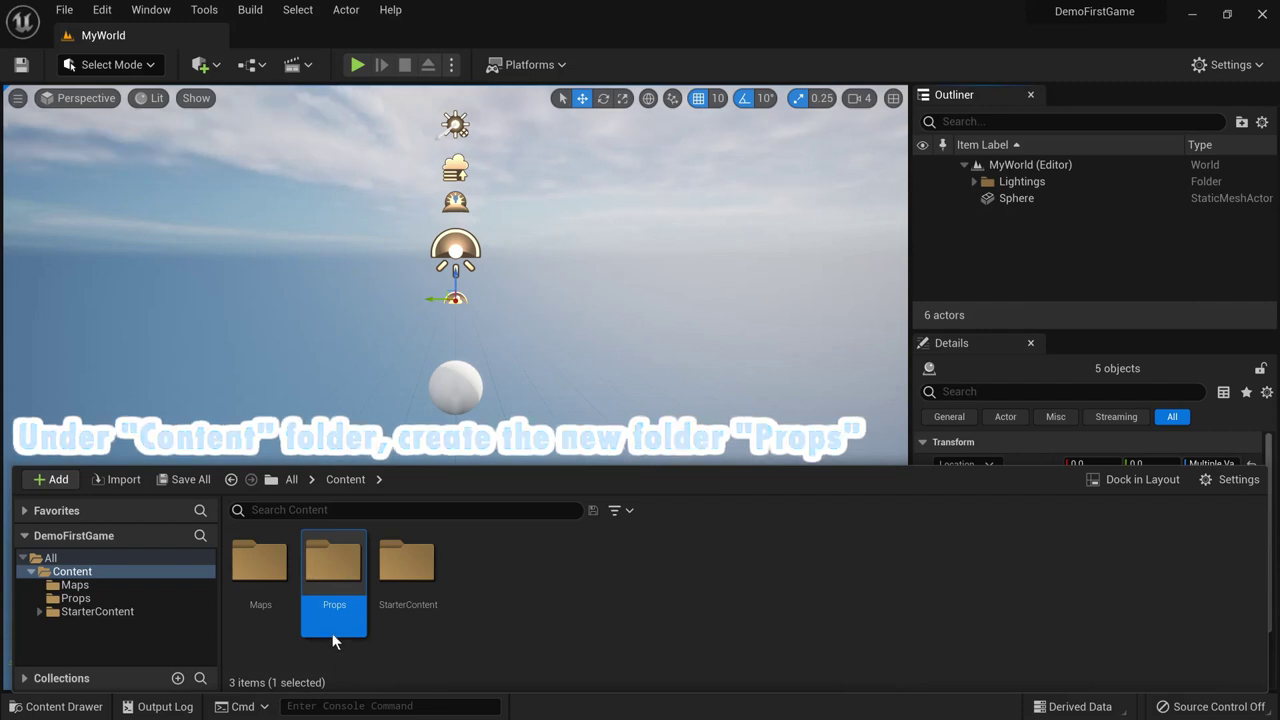
double_click(341, 576)
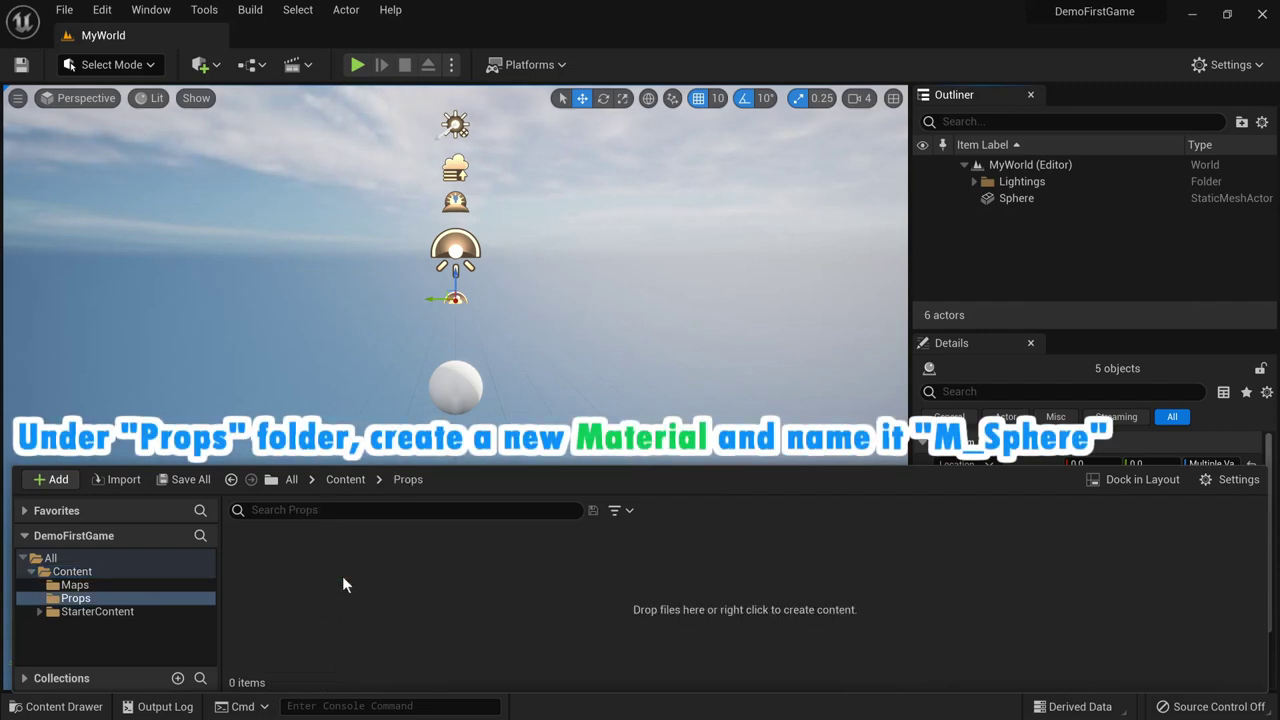
Step: Create a material named M_Sphere in Props and open it in the material editor
right_click(343, 578)
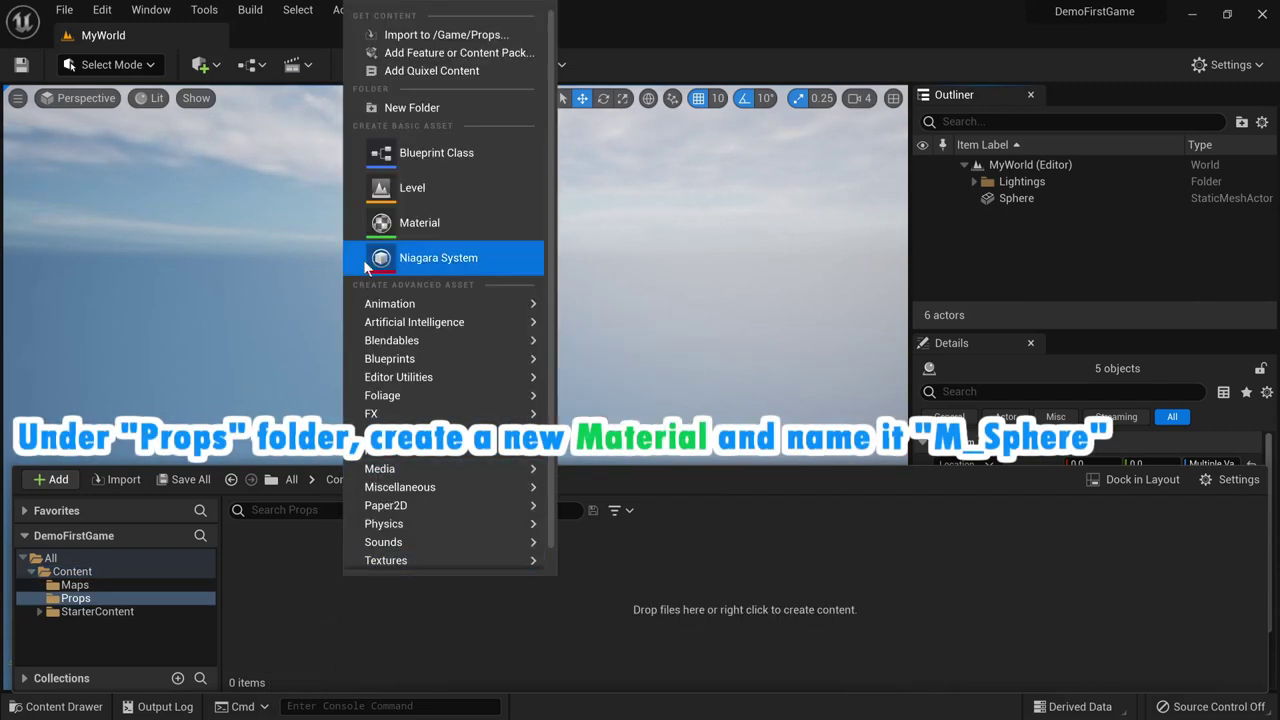
left_click(475, 226)
type("M_Sphere")
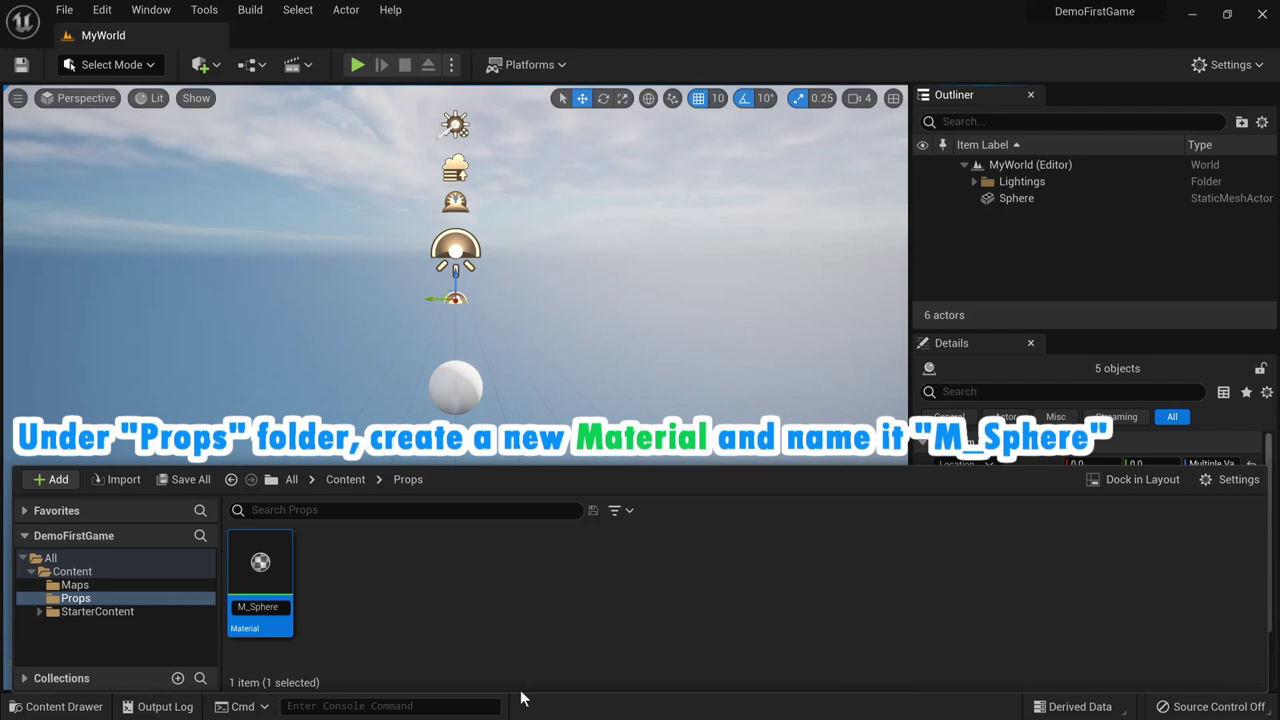
key("Return")
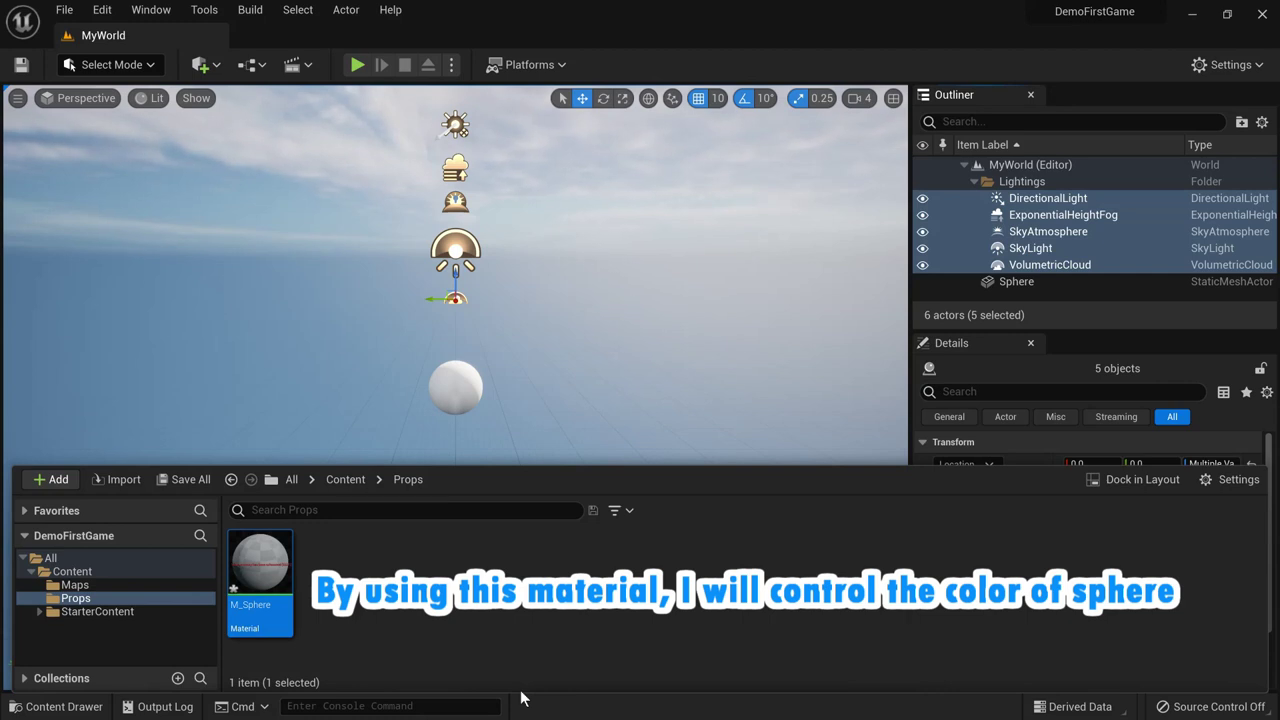
mouse_move(275, 578)
double_click(275, 578)
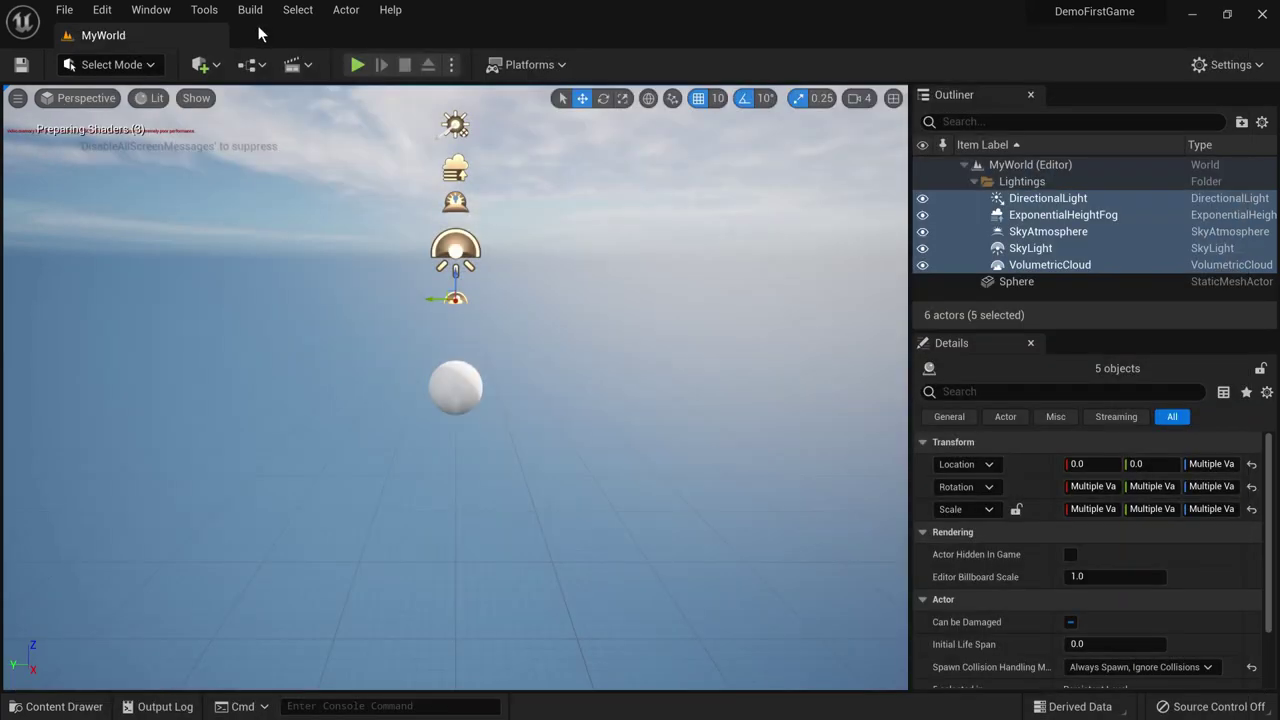
Step: Add a black Constant3Vector node (0,0,0) left of M_Sphere's output node
left_click(256, 35)
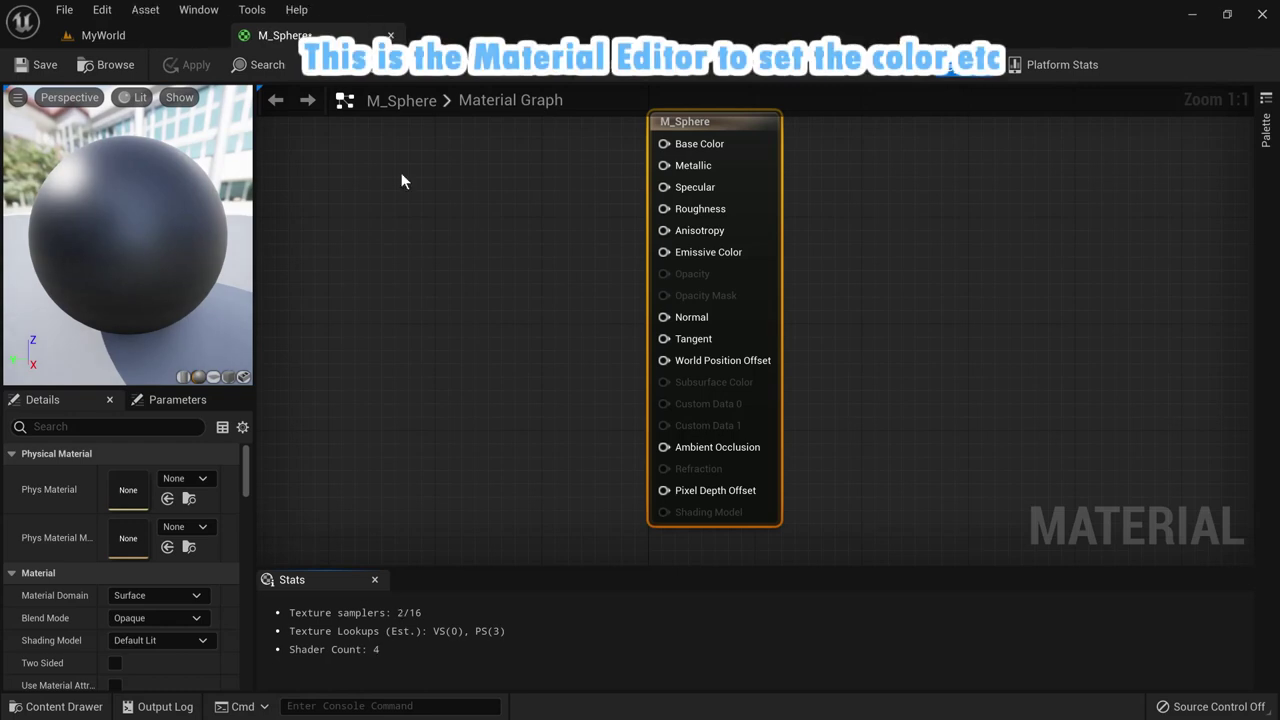
scroll(552, 301, "down", 1)
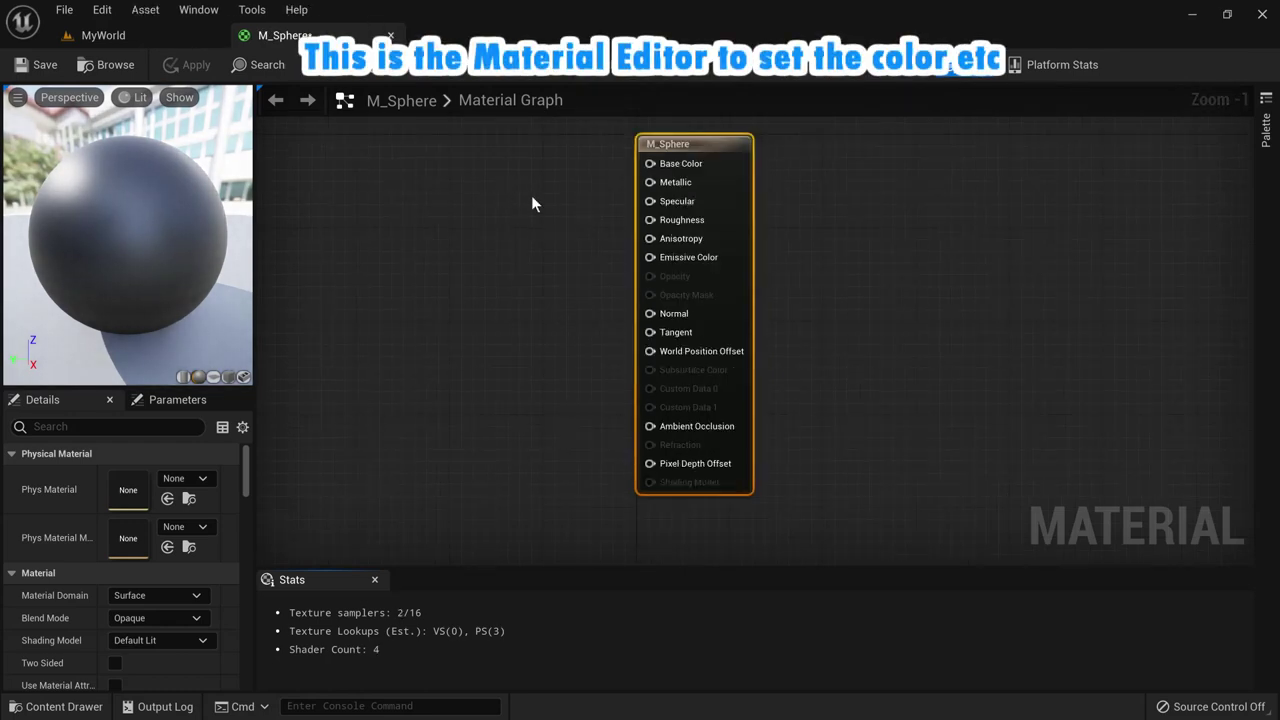
right_click(417, 157)
type("consta")
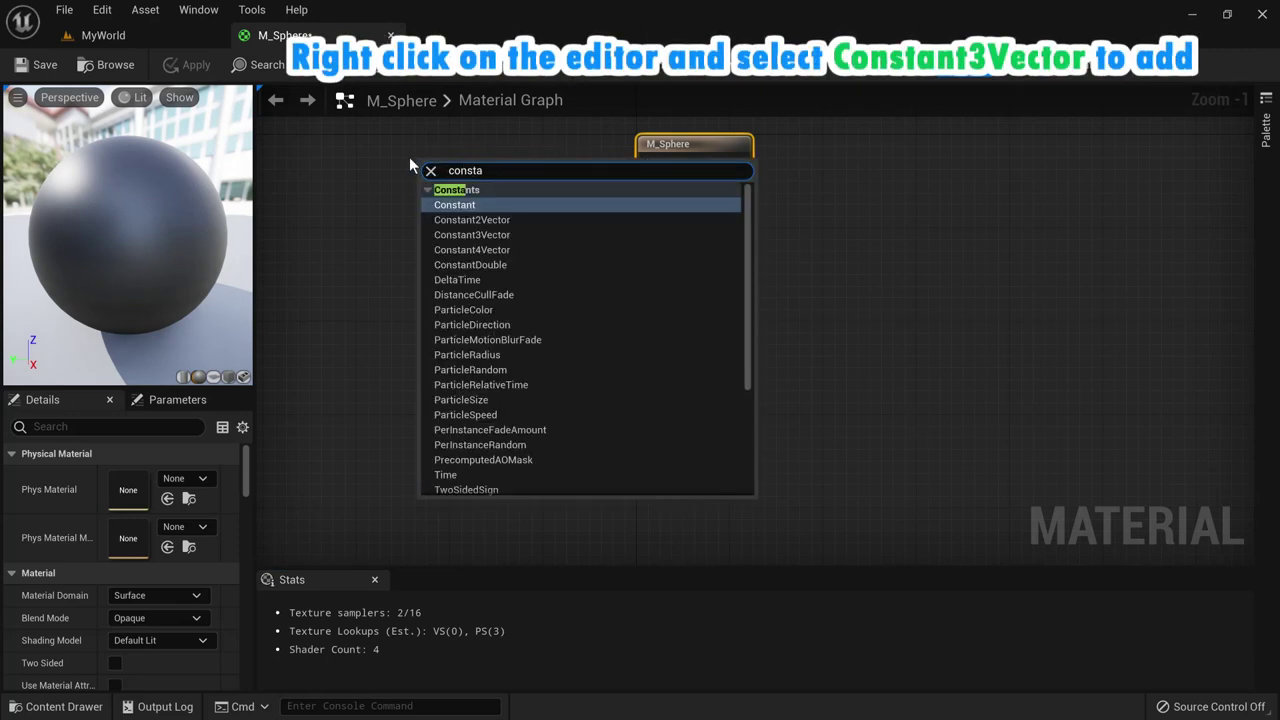
left_click(506, 236)
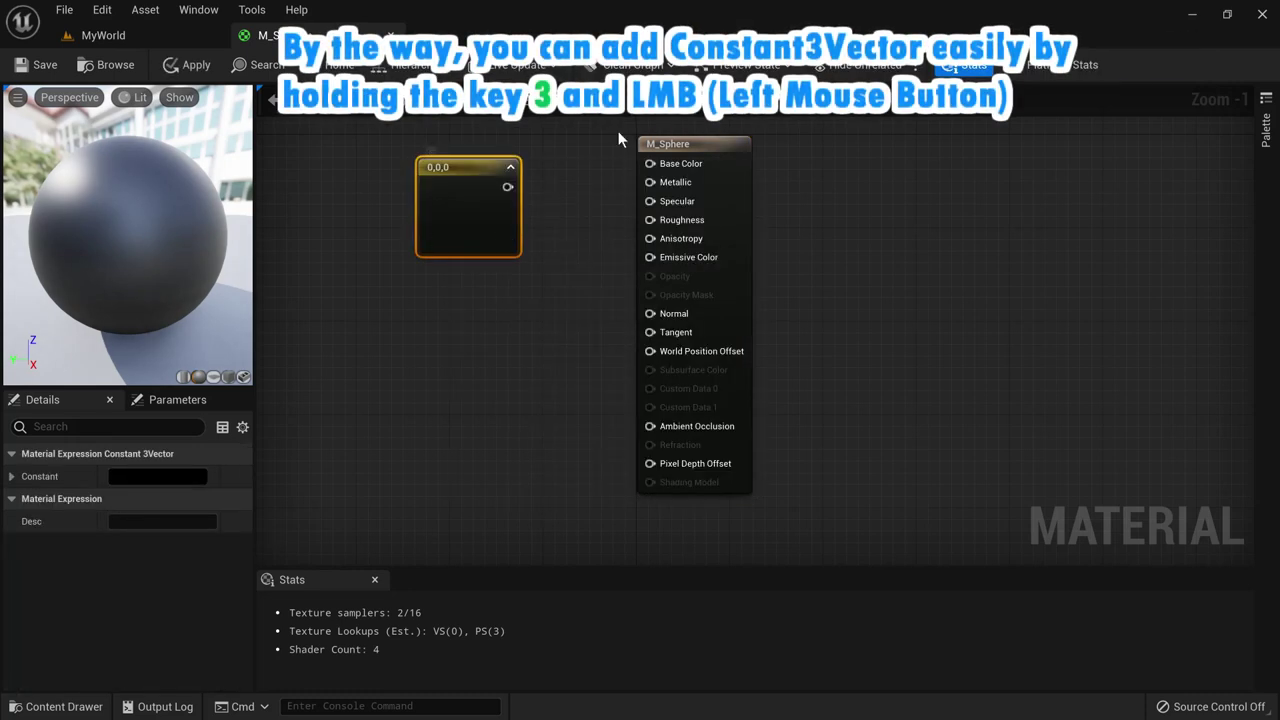
key("Delete")
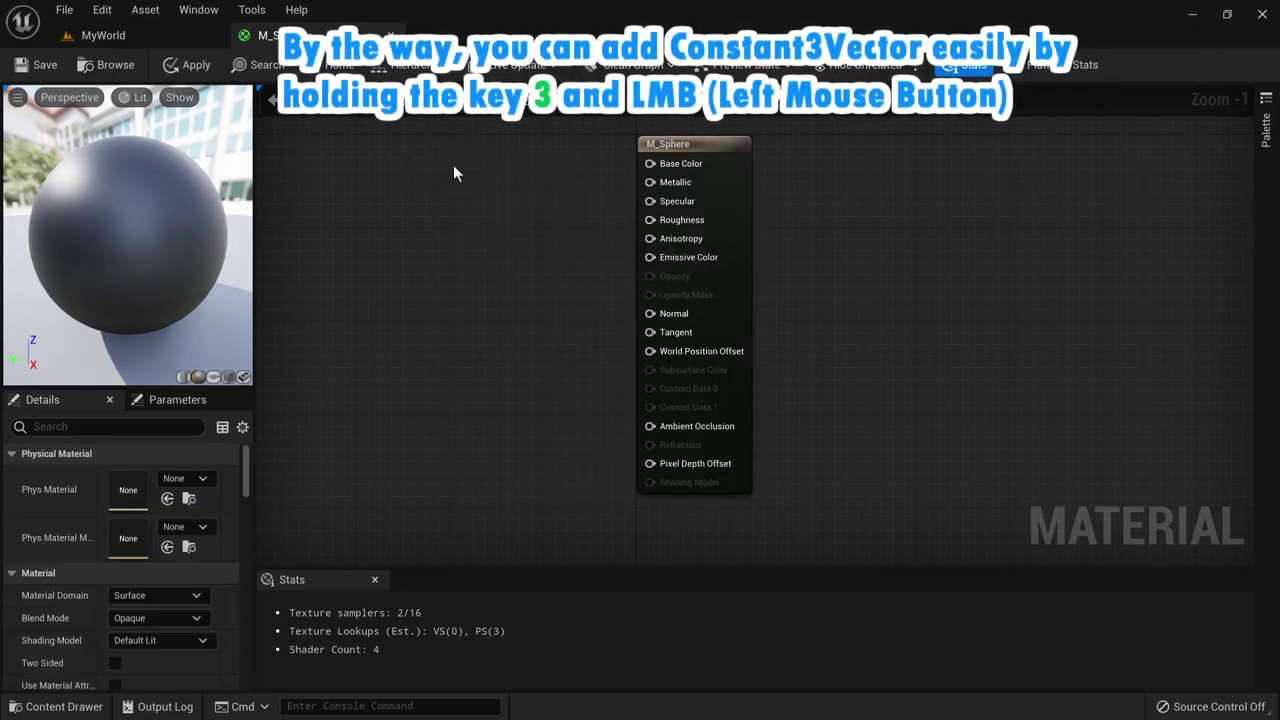
left_click(453, 165)
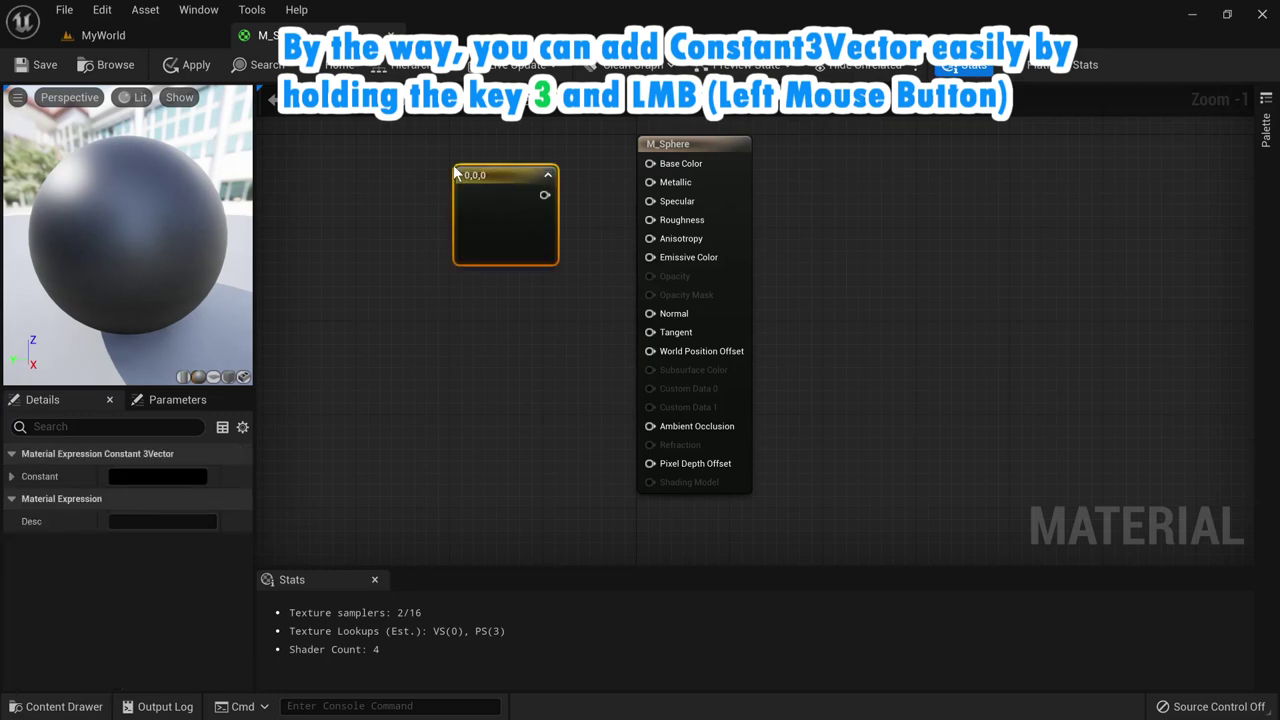
left_click_drag(460, 178, 448, 166)
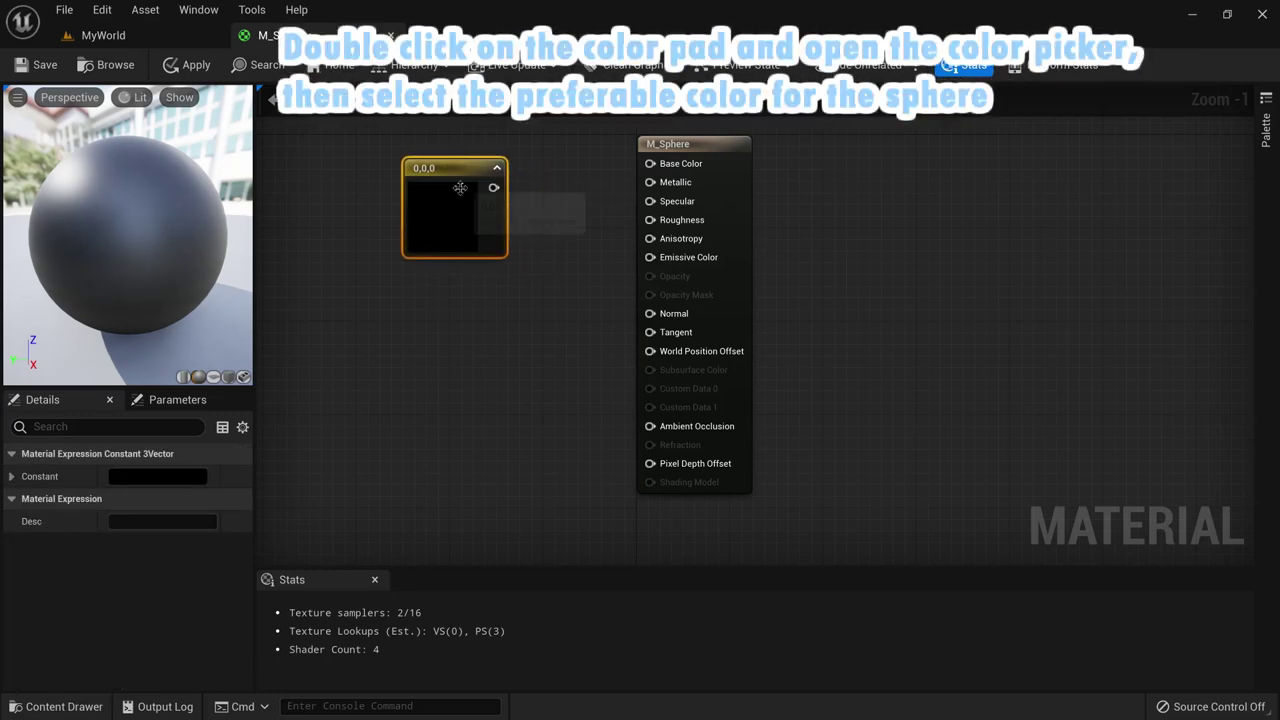
Step: Set the Constant3Vector colour to blue (0.0457, 0.0637, 0.934) in the colour picker
double_click(446, 213)
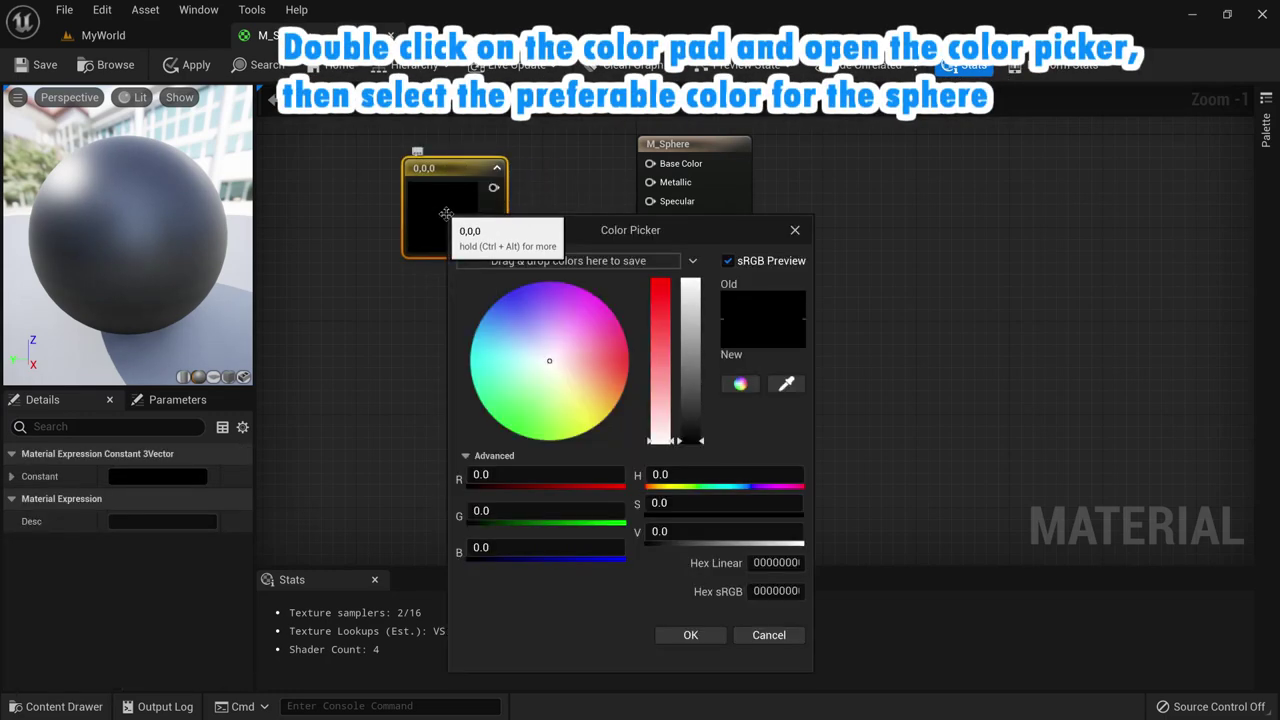
left_click(511, 298)
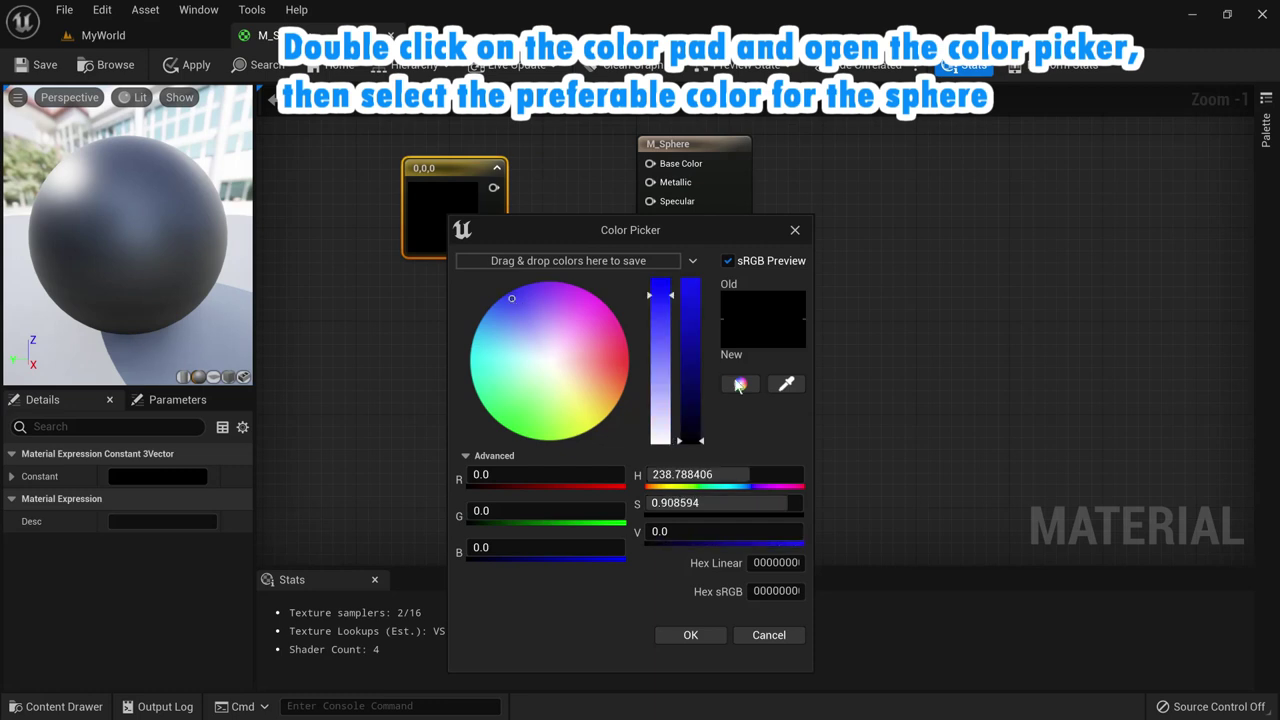
left_click_drag(660, 310, 660, 292)
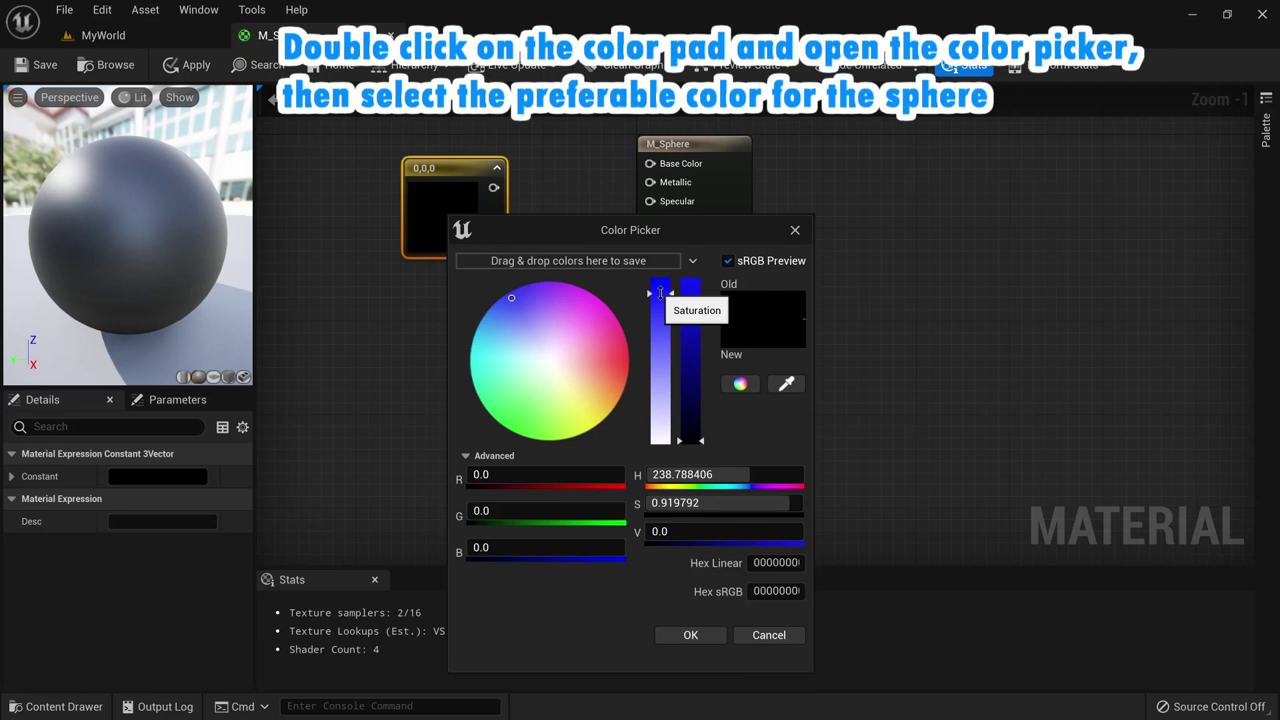
mouse_move(690, 440)
left_mouse_down()
mouse_move(688, 298)
mouse_move(657, 288)
mouse_move(697, 293)
left_mouse_up()
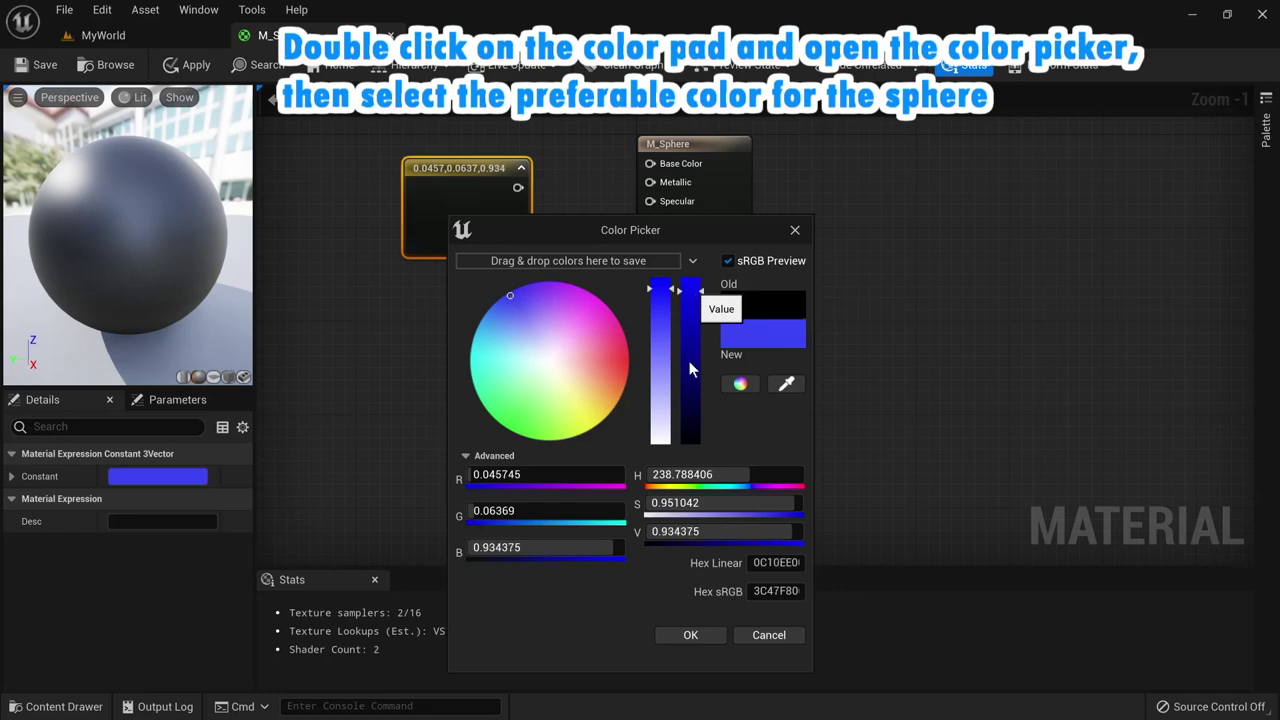
left_click(706, 635)
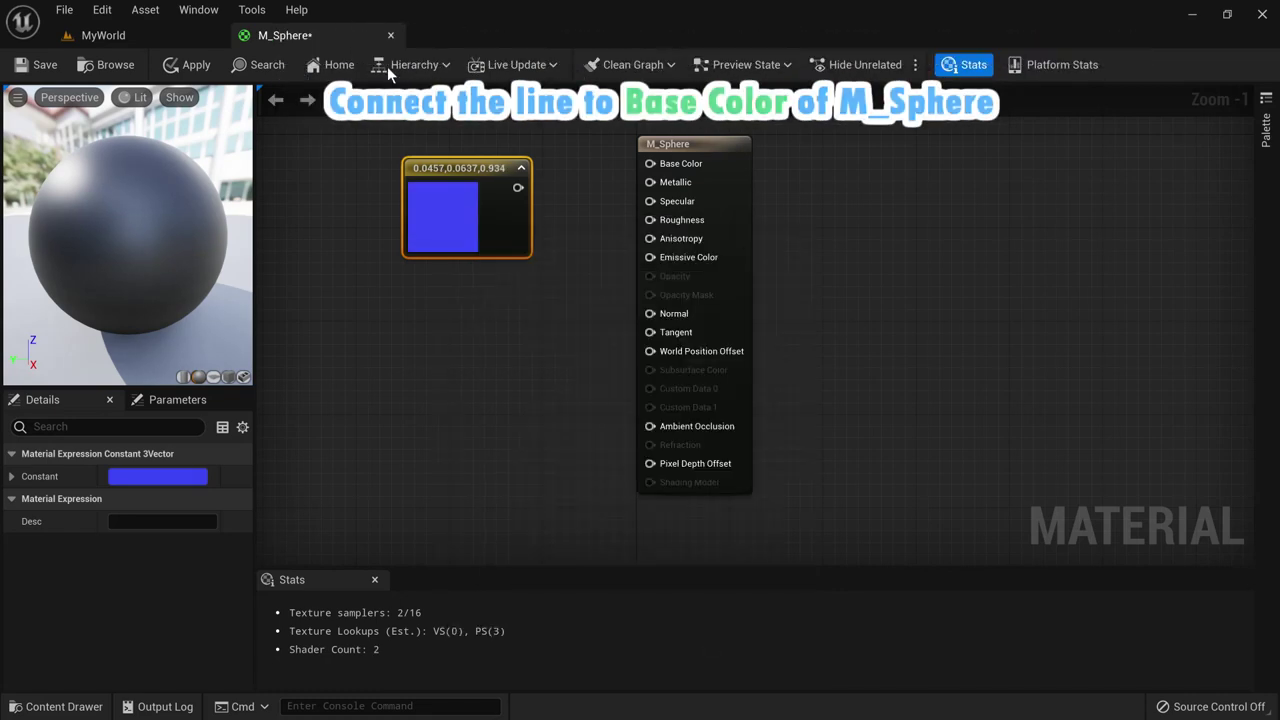
Step: Wire the blue Constant3Vector output into M_Sphere's Base Color input
mouse_move(518, 187)
left_mouse_down()
mouse_move(677, 176)
mouse_move(659, 166)
left_mouse_up()
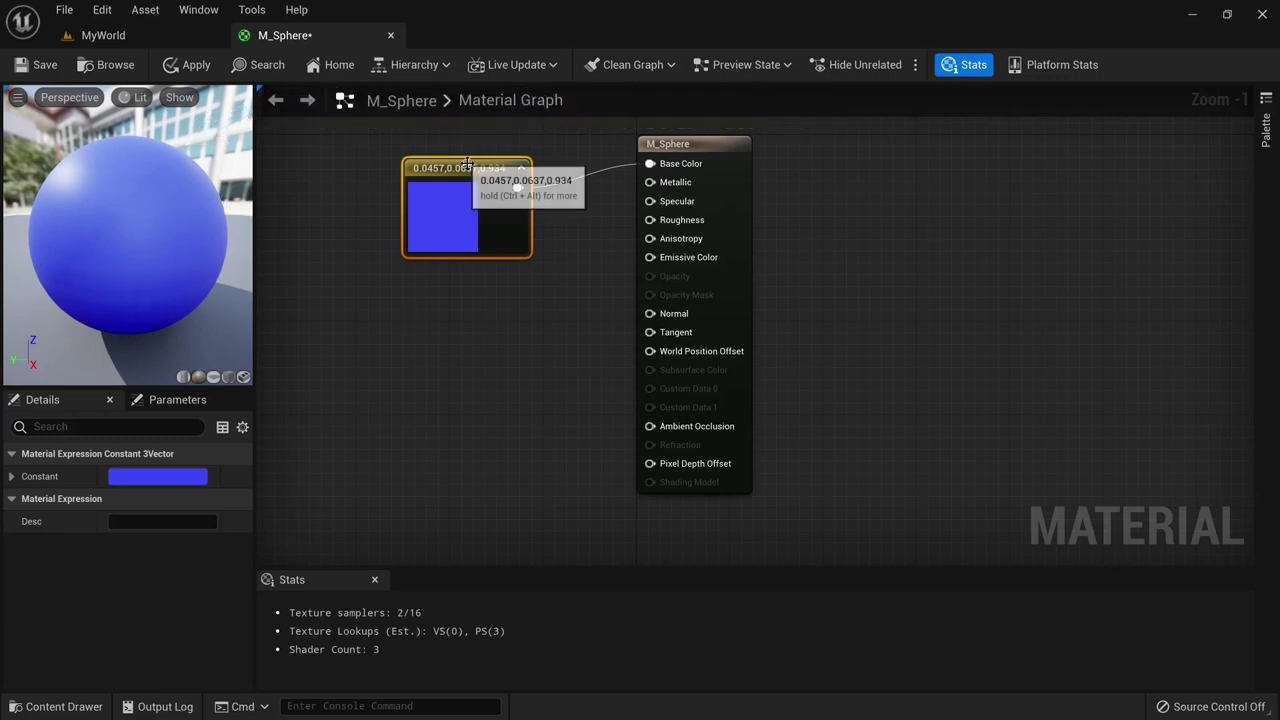
left_click_drag(467, 162, 467, 151)
right_click(451, 304)
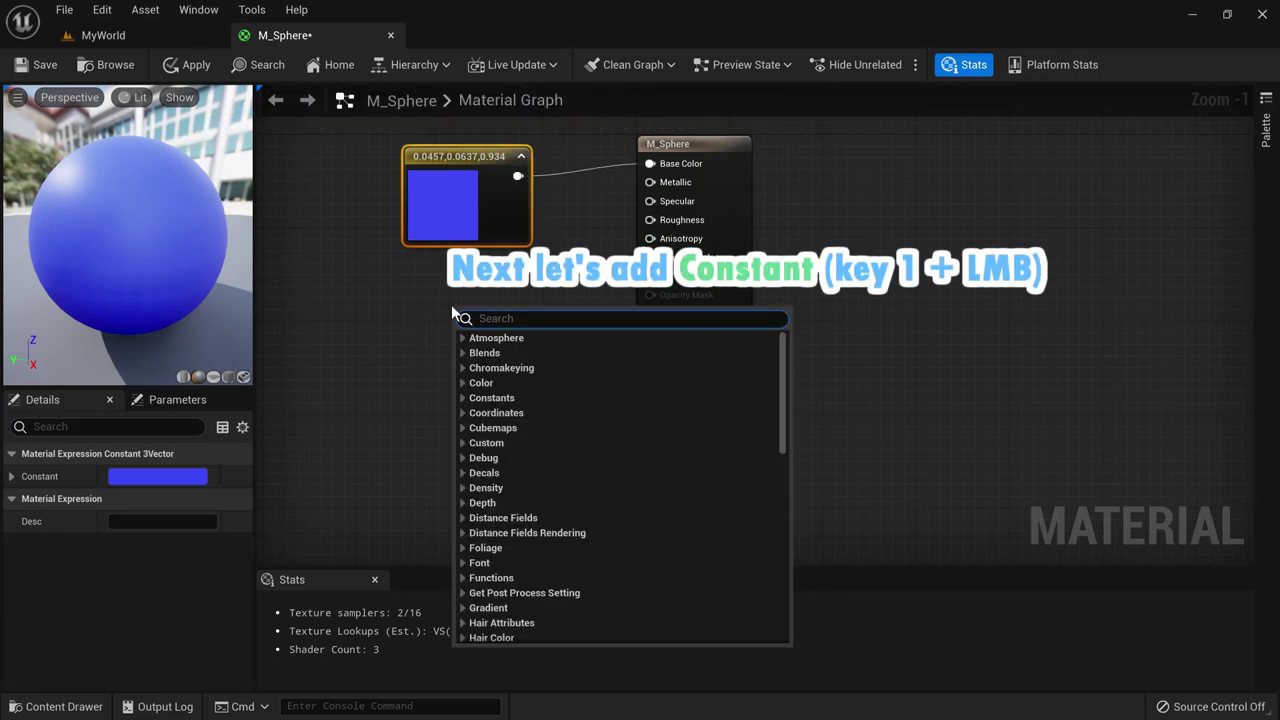
Step: Add a Constant of 0 into Roughness and orbit the preview to check the glossy sphere
type("cons")
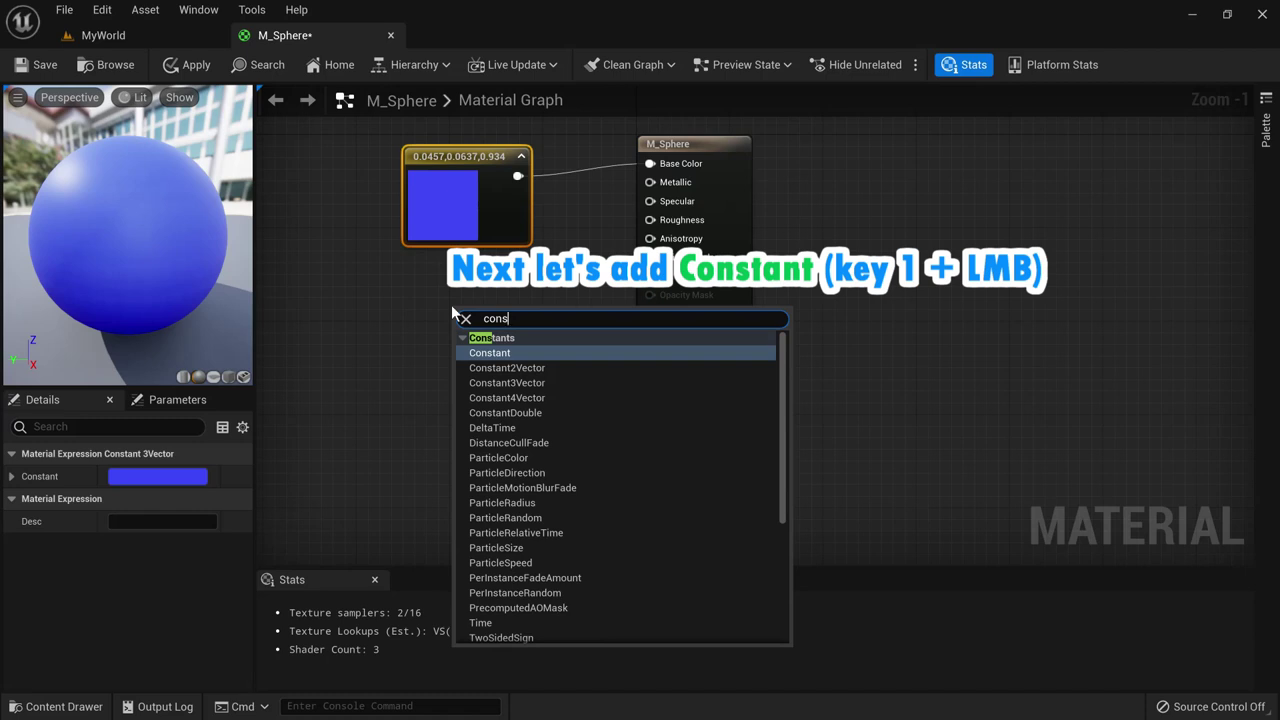
left_click(500, 356)
mouse_move(480, 335)
left_mouse_down()
mouse_move(638, 222)
mouse_move(676, 222)
left_mouse_up()
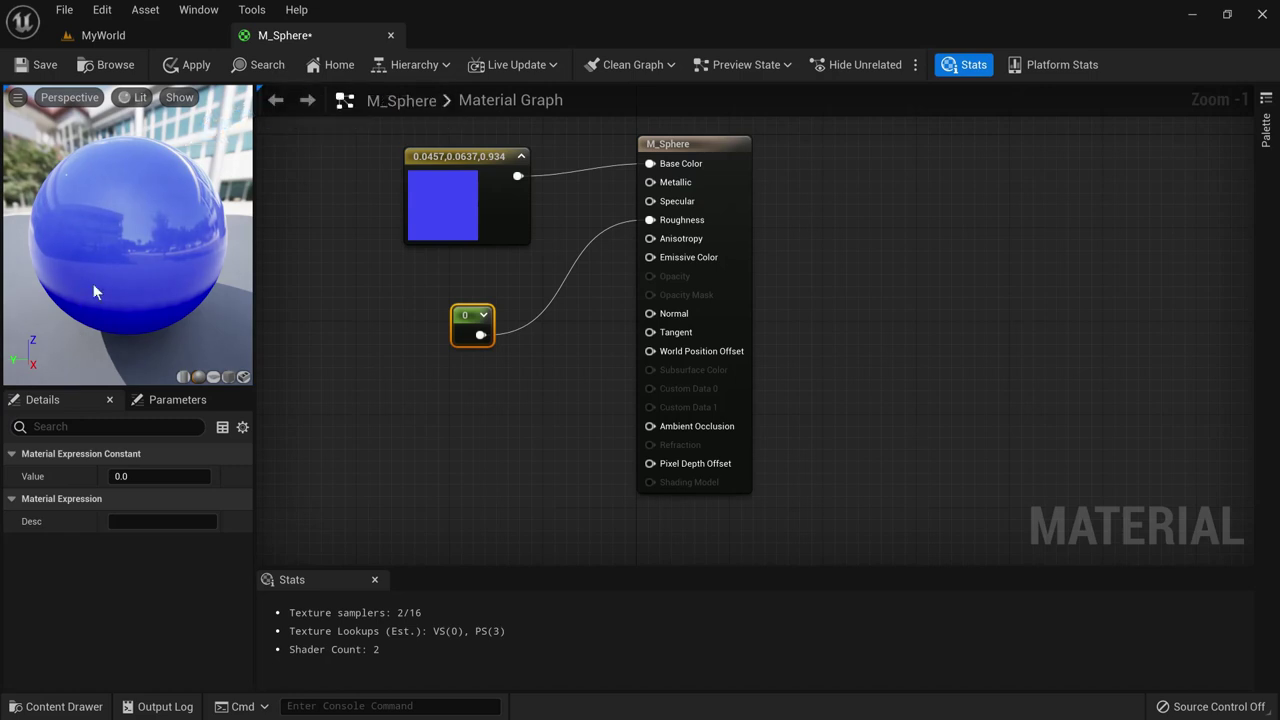
left_click_drag(93, 290, 93, 294)
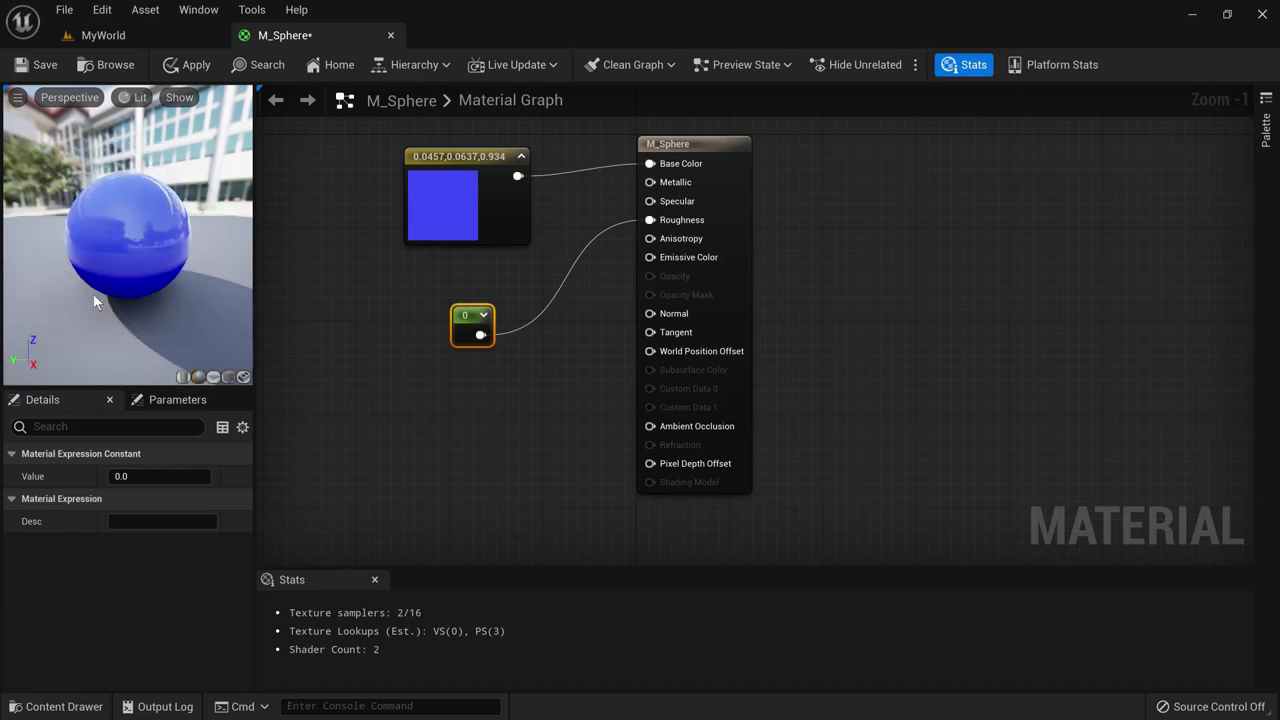
scroll(93, 294, "up", 3)
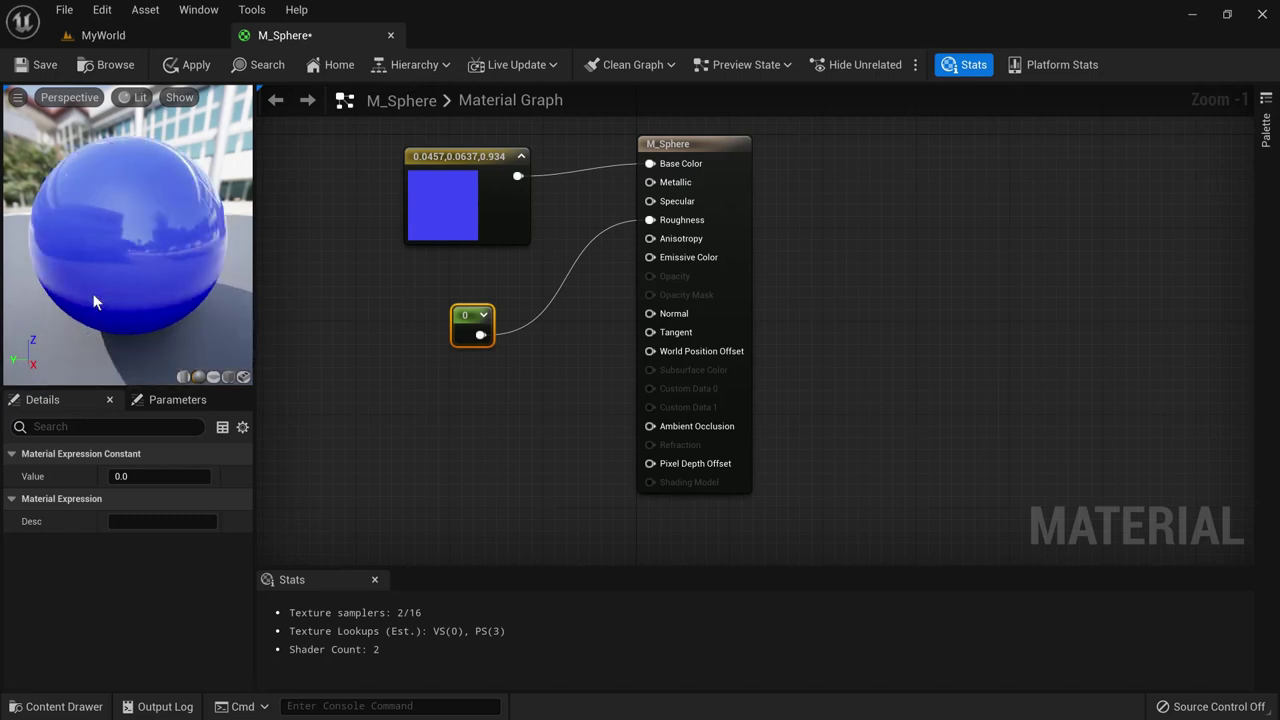
left_click_drag(93, 294, 170, 294)
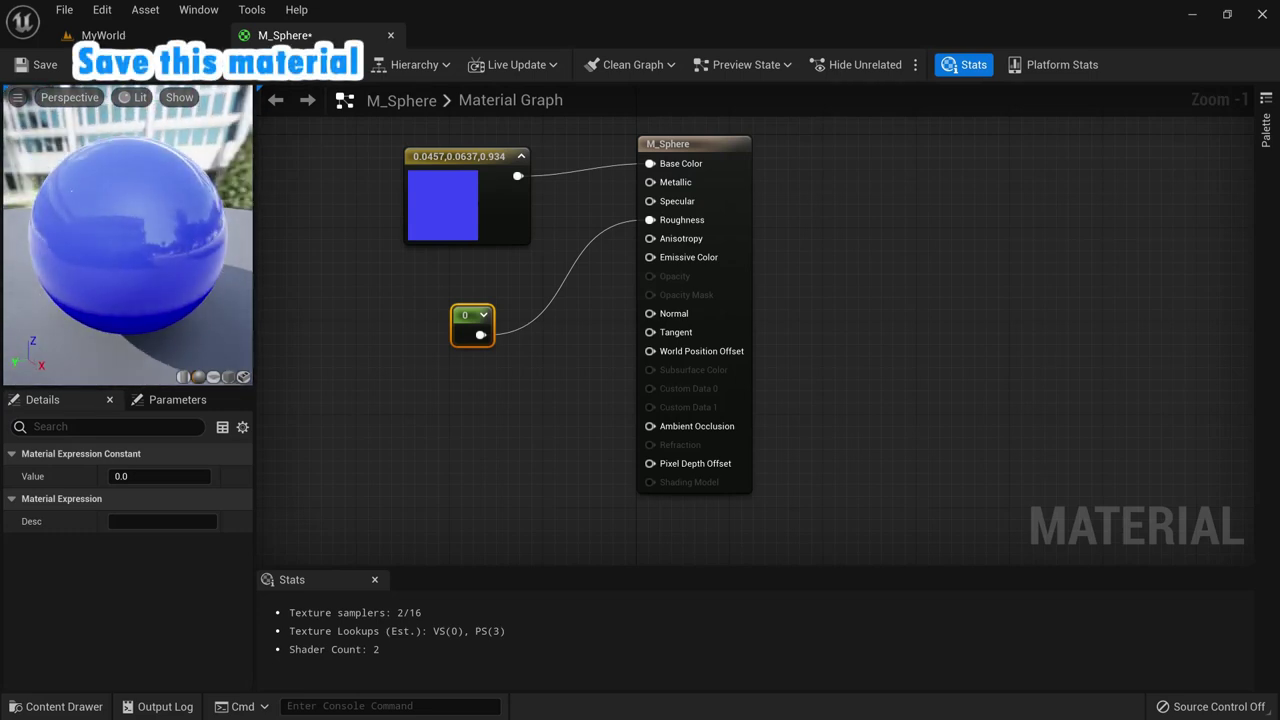
Step: Save the M_Sphere material and go back to the MyWorld level
left_click(48, 70)
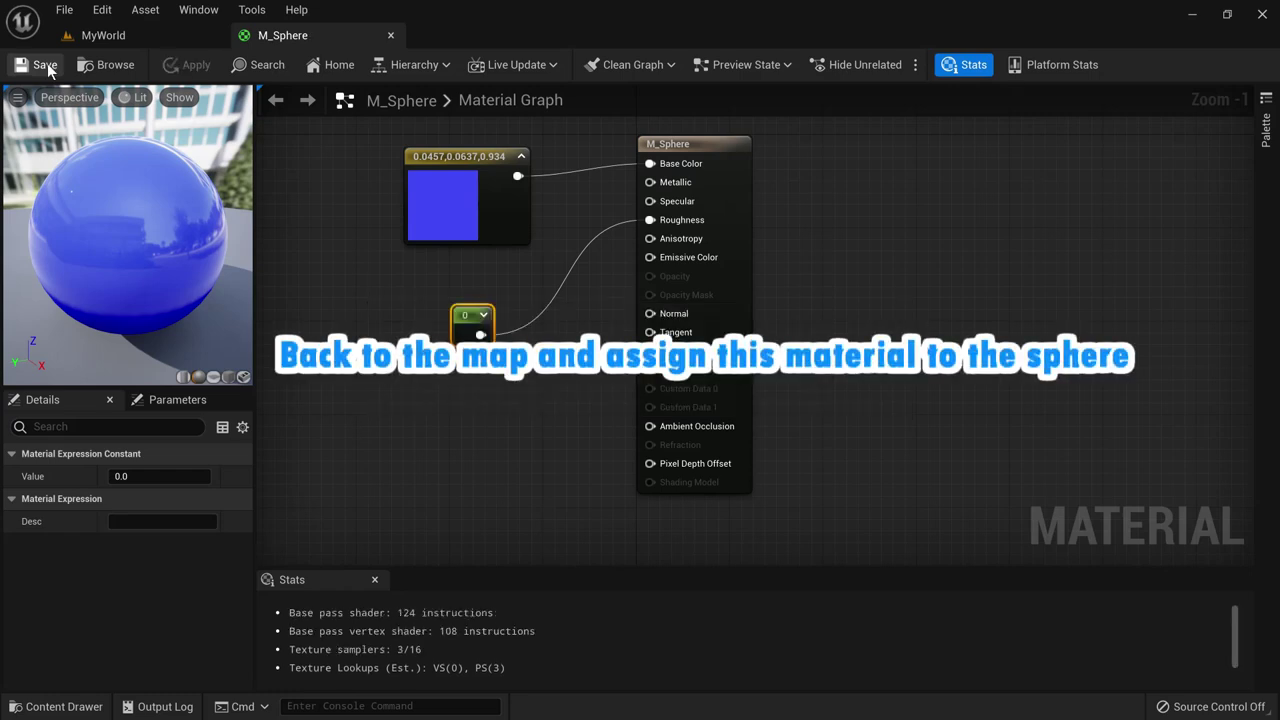
left_click(117, 42)
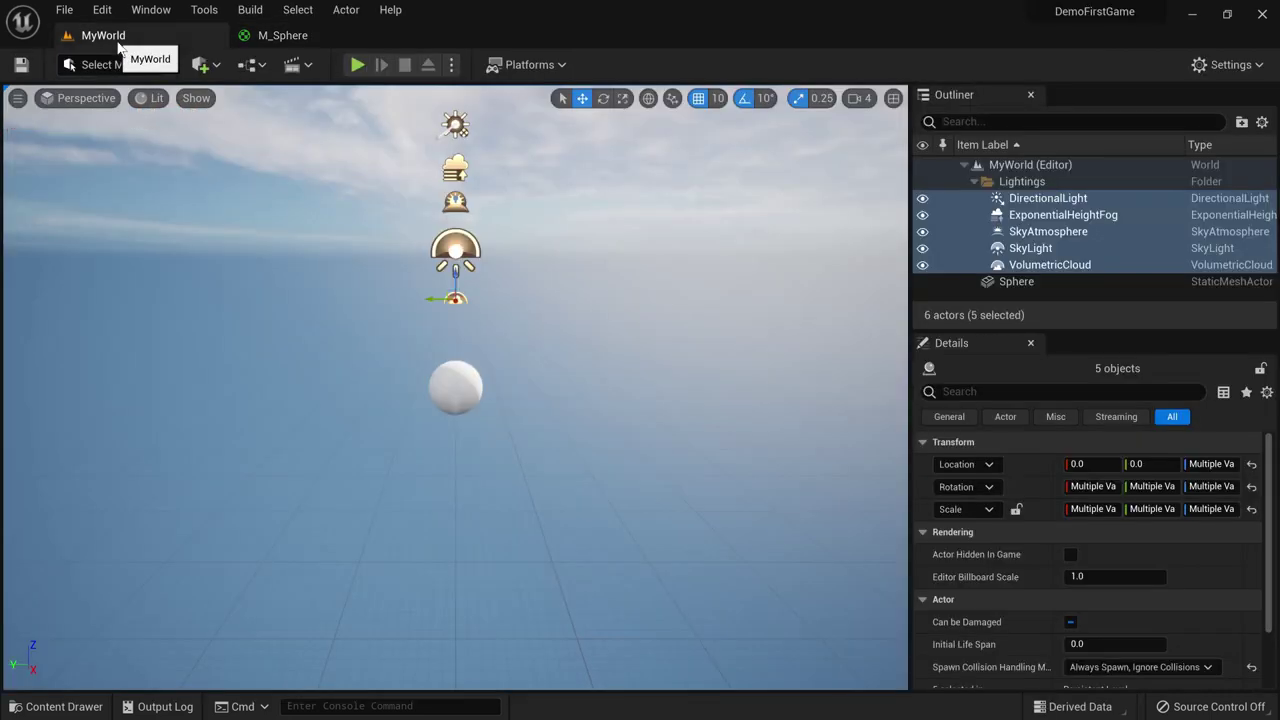
Step: Collapse the Lightings folder and select the Sphere actor in the Outliner
left_click(975, 183)
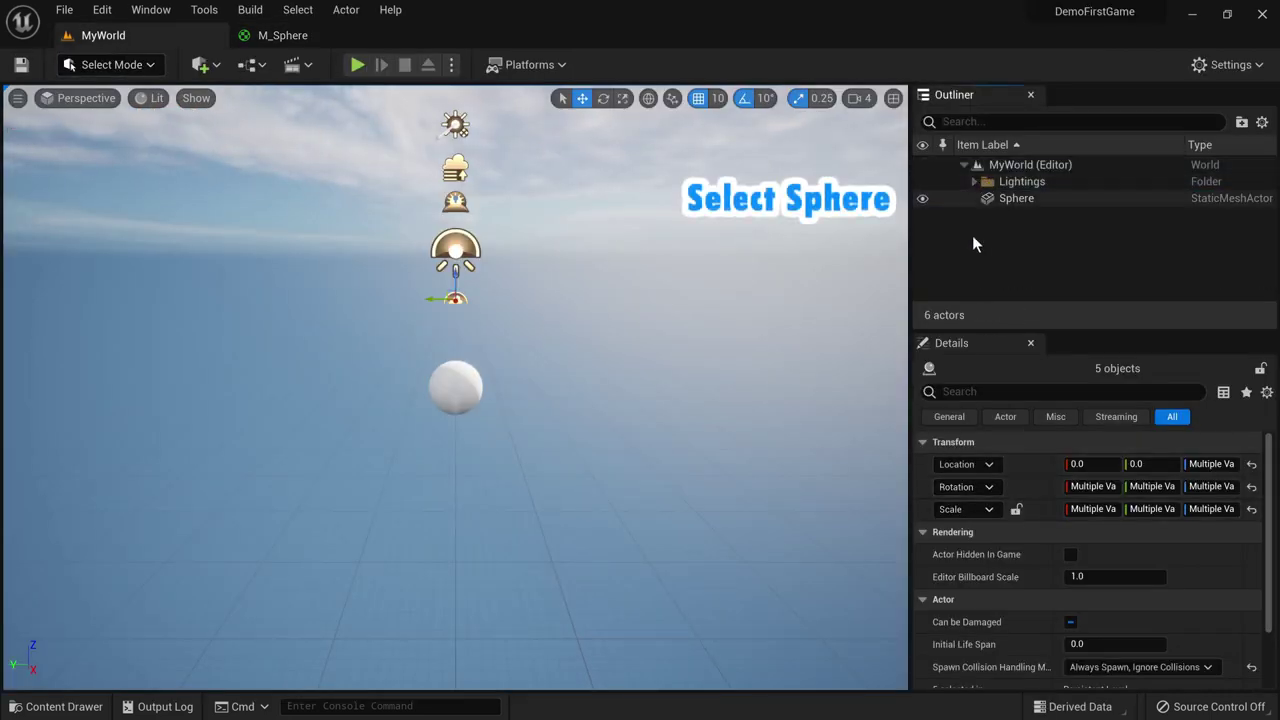
left_click(1019, 203)
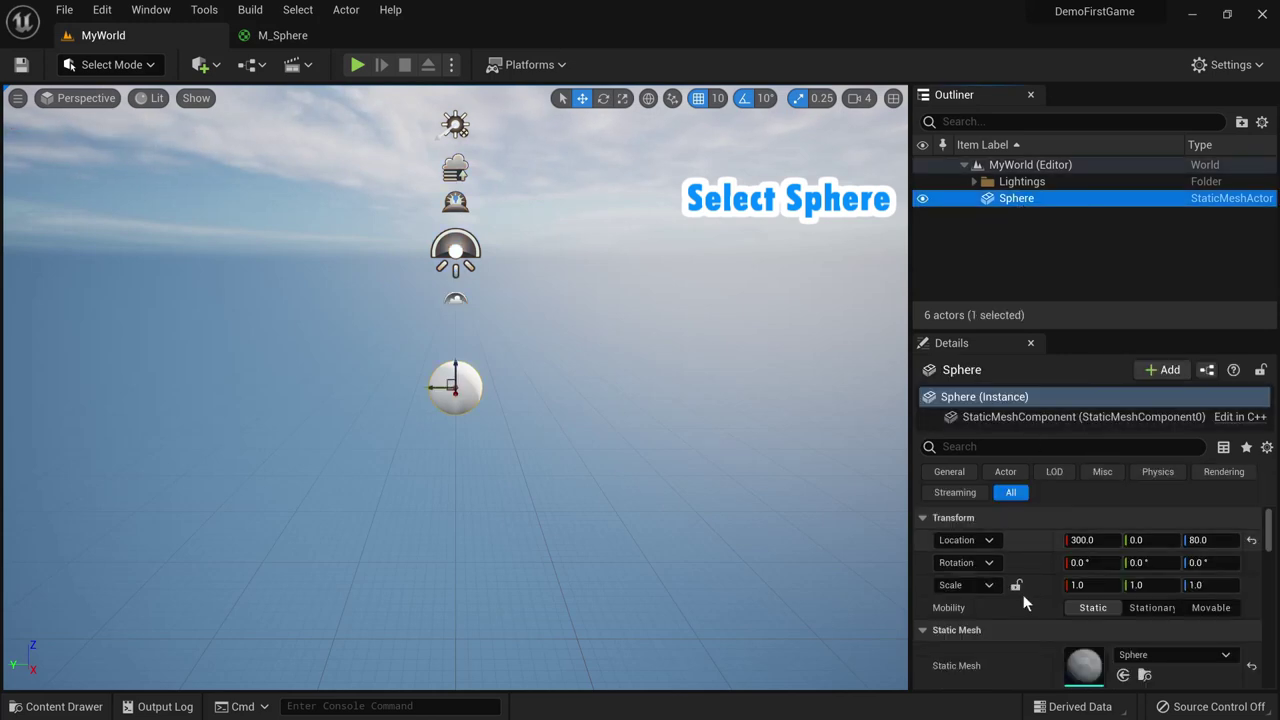
scroll(1065, 663, "down", 2)
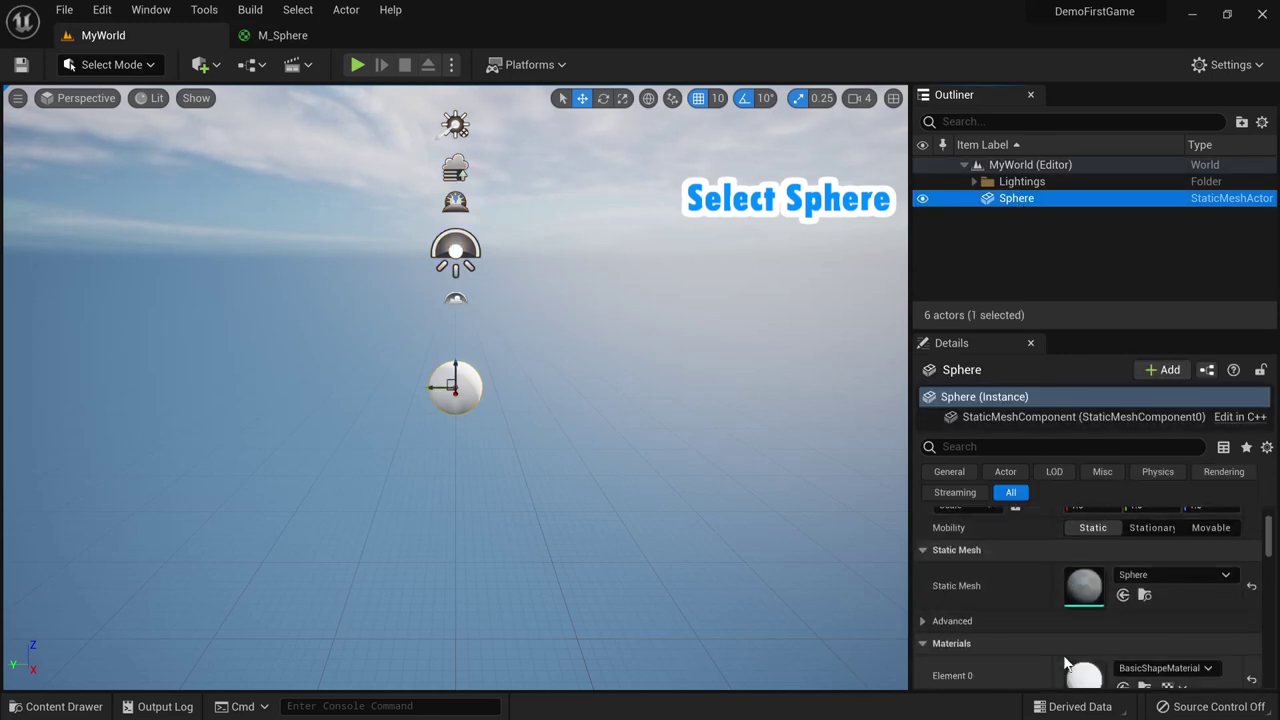
scroll(1065, 663, "down", 1)
scroll(1064, 655, "down", 3)
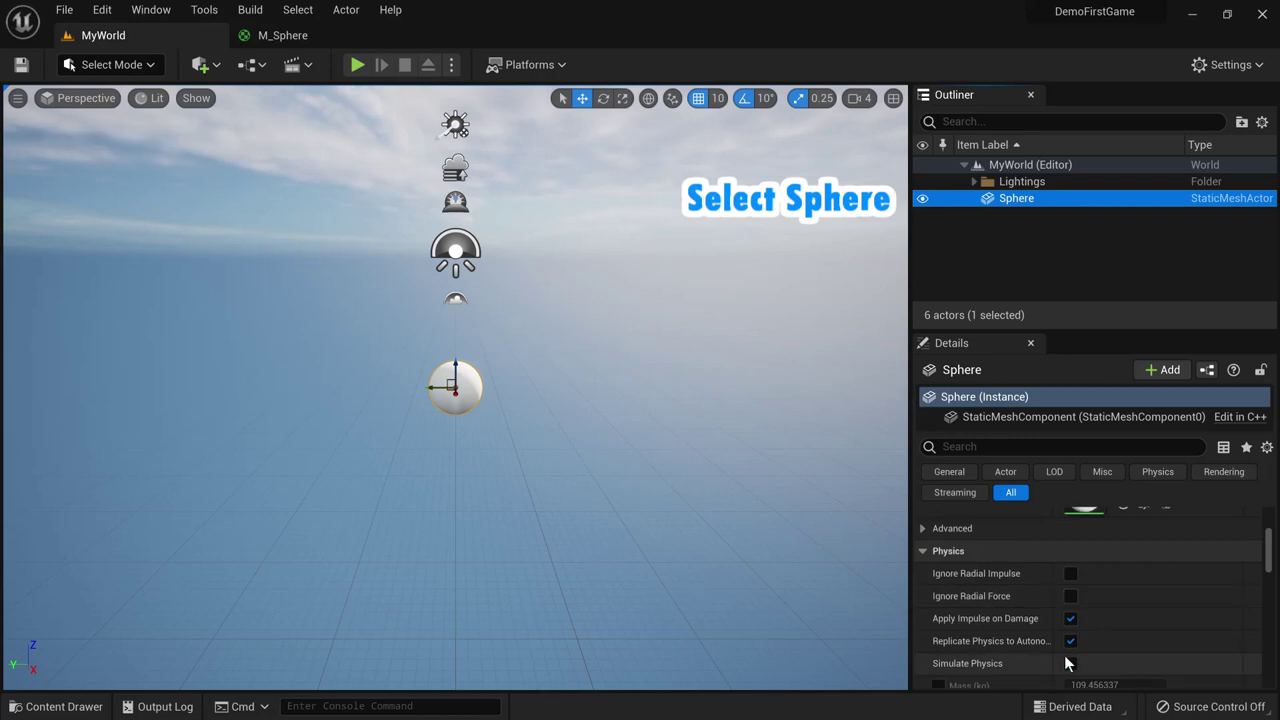
scroll(1064, 655, "up", 1)
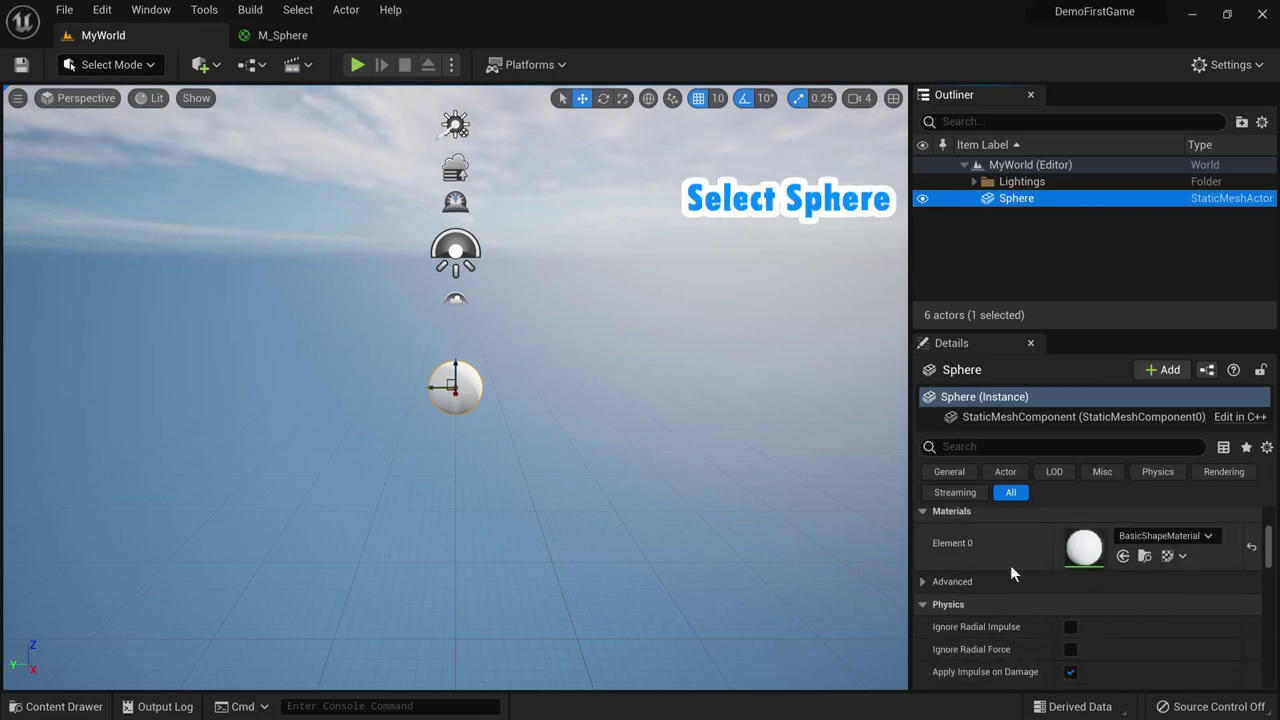
scroll(1148, 572, "up", 1)
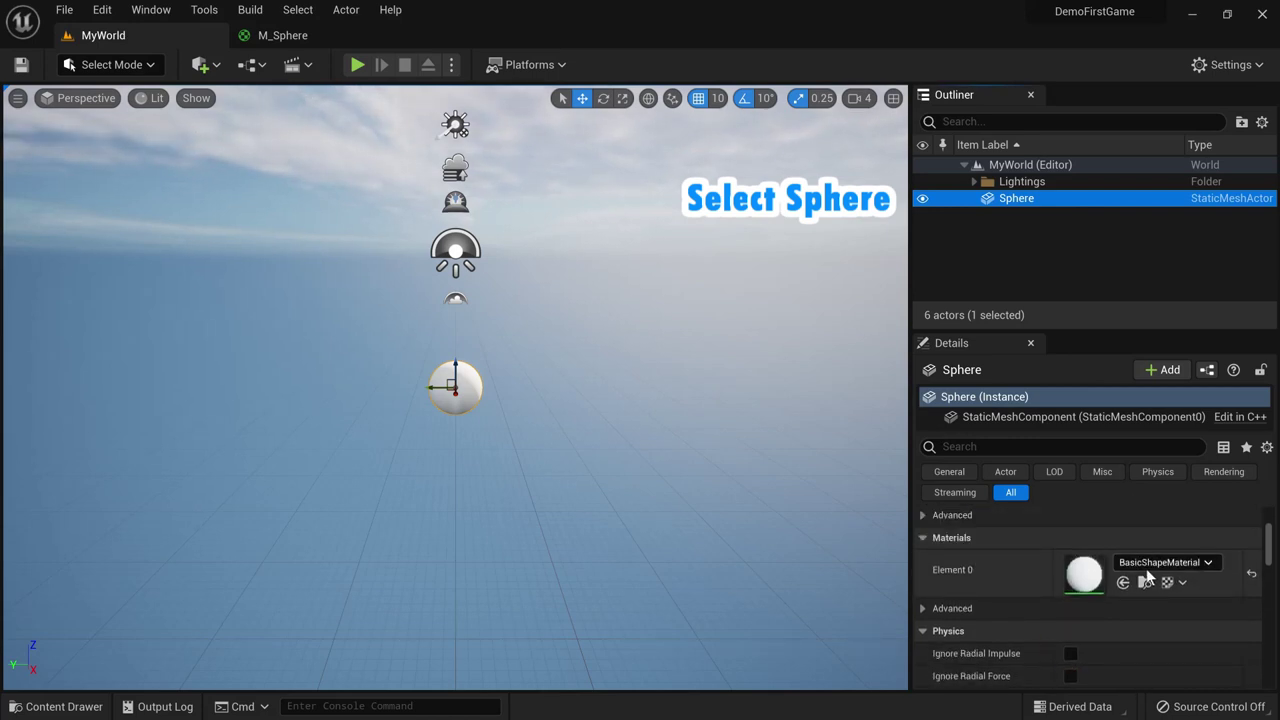
scroll(1146, 568, "up", 1)
scroll(1146, 568, "up", 1)
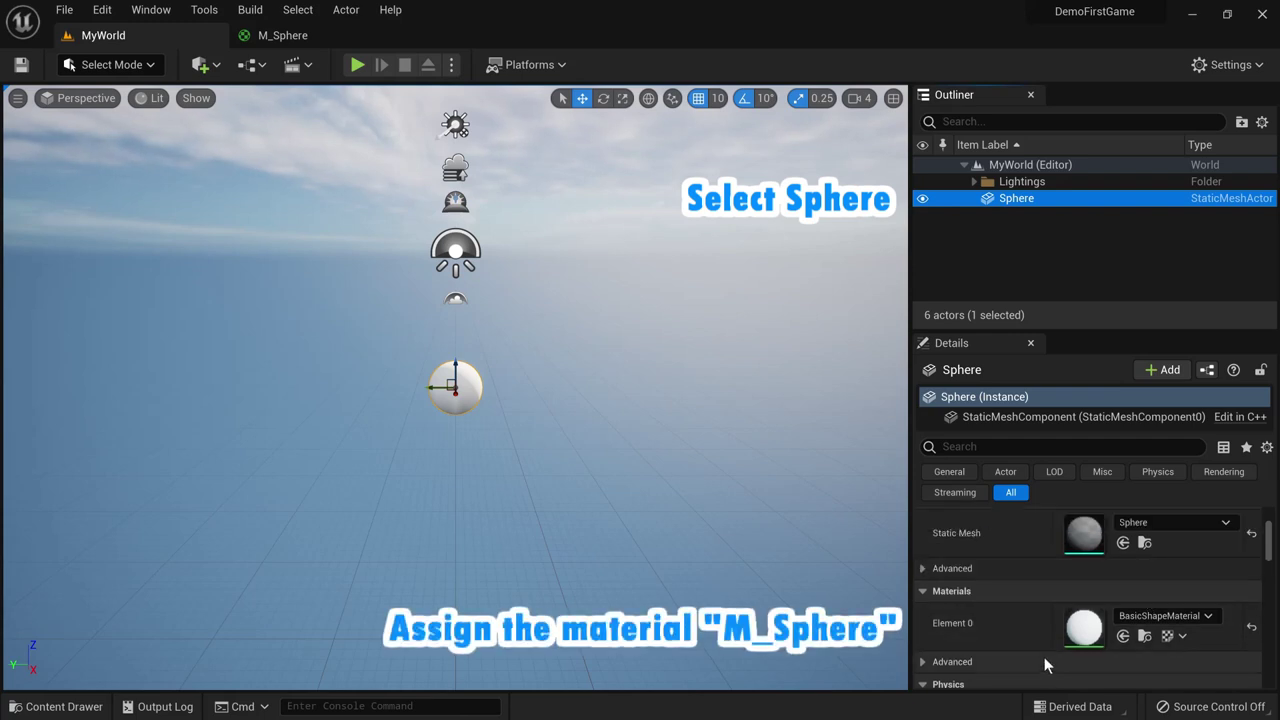
Step: Assign M_Sphere to the Sphere's Element 0 material slot, then deselect it
left_click(1208, 618)
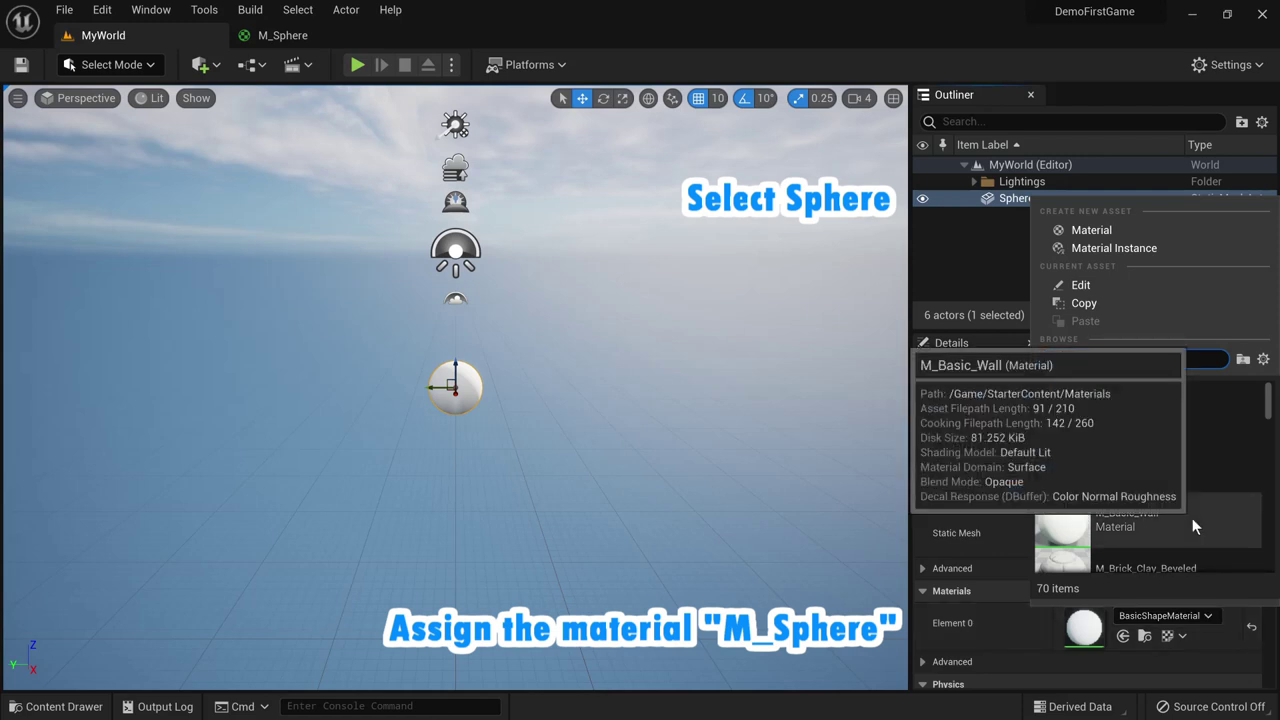
scroll(1192, 524, "down", 1)
scroll(1192, 524, "down", 1)
scroll(1192, 518, "down", 2)
scroll(1192, 518, "up", 2)
scroll(1190, 518, "up", 1)
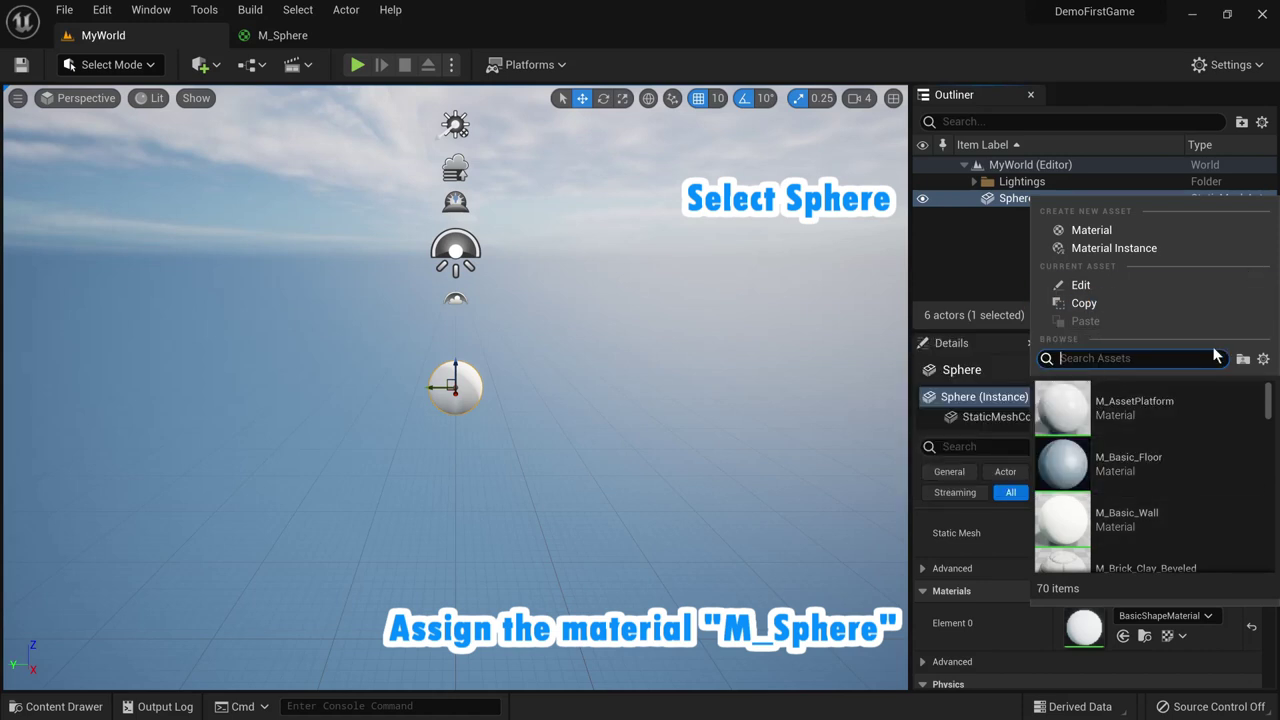
type("m_sph")
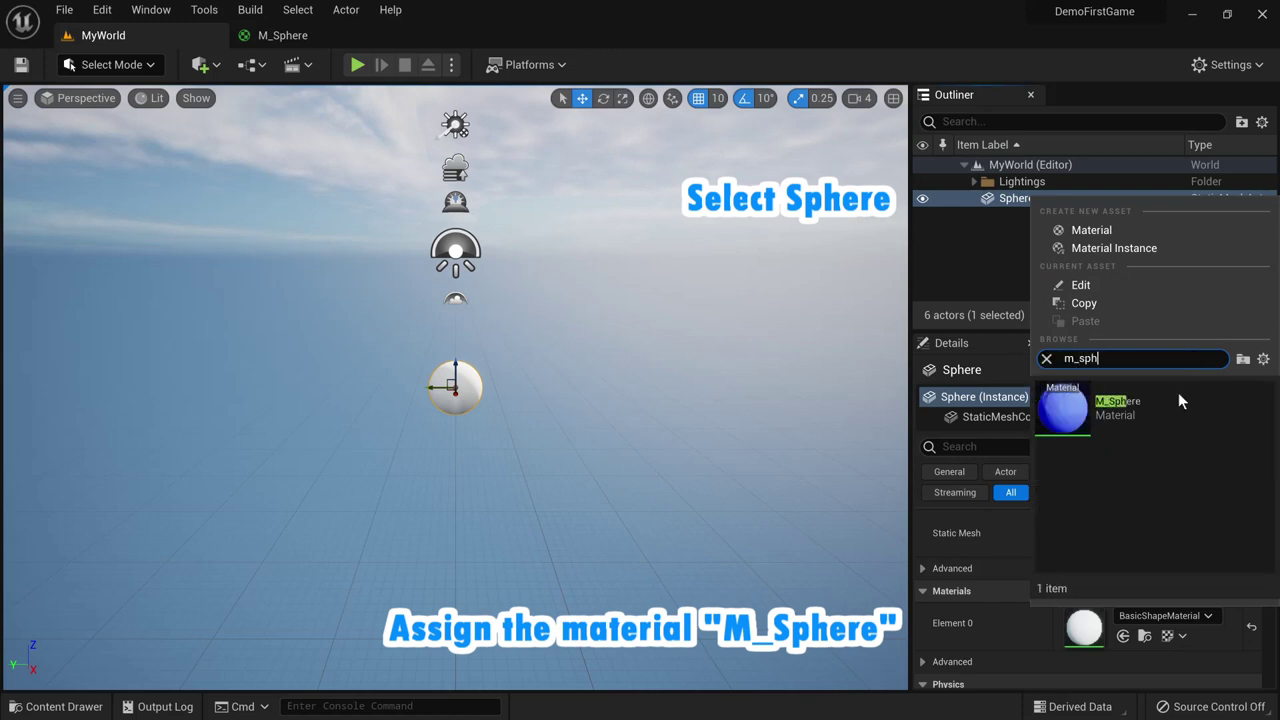
left_click(1121, 417)
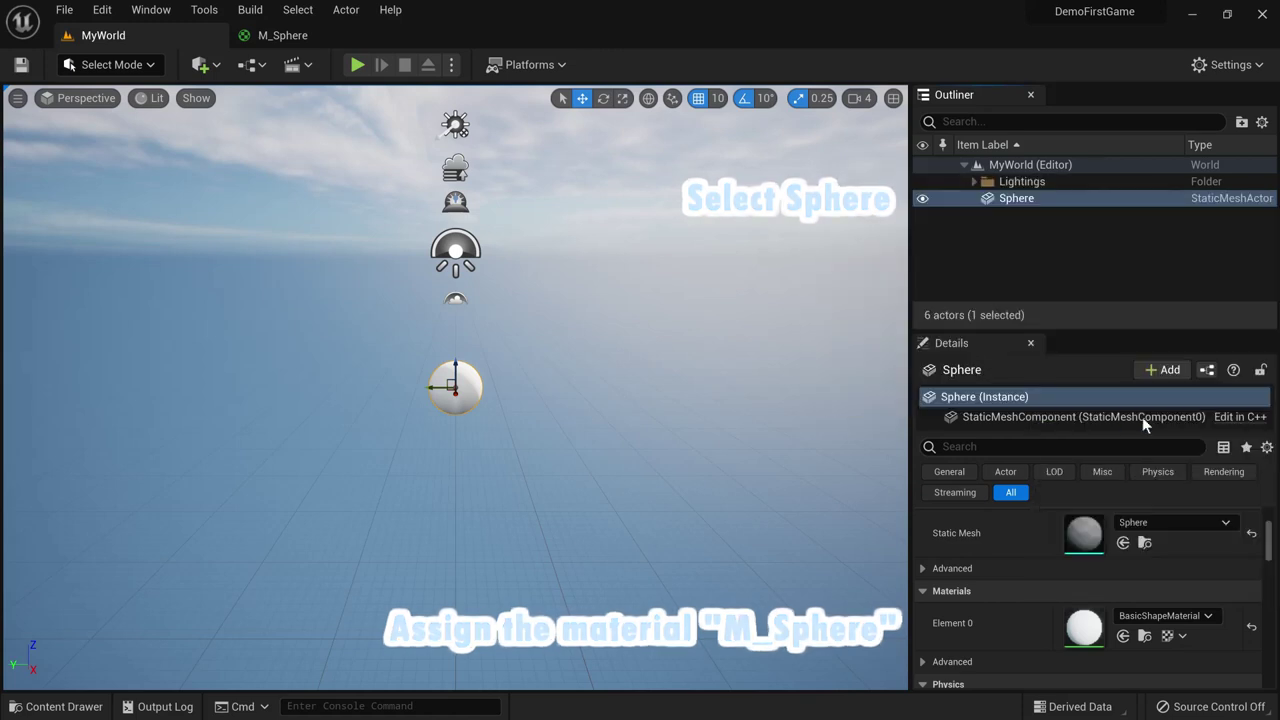
left_click(521, 487)
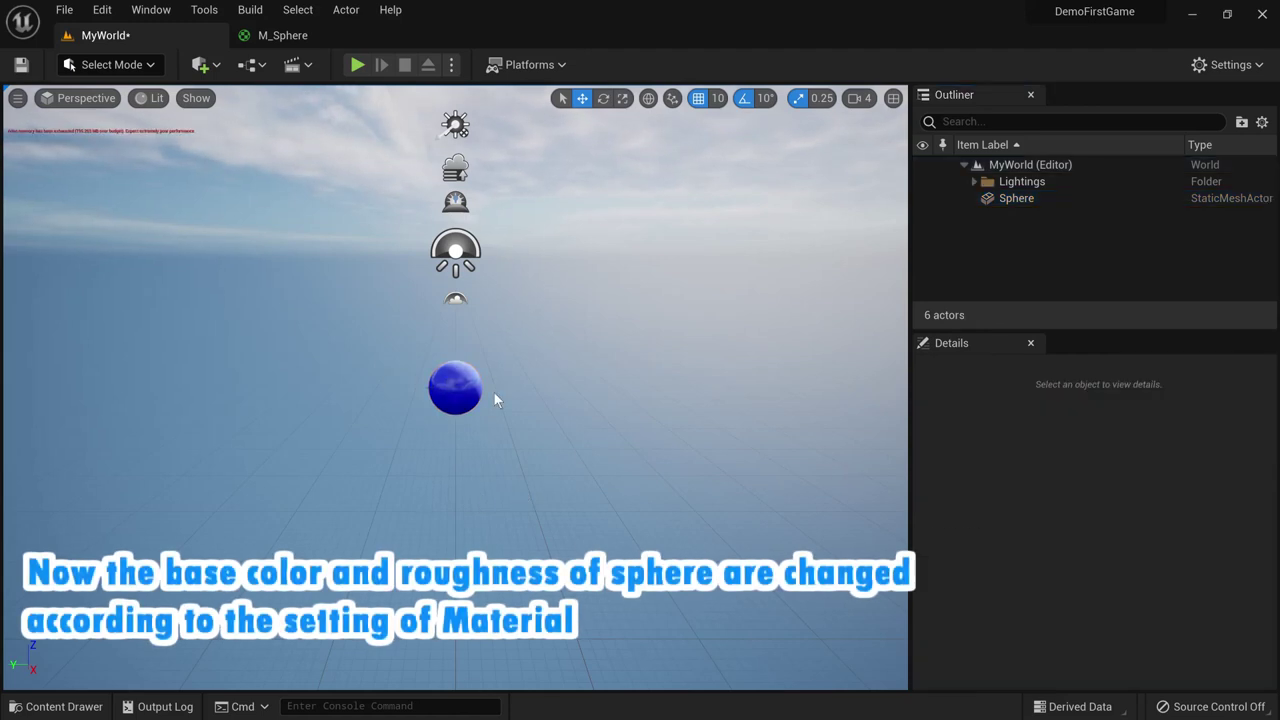
scroll(493, 395, "up", 2)
scroll(493, 400, "up", 3)
scroll(493, 403, "up", 3)
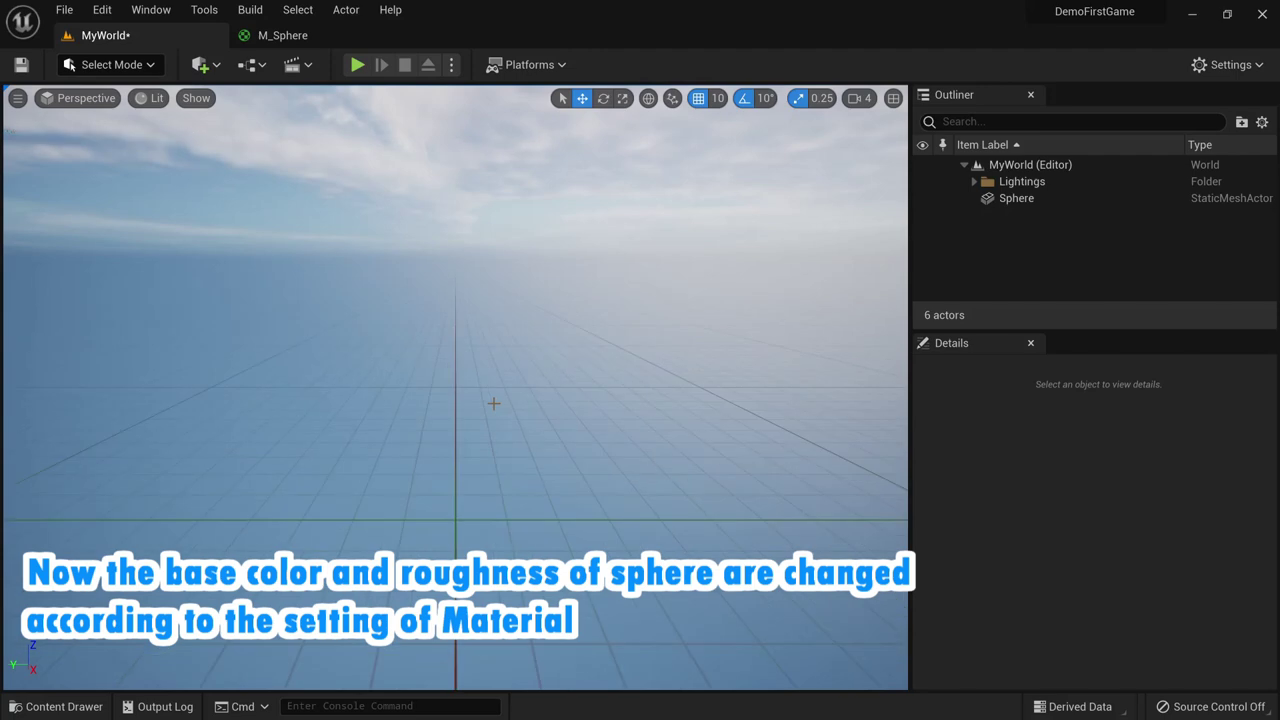
scroll(493, 403, "down", 5)
scroll(493, 403, "down", 2)
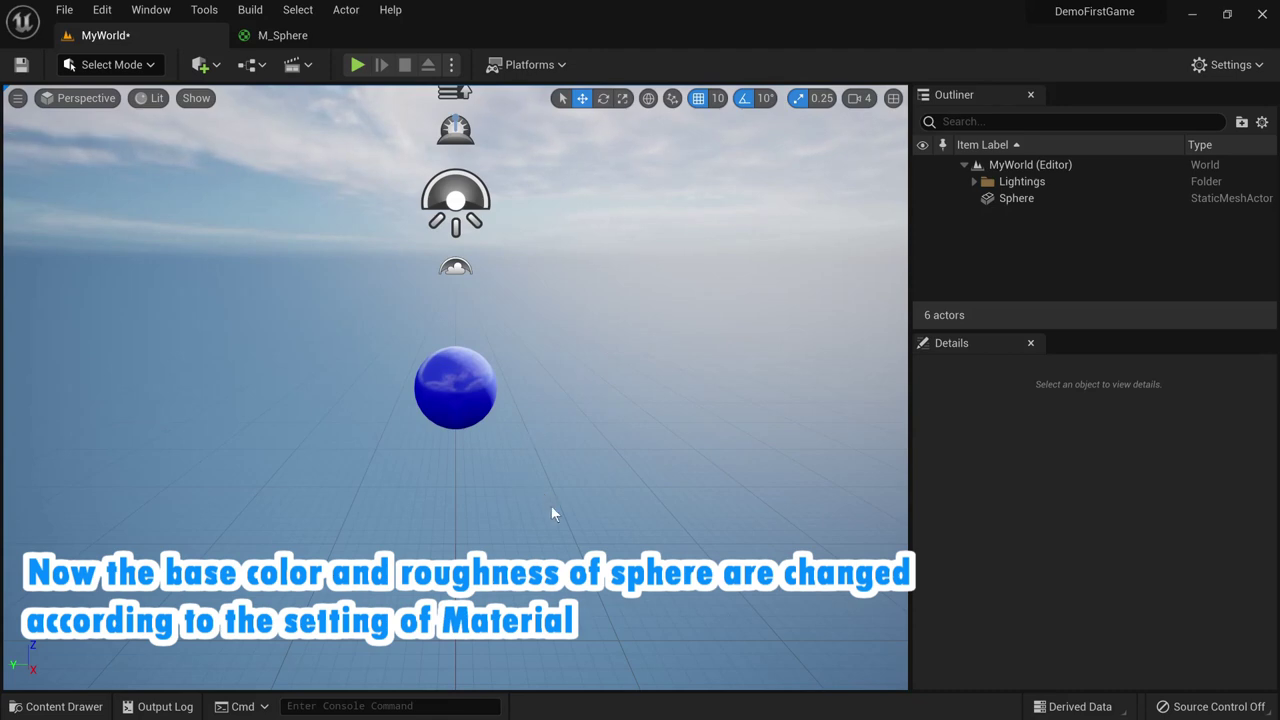
mouse_move(567, 487)
left_mouse_down("alt")
mouse_move(700, 470)
mouse_move(560, 475)
mouse_move(690, 475)
mouse_move(620, 475)
left_mouse_up("alt")
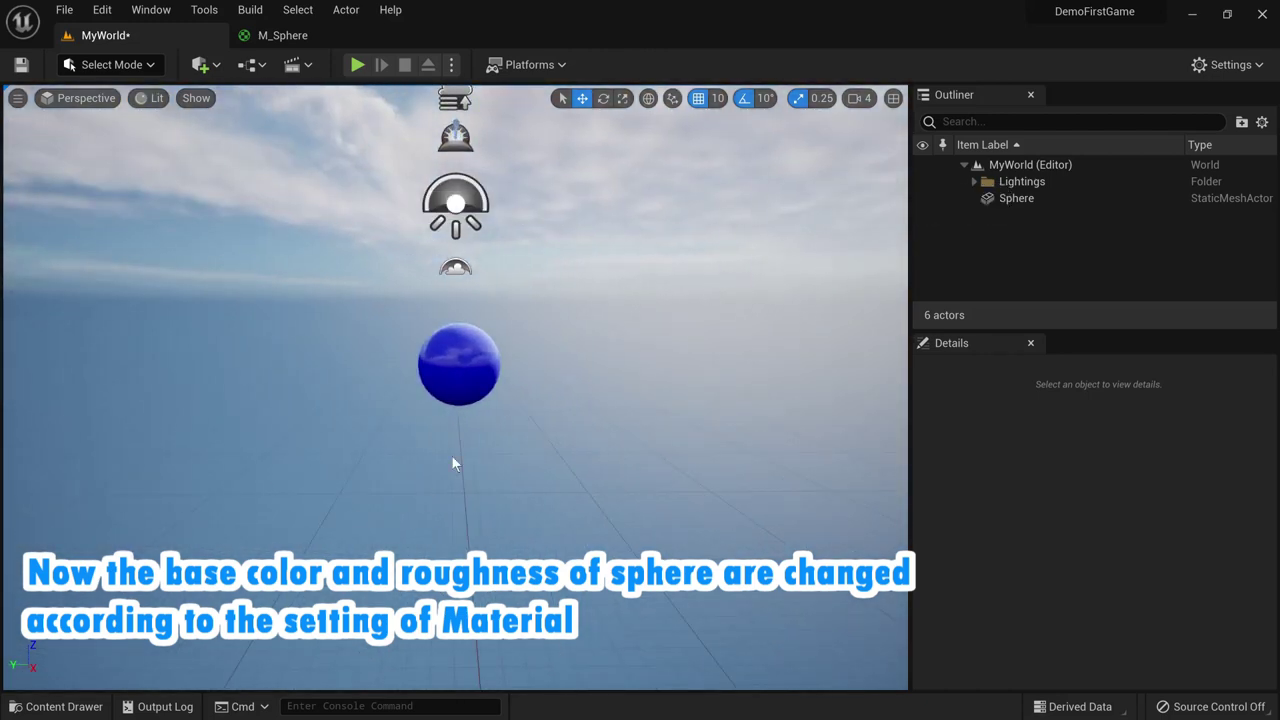
scroll(485, 411, "down", 2)
scroll(480, 411, "down", 2)
scroll(480, 412, "down", 1)
scroll(480, 412, "down", 1)
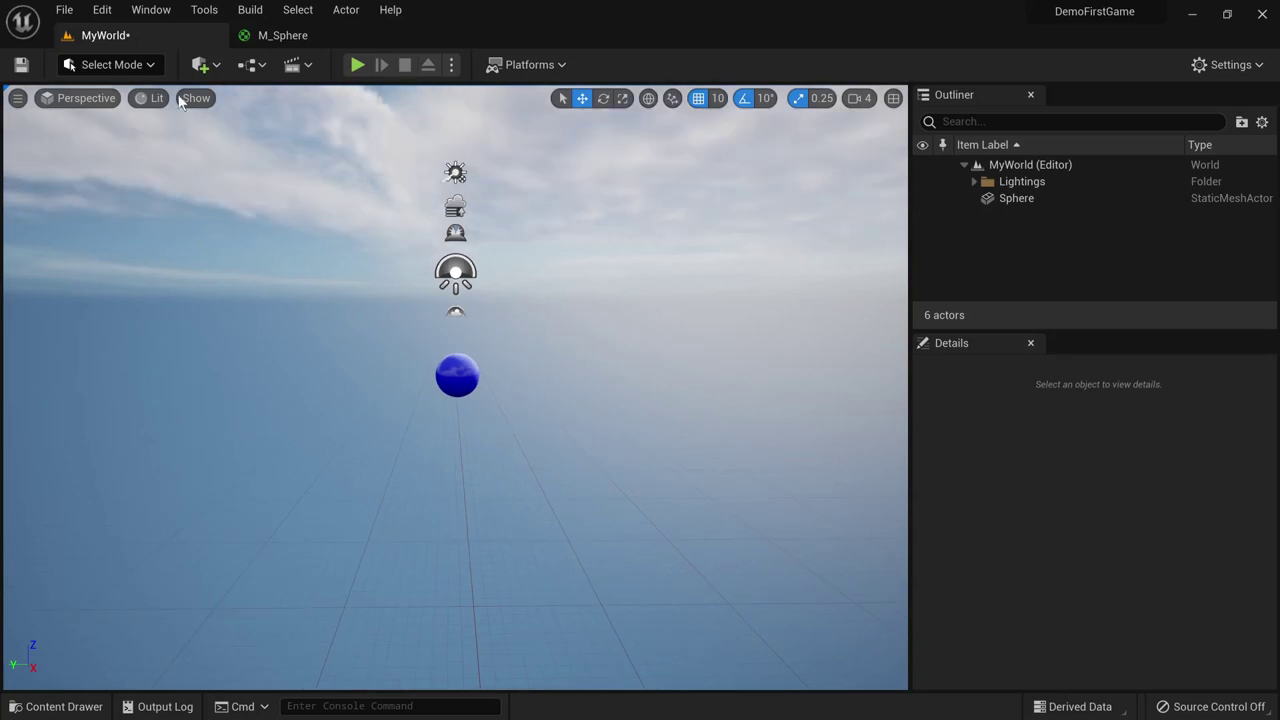
left_click(221, 69)
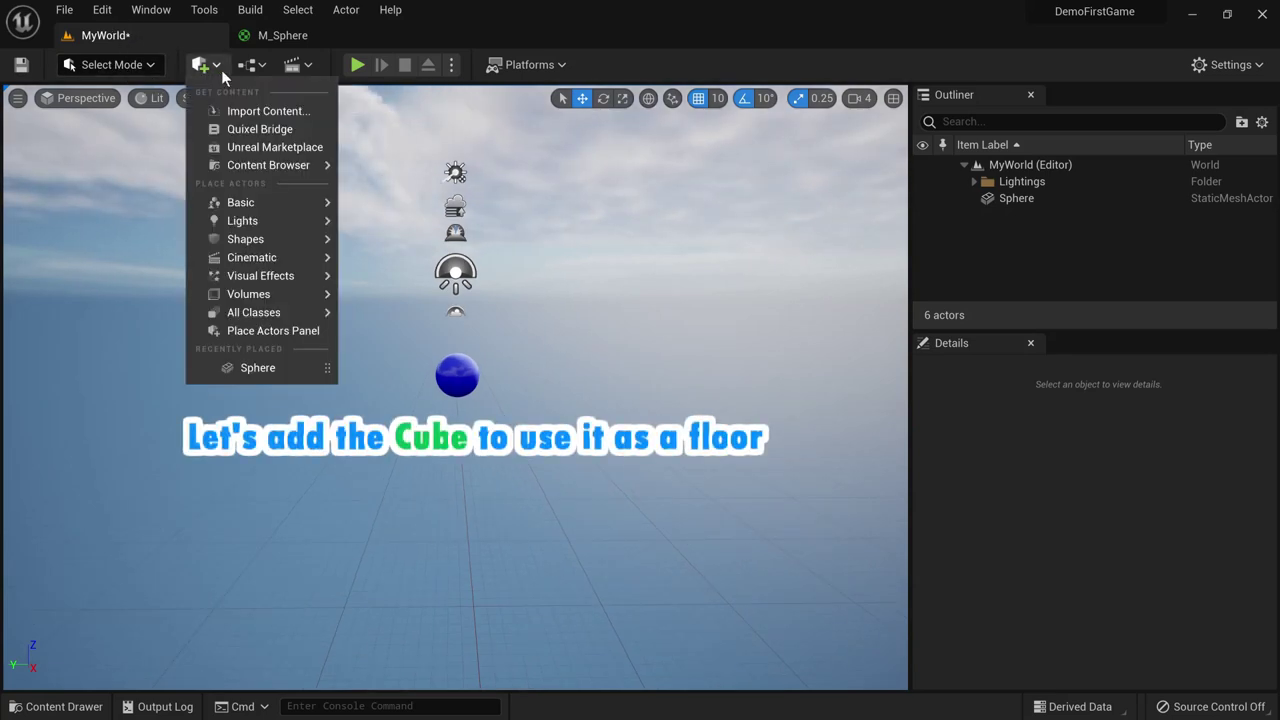
Step: Add a Cube from the Quick Add Shapes menu in front of the blue sphere
mouse_move(258, 260)
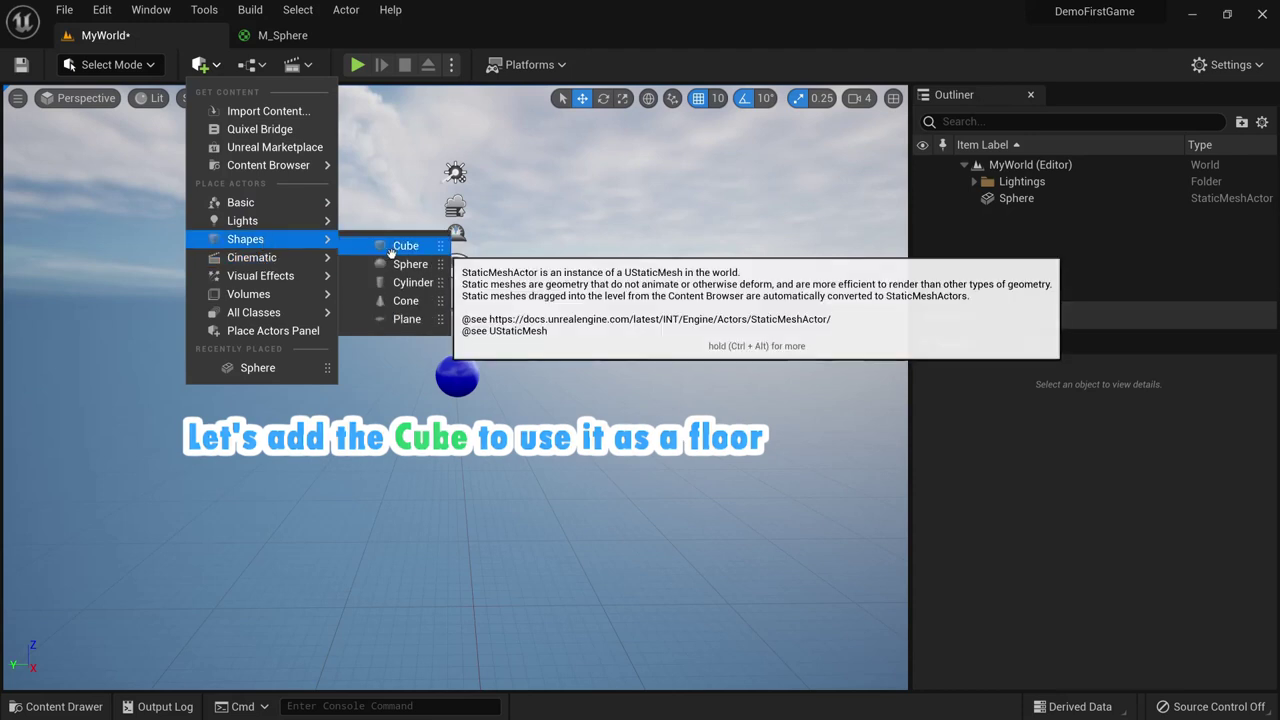
left_click(400, 247)
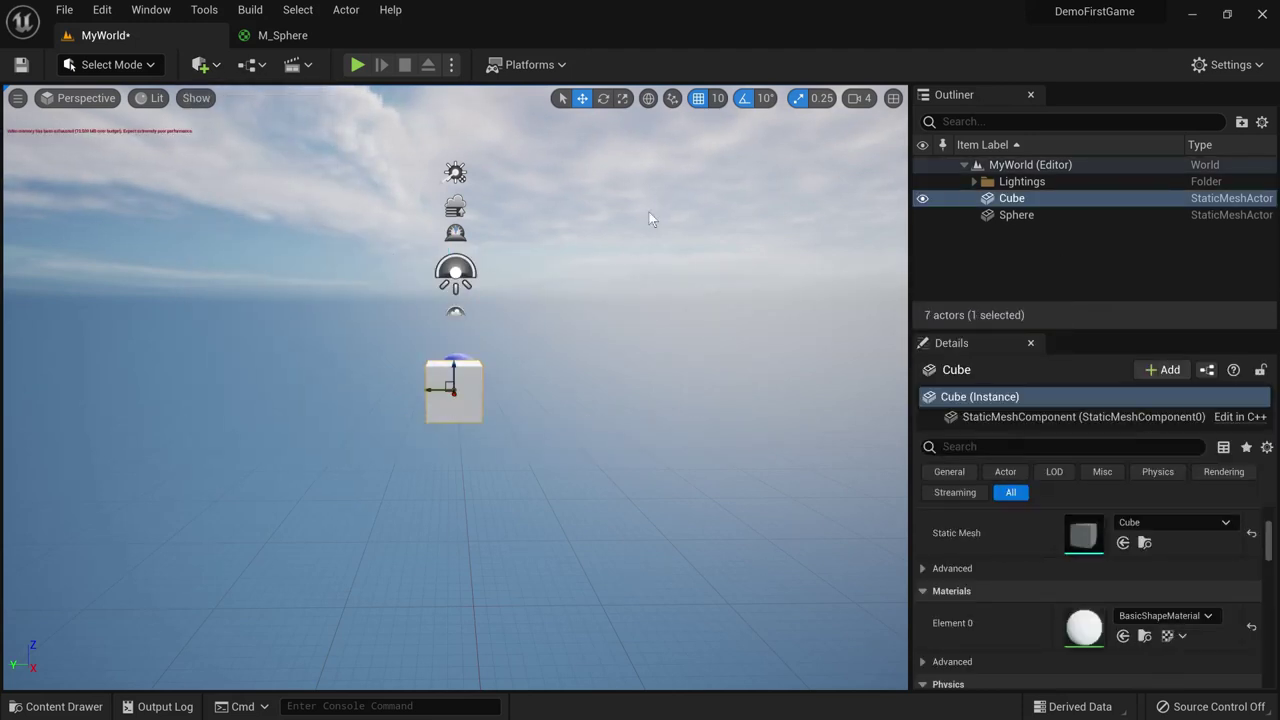
scroll(520, 421, "up", 1)
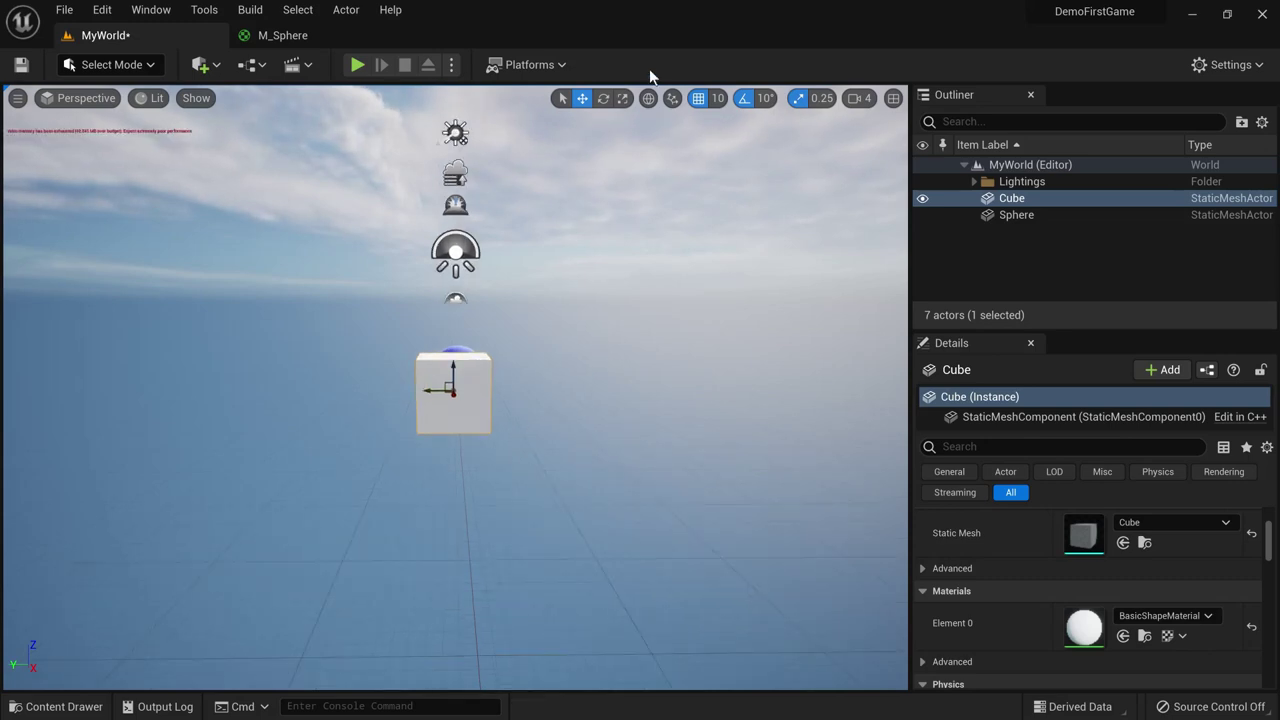
left_click(622, 98)
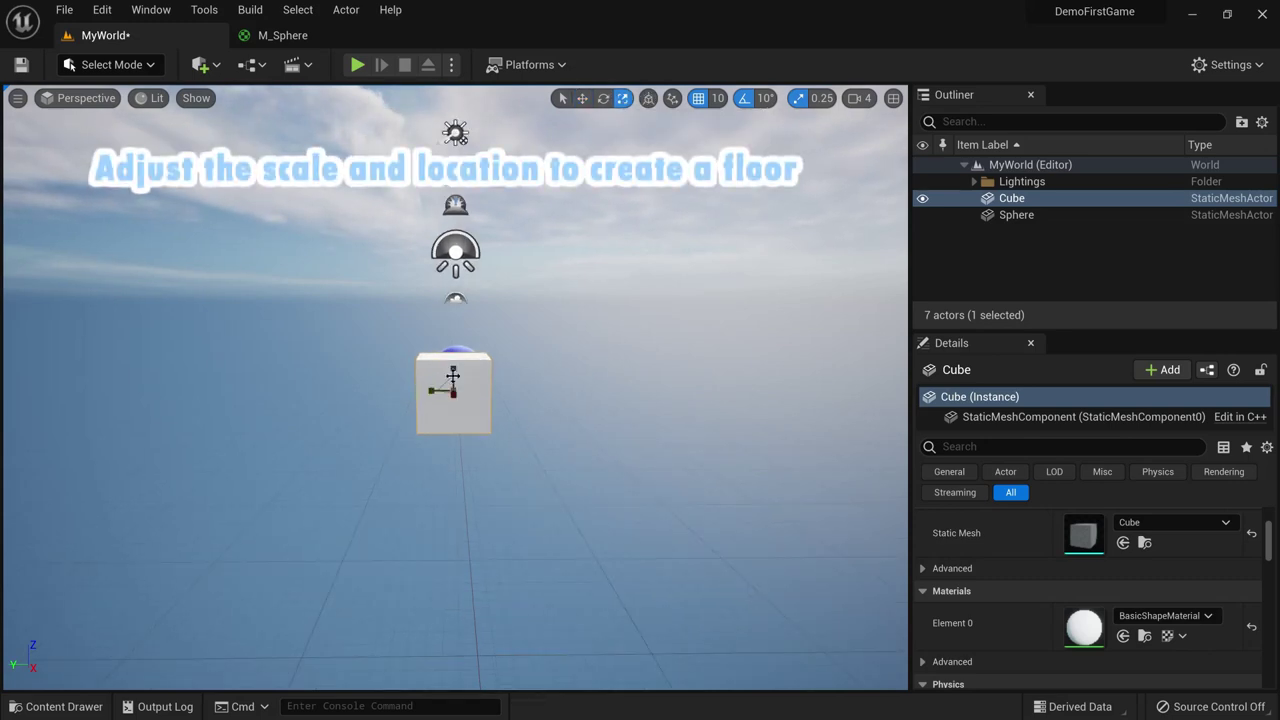
Step: Scale the cube into a wide flat floor slab of 7 × 7 × 0.25
left_click_drag(454, 367, 448, 457)
key("w")
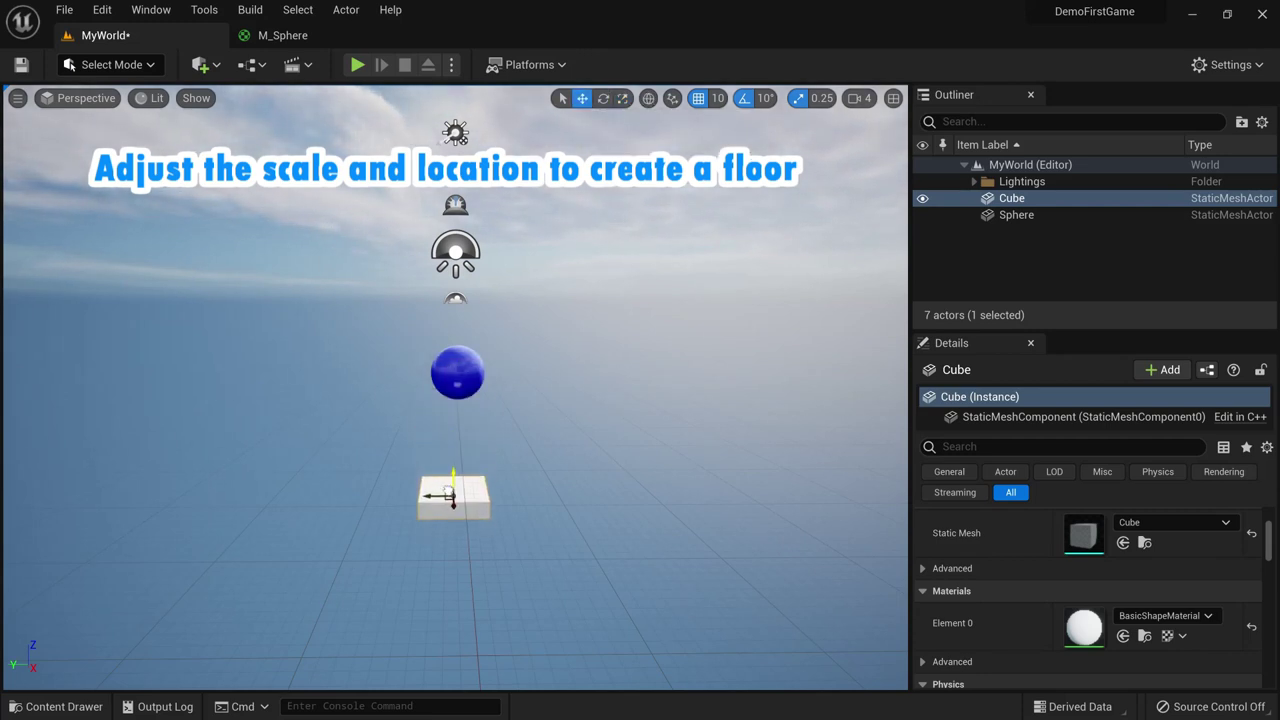
left_click(622, 98)
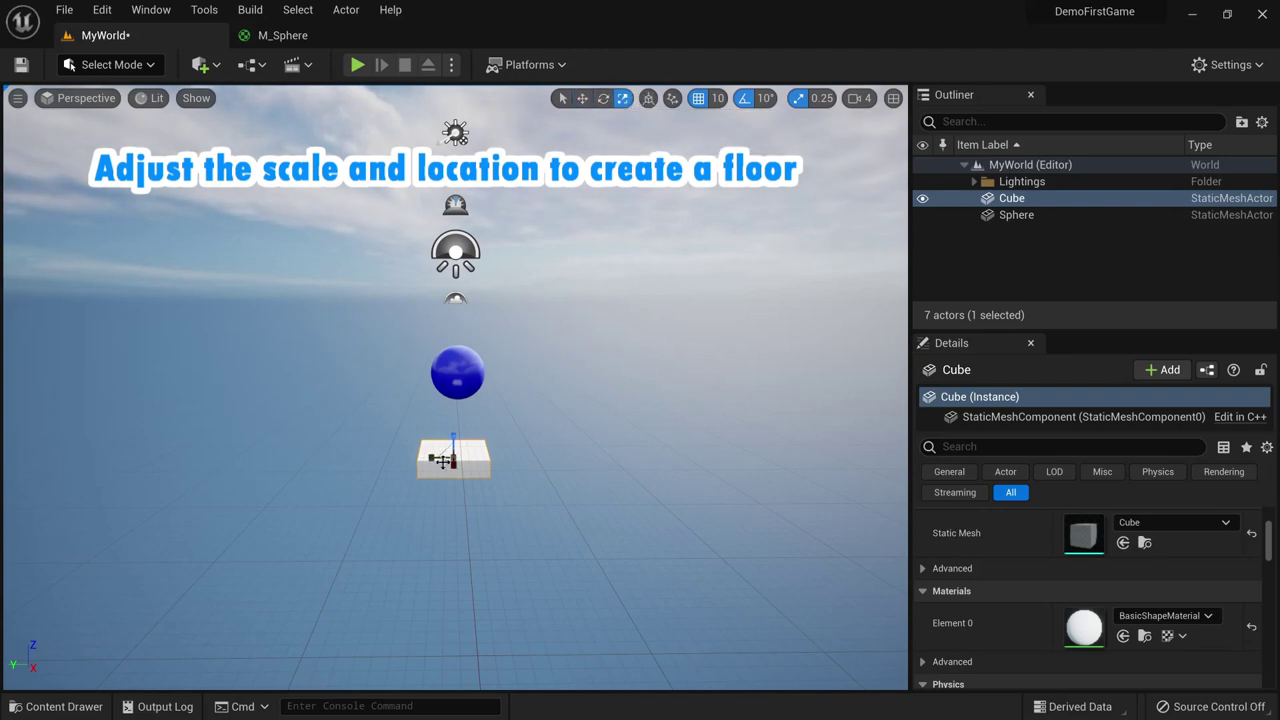
left_click_drag(443, 460, 641, 364)
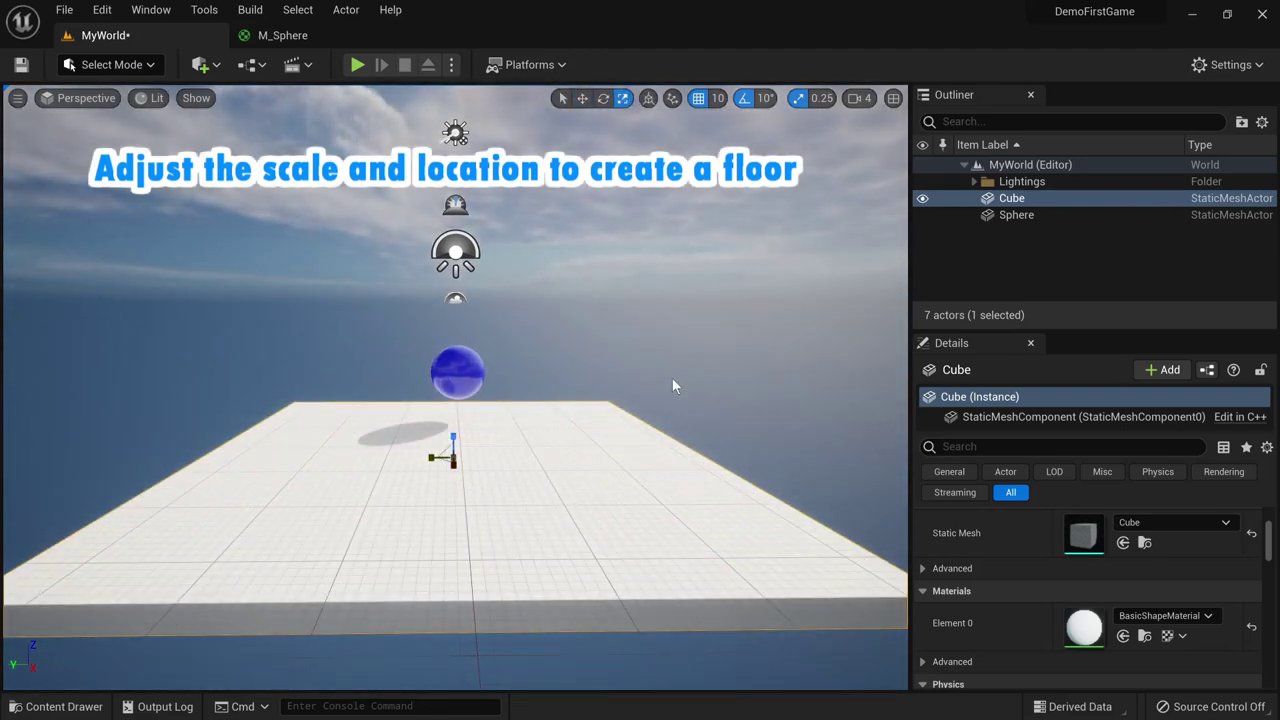
scroll(984, 610, "up", 3)
Step: Set the slab's Location Z to -50 and save the MyWorld map
left_click(1210, 540)
type("-30")
key("Return")
key("Right")
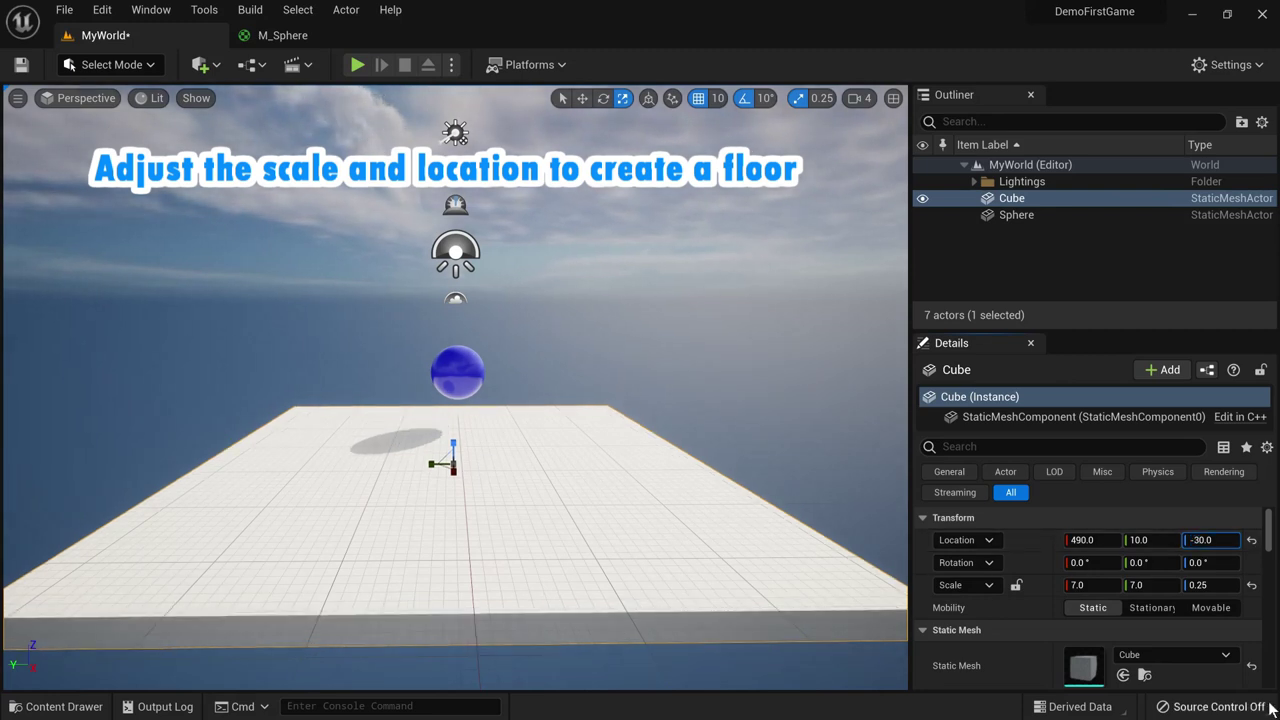
type("5")
key("Return")
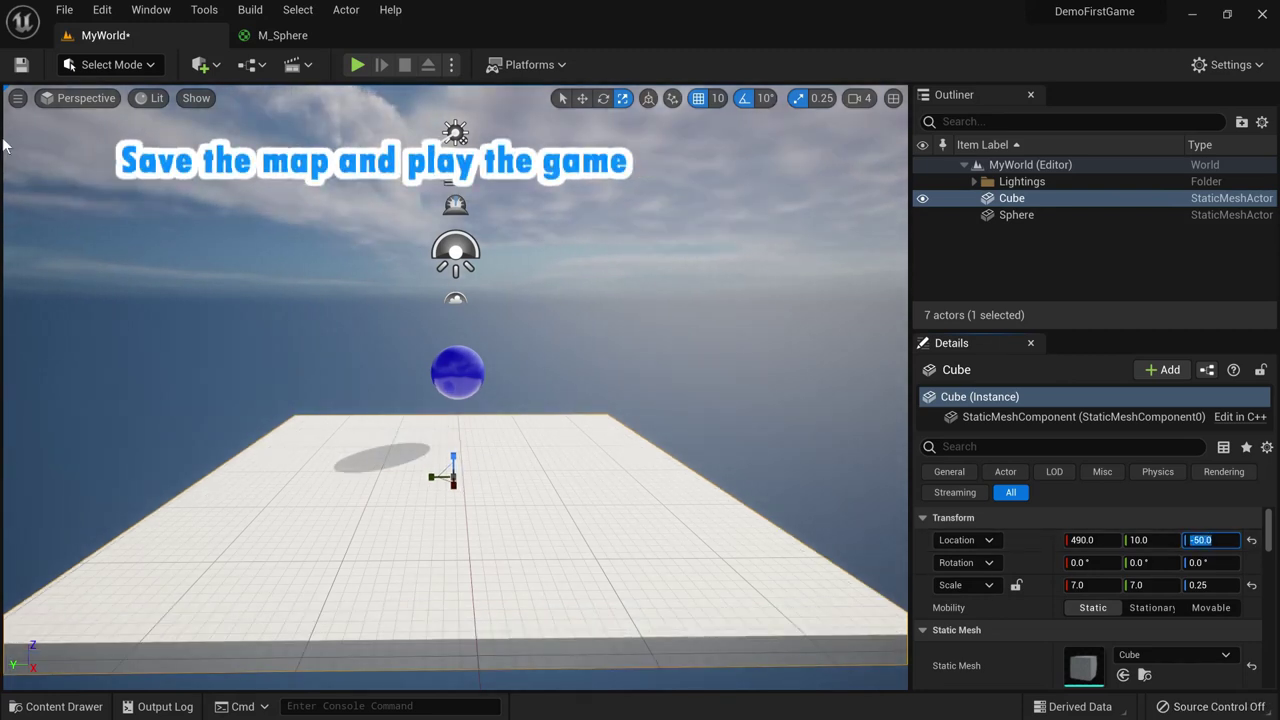
left_click(21, 65)
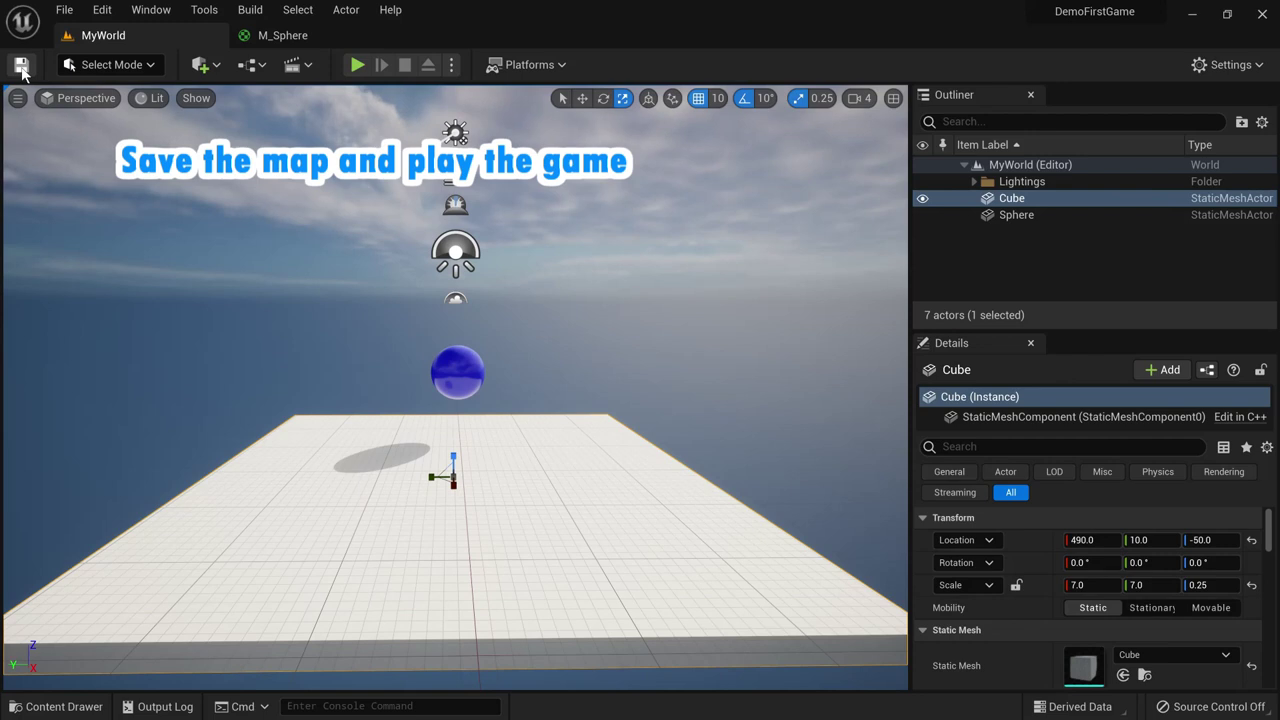
Step: Play the level, watch the blue sphere float above the floor, then stop play
left_click(358, 66)
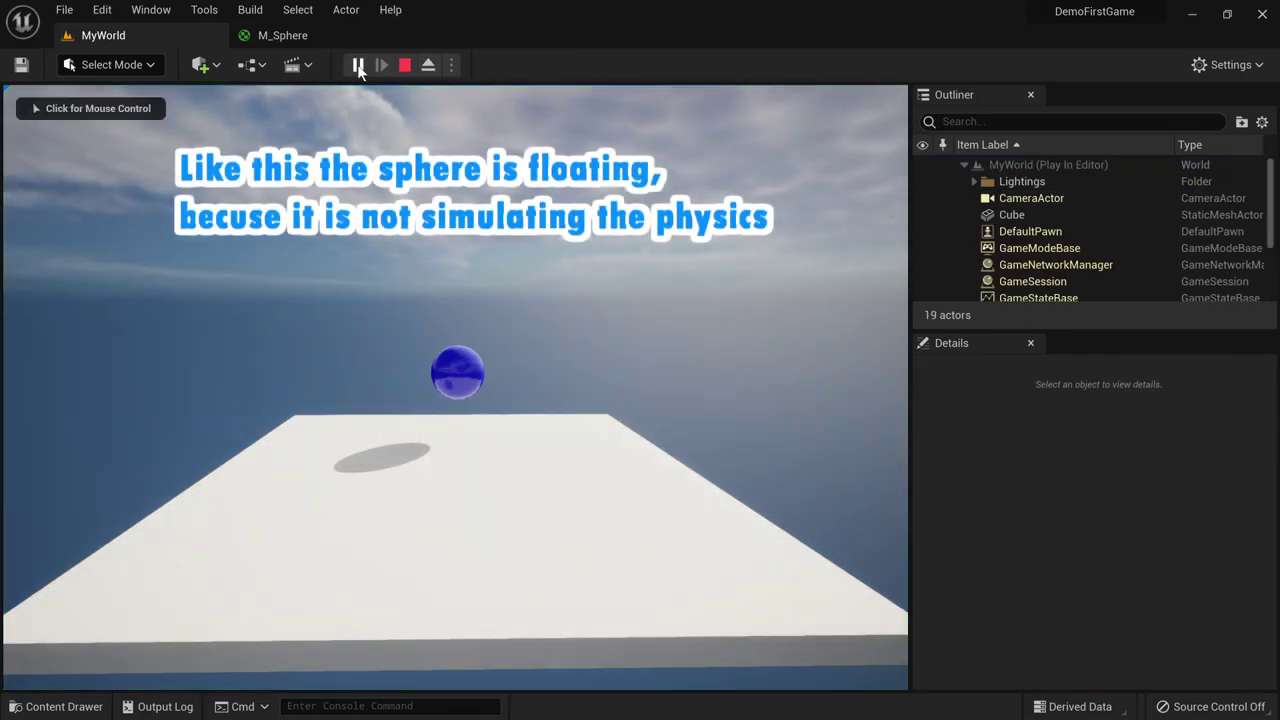
left_click(354, 397)
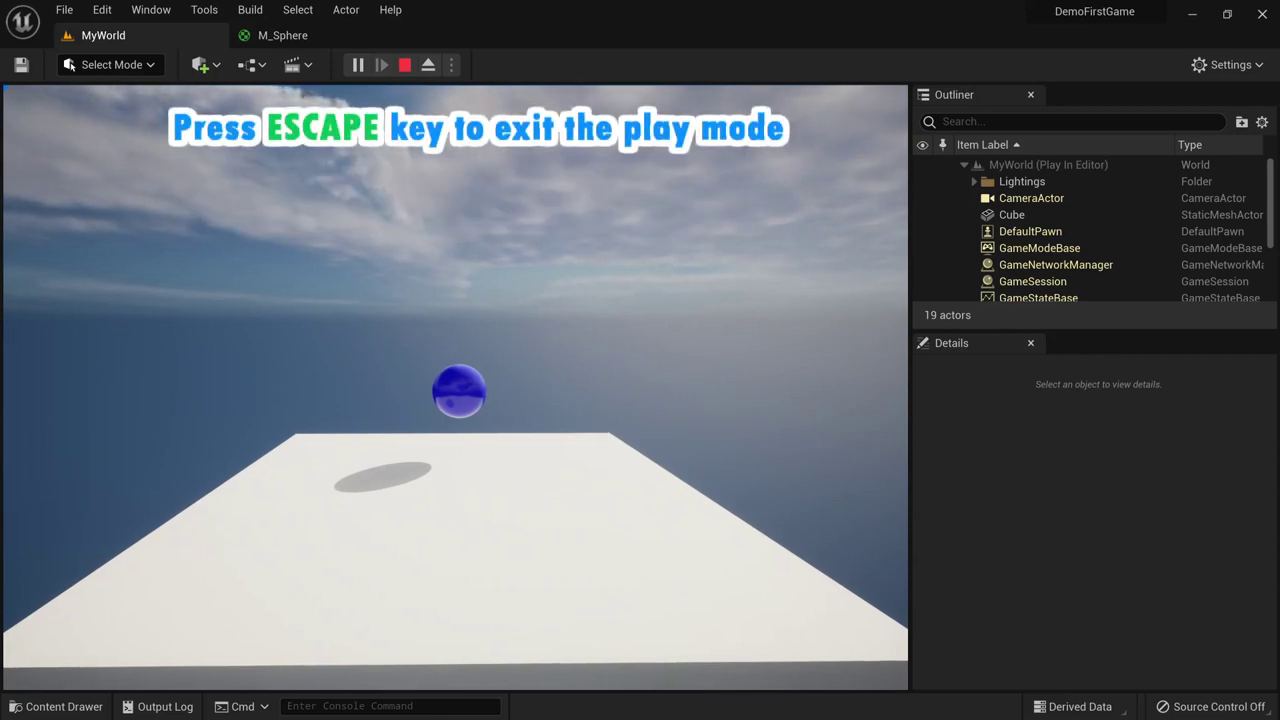
key("Escape")
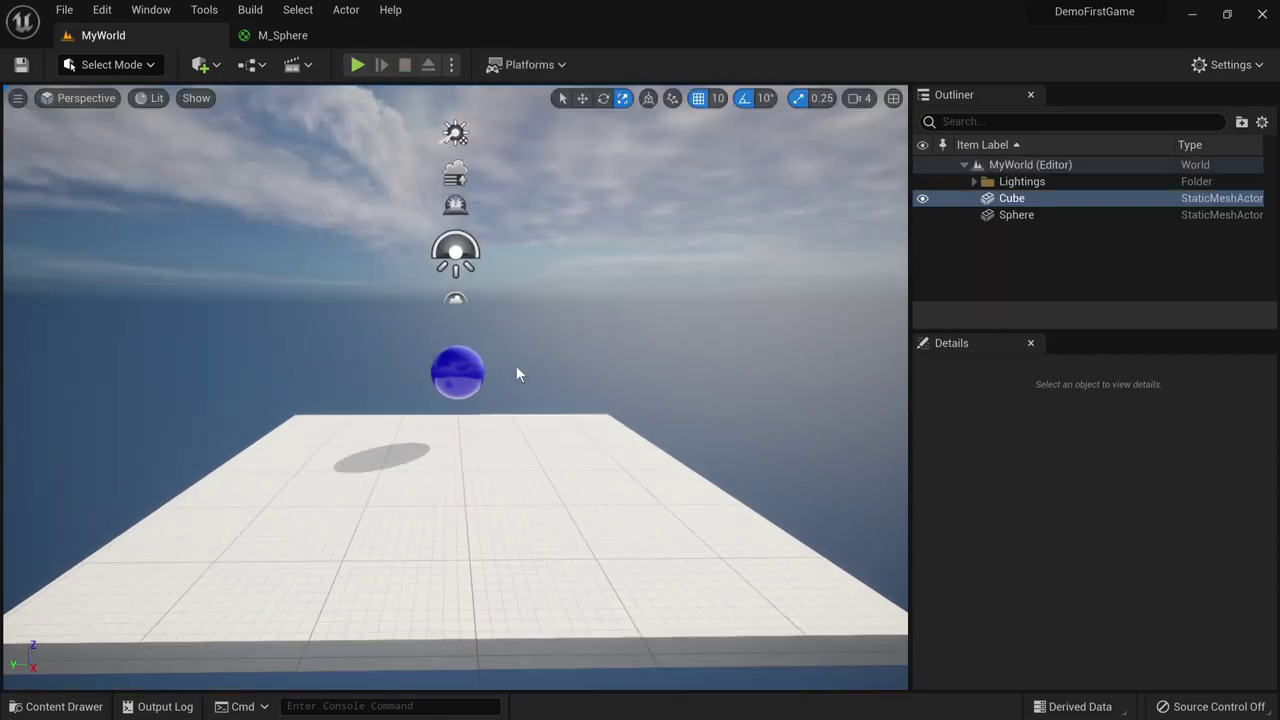
left_click(386, 501)
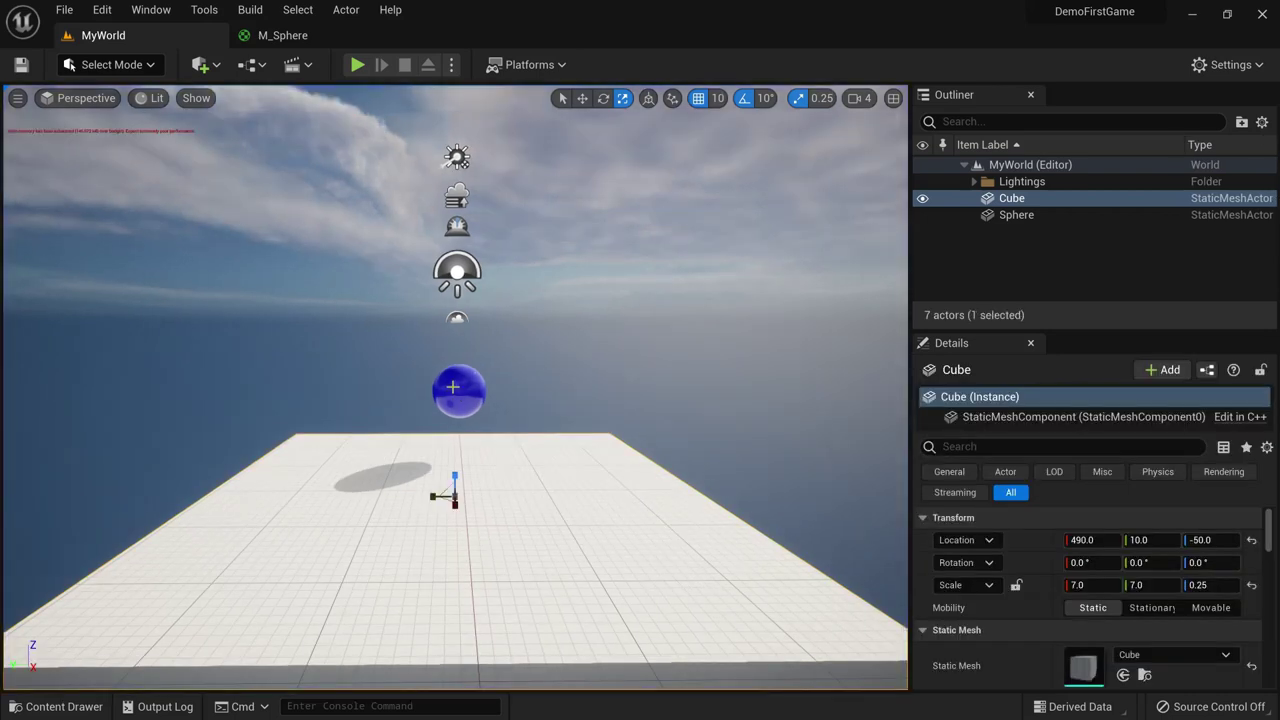
Step: Select the Sphere and tick Simulate Physics in its Physics details
left_click(457, 375)
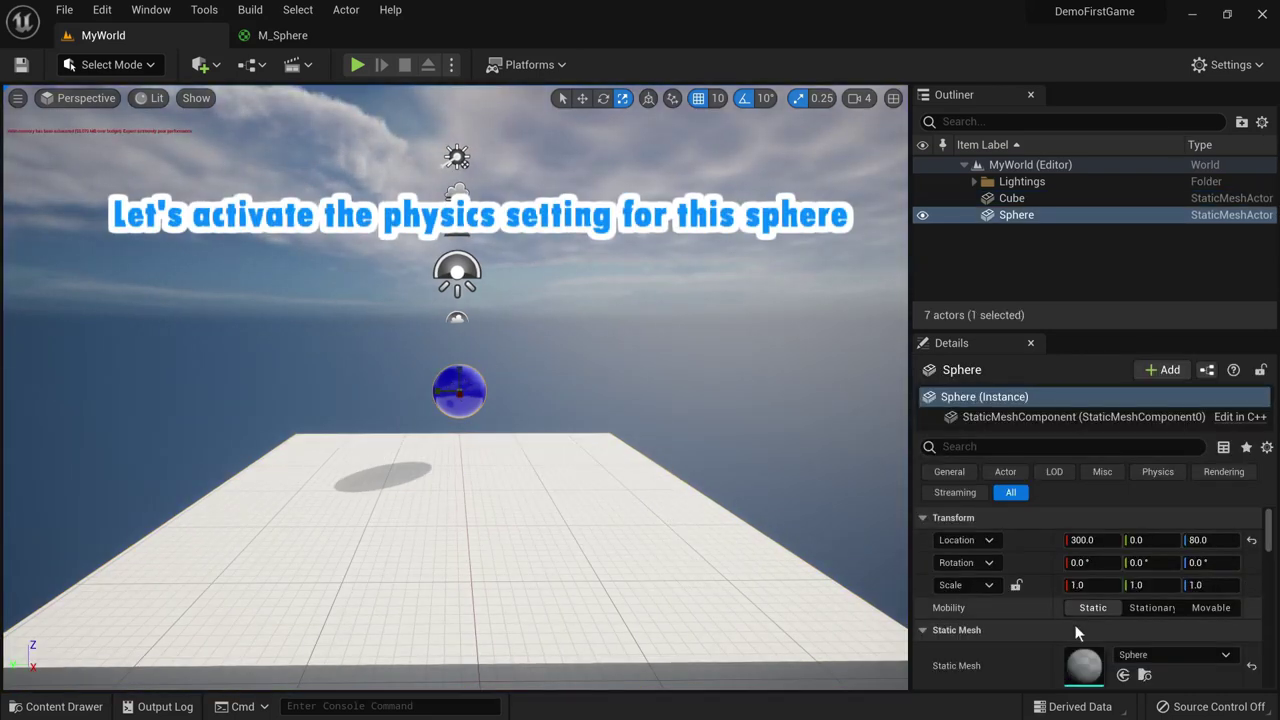
scroll(1059, 598, "down", 2)
scroll(1020, 617, "down", 2)
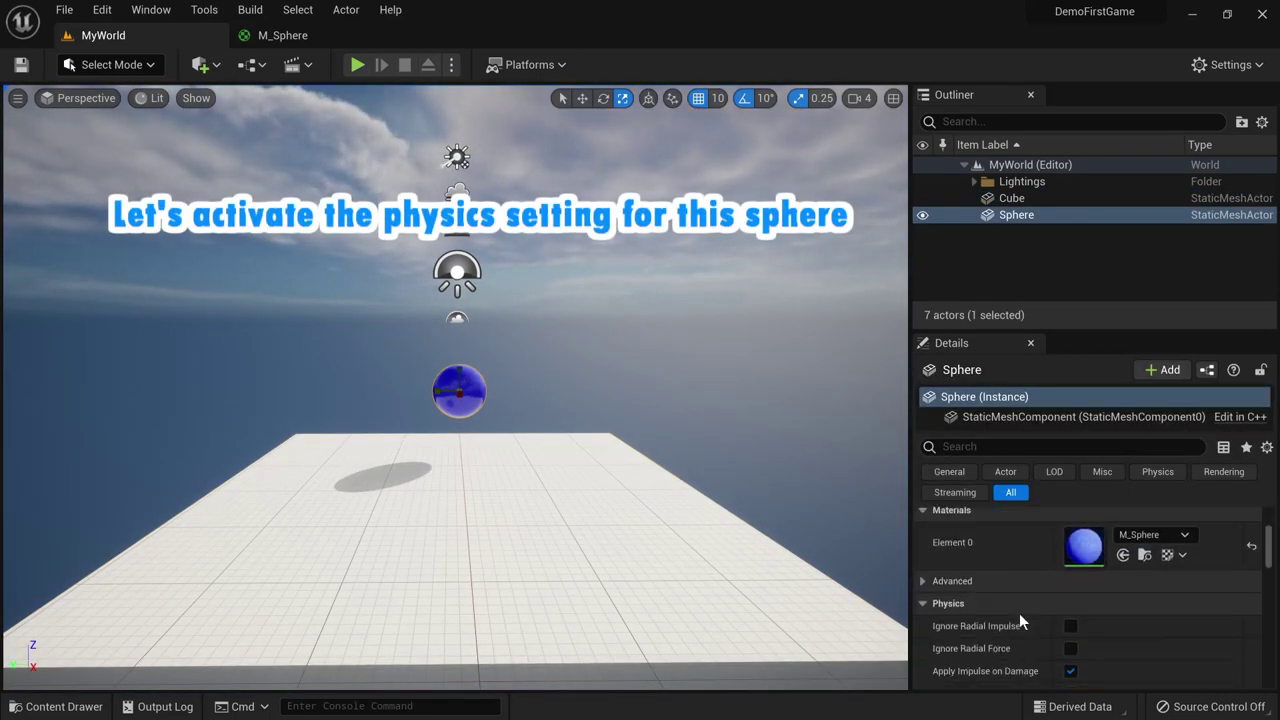
scroll(1020, 617, "down", 3)
scroll(1019, 613, "up", 1)
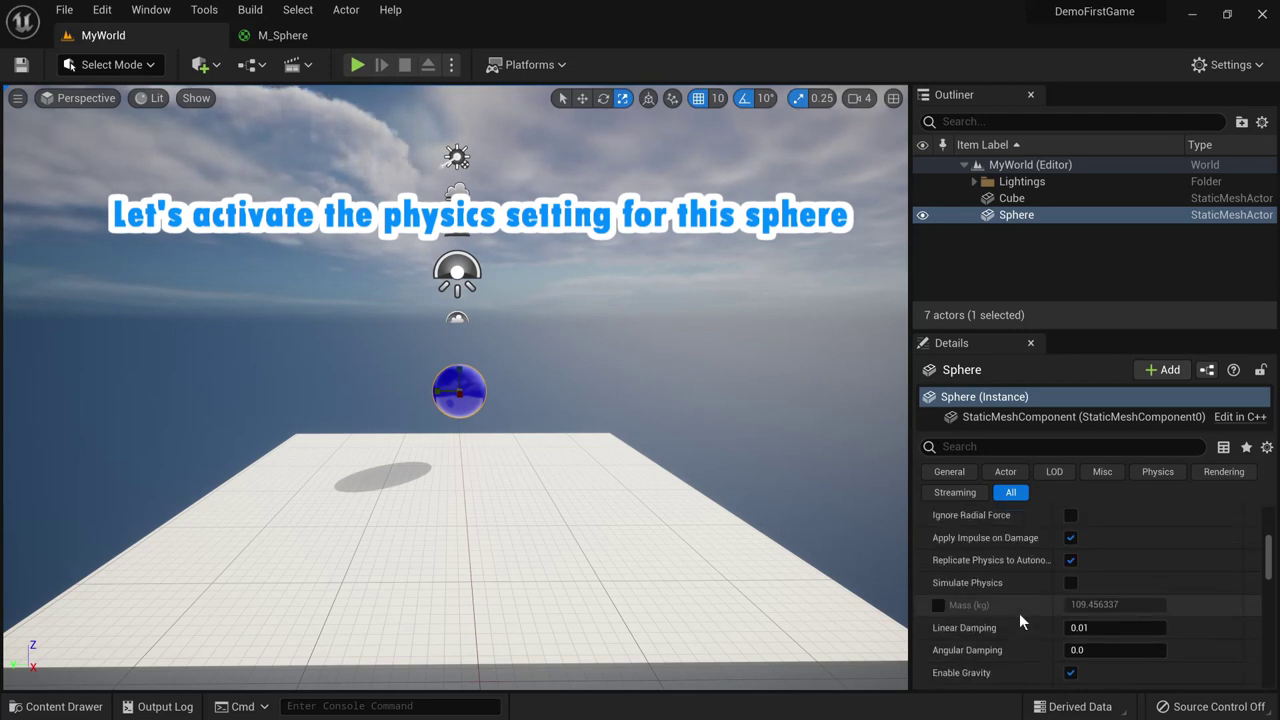
scroll(1019, 613, "up", 1)
scroll(1019, 613, "up", 1)
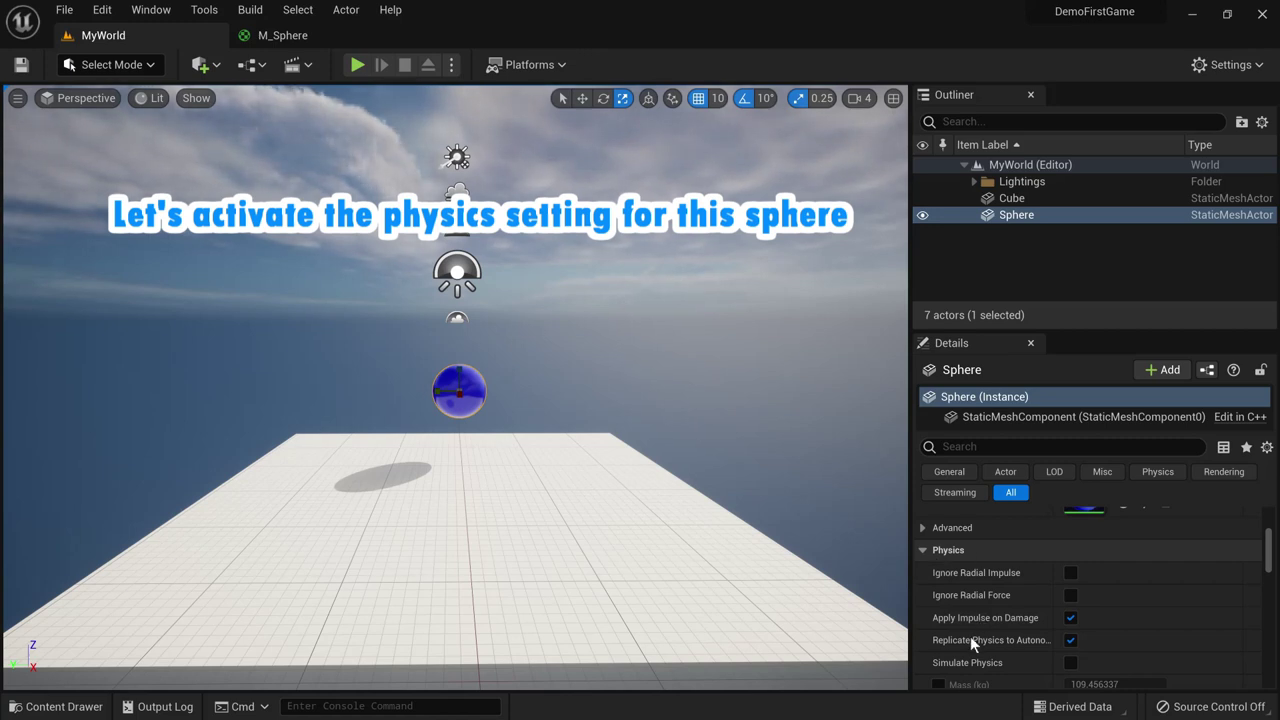
scroll(969, 640, "down", 1)
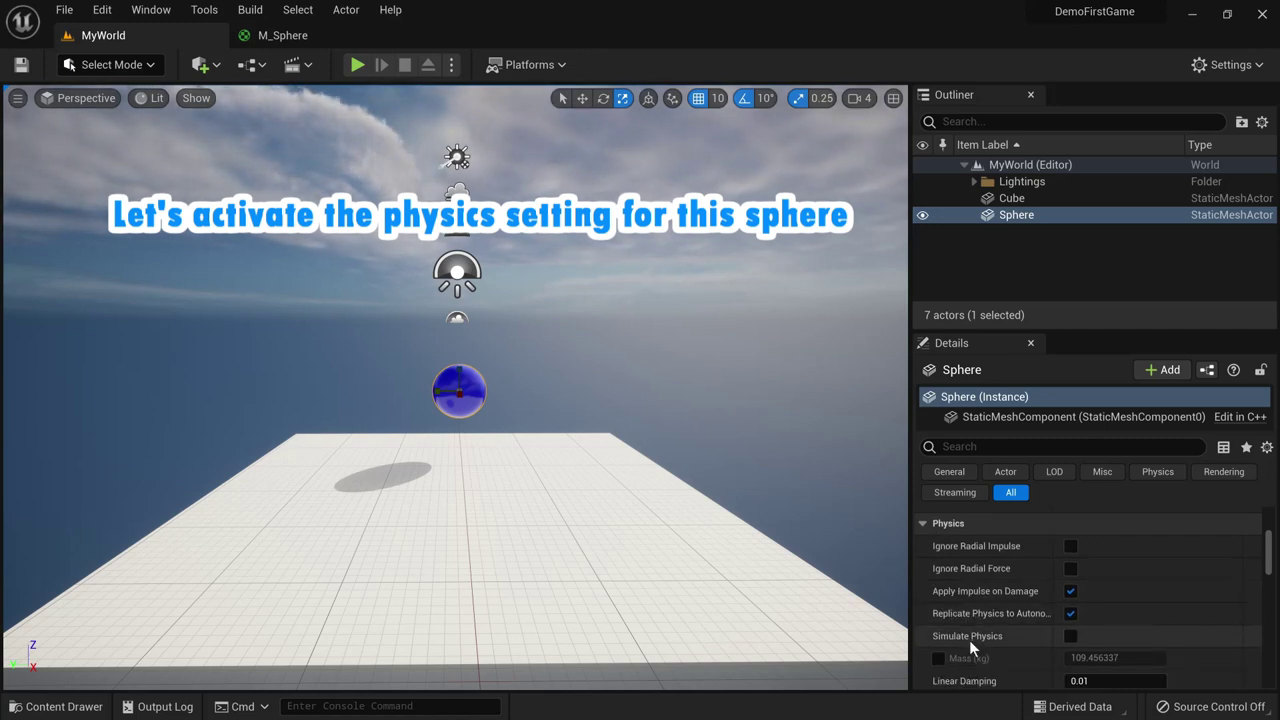
scroll(969, 640, "down", 1)
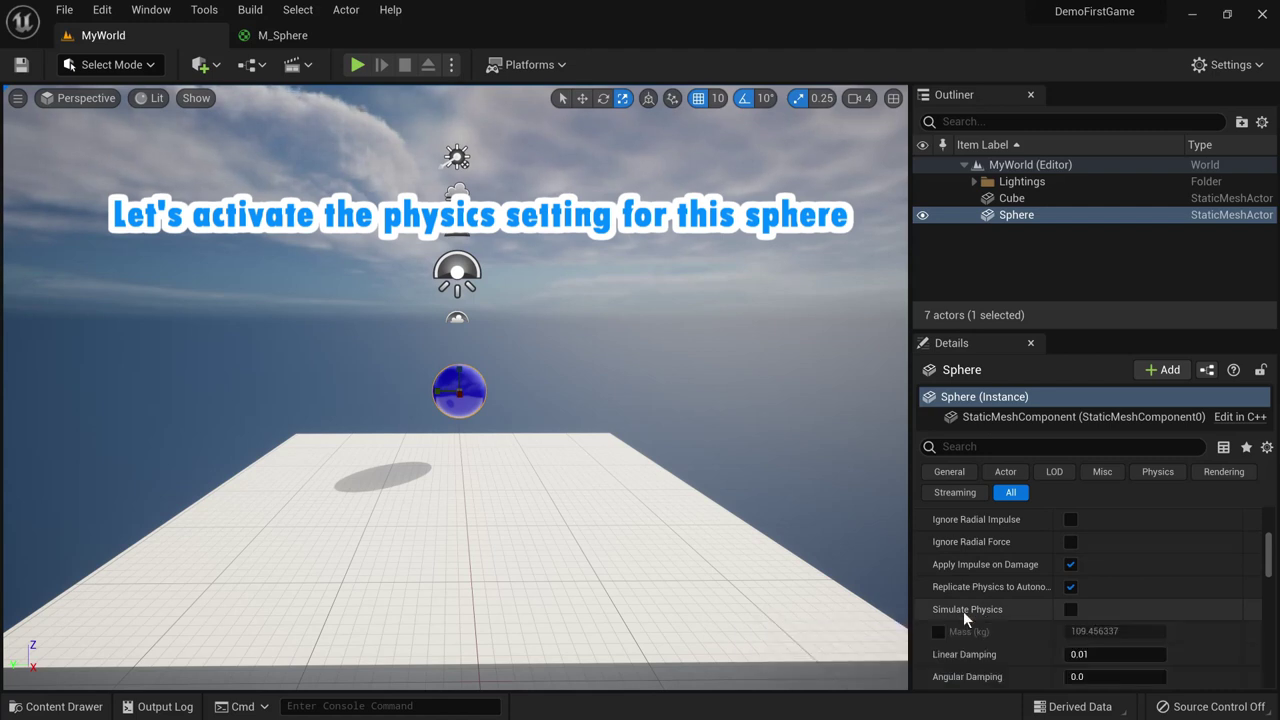
scroll(963, 614, "up", 1)
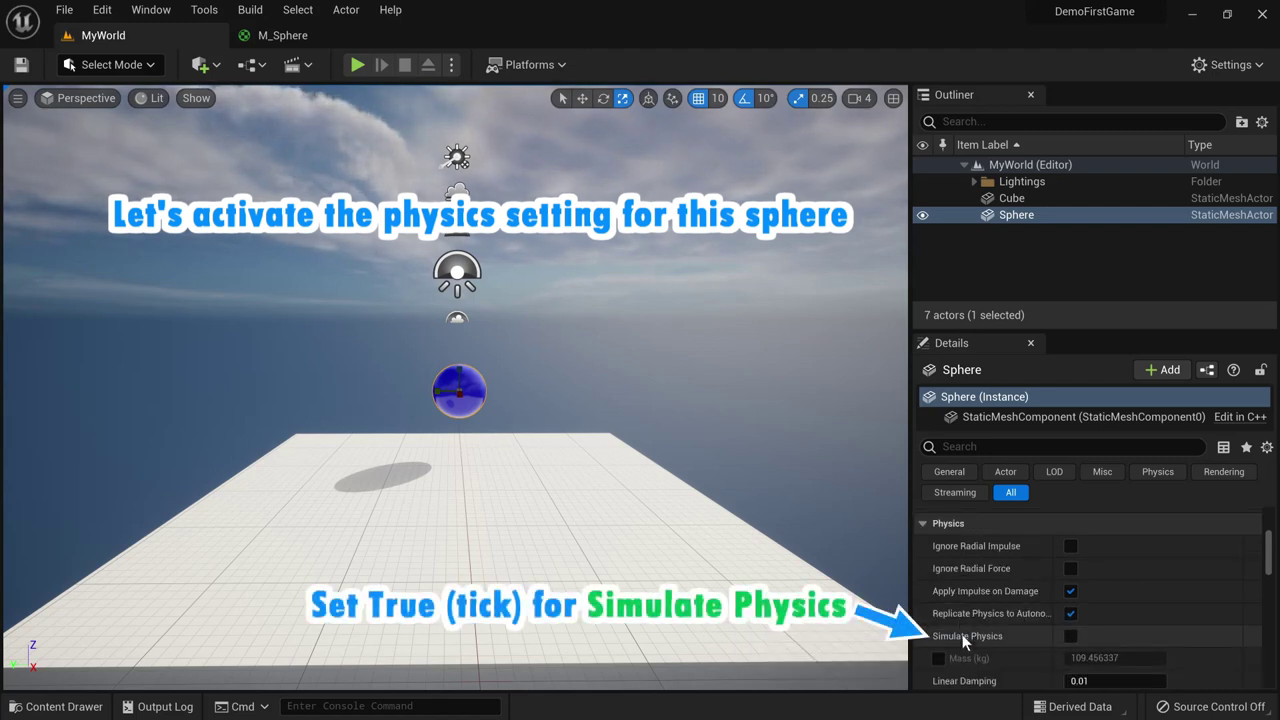
left_click(1071, 637)
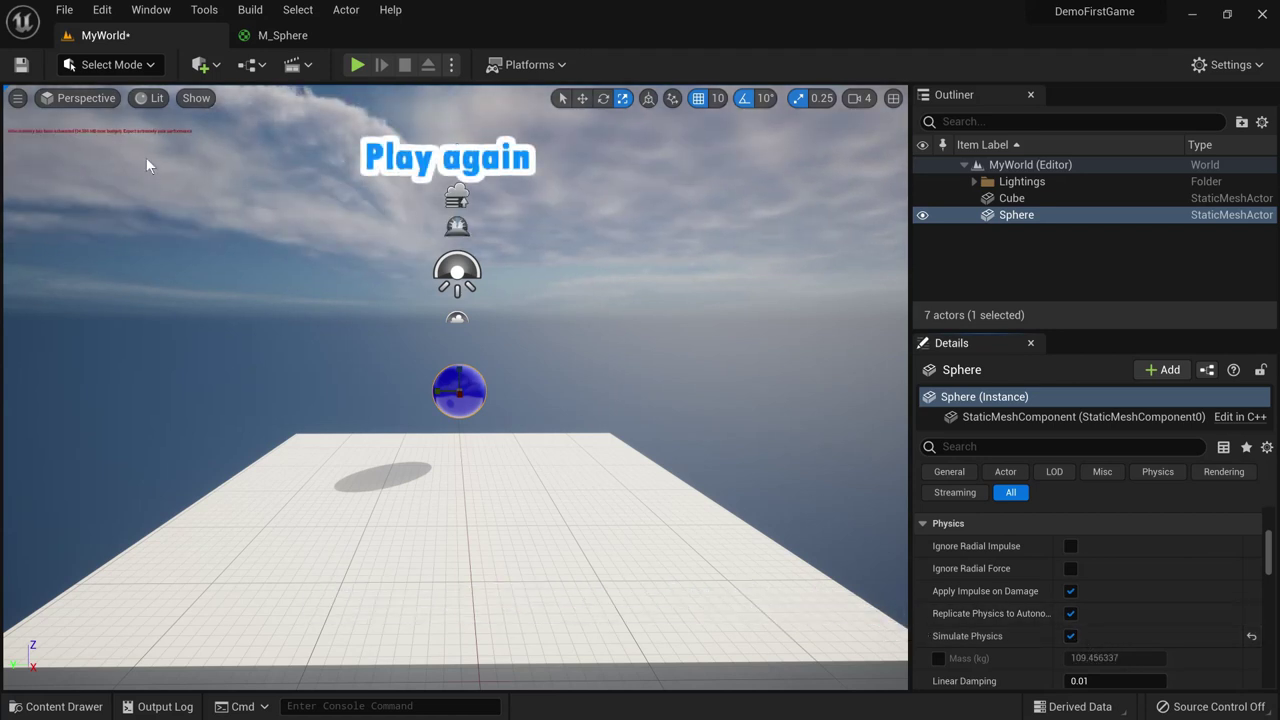
left_click(357, 66)
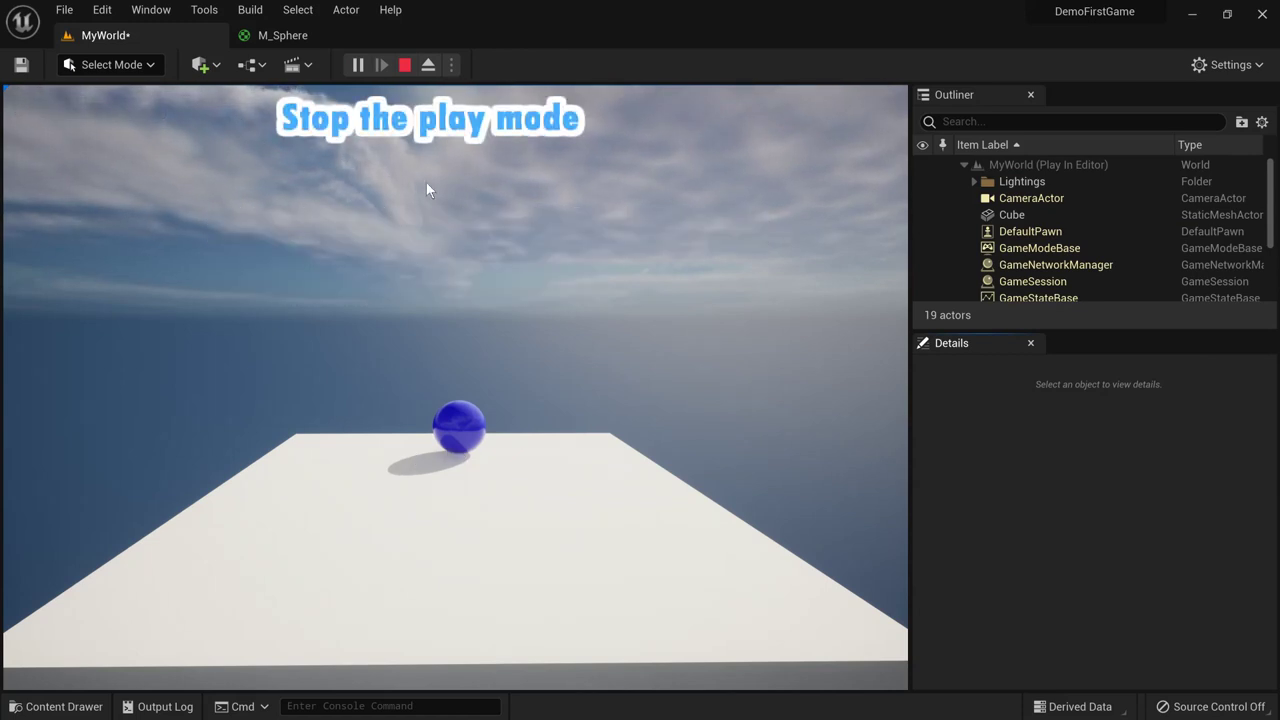
left_click(404, 64)
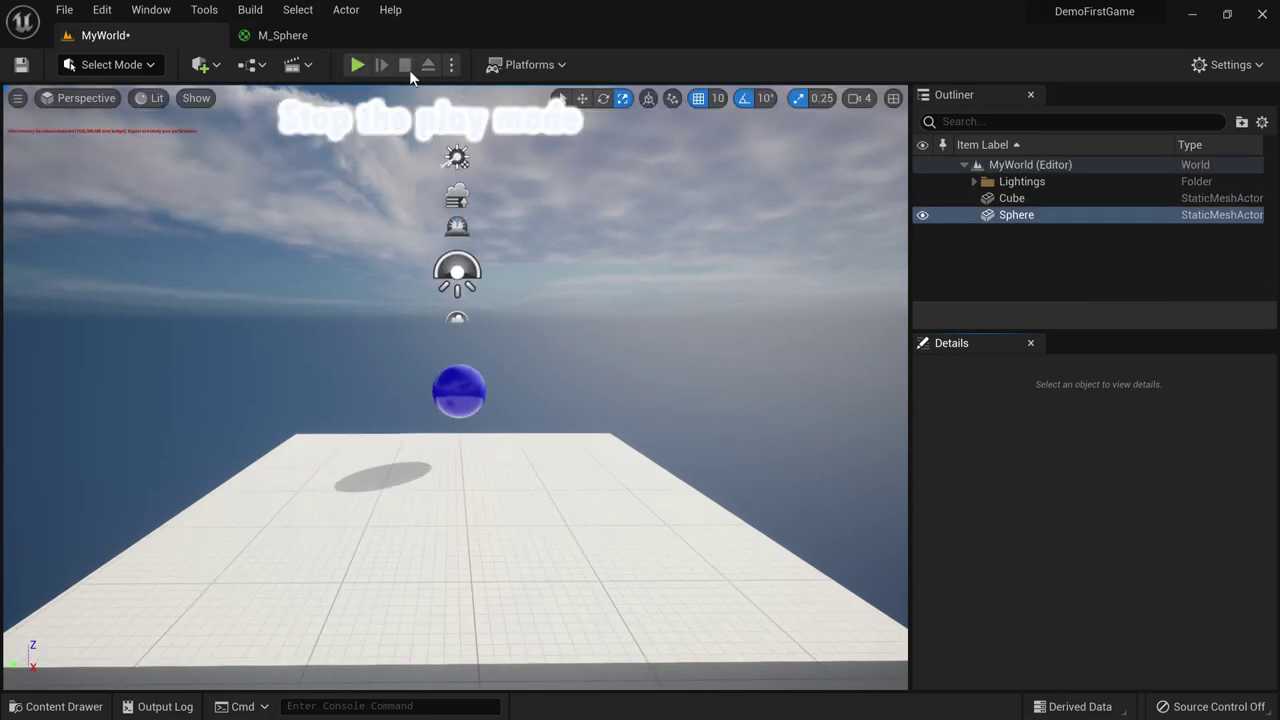
left_click(279, 154)
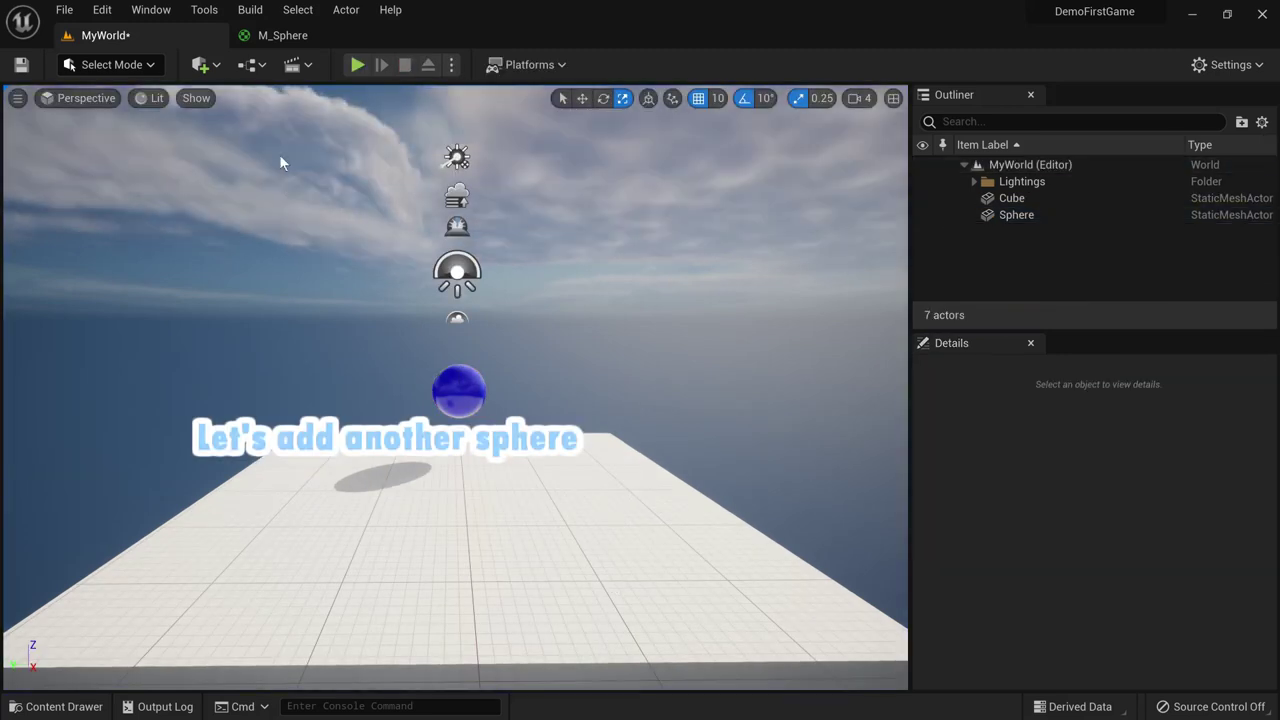
Step: Add a white Sphere2 from Quick Add > Shapes and move it above and left of the blue sphere
left_click(200, 64)
mouse_move(225, 264)
mouse_move(267, 240)
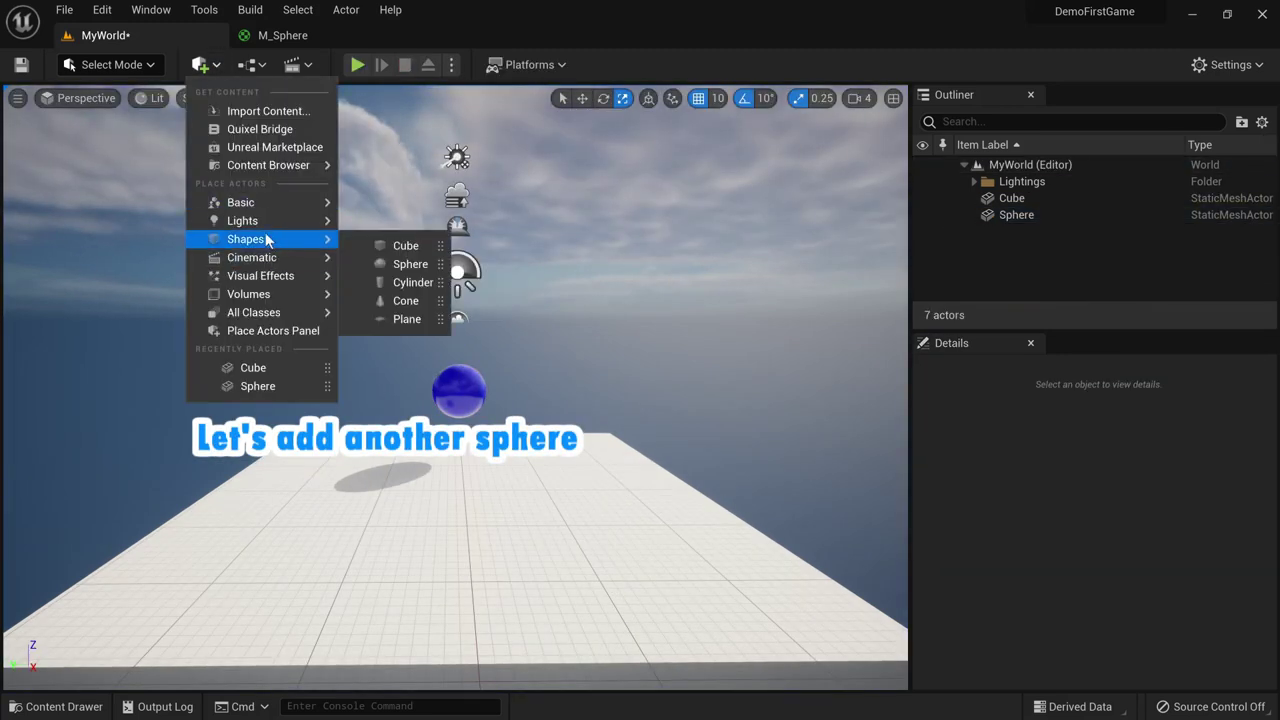
left_click(405, 264)
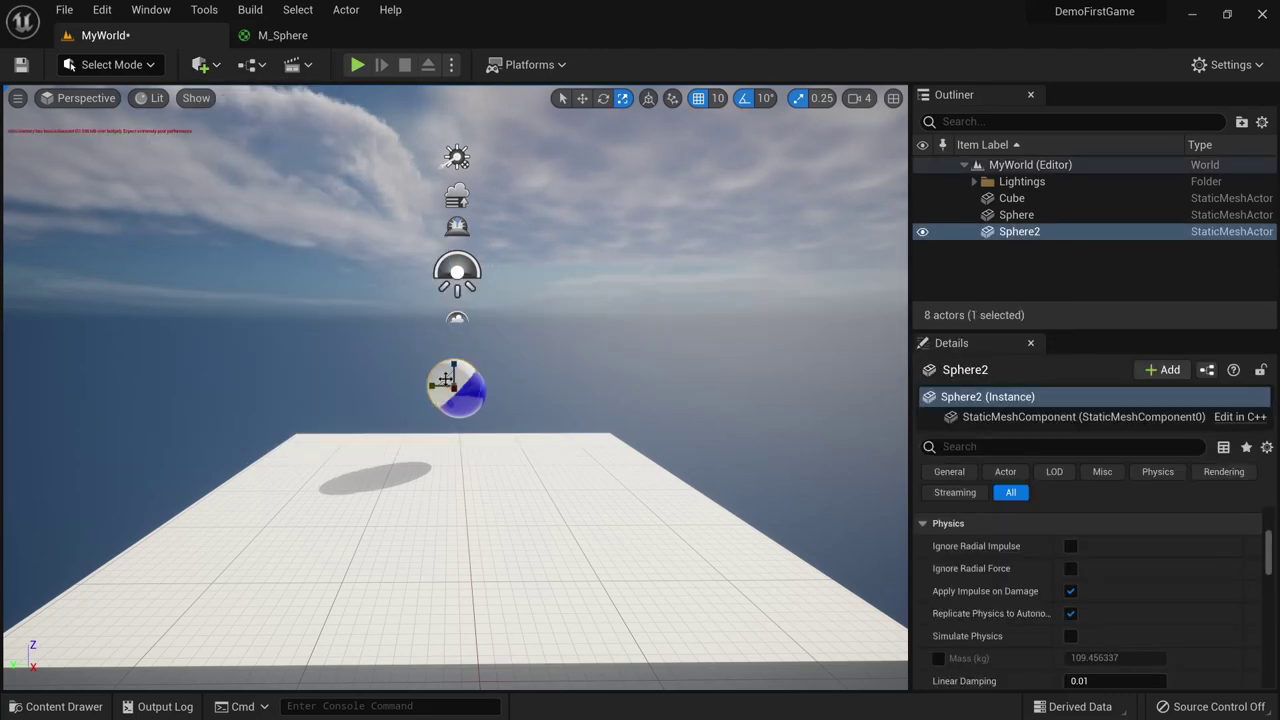
key("w")
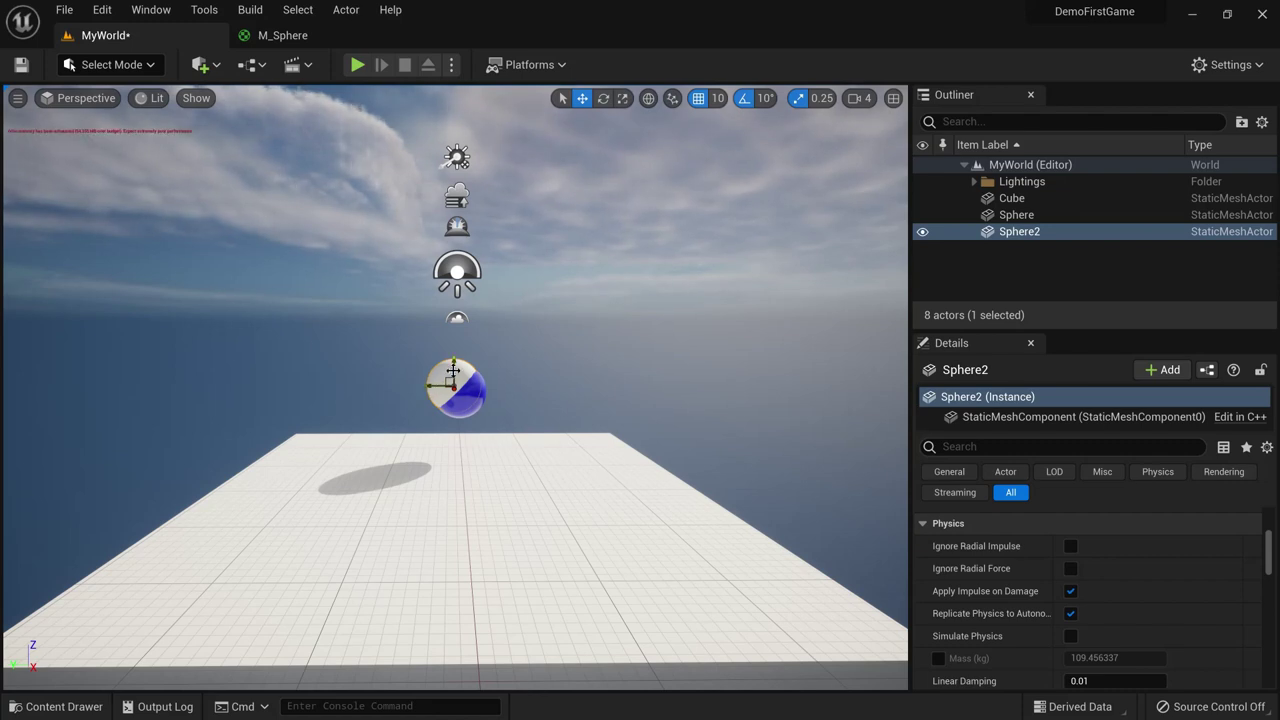
left_click_drag(453, 370, 453, 300)
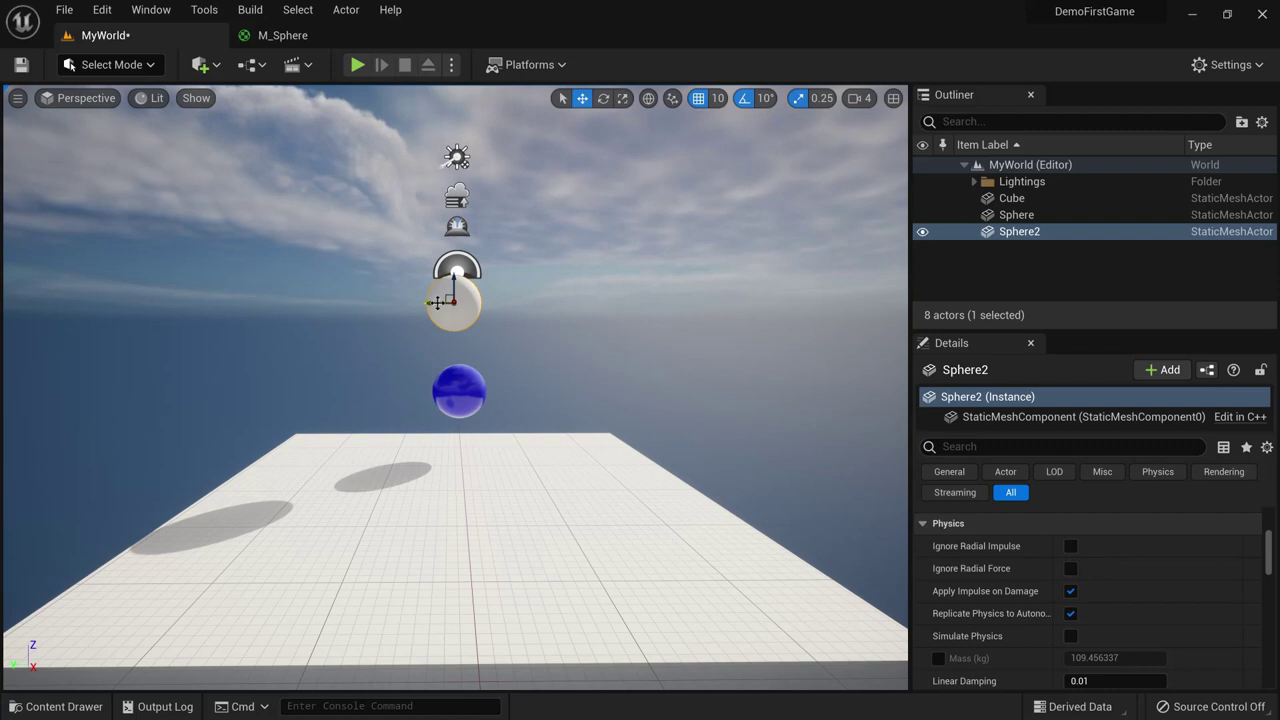
left_click_drag(373, 303, 246, 291)
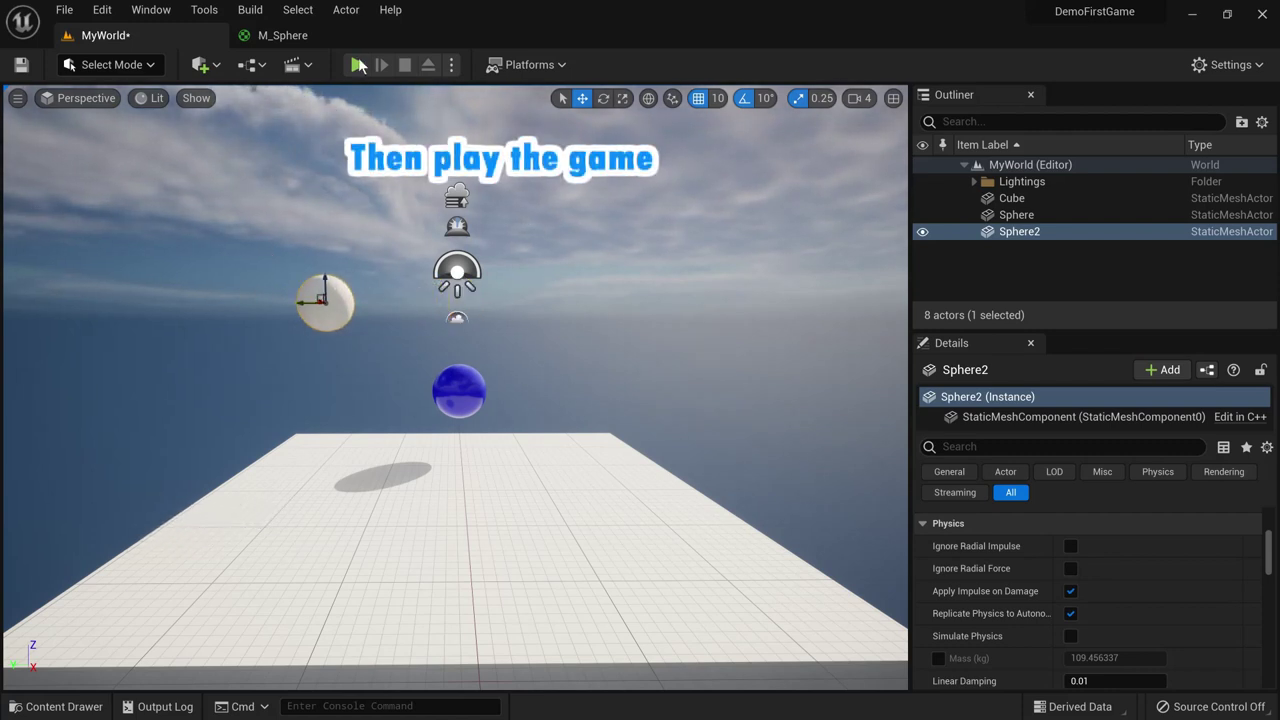
left_click(358, 64)
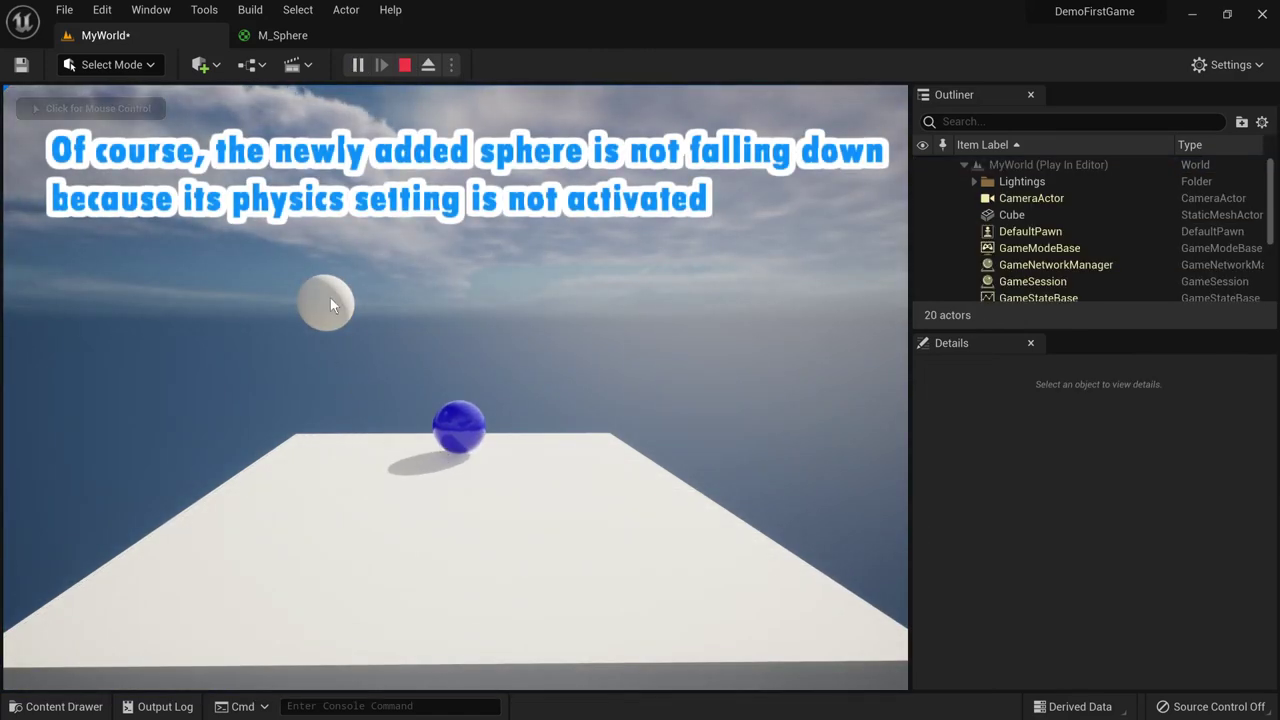
left_click(405, 66)
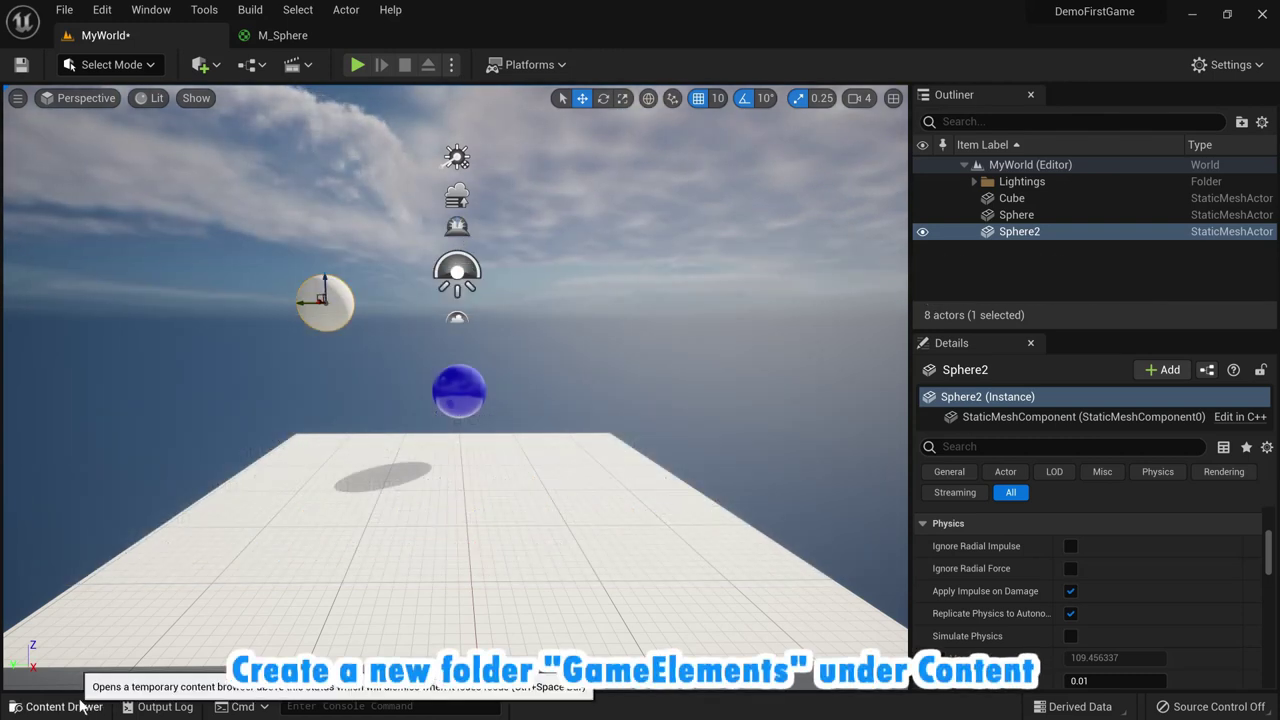
Step: Create a new folder named GameElements under Content in the Content Drawer
left_click(62, 707)
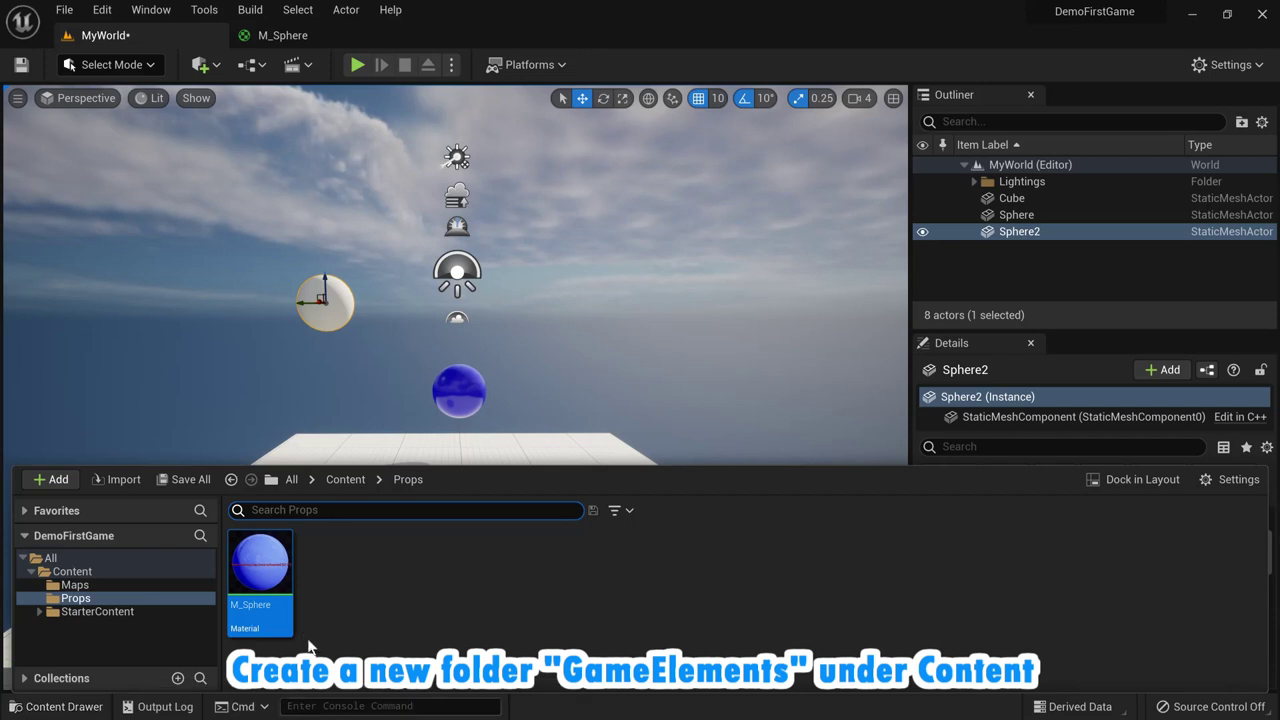
left_click(72, 571)
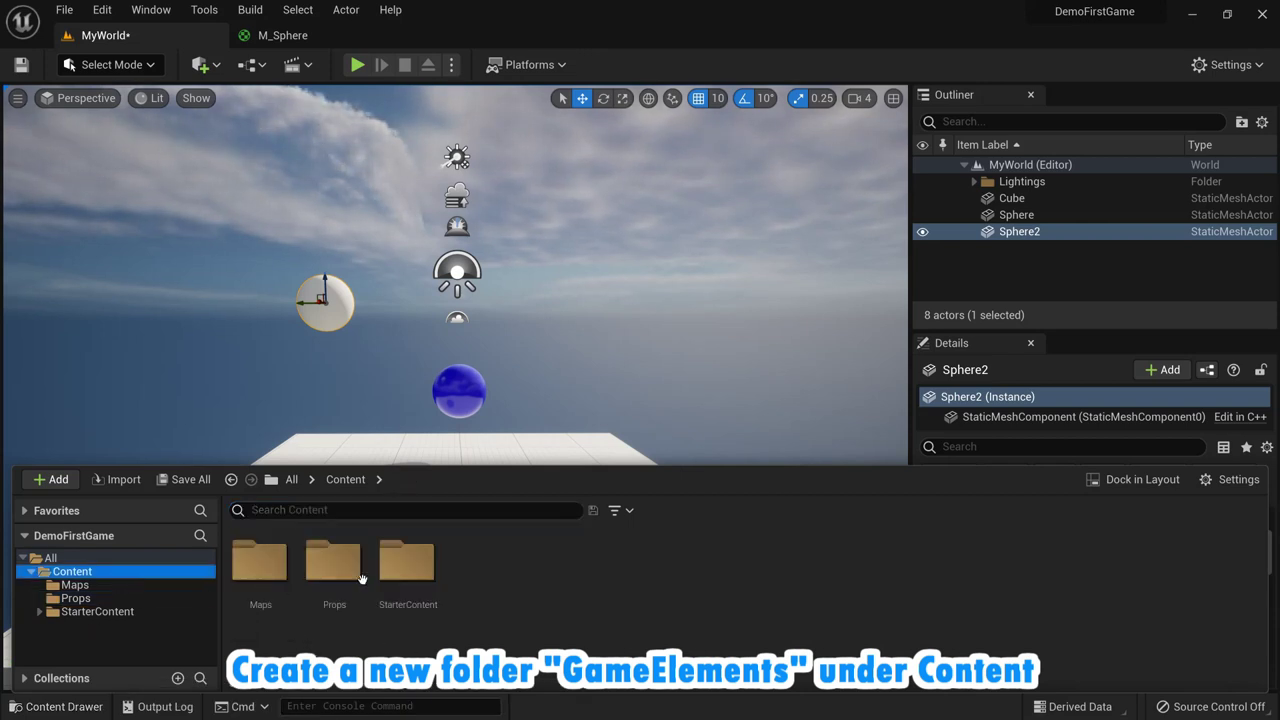
right_click(491, 578)
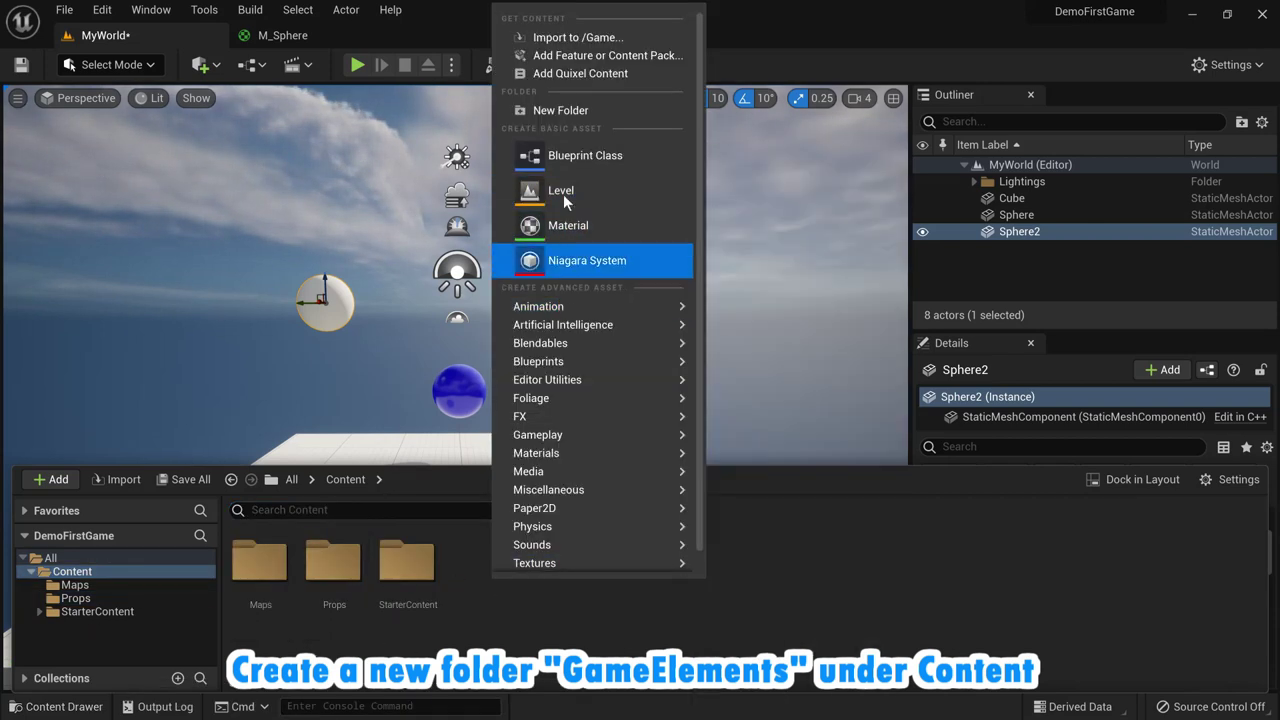
left_click(578, 111)
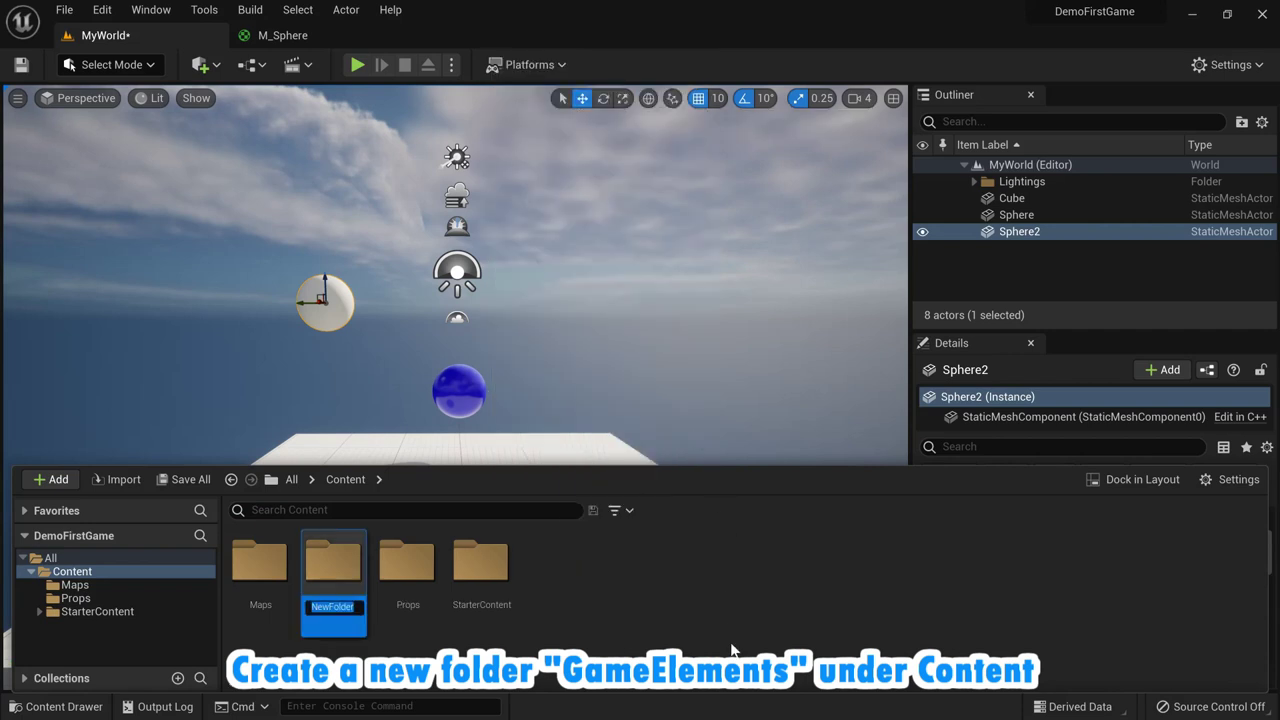
type("Game")
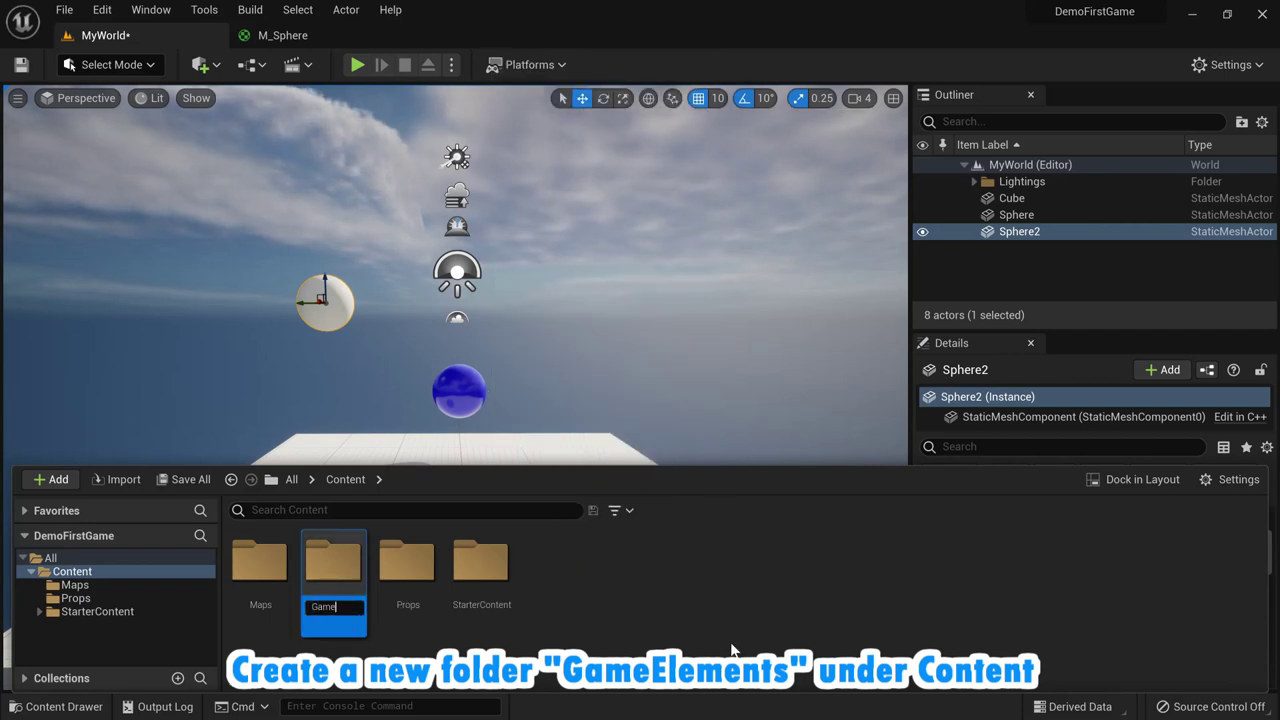
type("Elements")
key("Return")
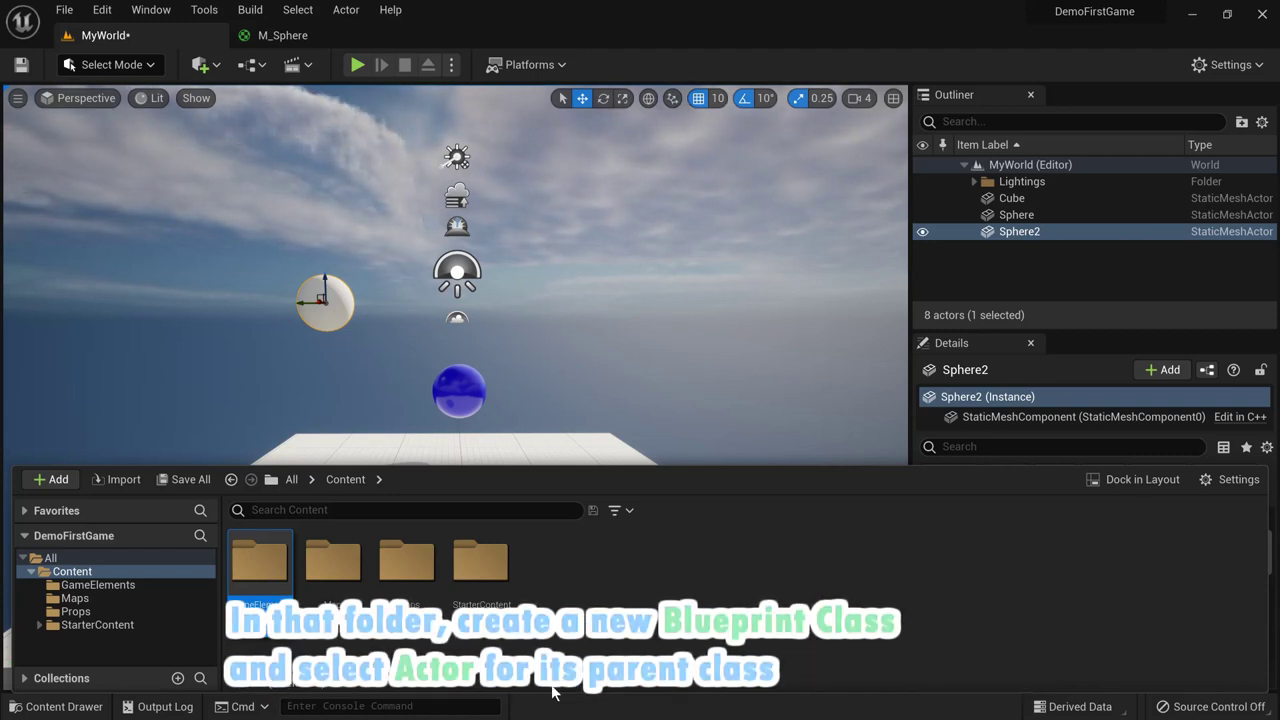
Step: Inside GameElements, create an Actor-based Blueprint Class named BP_Sphere
double_click(260, 560)
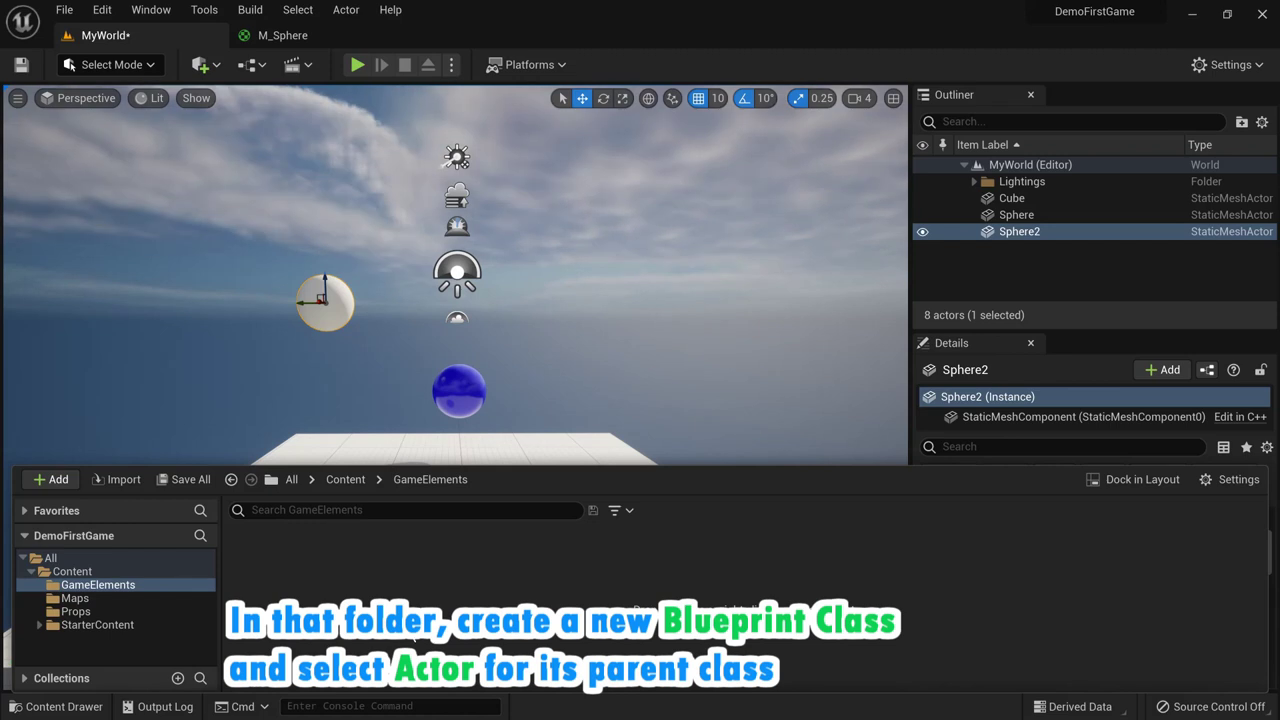
right_click(370, 560)
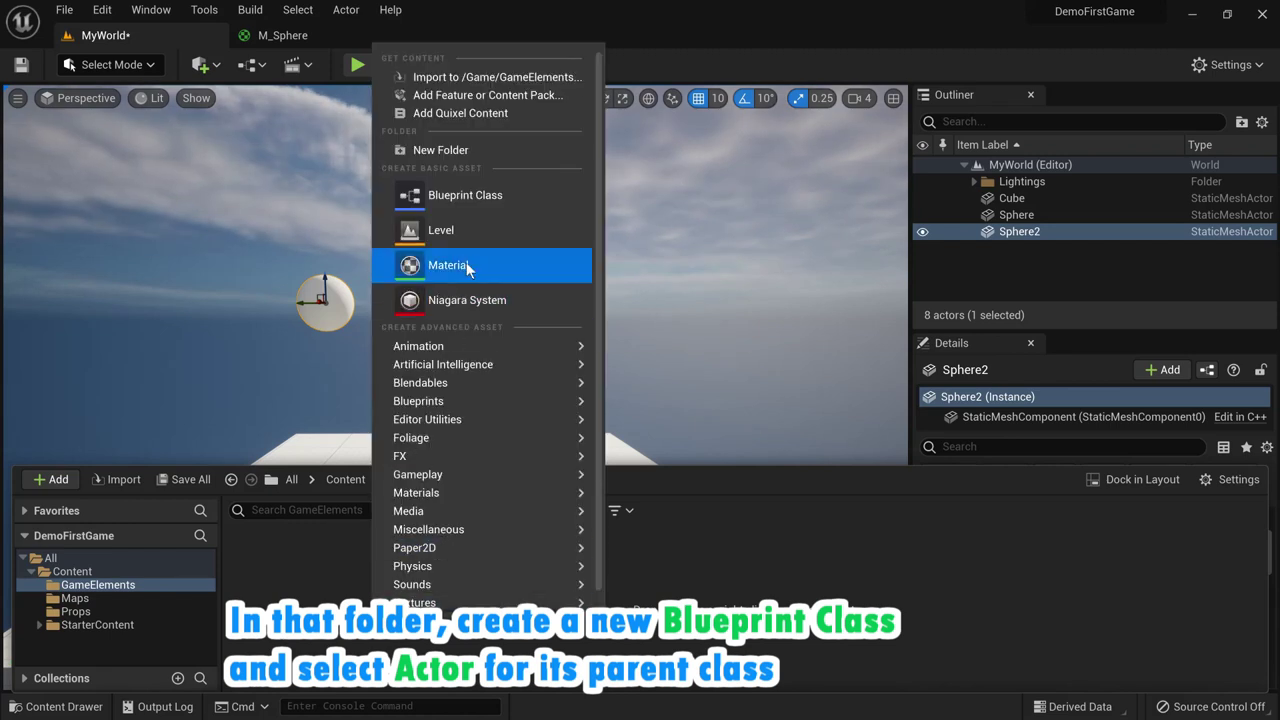
left_click(550, 195)
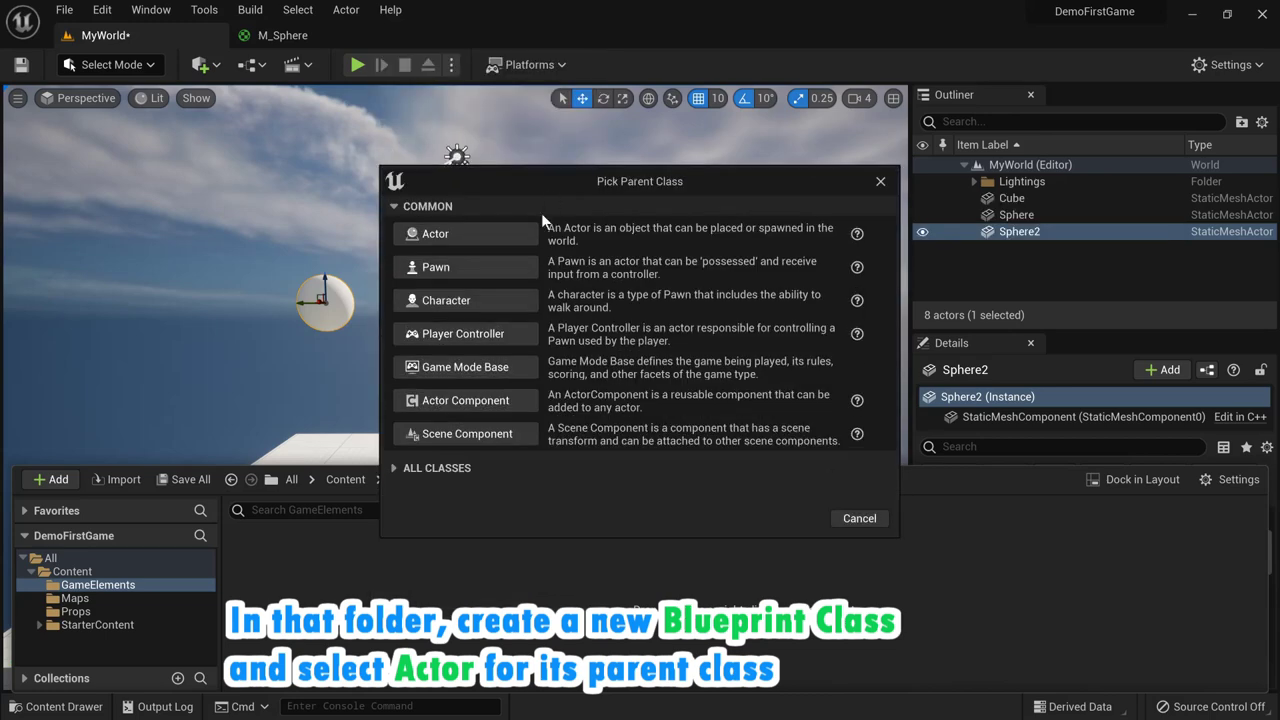
left_click(524, 235)
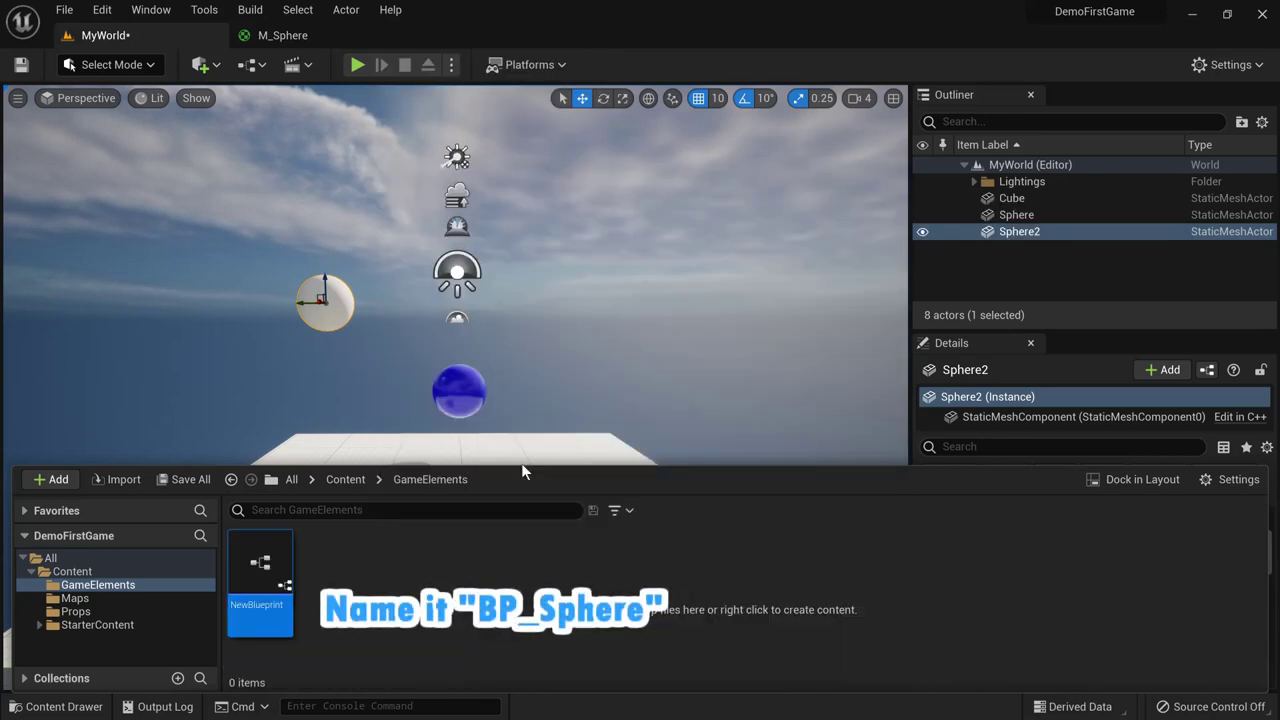
type("BP_Sp")
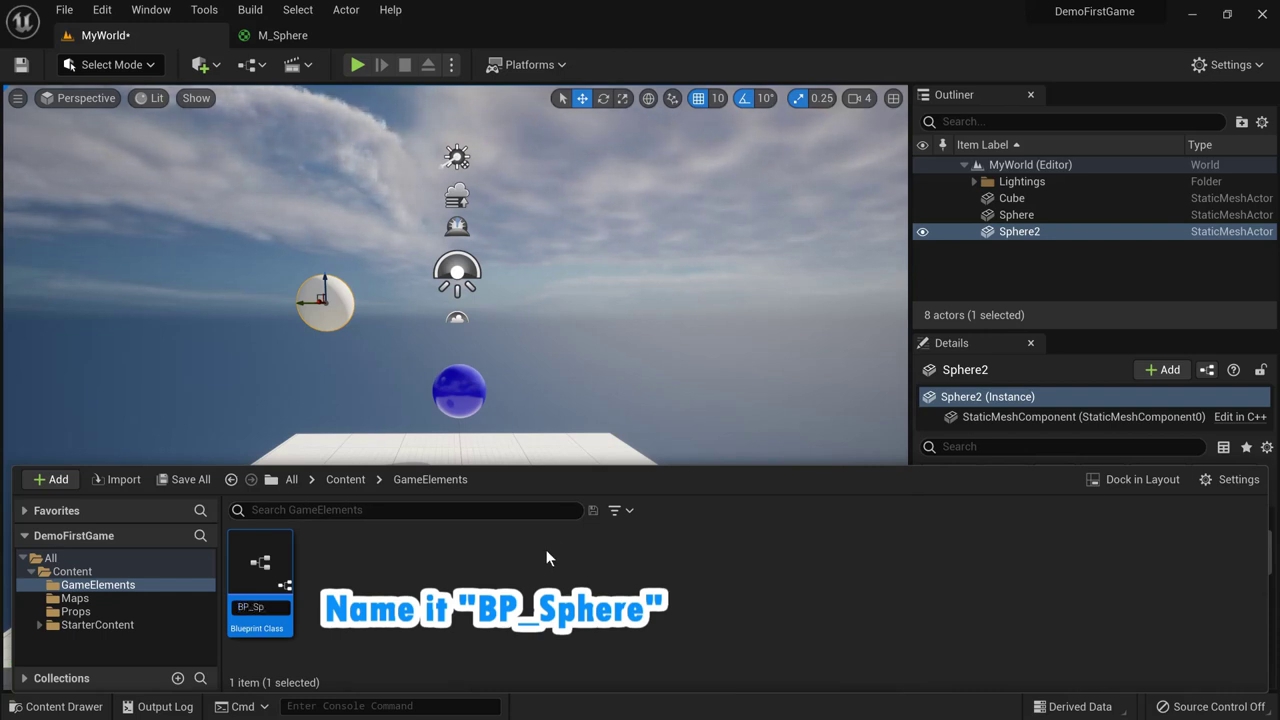
type("here")
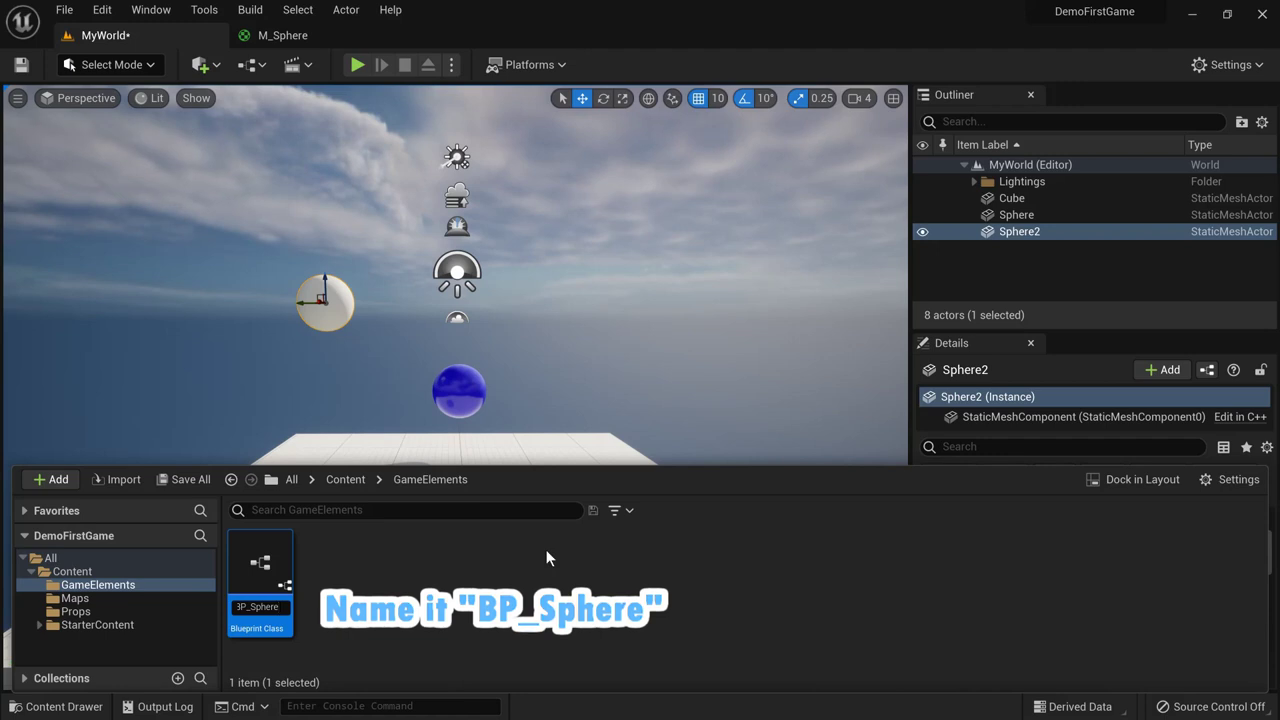
key("Return")
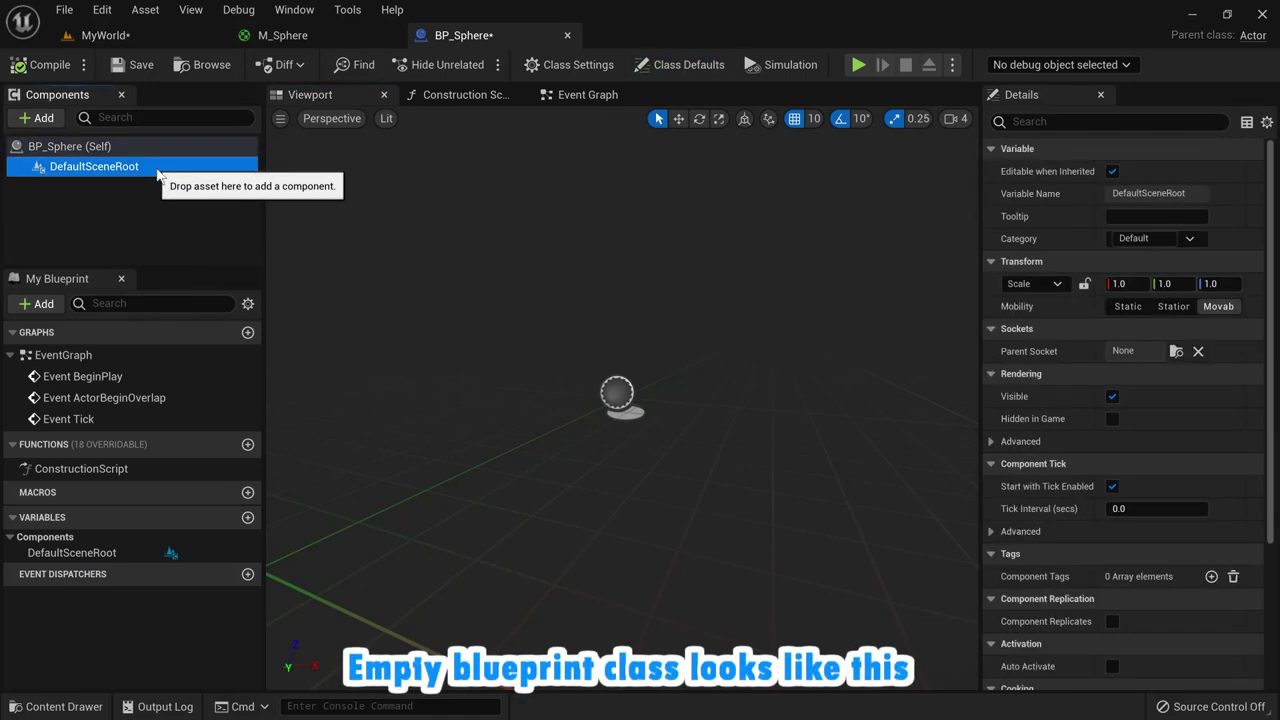
left_click(150, 147)
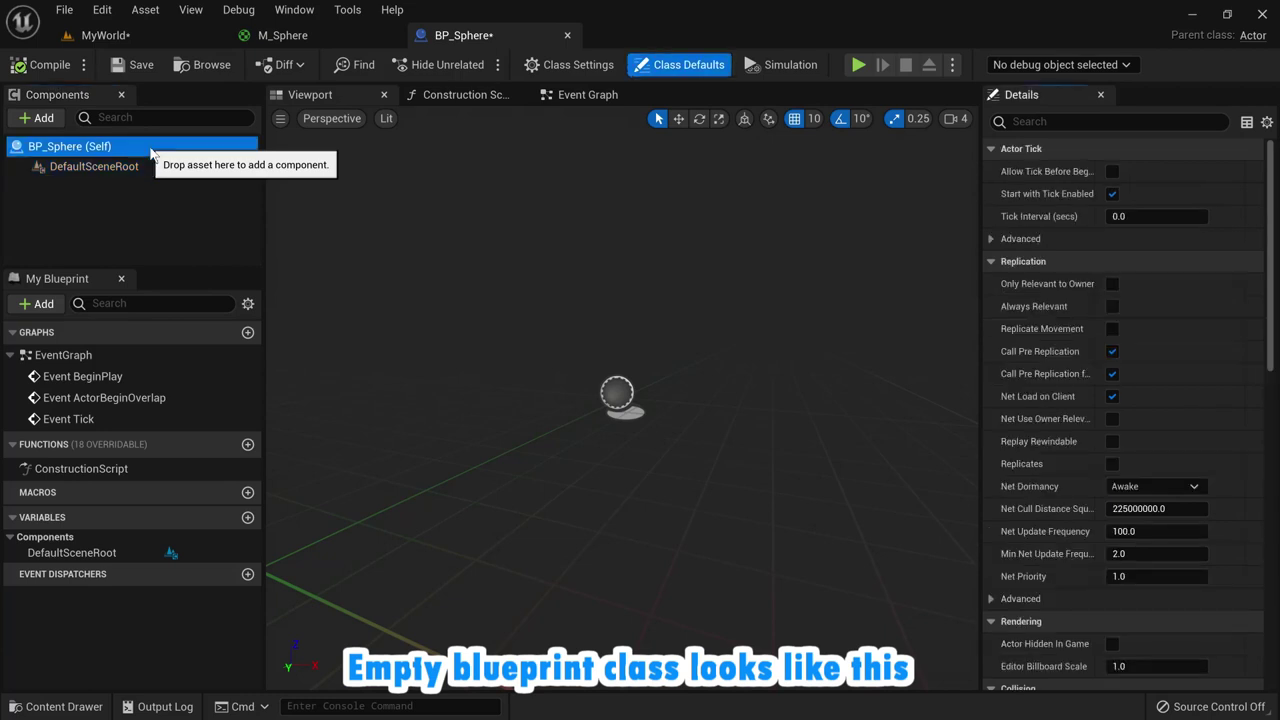
left_click(466, 94)
left_click(580, 96)
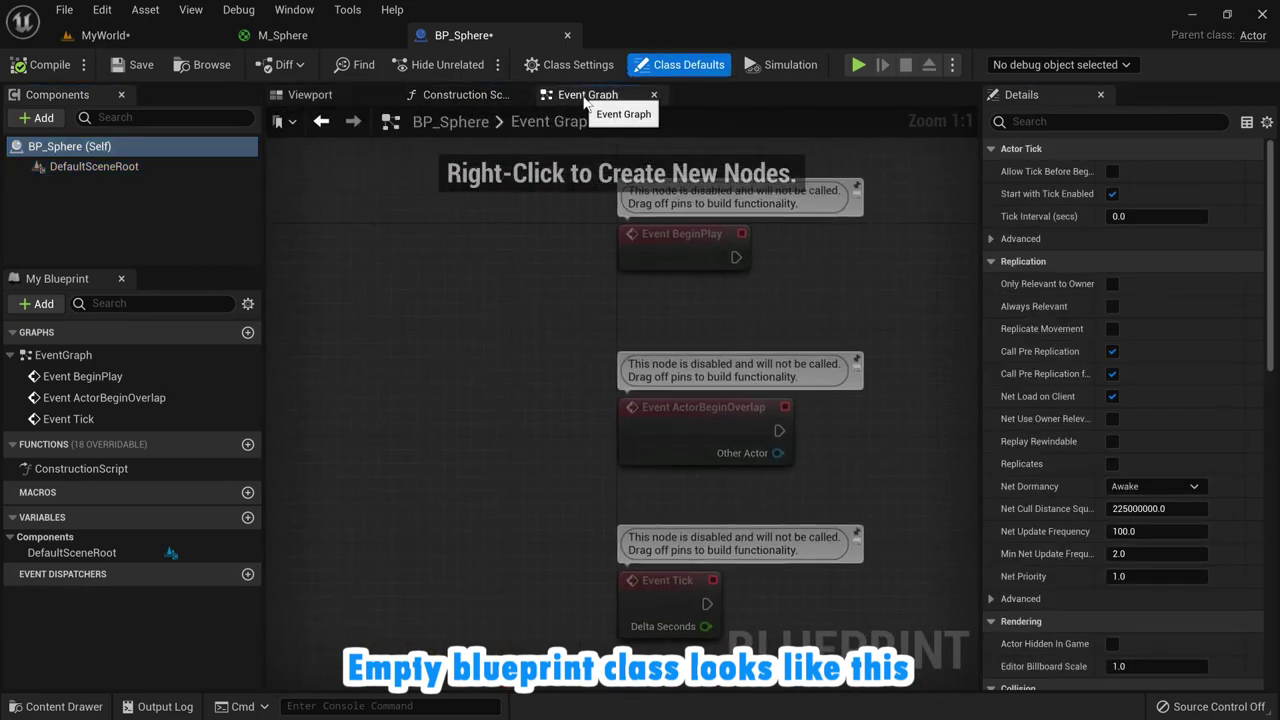
left_click(318, 94)
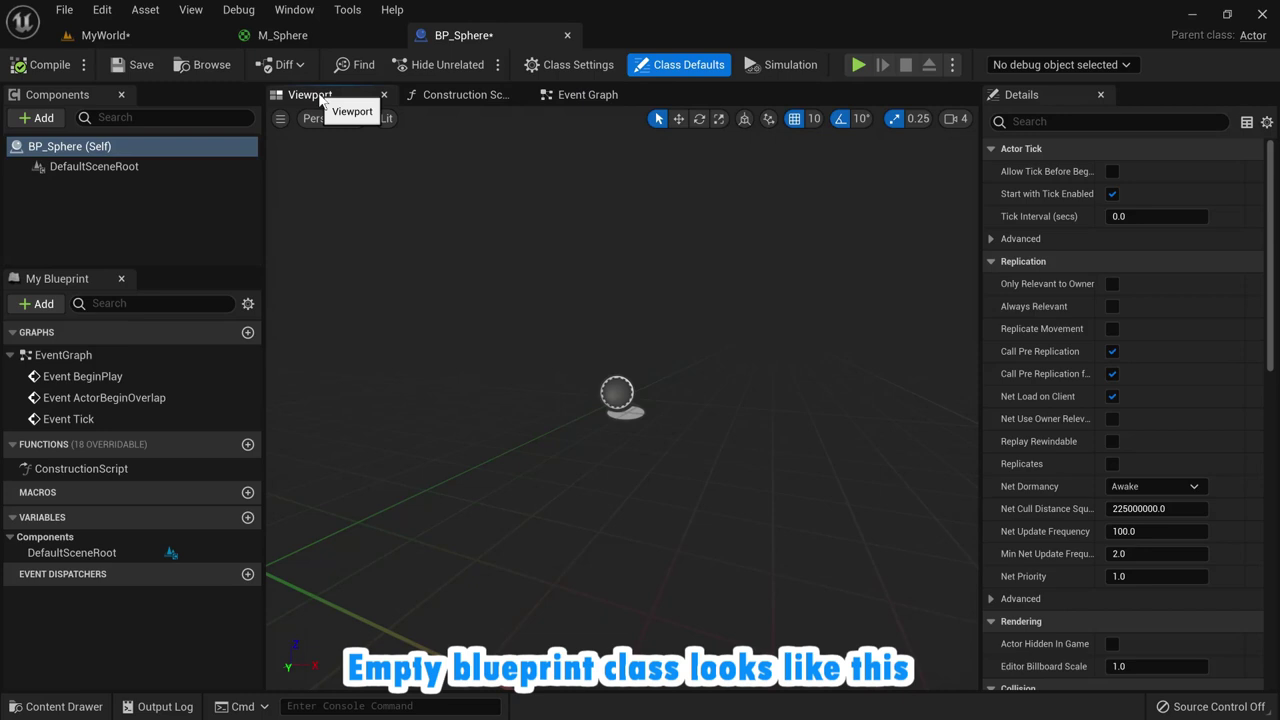
Step: Add a Sphere component to BP_Sphere and set its scale to 0.5, 0.5, 0.5
left_click(40, 118)
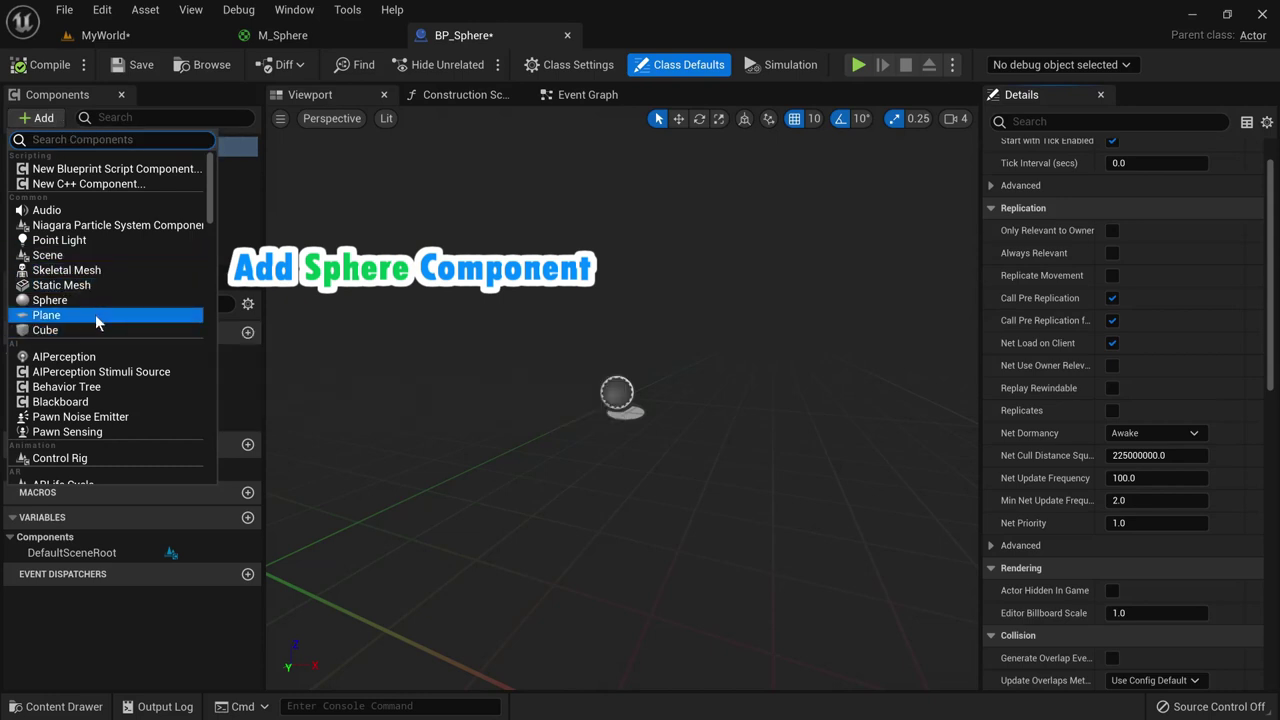
left_click(97, 301)
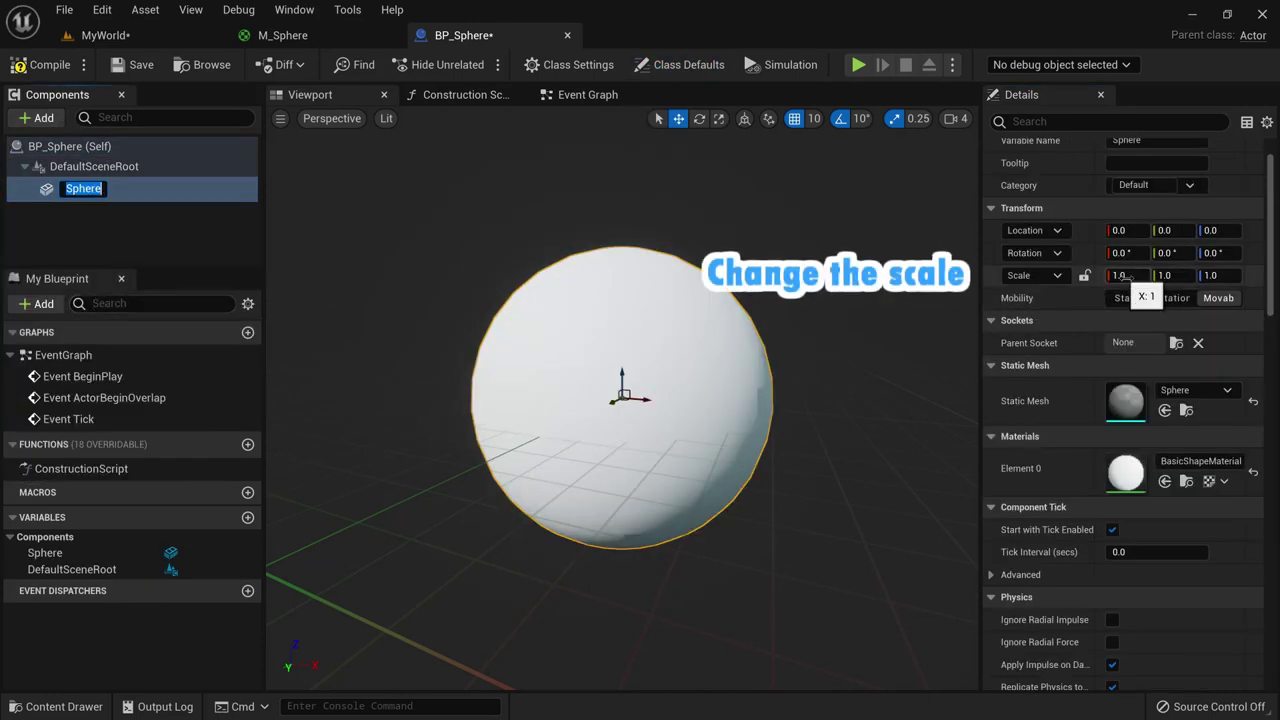
left_click(1126, 276)
type("0.5")
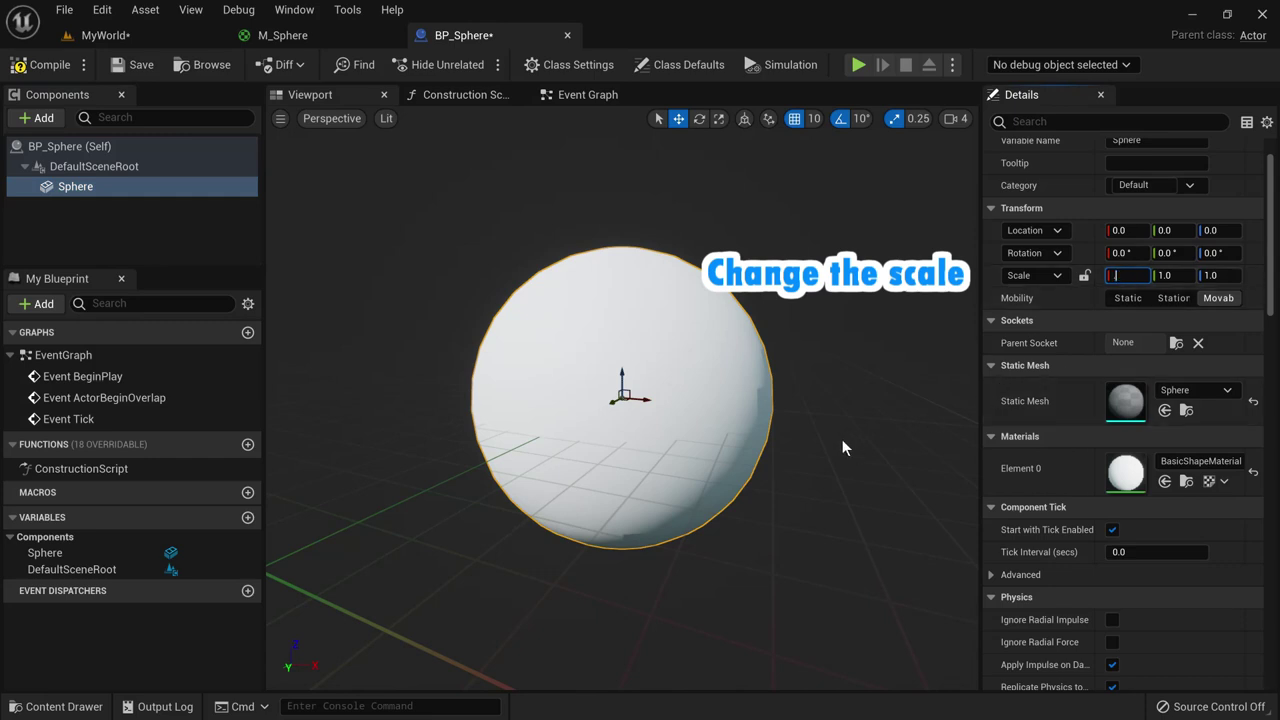
key("Tab")
type("0.5")
key("Tab")
key("BackSpace")
type("0.5")
key("Return")
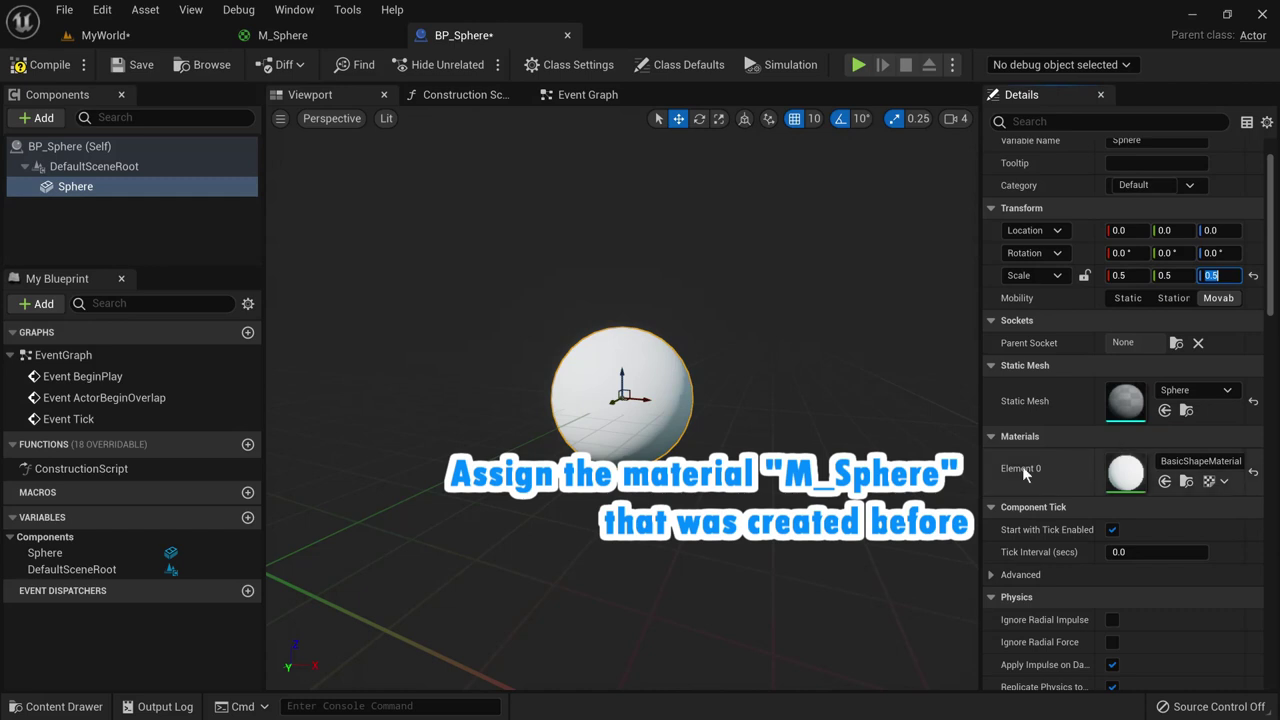
Step: Assign the M_Sphere material to the sphere and turn on Simulate Physics
left_click(1223, 463)
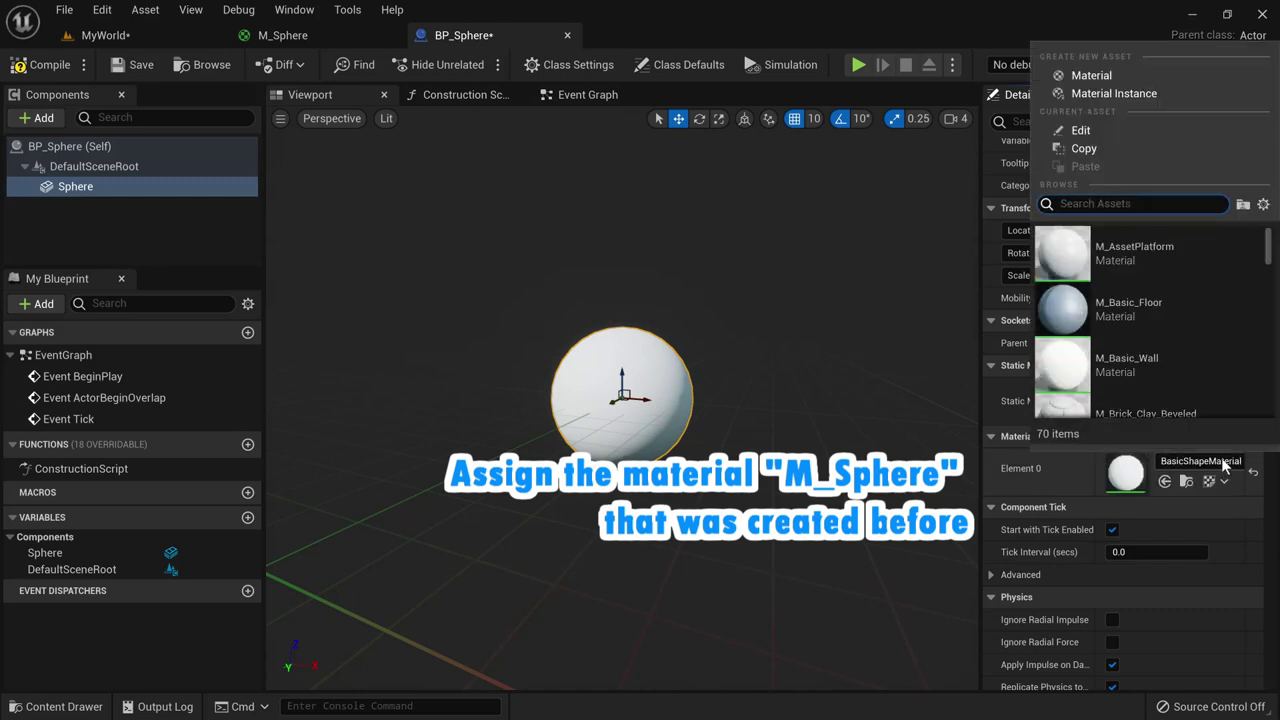
type("m_sp")
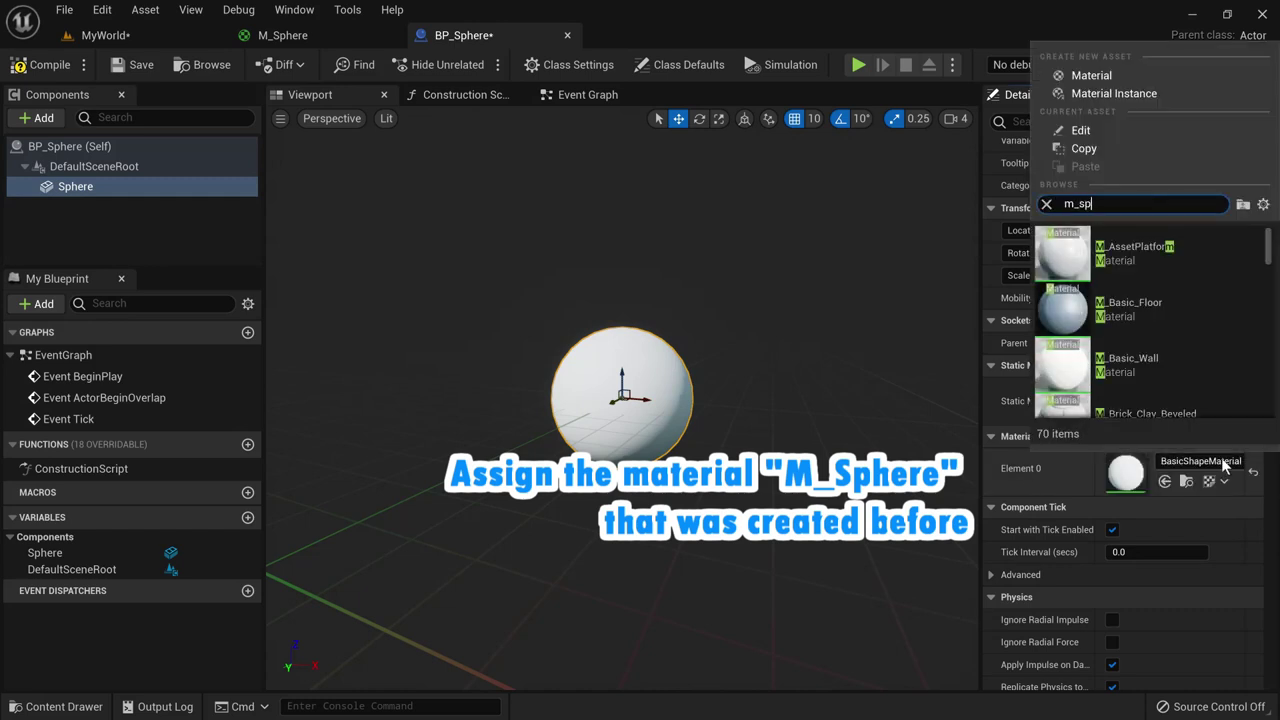
left_click(1095, 328)
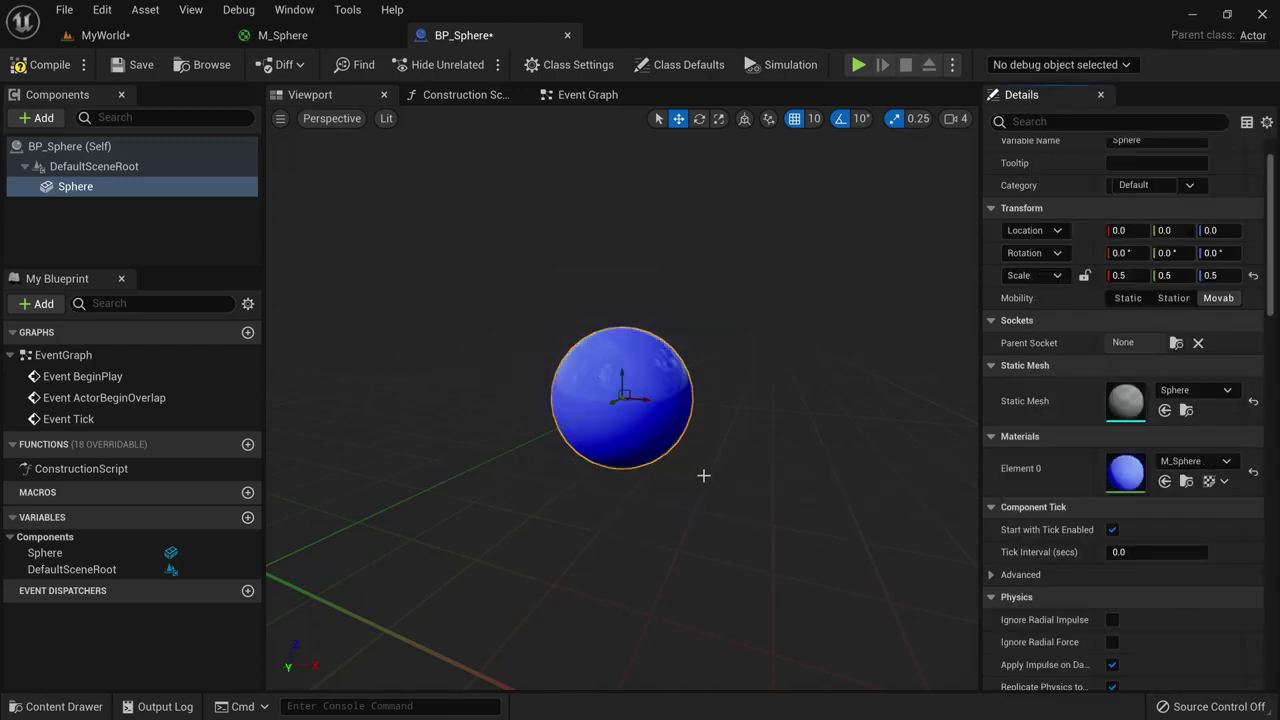
scroll(1145, 565, "down", 3)
scroll(1145, 565, "down", 2)
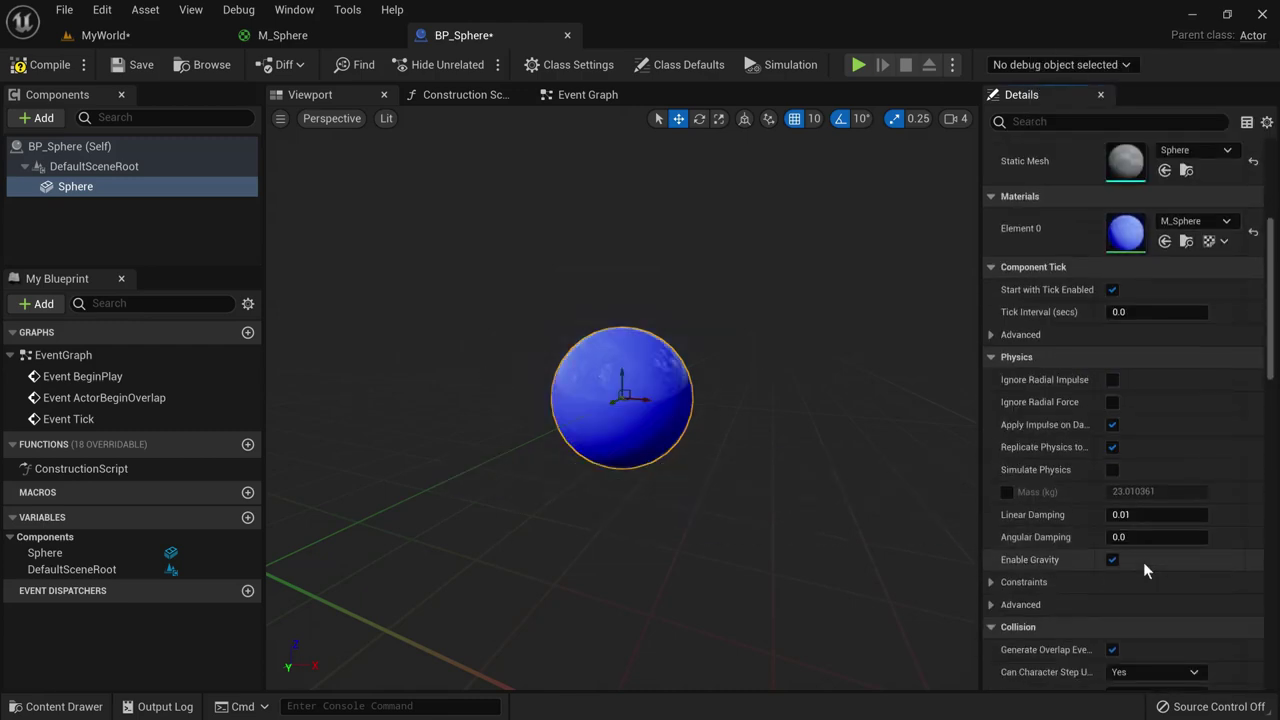
scroll(1143, 562, "down", 2)
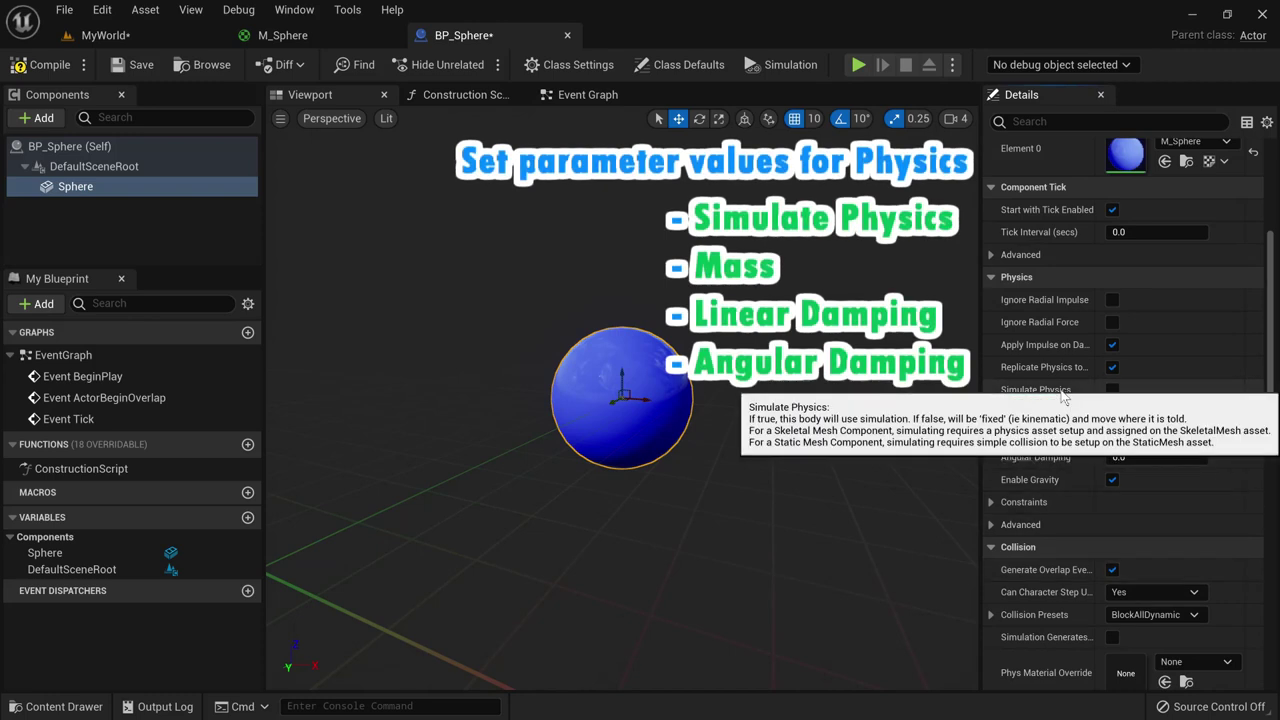
left_click(1112, 390)
Step: Give the sphere a custom mass and 0.1 linear and angular damping
left_click(1006, 412)
left_click(1140, 412)
type("100")
key("Return")
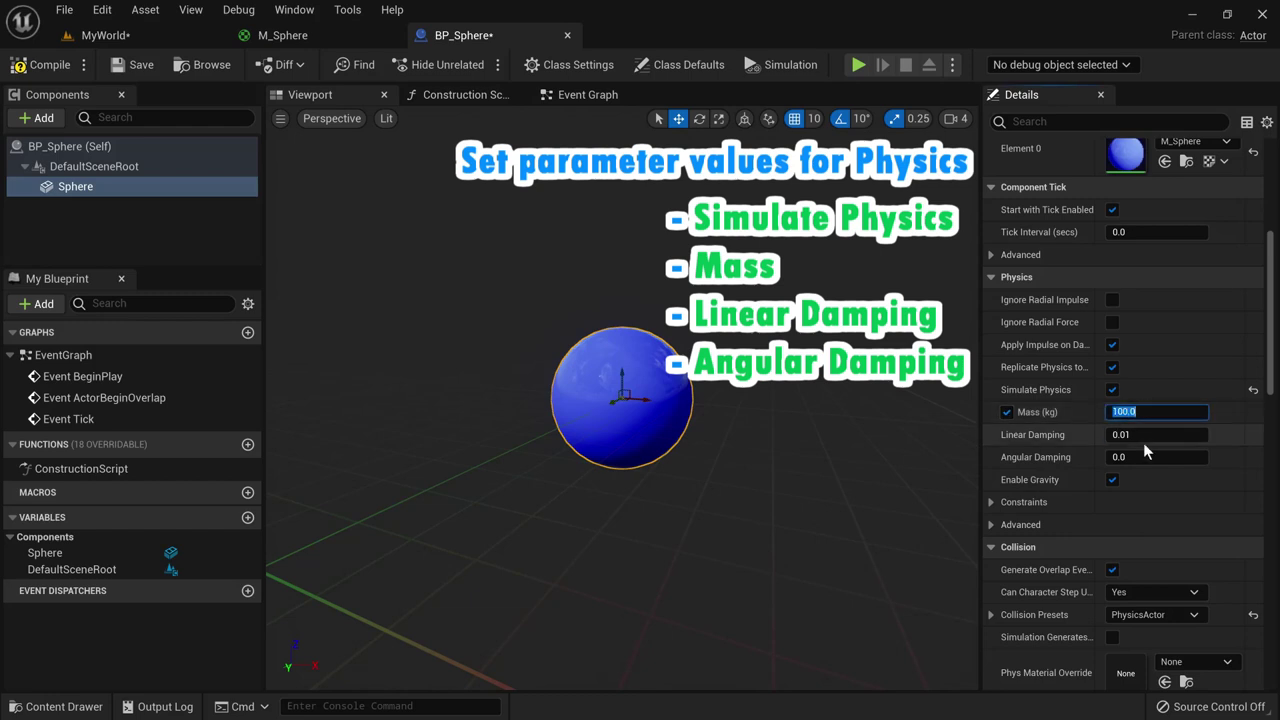
type("400")
left_click(1143, 440)
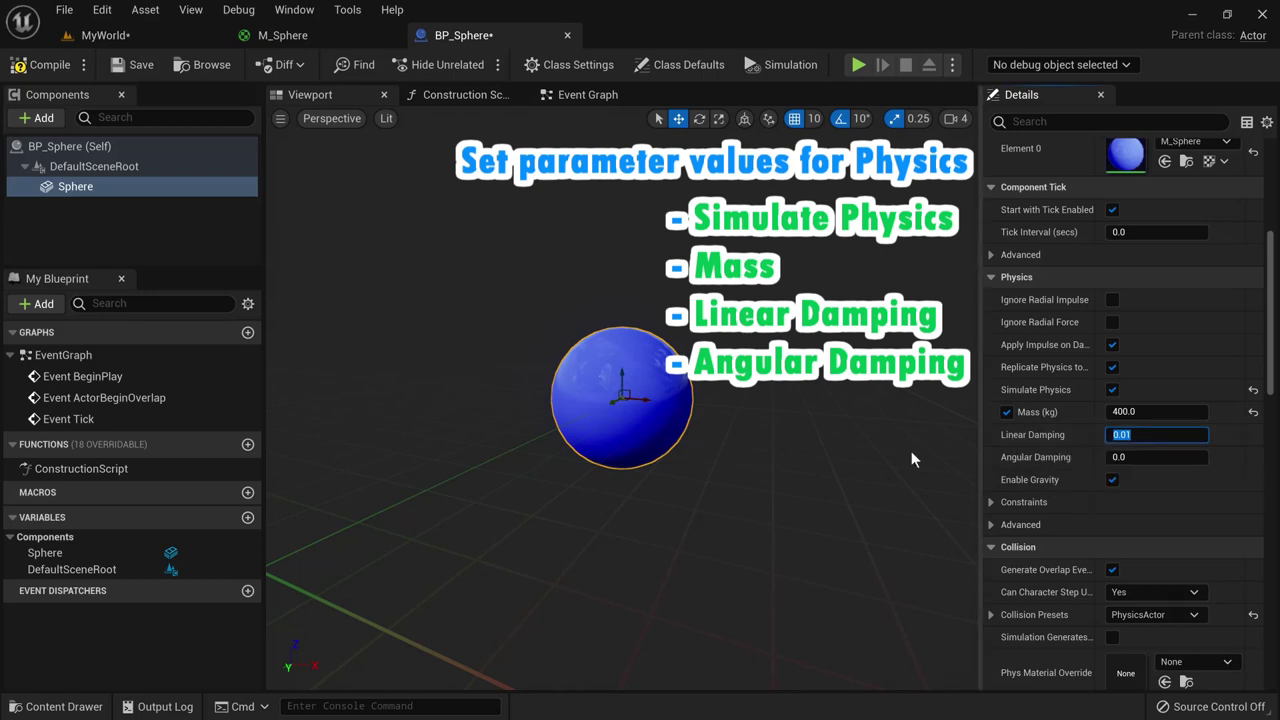
type(".1")
key("Tab")
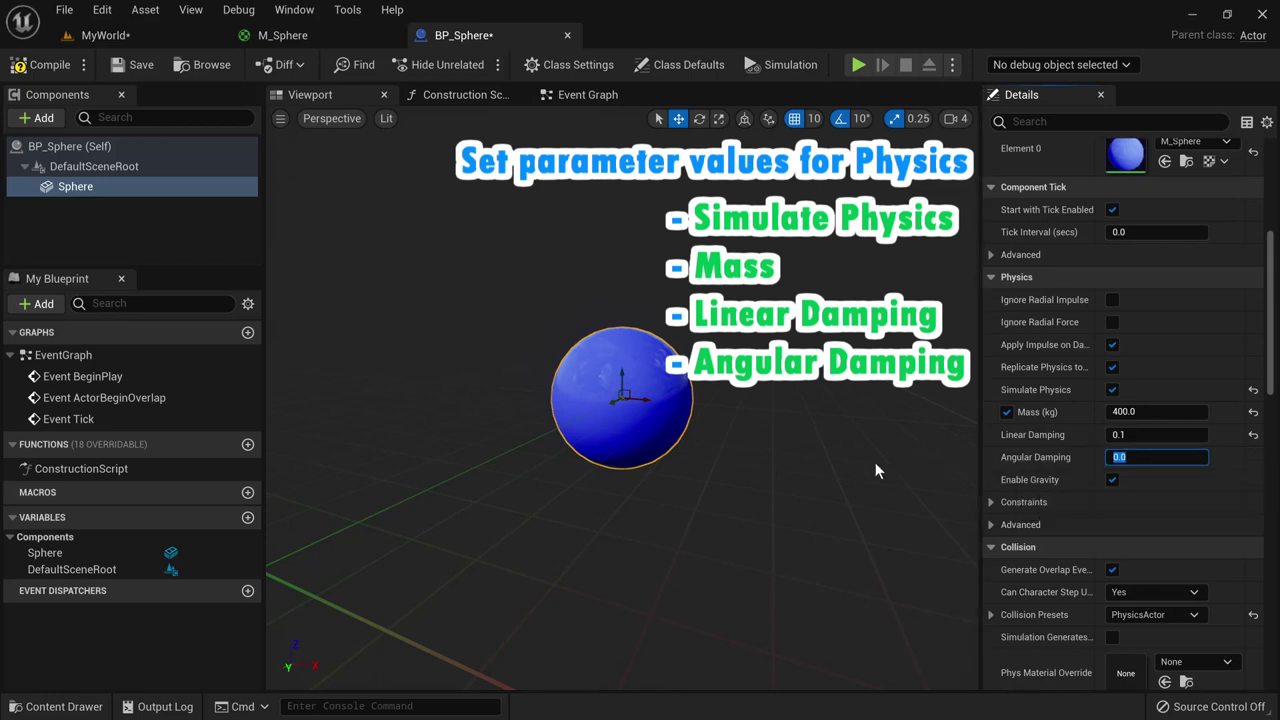
type(".1")
key("Return")
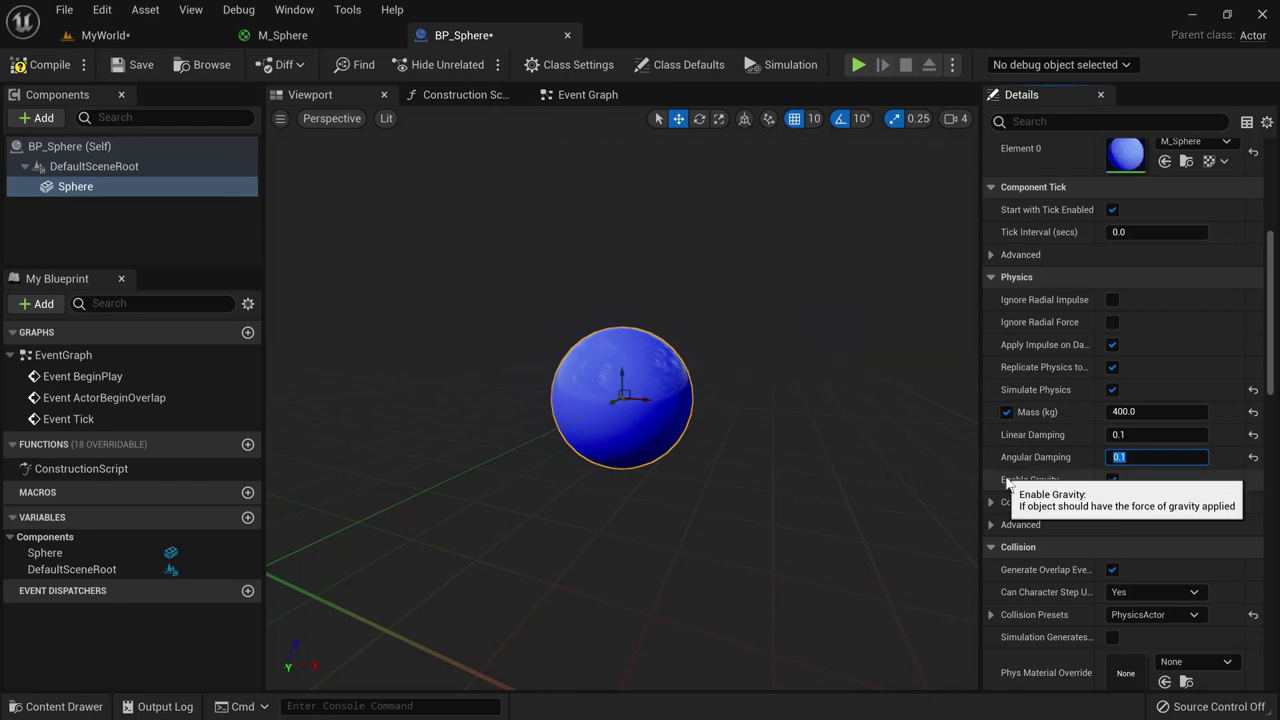
left_click(822, 432)
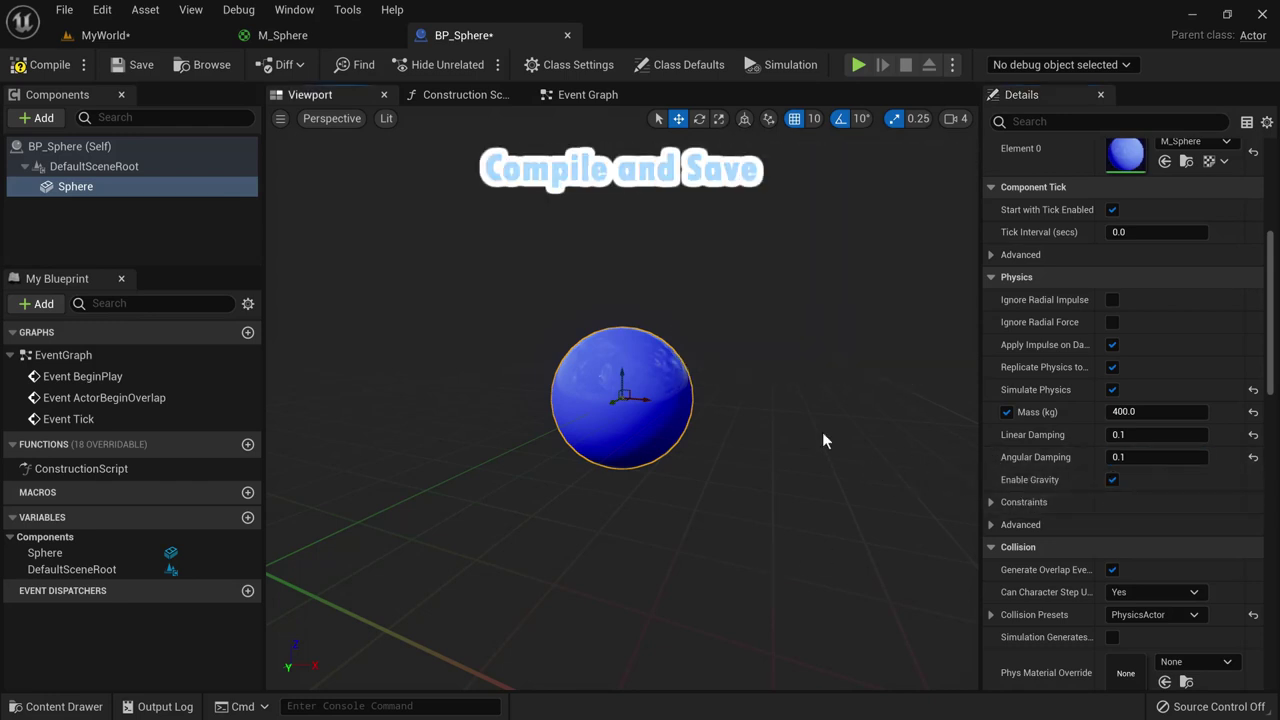
Step: Compile and save the BP_Sphere blueprint
left_click(40, 63)
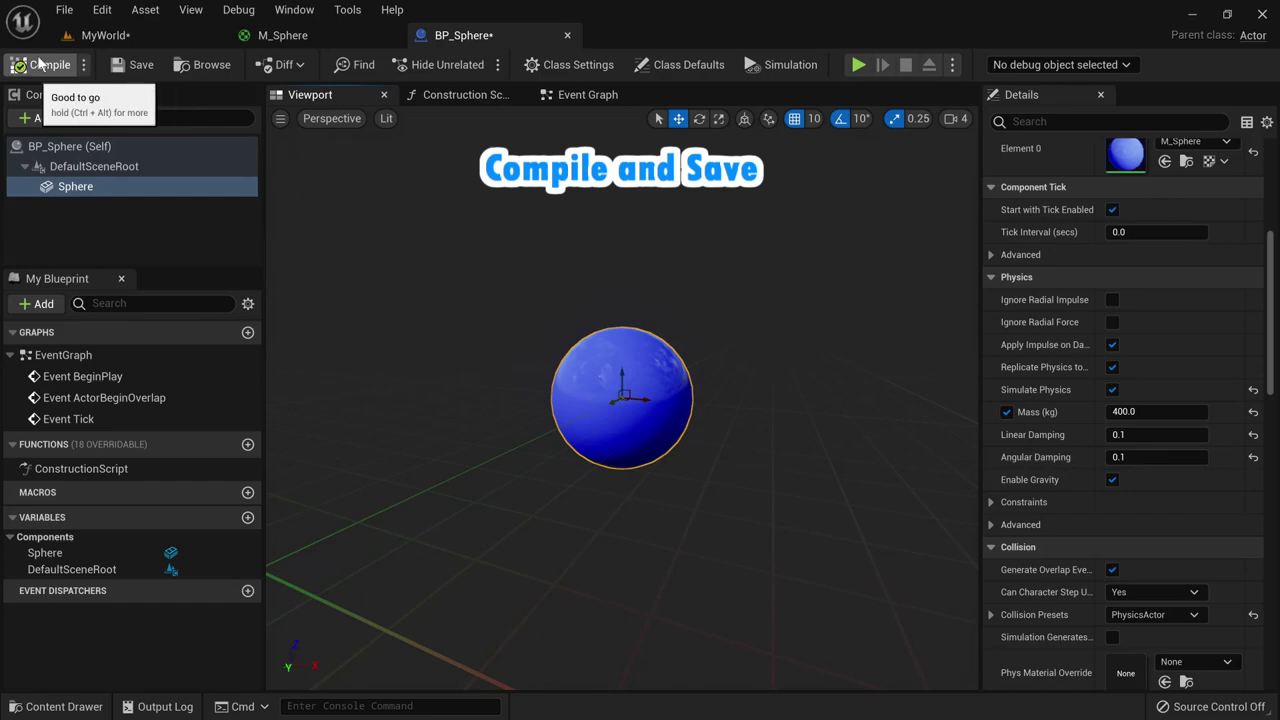
left_click(137, 64)
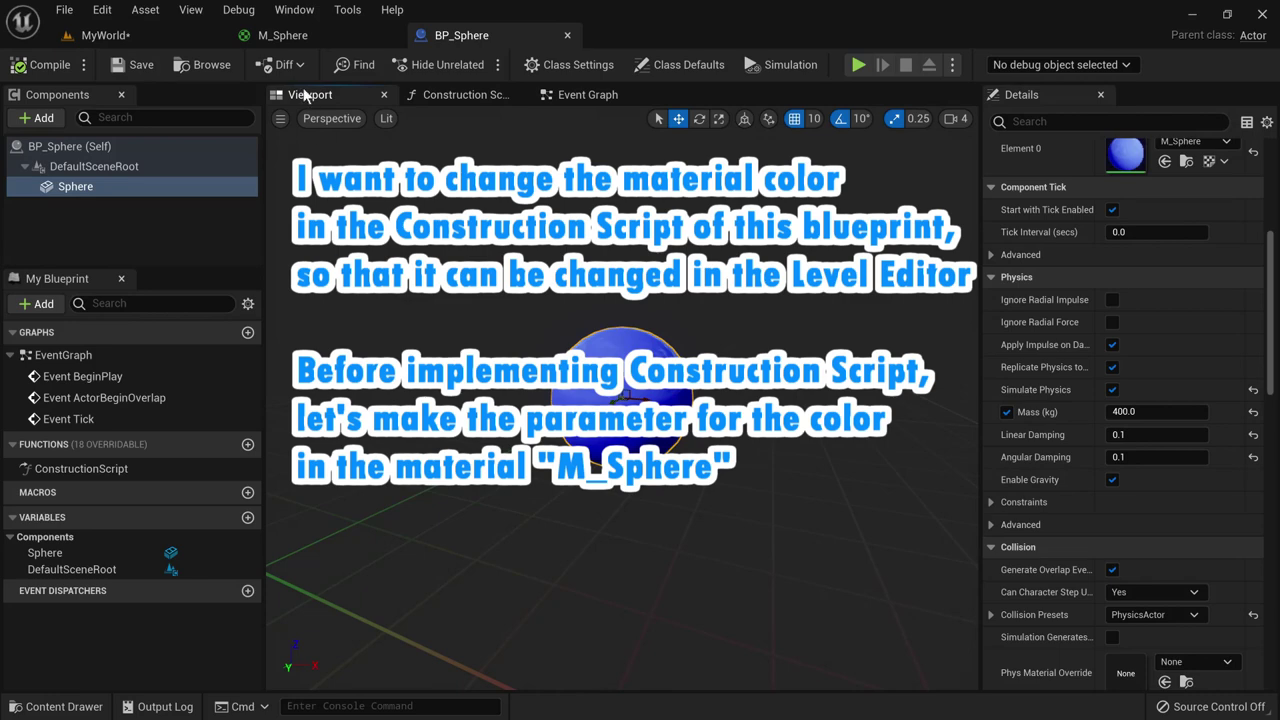
left_click(309, 37)
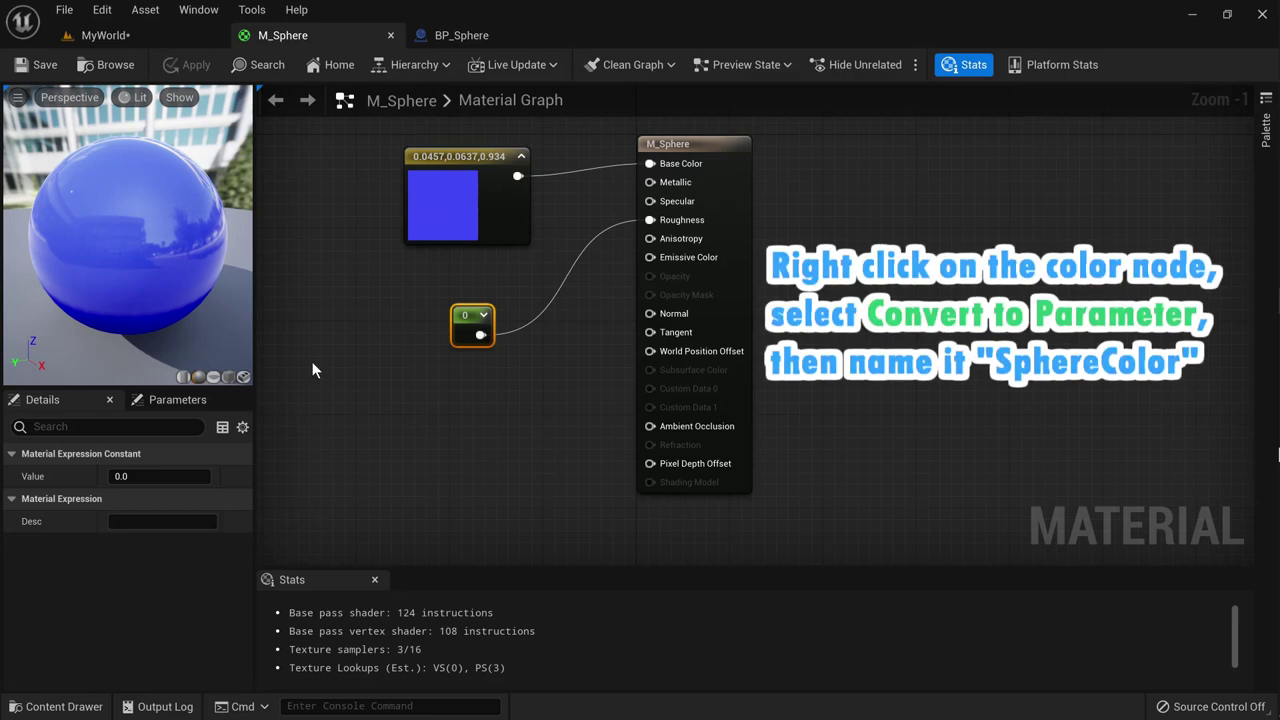
Step: Convert M_Sphere's blue colour node into a vector parameter named SphereColor
right_click(441, 157)
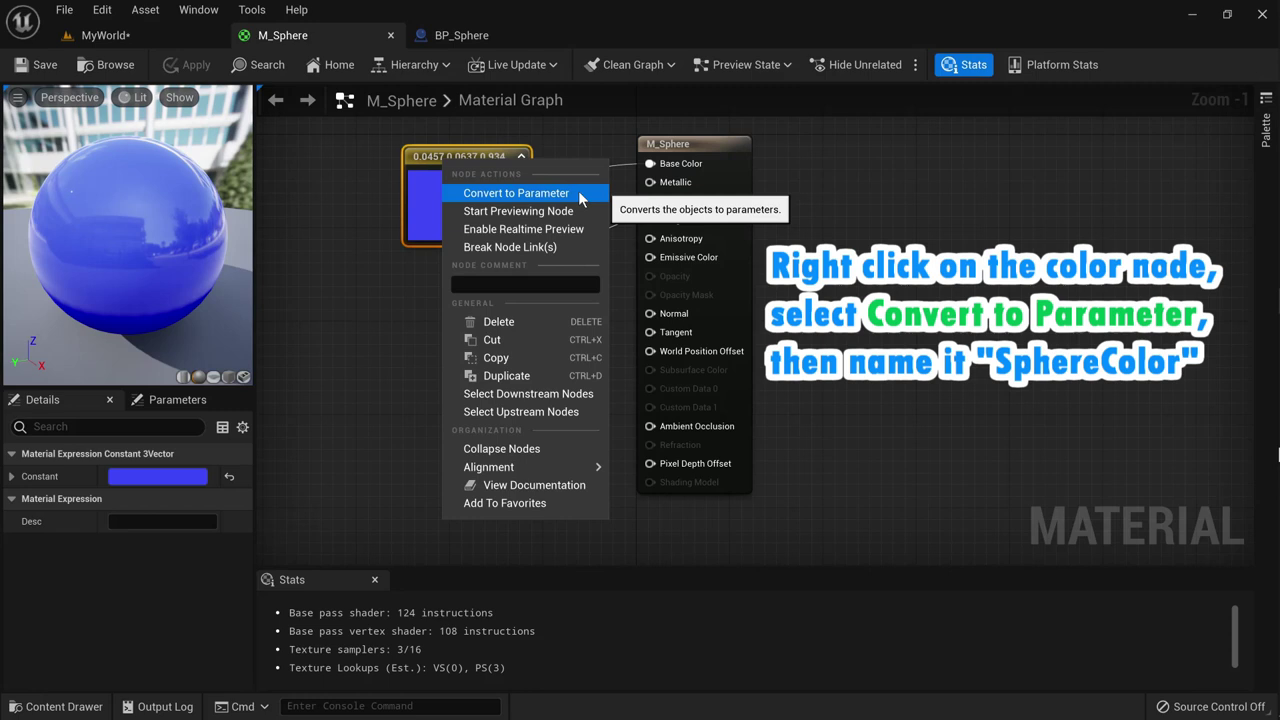
left_click(580, 197)
type("Sphere")
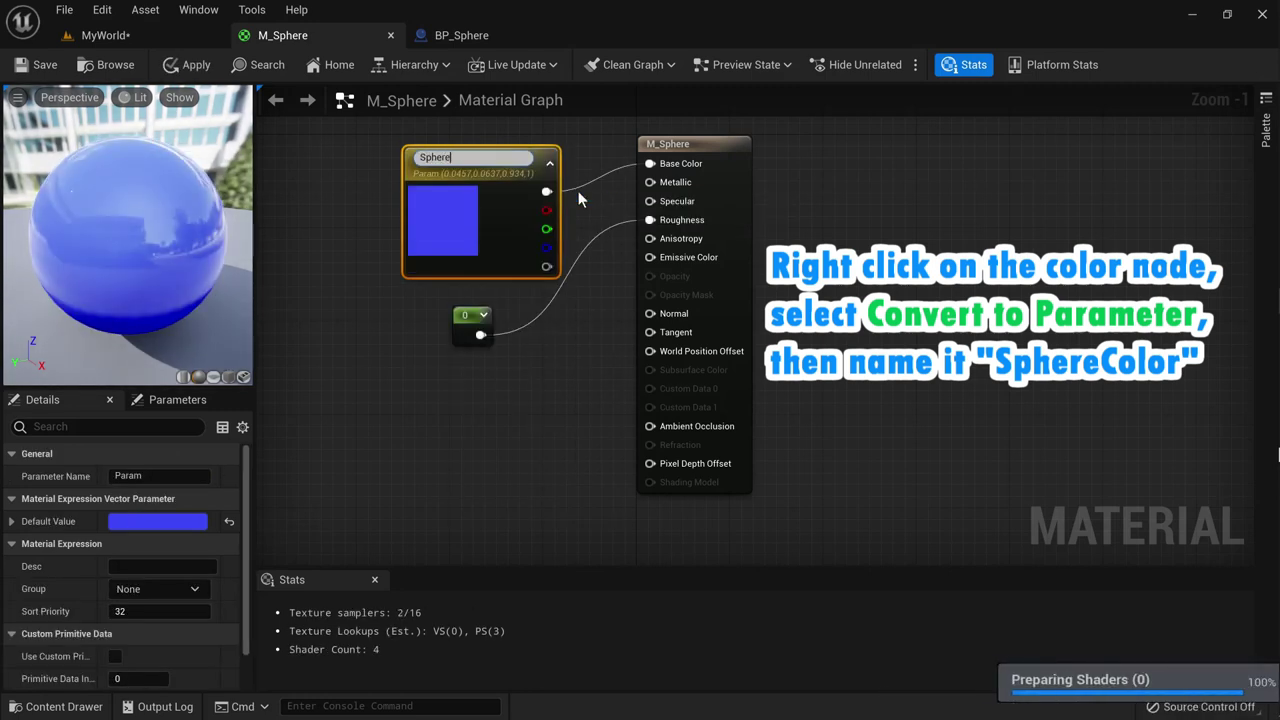
type("Color")
key("Return")
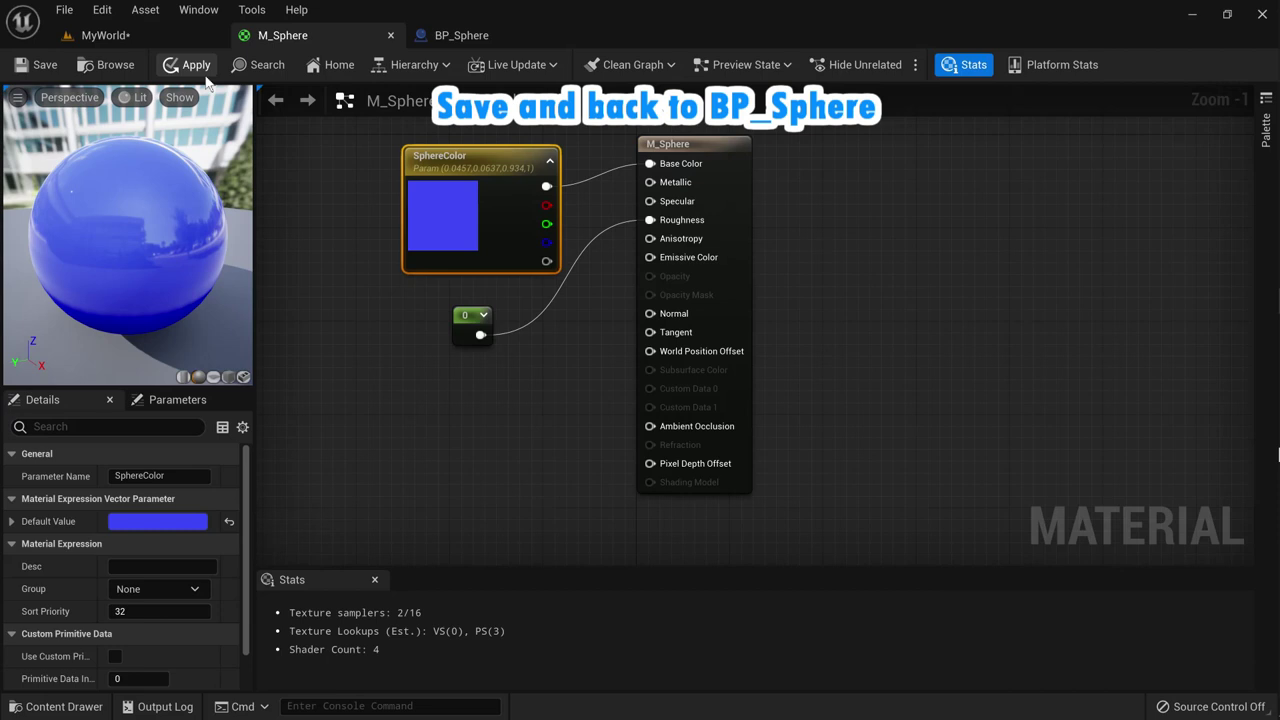
Step: Save M_Sphere and return to BP_Sphere's Construction Script graph
left_click(31, 77)
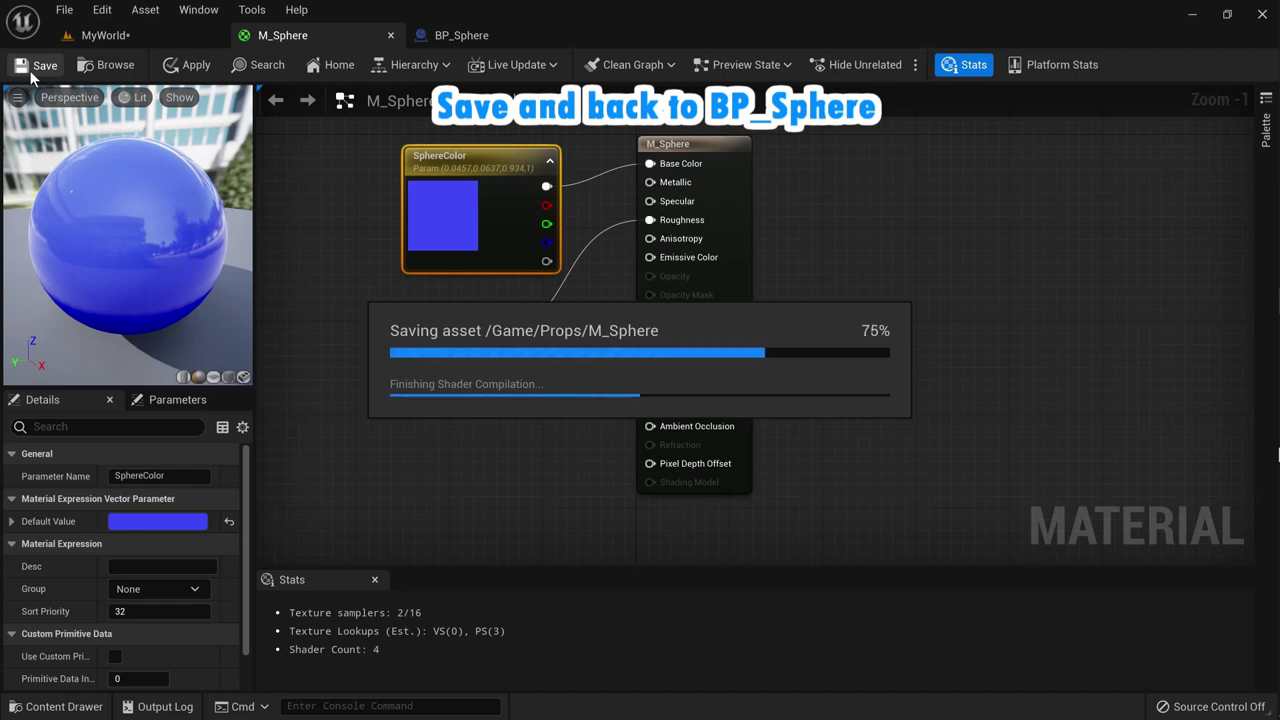
left_click(428, 40)
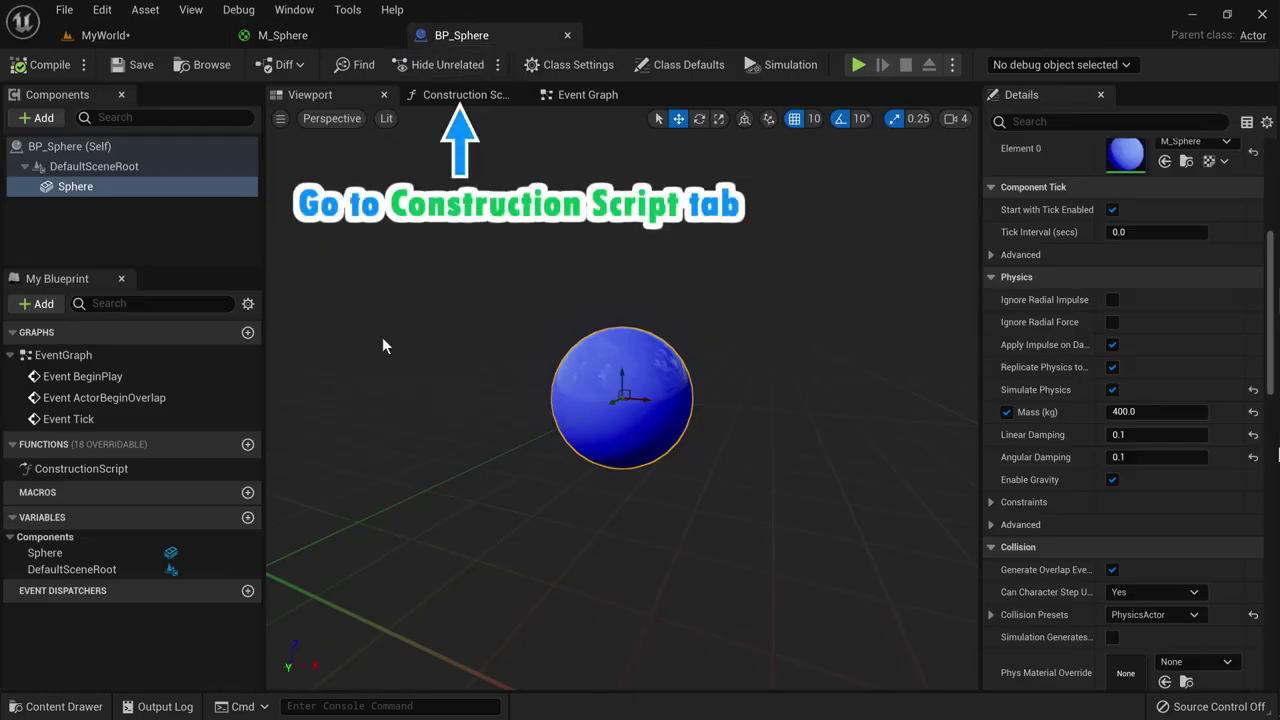
left_click(478, 98)
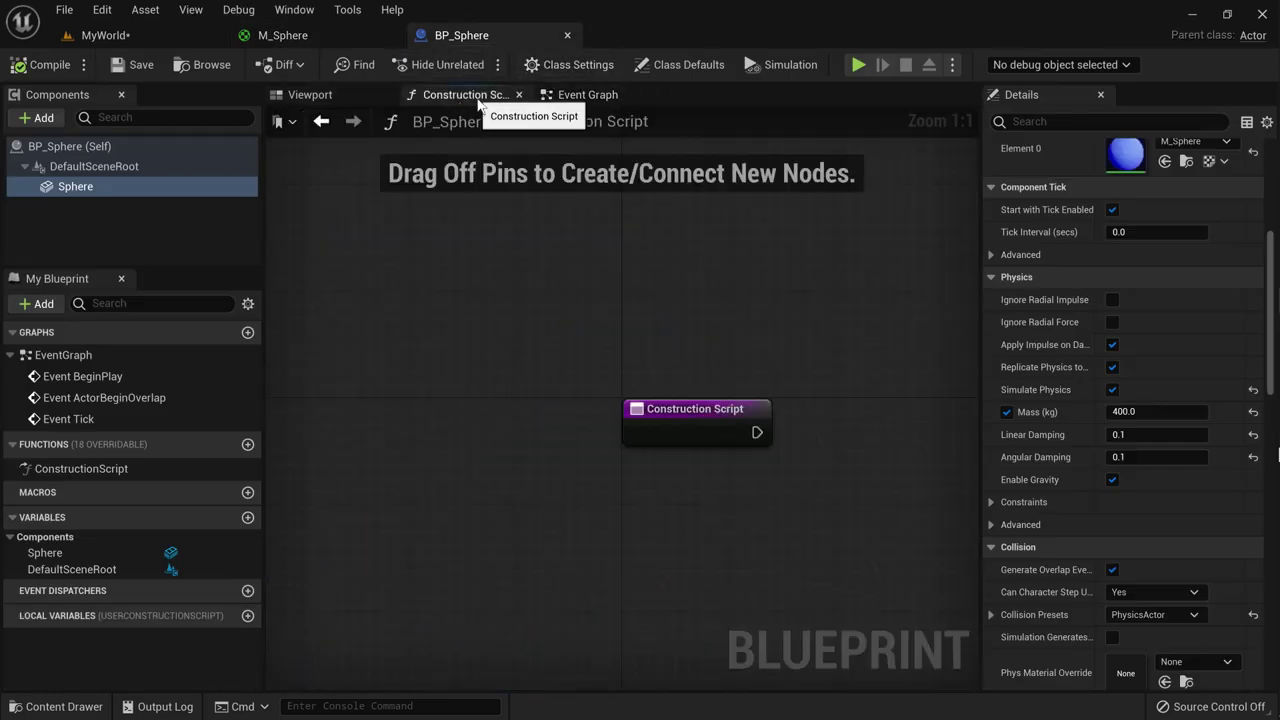
Step: Connect a Create Dynamic Material Instance node for Sphere to the Construction Script and arrange it
left_click(490, 364)
left_click_drag(705, 410, 508, 303)
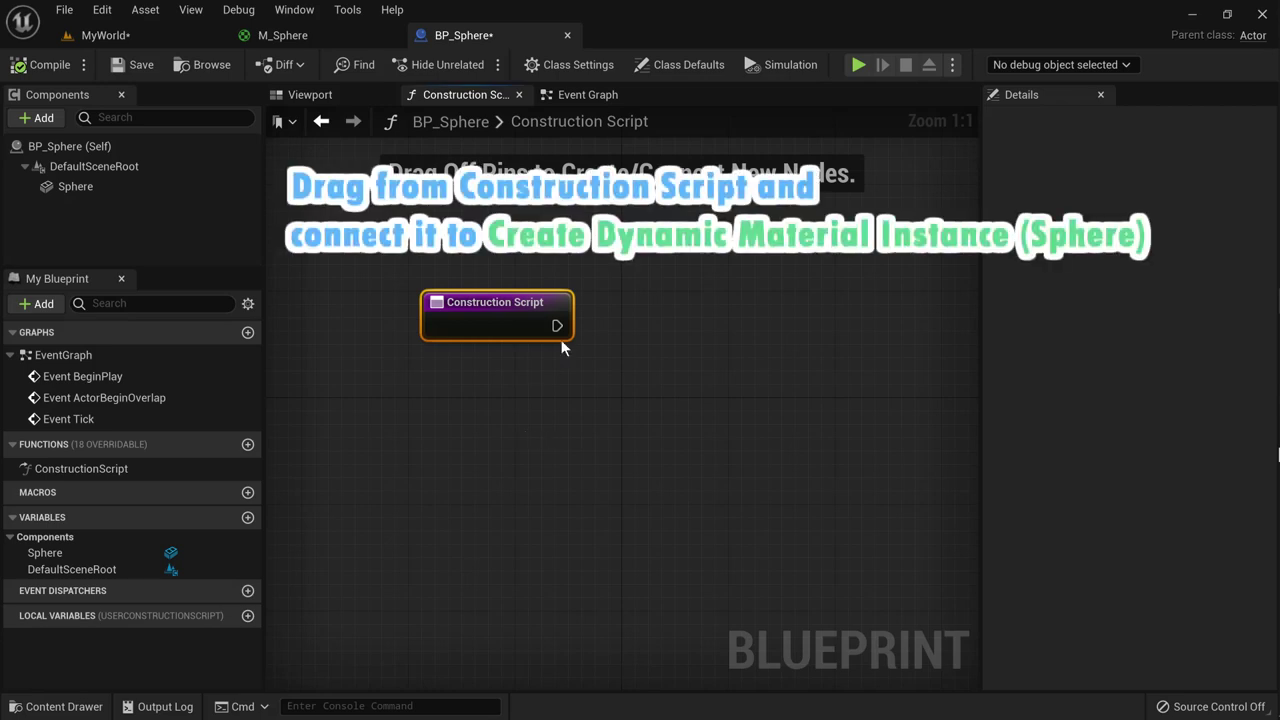
left_click_drag(557, 325, 610, 336)
type("create dy")
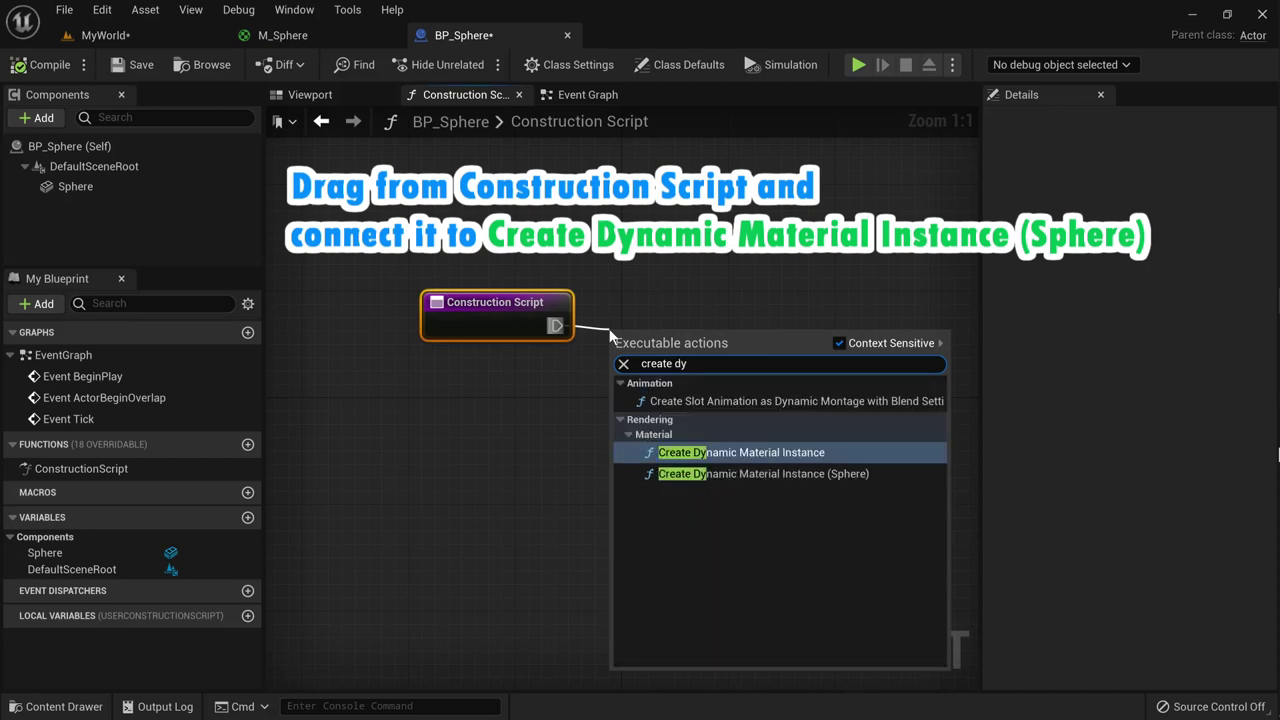
left_click(735, 474)
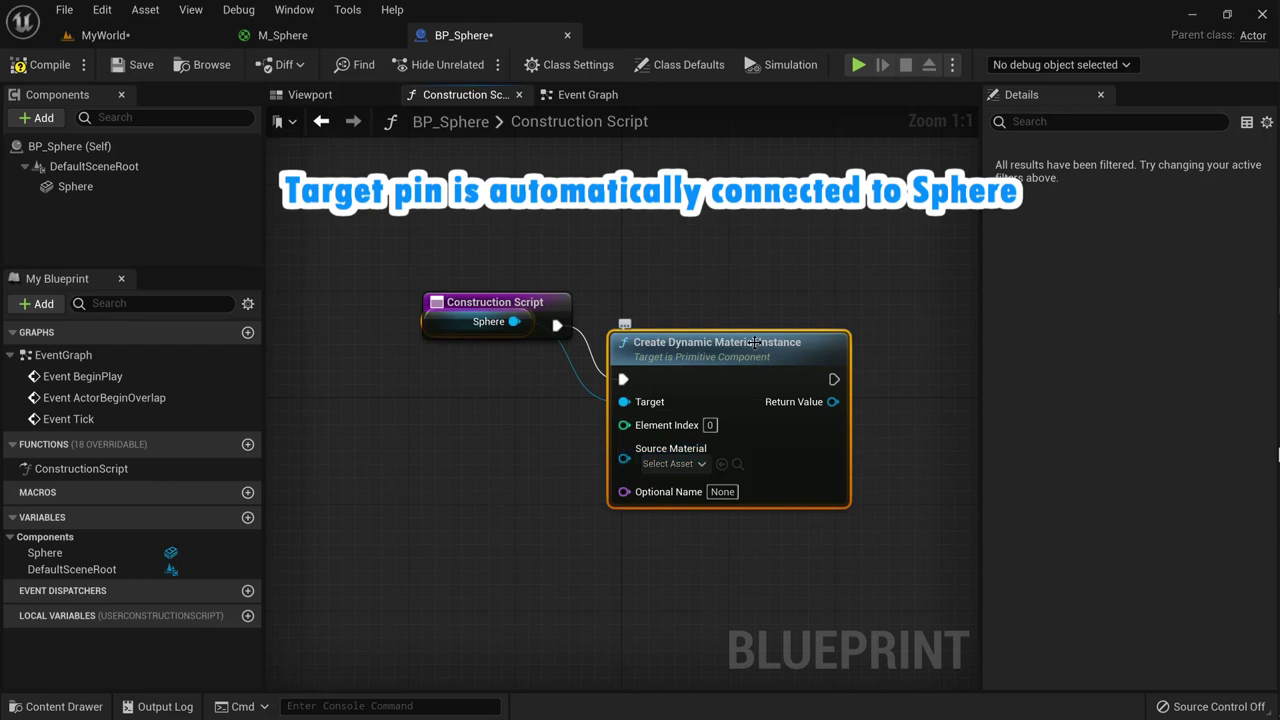
left_click_drag(755, 342, 782, 275)
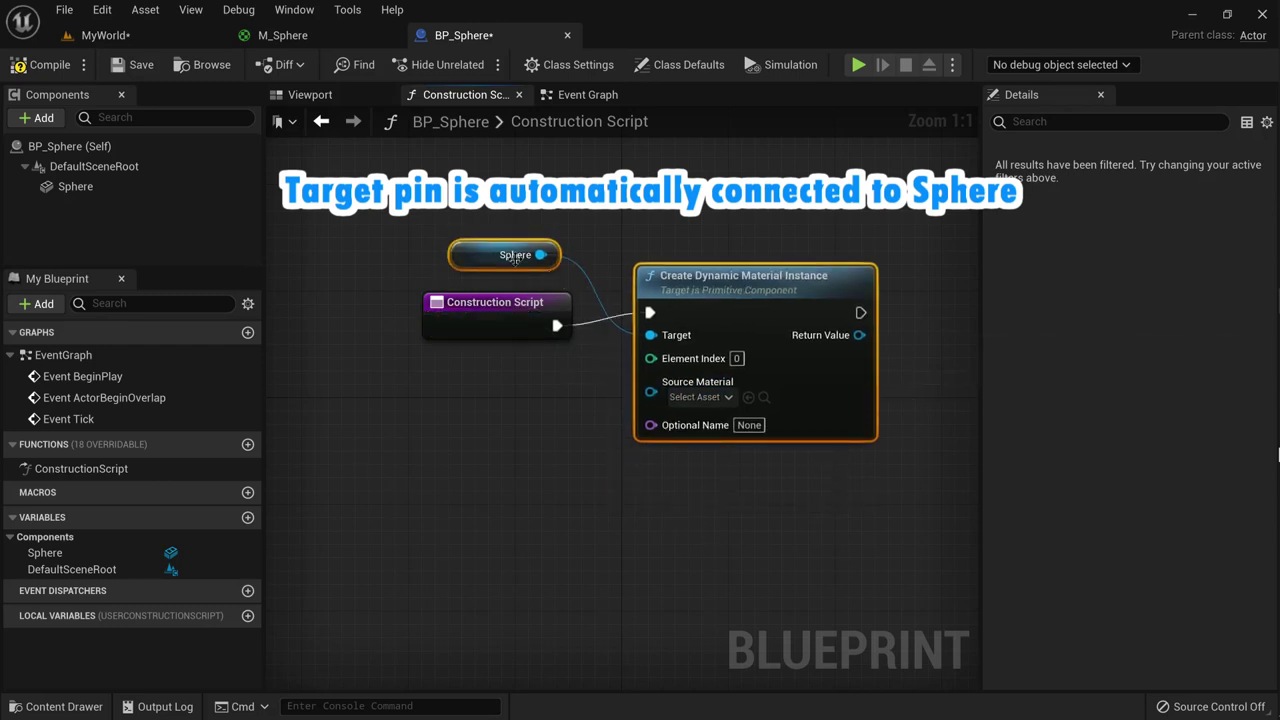
left_click_drag(515, 258, 514, 361)
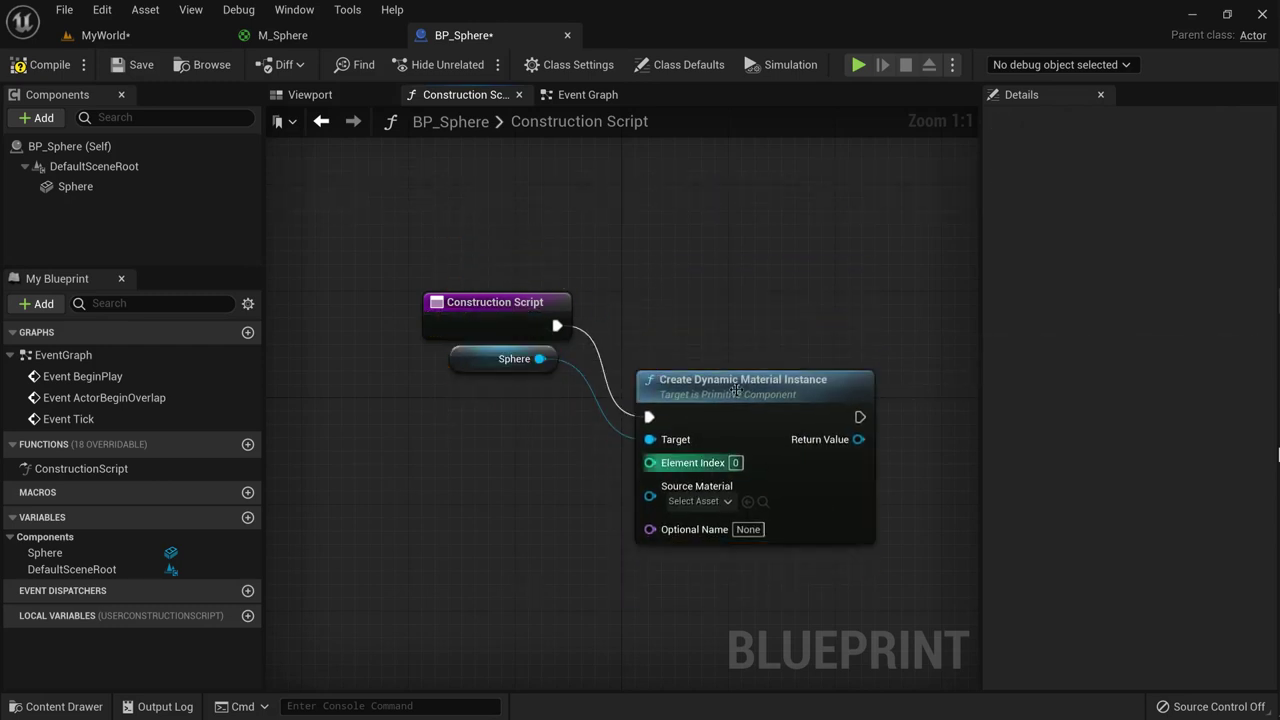
mouse_move(735, 391)
left_mouse_down()
mouse_move(721, 311)
mouse_move(757, 287)
left_mouse_up()
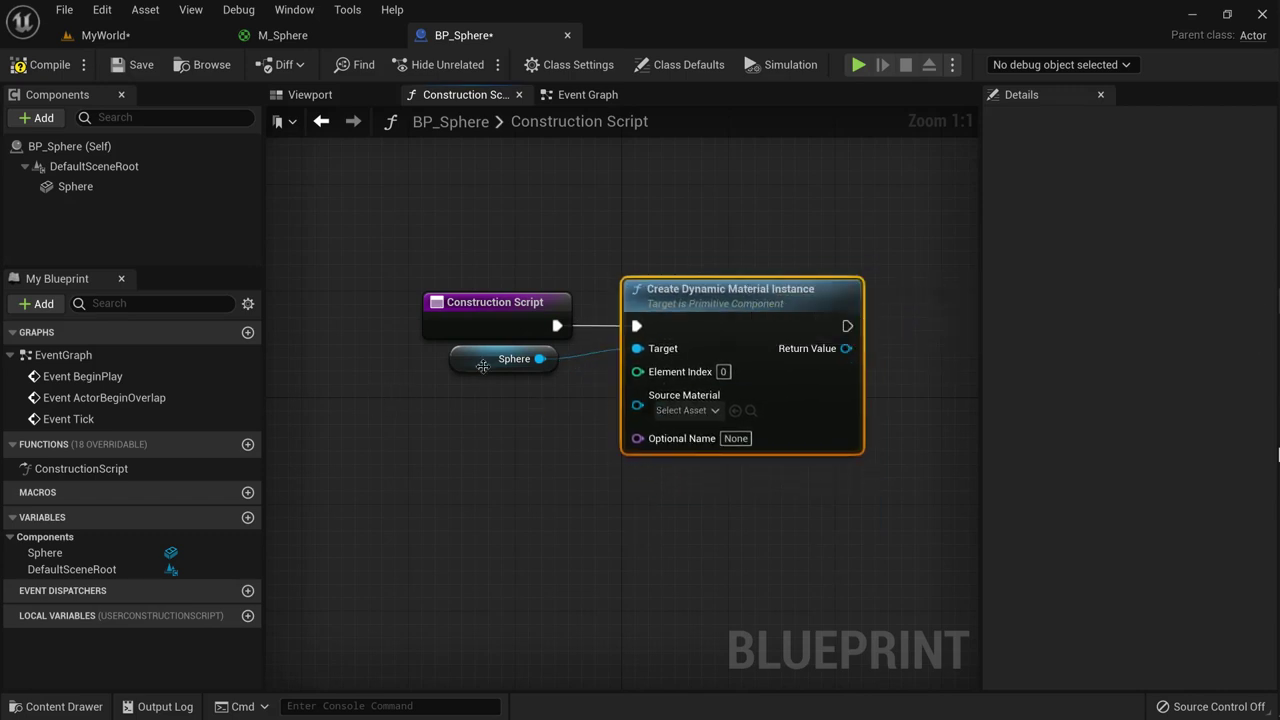
left_click_drag(482, 366, 482, 380)
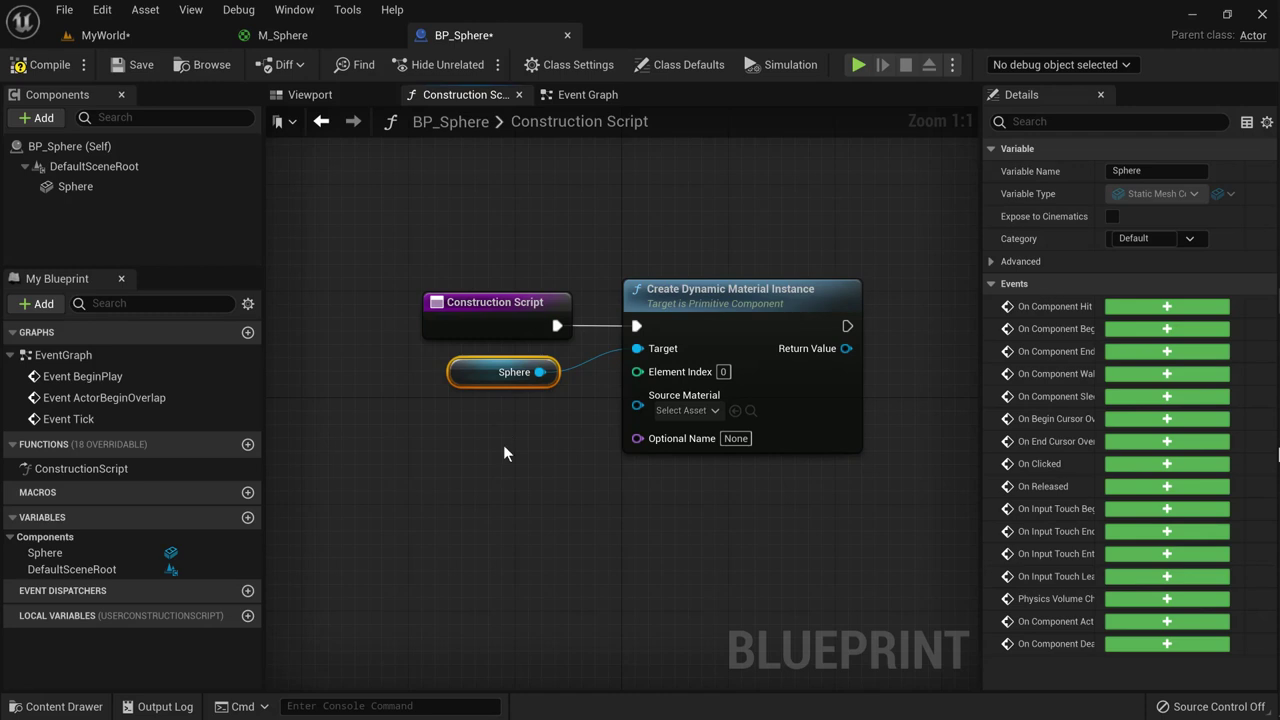
Step: Add a Set Vector Parameter Value node fed by the dynamic material's Return Value
right_click_drag(819, 534, 643, 480)
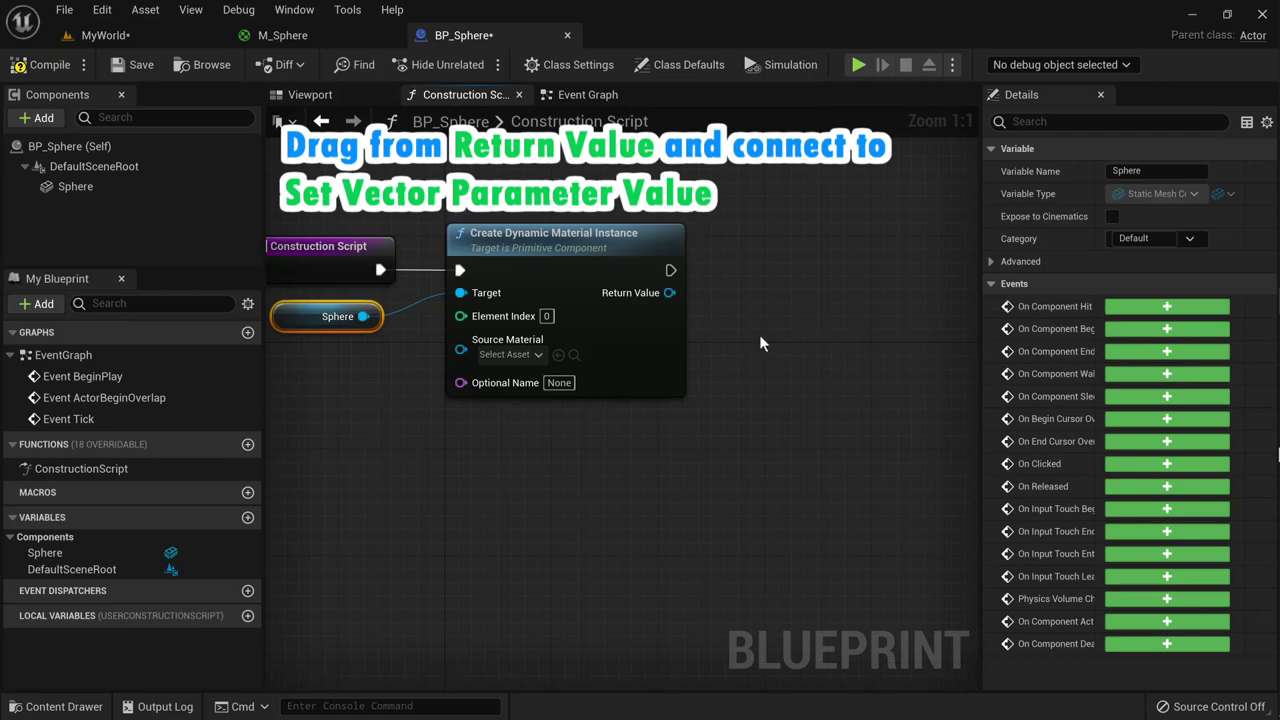
left_click_drag(670, 293, 724, 298)
type("set ve")
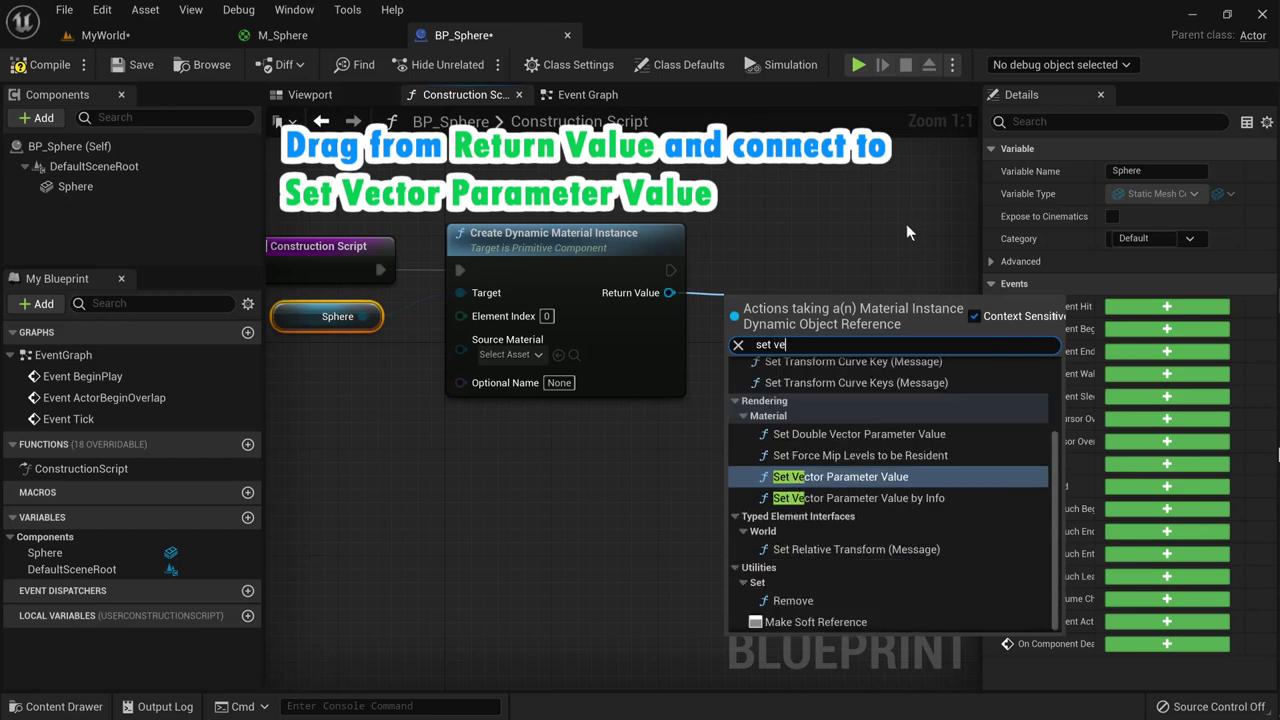
type("c")
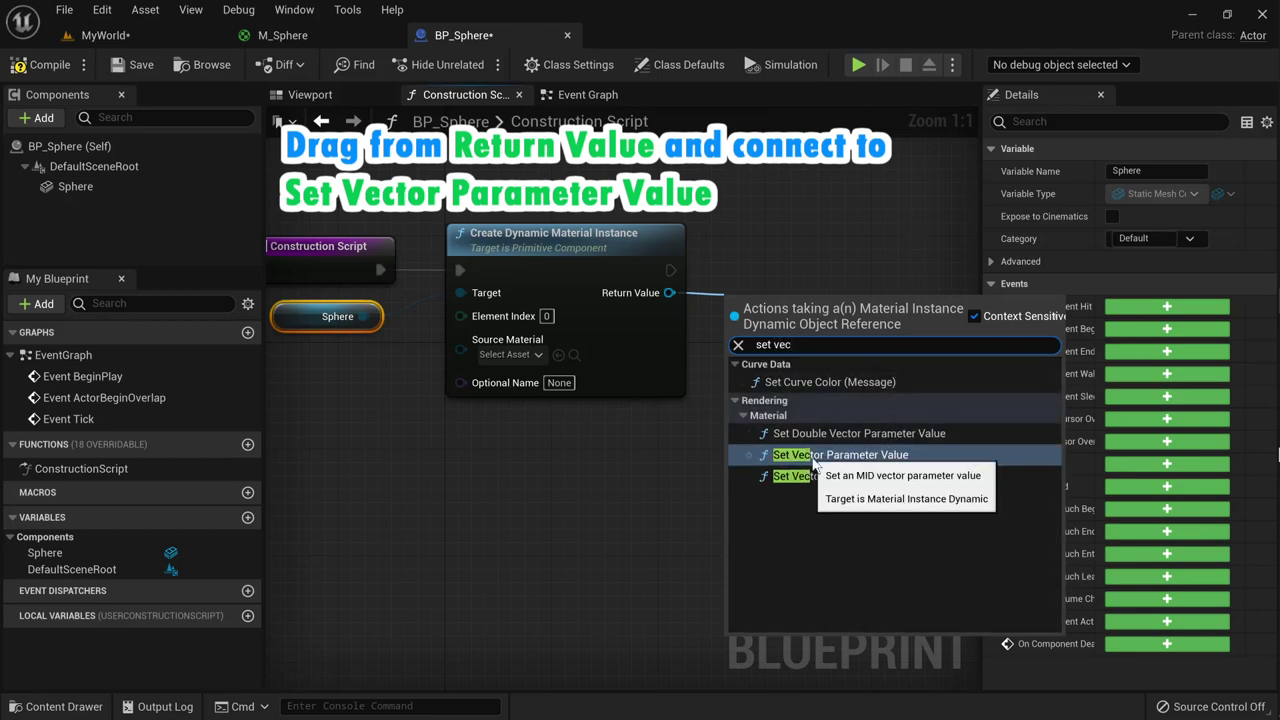
left_click(846, 455)
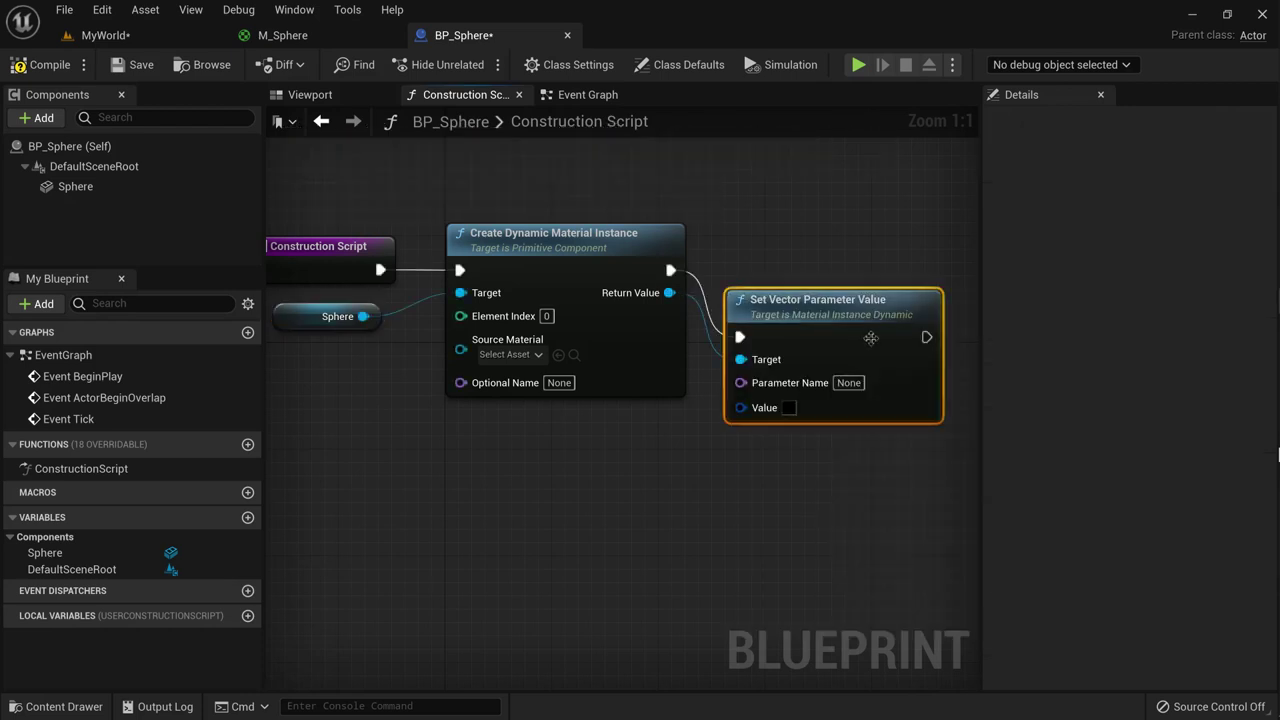
Step: Align the Set Vector Parameter Value node and set its Parameter Name to SphereColor
left_click_drag(866, 311, 880, 258)
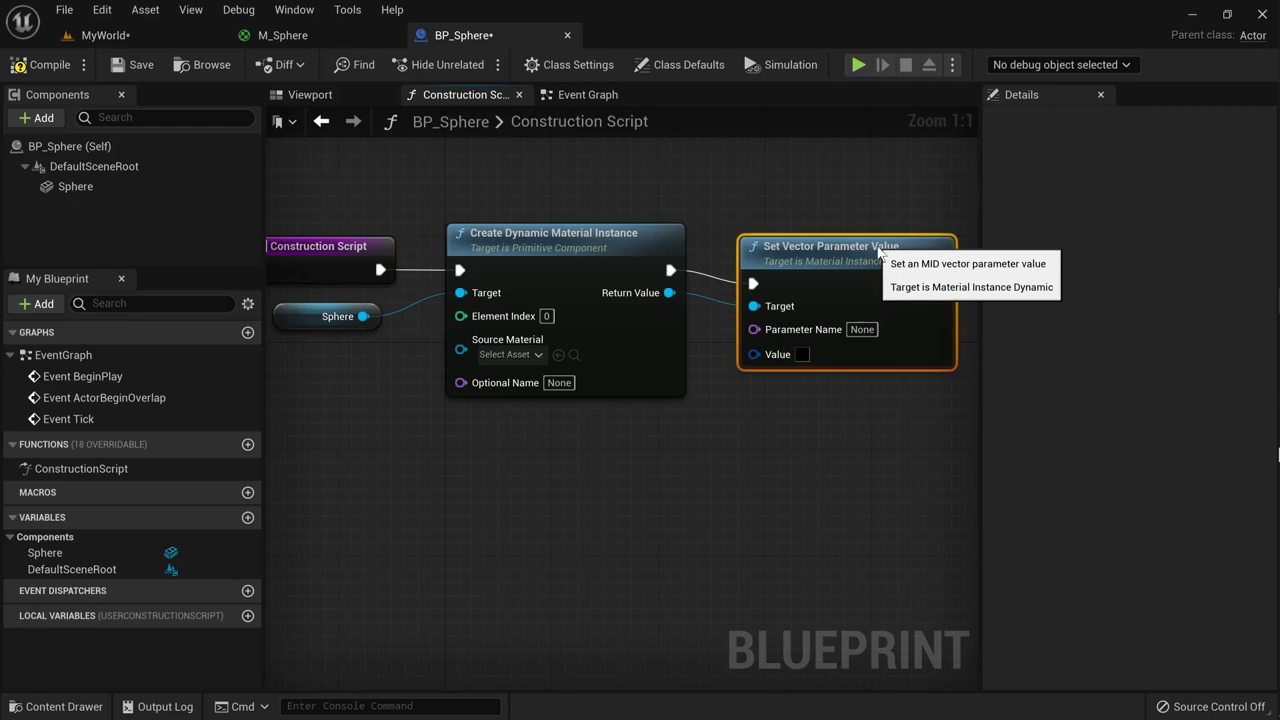
left_click_drag(880, 253, 880, 240)
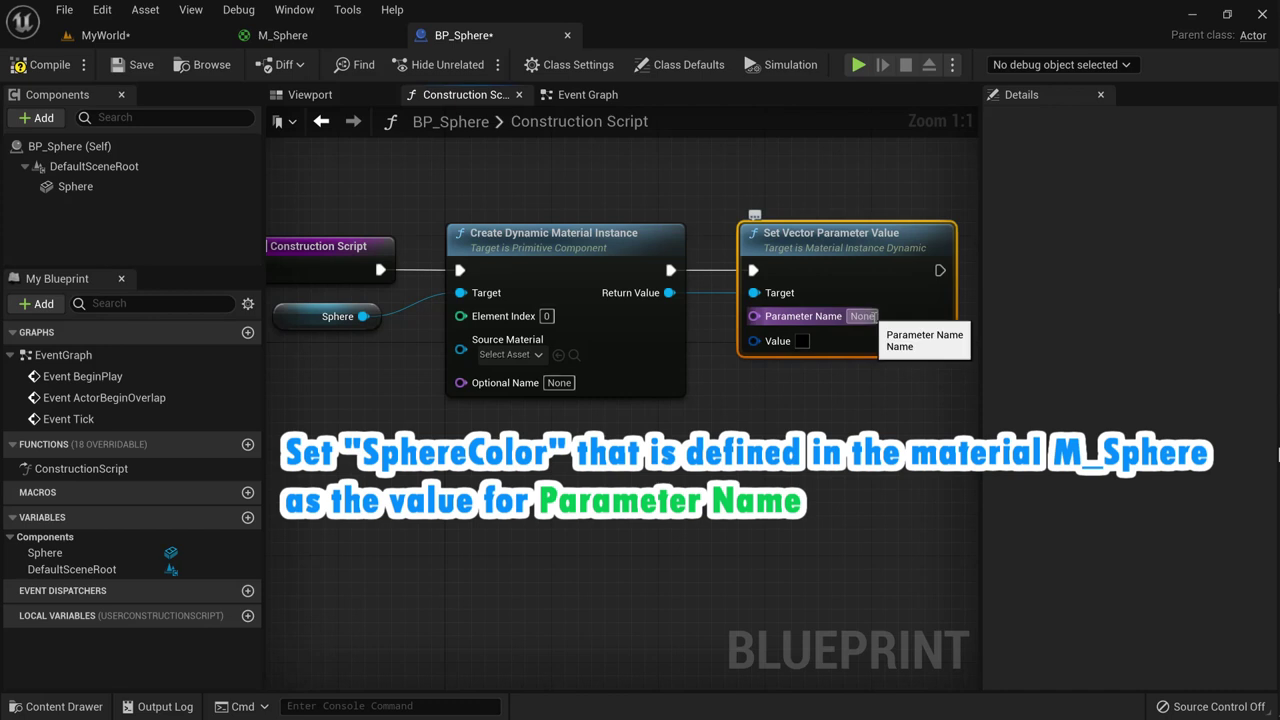
left_click(862, 316)
type("Sph")
key("BackSpace")
key("BackSpace")
type("phereColor")
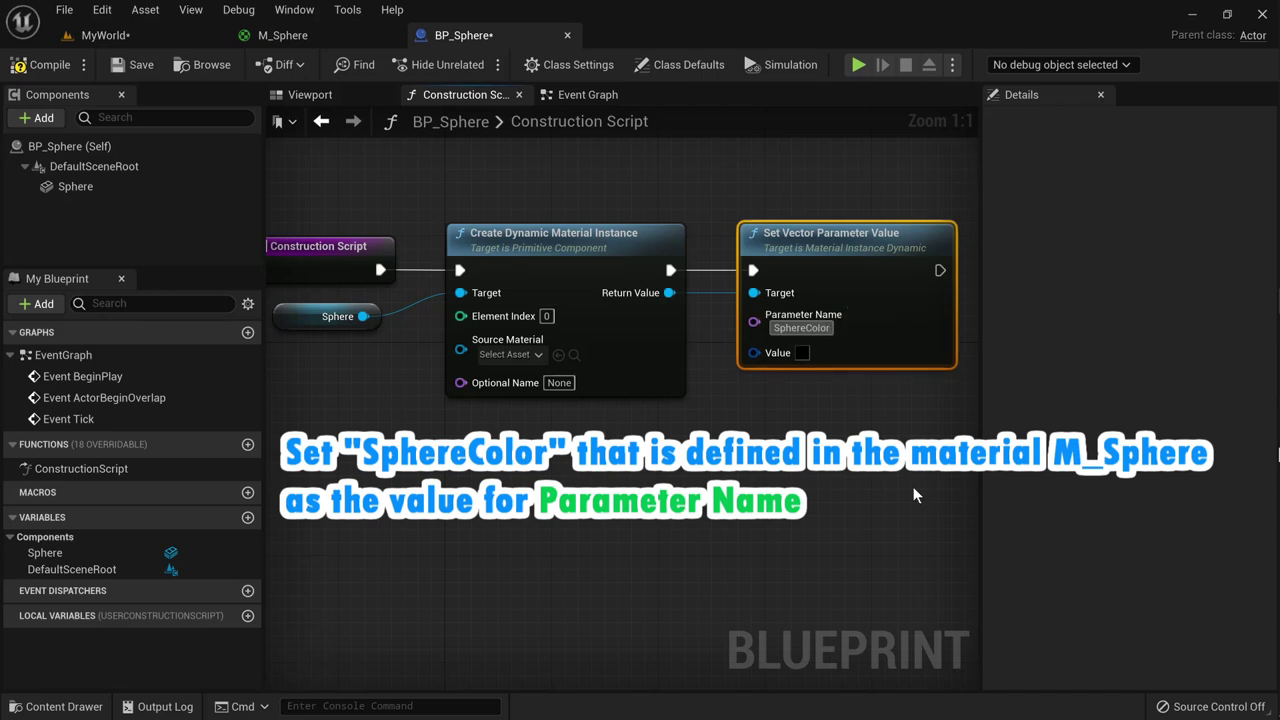
key("Return")
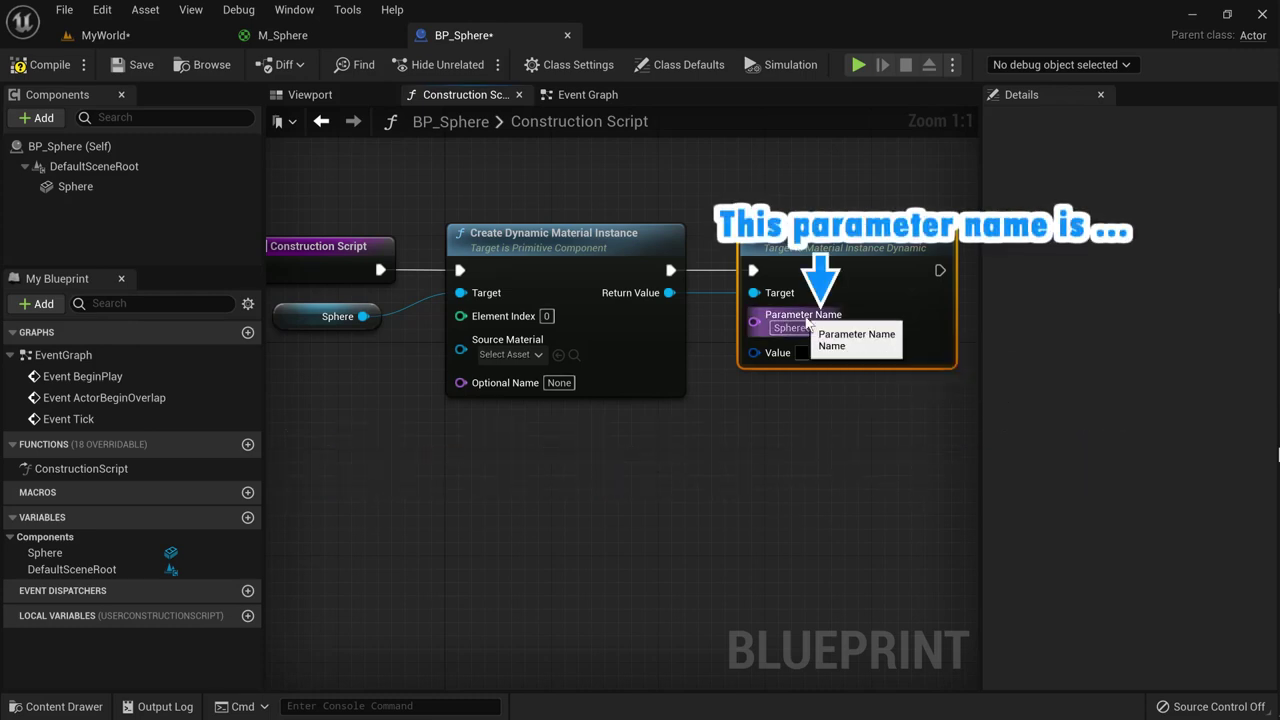
Step: Check the parameter name against M_Sphere, then drag out from the Value colour input
left_click(299, 41)
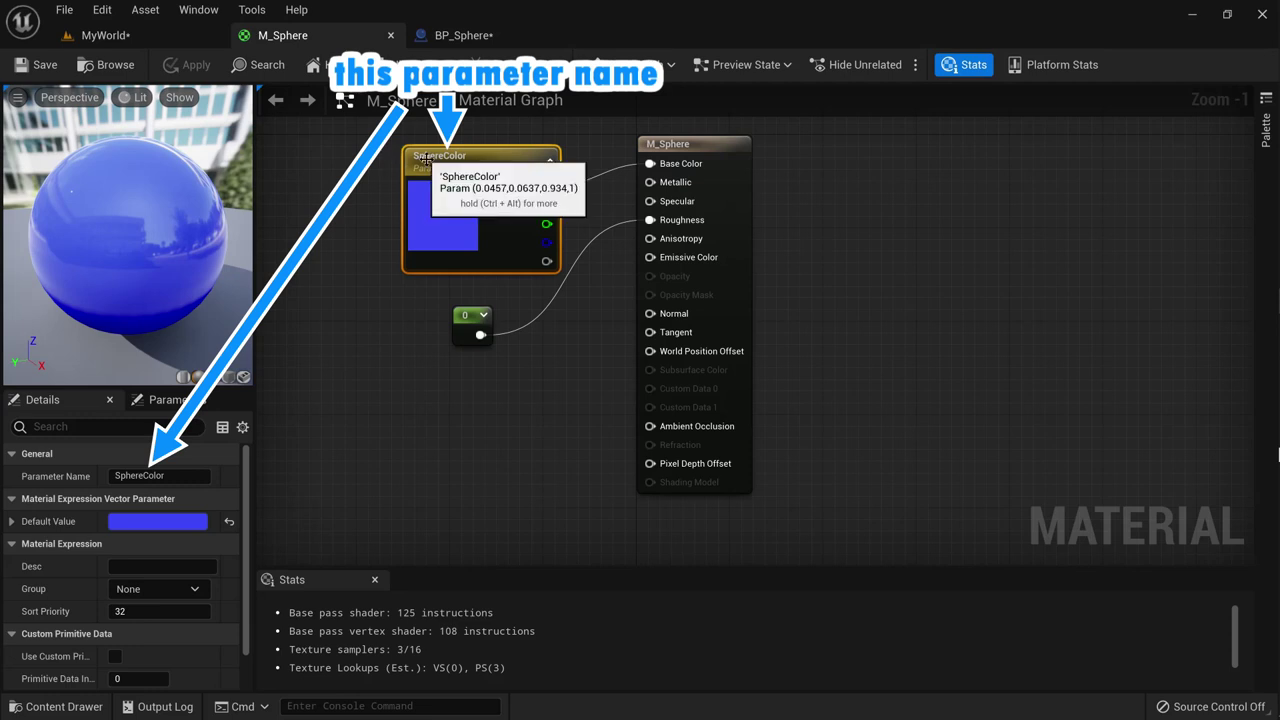
left_click(460, 35)
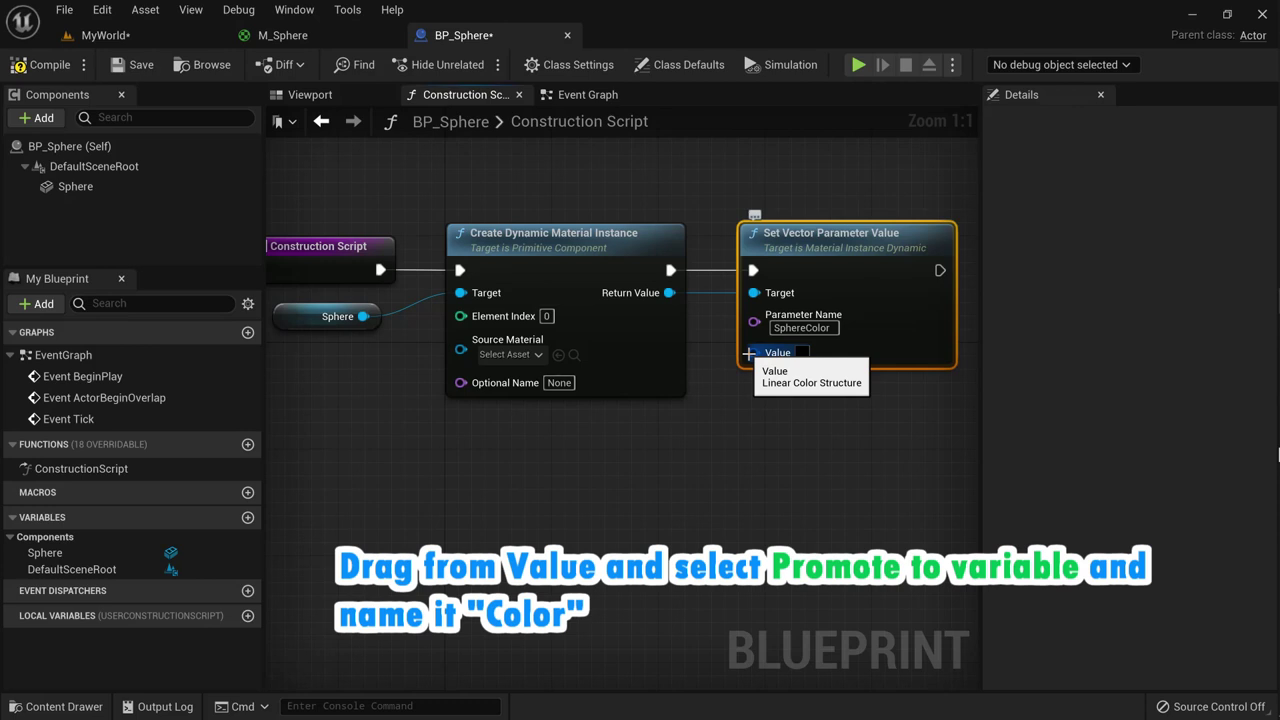
left_click_drag(749, 353, 659, 476)
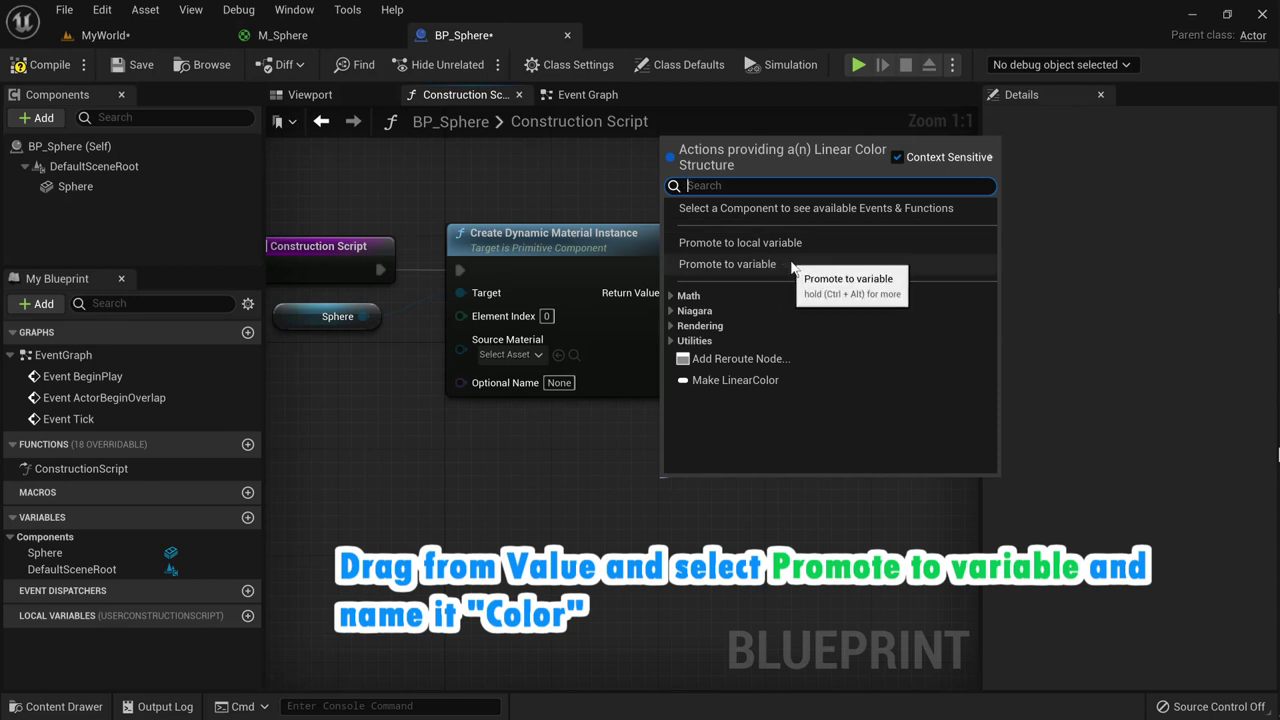
Step: Promote the Value pin to an instance-editable Linear Color variable named Color
left_click(791, 266)
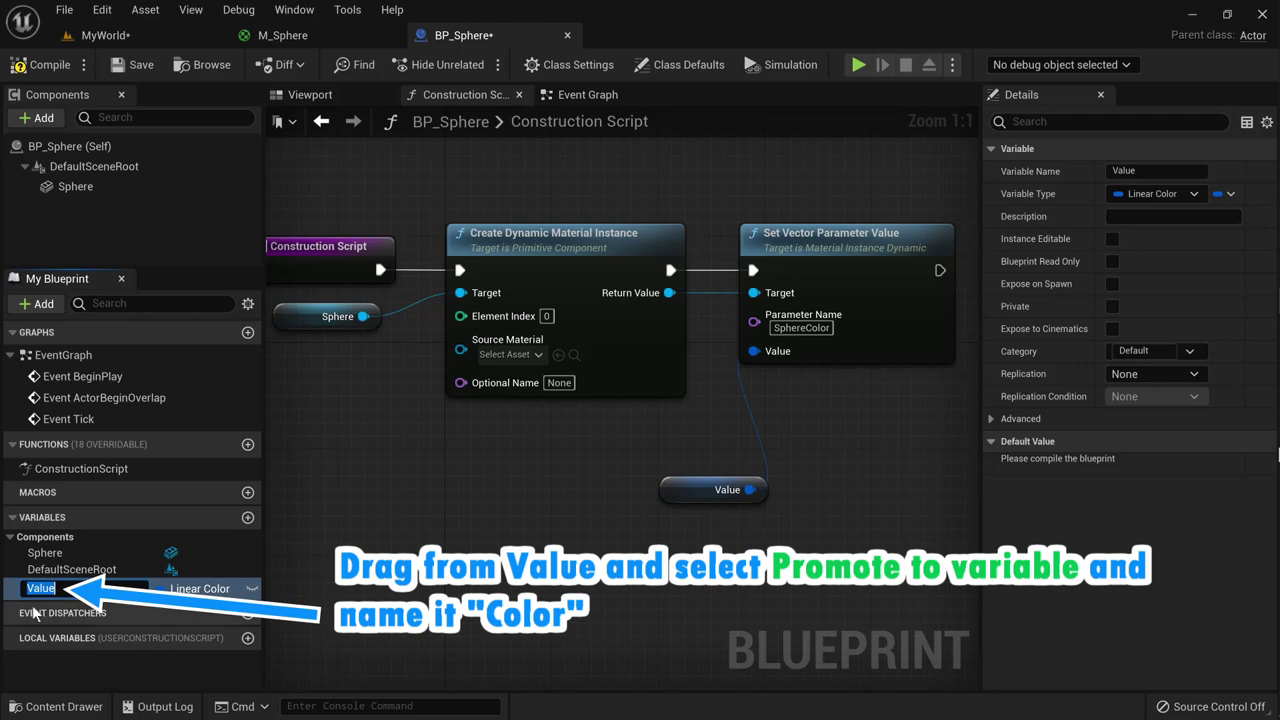
type("Color")
key("Return")
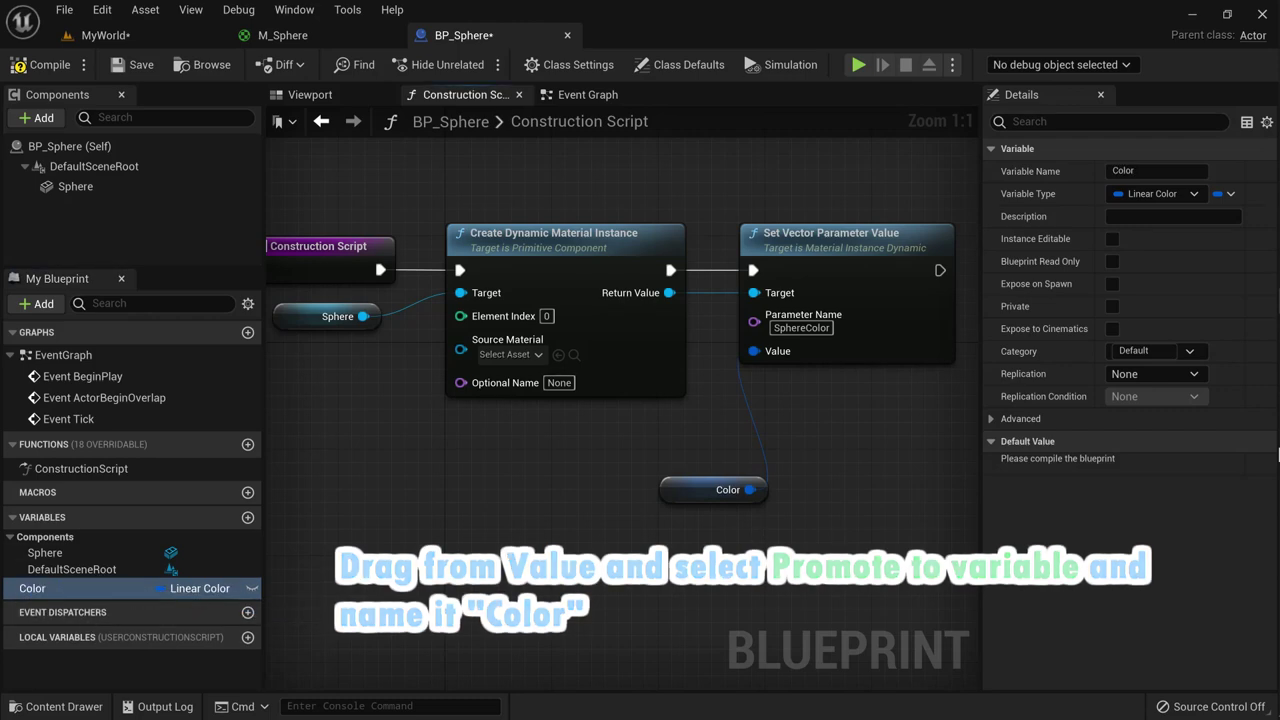
left_click(252, 590)
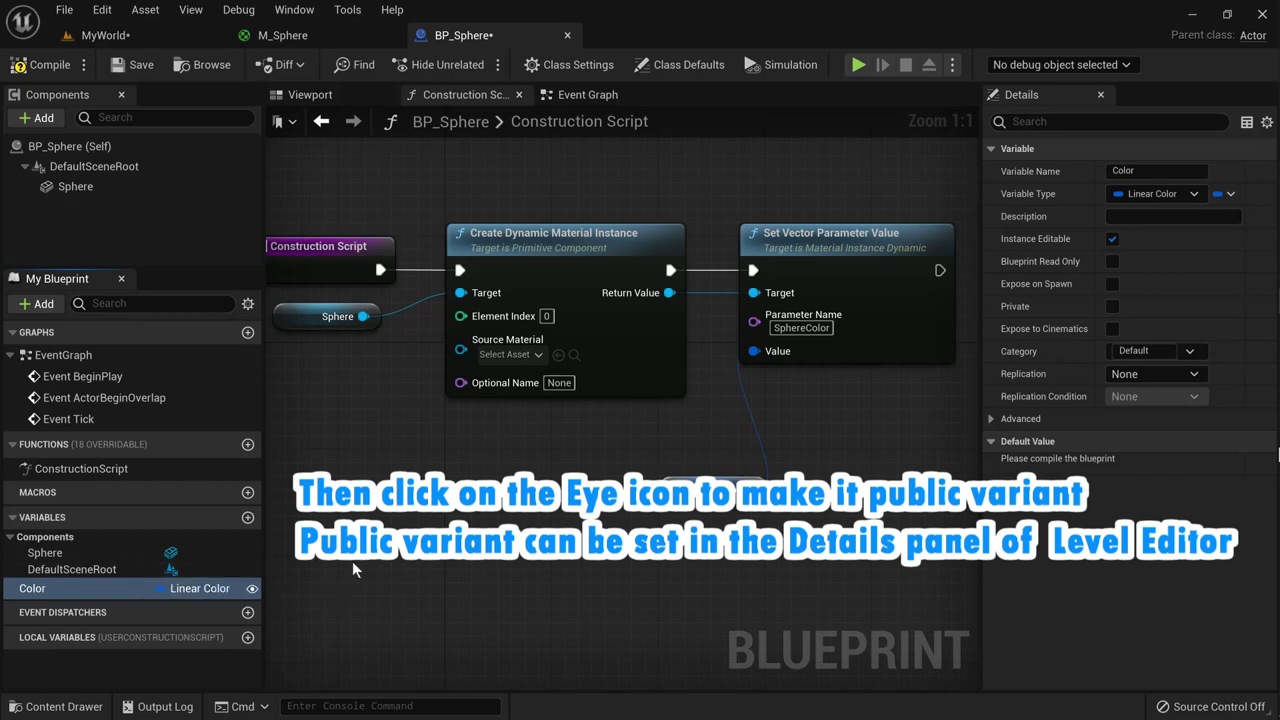
Step: Compile BP_Sphere and set the Color variable's default value to a bright, saturated green
left_click(44, 66)
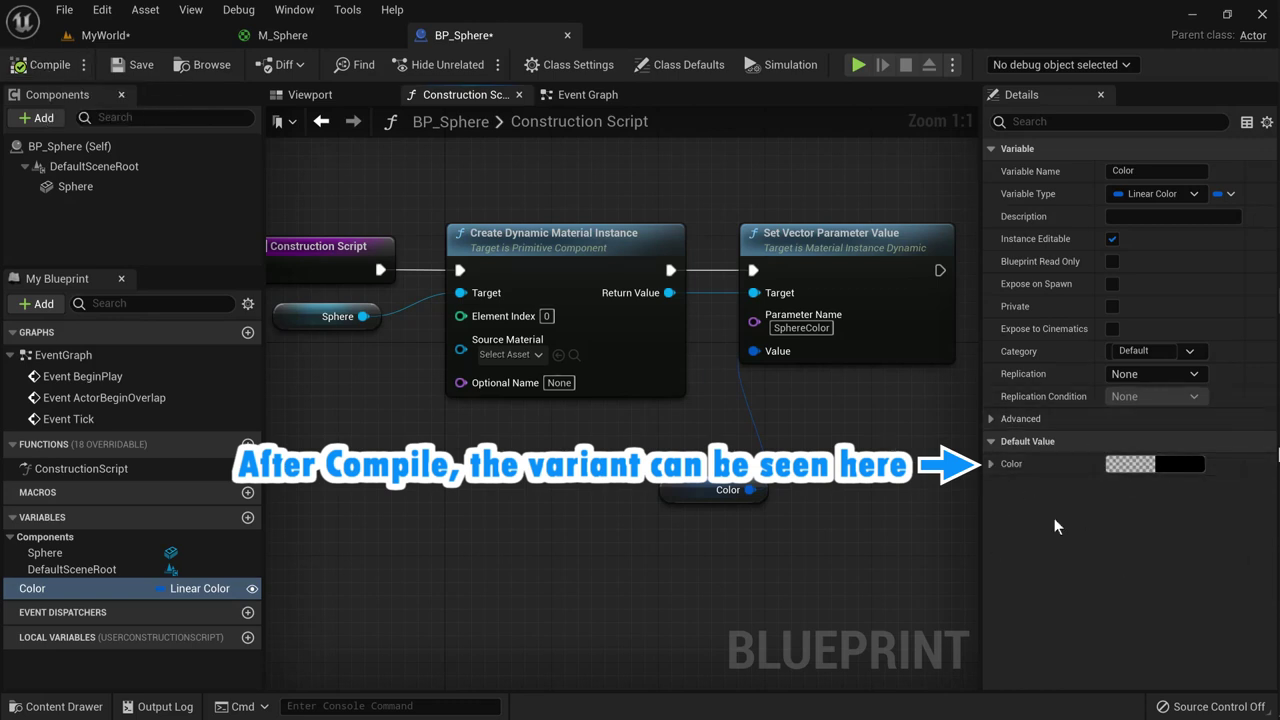
left_click(1130, 464)
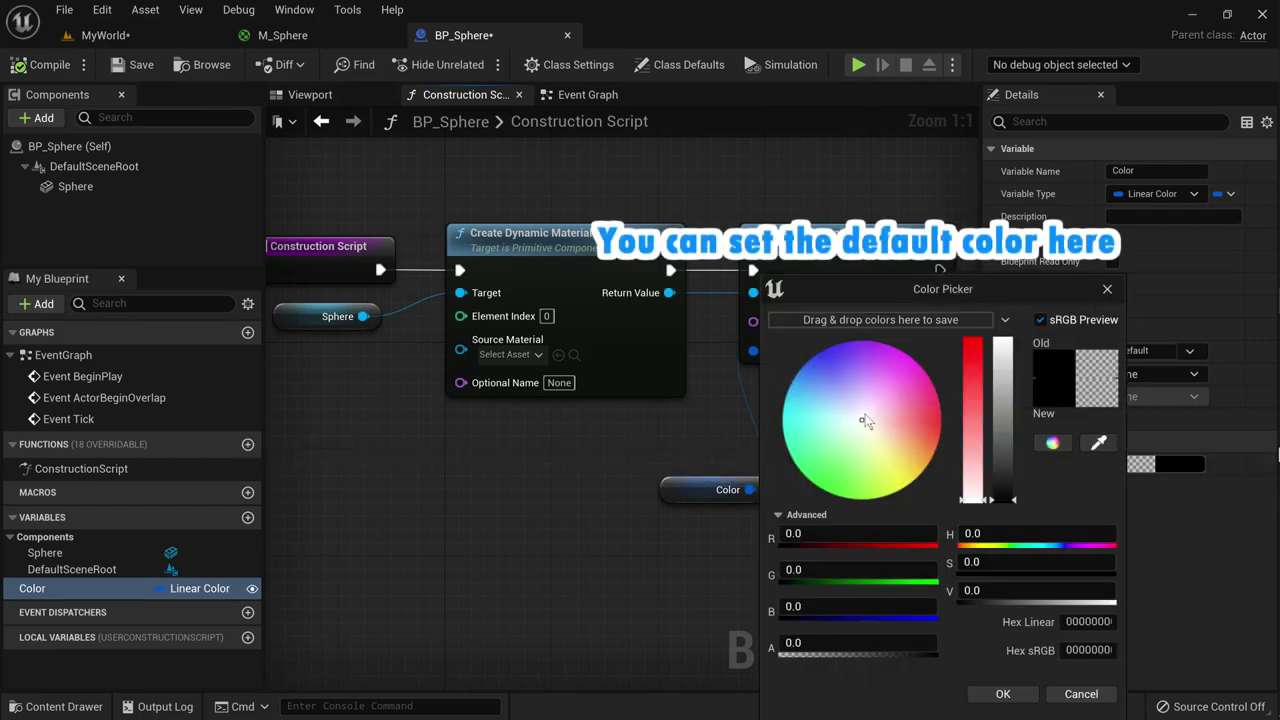
left_click_drag(864, 423, 829, 465)
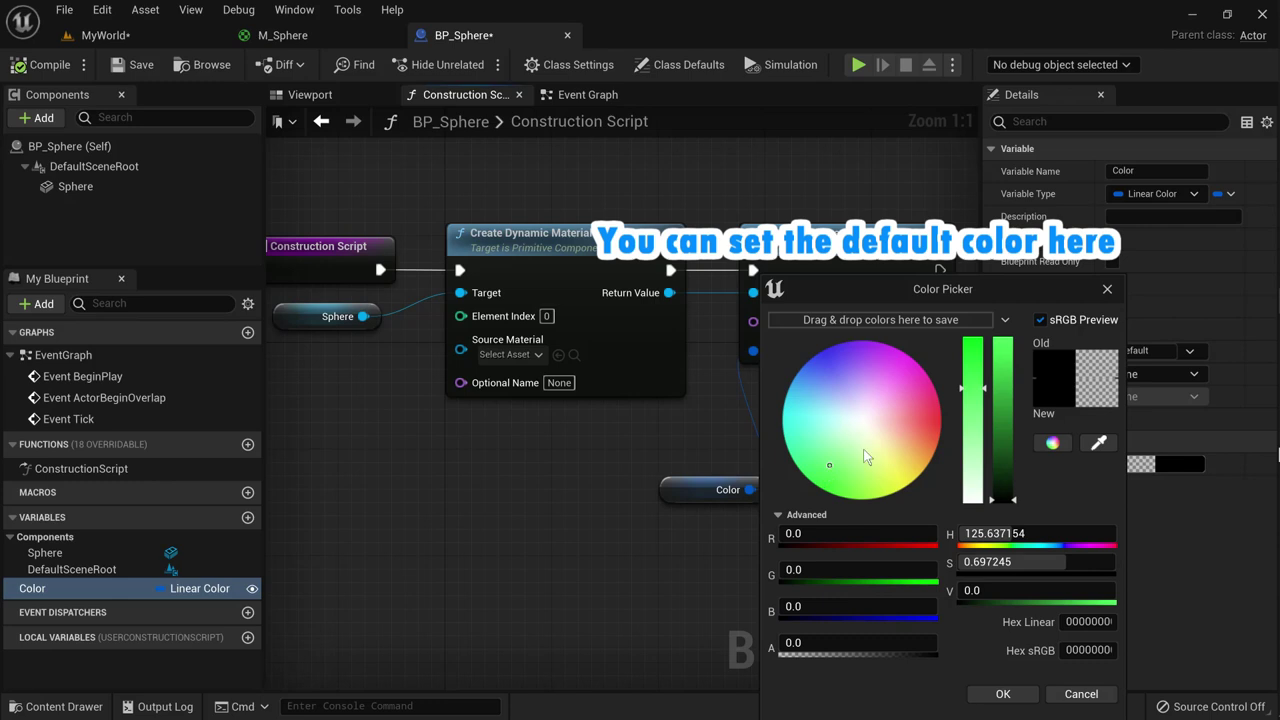
left_click(1002, 348)
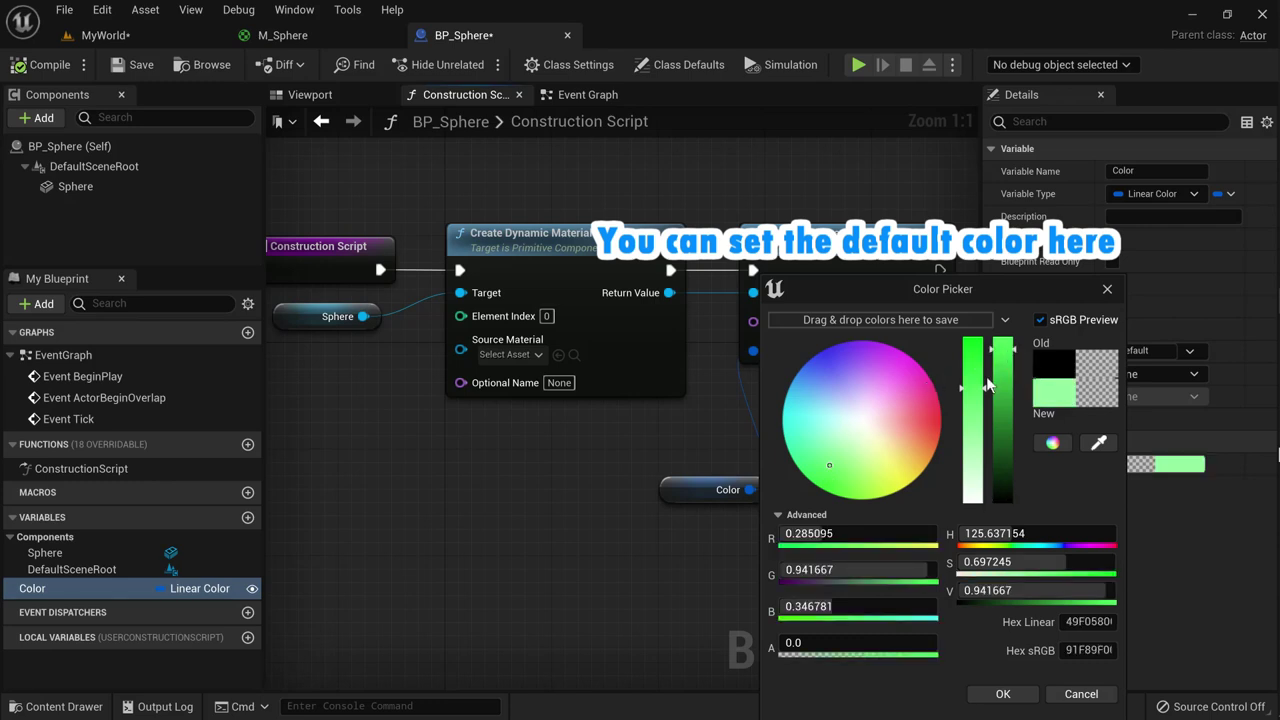
left_click(972, 362)
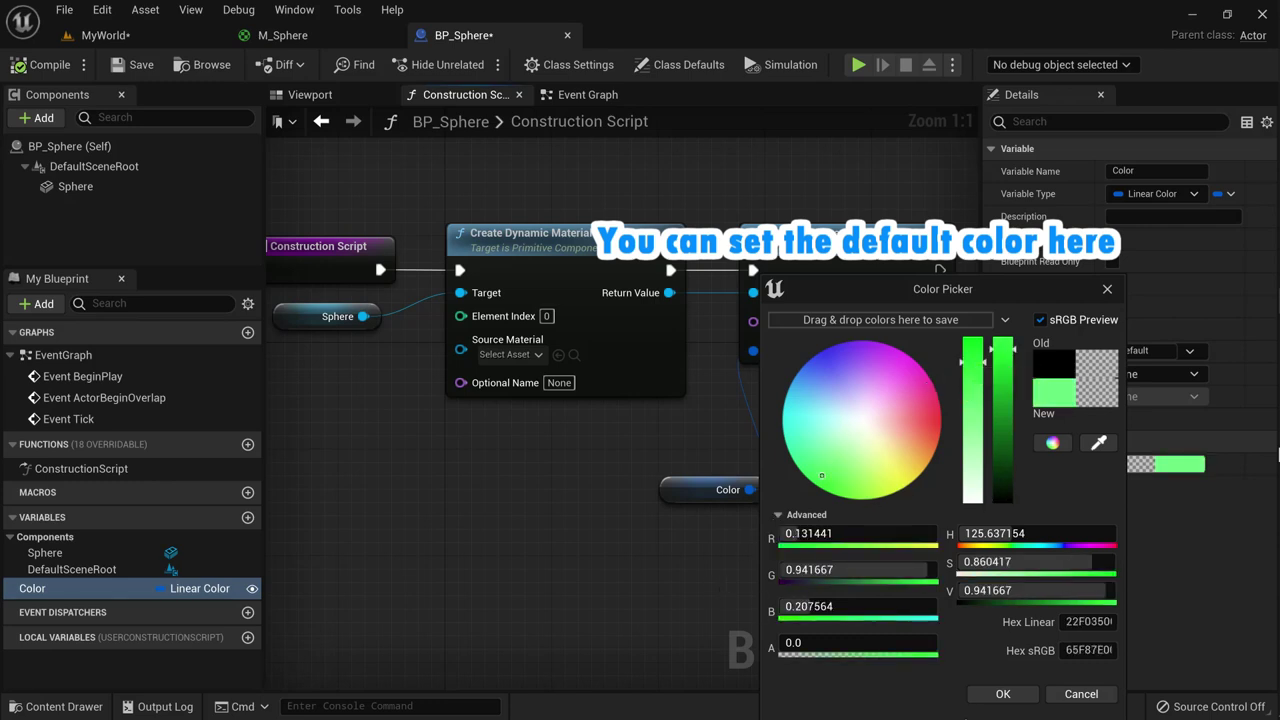
left_click(1000, 692)
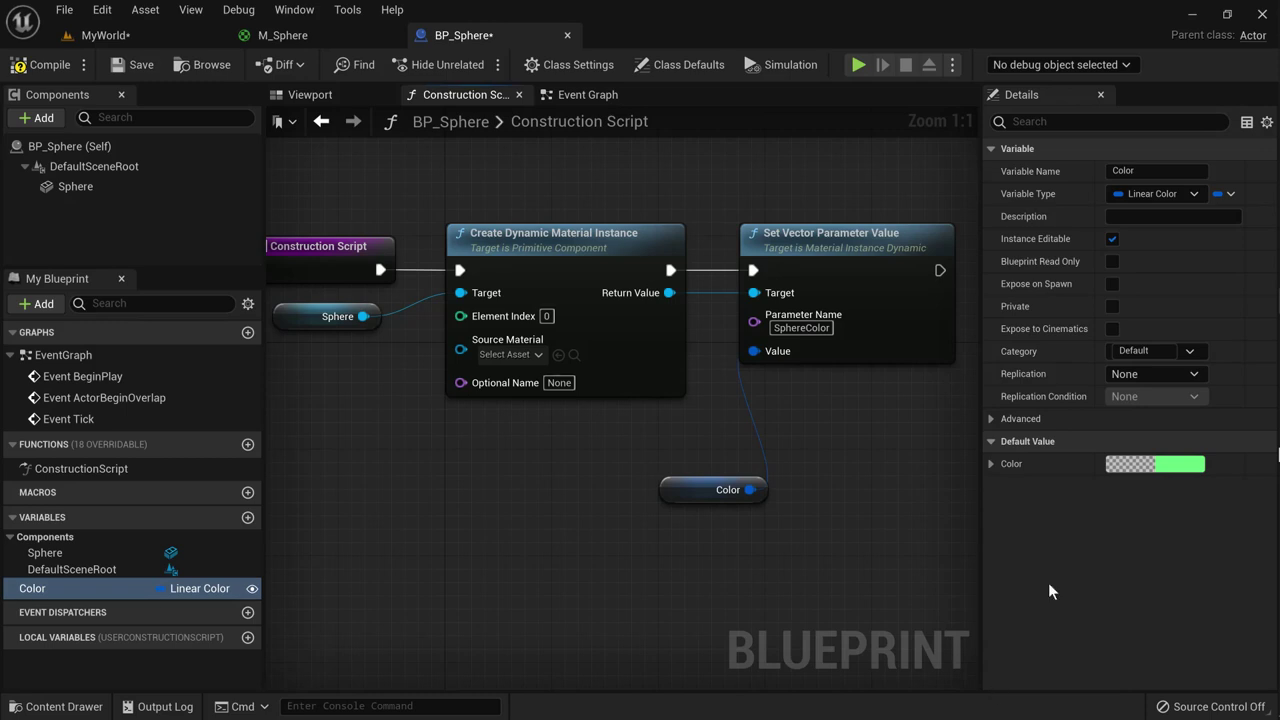
Step: Compile and save BP_Sphere, then return to the MyWorld level
left_click(40, 65)
left_click(137, 66)
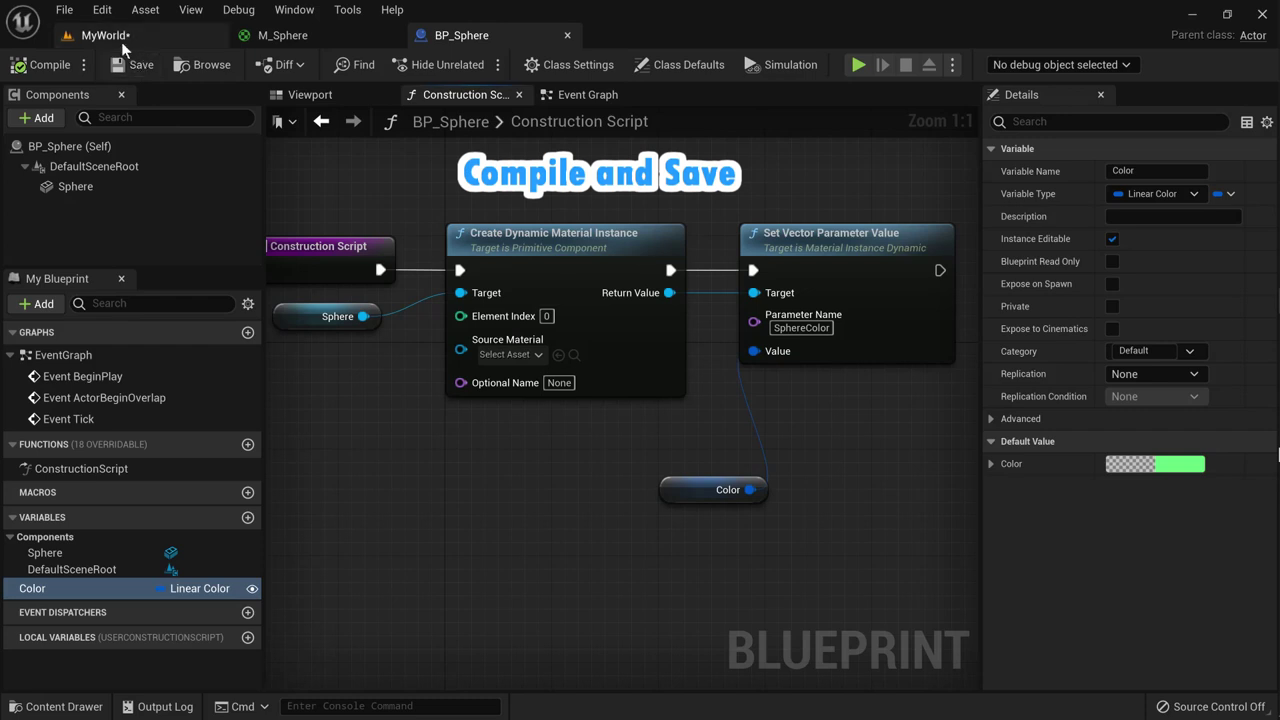
left_click(121, 41)
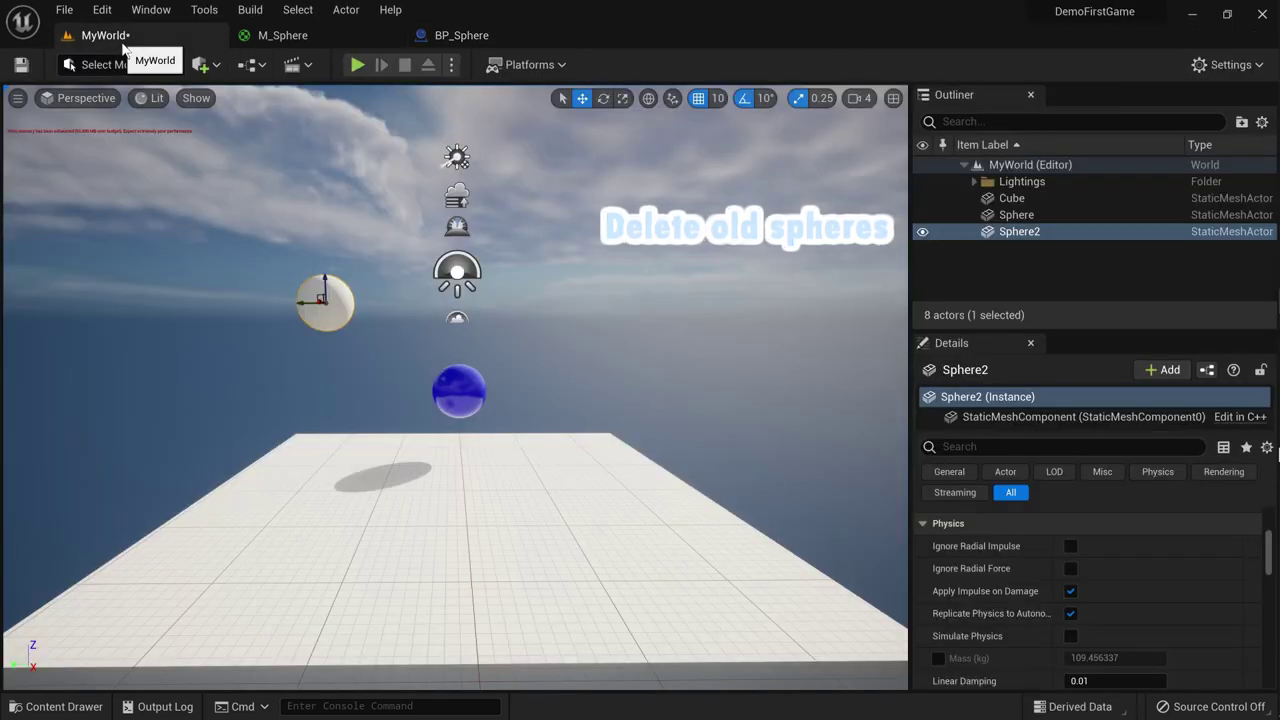
Step: Delete the old Sphere and Sphere2 actors from the MyWorld Outliner
left_click(1042, 216)
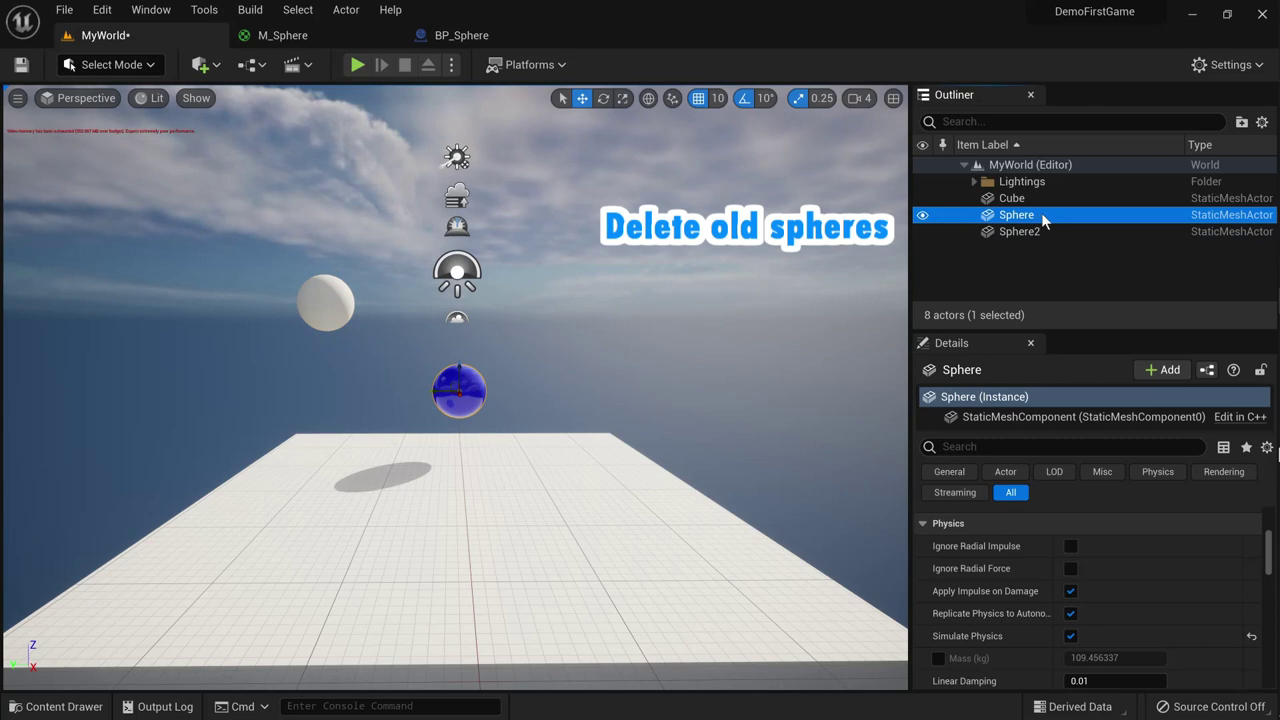
key("shift+Down")
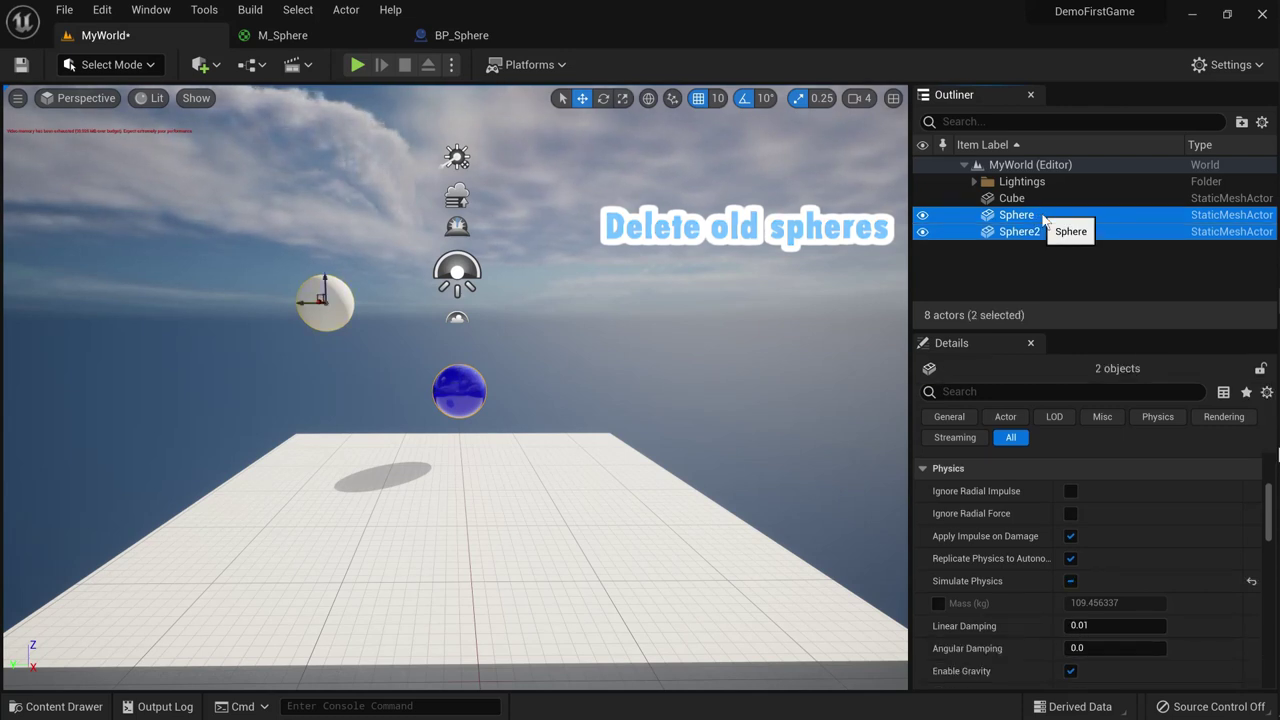
key("Delete")
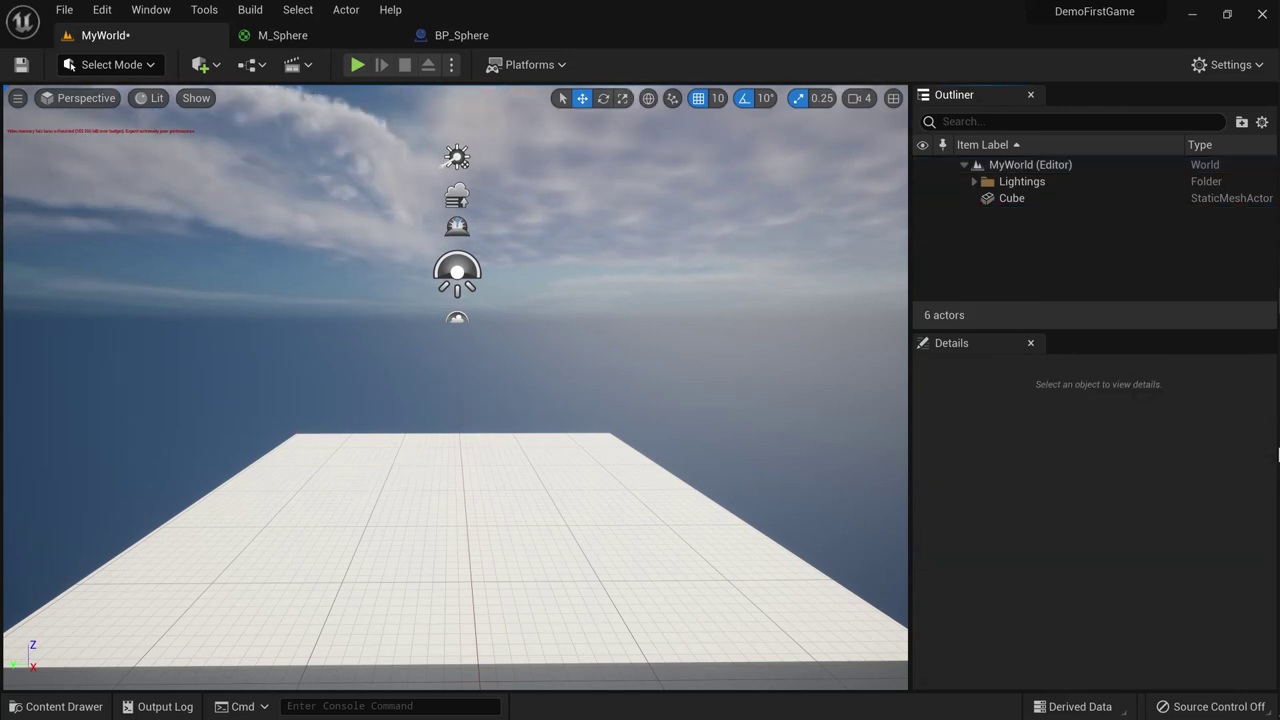
Step: Drag BP_Sphere from GameElements into the viewport, placing it above the floor
left_click(30, 707)
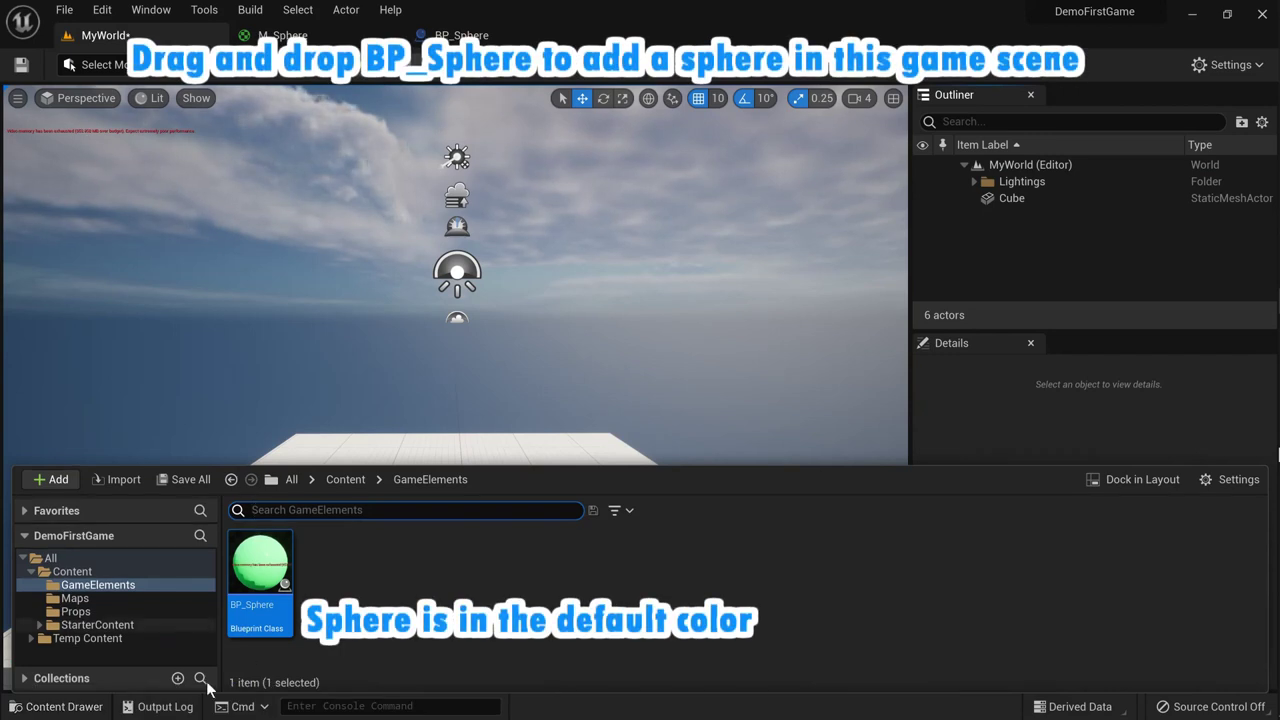
left_click_drag(274, 600, 552, 260)
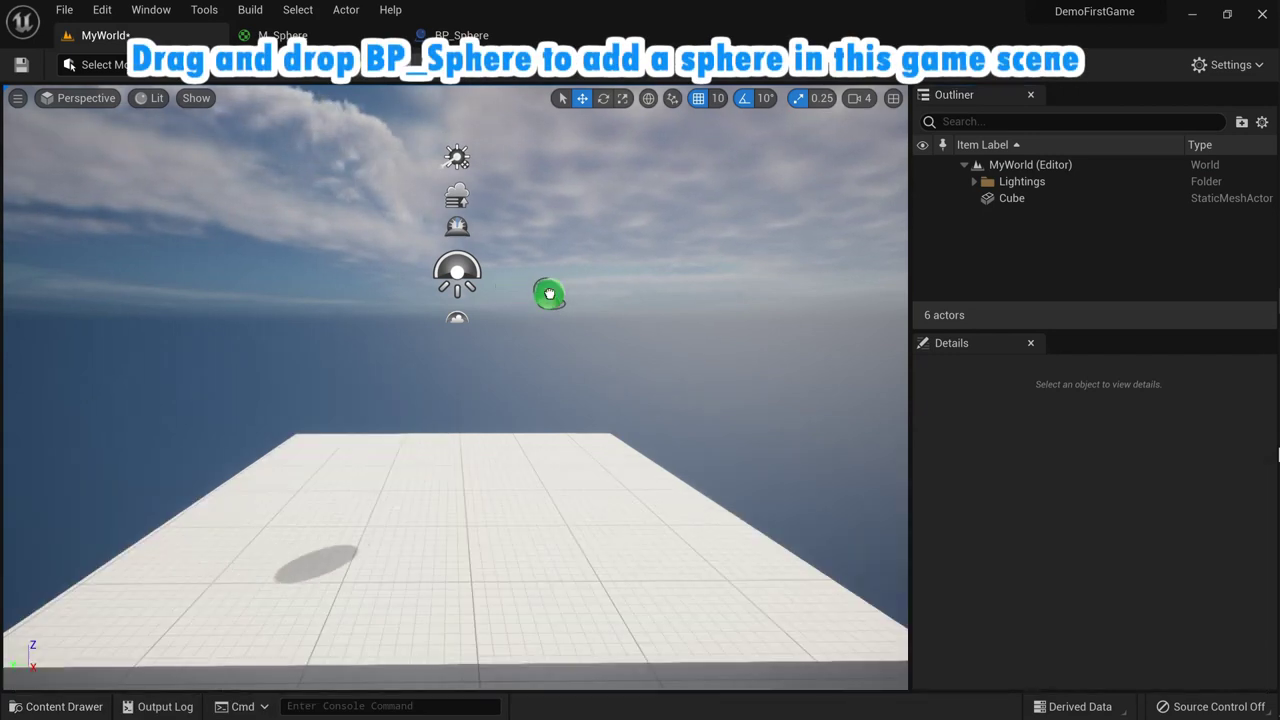
left_click_drag(552, 260, 552, 260)
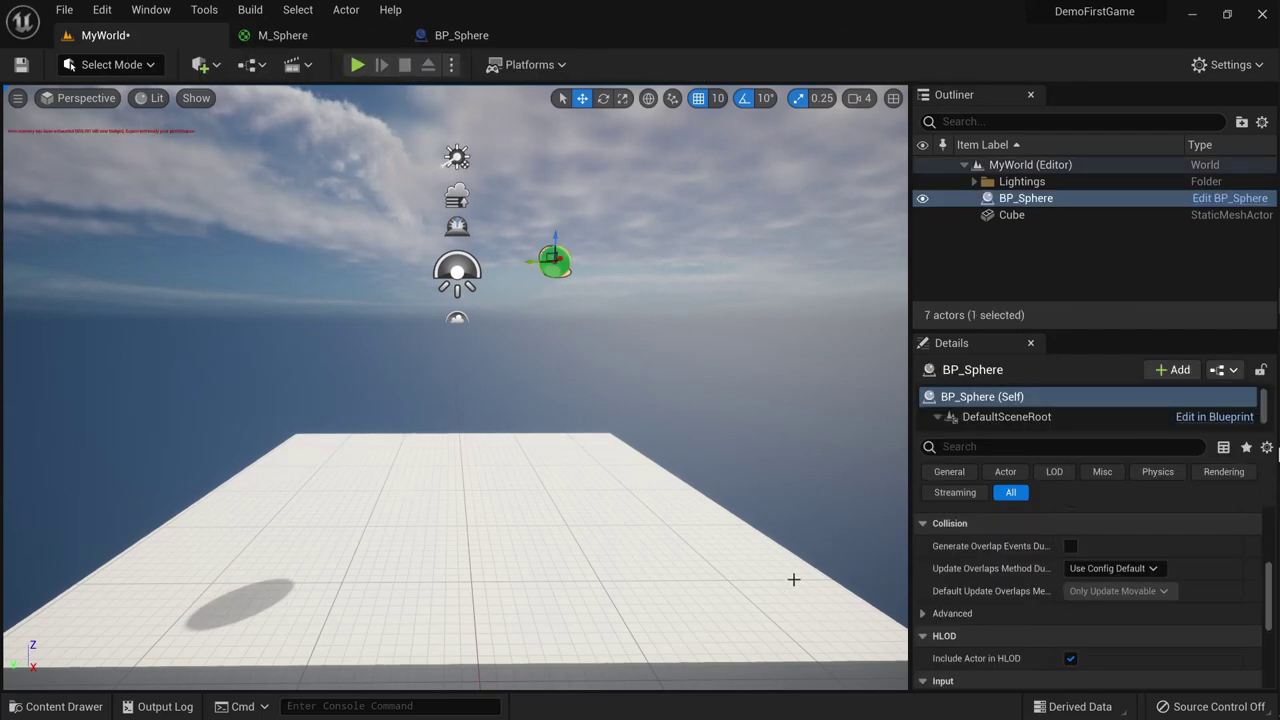
scroll(936, 576, "down", 1)
scroll(936, 576, "down", 4)
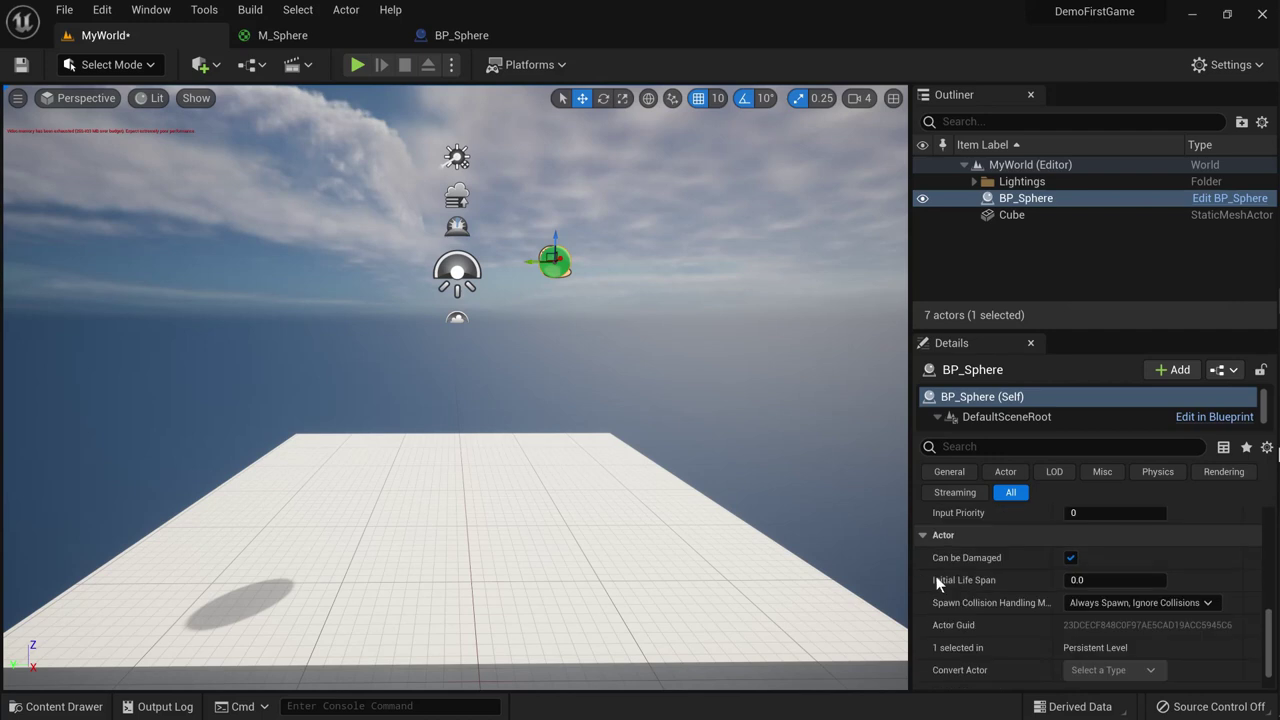
scroll(936, 576, "down", 1)
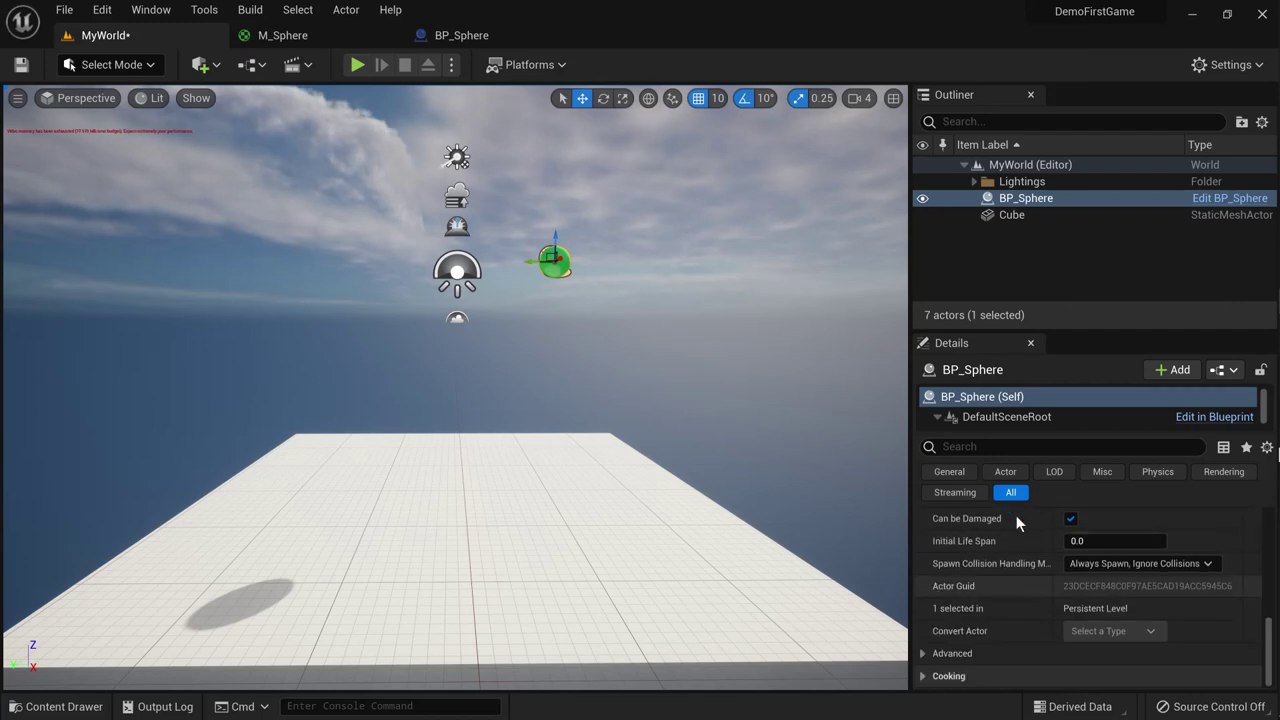
left_click(1155, 471)
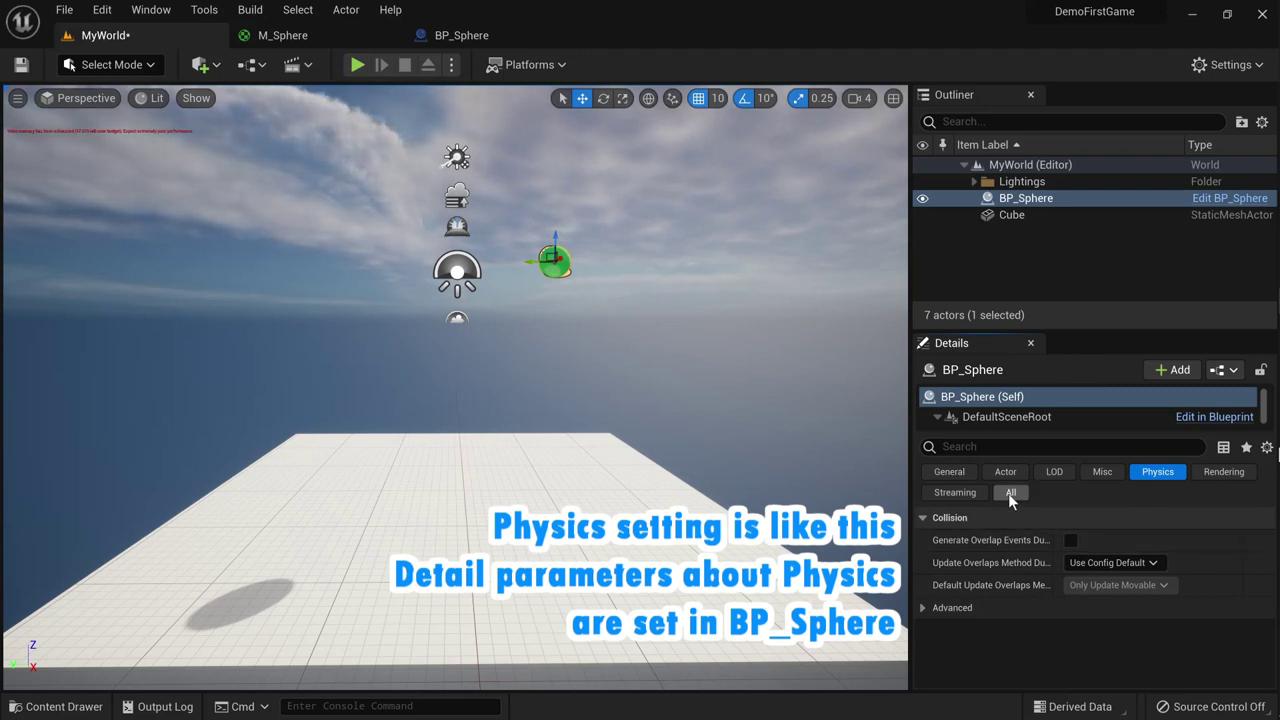
left_click(914, 610)
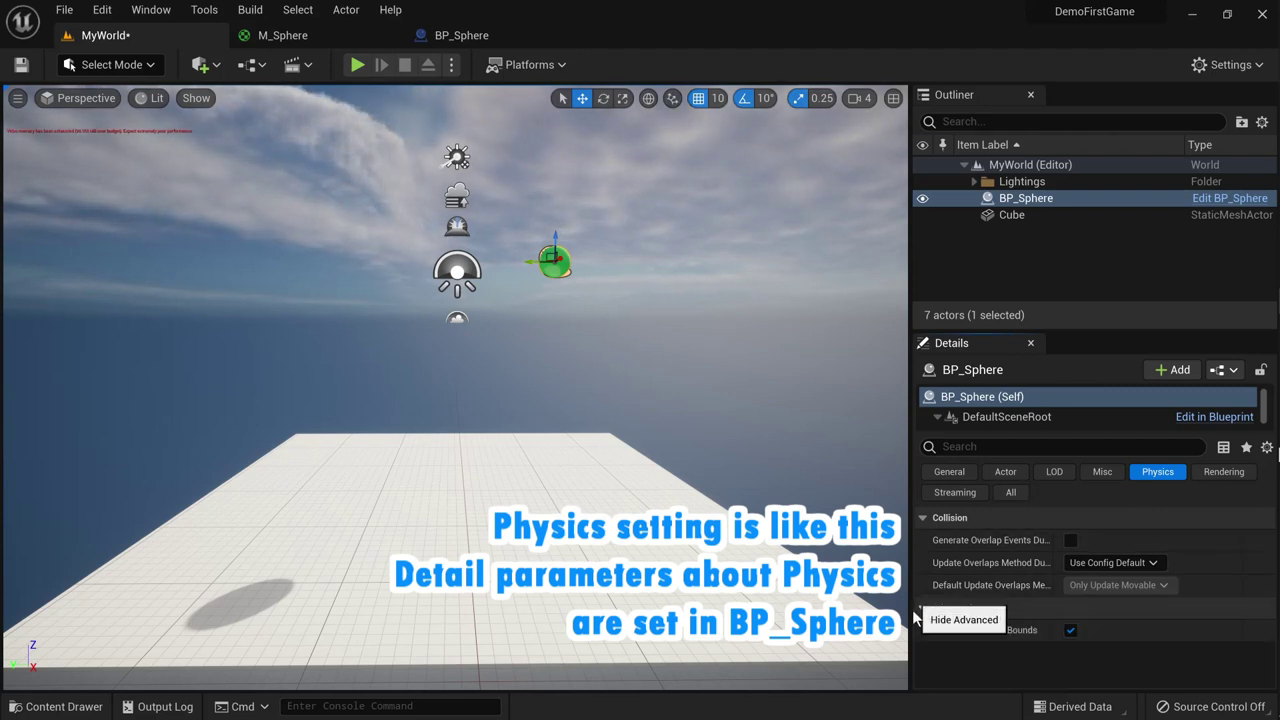
left_click(958, 470)
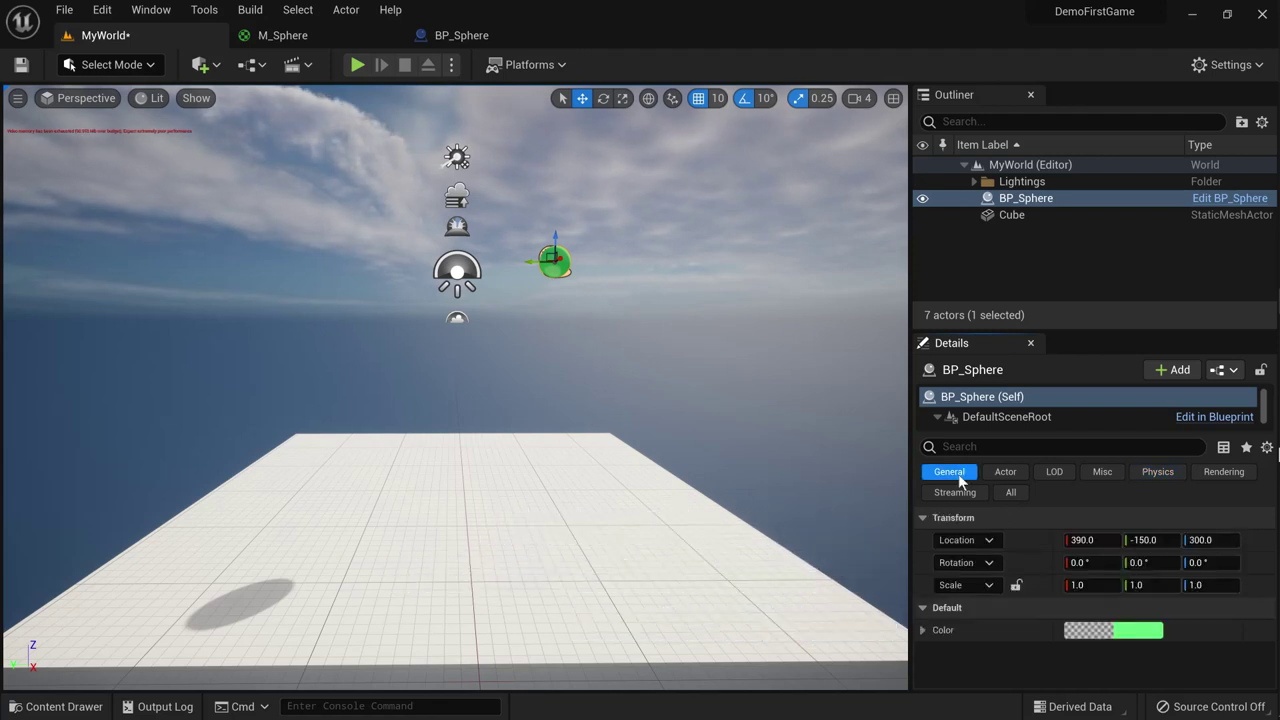
left_click(1023, 488)
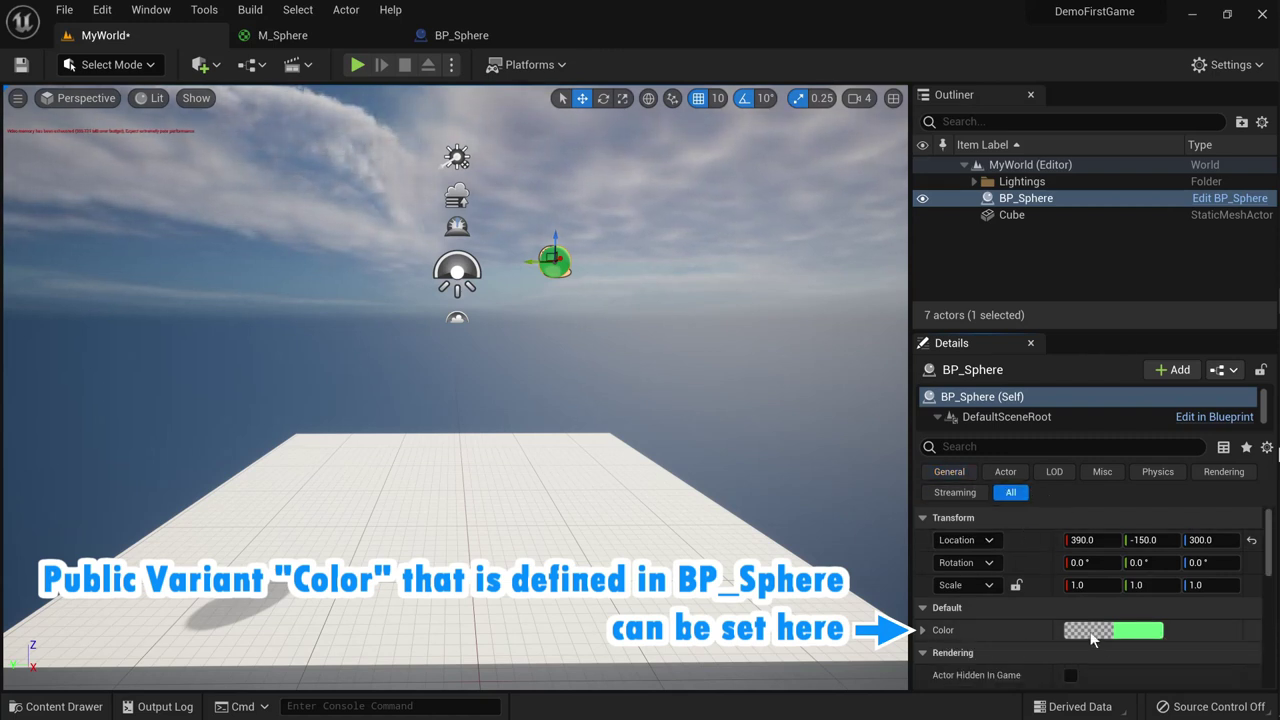
scroll(1090, 631, "down", 2)
scroll(1090, 640, "down", 1)
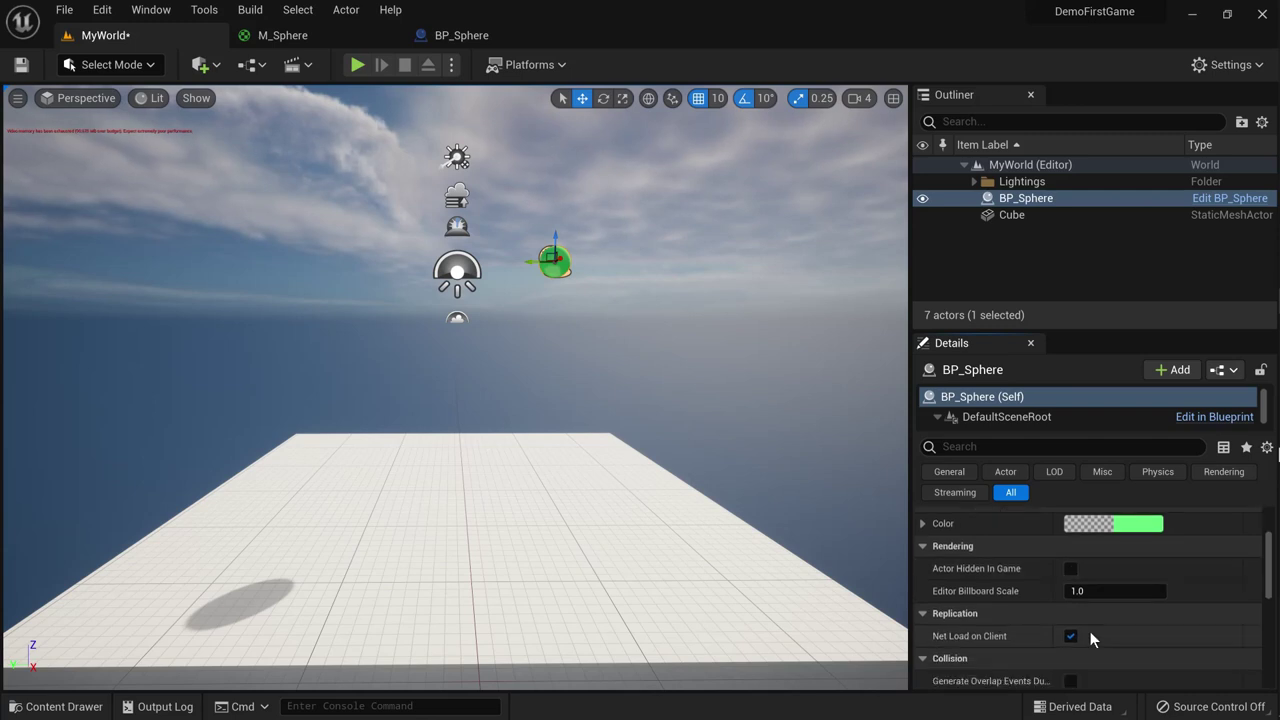
scroll(1090, 638, "down", 1)
scroll(1090, 638, "down", 4)
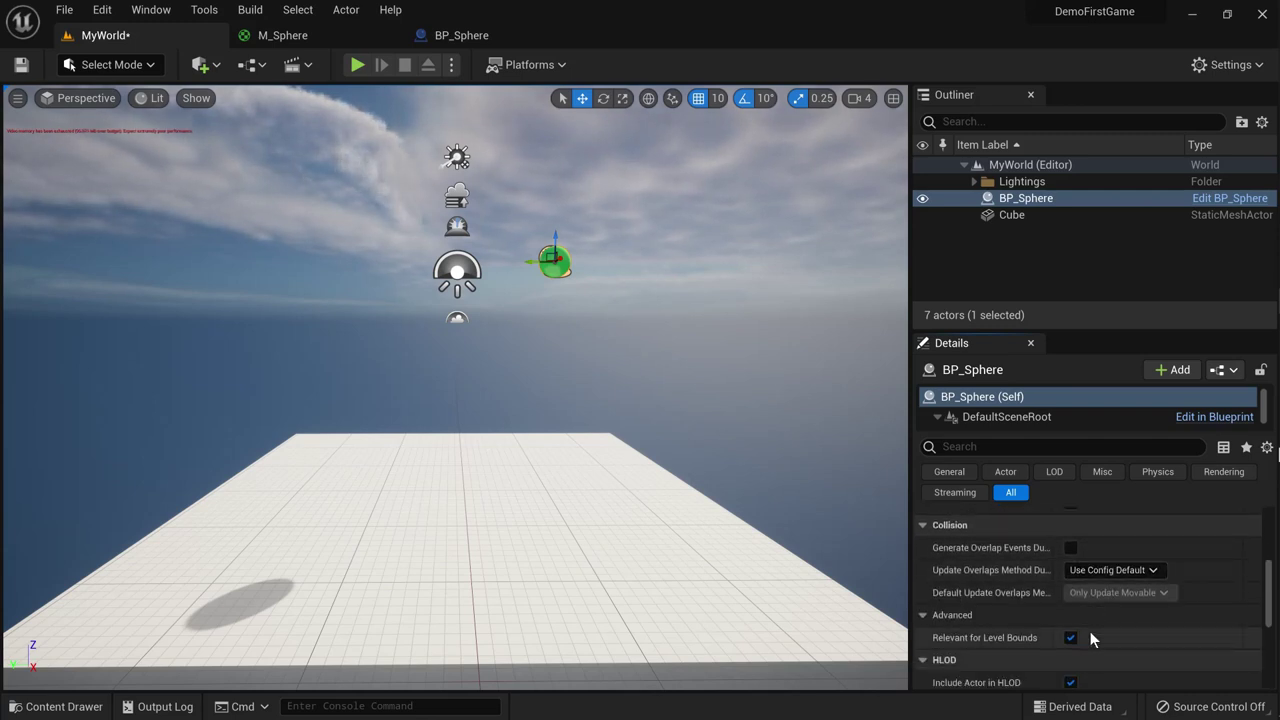
scroll(1090, 638, "down", 2)
scroll(1090, 635, "down", 2)
scroll(1090, 635, "down", 2)
scroll(1090, 635, "down", 2)
scroll(1090, 635, "down", 2)
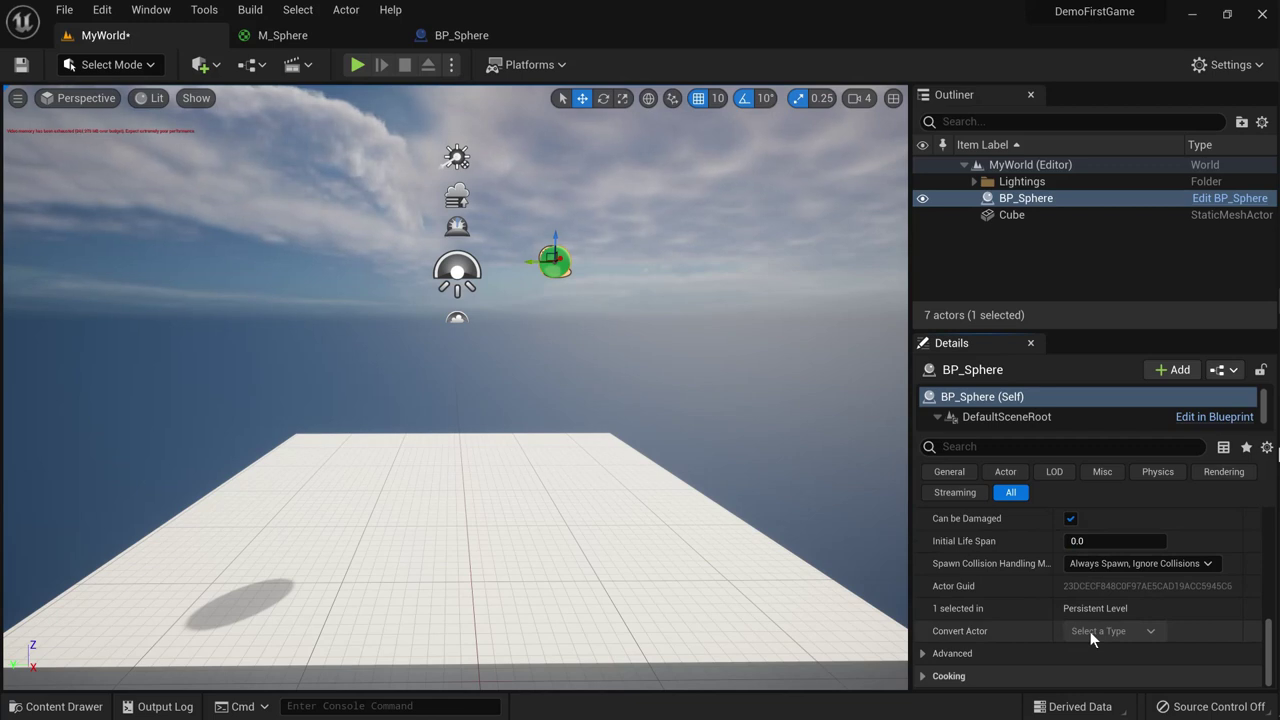
scroll(1090, 635, "up", 6)
scroll(1090, 635, "up", 5)
scroll(1090, 635, "up", 4)
scroll(1089, 631, "up", 2)
scroll(1089, 631, "up", 1)
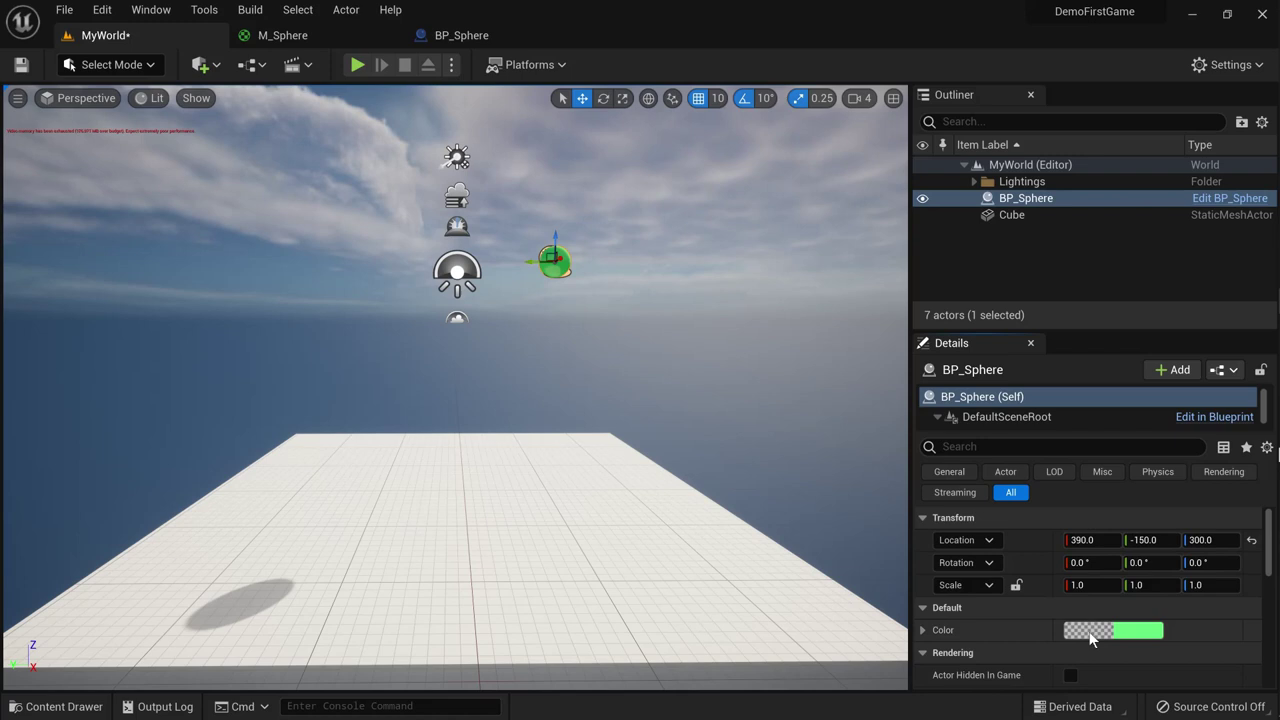
scroll(1089, 631, "down", 3)
scroll(1089, 631, "down", 2)
scroll(1089, 631, "down", 2)
scroll(1089, 631, "down", 1)
scroll(1089, 631, "down", 3)
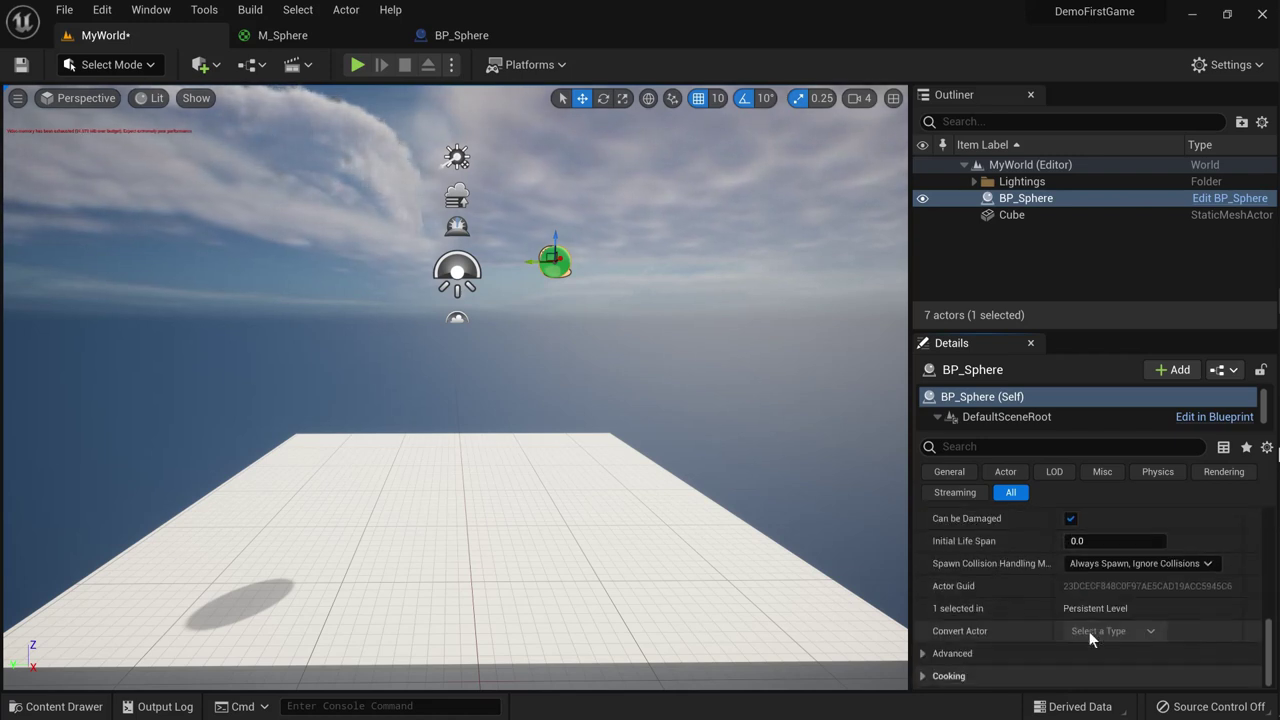
scroll(1089, 631, "up", 3)
scroll(1089, 631, "up", 3)
scroll(1080, 629, "up", 2)
scroll(1080, 629, "up", 3)
scroll(1080, 629, "up", 1)
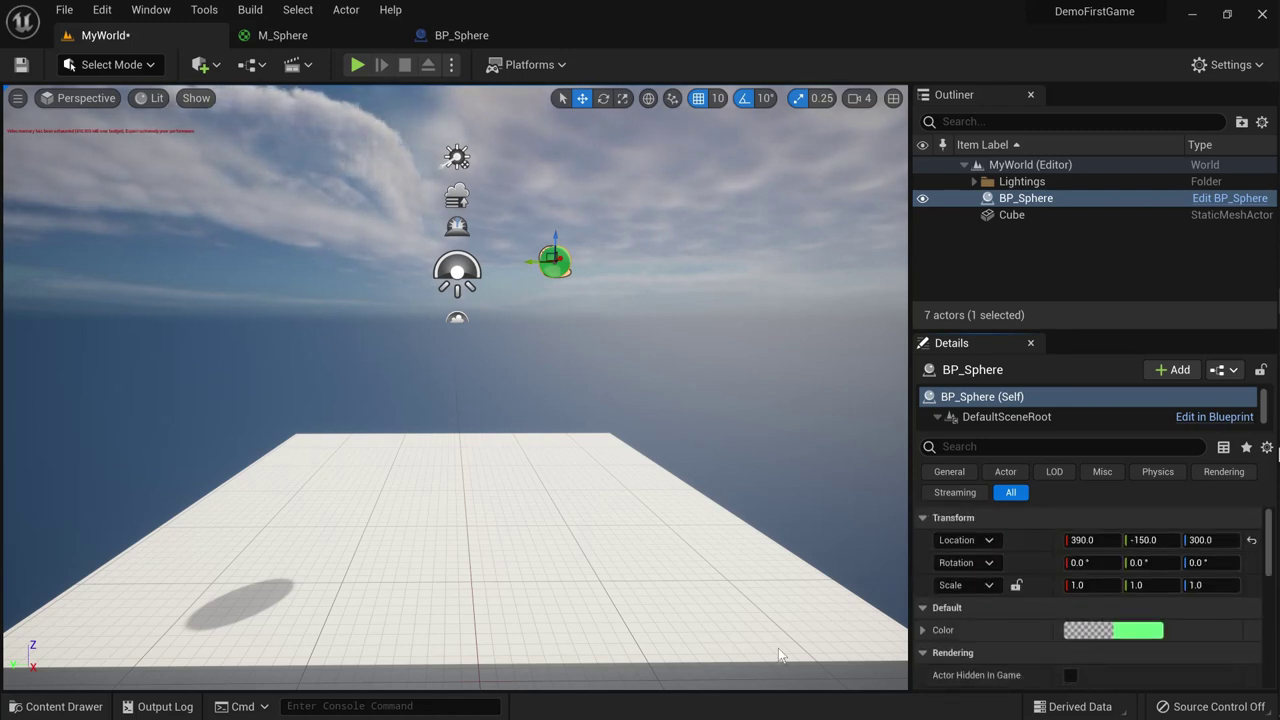
Step: Place two more BP_Sphere instances from the Content Drawer into the level
left_click(60, 706)
left_click_drag(262, 565, 363, 338)
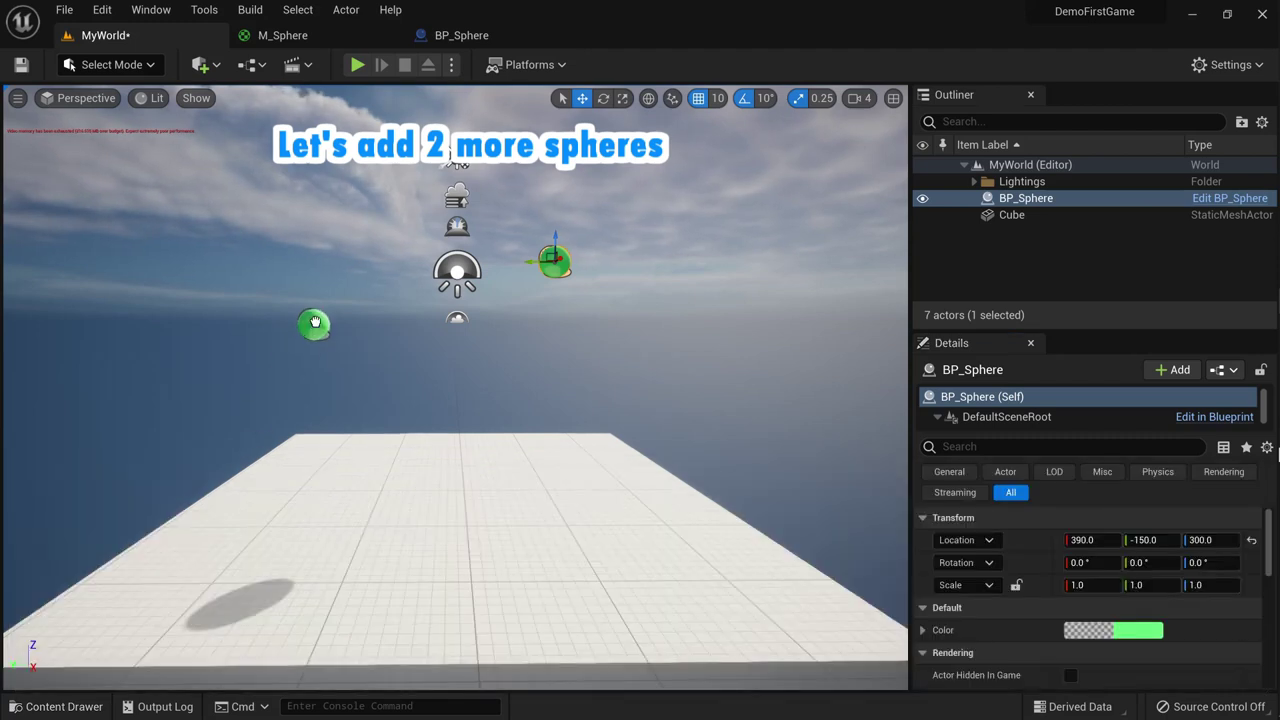
mouse_move(363, 338)
left_mouse_down()
mouse_move(415, 364)
mouse_move(394, 326)
left_mouse_up()
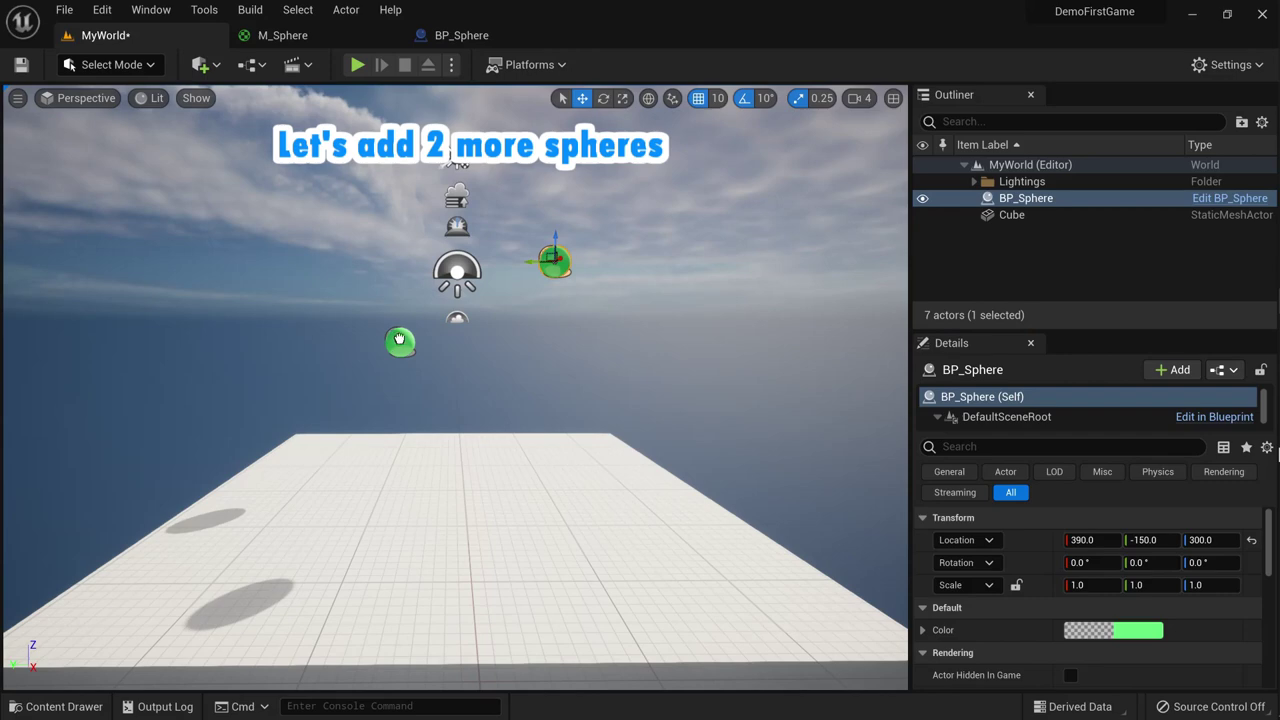
left_click_drag(394, 326, 394, 326)
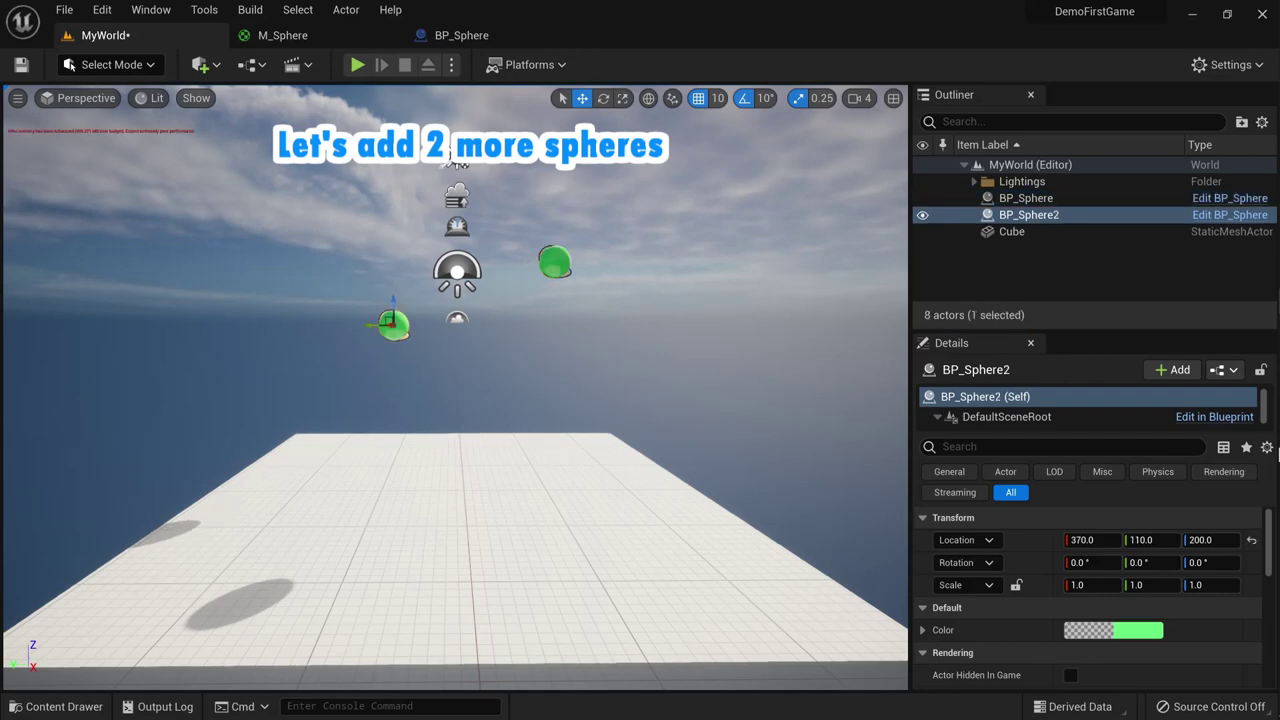
left_click(70, 706)
mouse_move(260, 565)
left_mouse_down()
mouse_move(606, 370)
mouse_move(610, 342)
left_mouse_up()
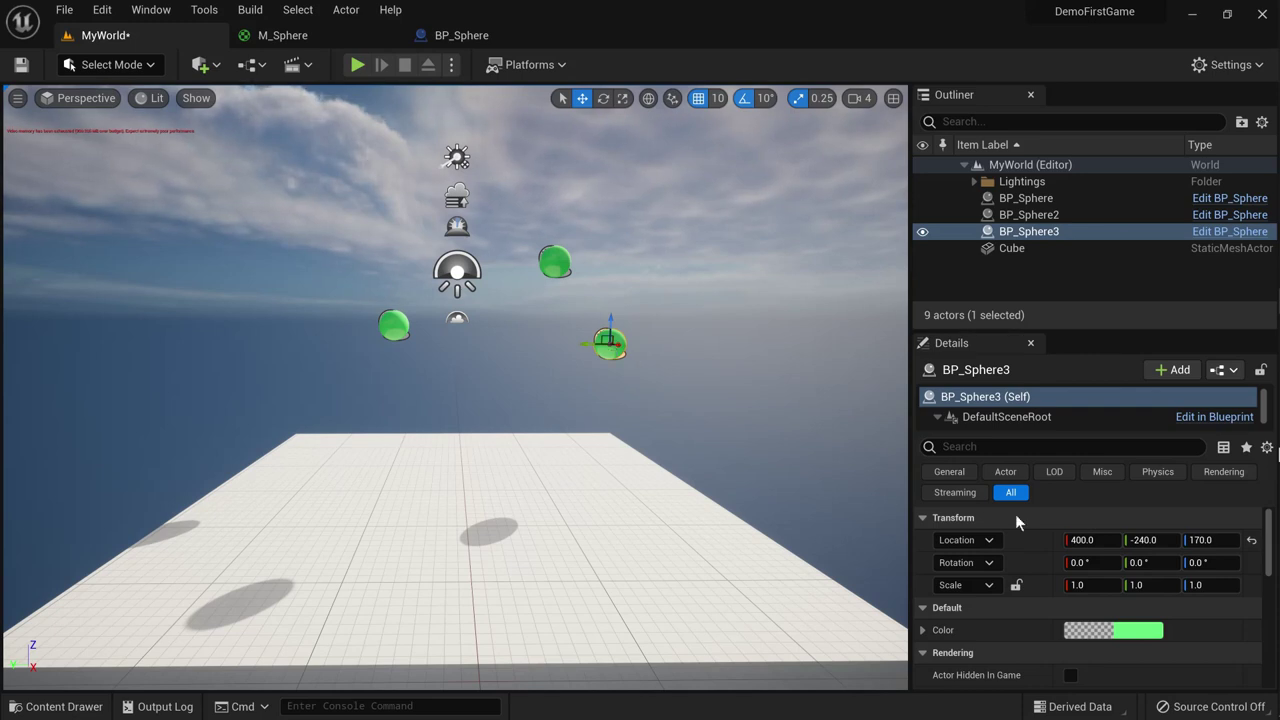
Step: Select BP_Sphere3 and move it to location 512, -240, 170
left_click(1060, 213)
left_click(1059, 201)
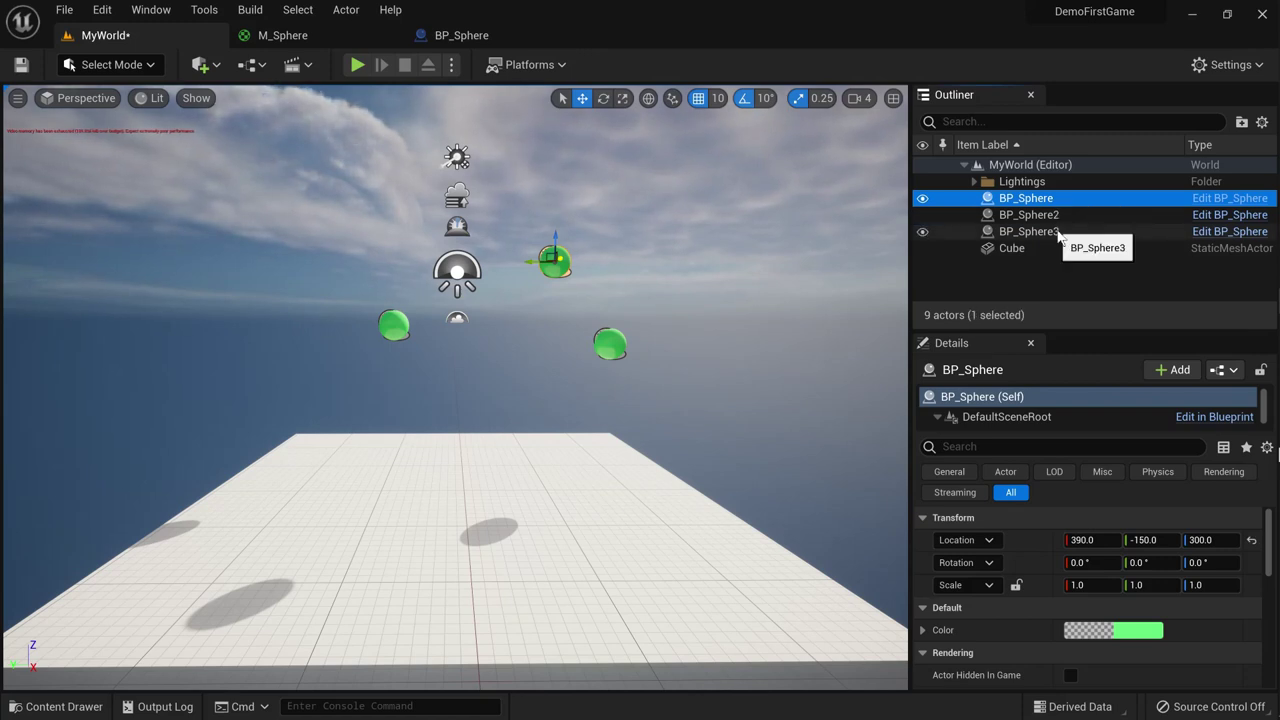
left_click(1060, 232)
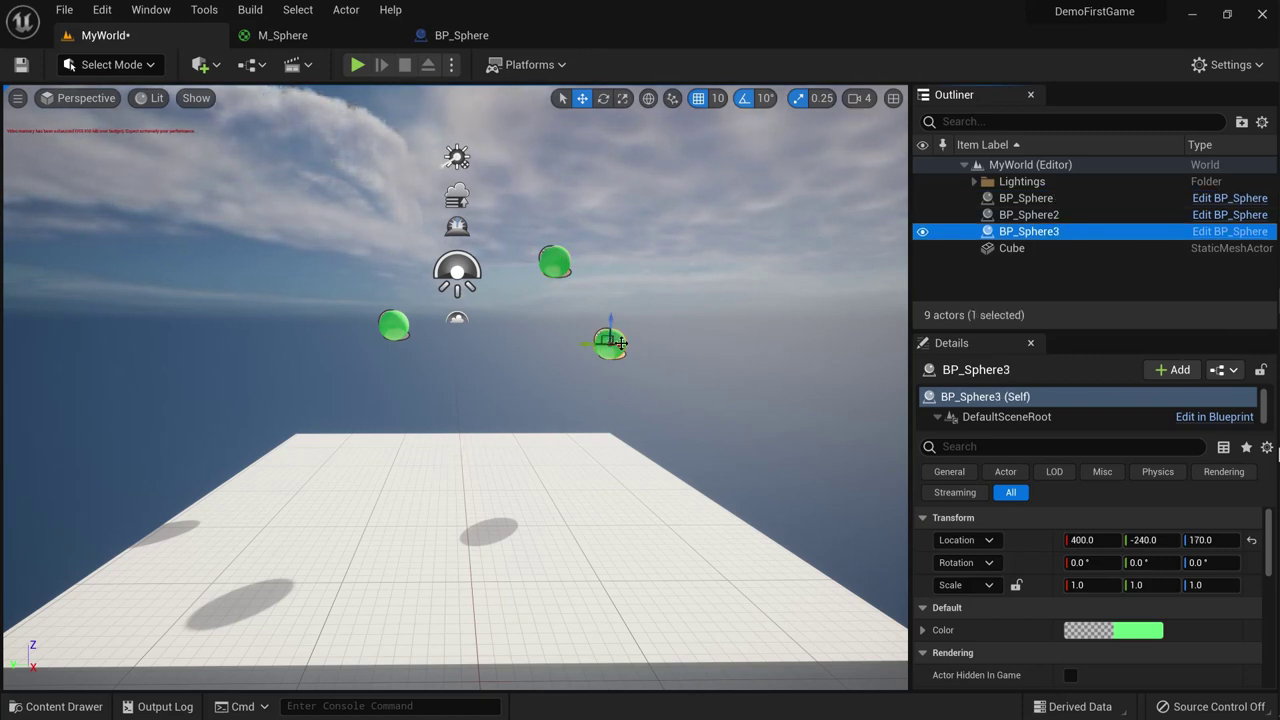
left_click_drag(1073, 540, 1185, 540)
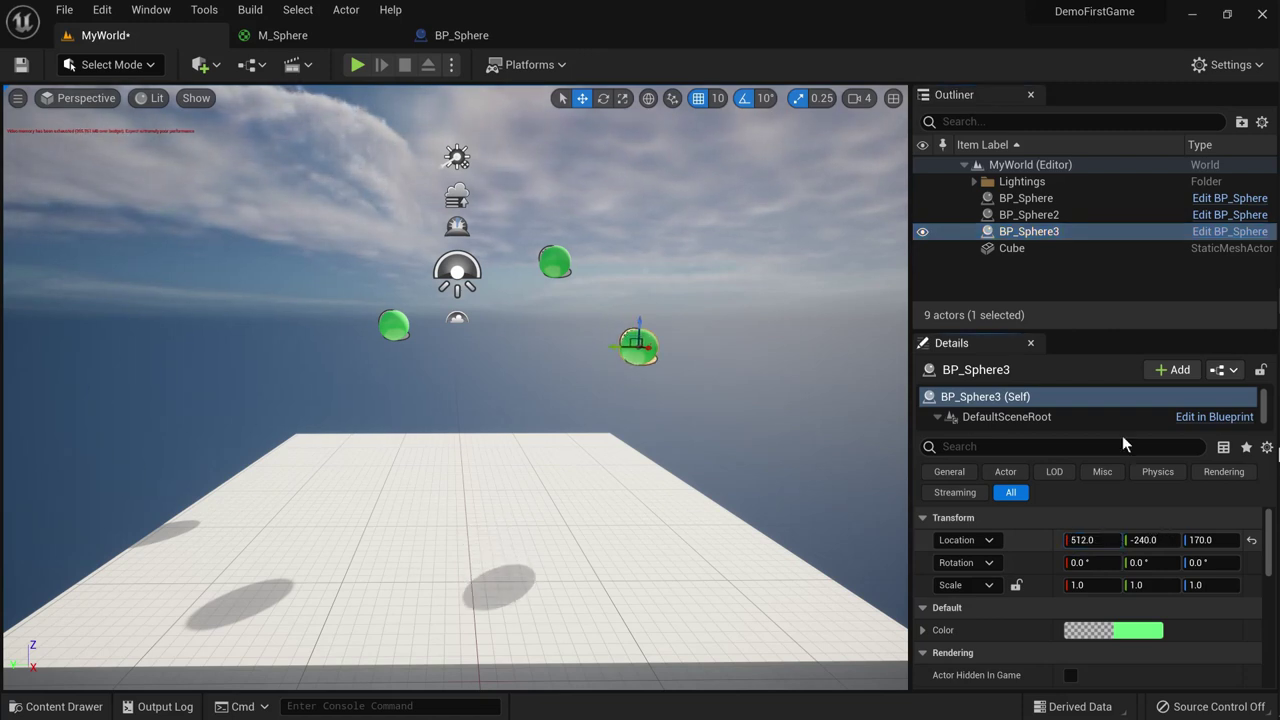
left_click(1113, 630)
Step: Set BP_Sphere3's Color to a saturated blue
key("ctrl+z")
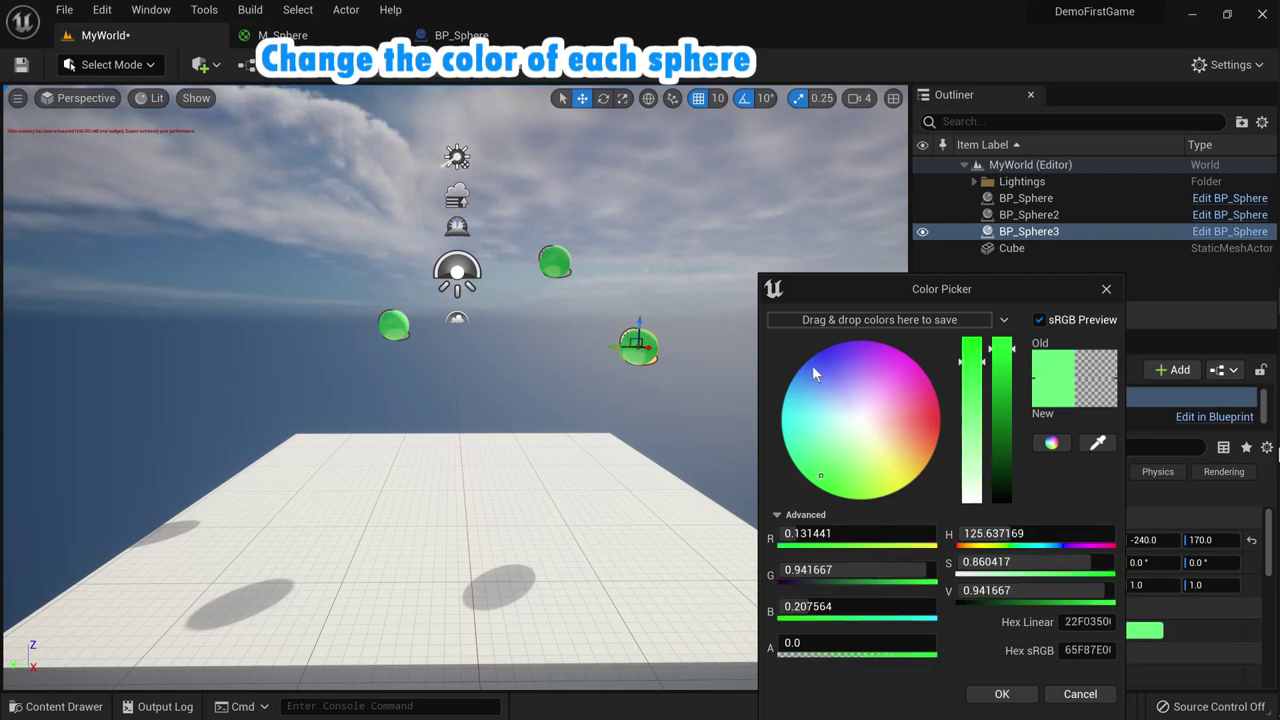
left_click(830, 362)
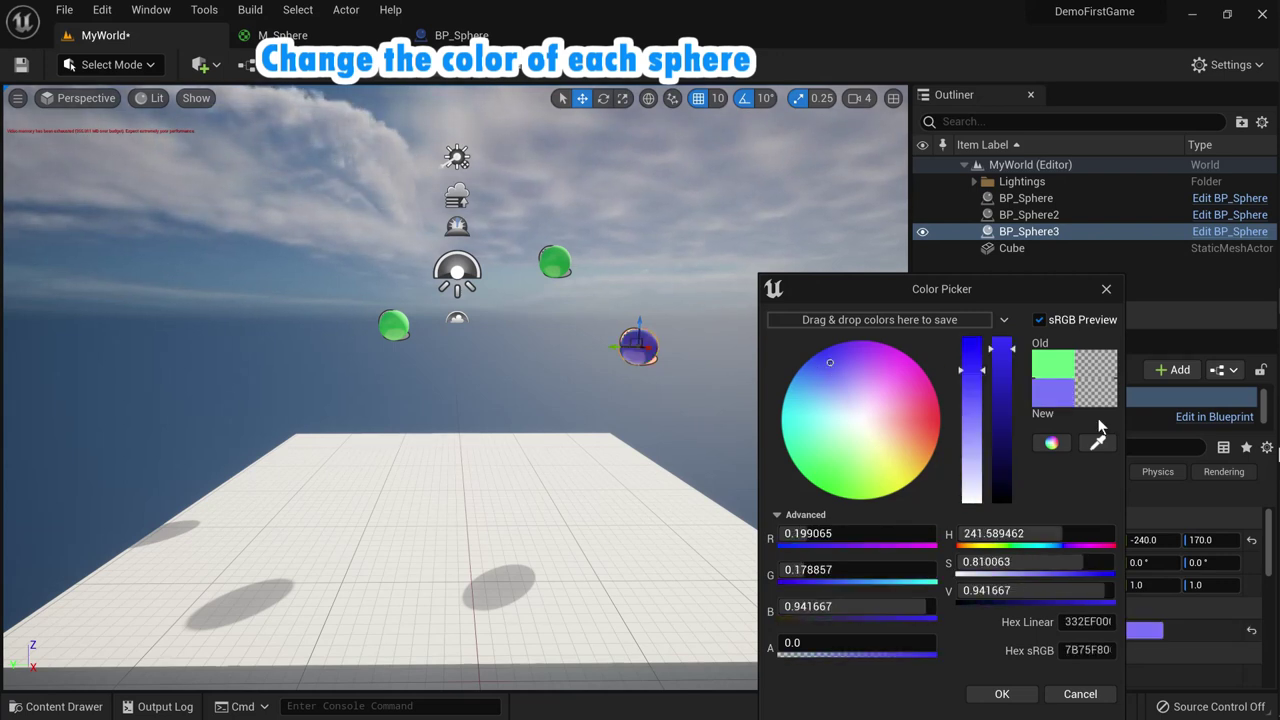
left_click(974, 359)
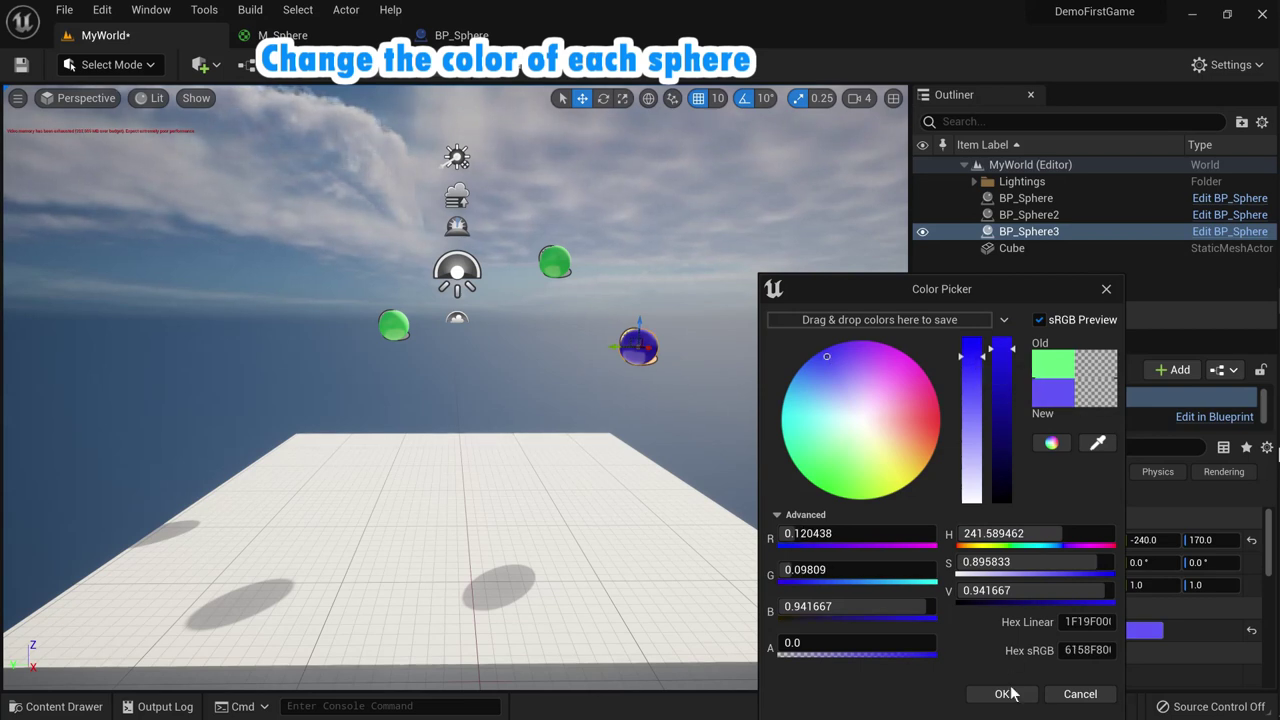
left_click(1003, 694)
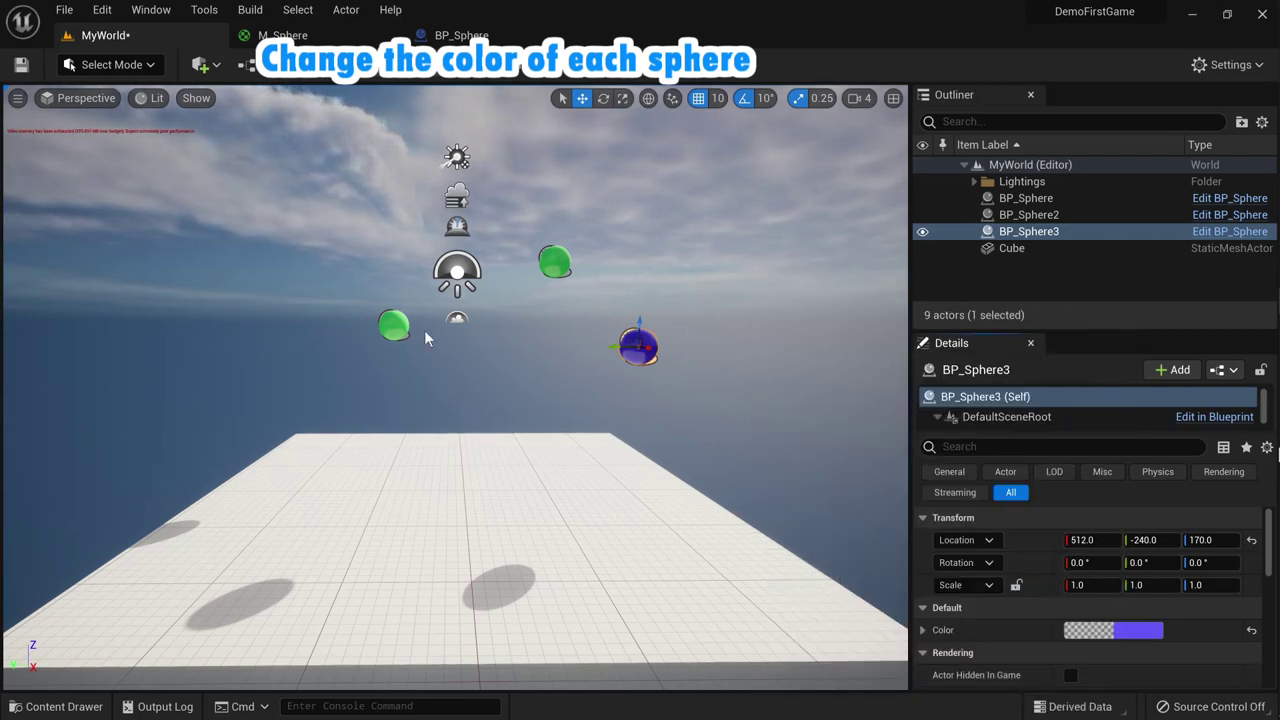
Step: Set BP_Sphere2's Color to red and save the MyWorld level
left_click(1028, 214)
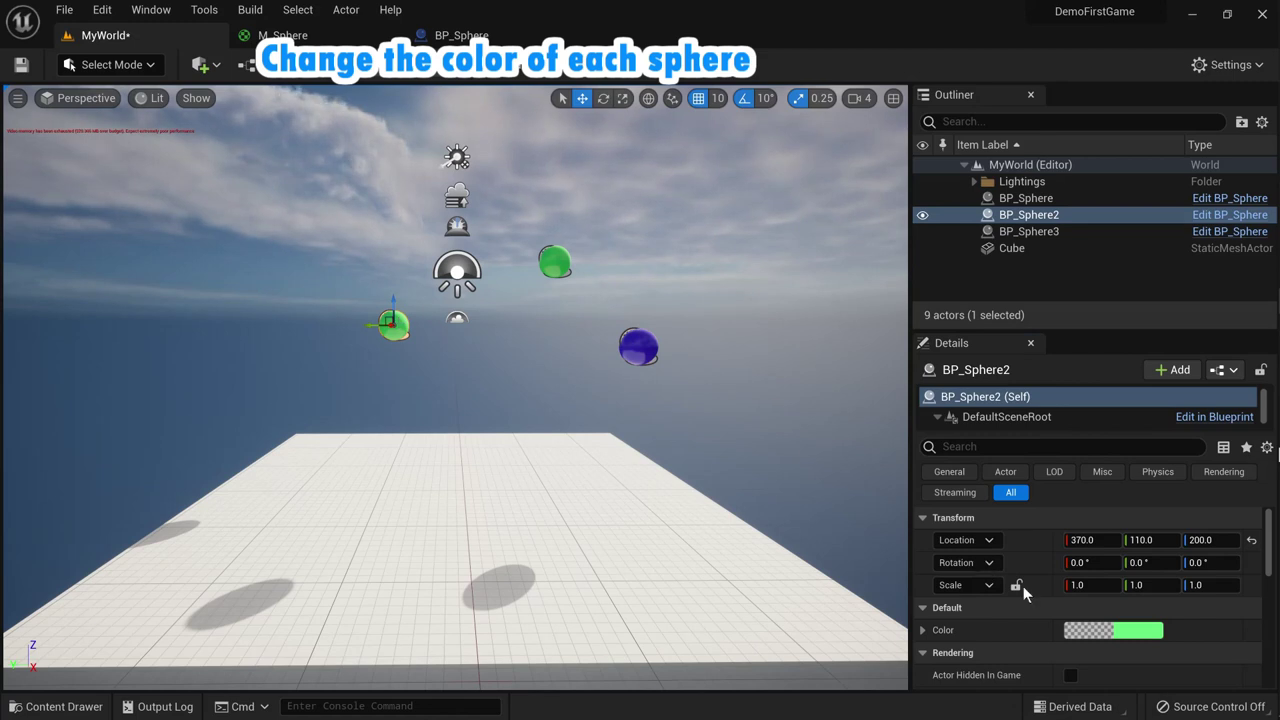
left_click(1106, 630)
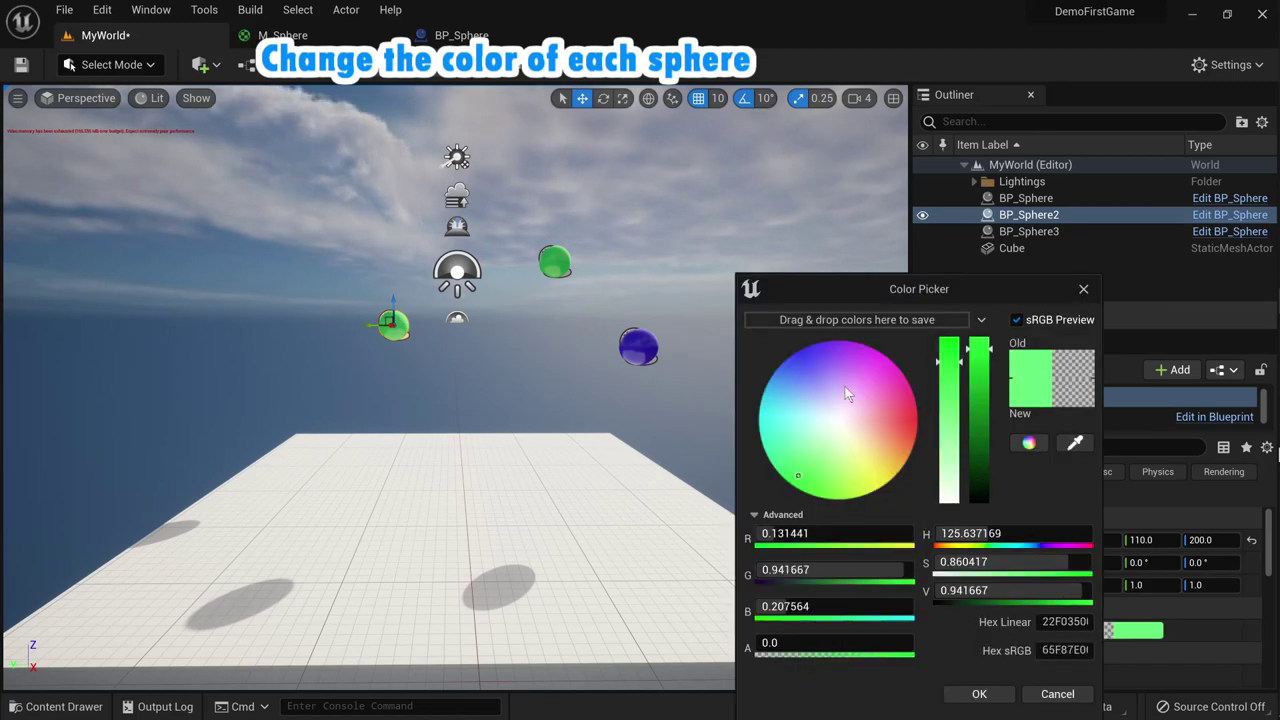
left_click(911, 427)
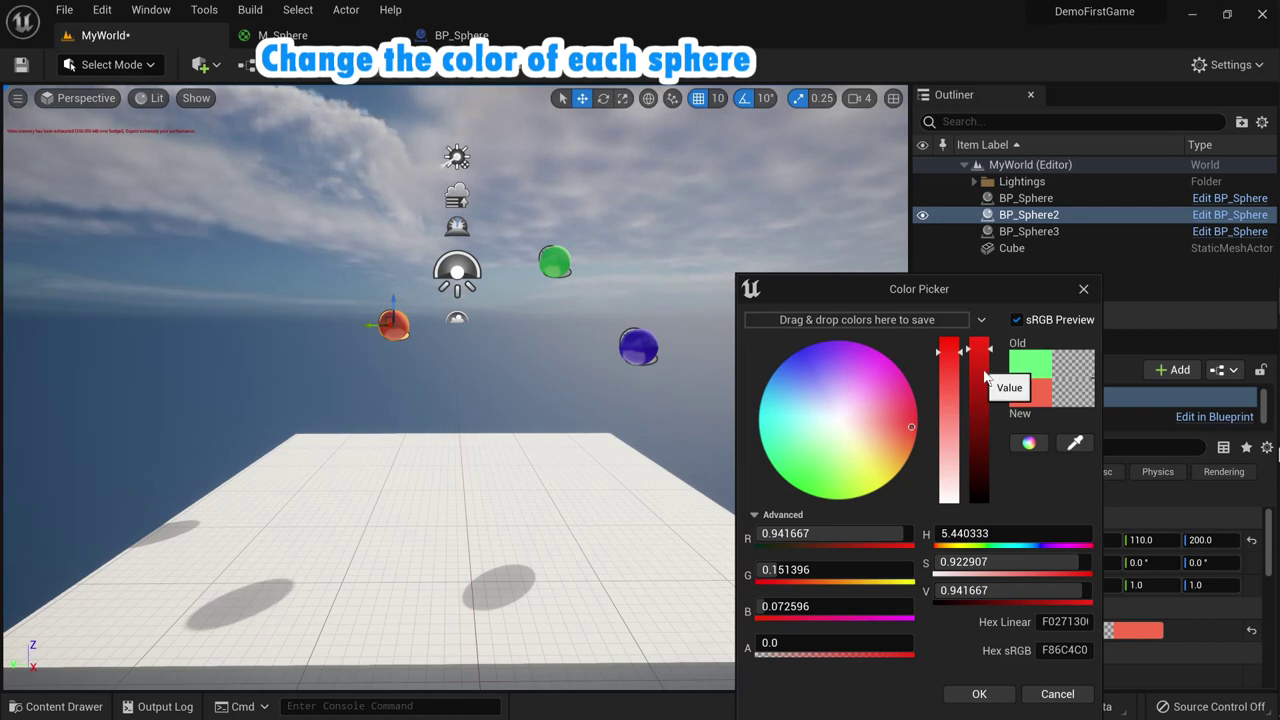
left_click(980, 694)
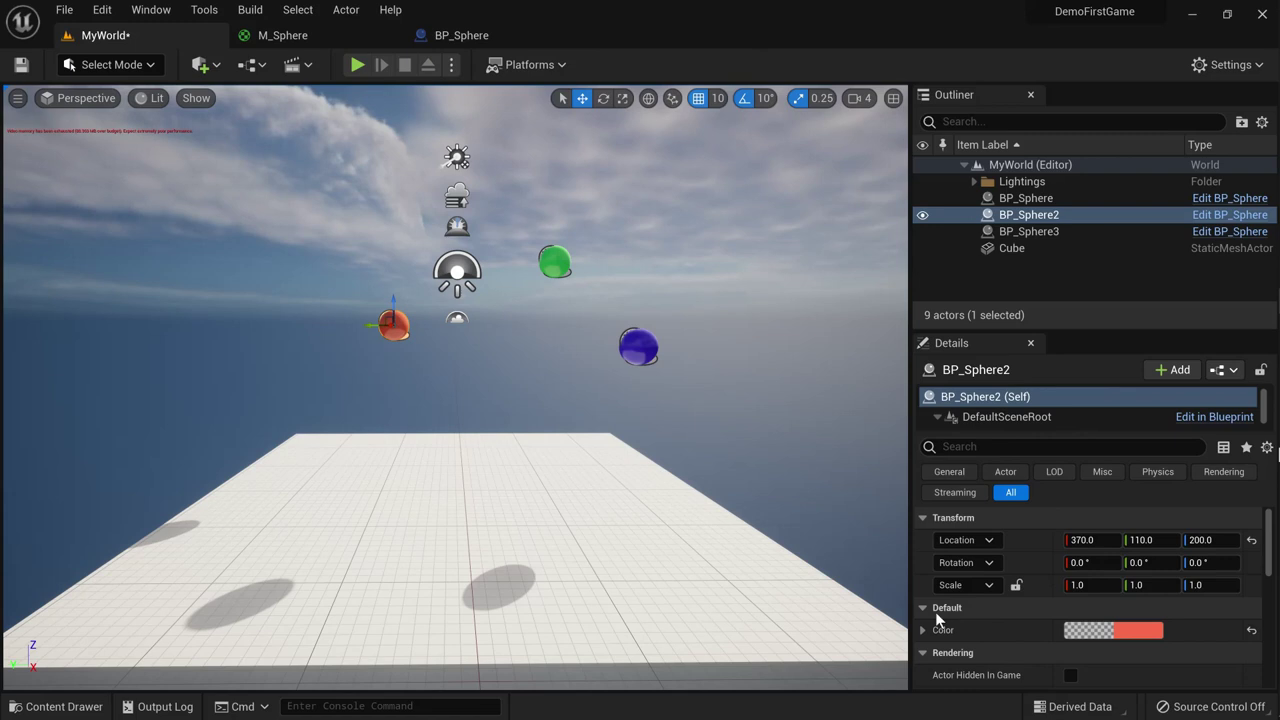
left_click(20, 66)
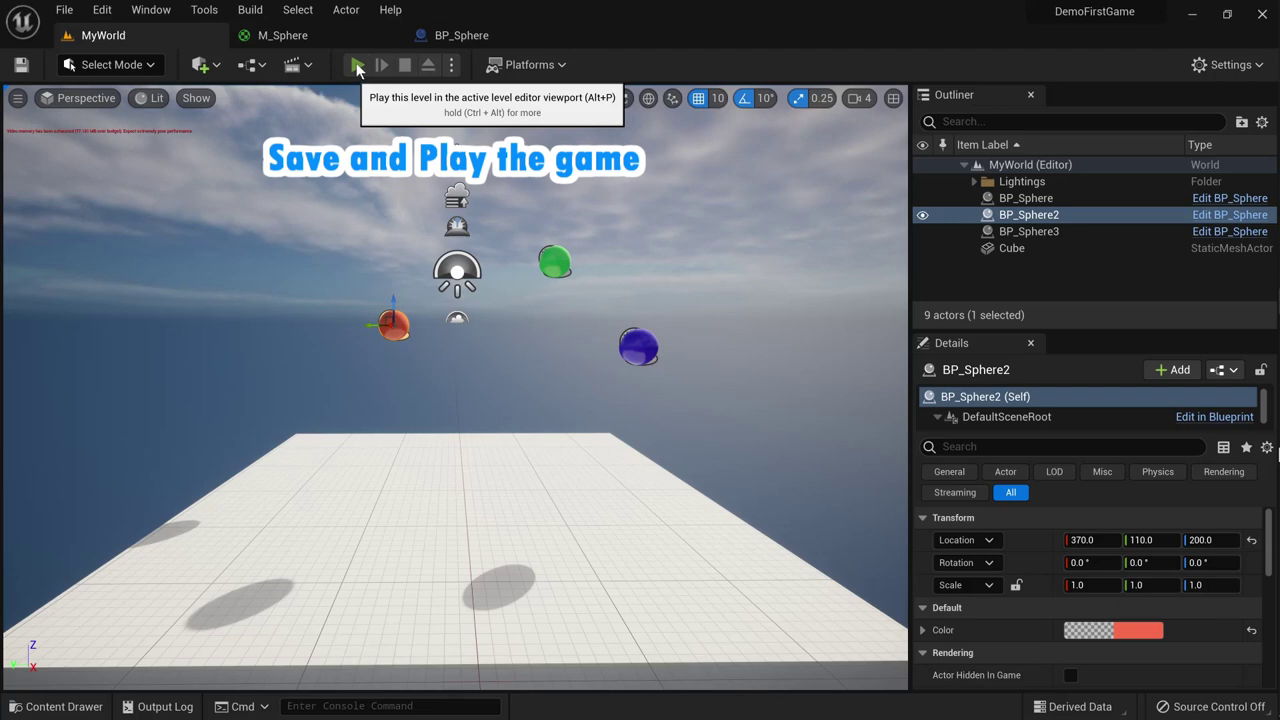
left_click(357, 66)
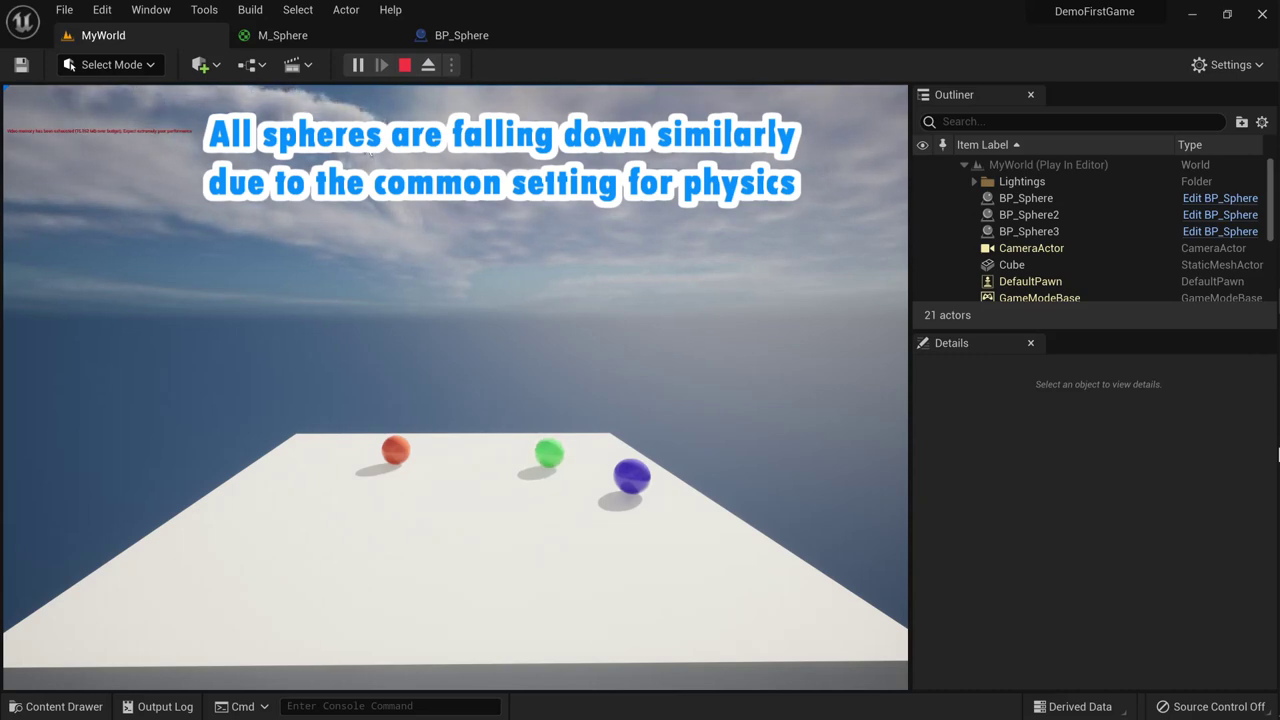
left_click(404, 66)
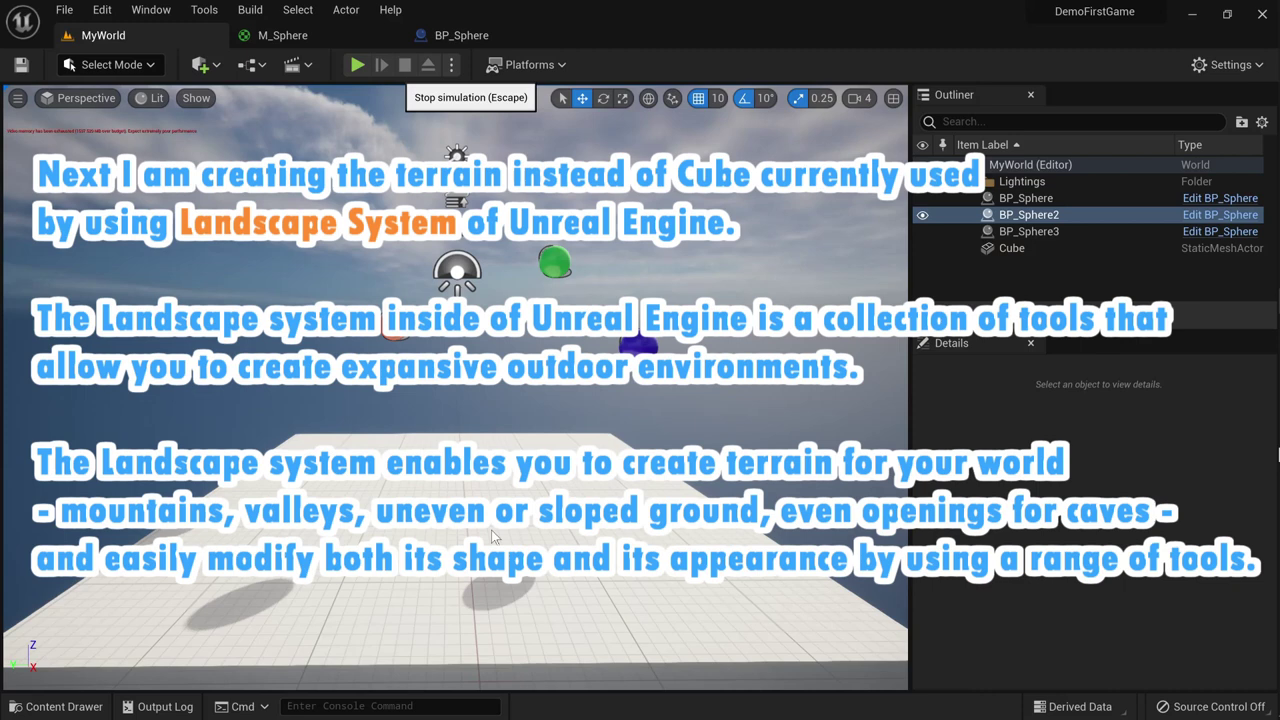
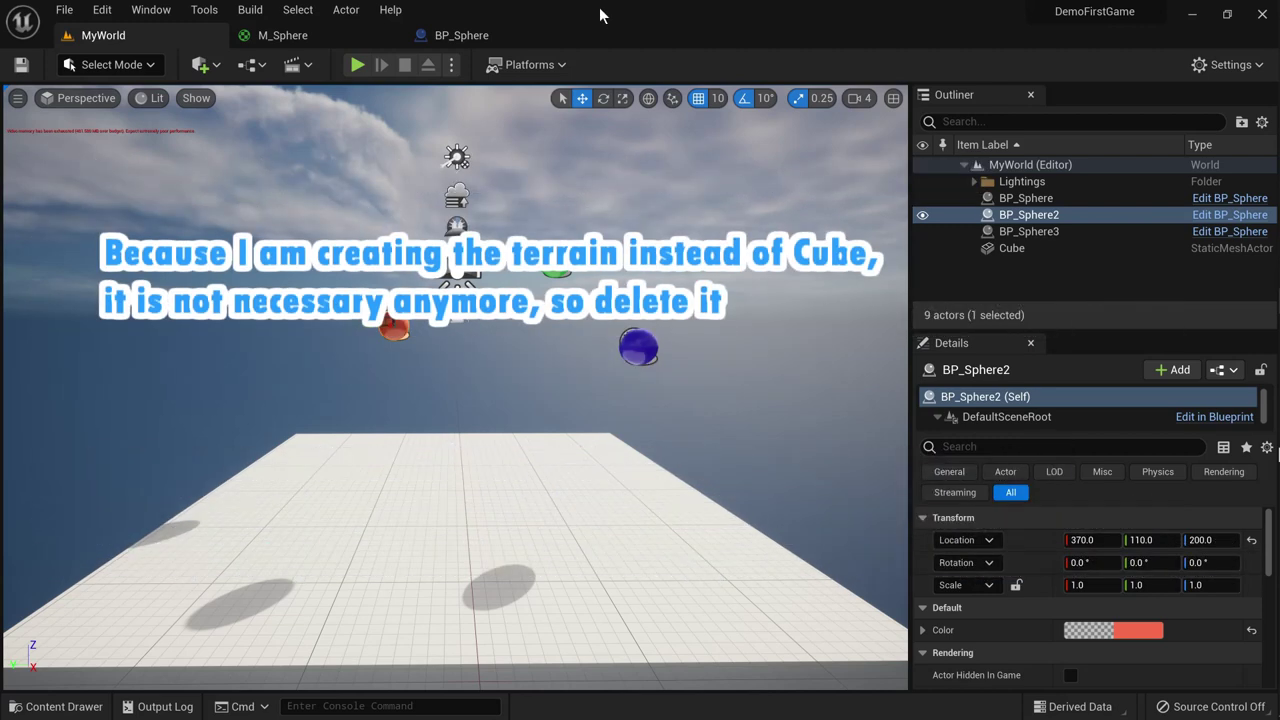
Step: Delete the Cube actor from MyWorld and switch the editor to Landscape mode
left_click(998, 247)
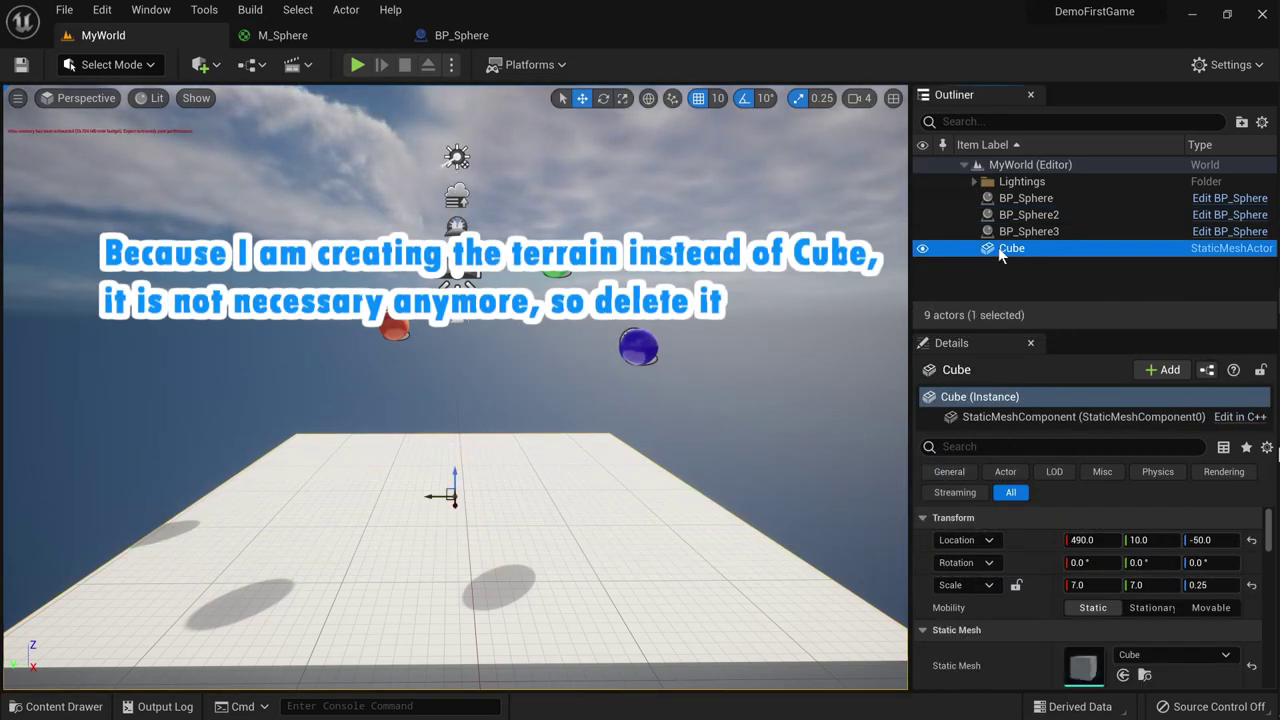
key("Delete")
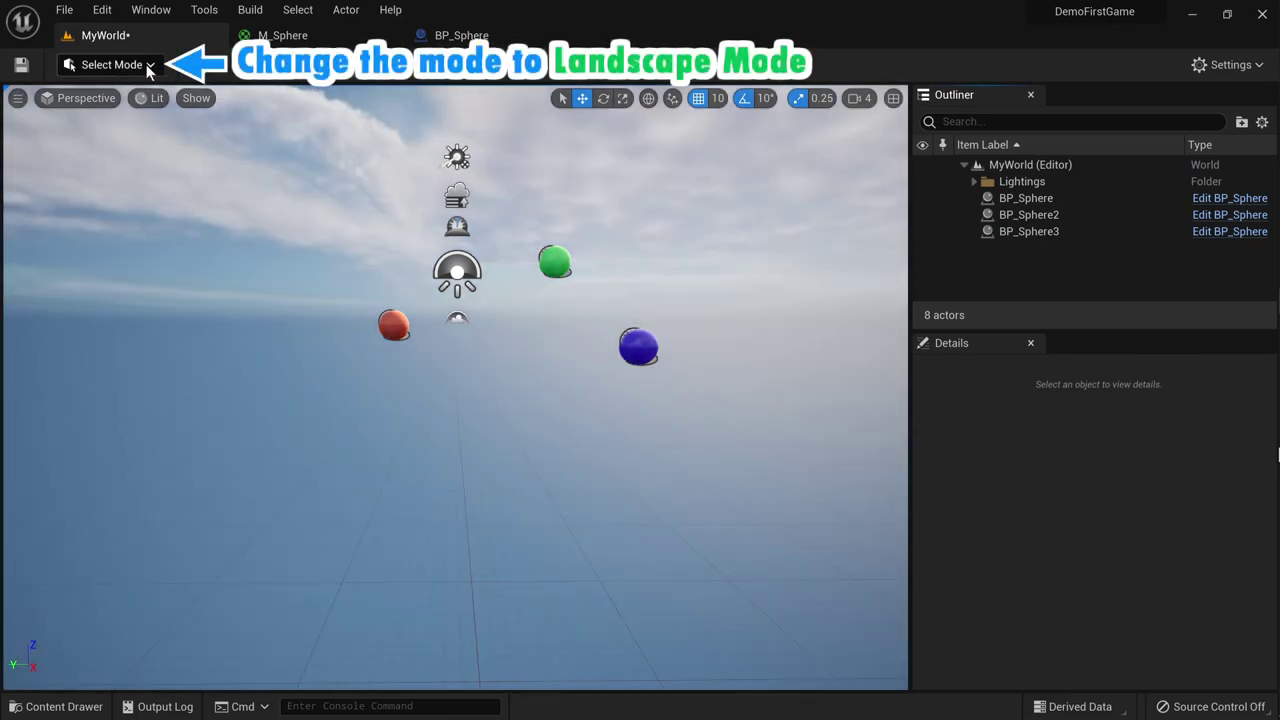
left_click(155, 71)
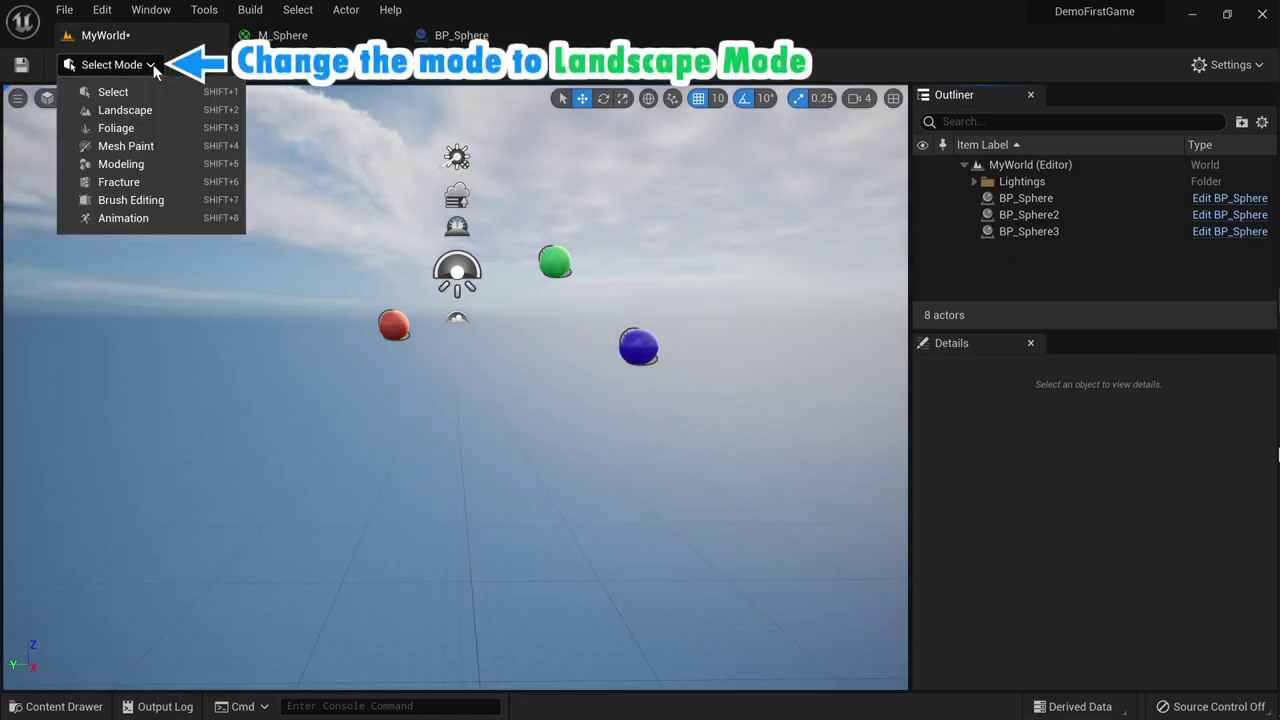
left_click(150, 110)
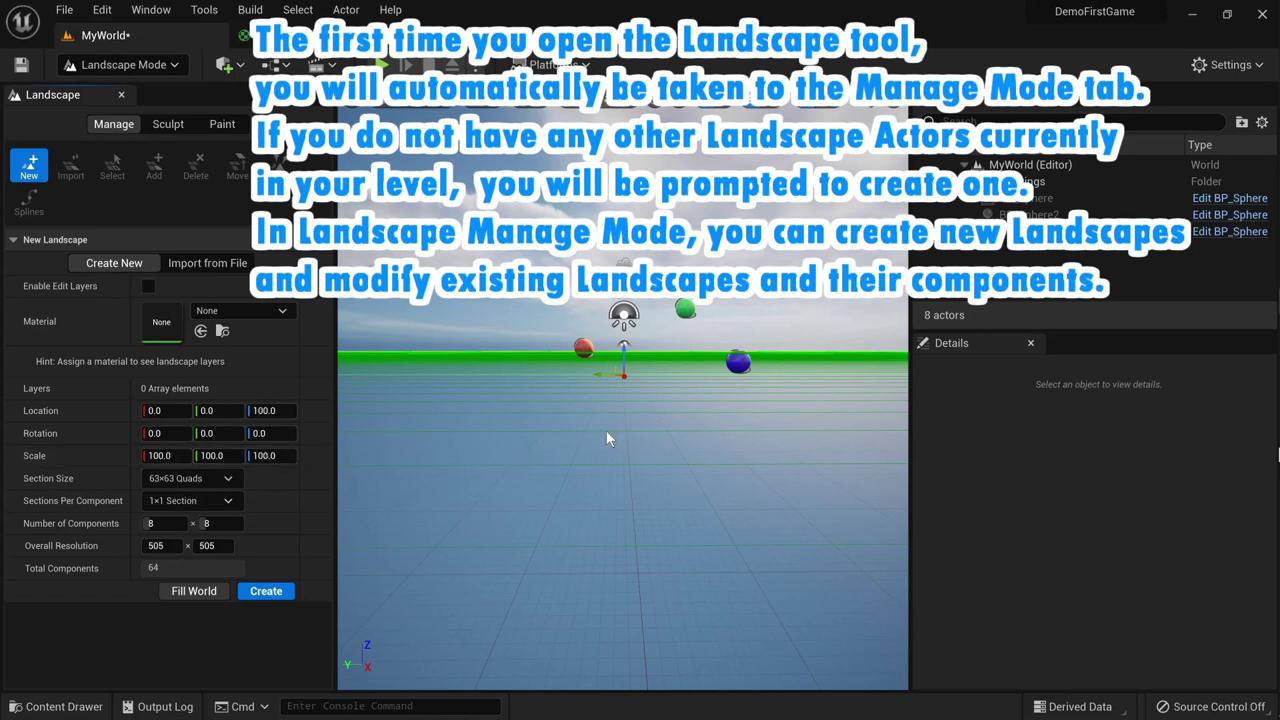
scroll(606, 432, "down", 2)
scroll(606, 432, "down", 2)
scroll(606, 432, "down", 2)
scroll(606, 432, "down", 2)
scroll(606, 431, "up", 1)
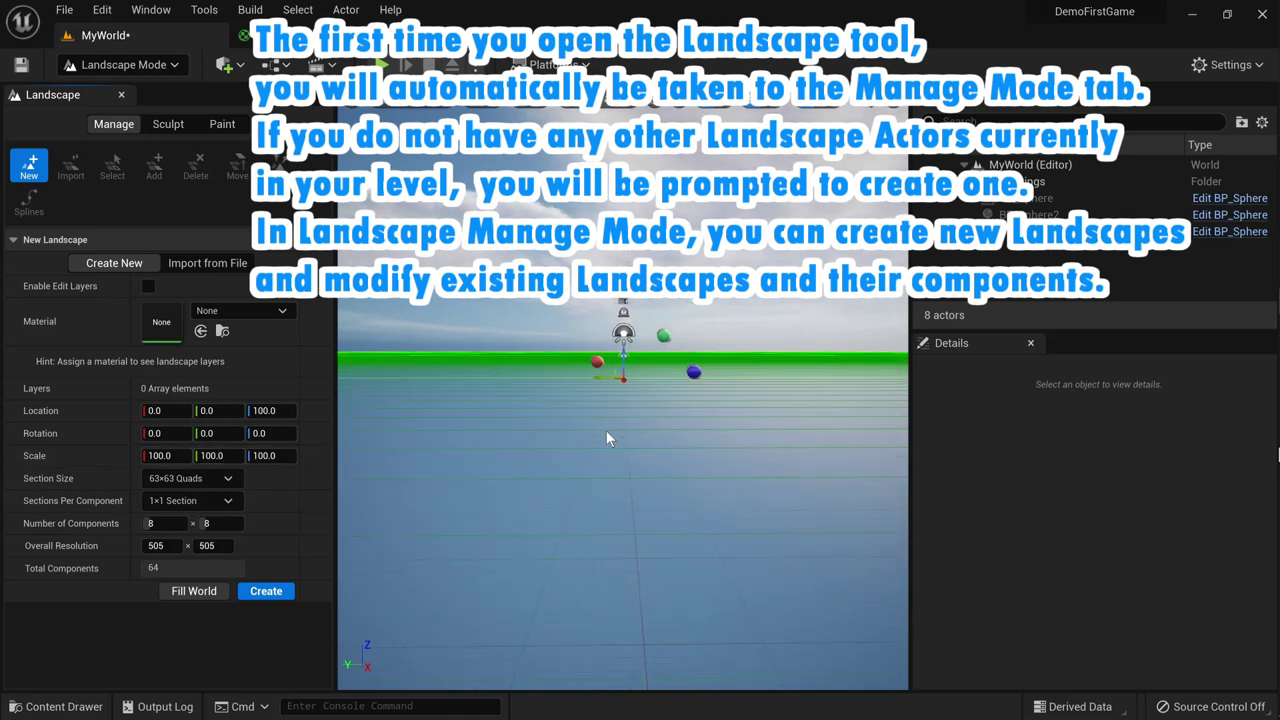
Step: Set the new landscape's X and Y scale to 15, giving a 505×505 preview
left_click(160, 455)
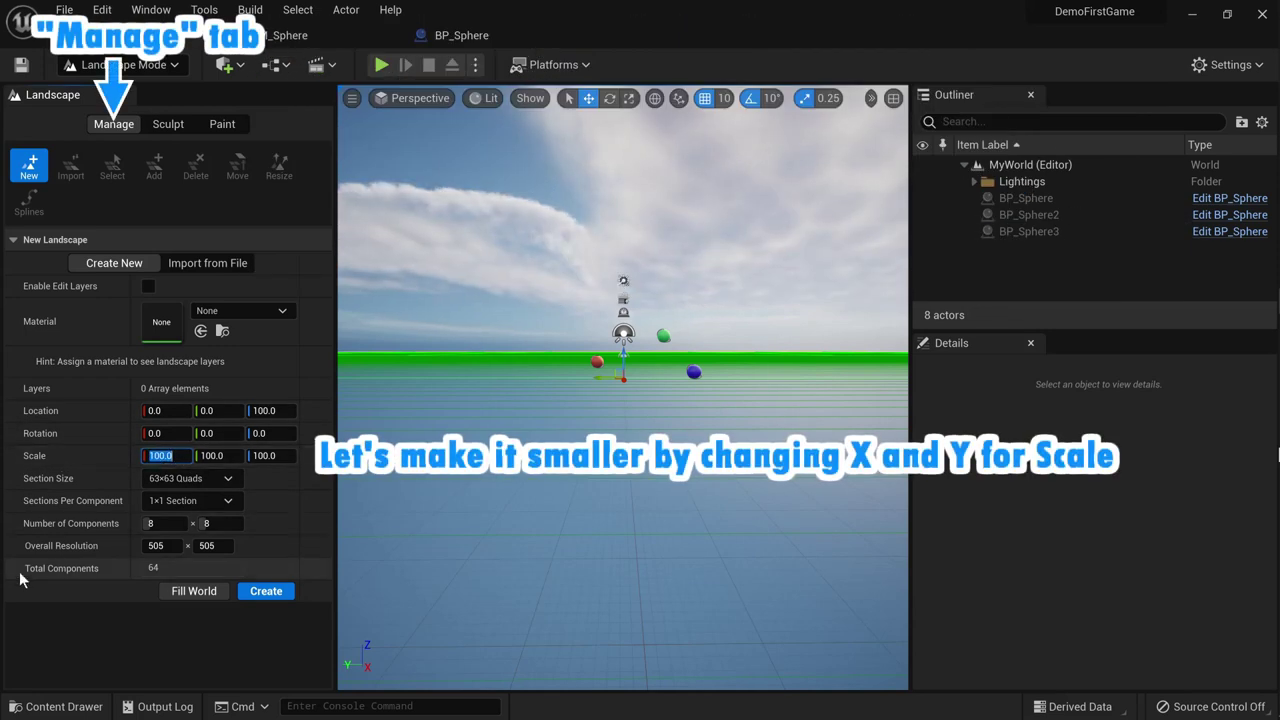
key("Tab")
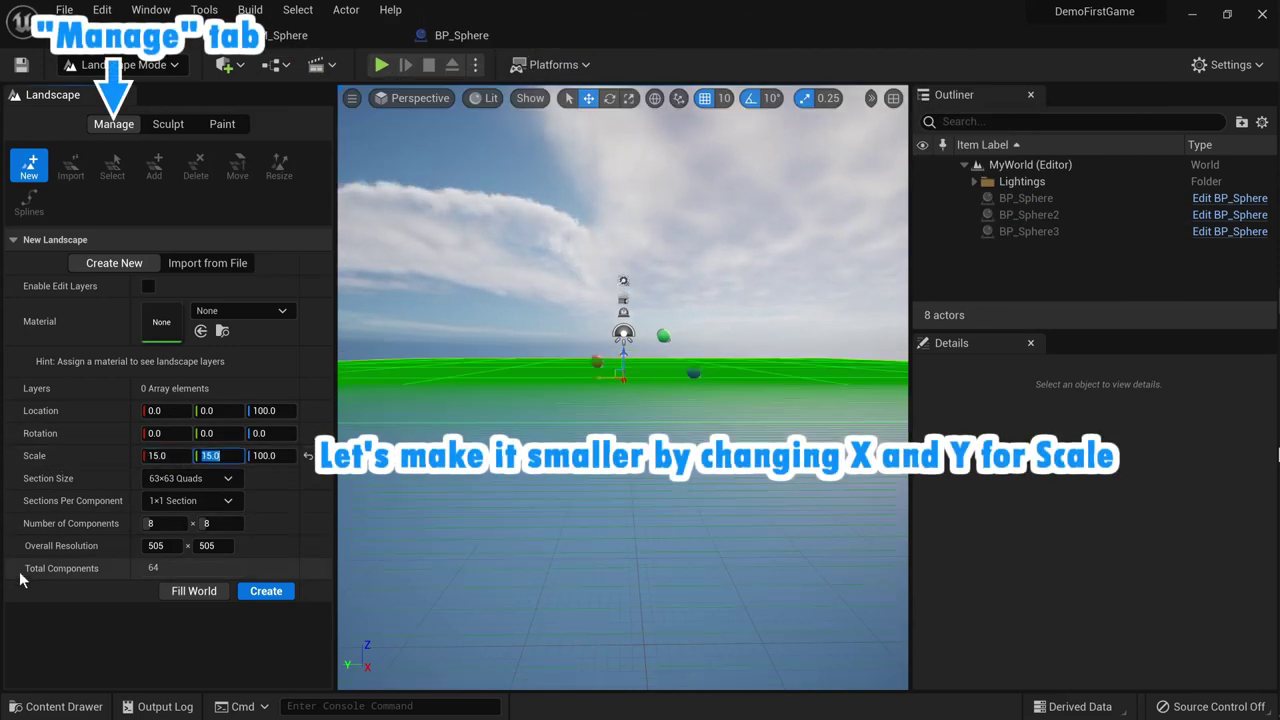
key("Tab")
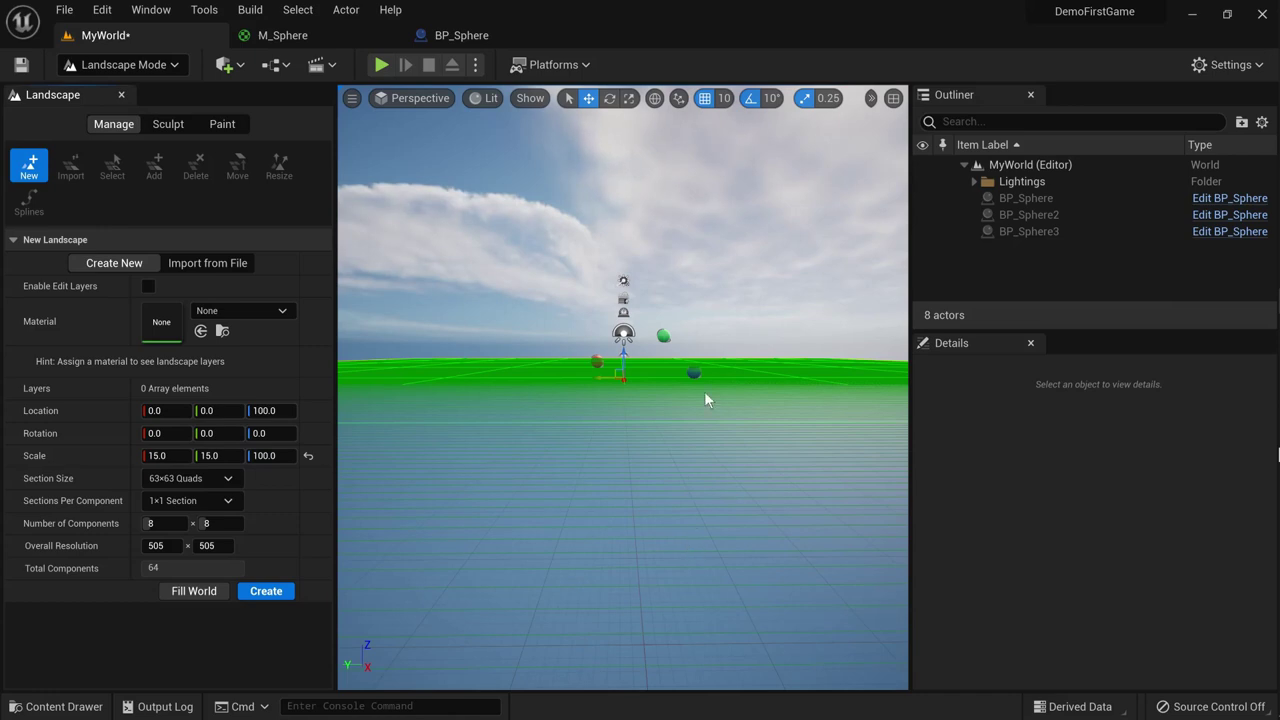
scroll(704, 391, "down", 5)
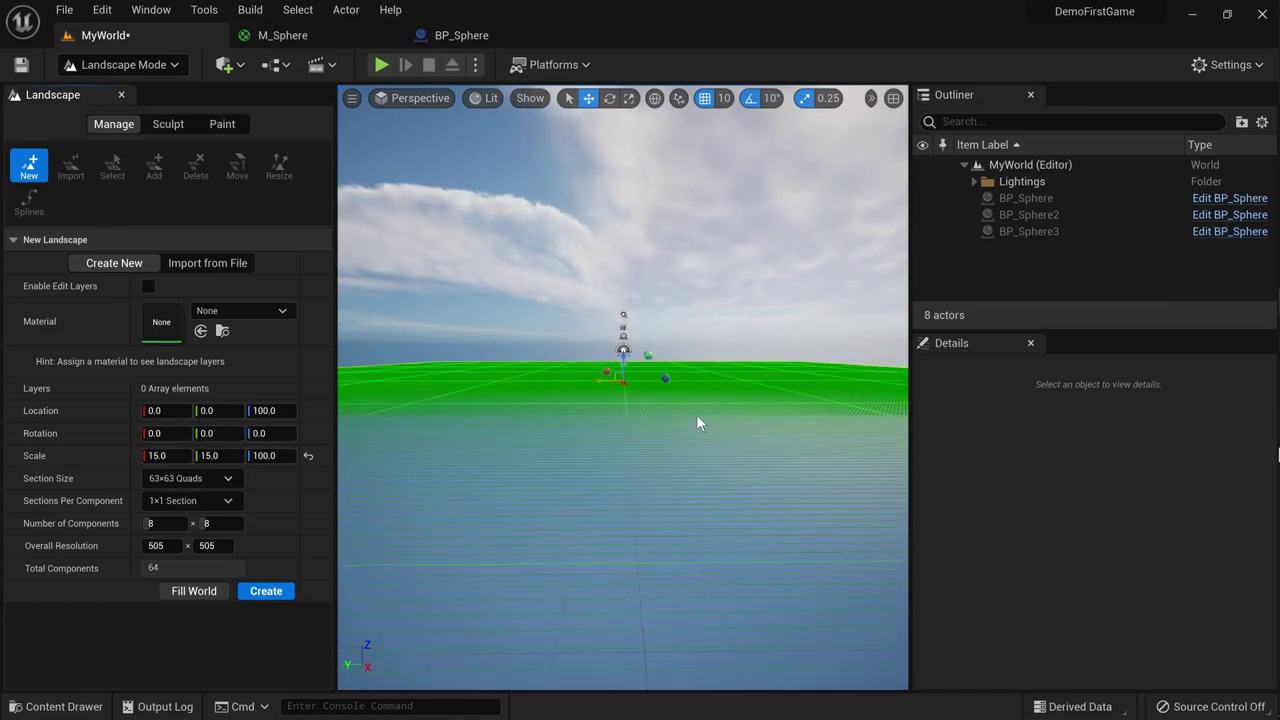
scroll(697, 420, "down", 1)
scroll(697, 420, "down", 1)
scroll(697, 420, "down", 1)
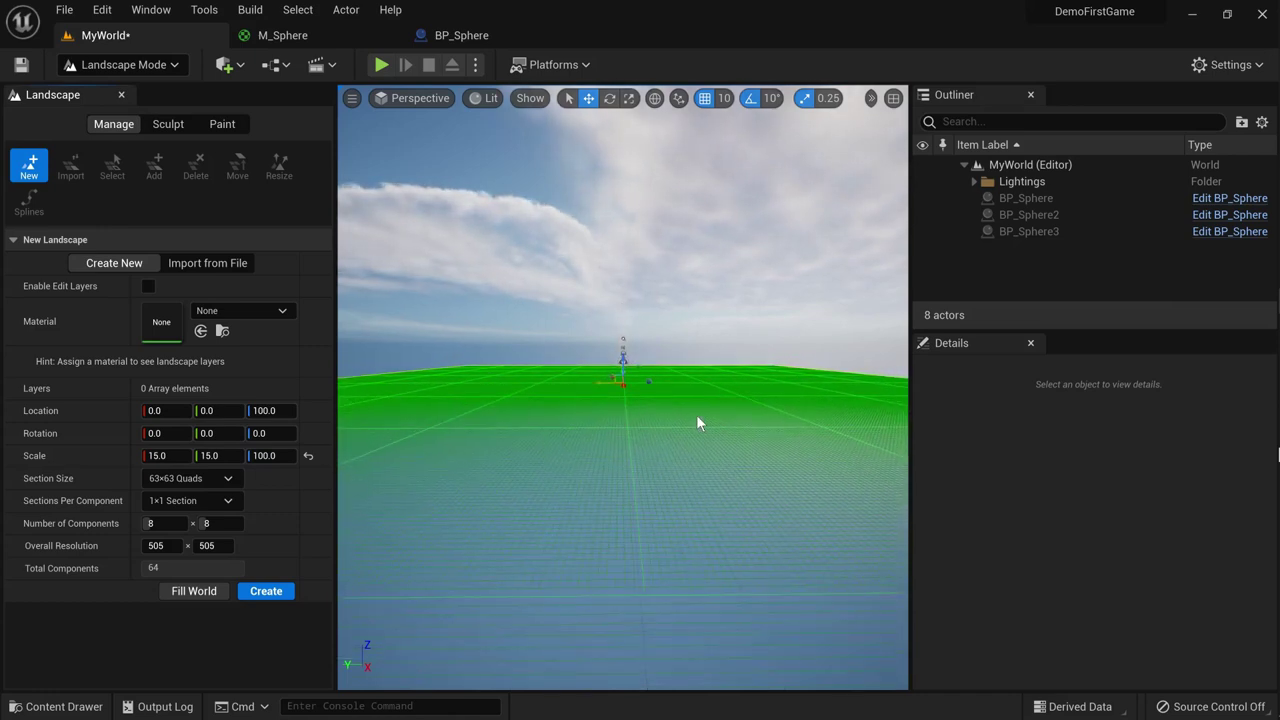
middle_click_drag(697, 420, 697, 470)
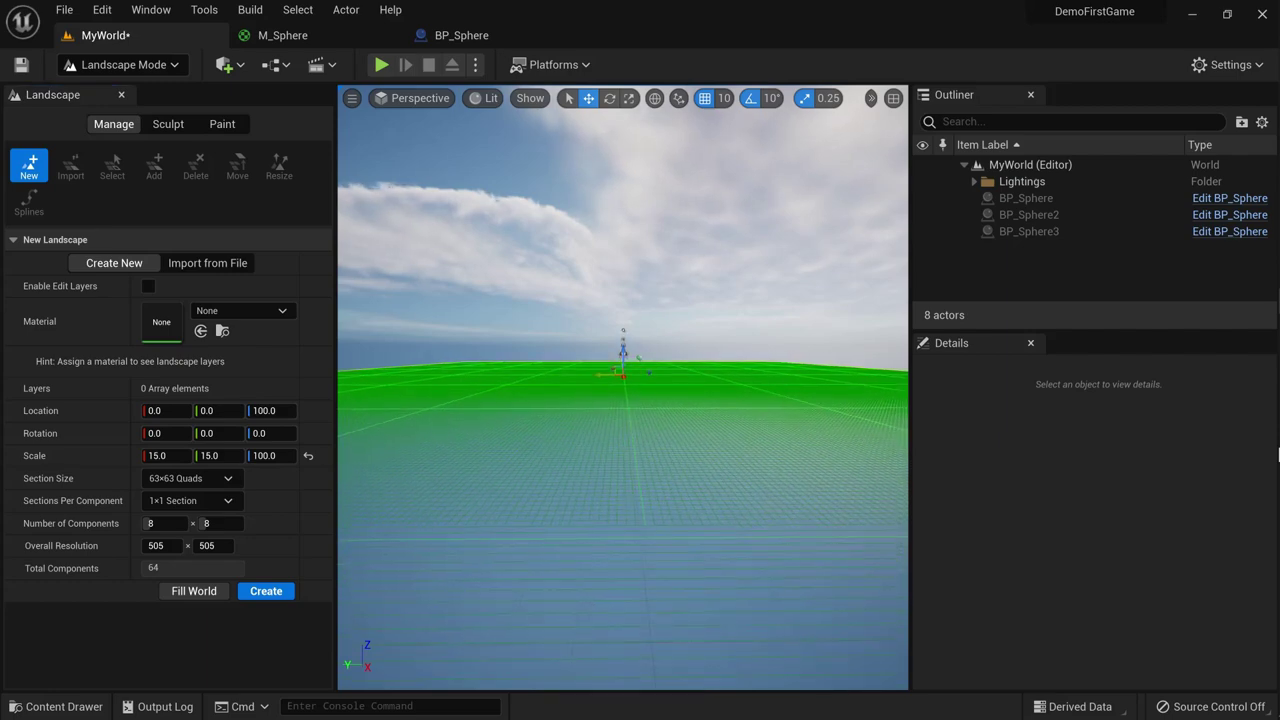
middle_click_drag(697, 470, 697, 350)
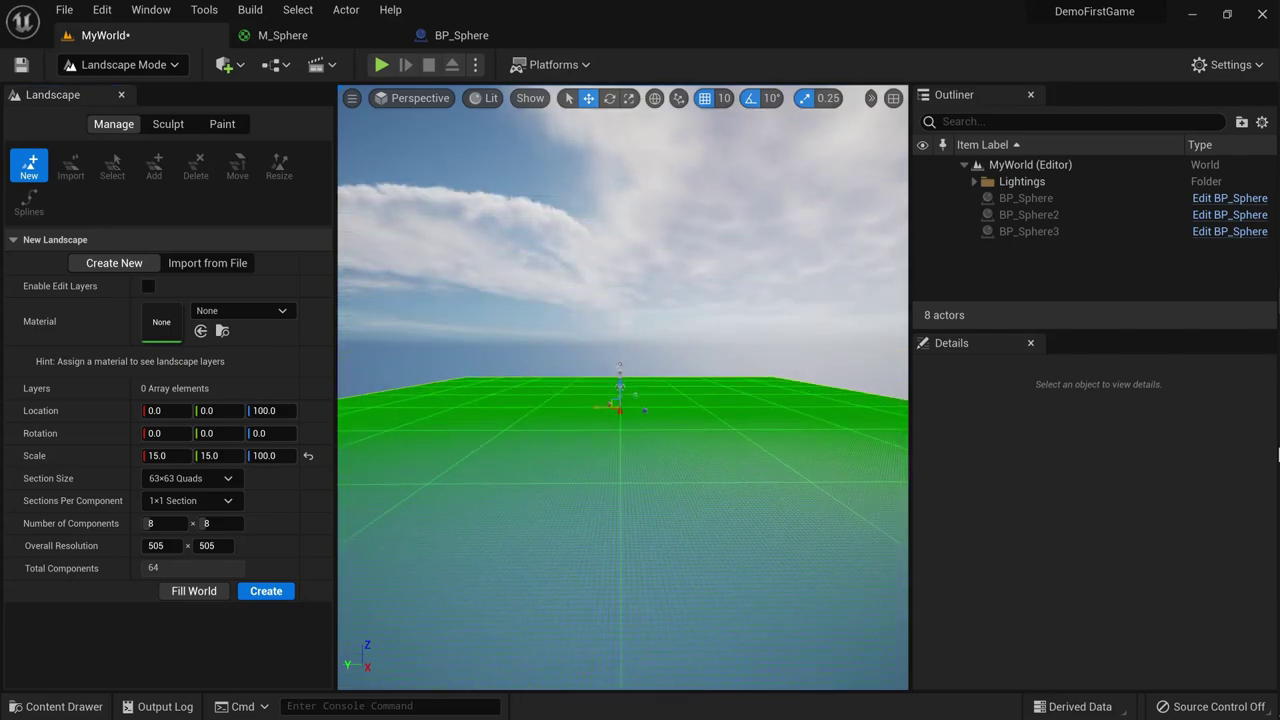
middle_click_drag(697, 350, 697, 365)
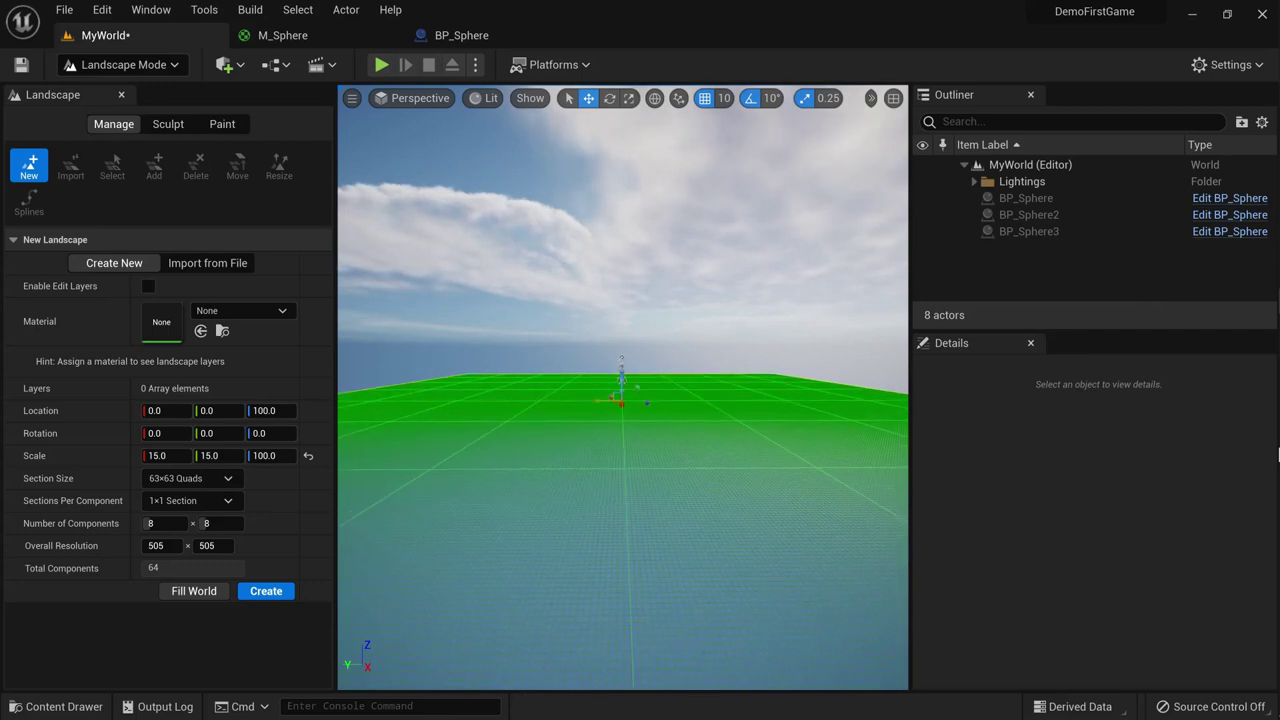
scroll(662, 447, "down", 5)
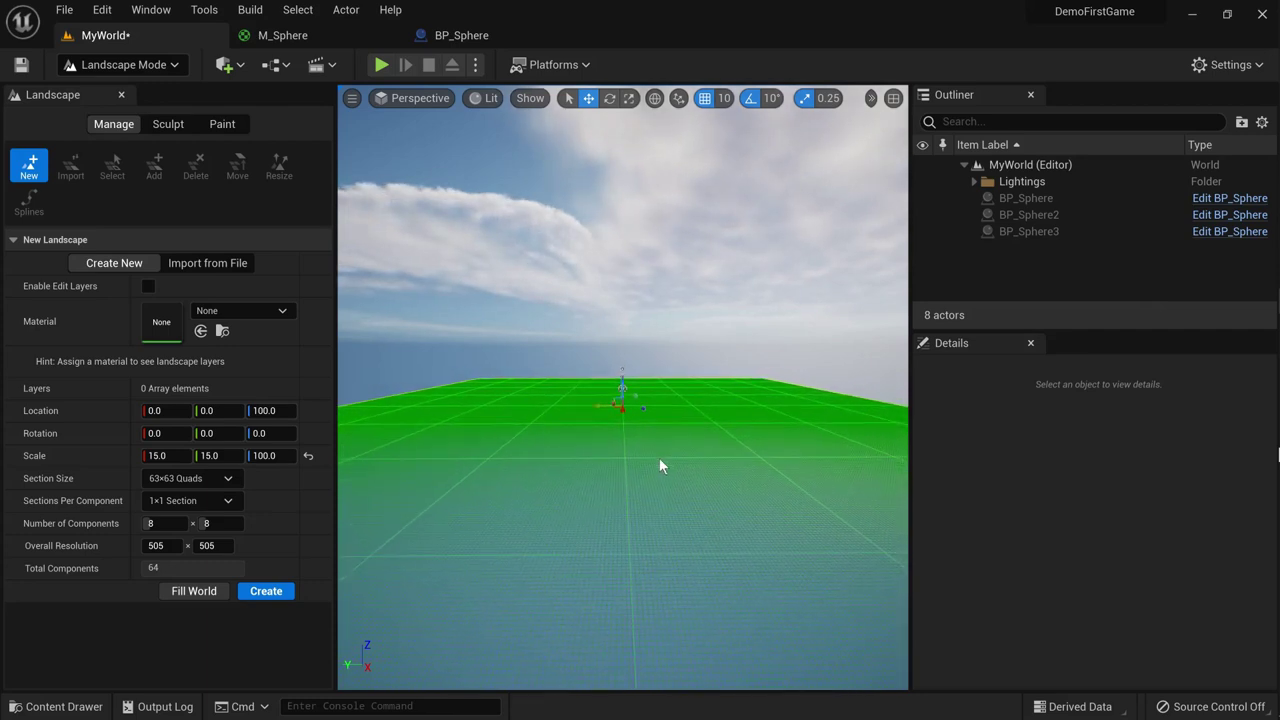
scroll(658, 460, "up", 3)
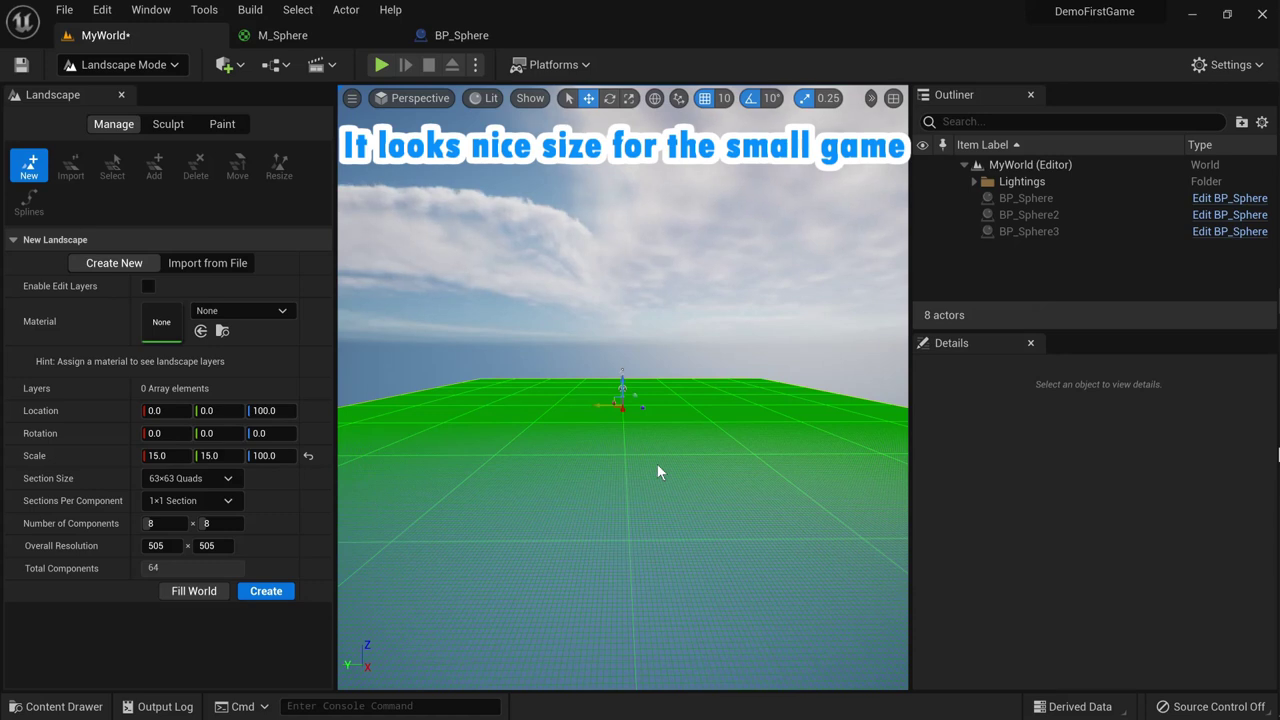
Step: Create the landscape, raise some ground near the spheres, and shrink the brush to about 319
left_click(271, 592)
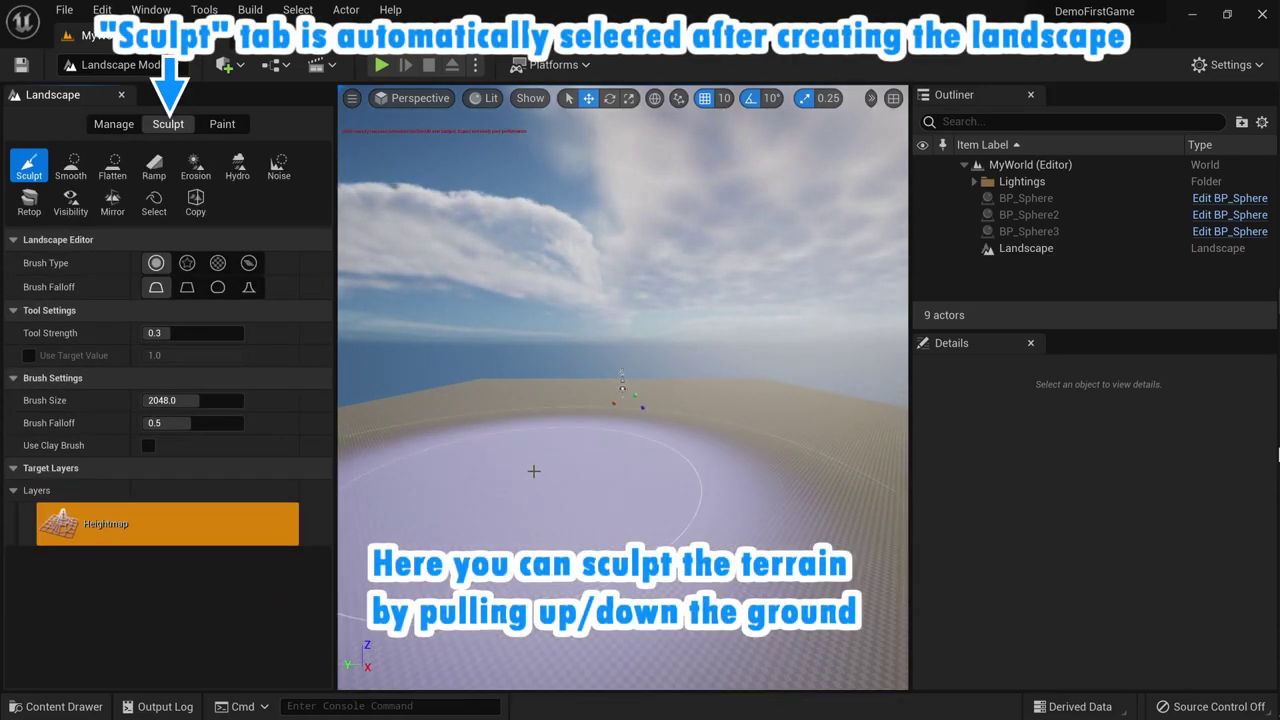
left_click_drag(637, 438, 633, 470)
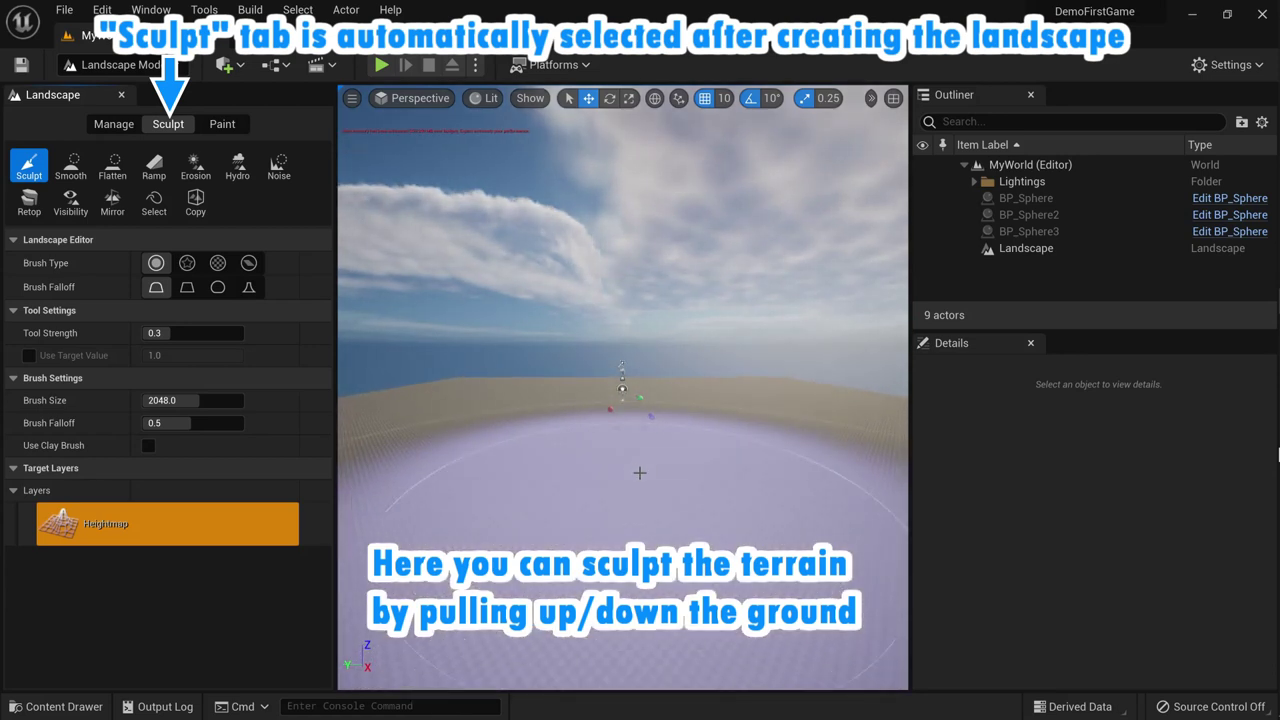
left_click_drag(640, 473, 640, 473)
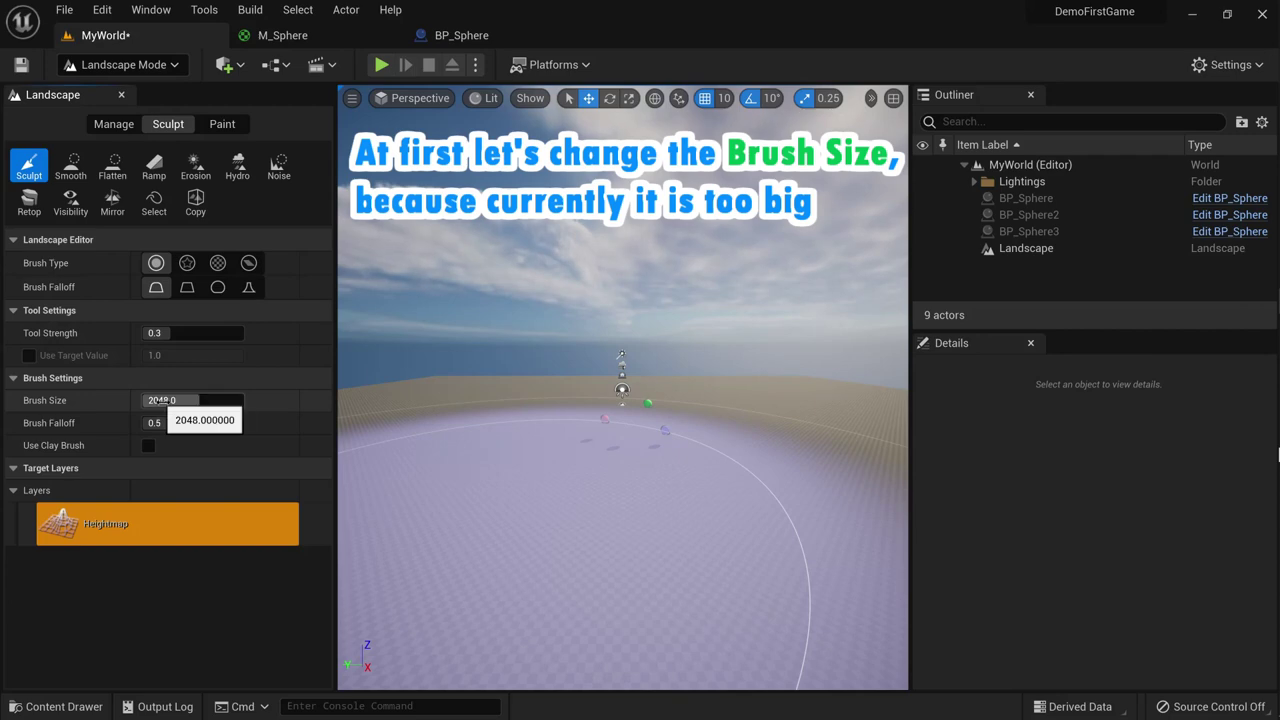
left_click_drag(158, 401, 110, 401)
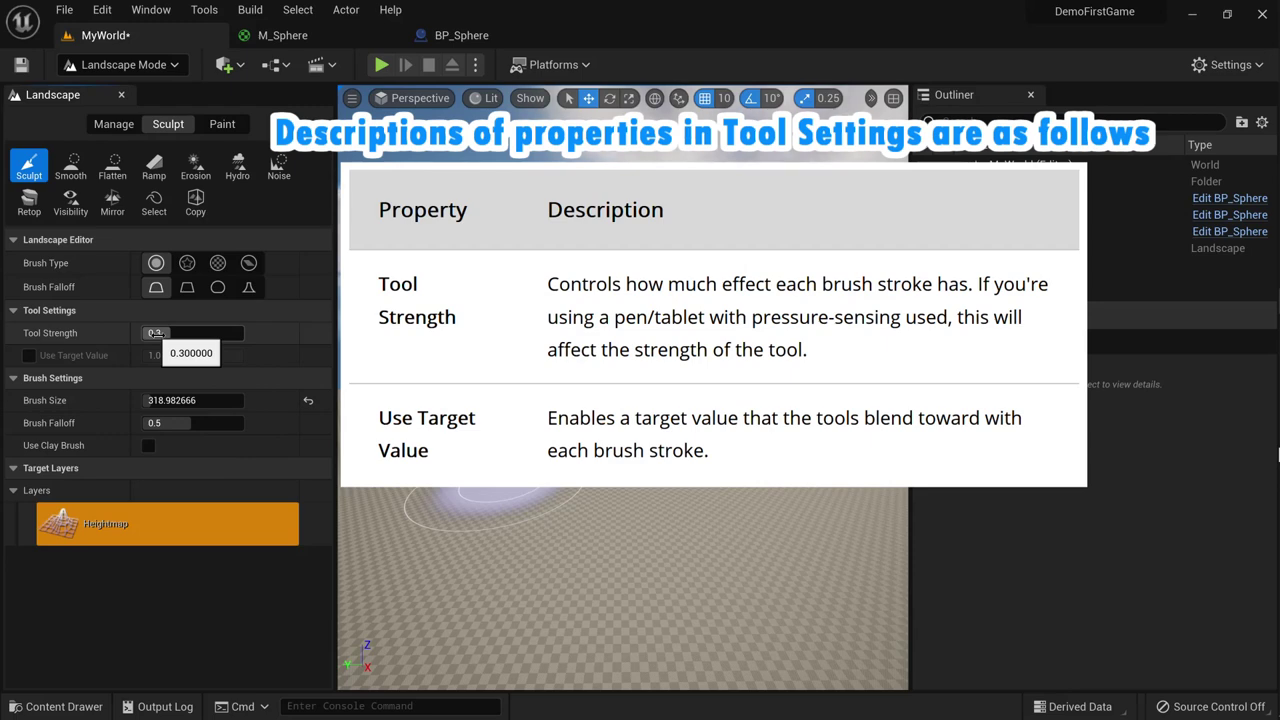
mouse_move(58, 343)
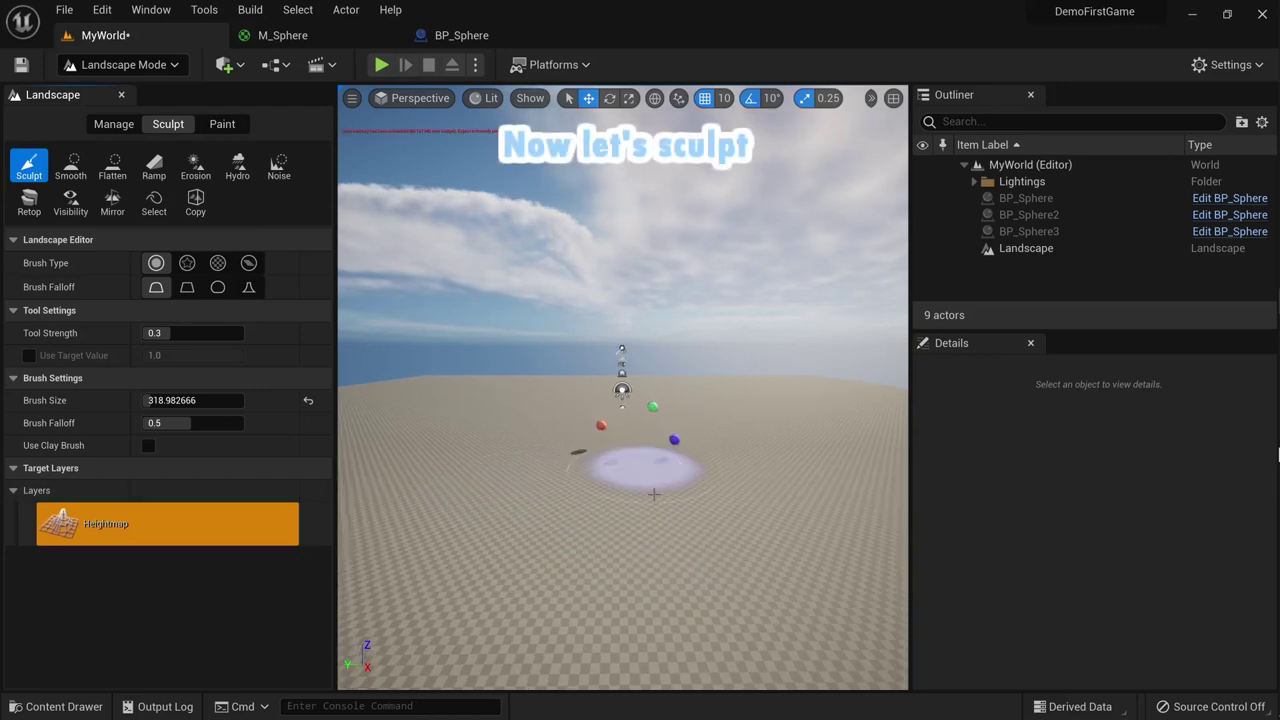
Step: Shrink the Sculpt brush to about 189 and raise hills and ridges around the spheres
scroll(654, 494, "up", 2)
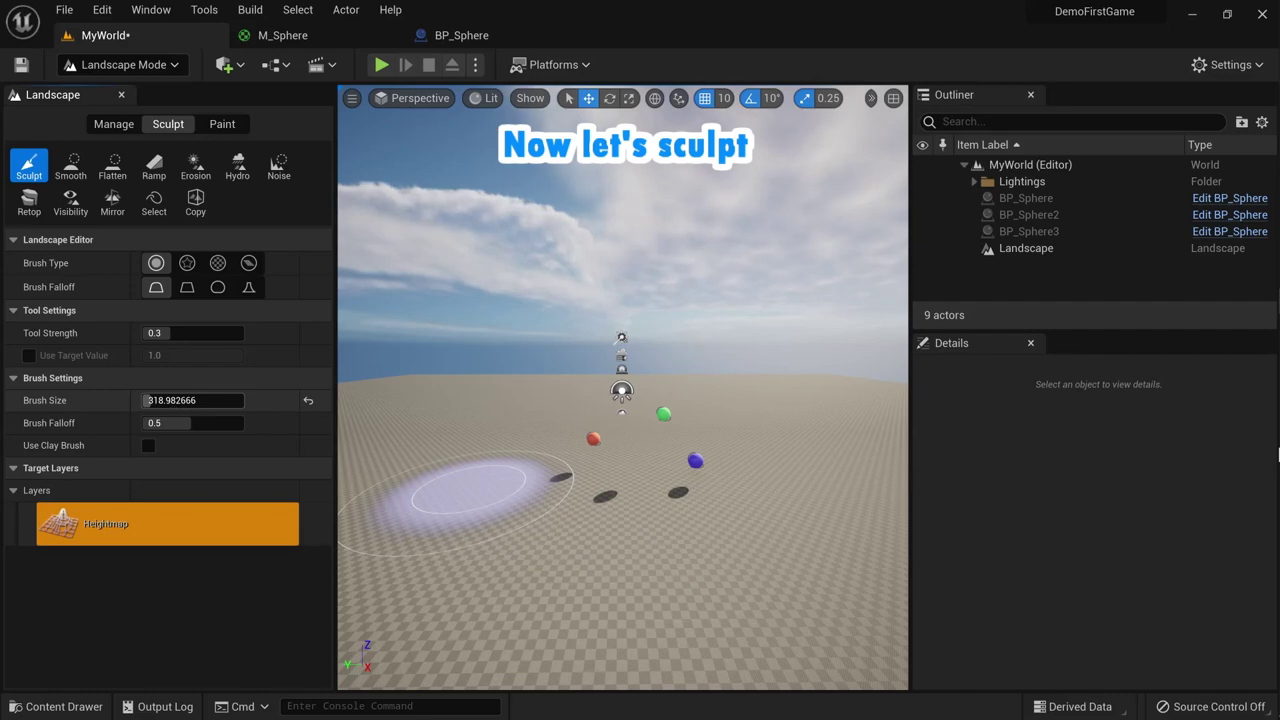
left_click_drag(146, 400, 120, 400)
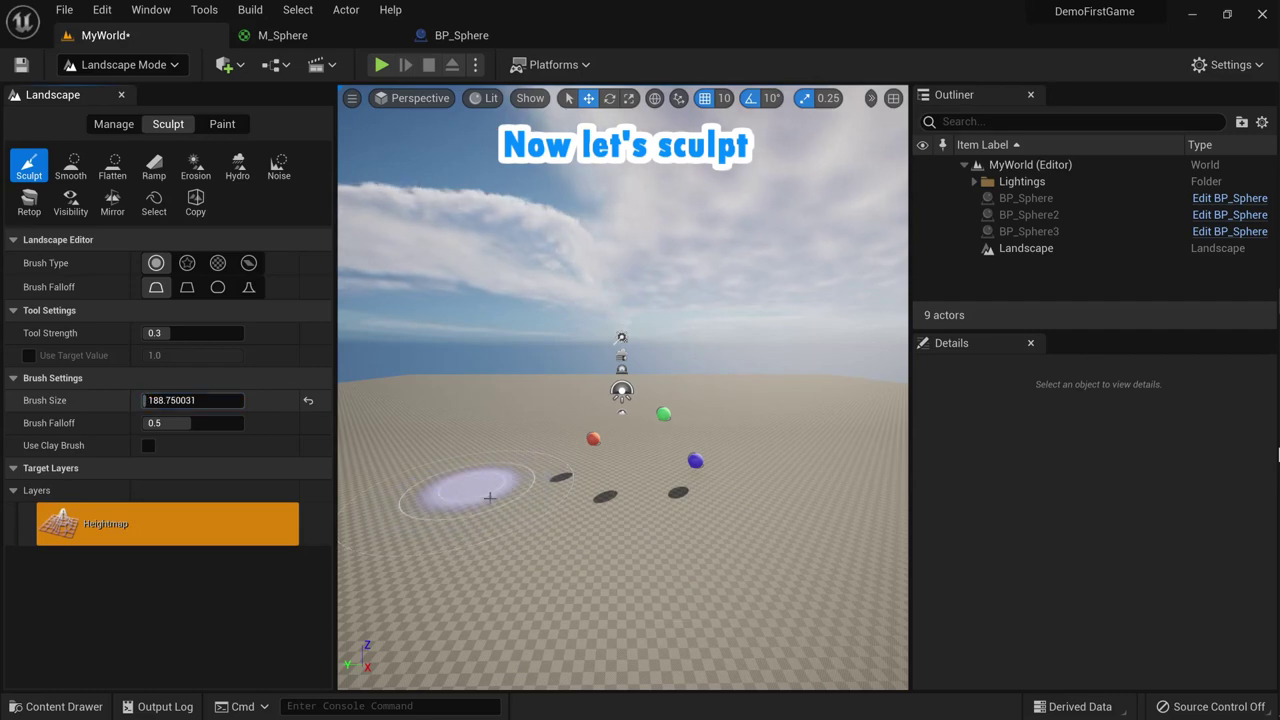
mouse_move(490, 497)
left_mouse_down()
mouse_move(549, 443)
mouse_move(632, 420)
mouse_move(515, 630)
left_mouse_up()
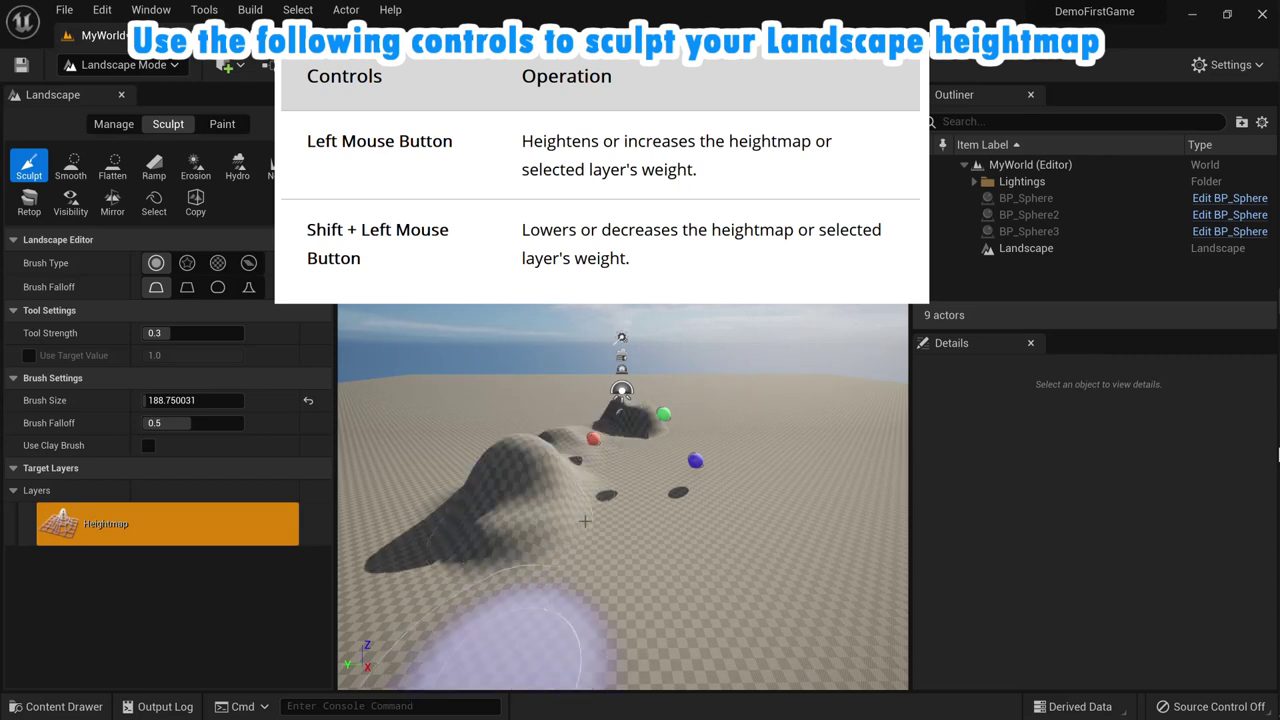
left_click_drag(585, 520, 528, 470)
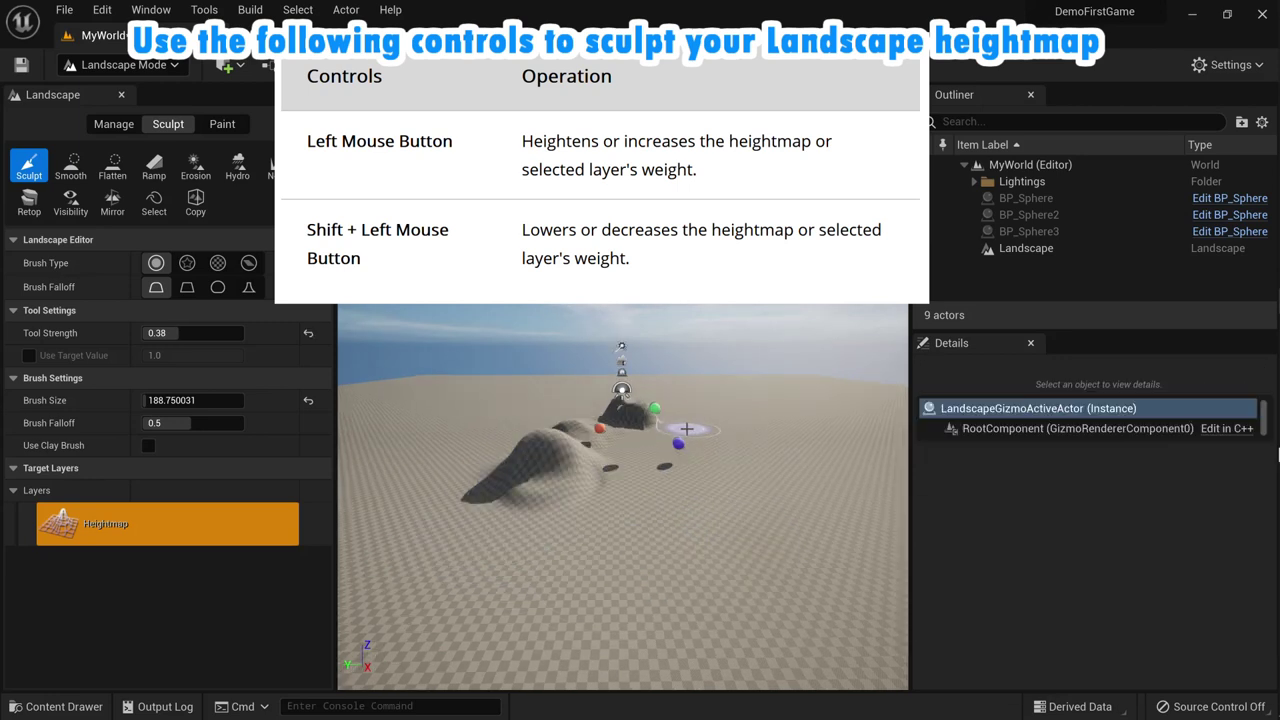
mouse_move(705, 455)
left_mouse_down()
mouse_move(655, 483)
mouse_move(833, 482)
left_mouse_up()
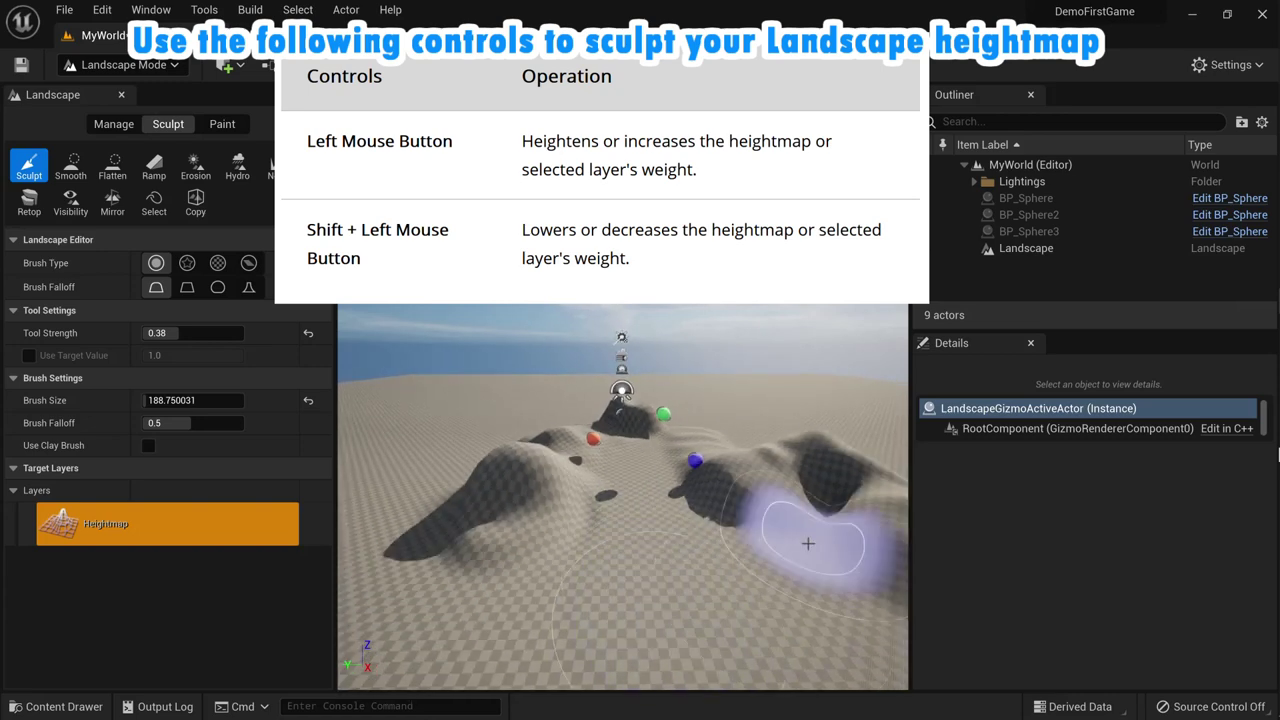
left_click_drag(831, 489, 734, 554)
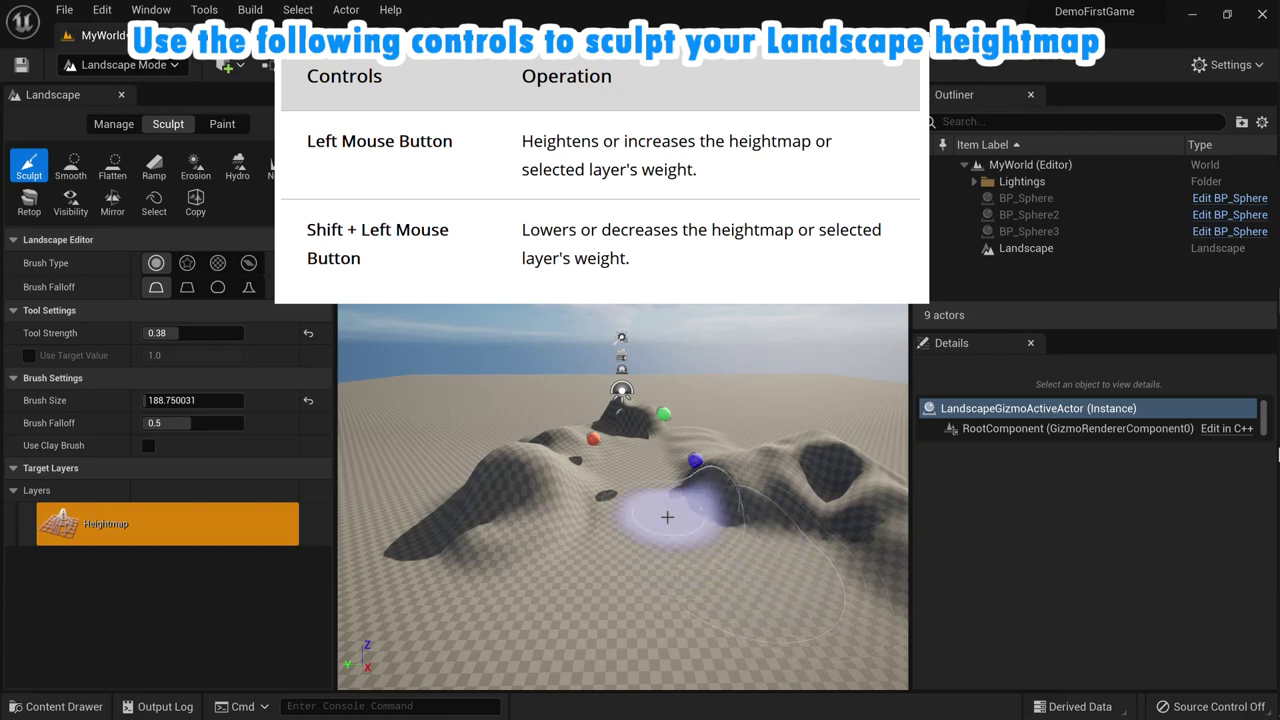
scroll(652, 530, "up", 3)
left_click_drag(700, 501, 675, 508)
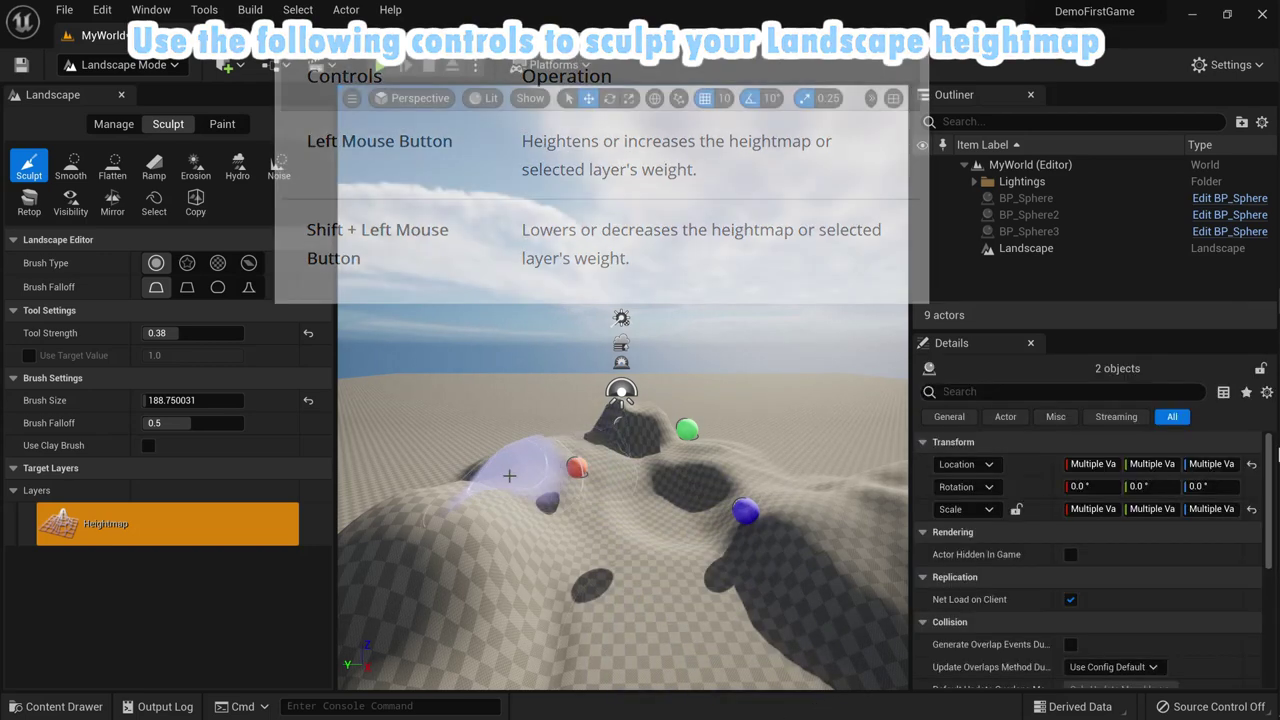
Step: Soften the sculpted ridges and hollows with the Smooth tool, using a smaller brush
left_click(71, 163)
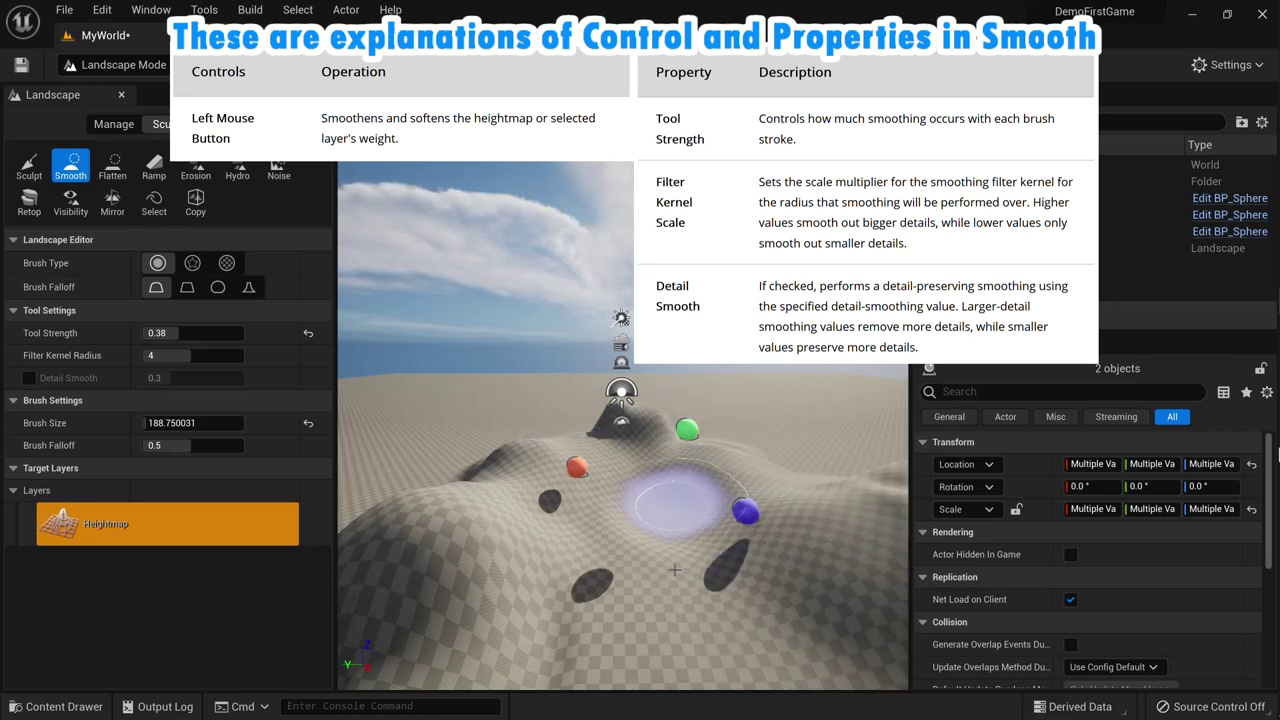
scroll(620, 580, "down", 3)
left_click_drag(880, 500, 770, 560)
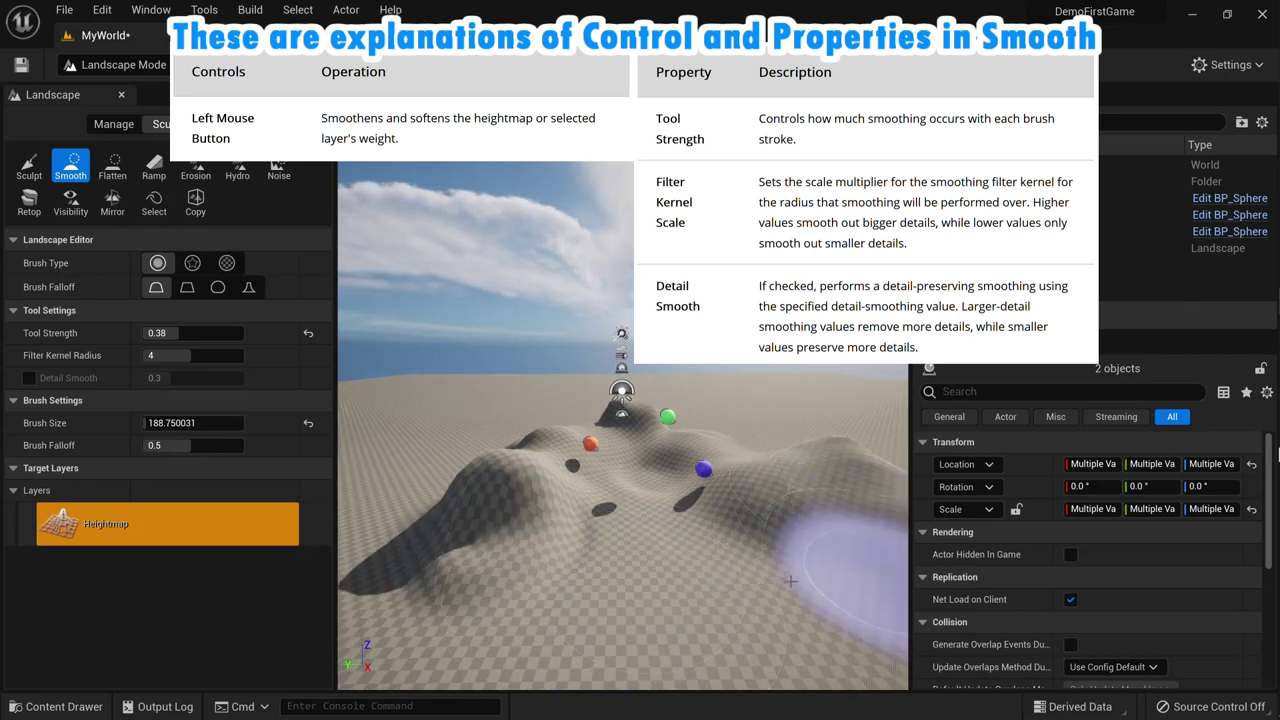
left_click_drag(400, 530, 570, 632)
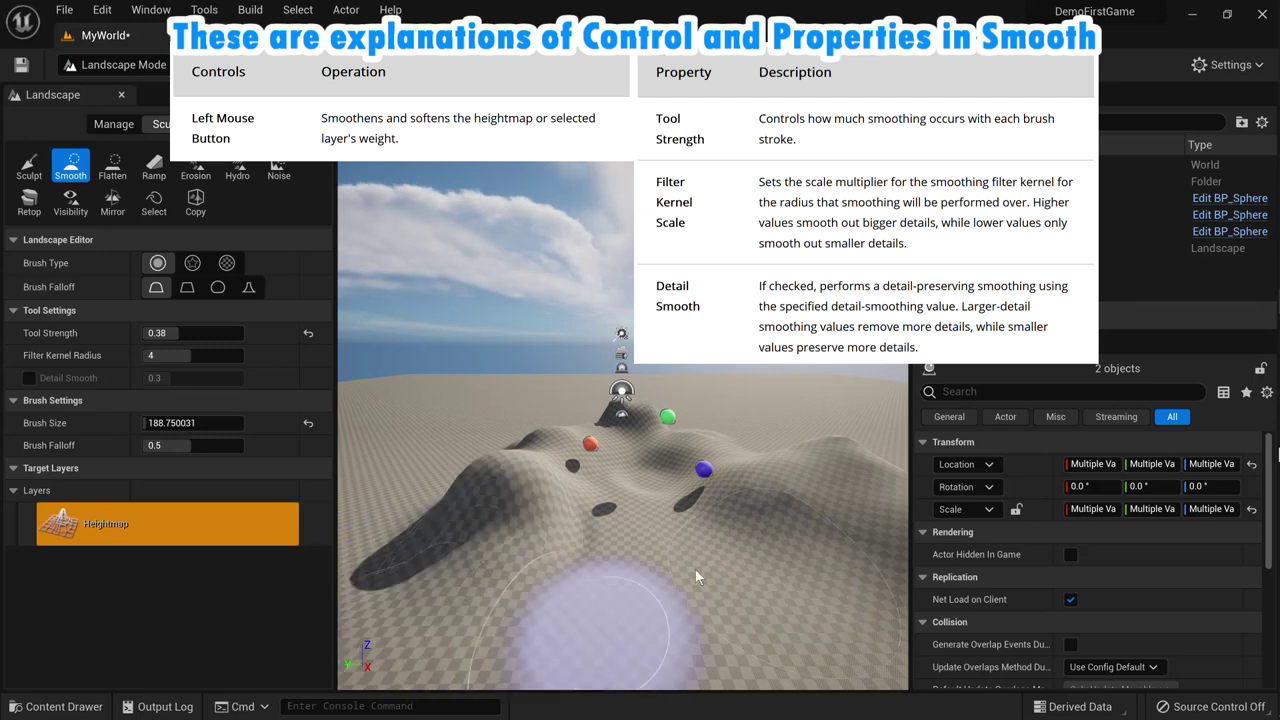
scroll(694, 573, "down", 4)
scroll(691, 579, "down", 2)
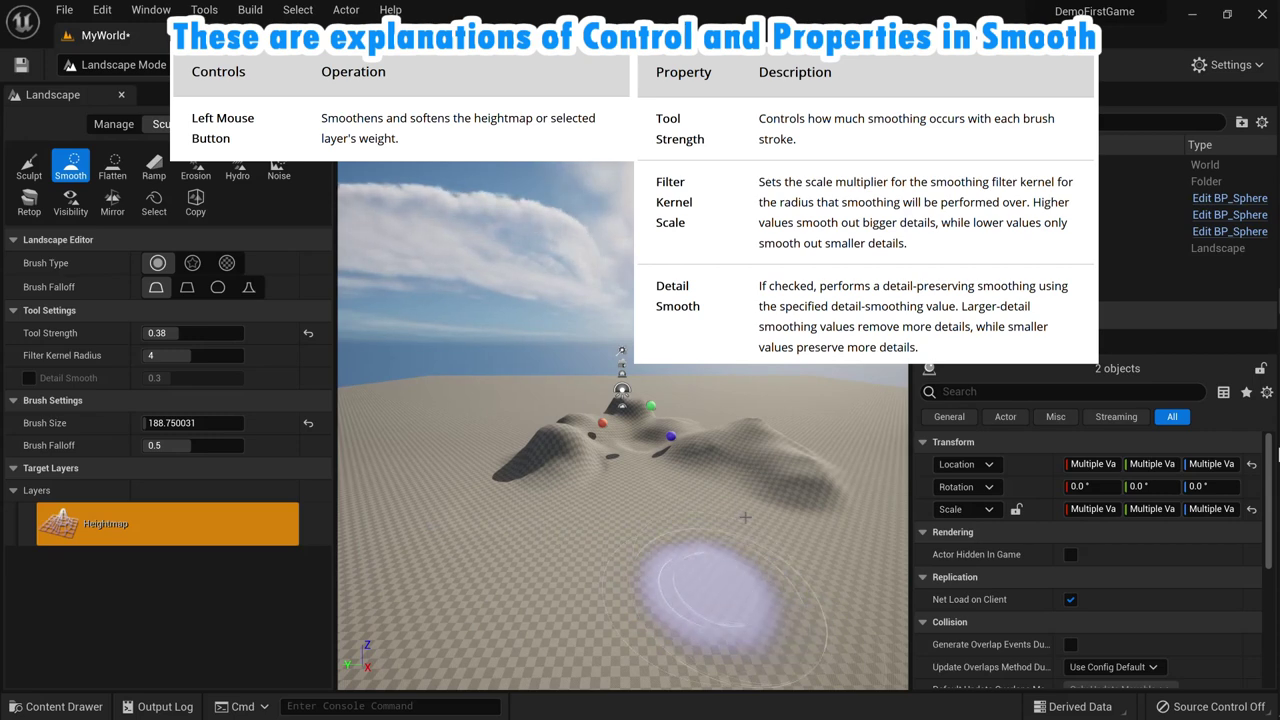
scroll(745, 517, "up", 2)
scroll(745, 517, "up", 1)
scroll(745, 517, "up", 1)
scroll(745, 517, "up", 1)
key("bracketleft")
scroll(745, 516, "down", 2)
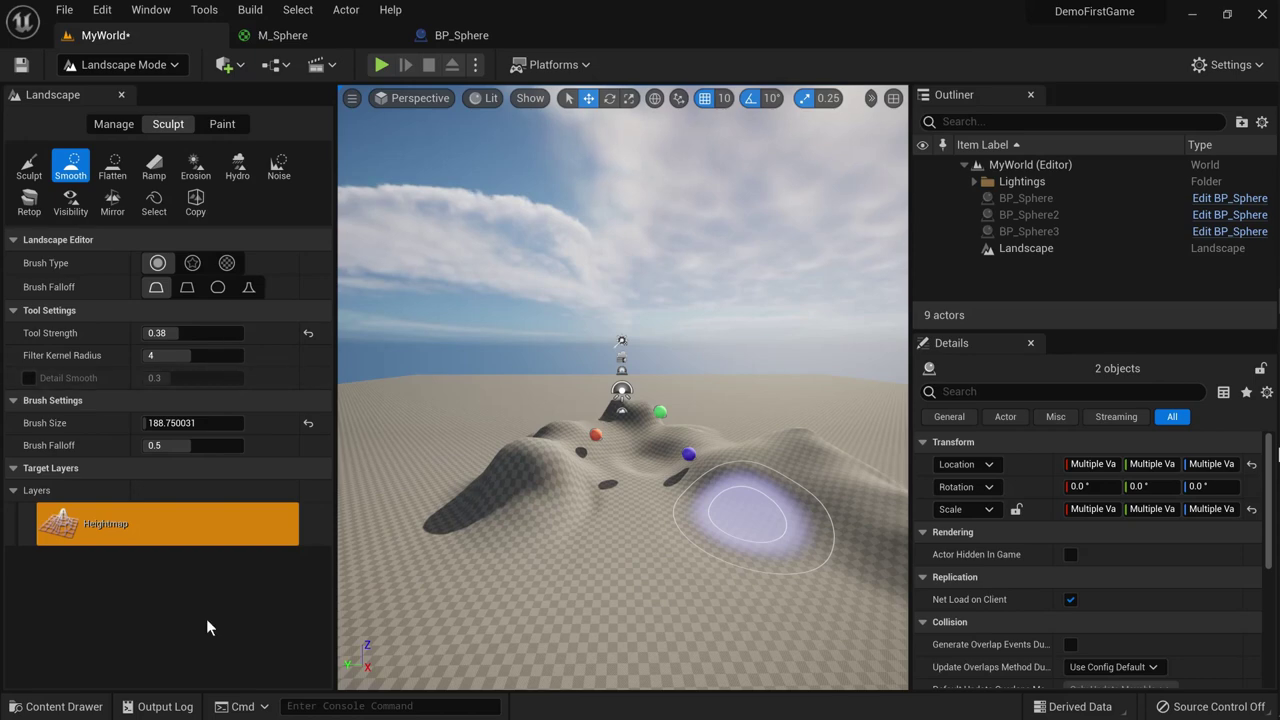
Step: Switch back to Select mode, play-test the level, then stop the session
left_click(163, 64)
left_click(163, 94)
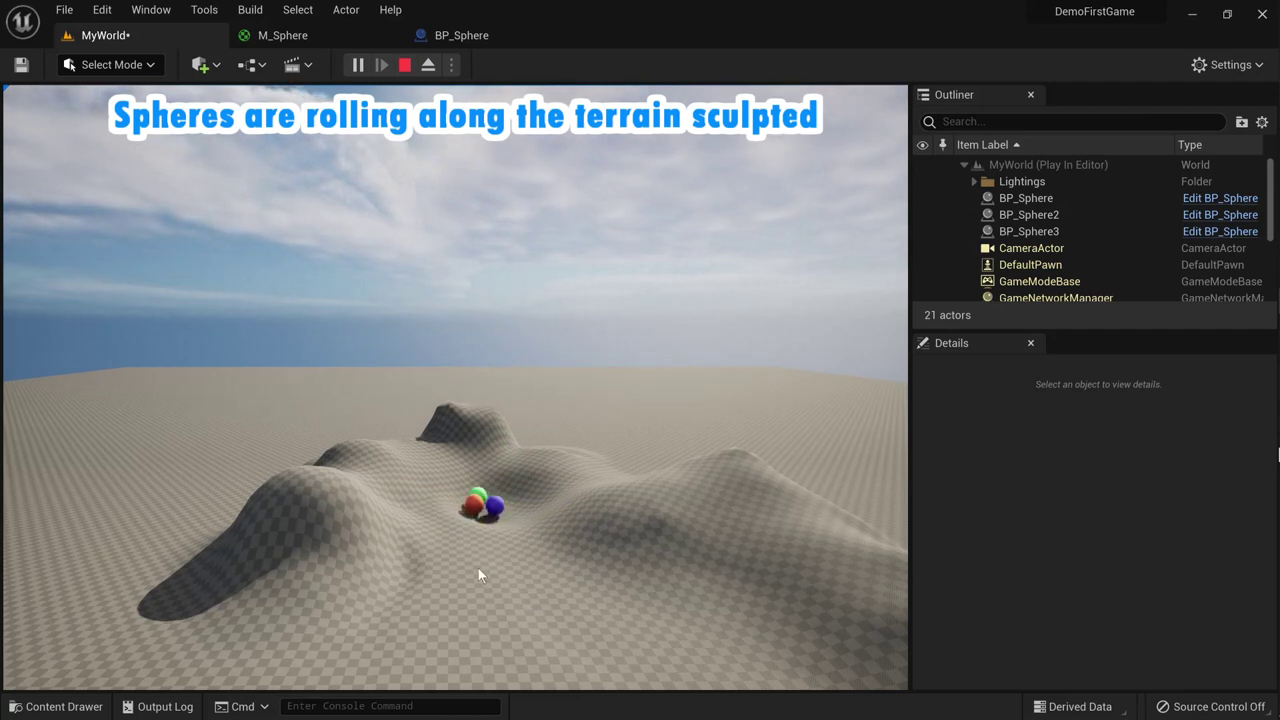
left_click(405, 75)
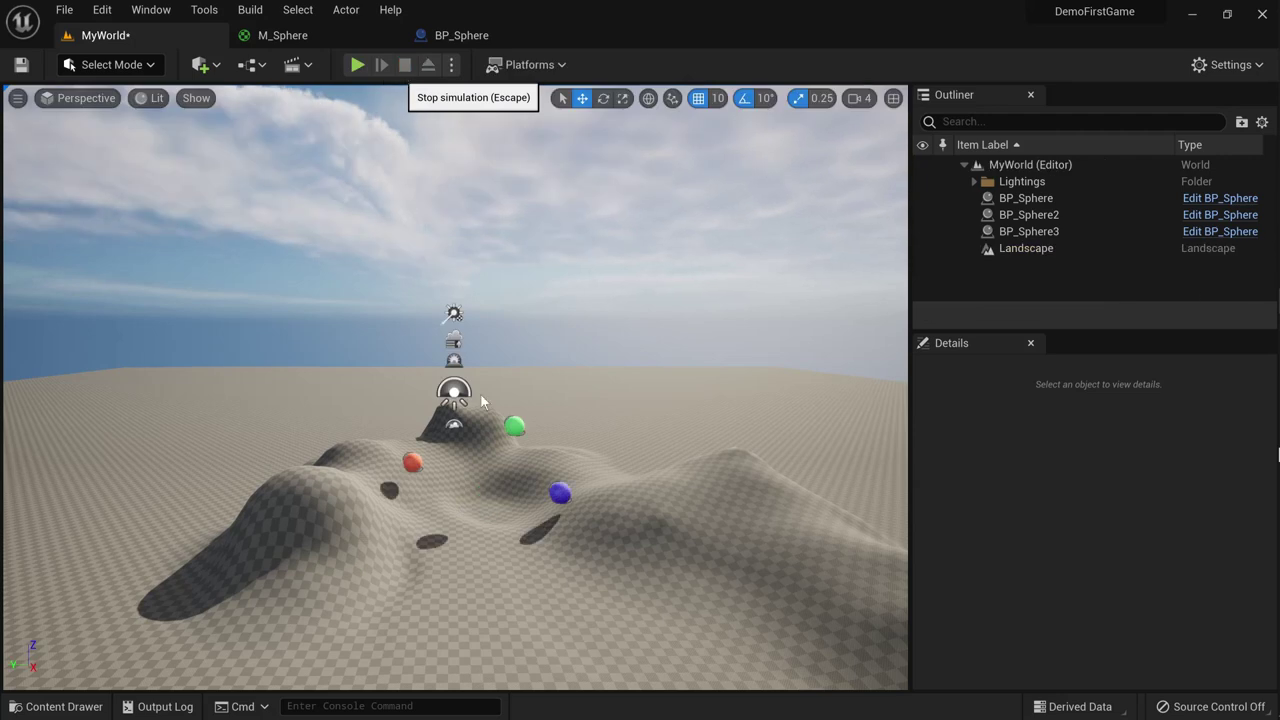
Step: Create a folder named Landscape under Content in the Content Drawer
left_click(62, 708)
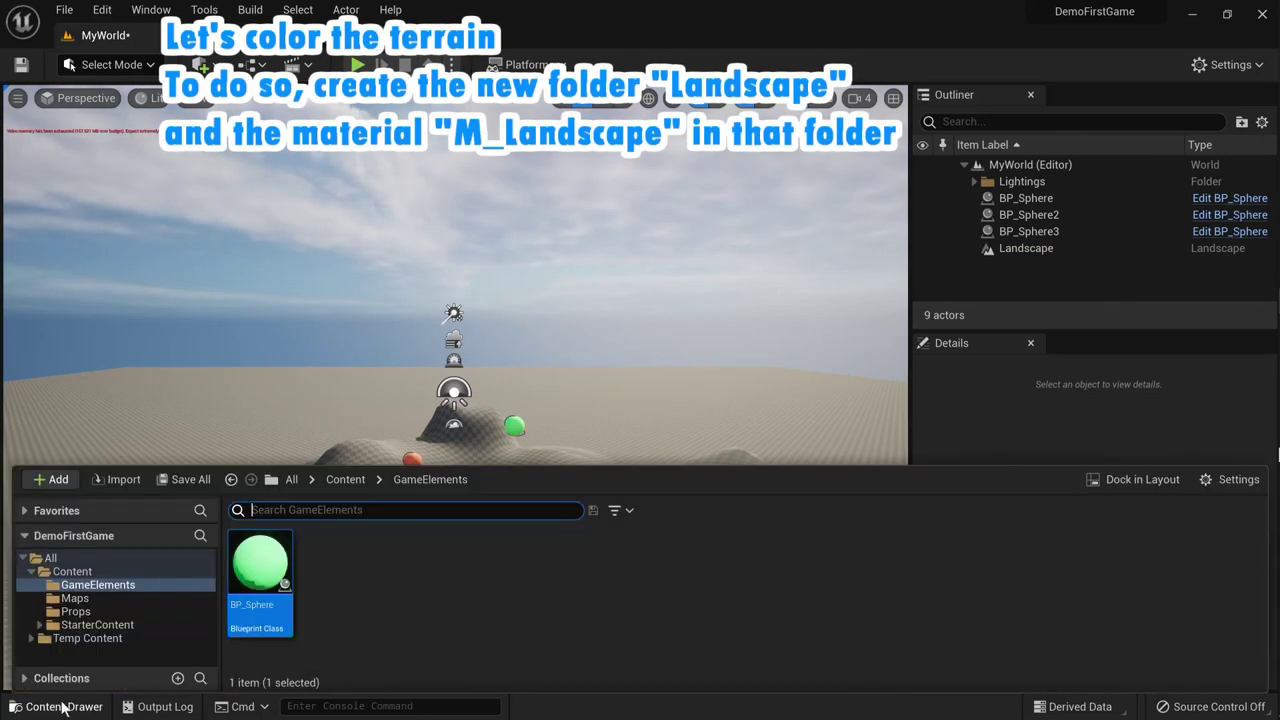
left_click(72, 571)
right_click(580, 572)
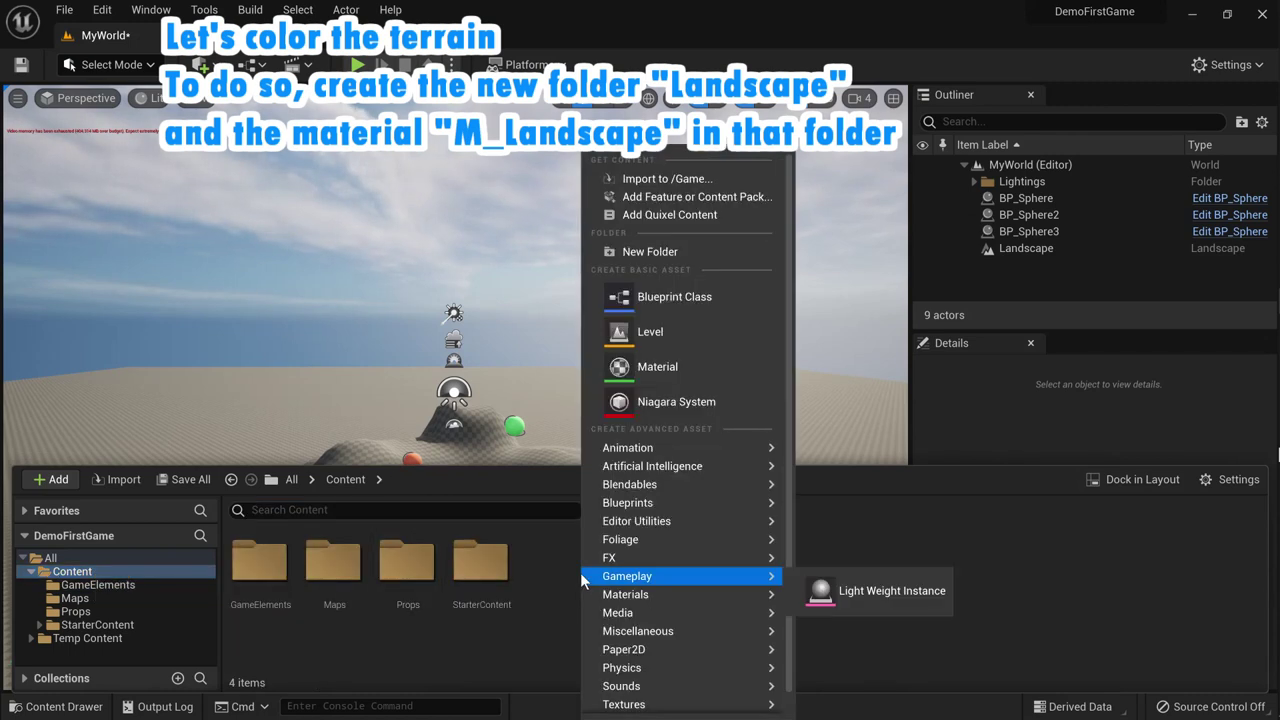
left_click(635, 251)
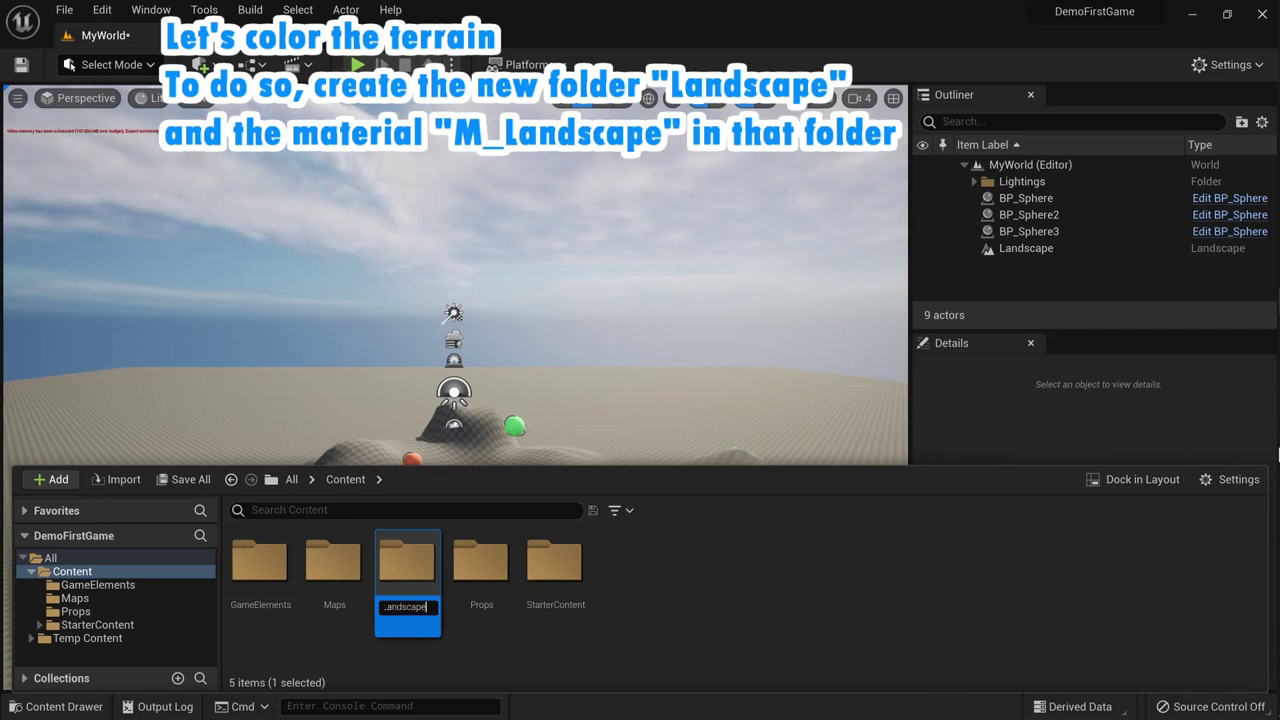
key("Return")
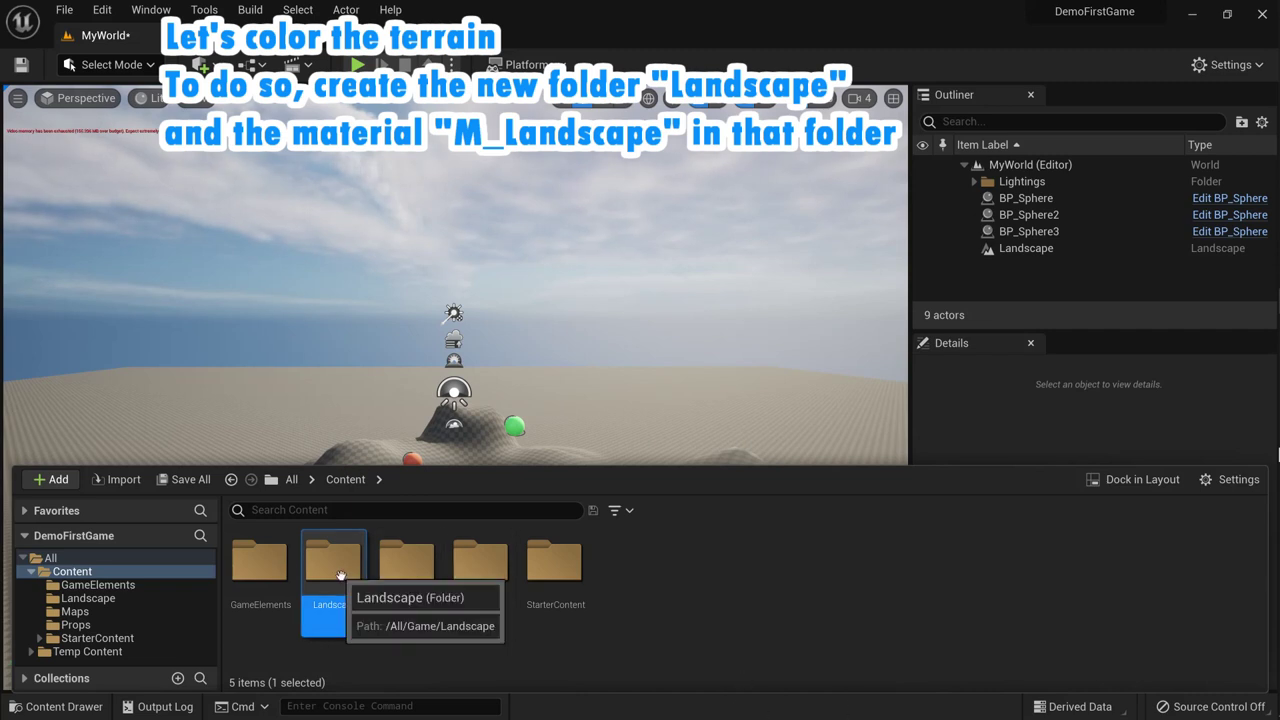
Step: Inside the Landscape folder, create a new material named M_Landscape
double_click(341, 575)
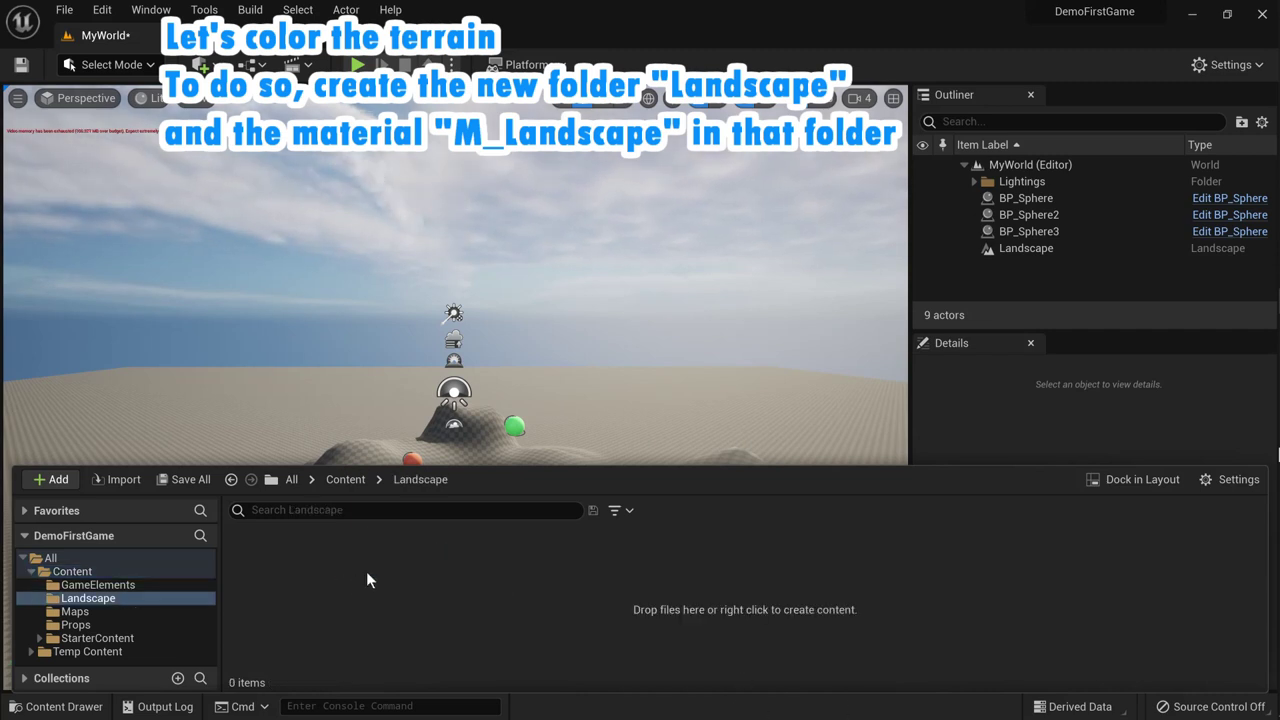
right_click(366, 571)
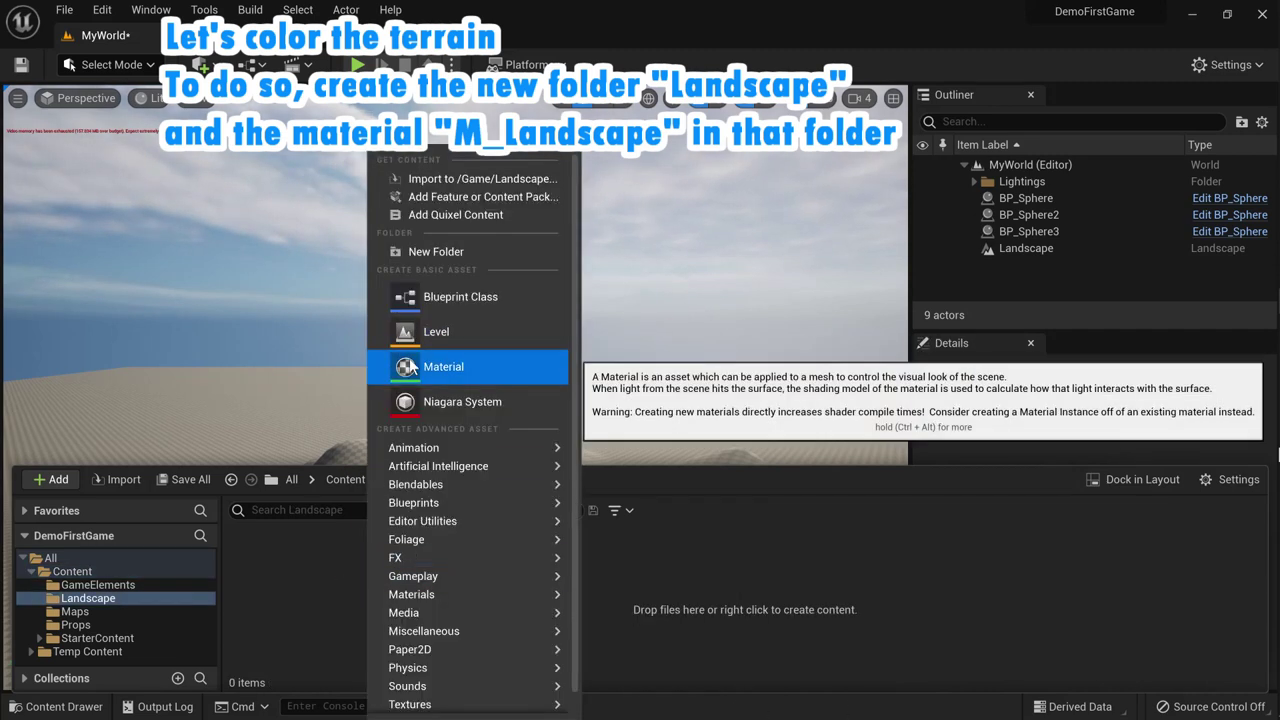
left_click(410, 366)
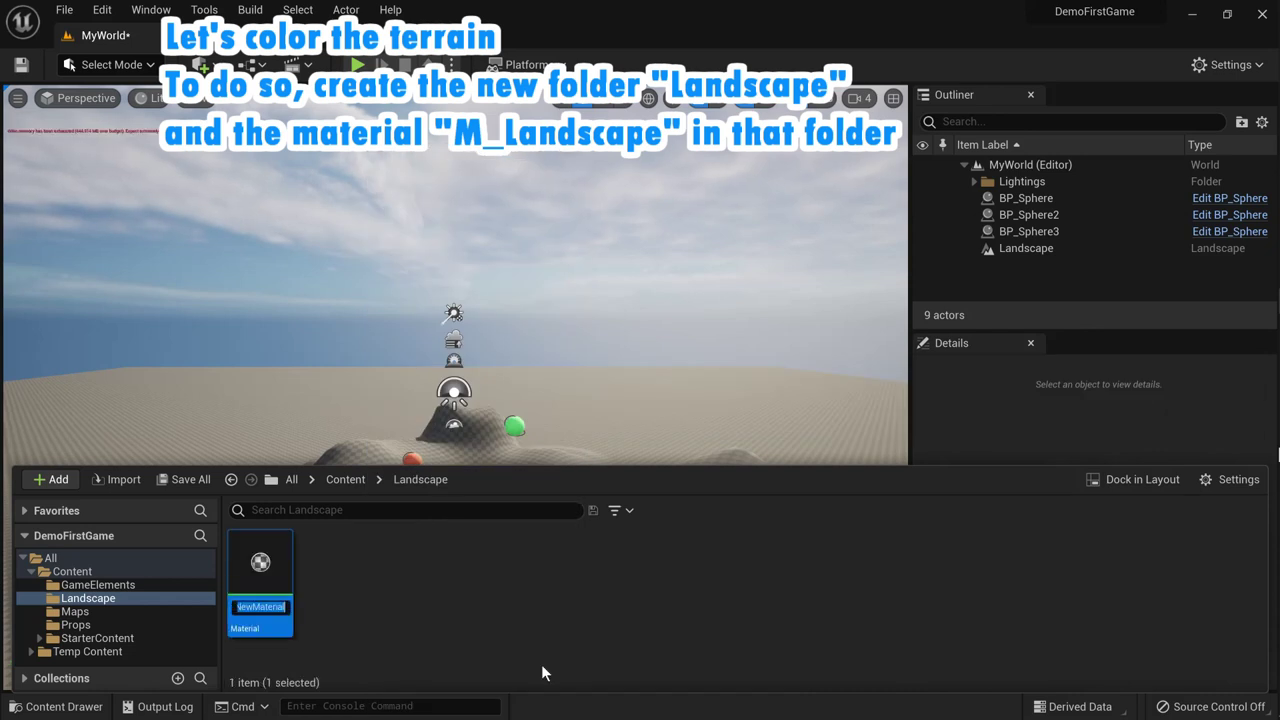
type("M_")
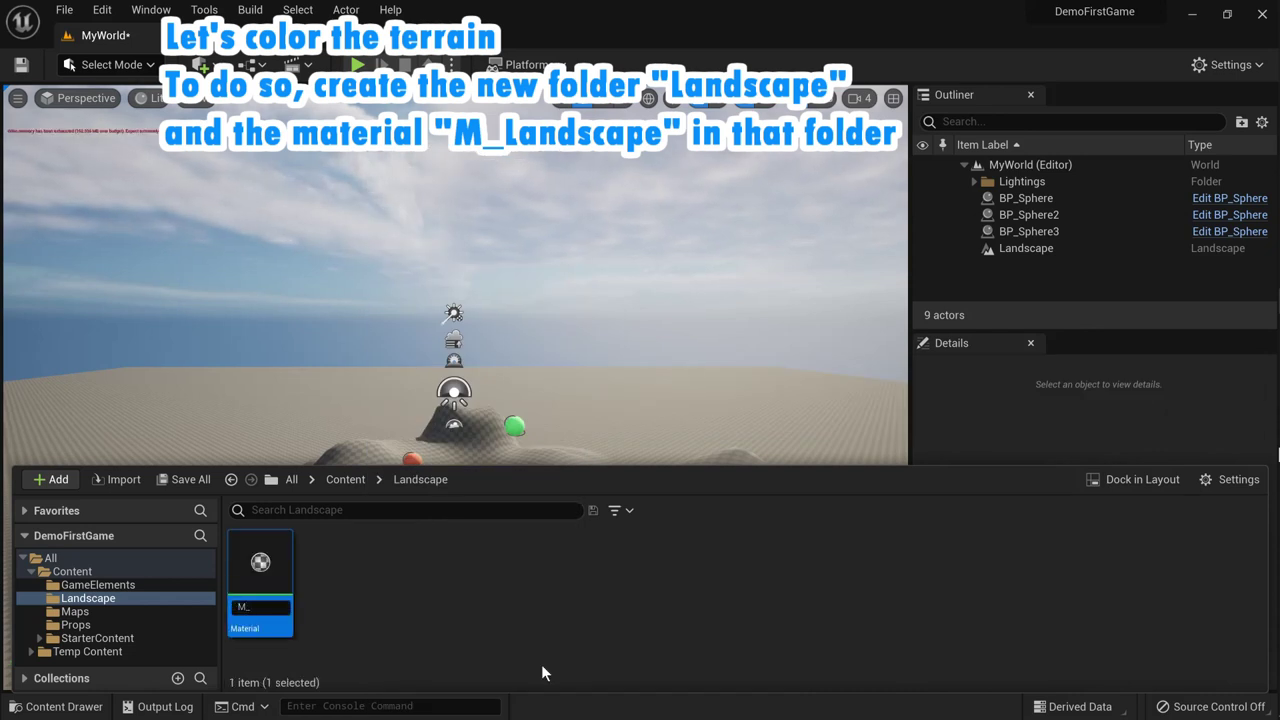
type("cape")
key("Return")
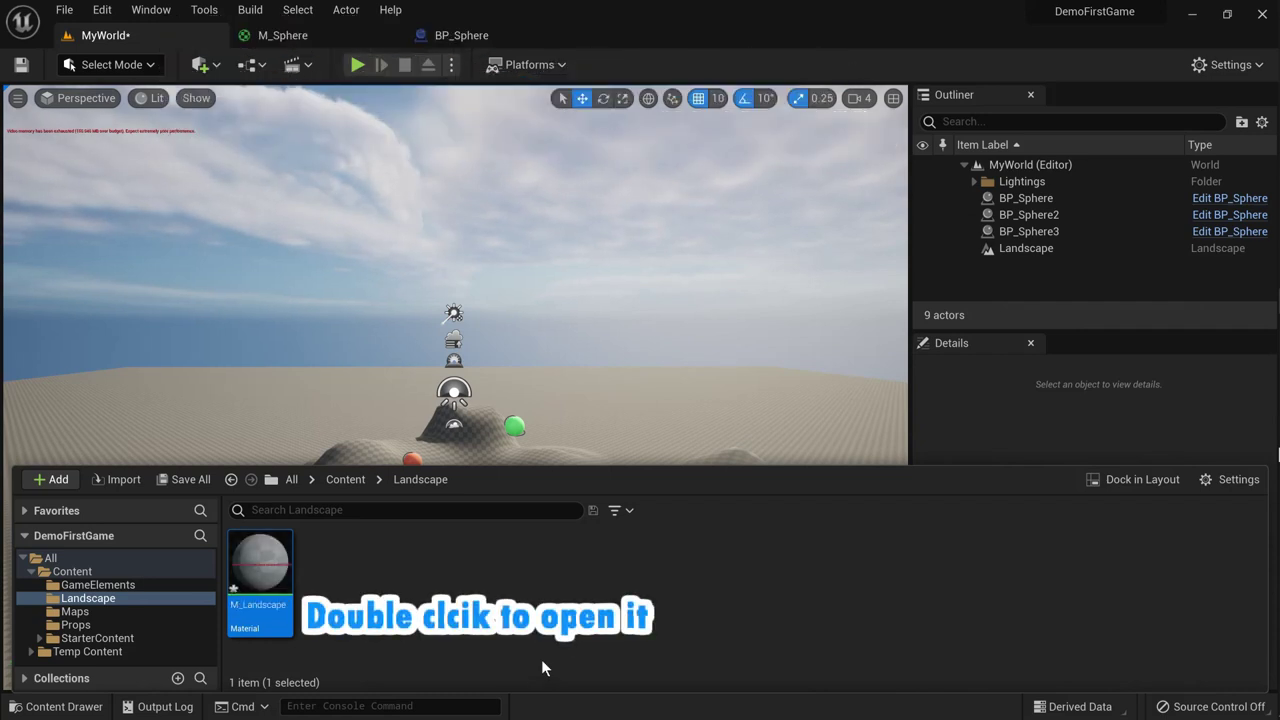
Step: Open M_Landscape in the material editor and browse its Details settings
double_click(272, 581)
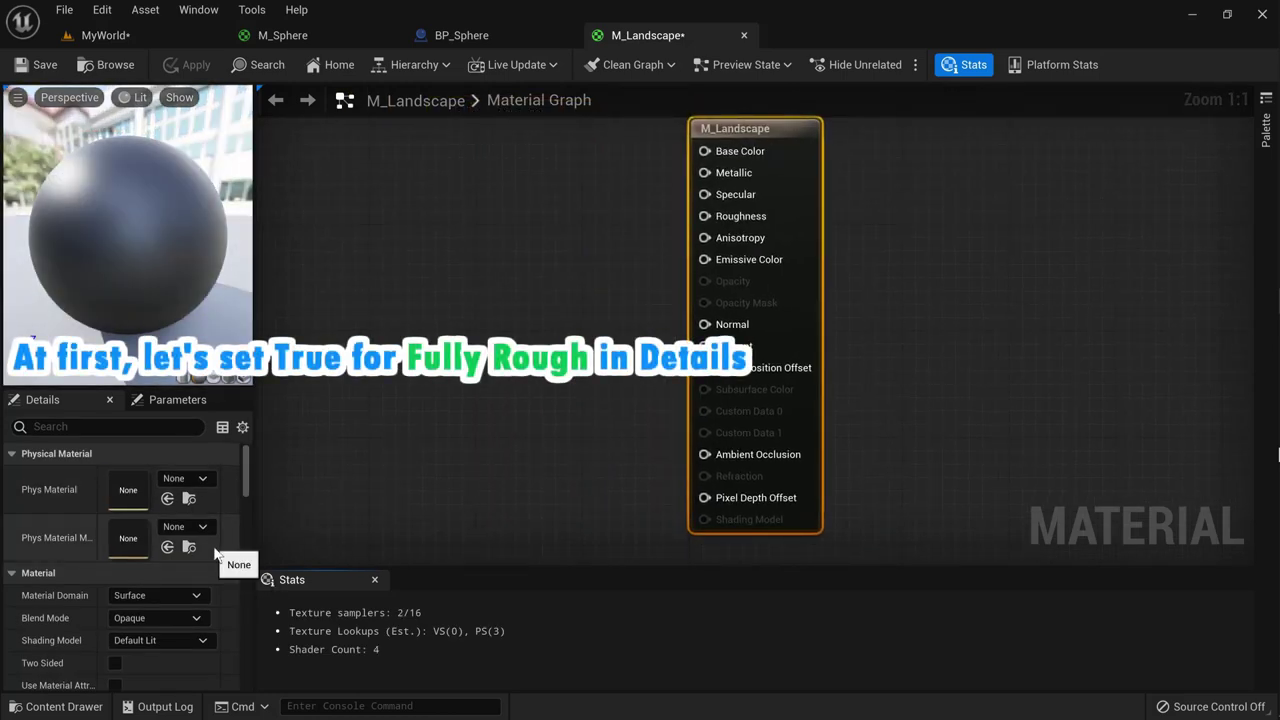
scroll(213, 552, "down", 3)
scroll(213, 555, "down", 3)
scroll(213, 555, "down", 3)
scroll(213, 557, "down", 3)
scroll(213, 557, "down", 3)
scroll(213, 557, "down", 3)
scroll(212, 563, "down", 2)
scroll(212, 563, "down", 3)
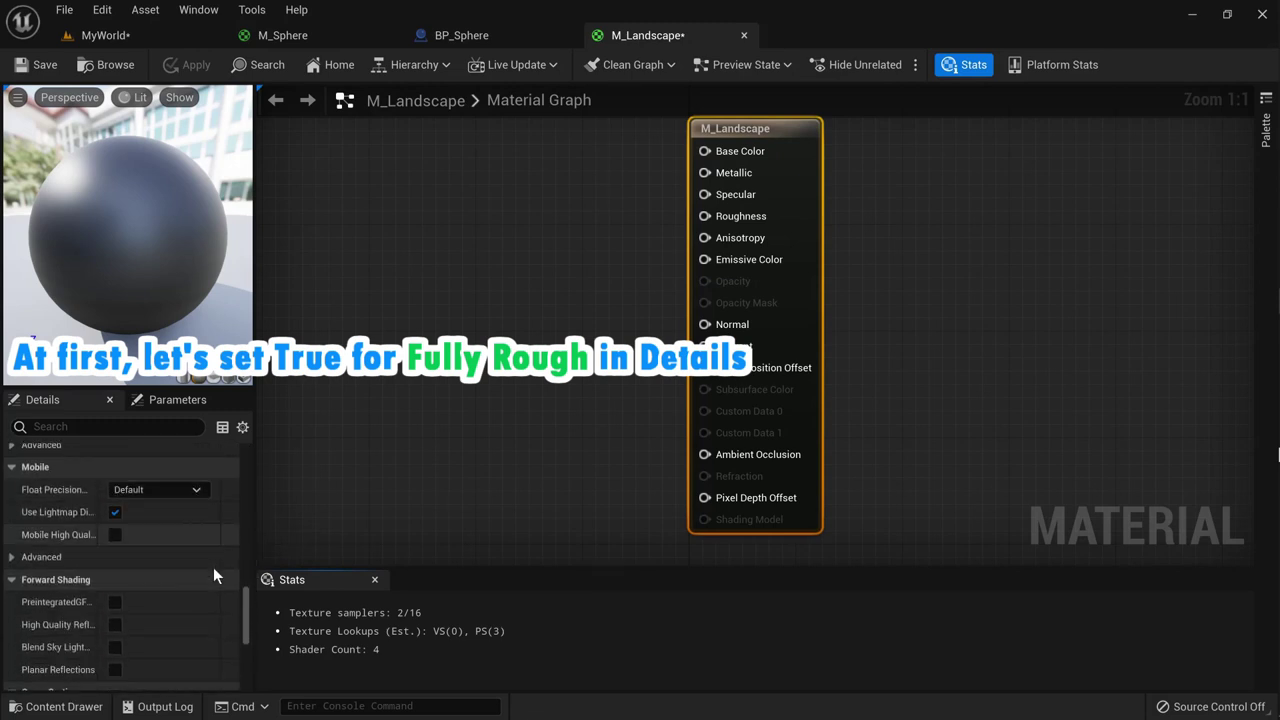
scroll(213, 567, "down", 3)
scroll(213, 568, "up", 1)
scroll(213, 569, "up", 1)
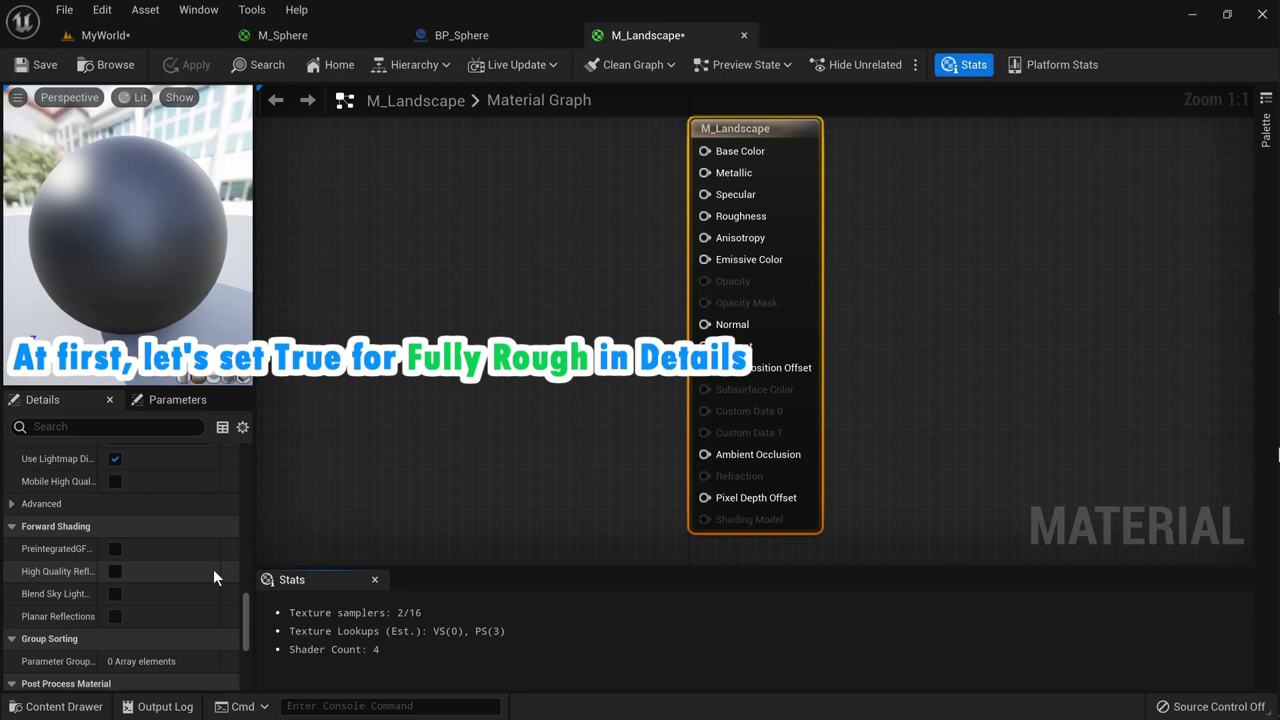
scroll(213, 572, "down", 1)
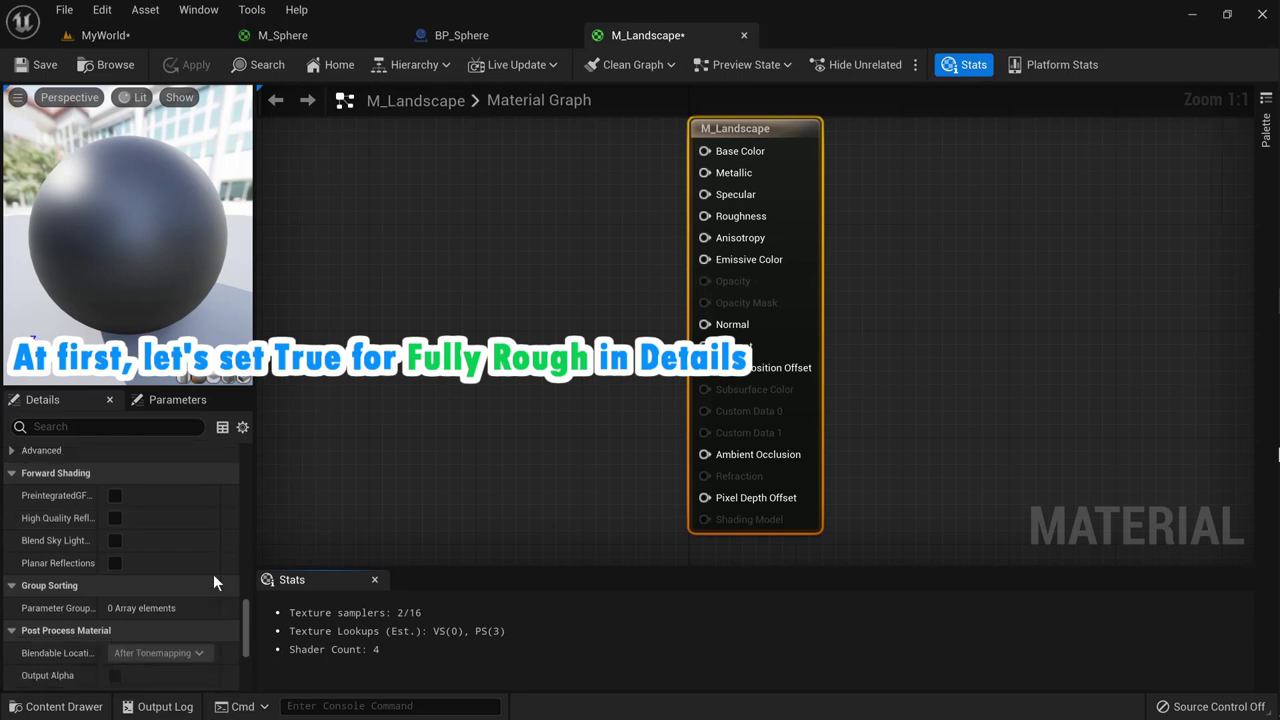
scroll(213, 574, "down", 2)
scroll(215, 590, "down", 2)
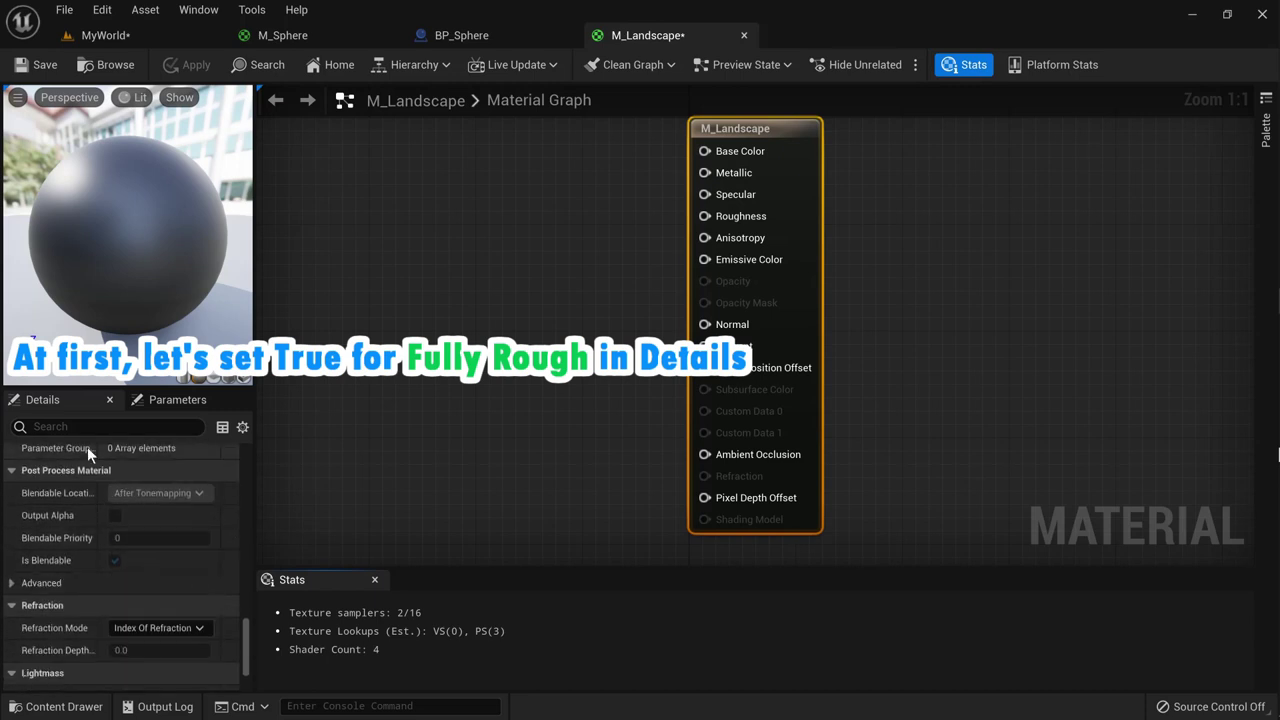
Step: Filter the Details by 'rough', enable Fully Rough, and clear the filter
left_click(61, 427)
type("rough")
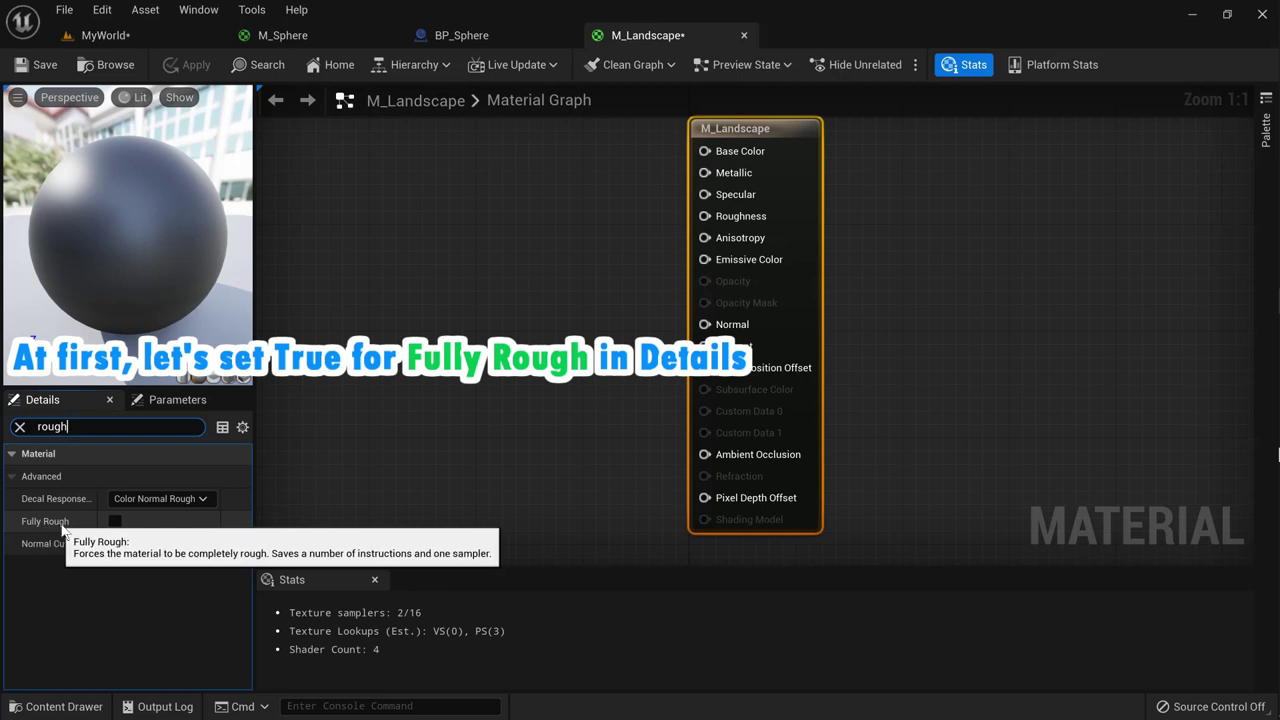
left_click(114, 522)
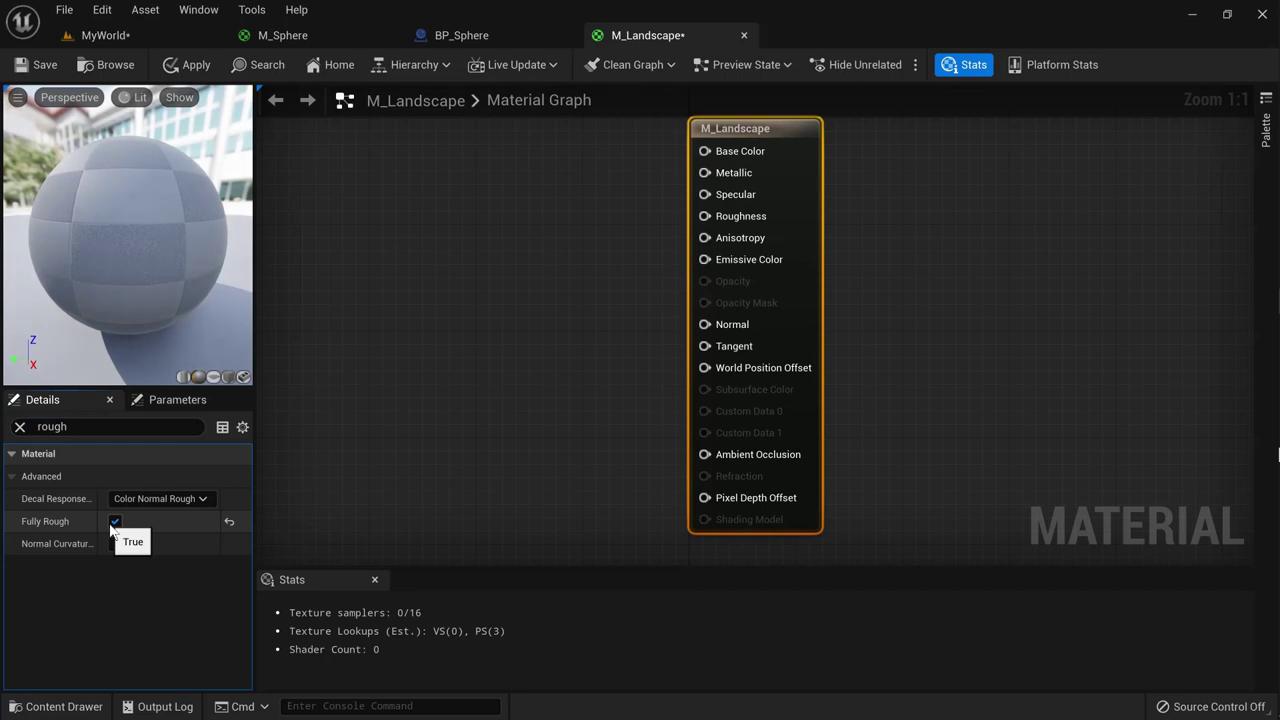
left_click(19, 426)
right_click(420, 195)
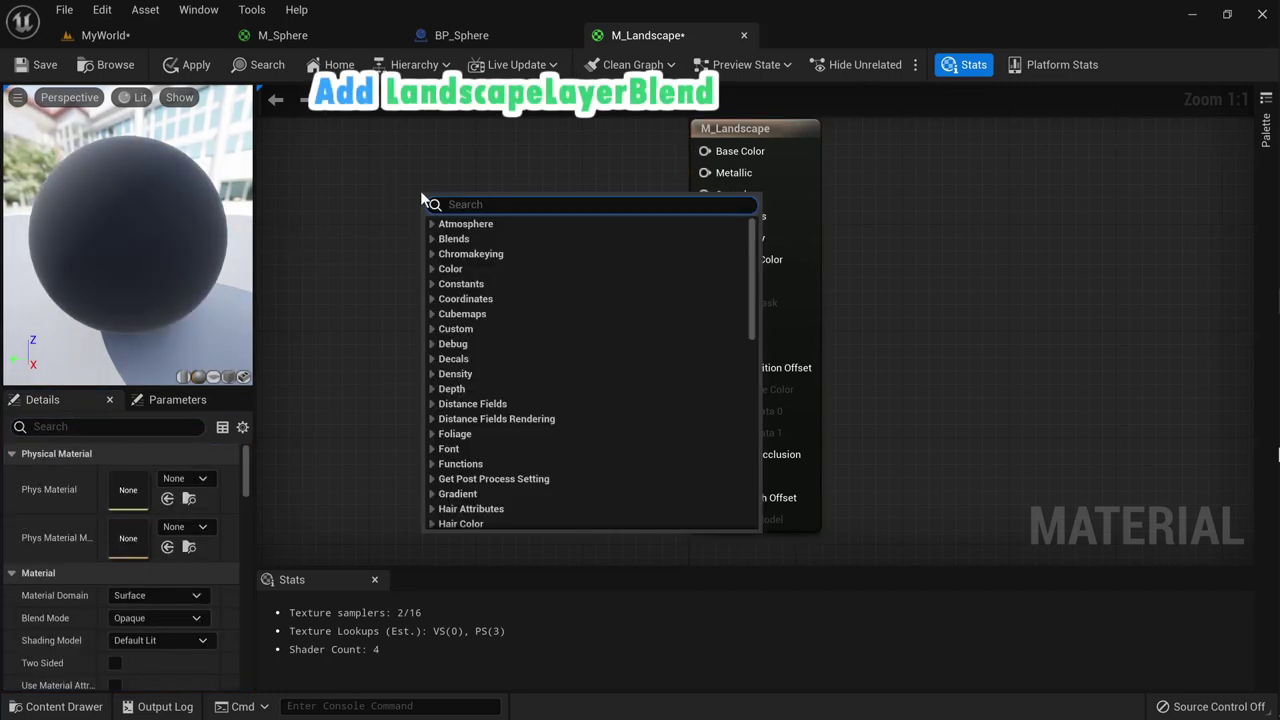
Step: Add a LandscapeLayerBlend node and give it a first layer named Sand
type("lands")
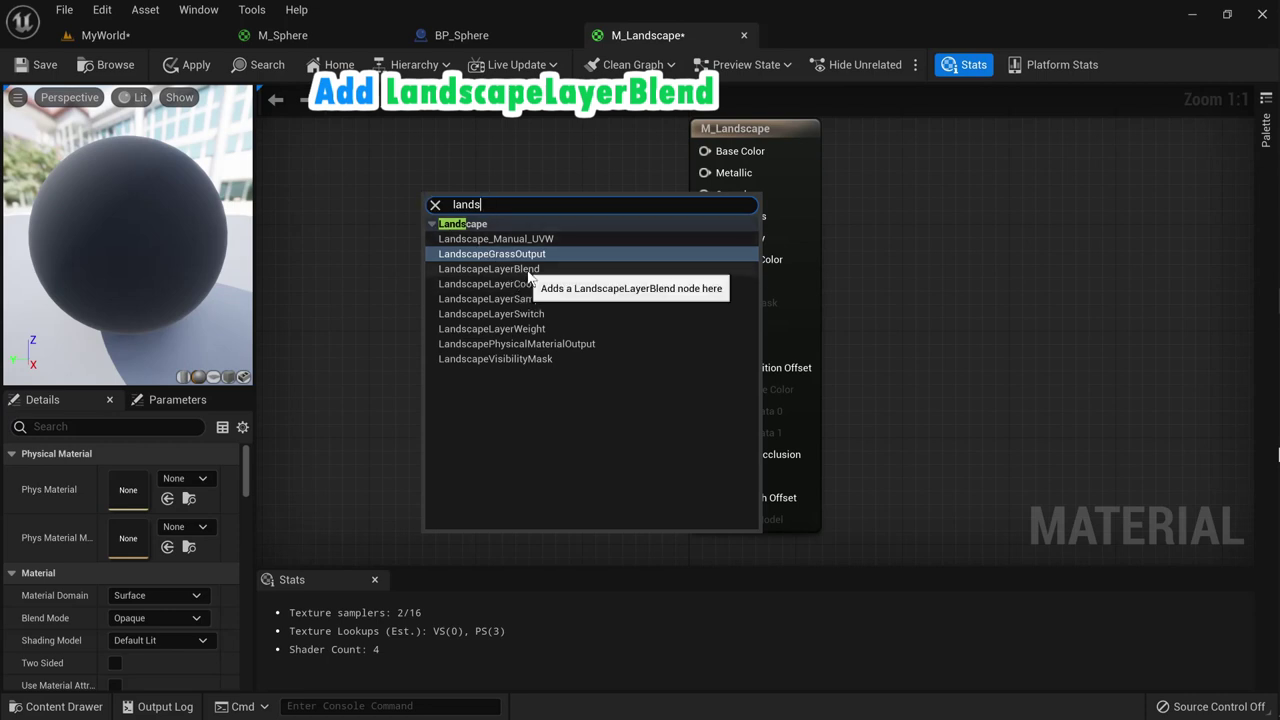
key("Down")
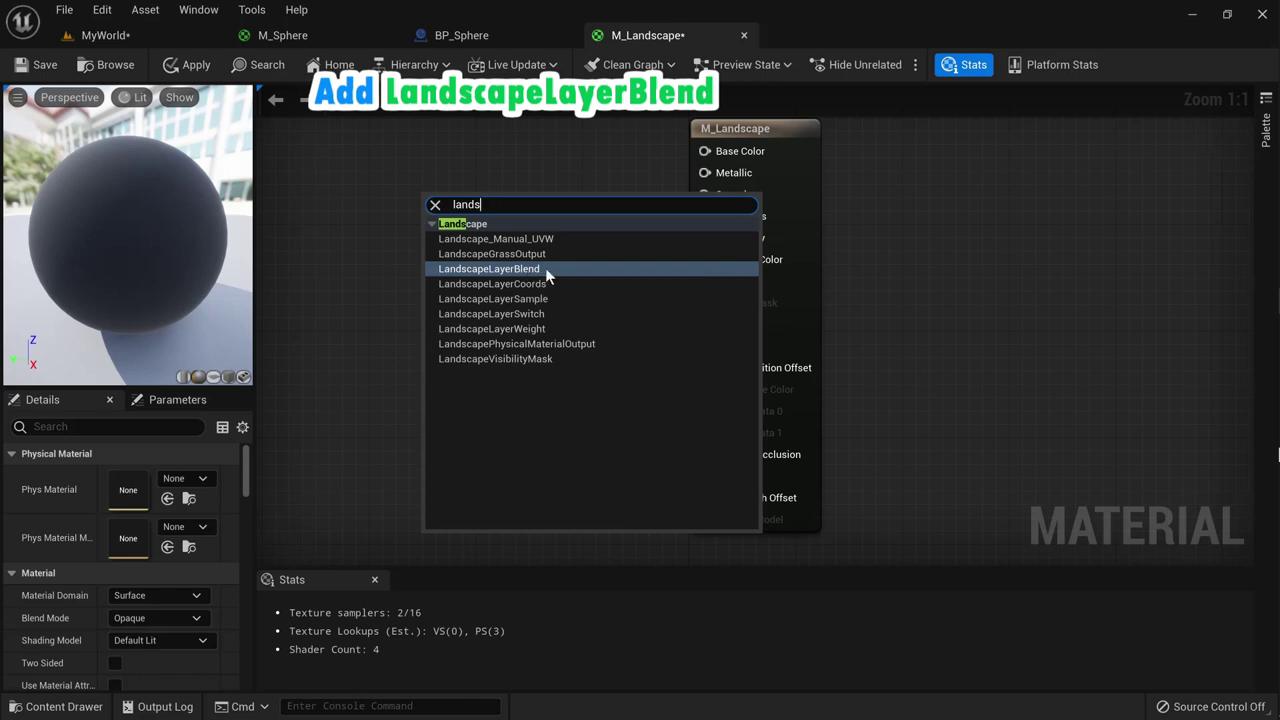
left_click(545, 268)
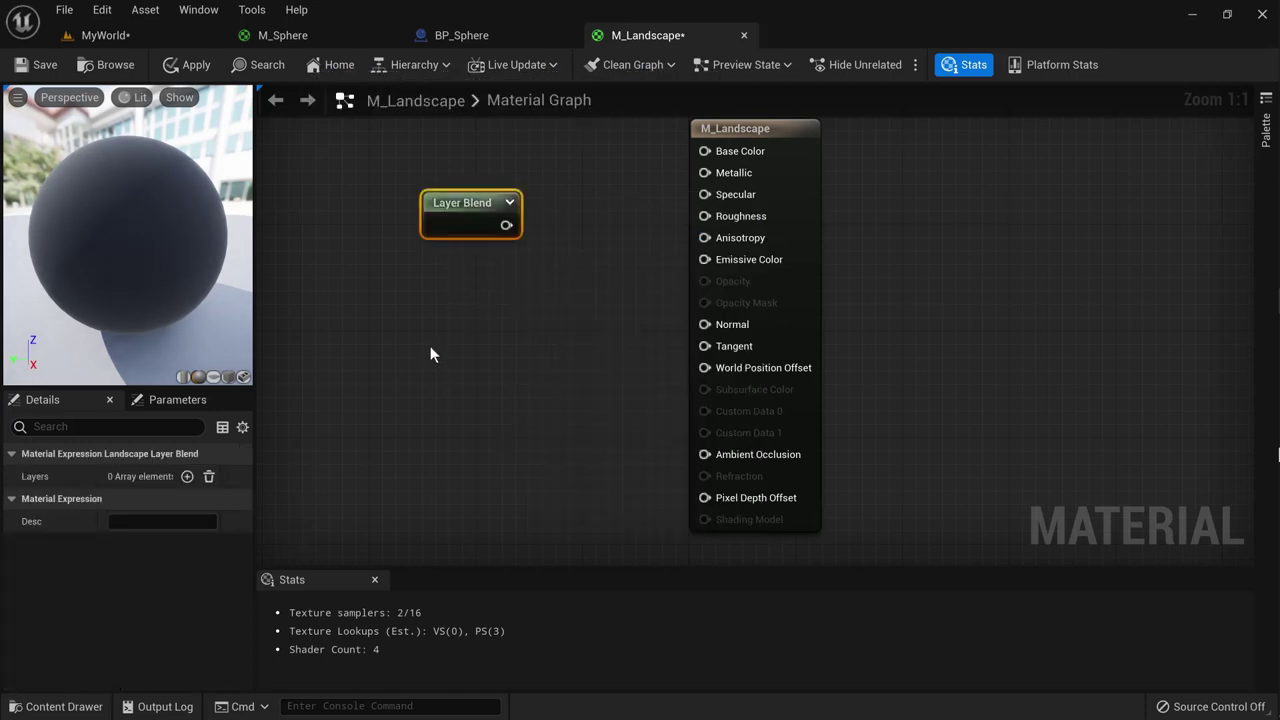
left_click(189, 484)
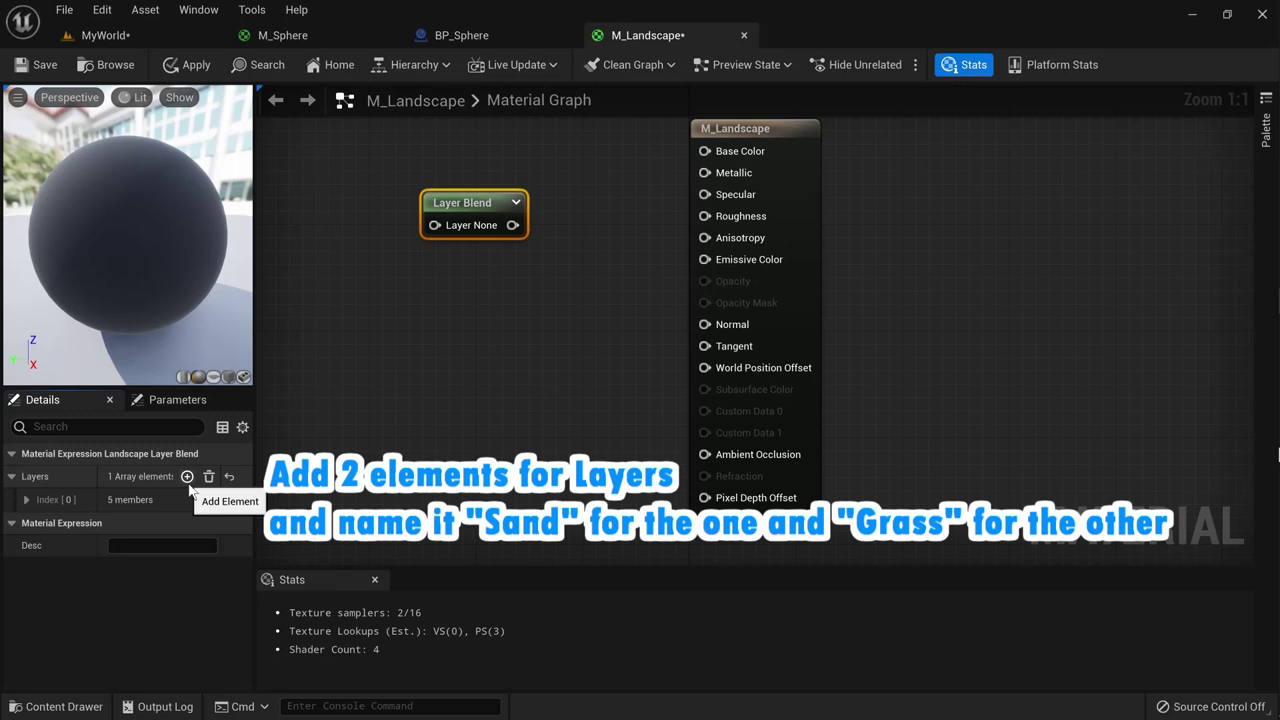
left_click(26, 499)
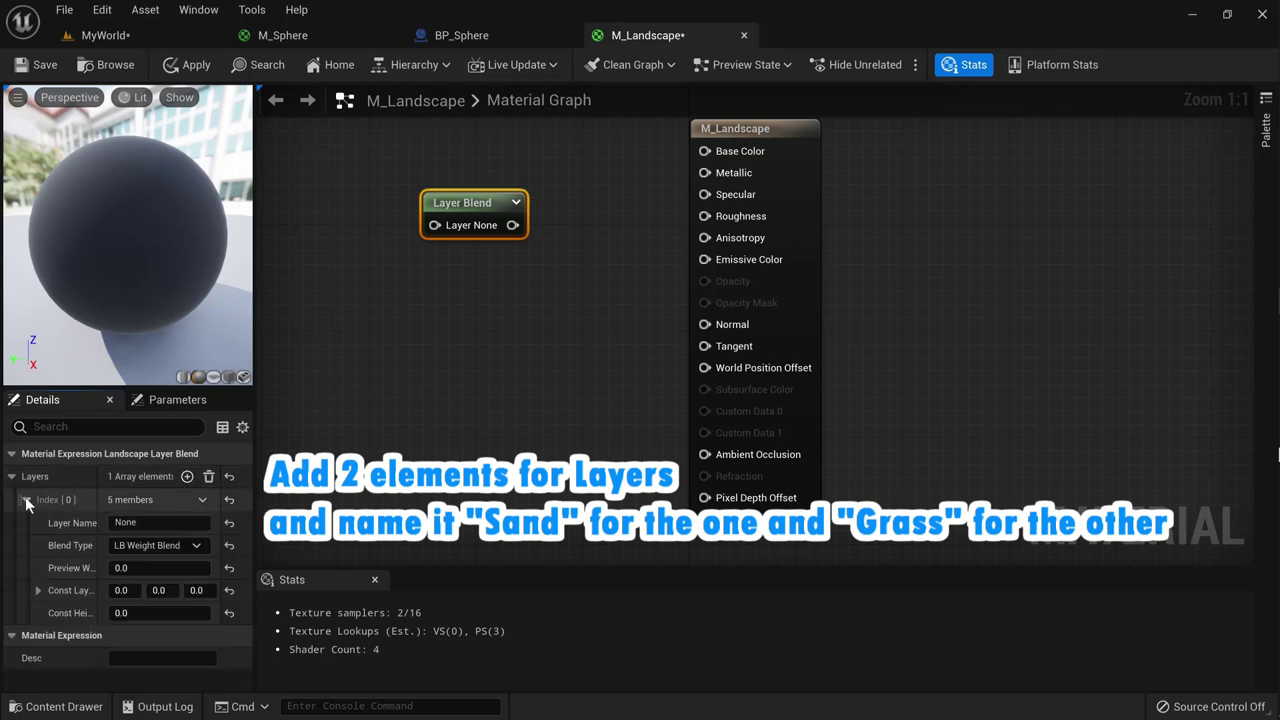
left_click(151, 520)
type("Sand")
key("Return")
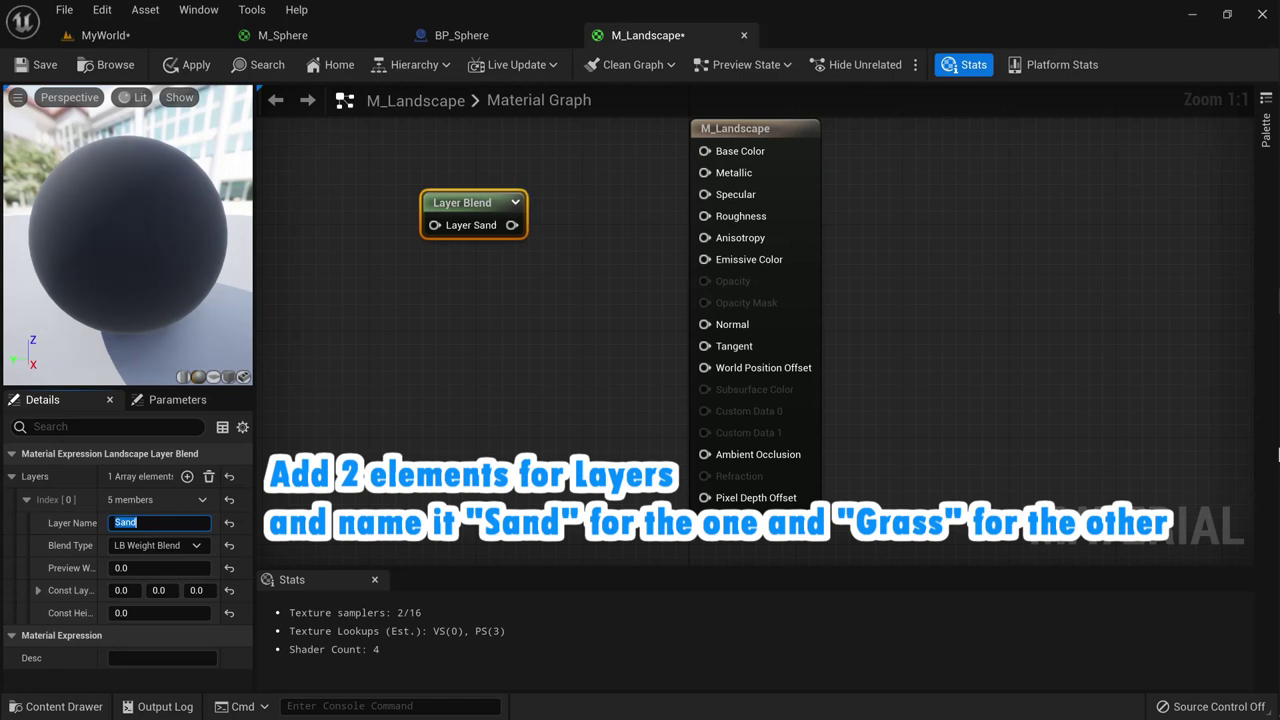
Step: Add a second layer named Grass to the Layer Blend node
left_click(187, 476)
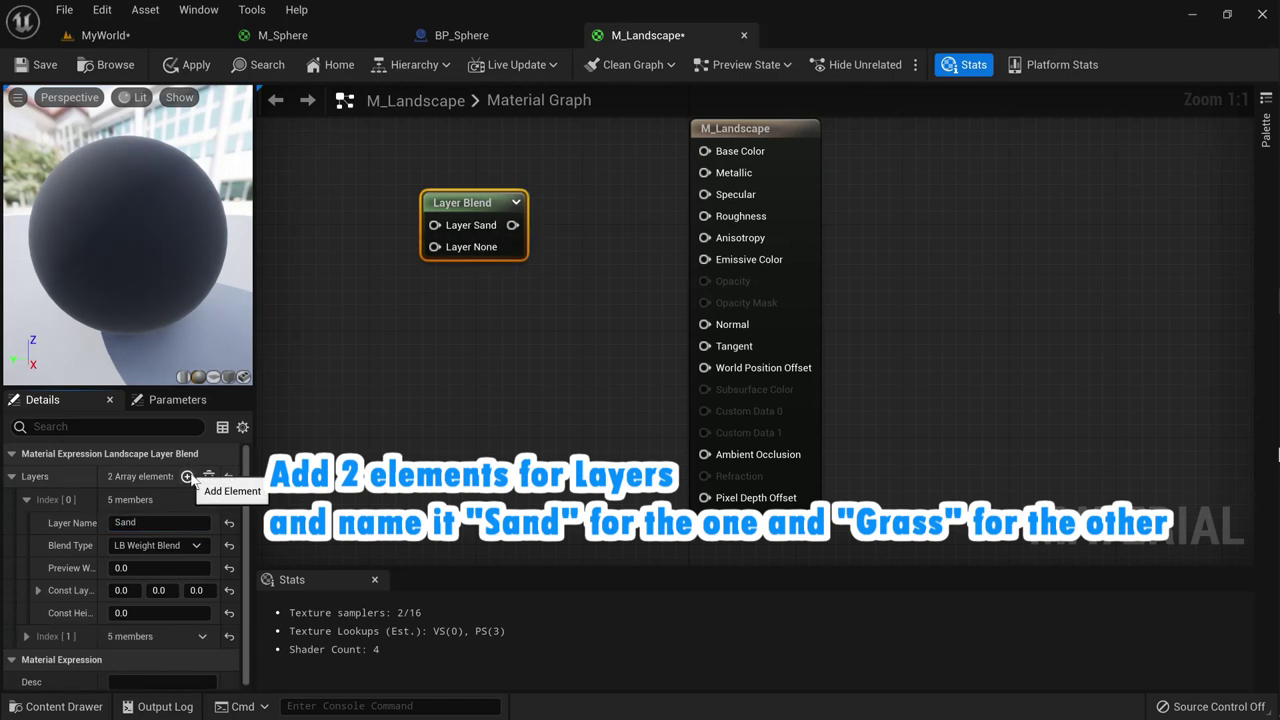
left_click(27, 636)
scroll(30, 643, "down", 3)
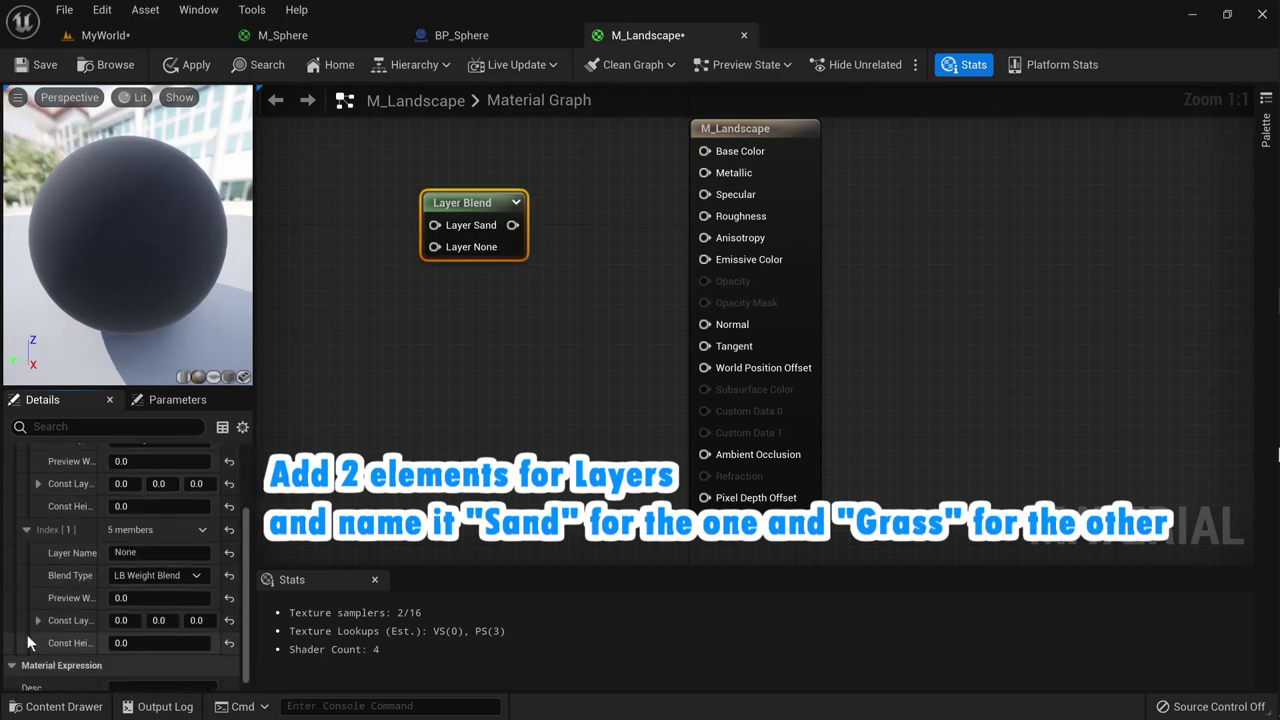
left_click(144, 543)
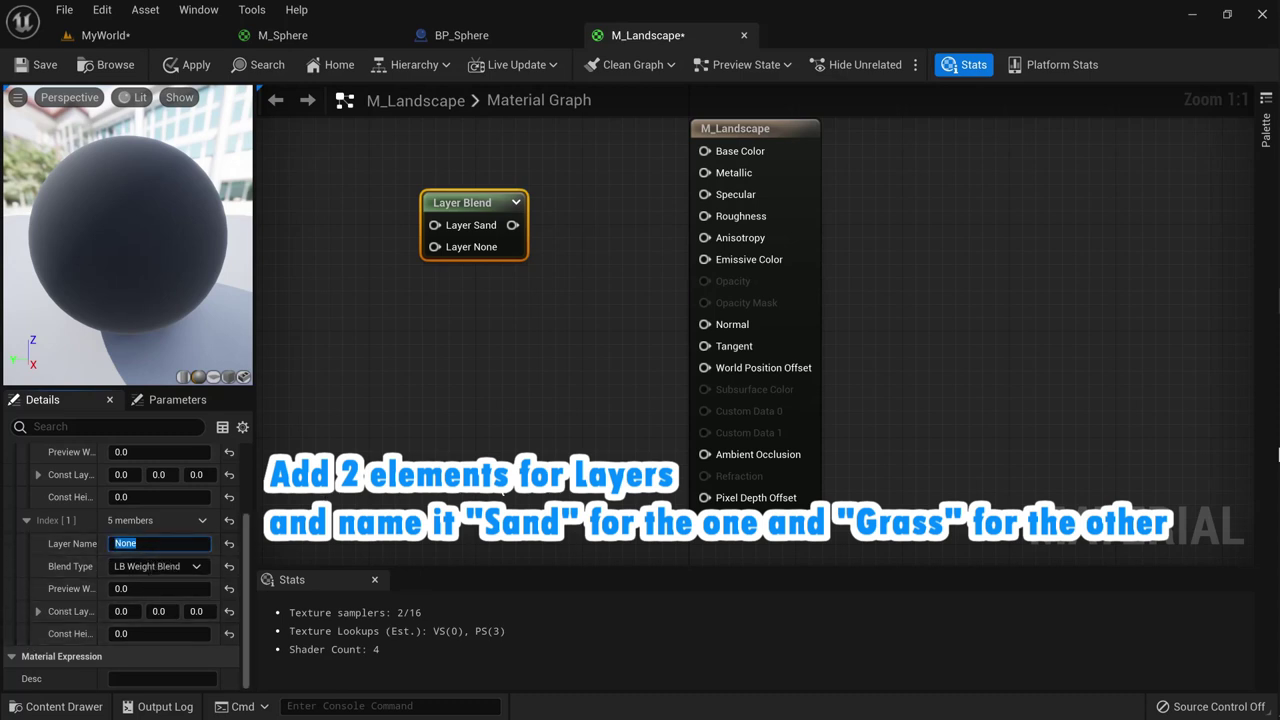
type("Grass")
key("Return")
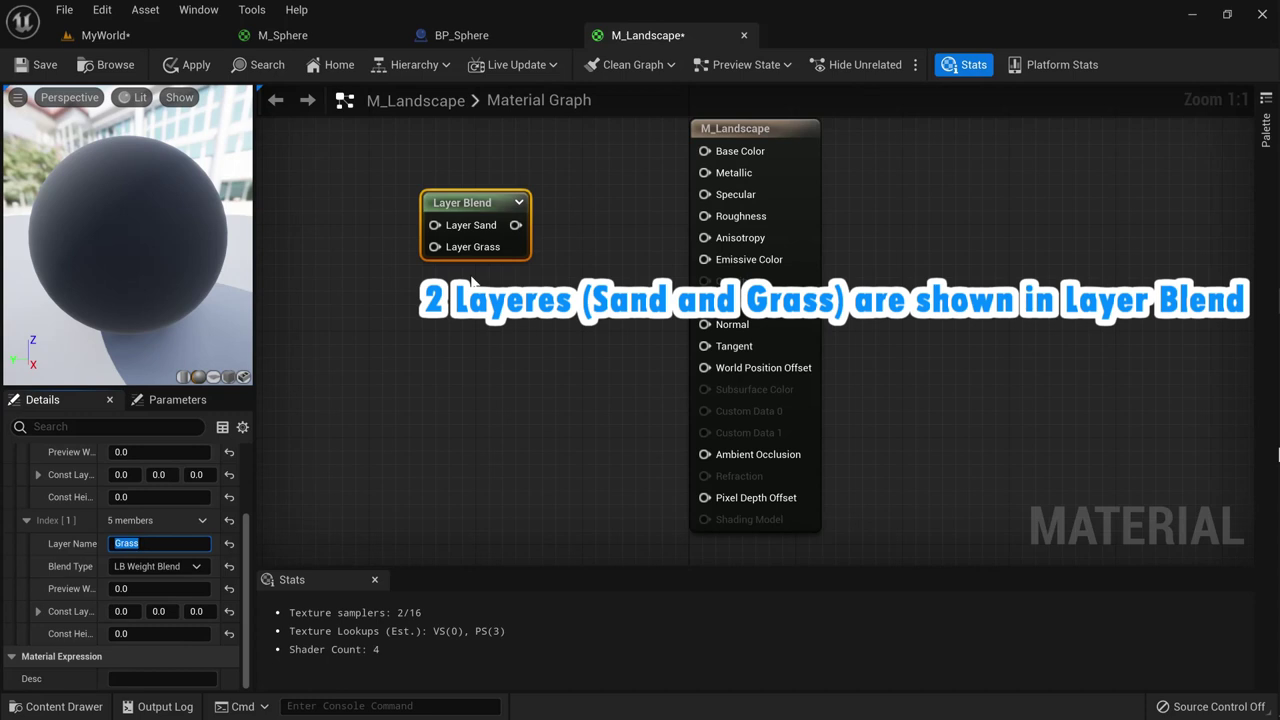
right_click_drag(435, 302, 578, 323)
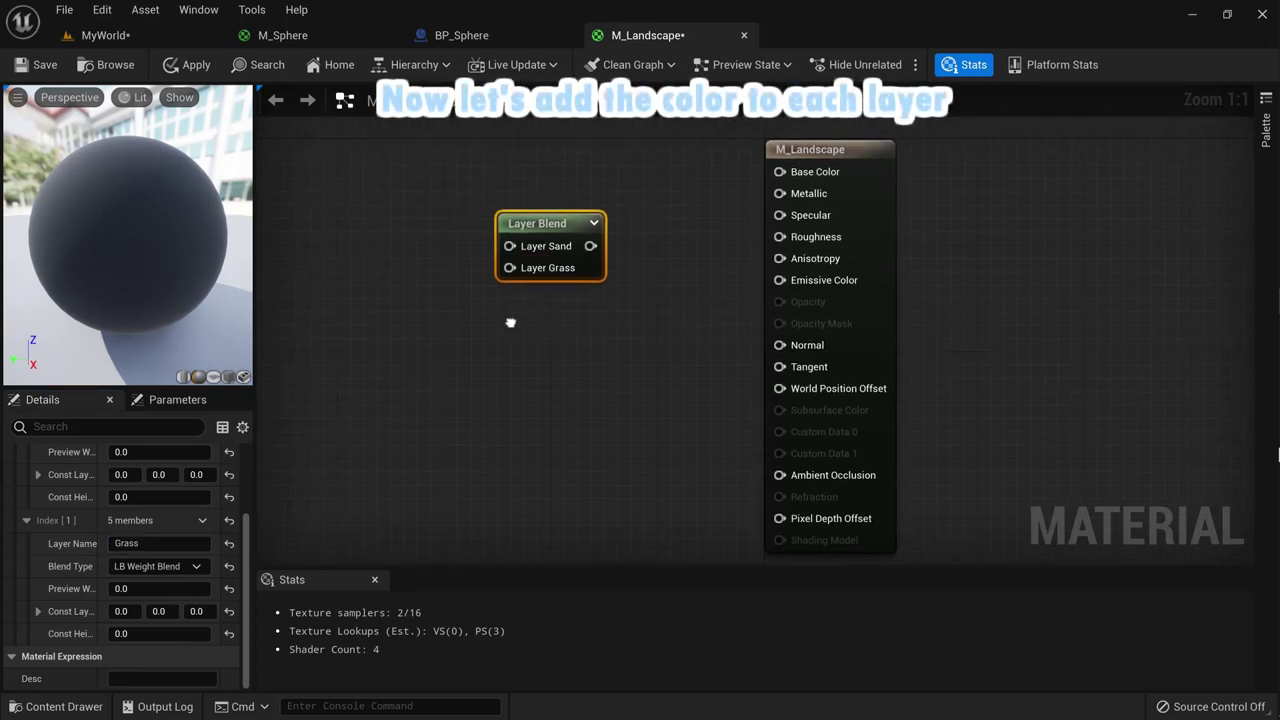
Step: Add a Constant3Vector node and give it an orange hue at full saturation
left_click(357, 237)
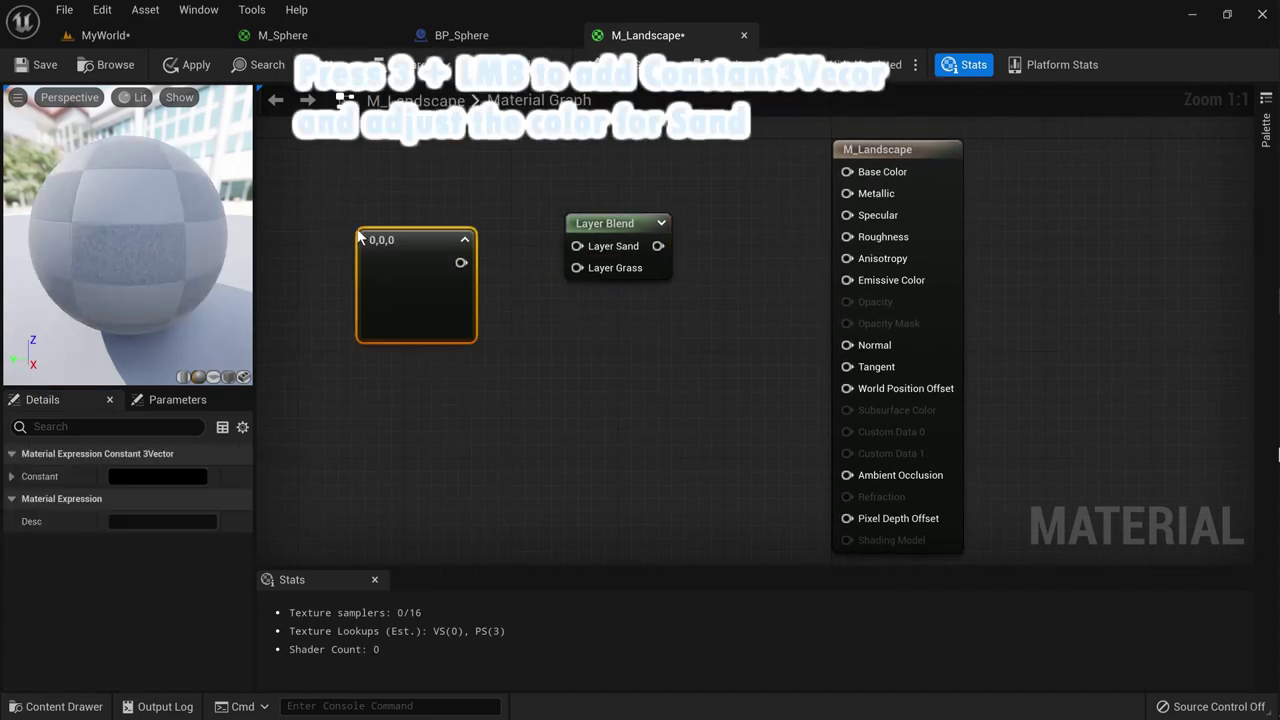
double_click(400, 274)
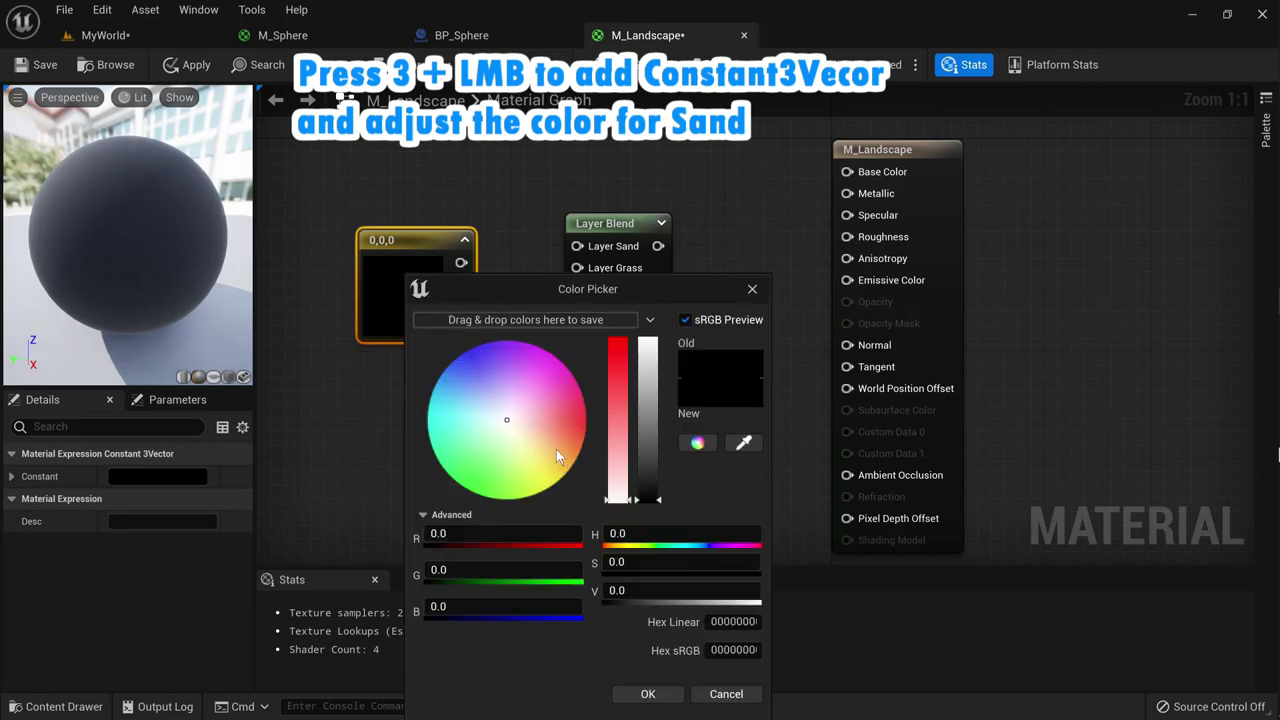
left_click(555, 449)
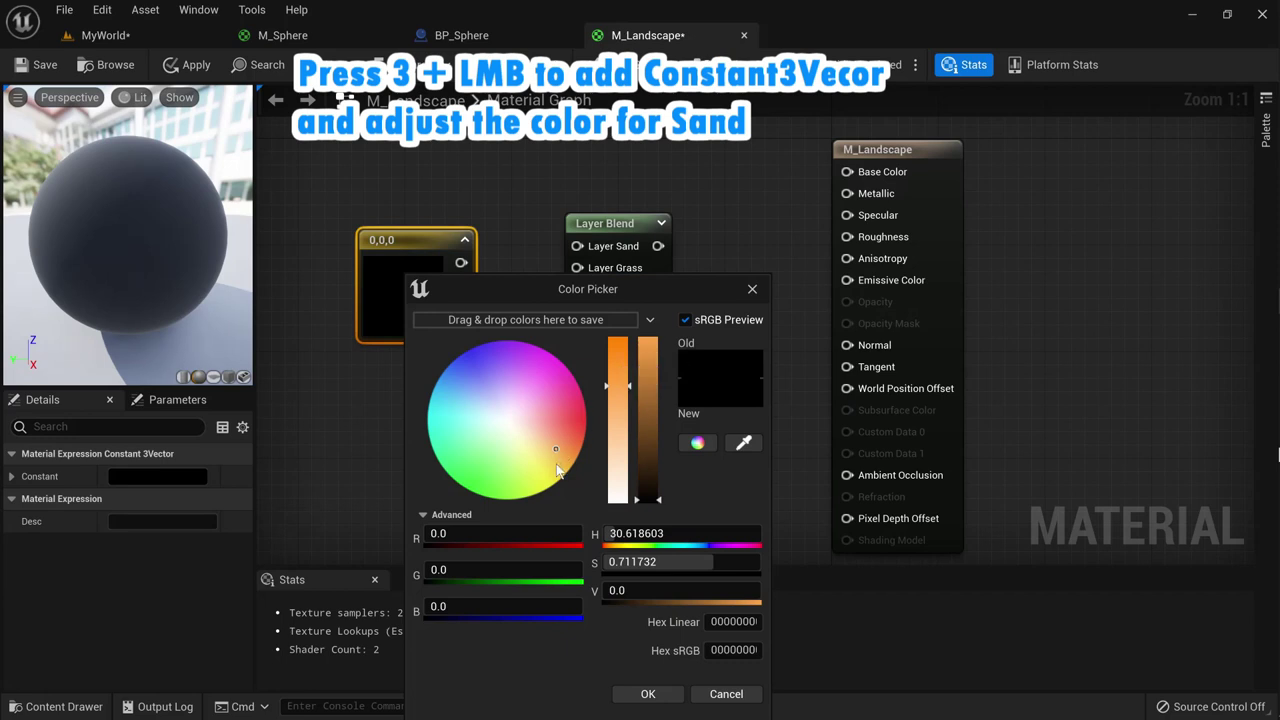
left_click(559, 461)
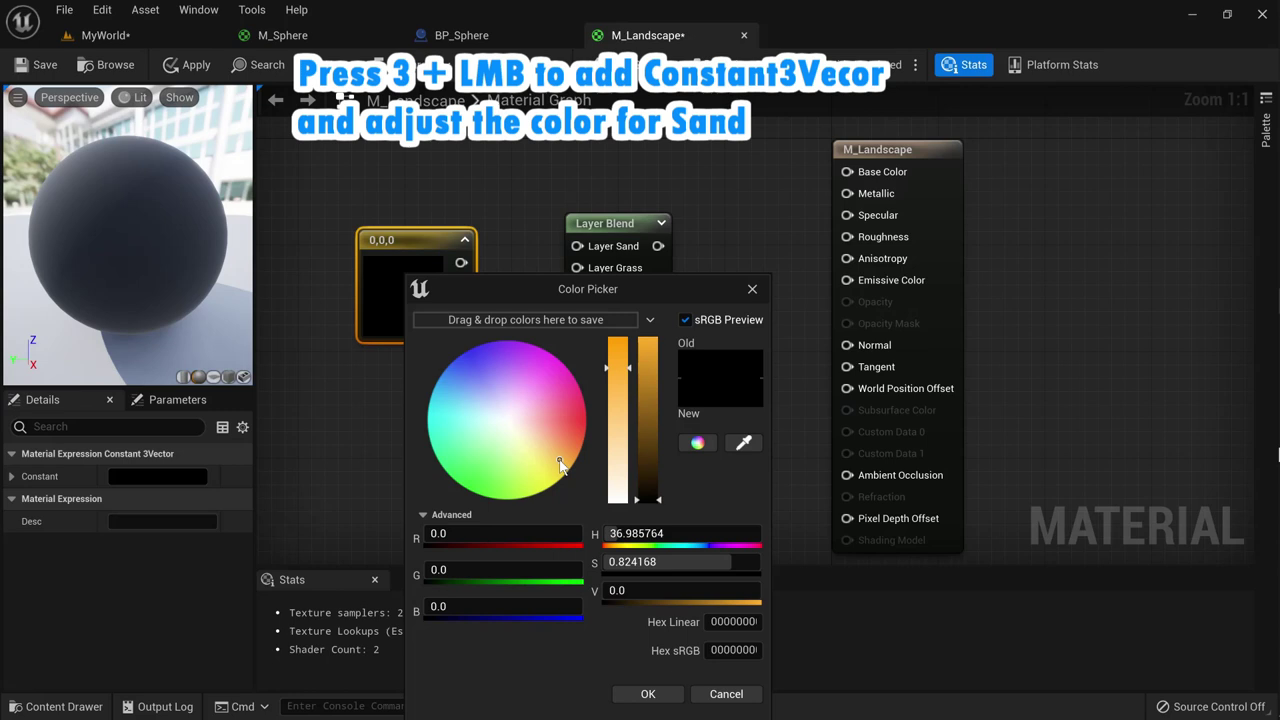
left_click(619, 349)
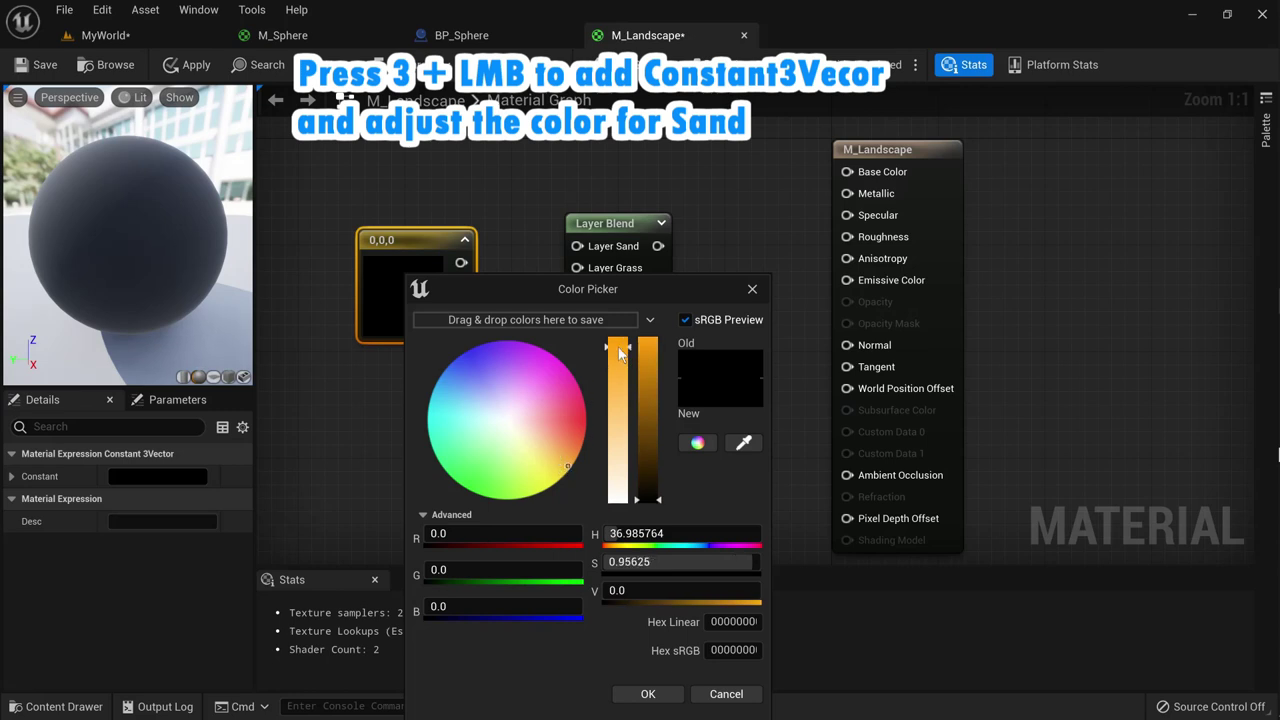
left_click(655, 410)
Step: Darken it to sand colour (0.352, 0.223, 0.0154) and connect it to Layer Sand
left_click(641, 408)
left_click_drag(641, 416, 647, 440)
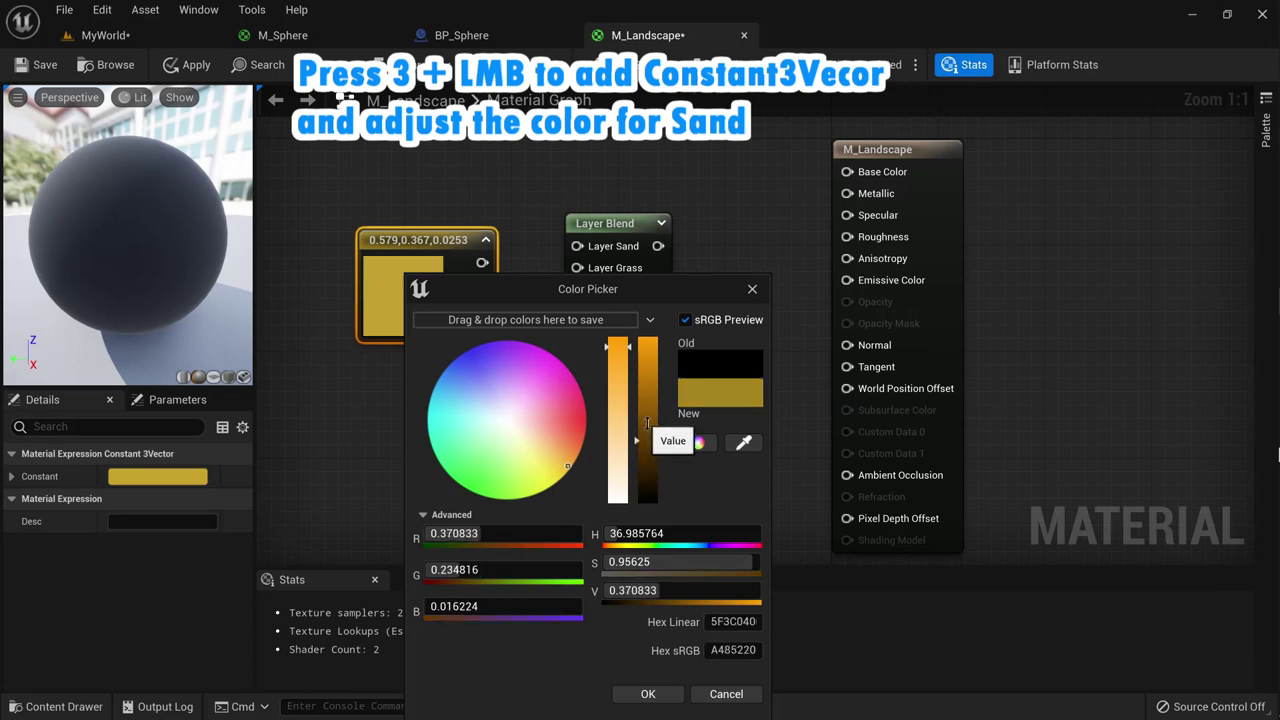
left_click(647, 423)
left_click_drag(647, 423, 649, 449)
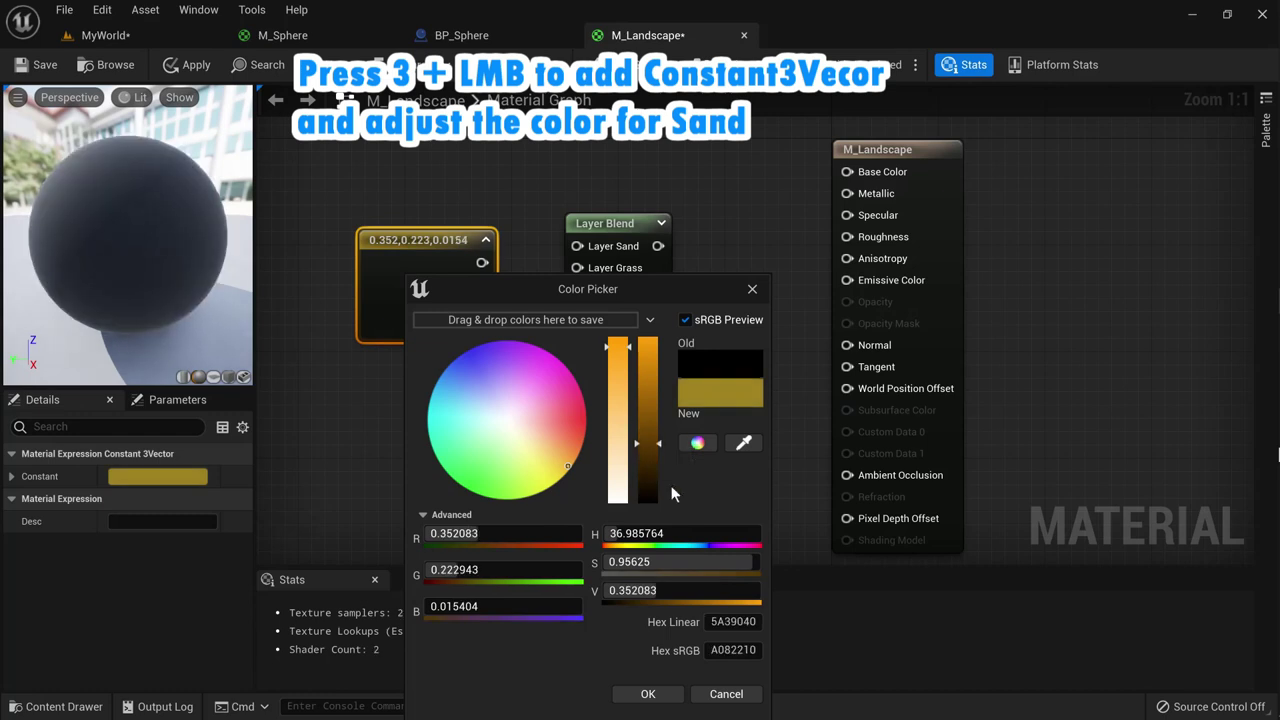
left_click(649, 692)
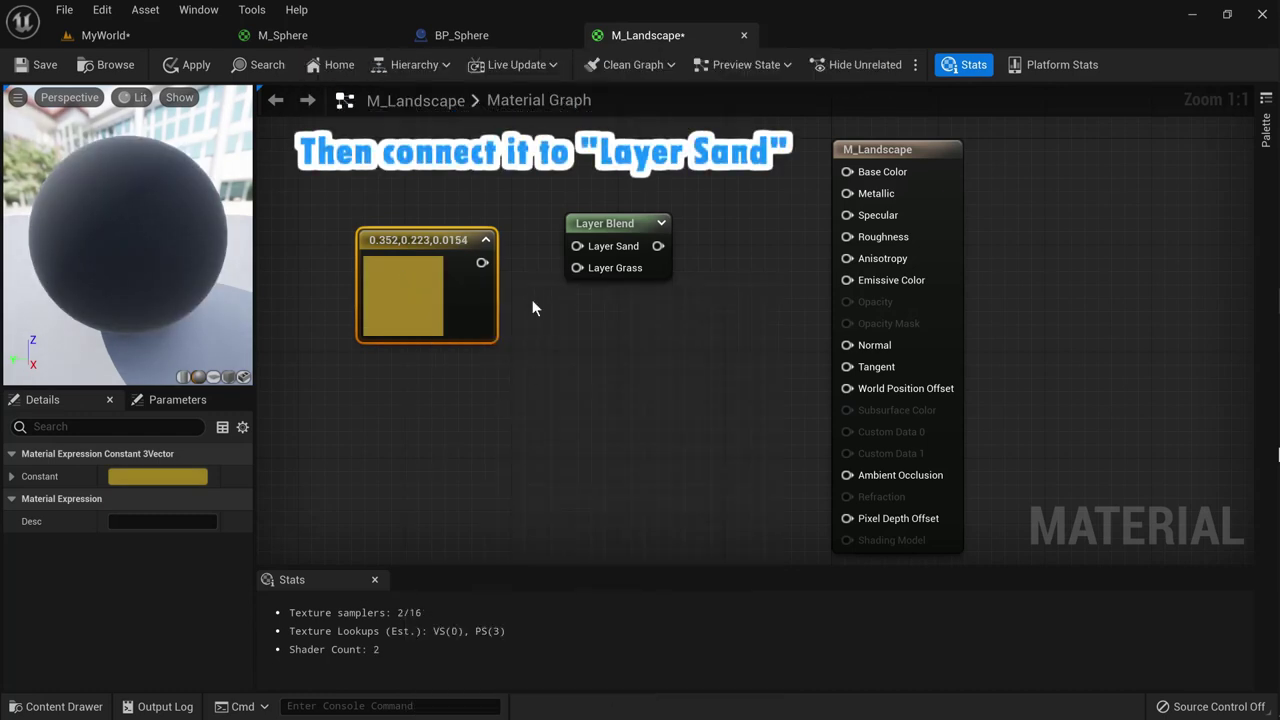
left_click_drag(481, 264, 577, 246)
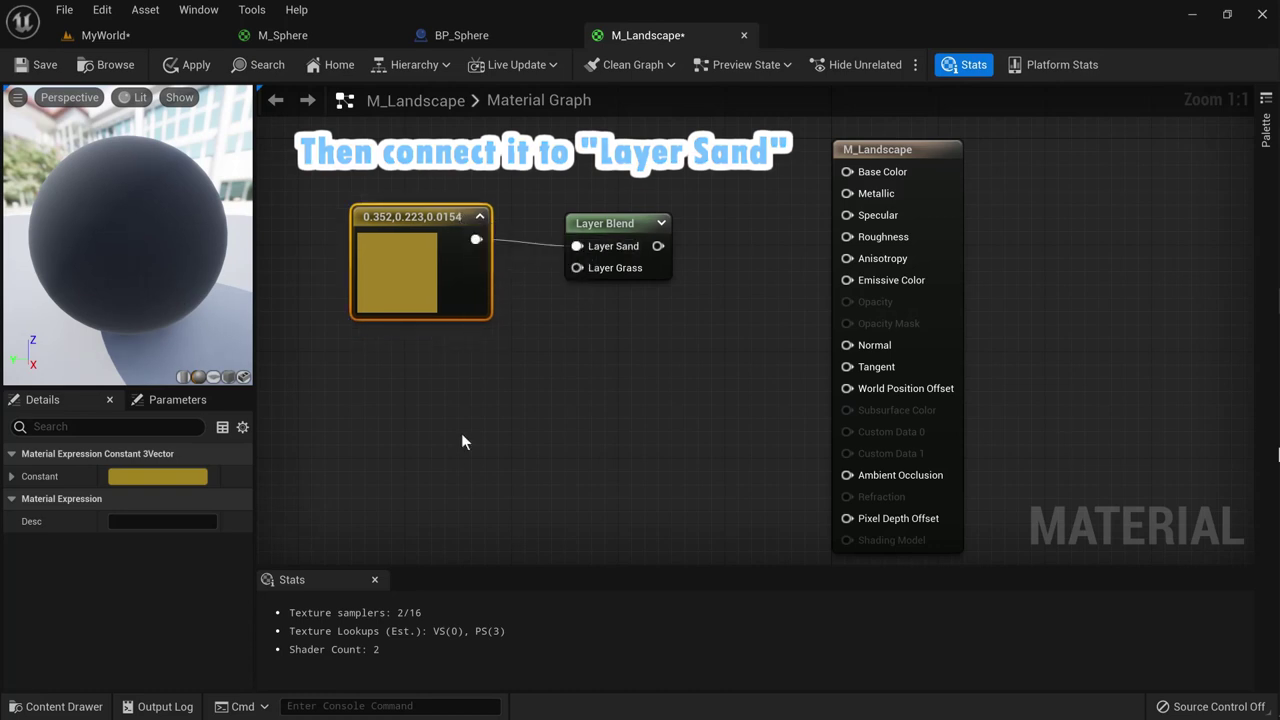
left_click(409, 377)
Step: Add a green Constant3Vector (0.145, 0.29, 0.0326) below the sand colour and wire it into Layer Grass
left_click(409, 375)
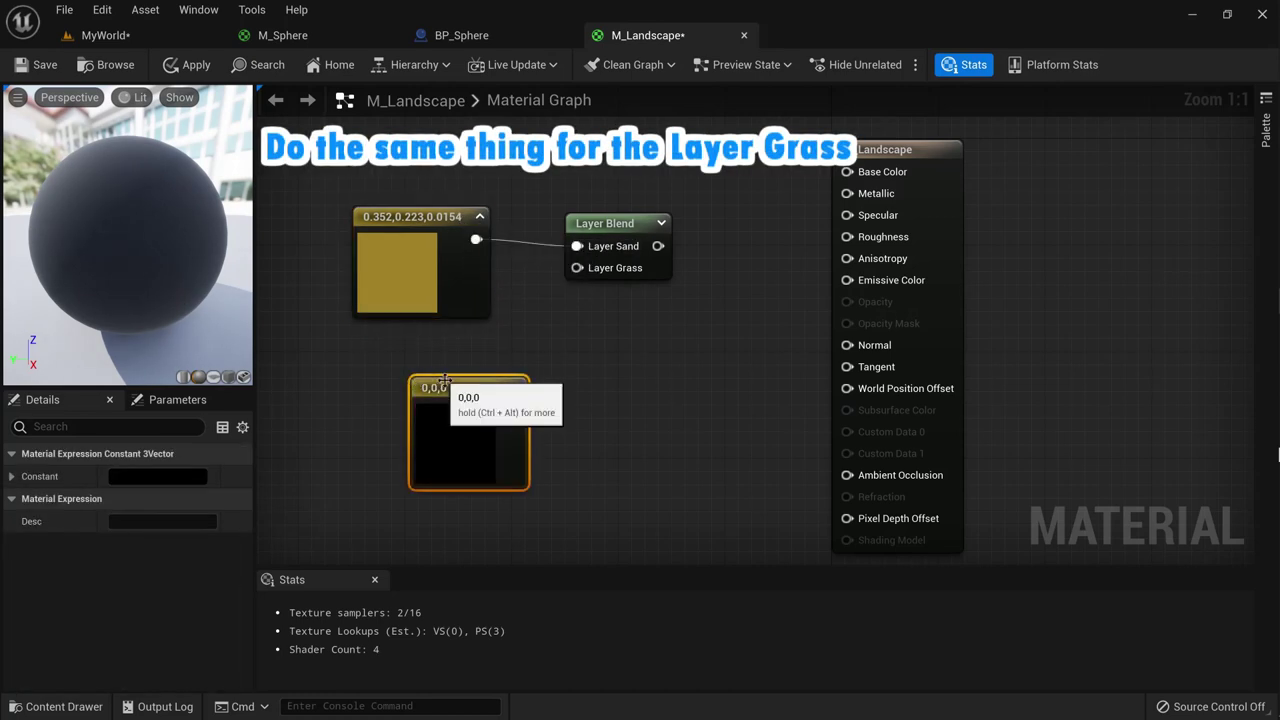
left_click_drag(448, 377, 390, 377)
double_click(405, 455)
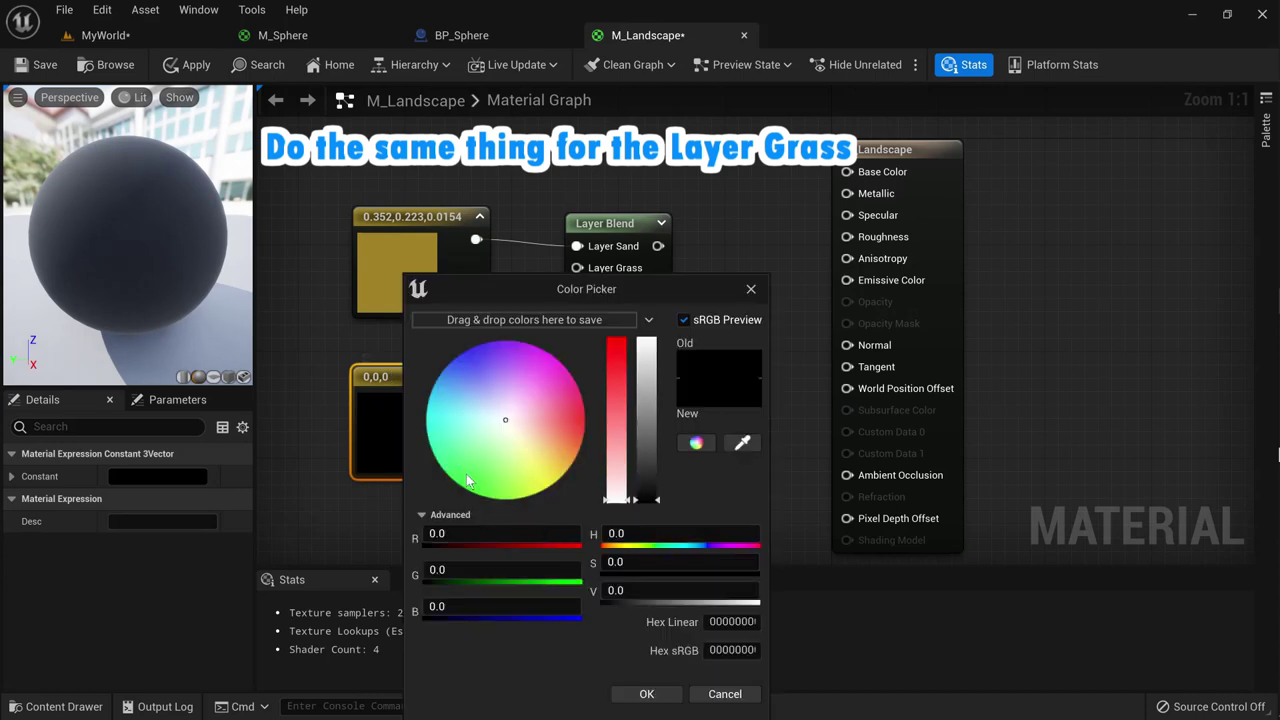
left_click(501, 487)
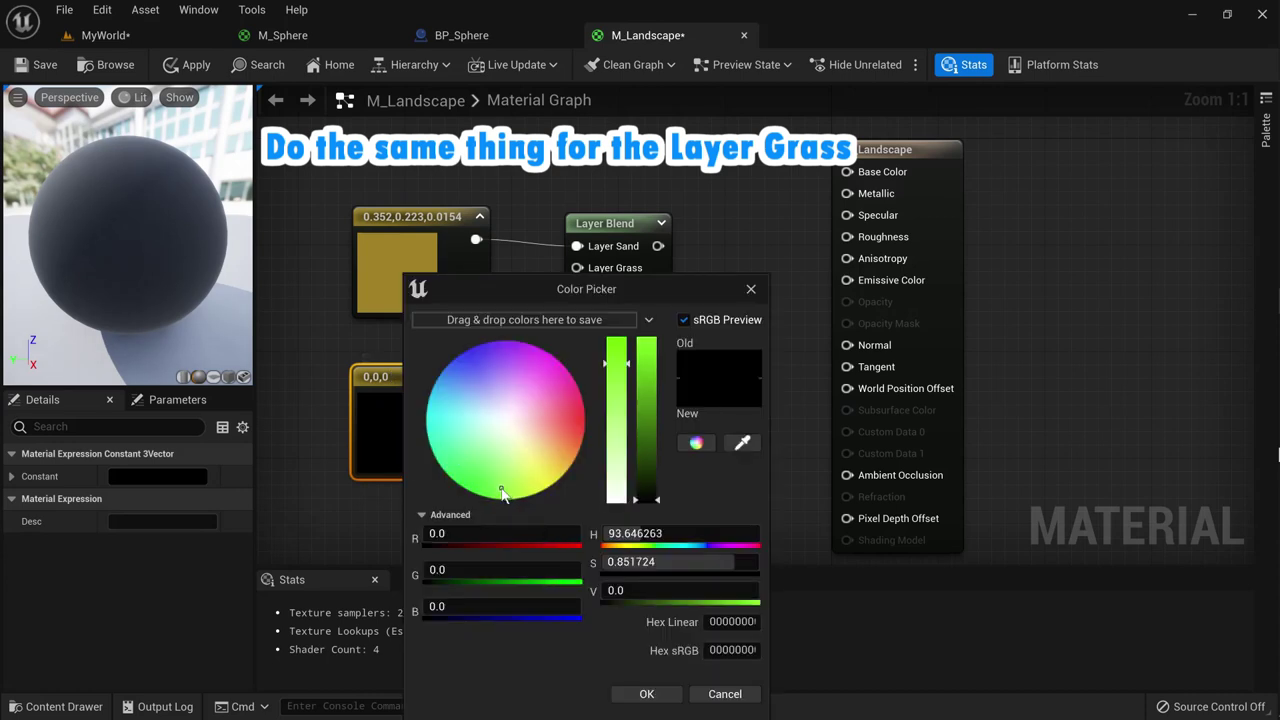
left_click(645, 428)
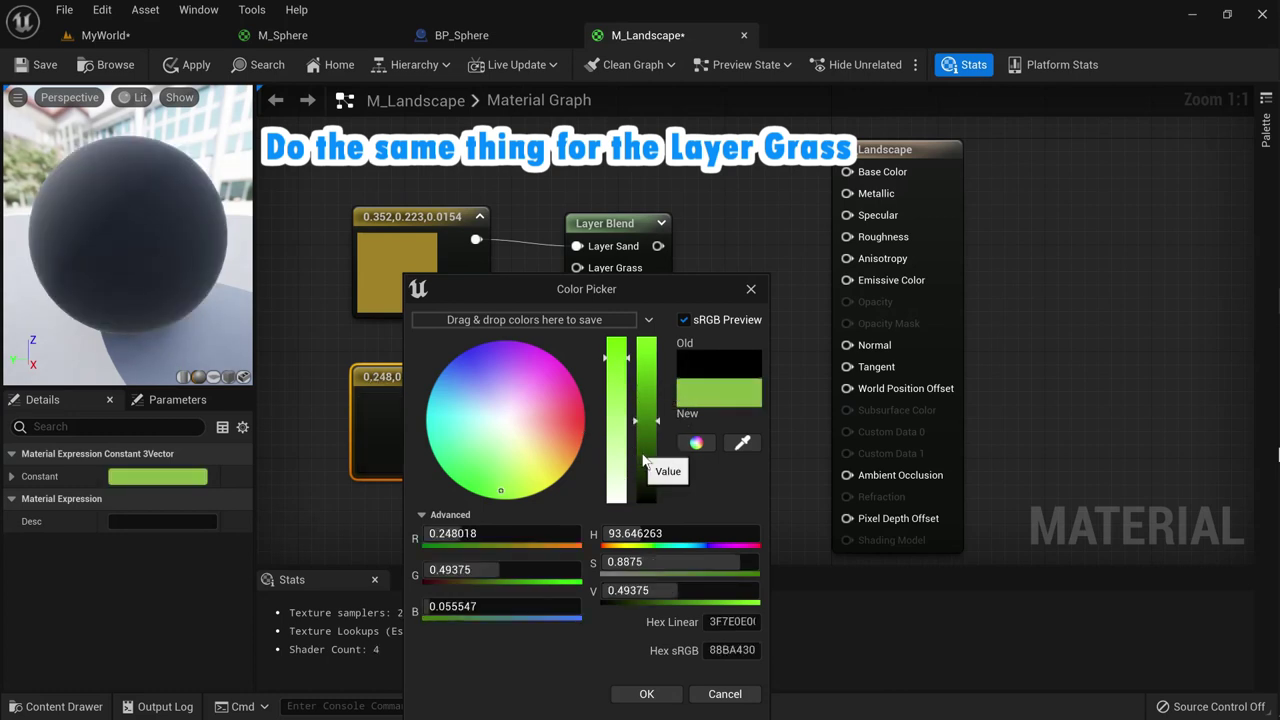
left_click(645, 455)
left_click(646, 694)
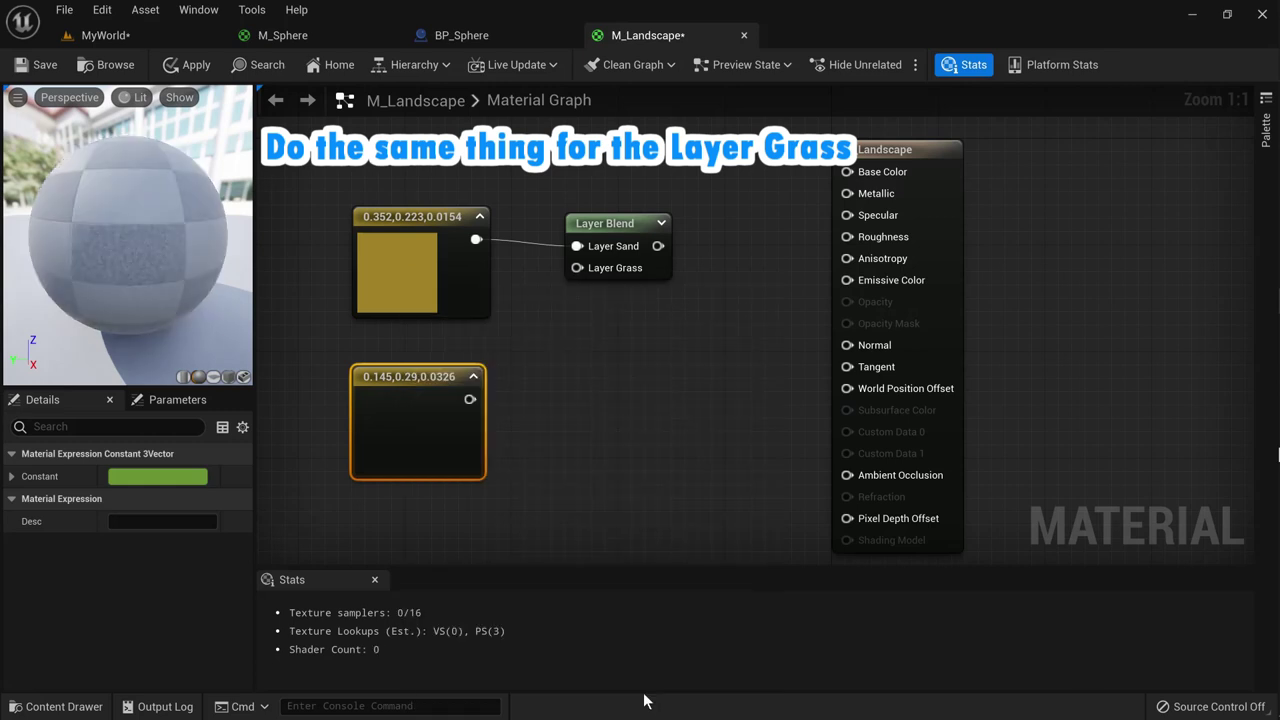
left_click_drag(469, 399, 577, 267)
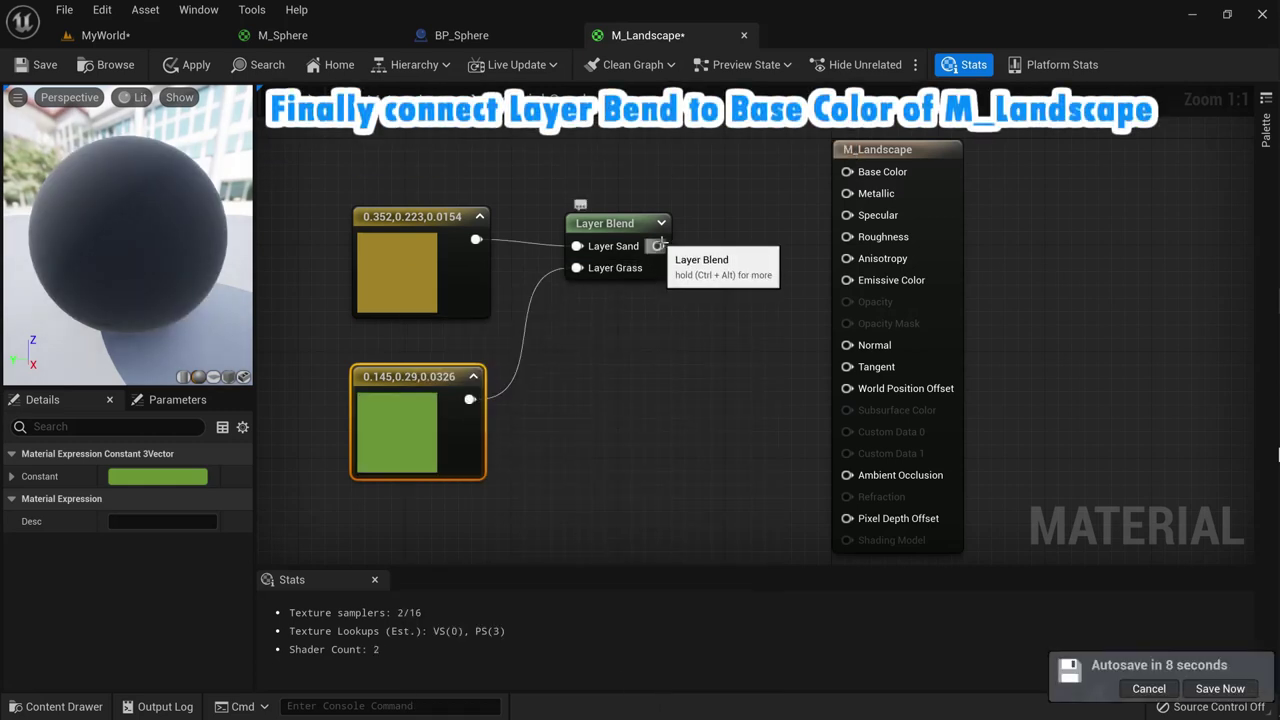
Step: Wire the Layer Blend output into Base Color, tidy the blend and constant nodes, then apply and save M_Landscape
left_click_drag(658, 246, 852, 175)
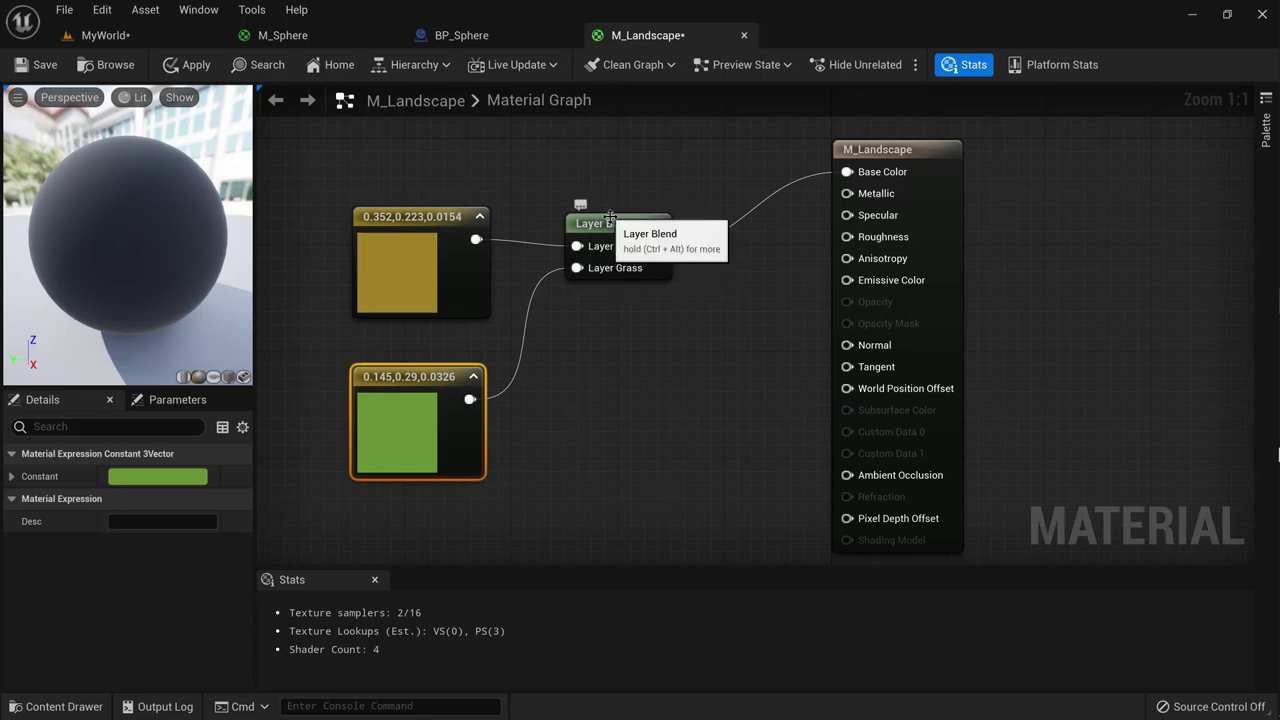
left_click_drag(617, 223, 670, 176)
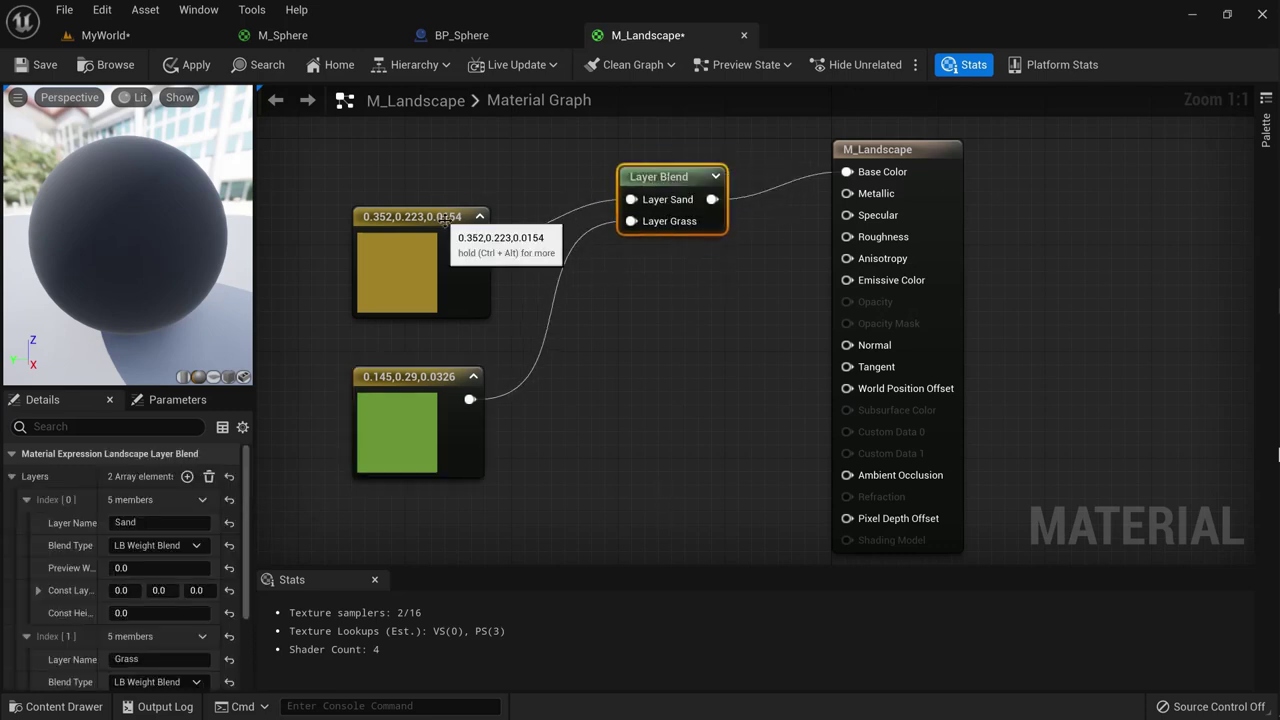
mouse_move(478, 219)
left_mouse_down()
mouse_move(516, 175)
mouse_move(490, 175)
left_mouse_up()
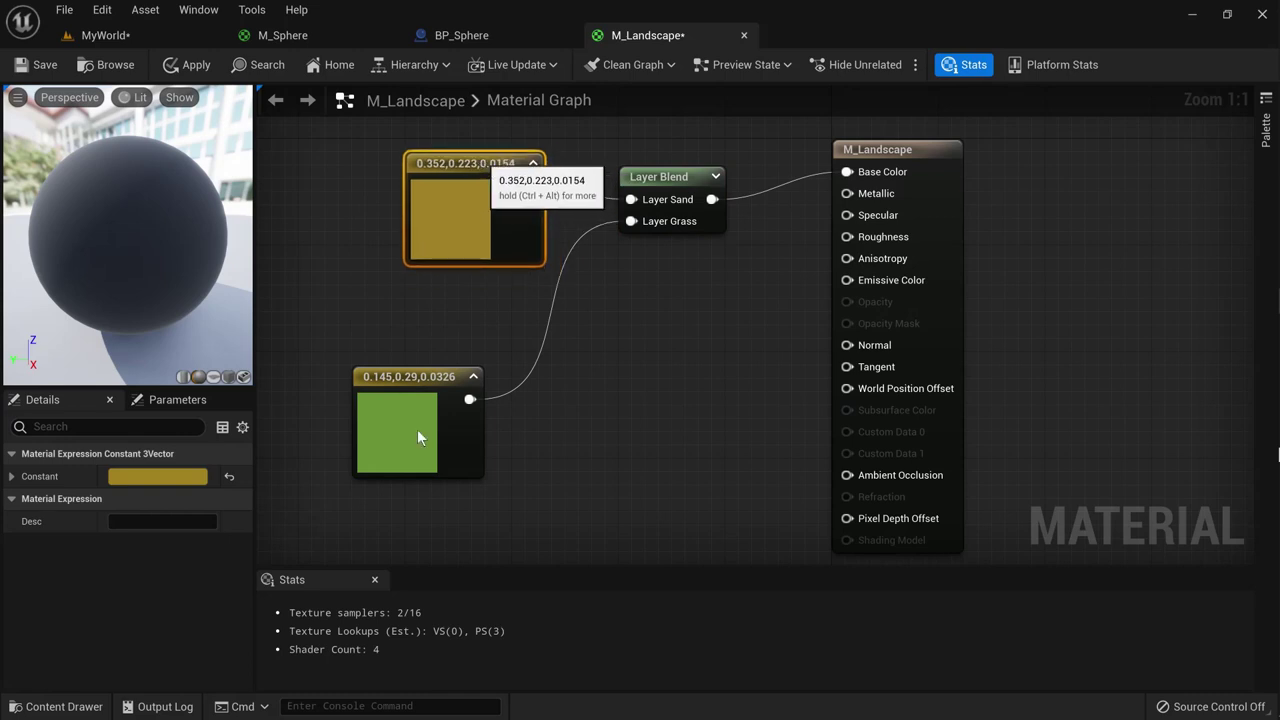
left_click_drag(407, 381, 471, 300)
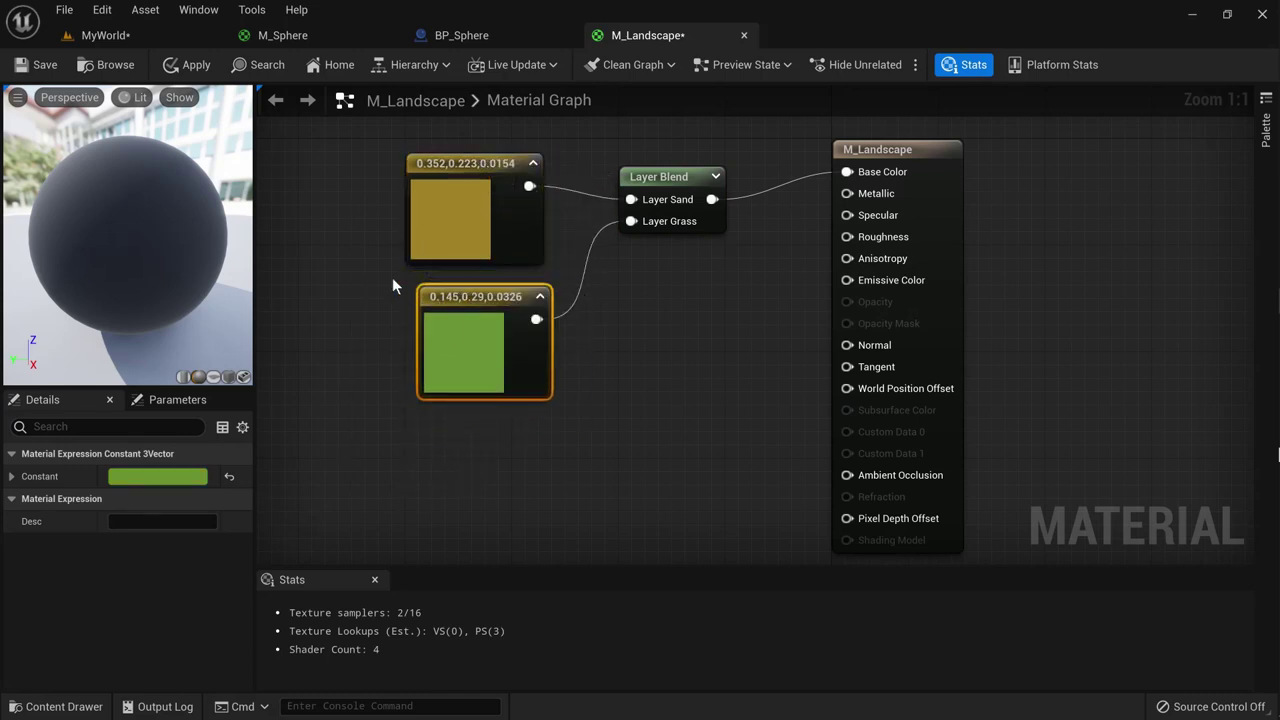
left_click(198, 70)
left_click(45, 68)
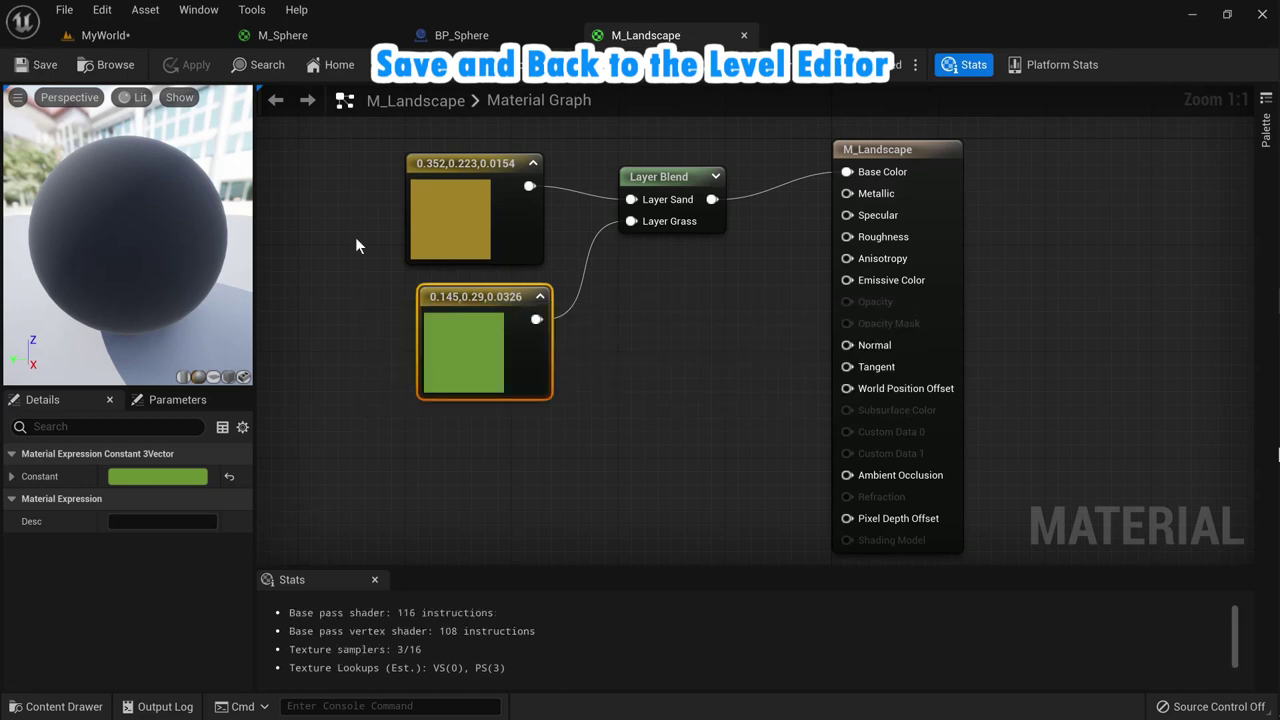
Step: Back in the MyWorld level, select the Landscape actor and find its Landscape Material setting in Details
left_click(106, 37)
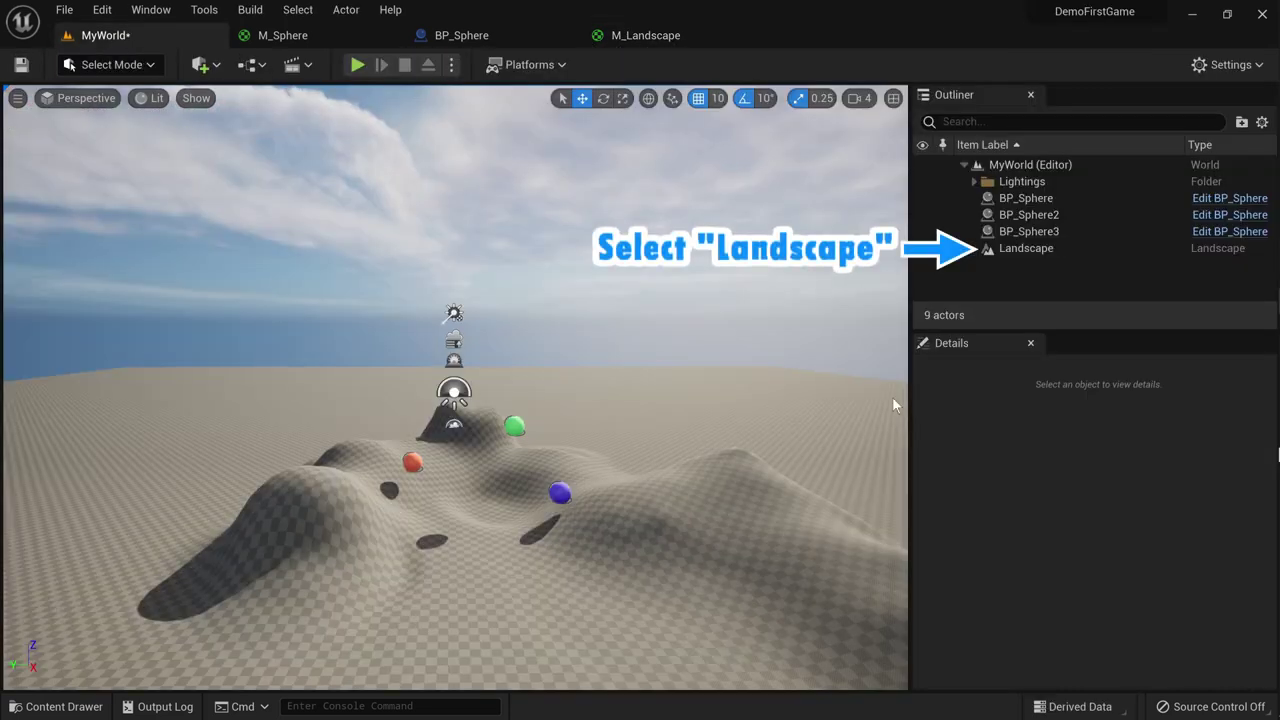
left_click(1024, 247)
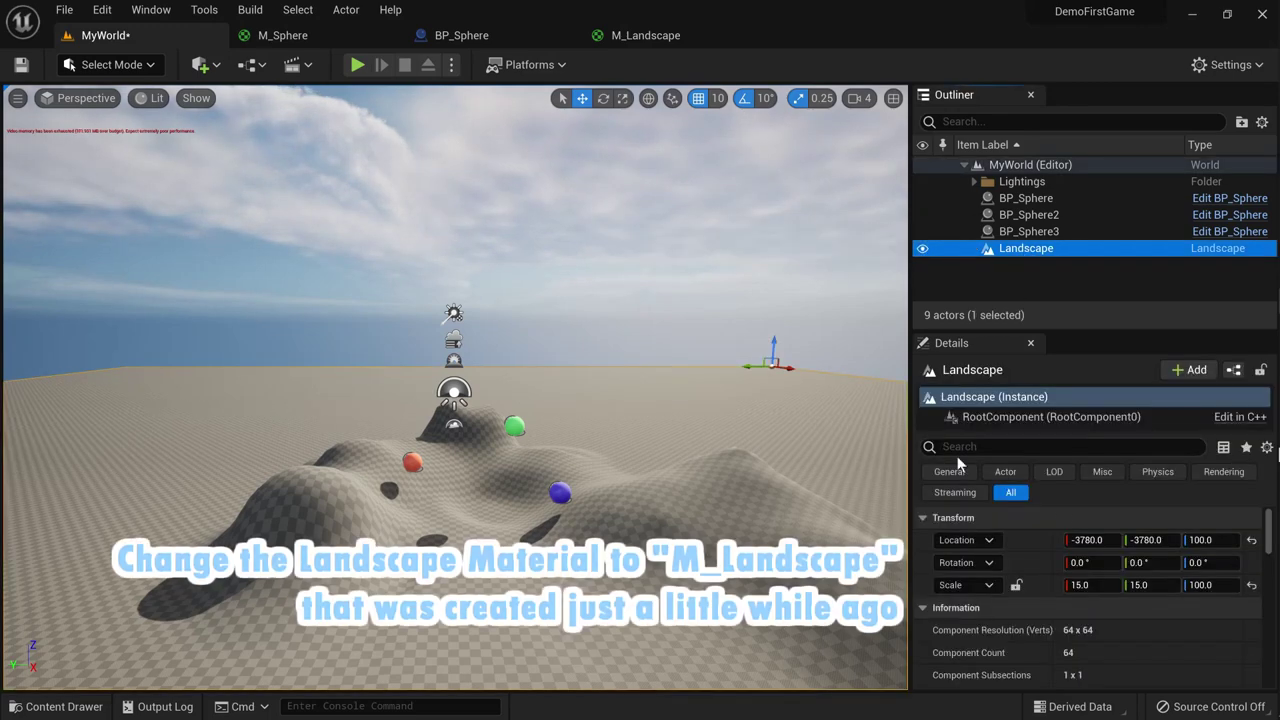
scroll(1004, 584, "down", 1)
scroll(1003, 583, "down", 2)
scroll(1002, 590, "down", 1)
scroll(1002, 596, "down", 1)
scroll(1002, 596, "down", 1)
scroll(1002, 596, "down", 2)
scroll(1000, 599, "down", 1)
scroll(1000, 599, "up", 1)
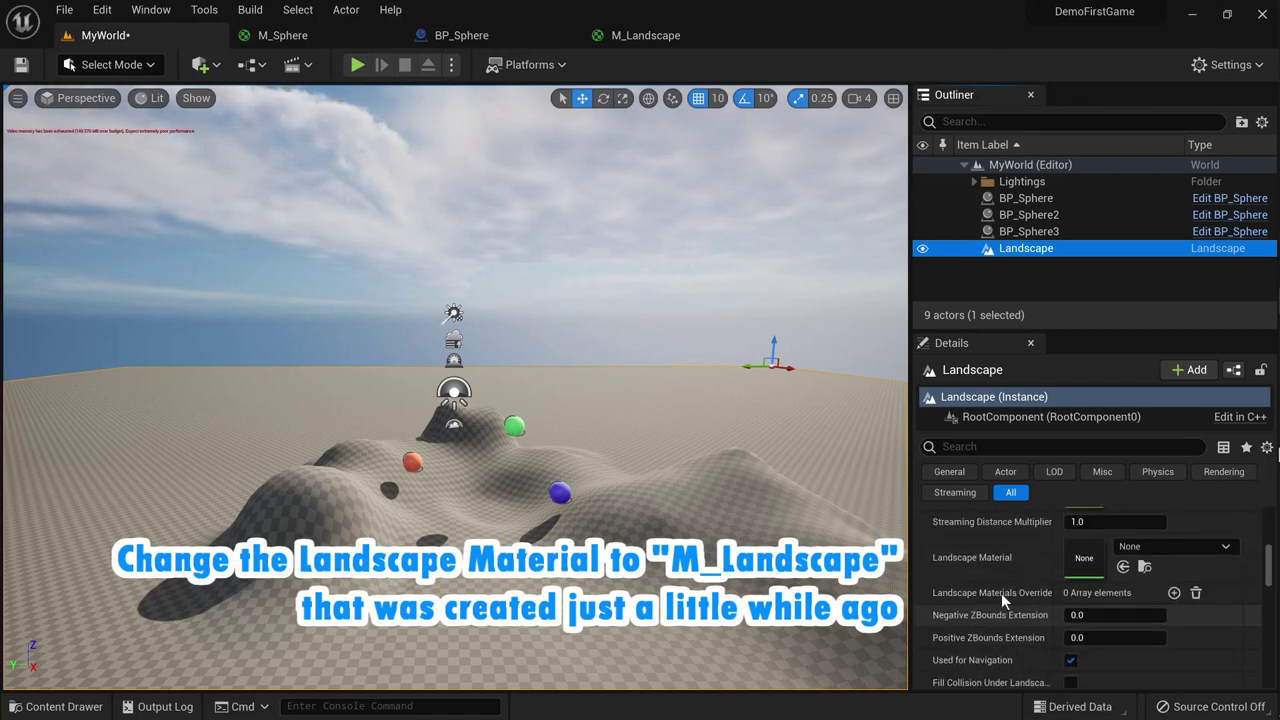
Step: Assign M_Landscape as the Landscape's Landscape Material
left_click(1226, 546)
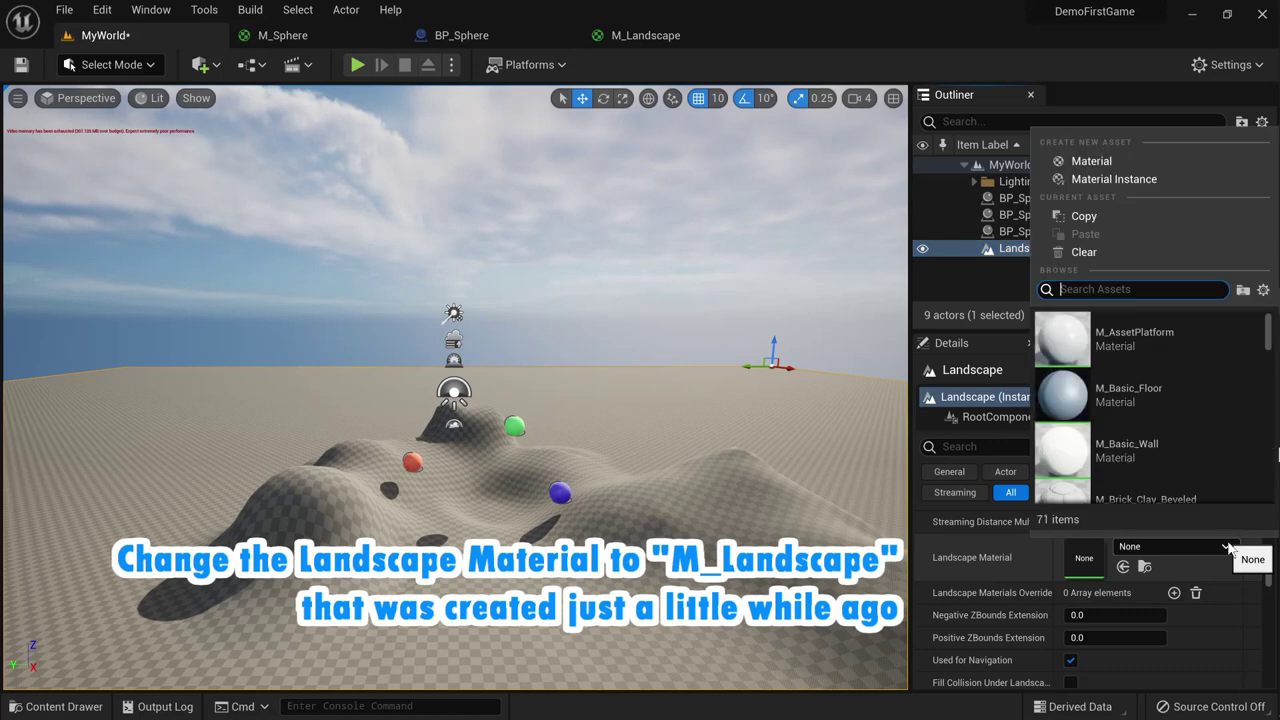
type("m_land")
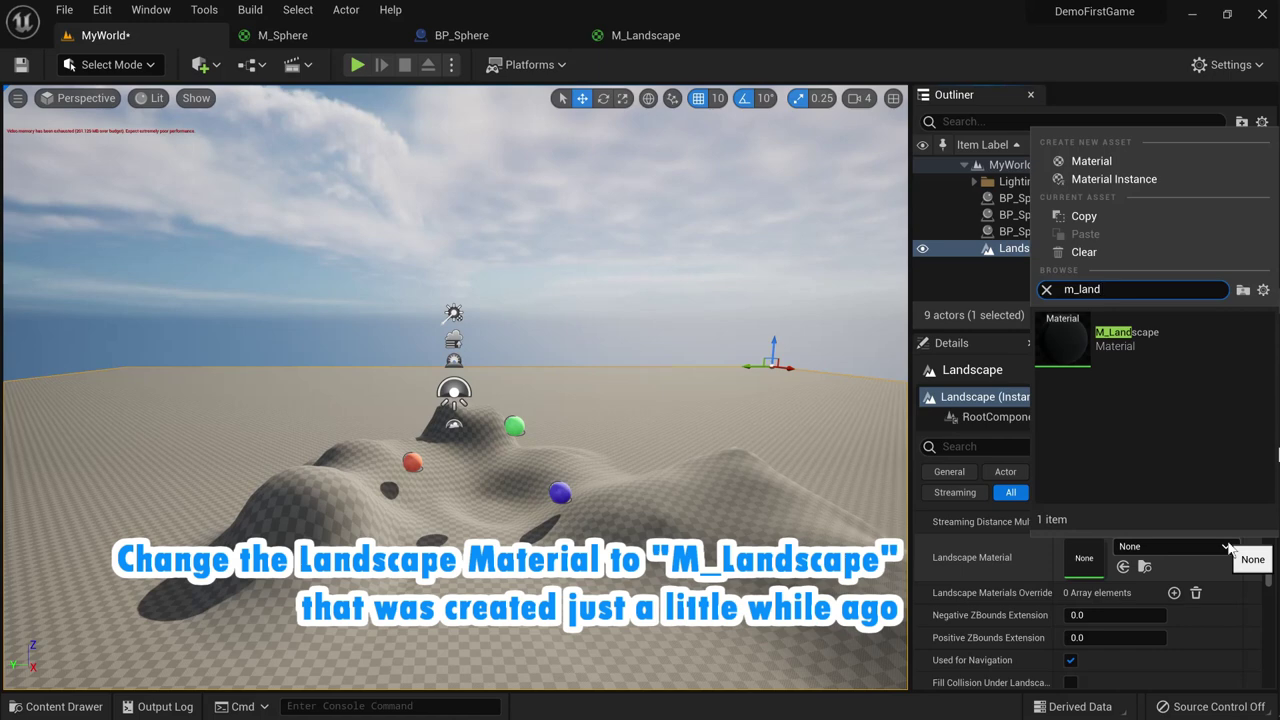
left_click(1079, 342)
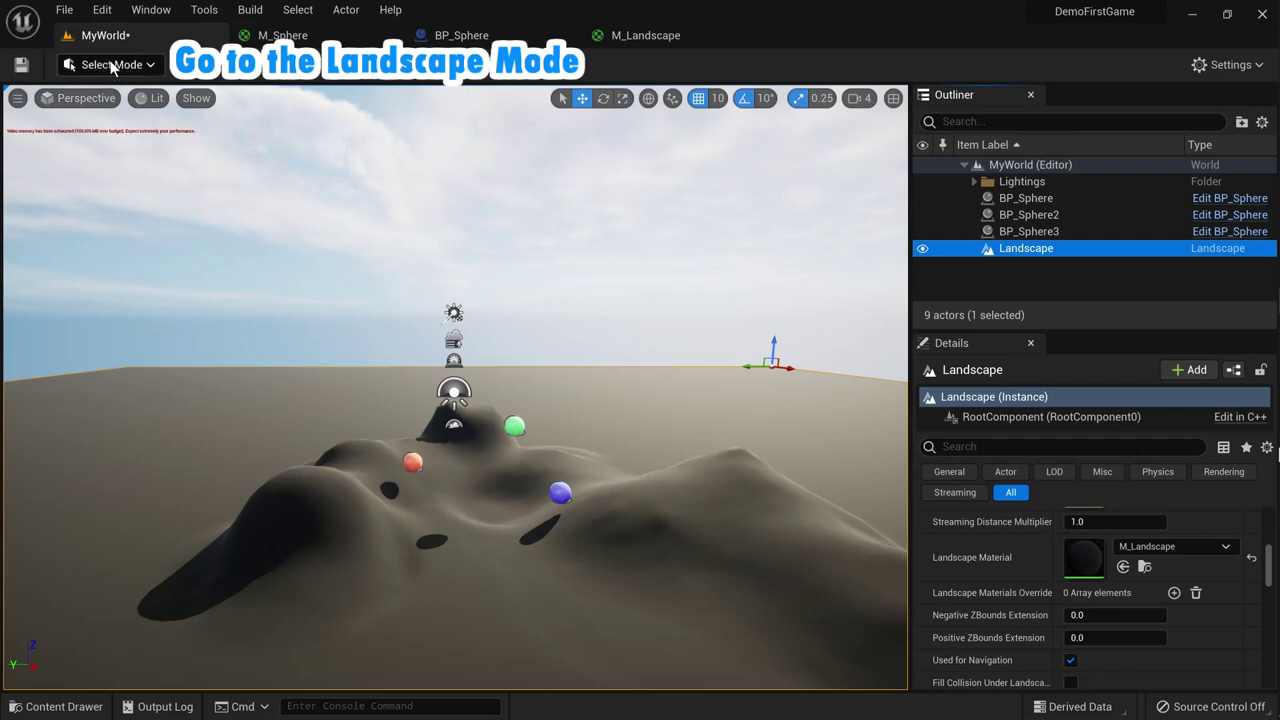
left_click(110, 65)
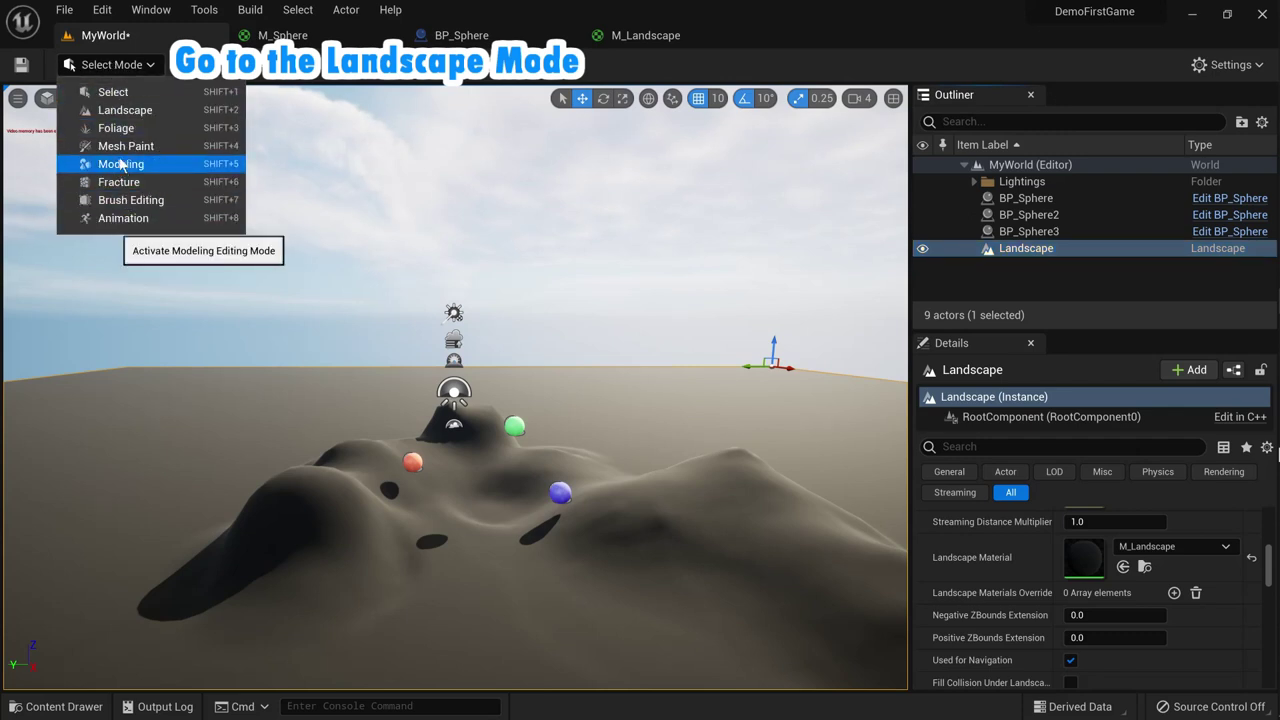
Step: Enter Landscape mode's Paint tool and select the Sand target layer
left_click(118, 111)
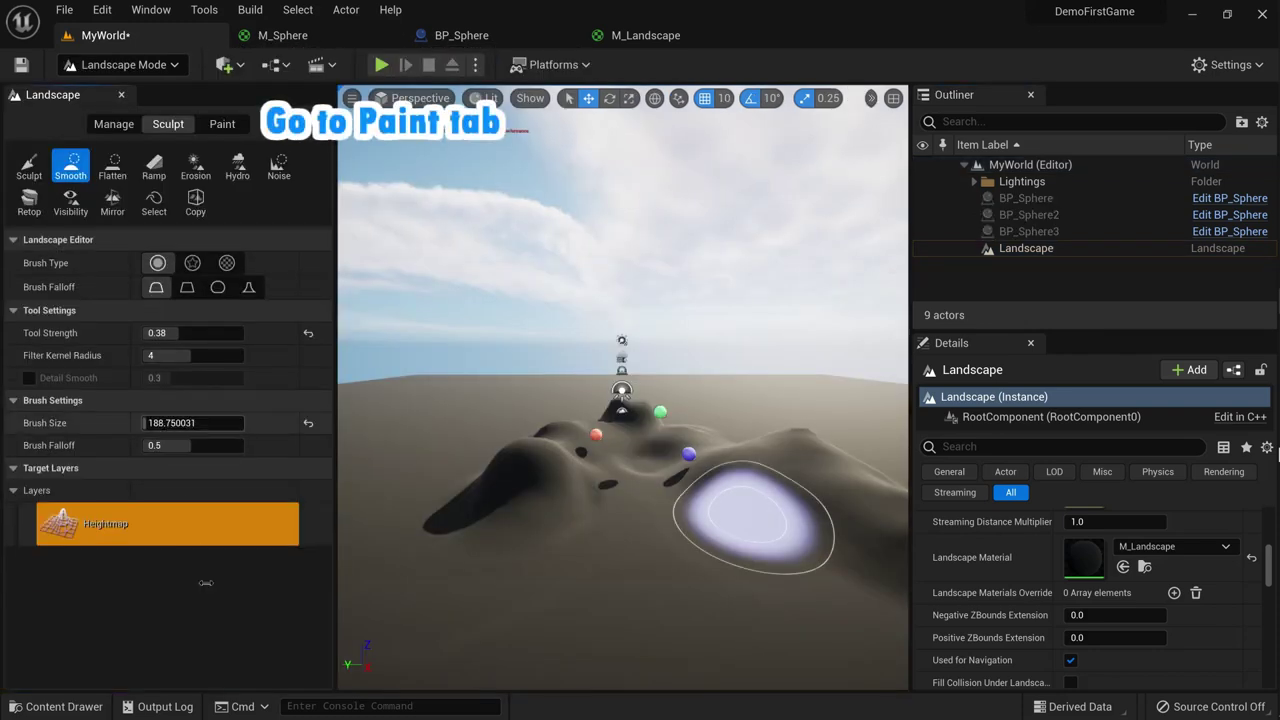
left_click(224, 126)
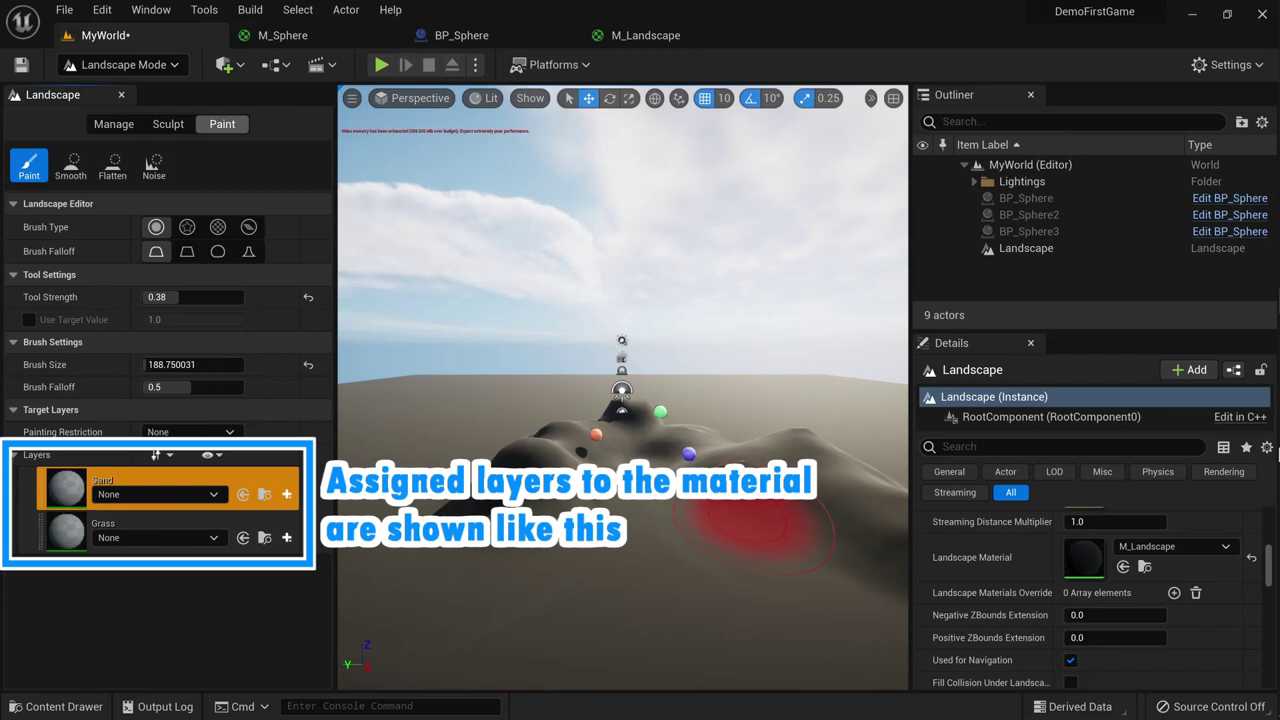
left_click(91, 506)
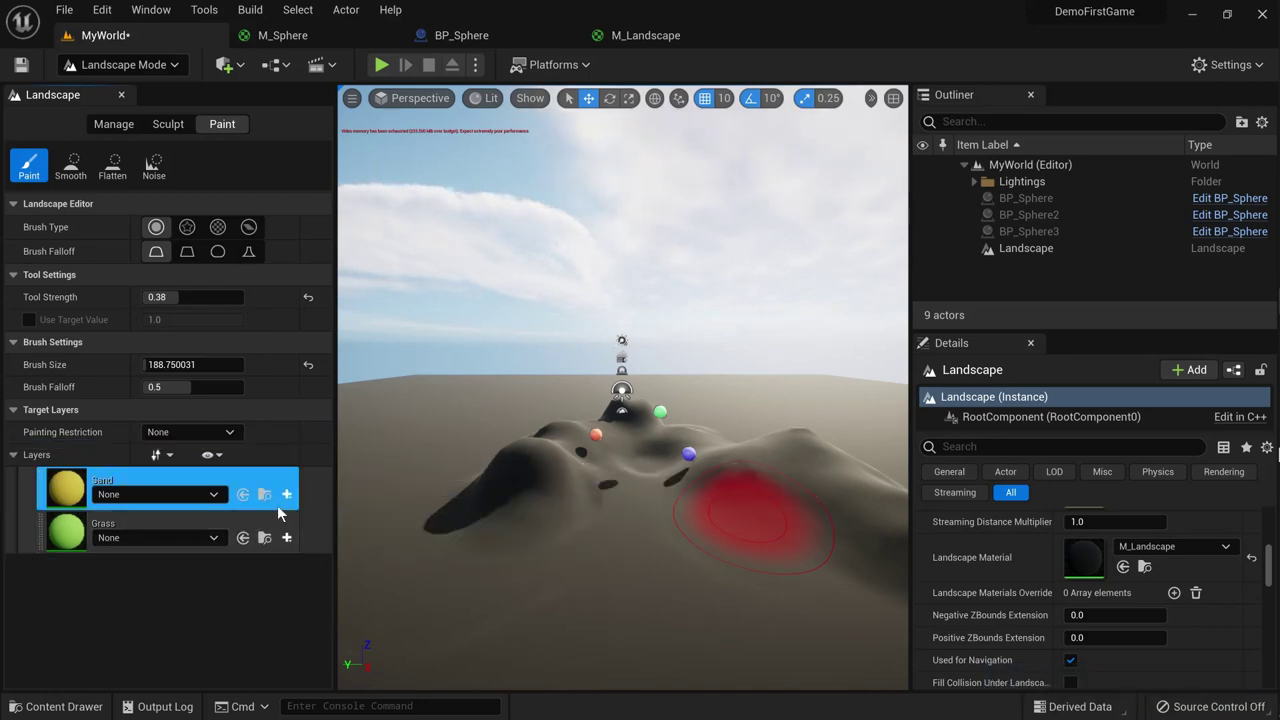
Step: Find no existing layer info for Sand and start creating a new one
left_click(214, 495)
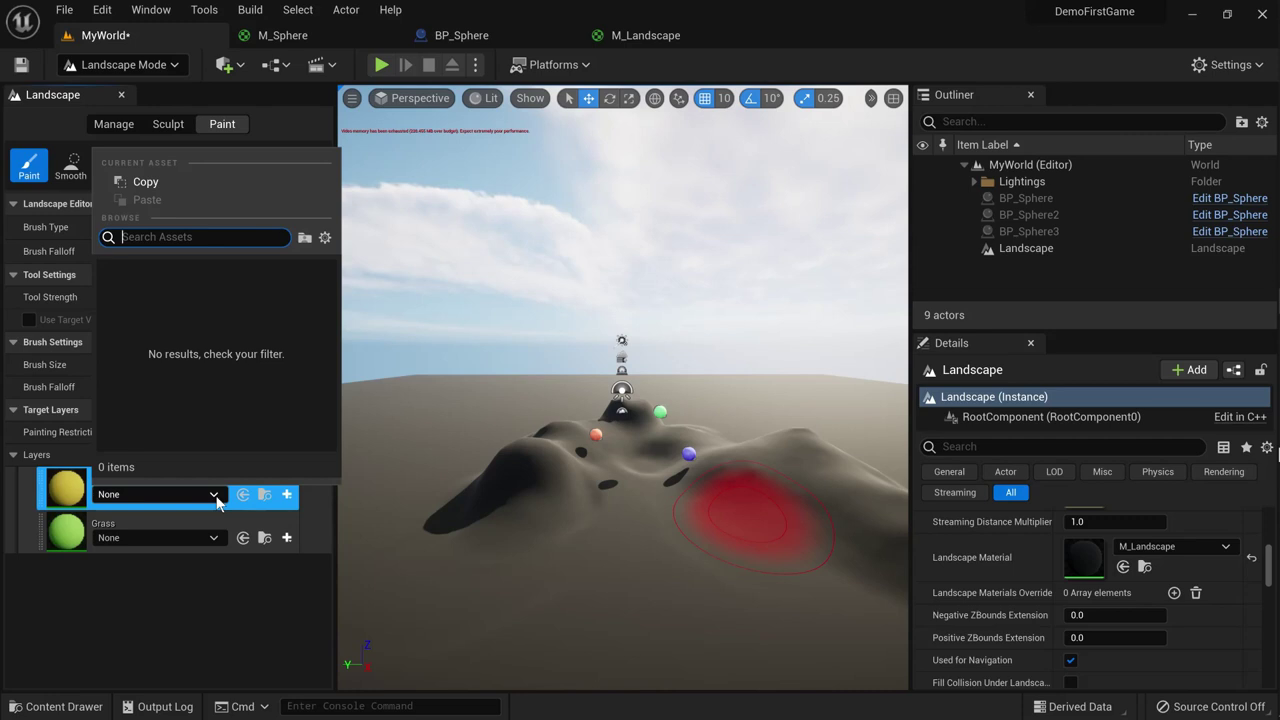
left_click(263, 615)
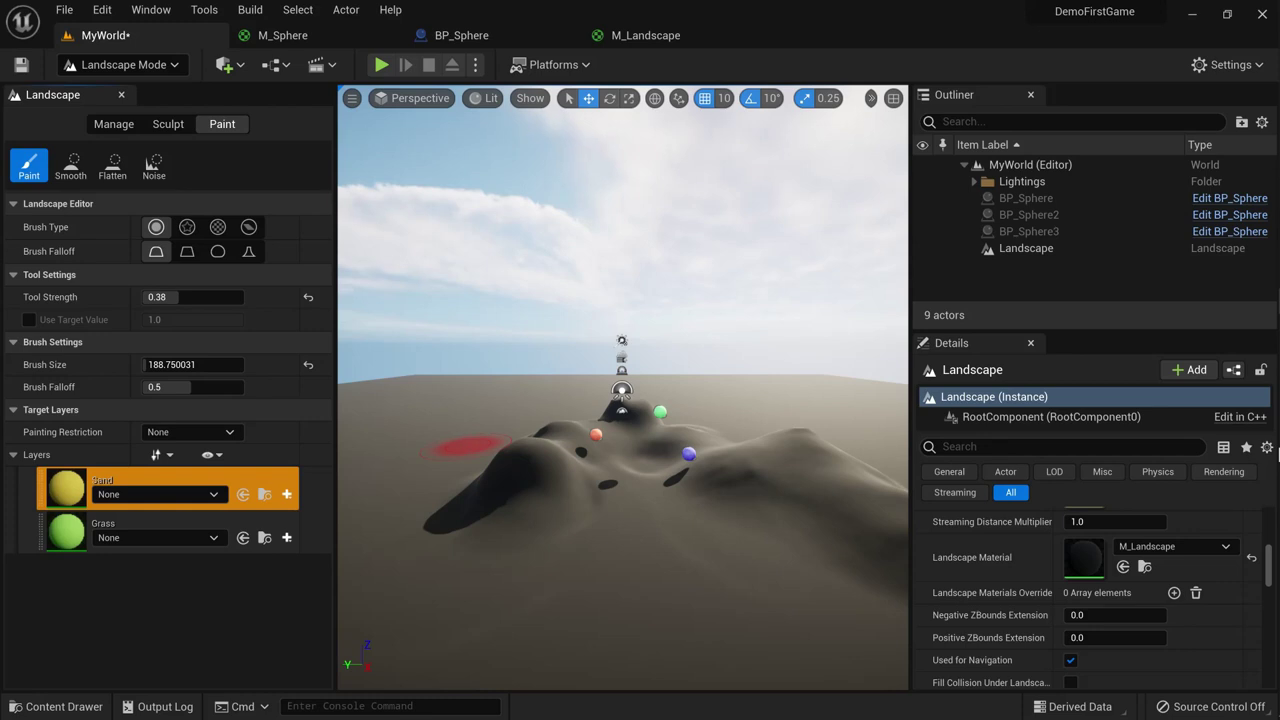
right_click(468, 446)
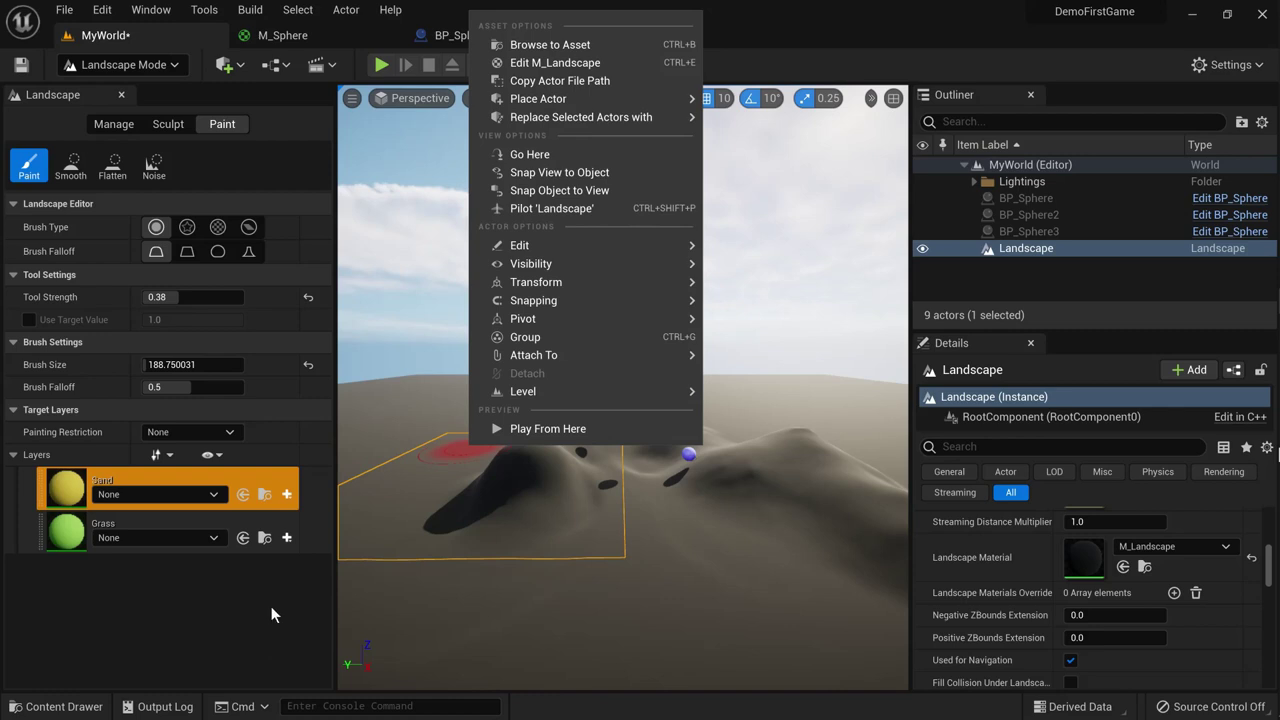
left_click(287, 495)
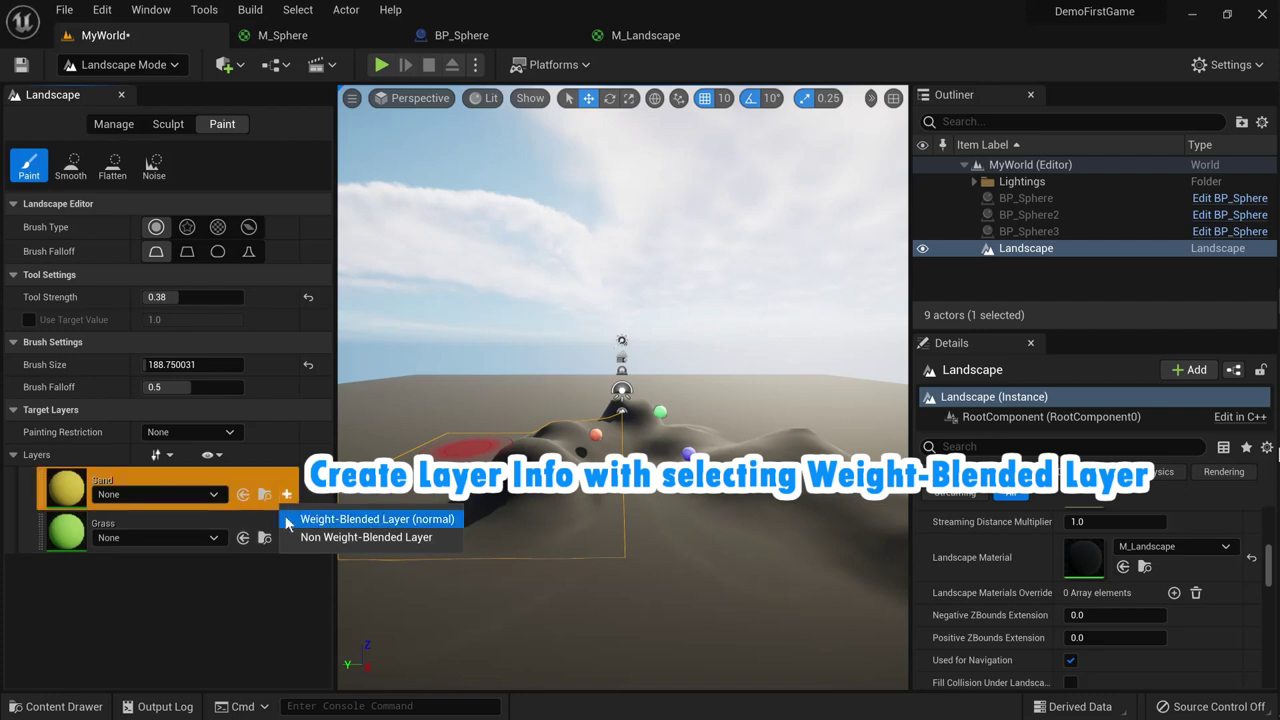
Step: Create a weight-blended Sand_LayerInfo in the Landscape folder and confirm it is assigned to Sand
left_click(355, 519)
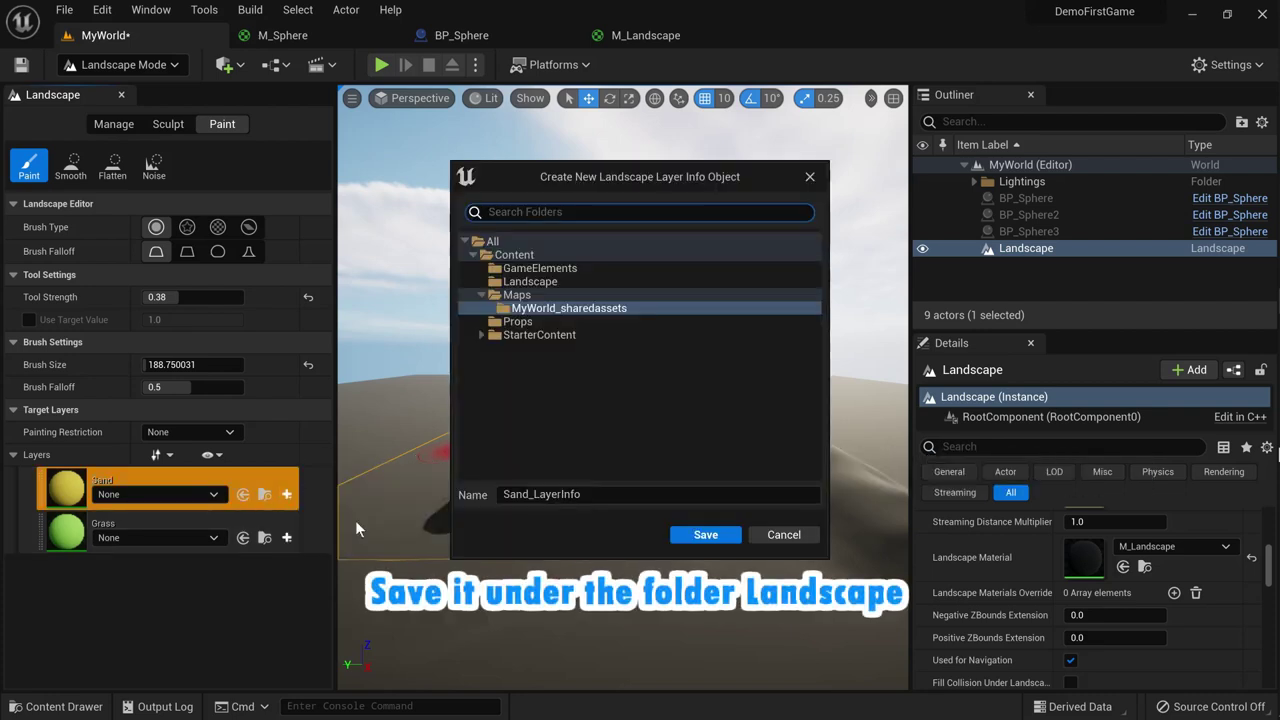
left_click(560, 282)
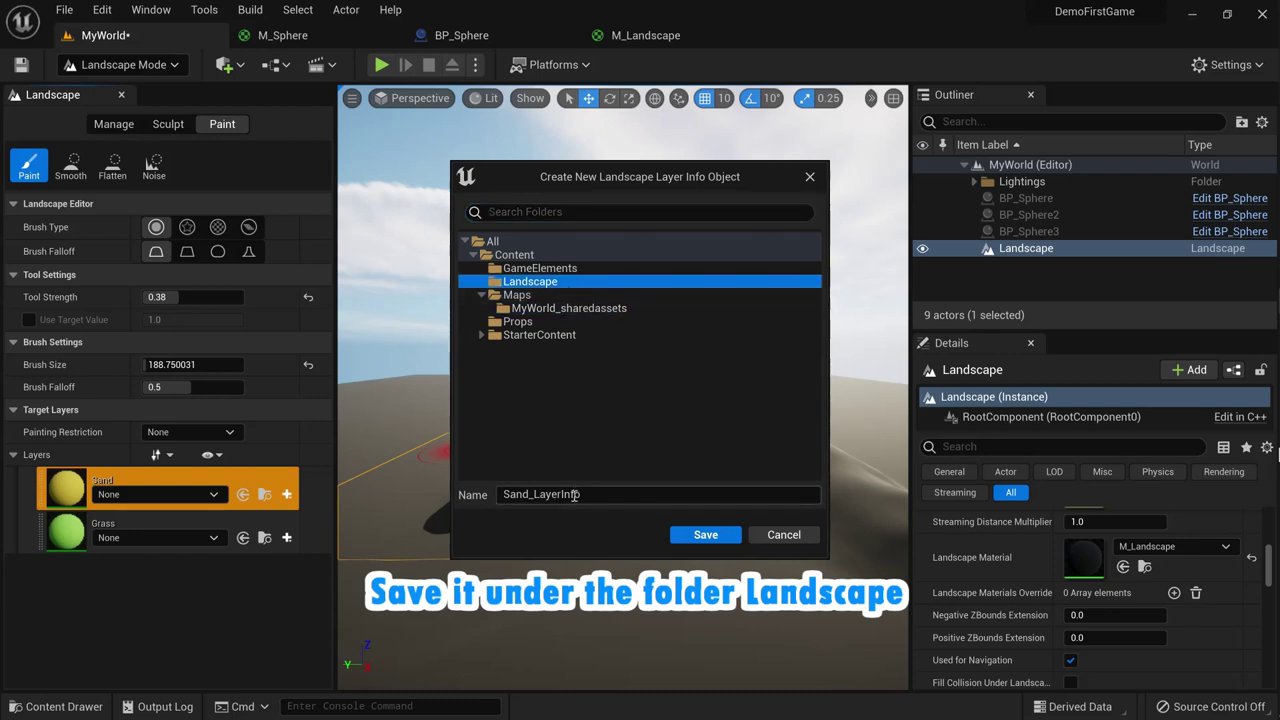
left_click(700, 536)
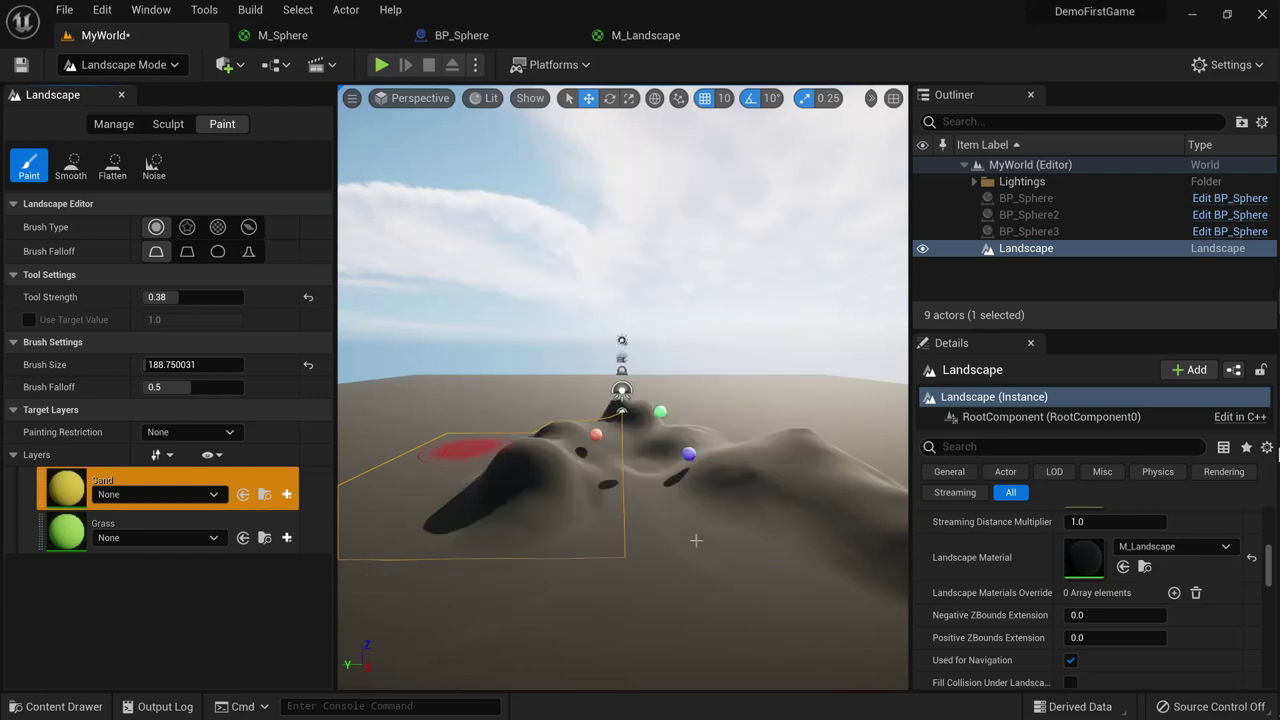
key("ctrl+space")
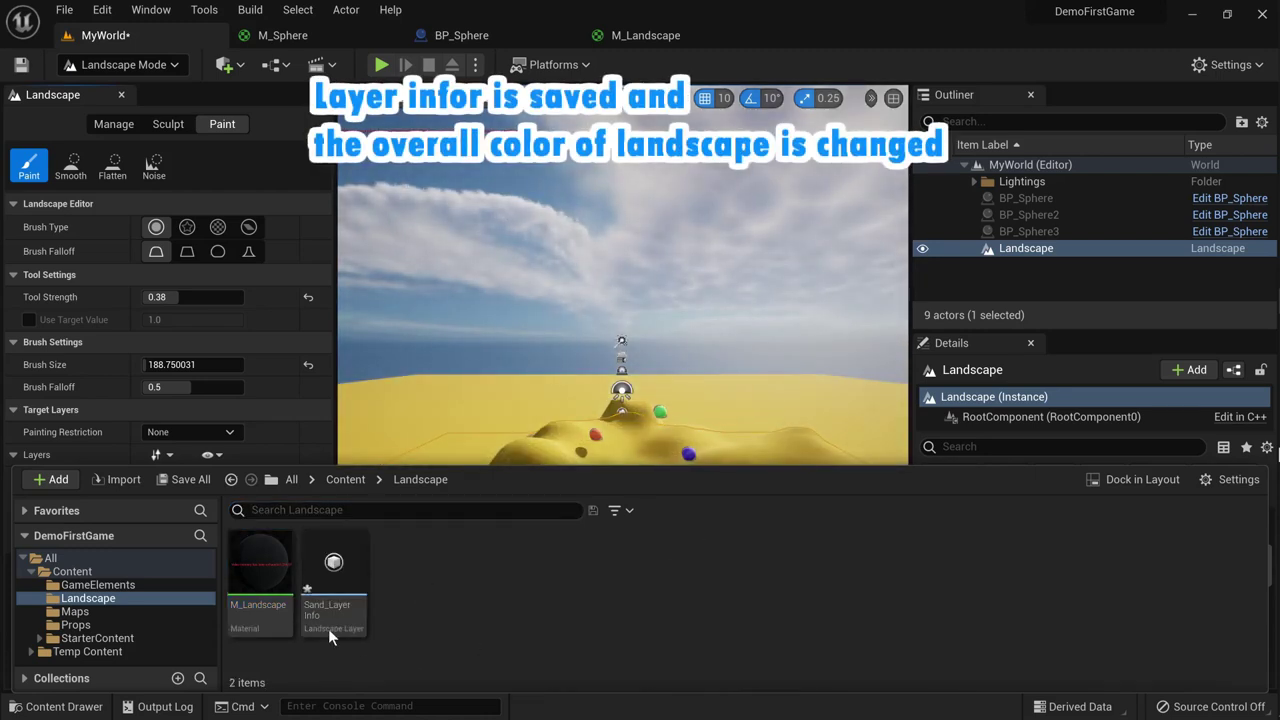
mouse_move(366, 625)
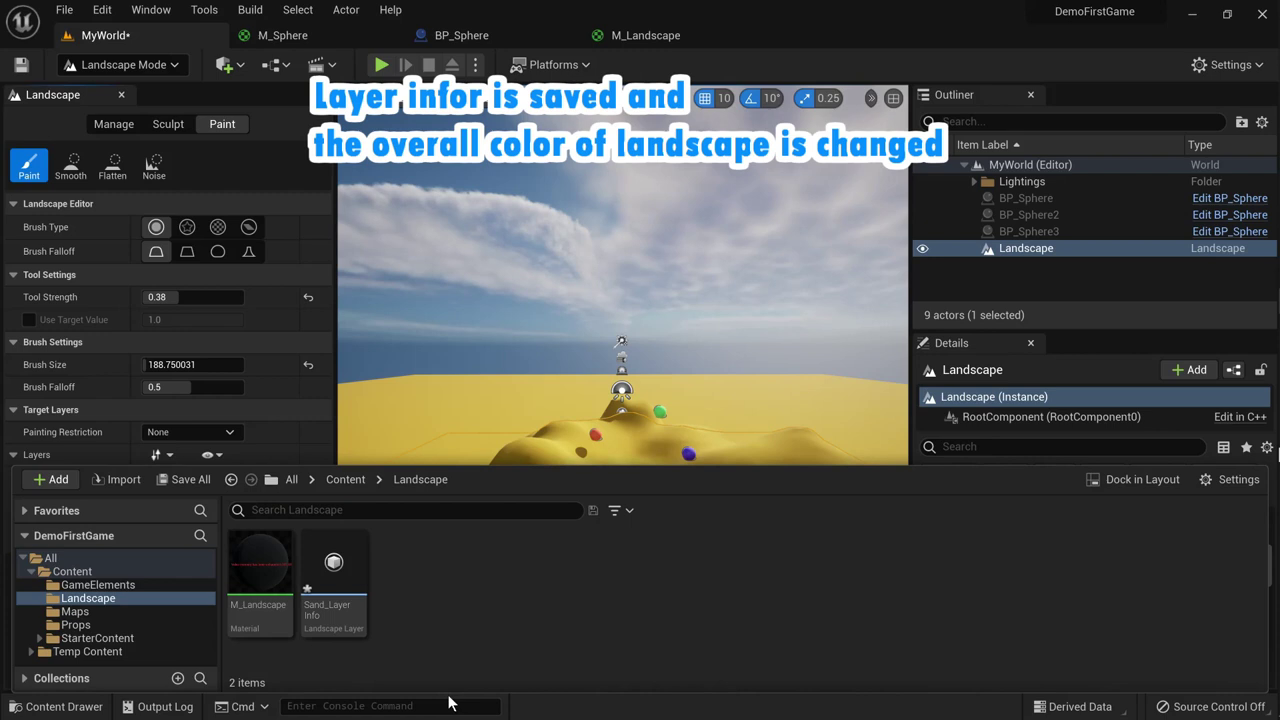
left_click(272, 160)
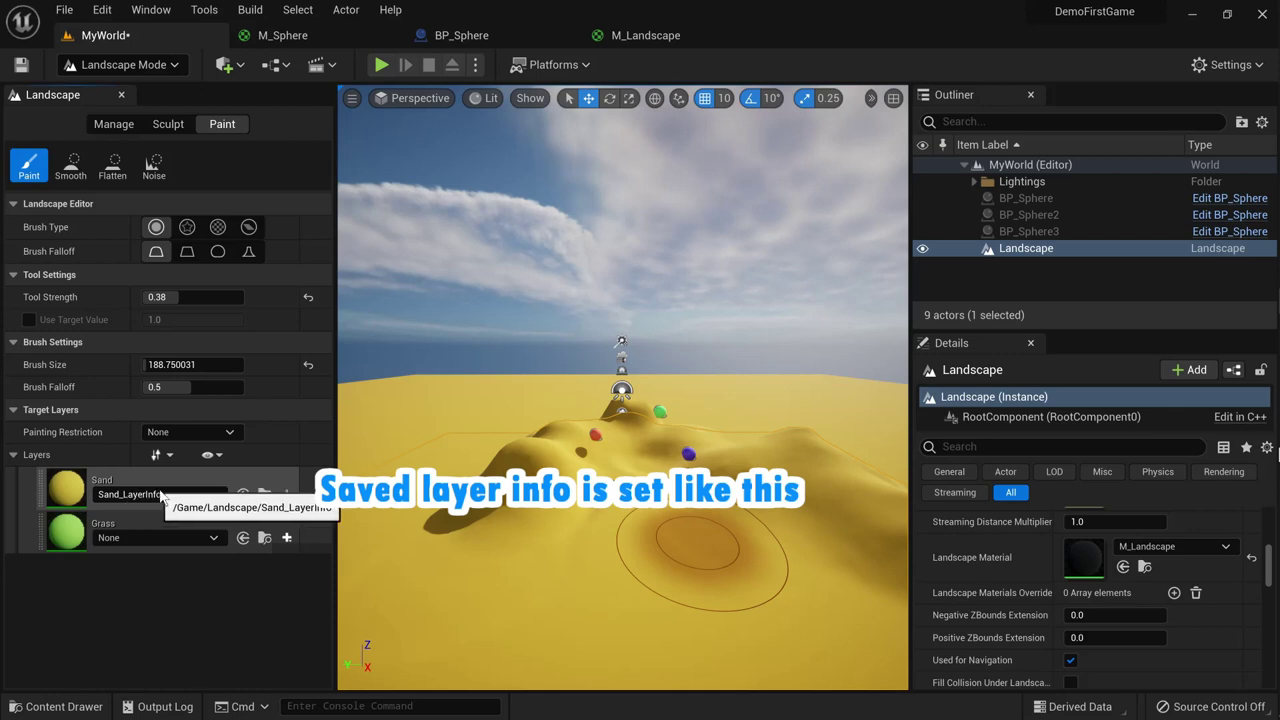
left_click(213, 496)
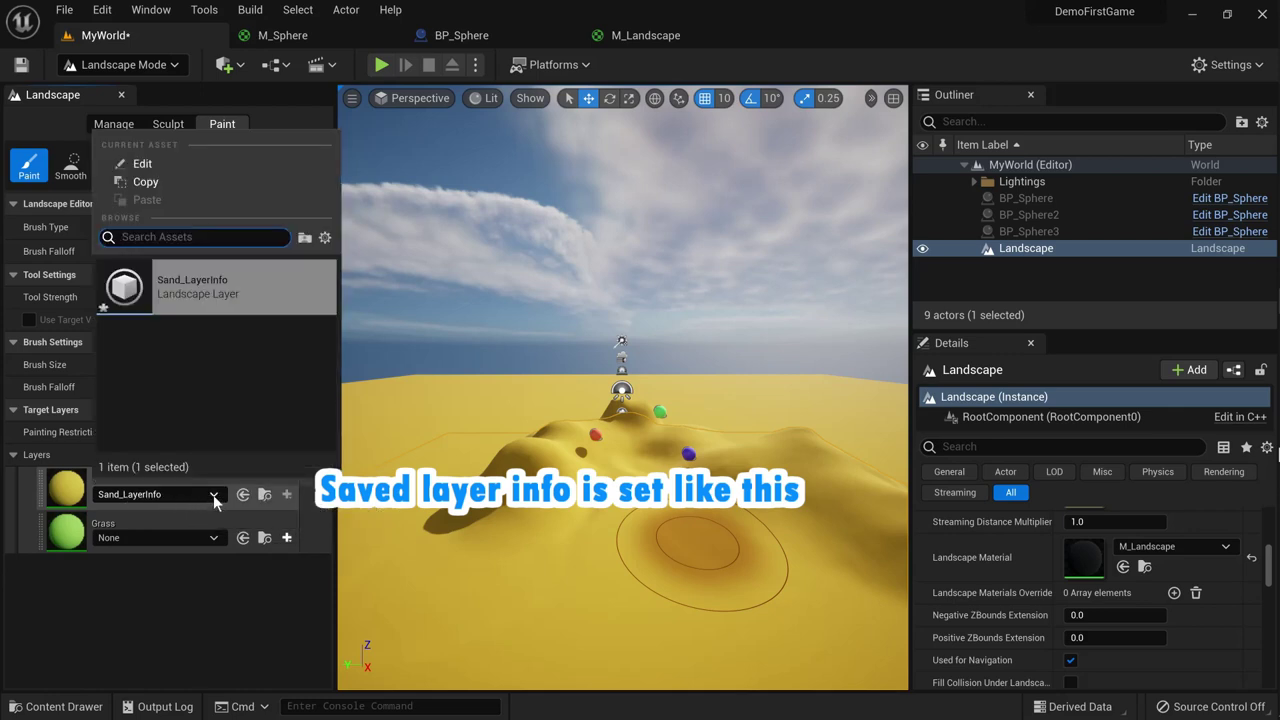
left_click(213, 633)
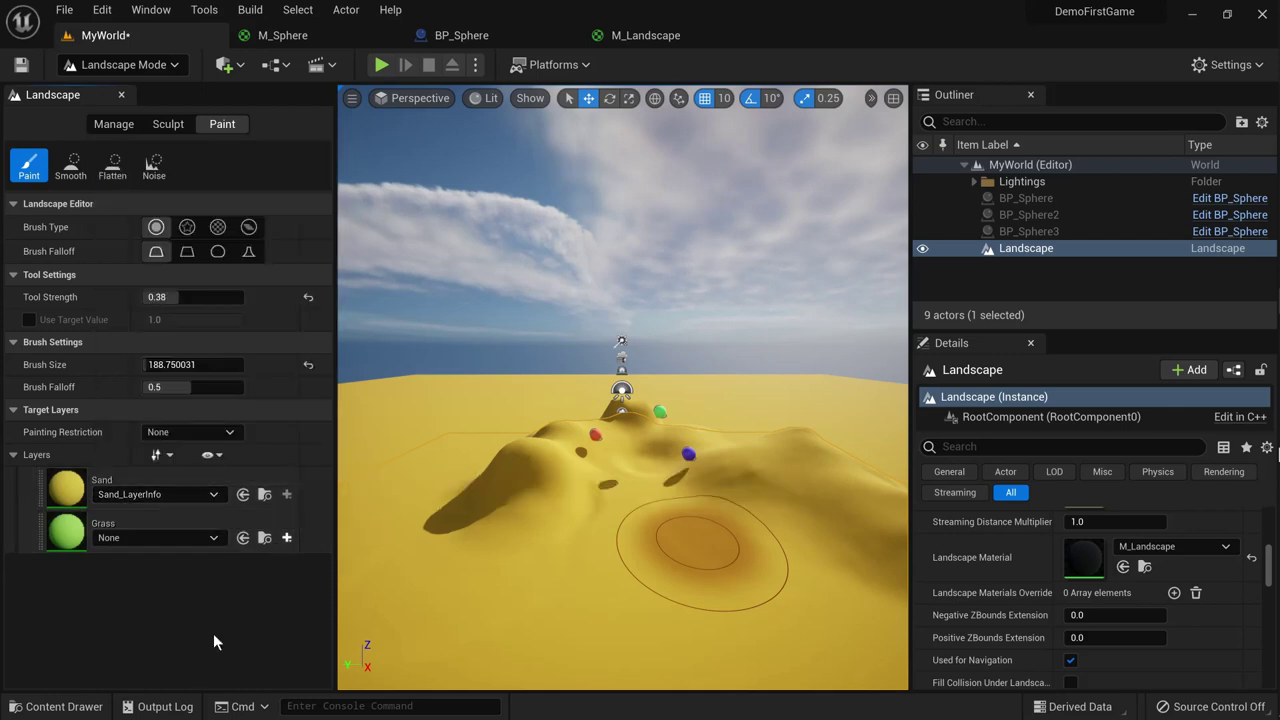
Step: Create a weight-blended Grass_LayerInfo in the Landscape folder and select the Grass layer
left_click(286, 540)
left_click(294, 557)
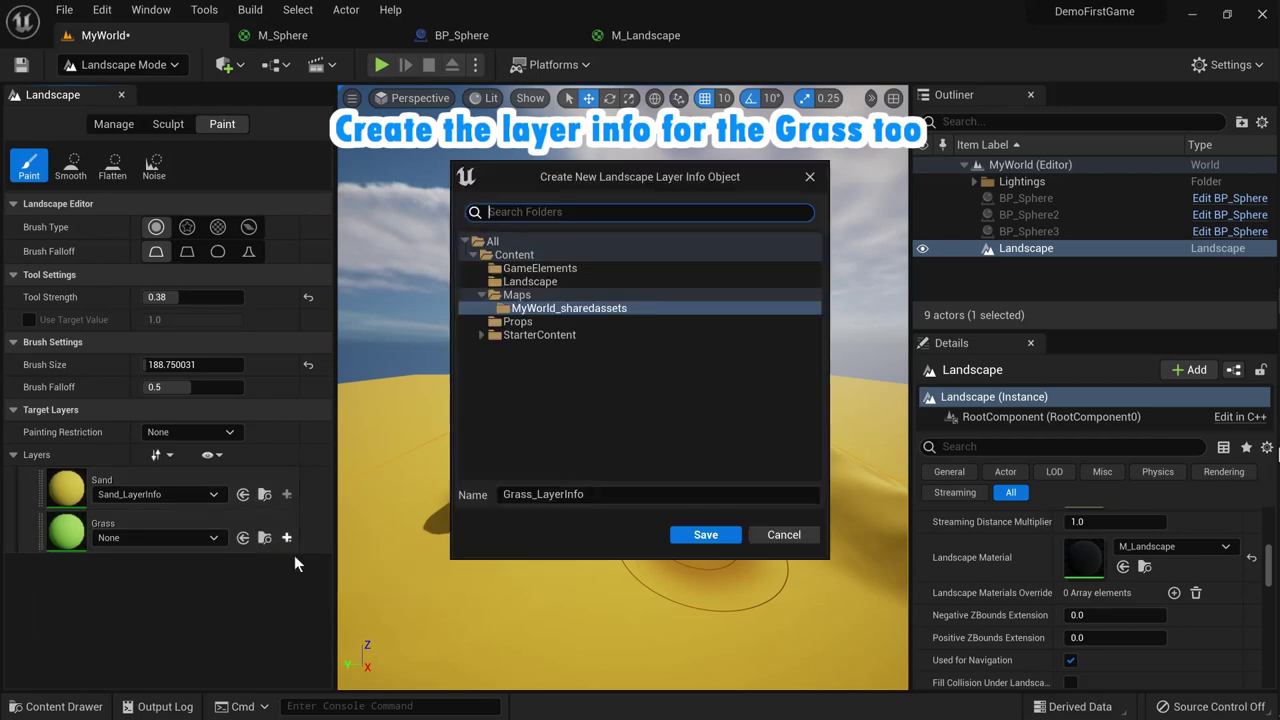
left_click(570, 281)
left_click(705, 534)
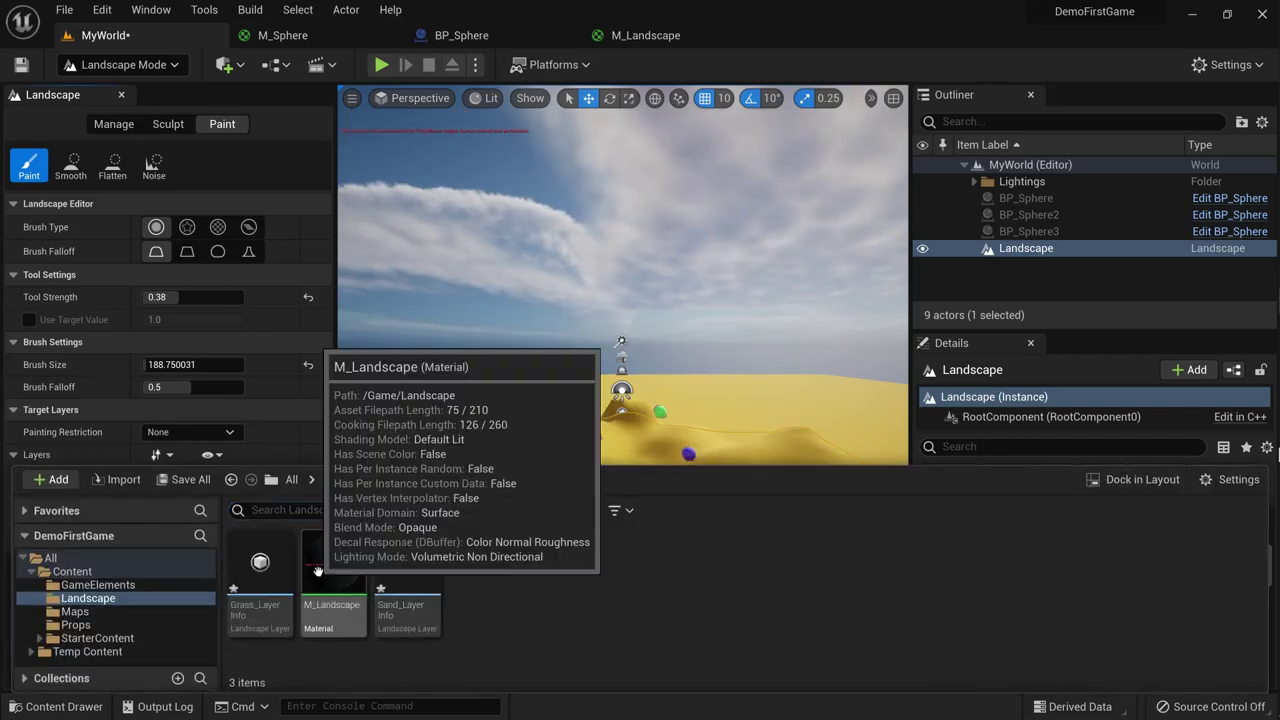
left_click(314, 159)
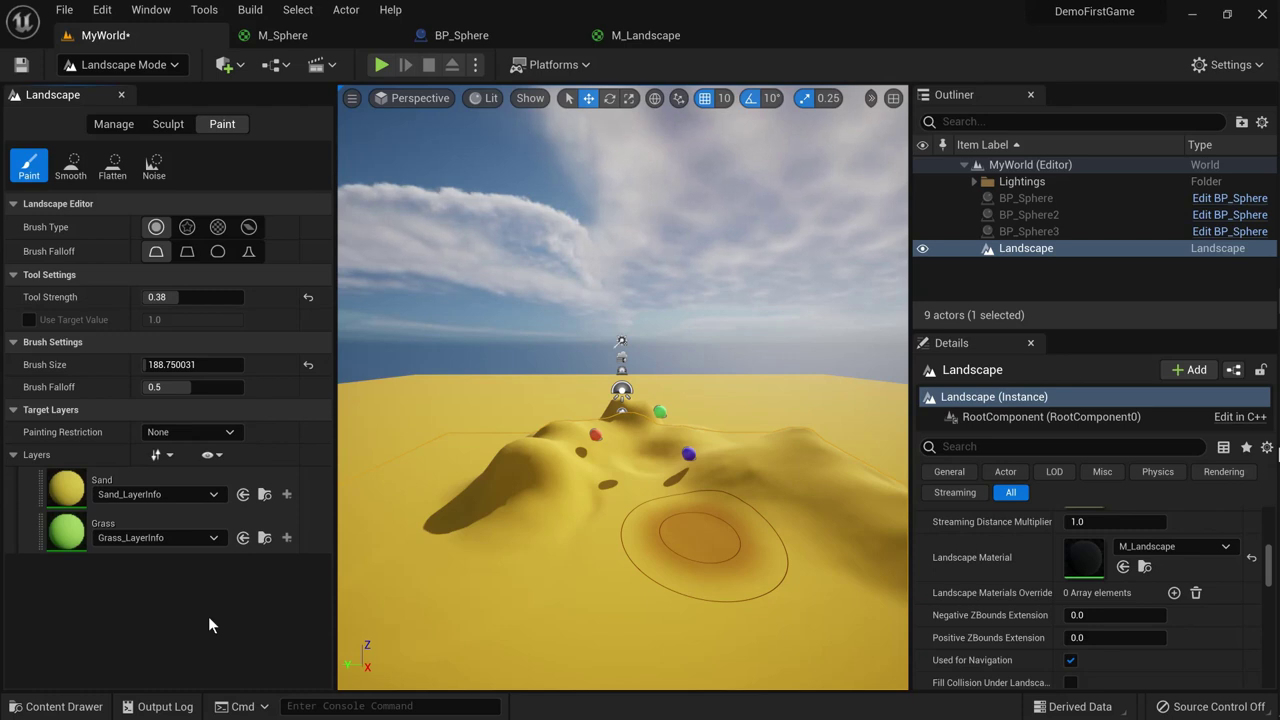
left_click(66, 545)
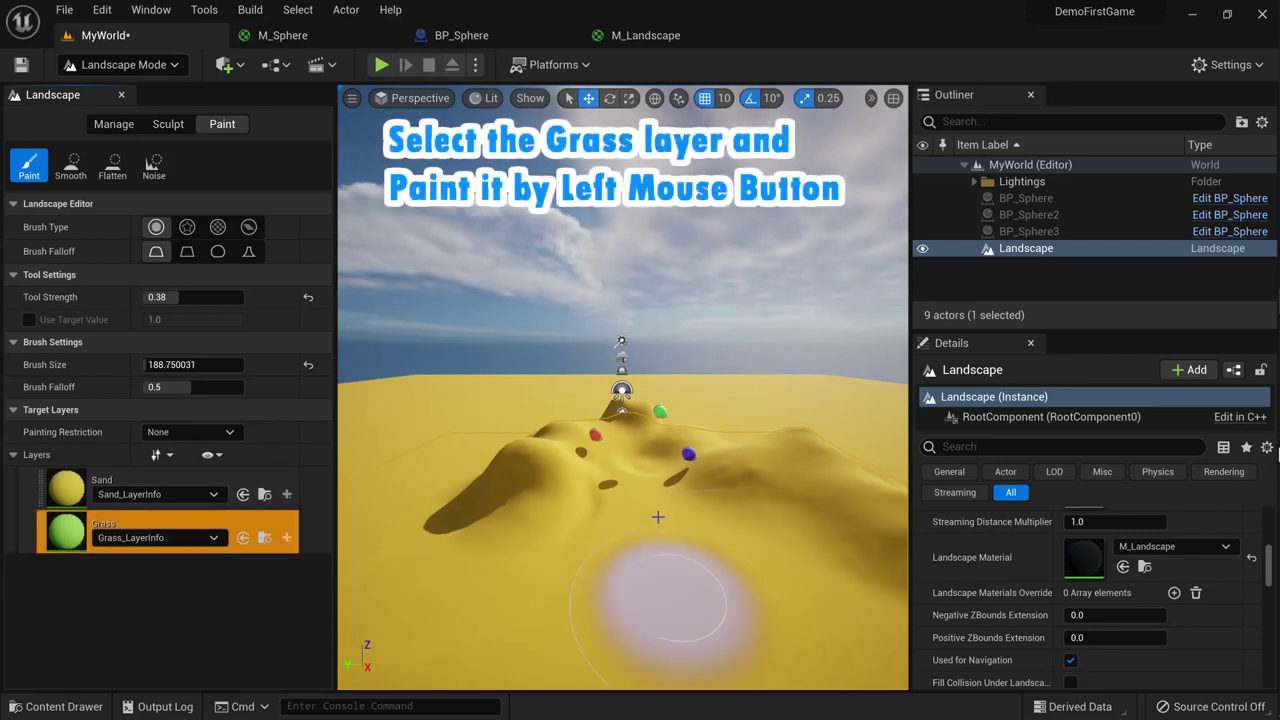
Step: Paint grass on the near slope, then raise tool strength and shrink the brush to about 71.5
mouse_move(645, 512)
left_mouse_down()
mouse_move(744, 547)
mouse_move(641, 609)
left_mouse_up()
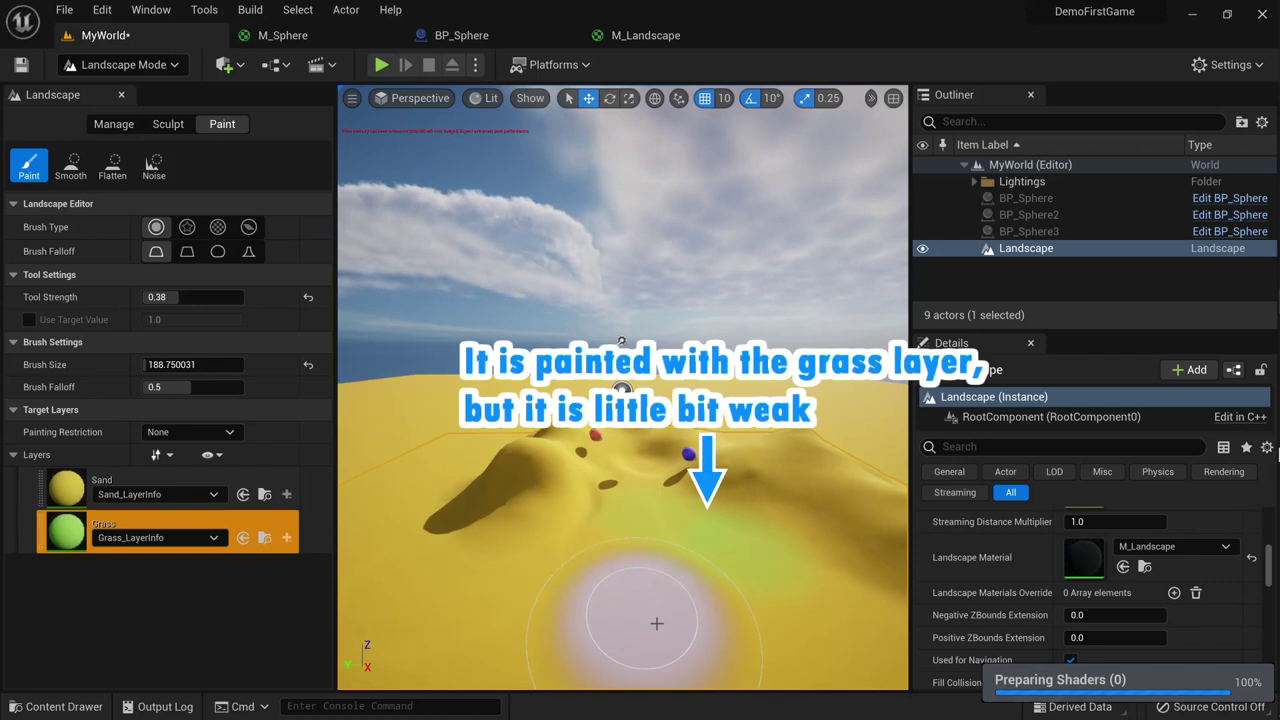
left_click_drag(695, 556, 640, 640)
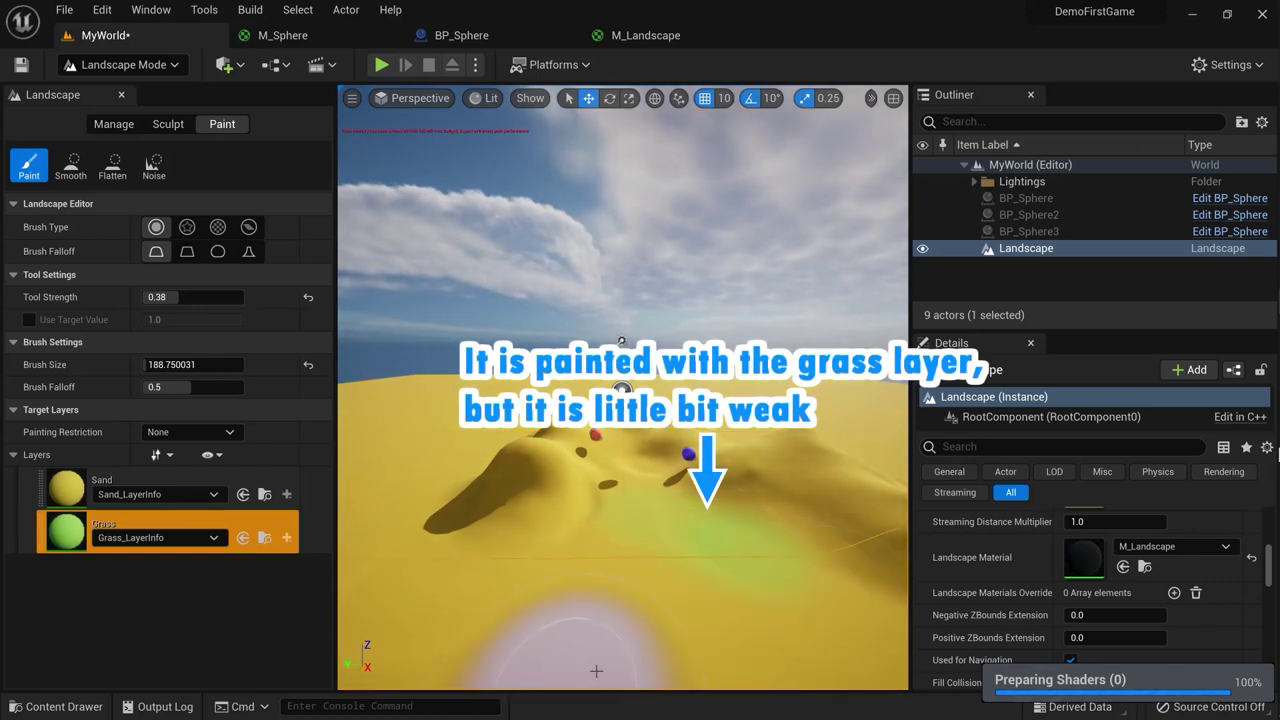
left_click_drag(160, 297, 177, 297)
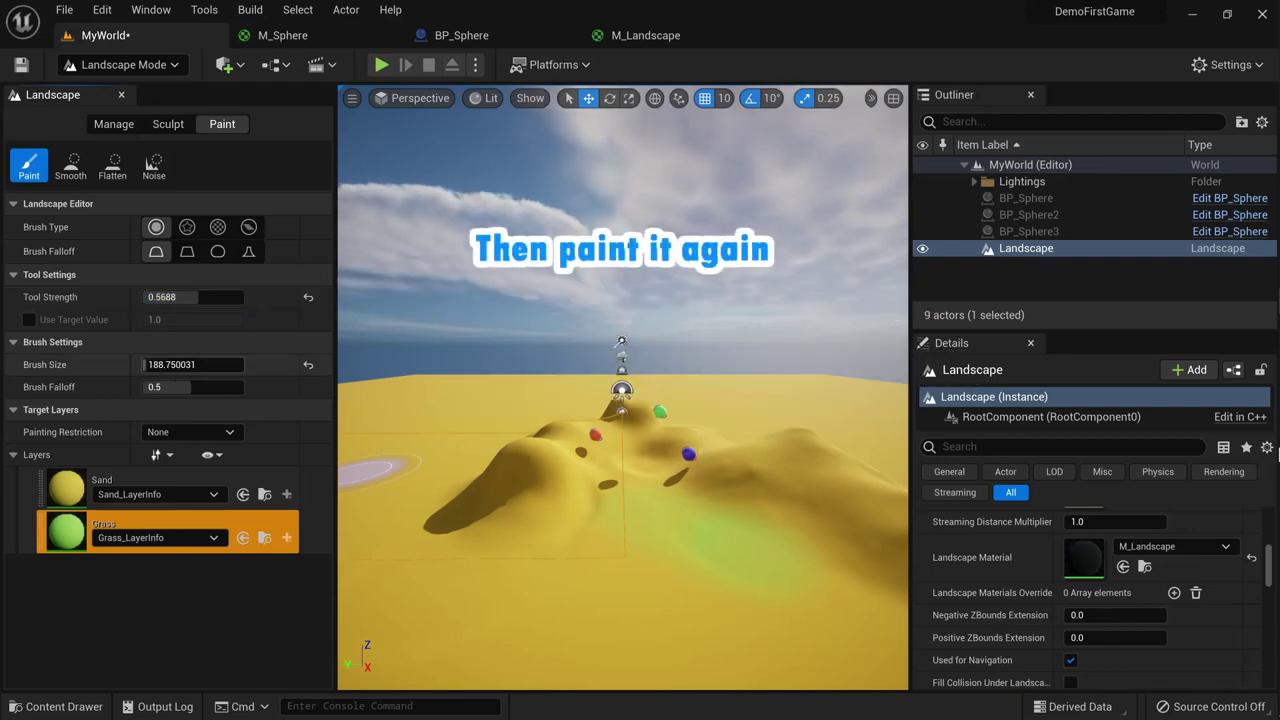
left_click_drag(145, 364, 110, 364)
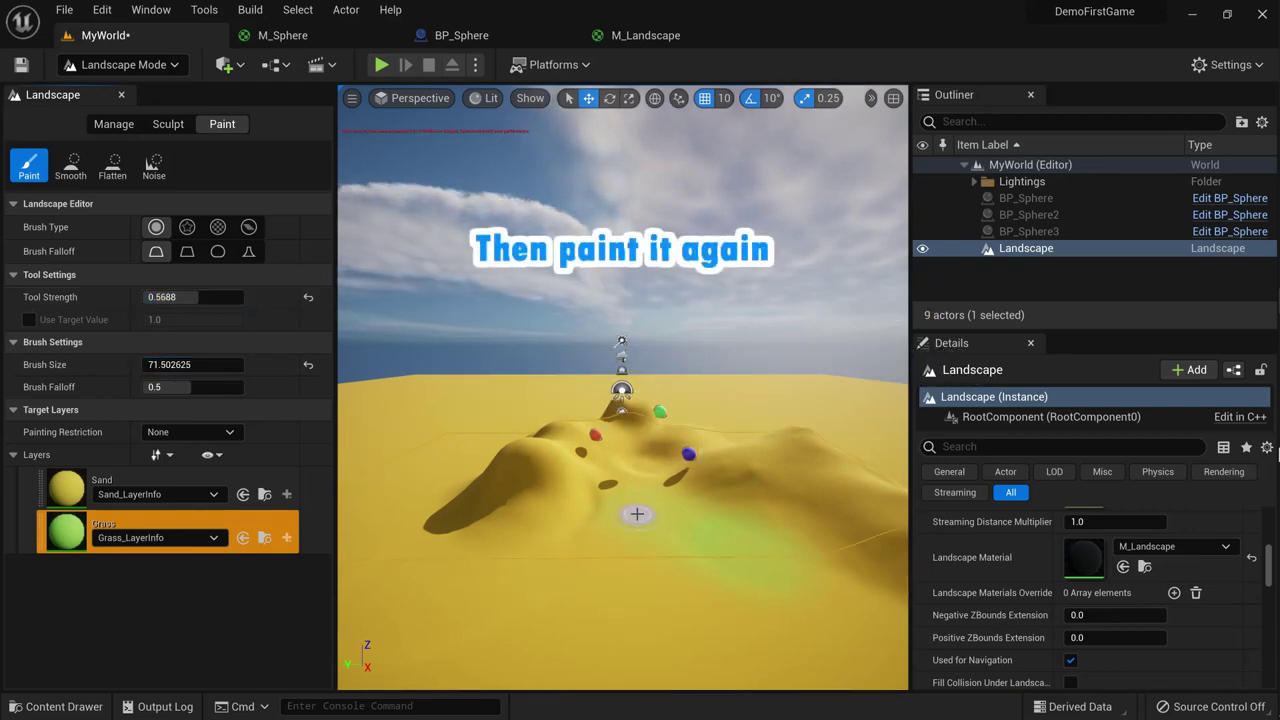
Step: Paint grass across mid-landscape, the lower foreground and the right slope at near-full strength
mouse_move(661, 524)
left_mouse_down()
mouse_move(782, 567)
mouse_move(731, 537)
mouse_move(737, 516)
mouse_move(786, 551)
mouse_move(745, 536)
left_mouse_up()
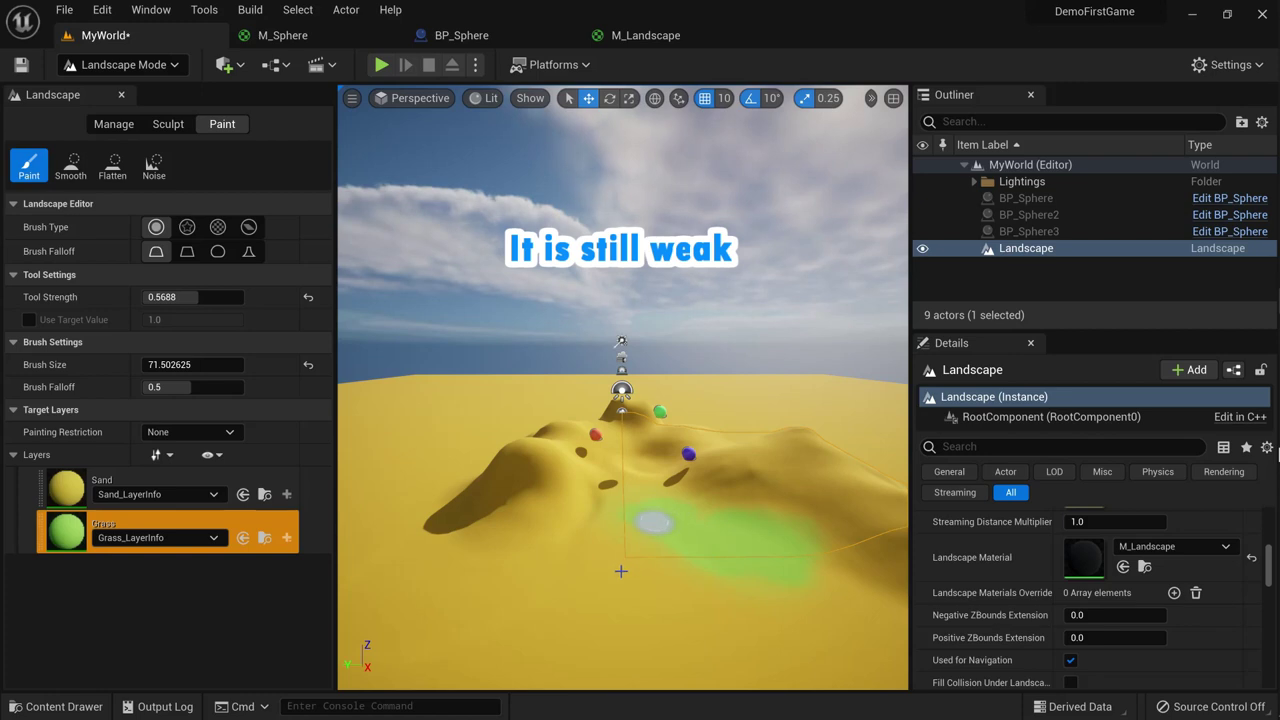
mouse_move(634, 535)
left_mouse_down()
mouse_move(686, 521)
mouse_move(584, 546)
mouse_move(785, 595)
mouse_move(614, 586)
mouse_move(635, 589)
left_mouse_up()
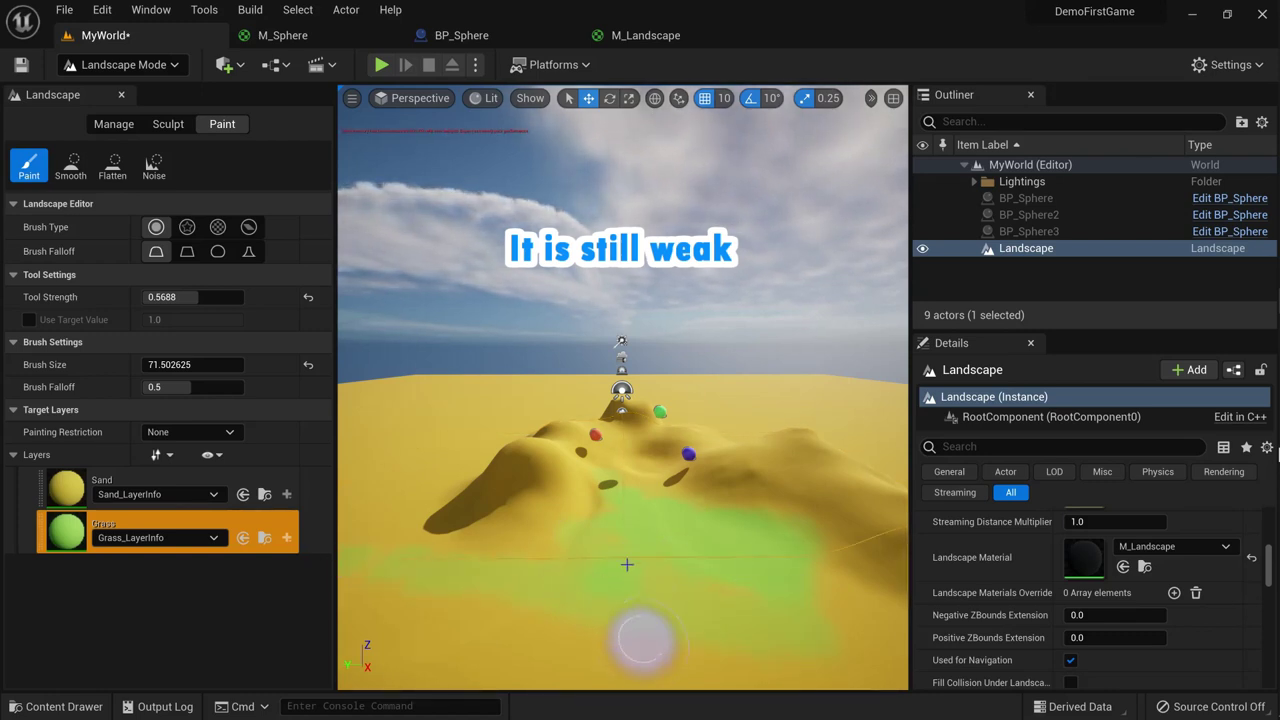
left_click_drag(150, 297, 178, 297)
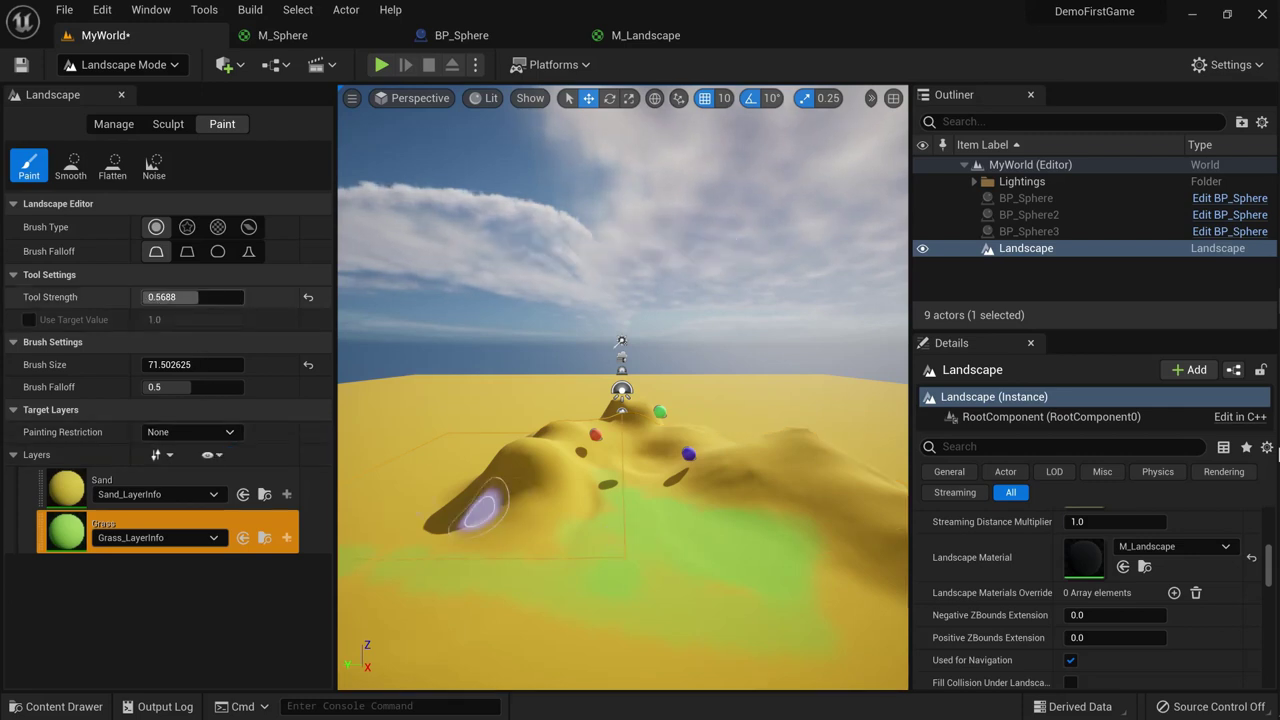
type("0.972")
mouse_move(623, 514)
left_mouse_down()
mouse_move(670, 513)
mouse_move(608, 491)
left_mouse_up()
left_click_drag(801, 456, 835, 462)
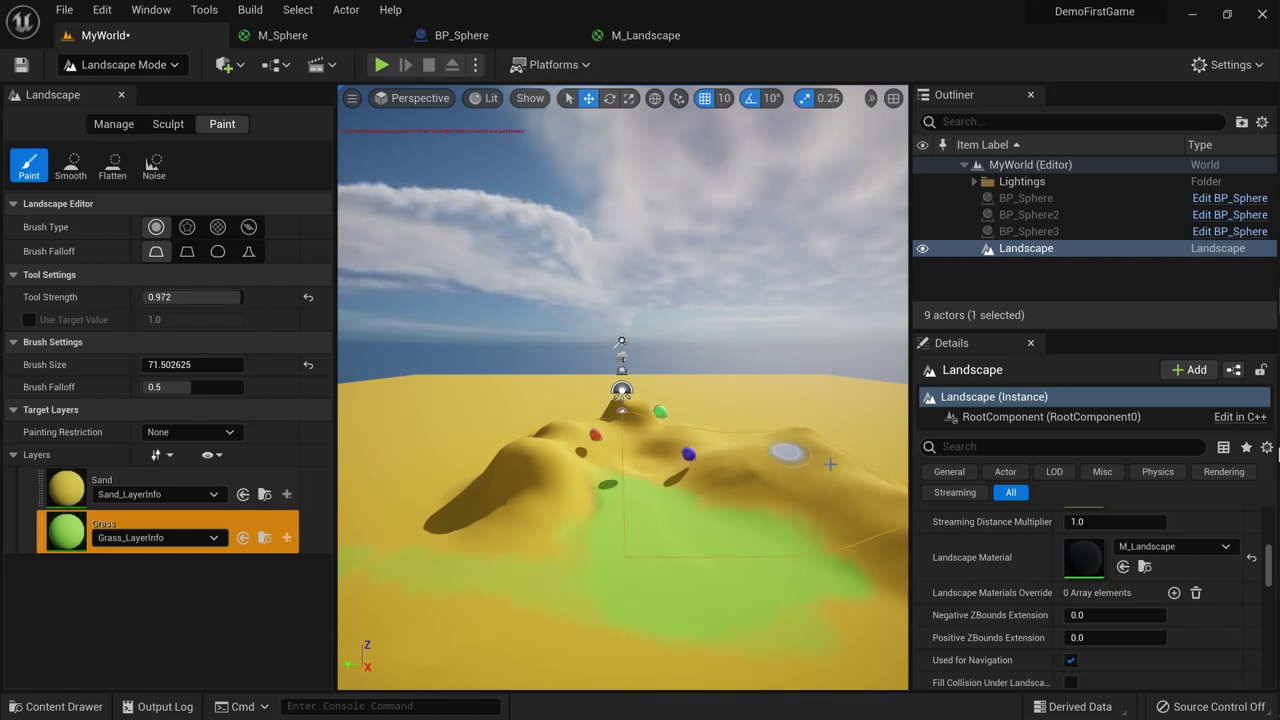
left_click_drag(745, 490, 876, 515)
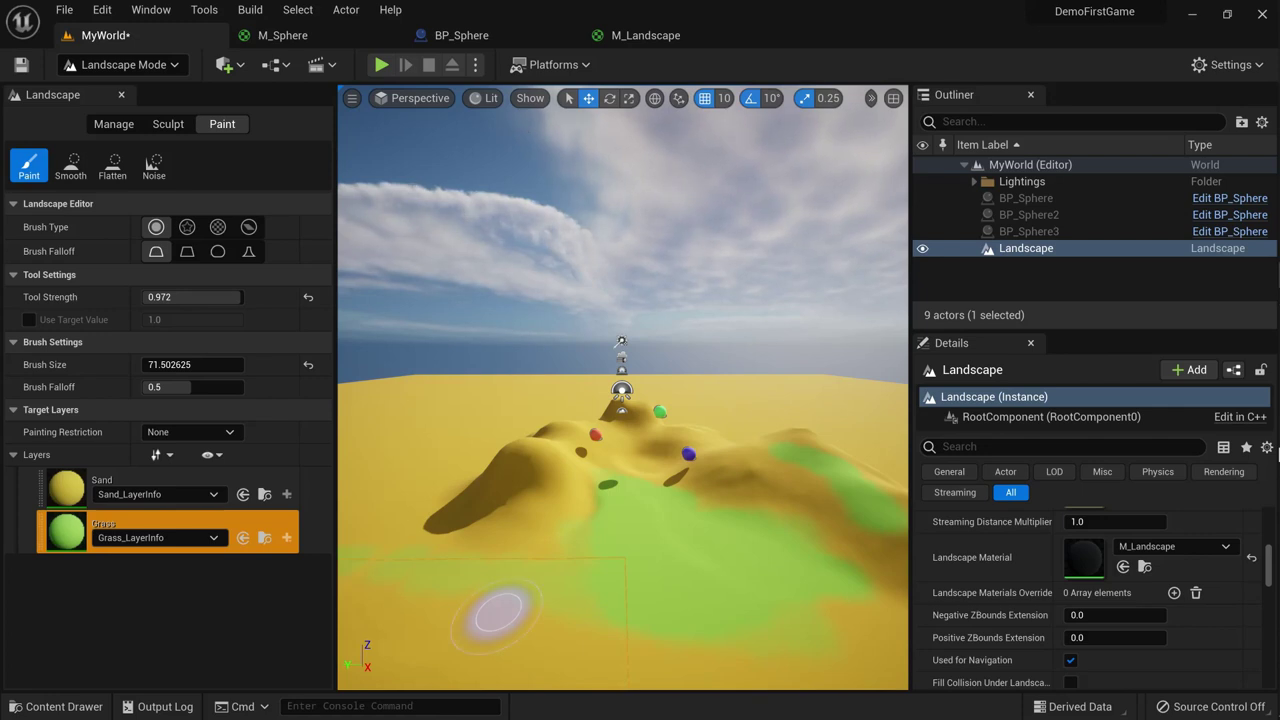
left_click(177, 70)
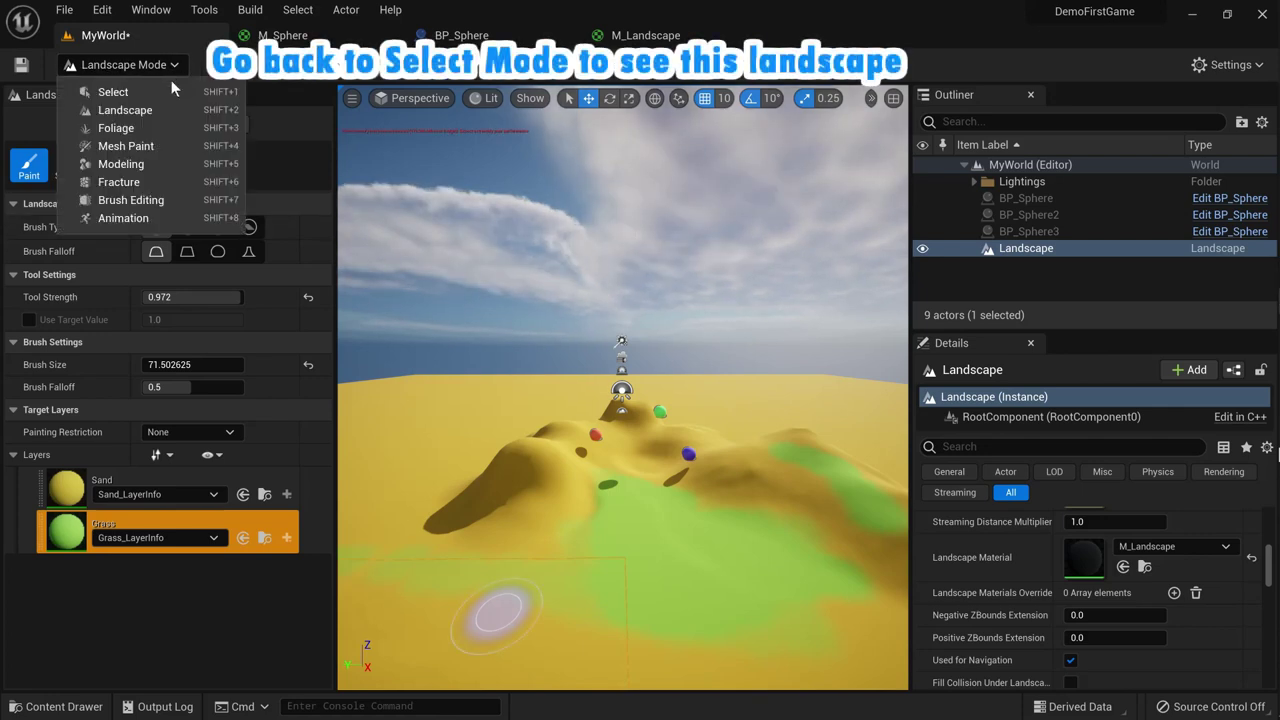
Step: Return to Select Mode, save the MyWorld level, and move the camera closer to inspect the landscape
left_click(168, 87)
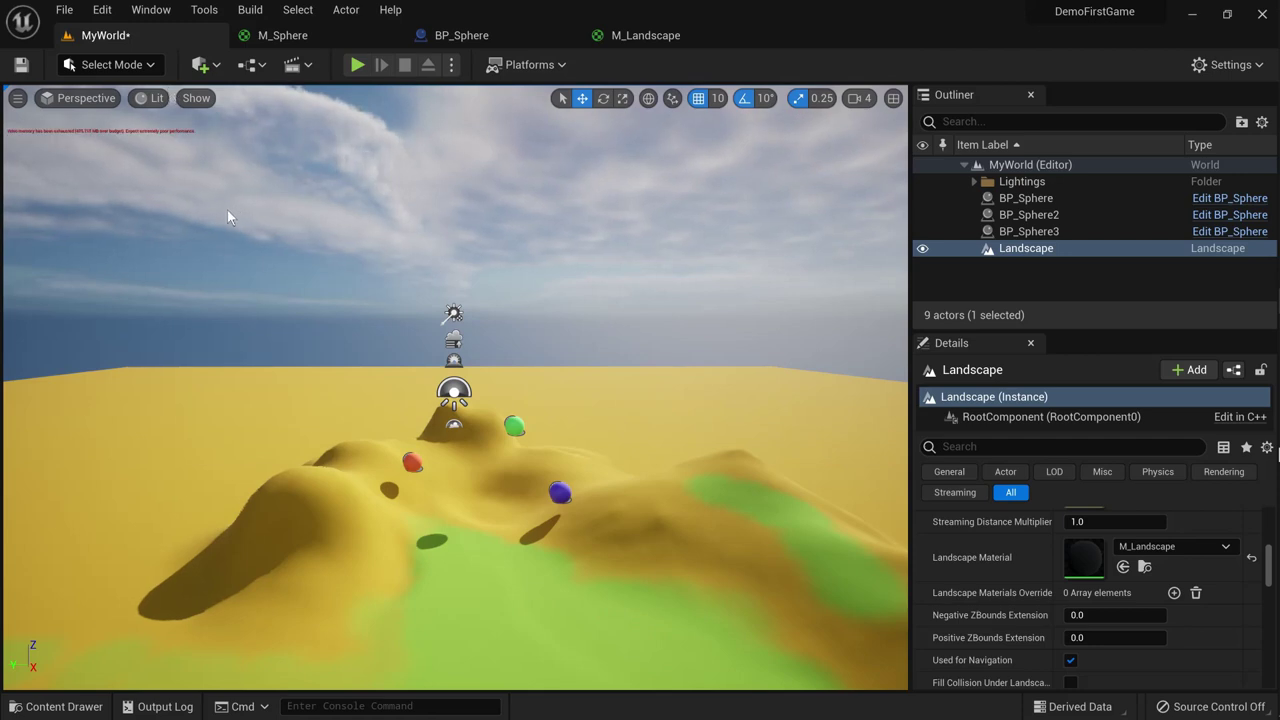
left_click(22, 65)
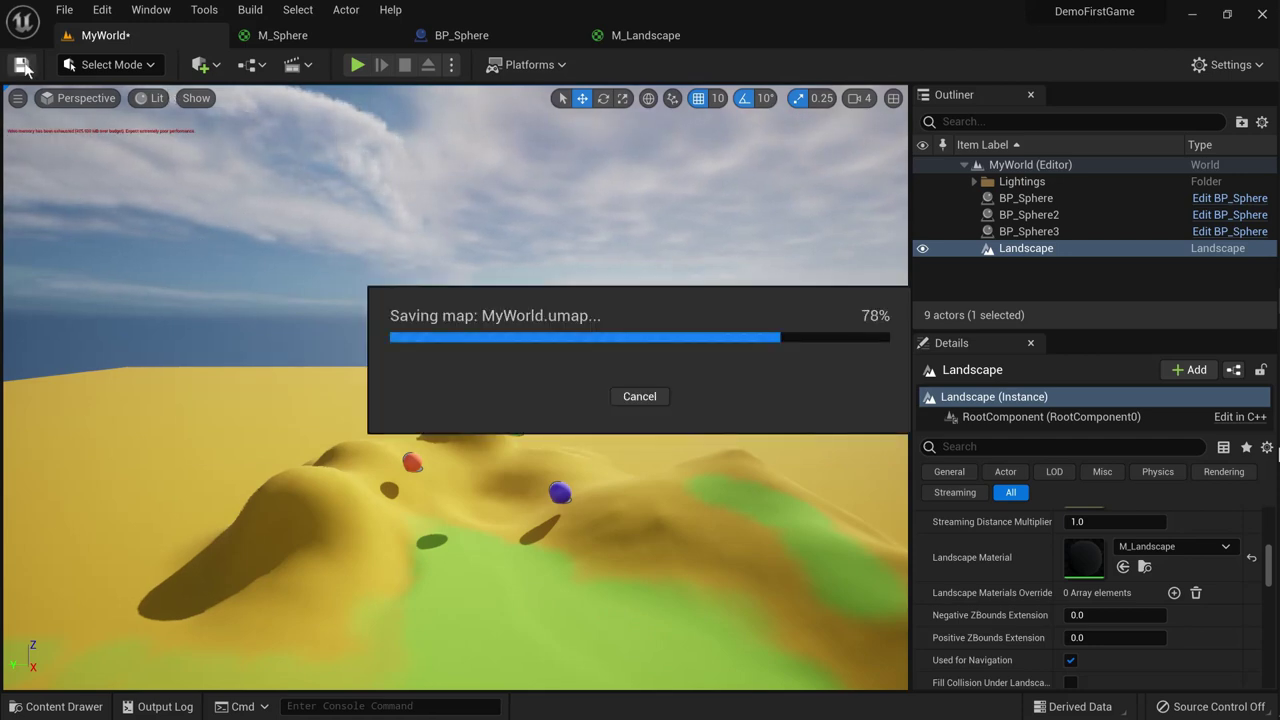
right_click_drag(738, 428, 738, 520)
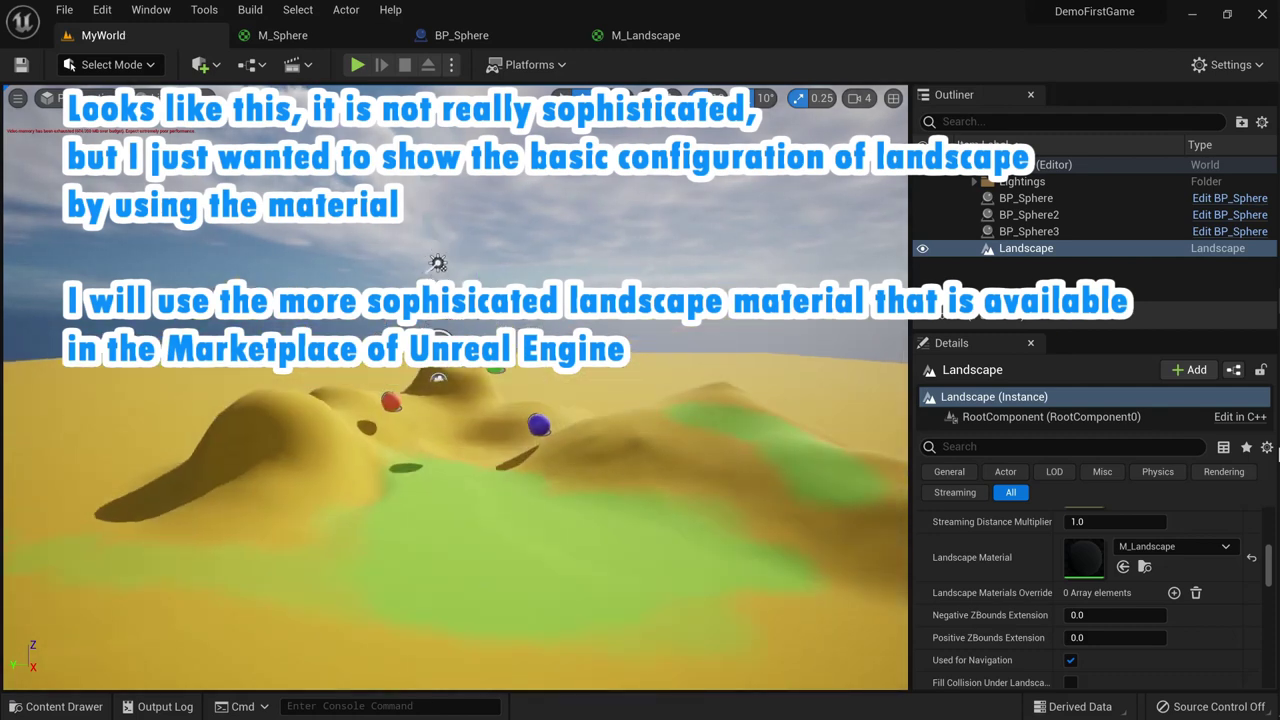
scroll(604, 571, "down", 3)
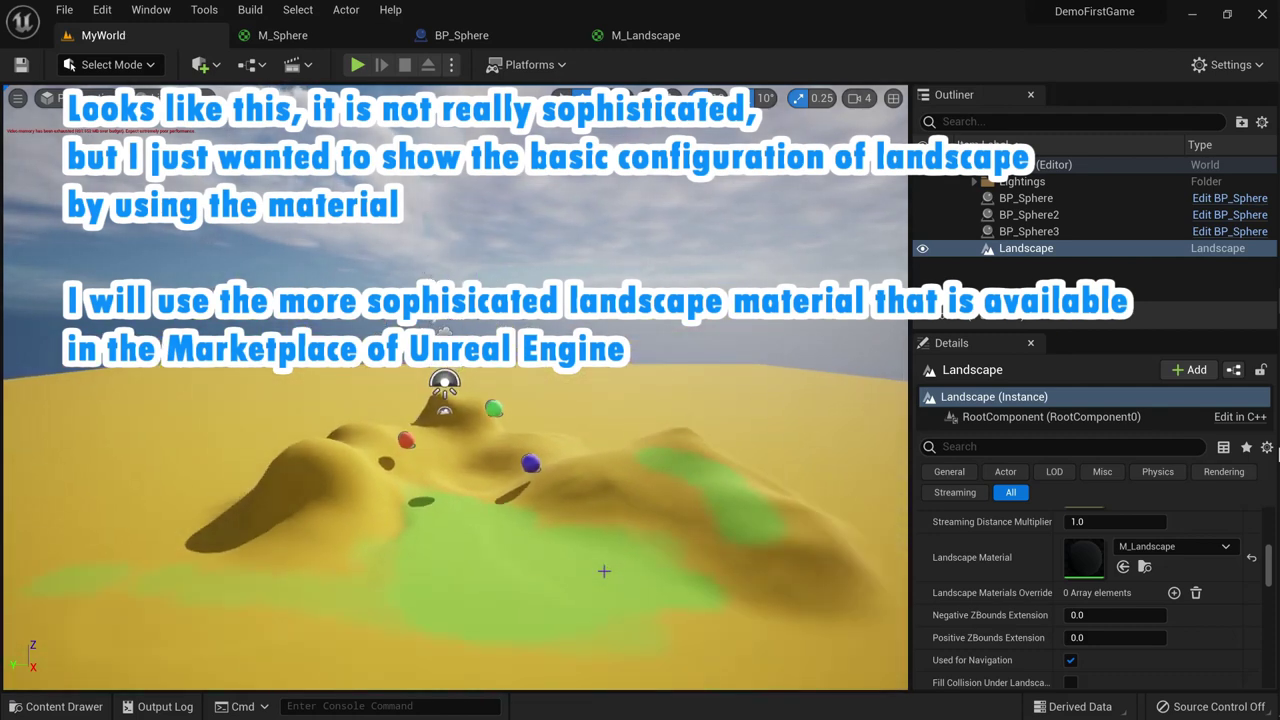
scroll(604, 571, "up", 2)
scroll(604, 571, "down", 2)
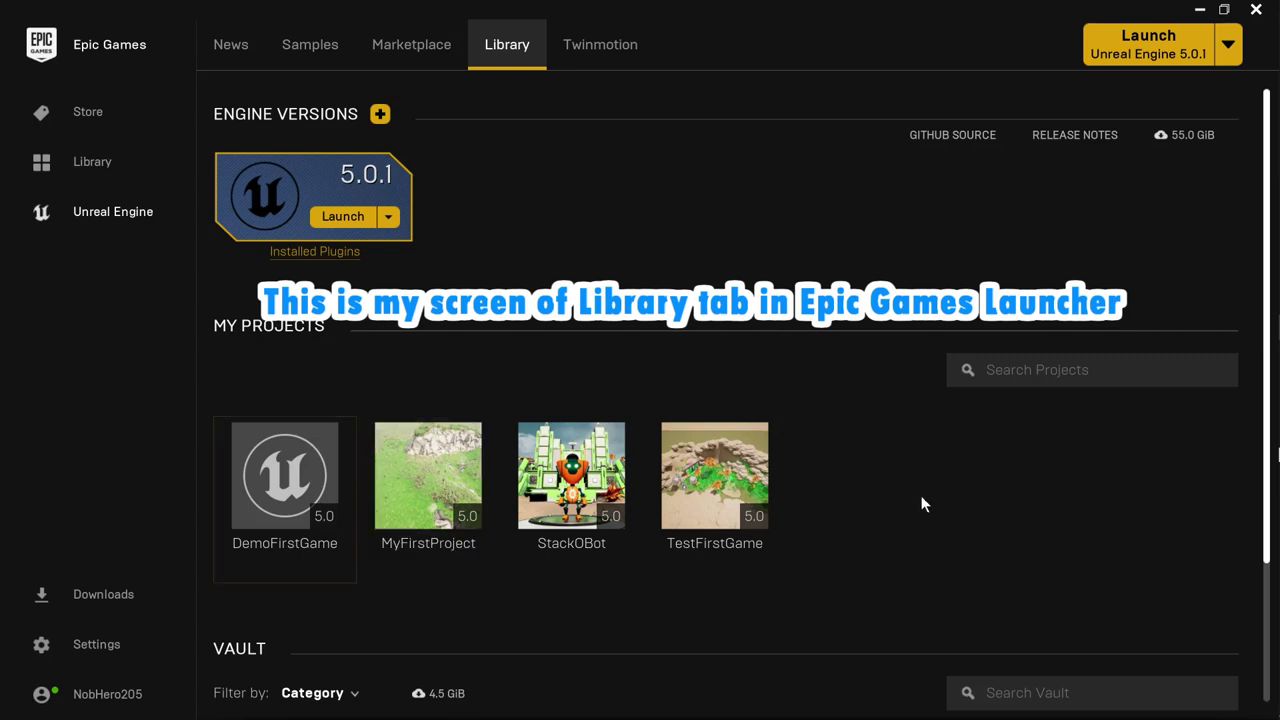
Step: Open the Landscape Pro material's store page and scroll through its details
scroll(951, 541, "down", 2)
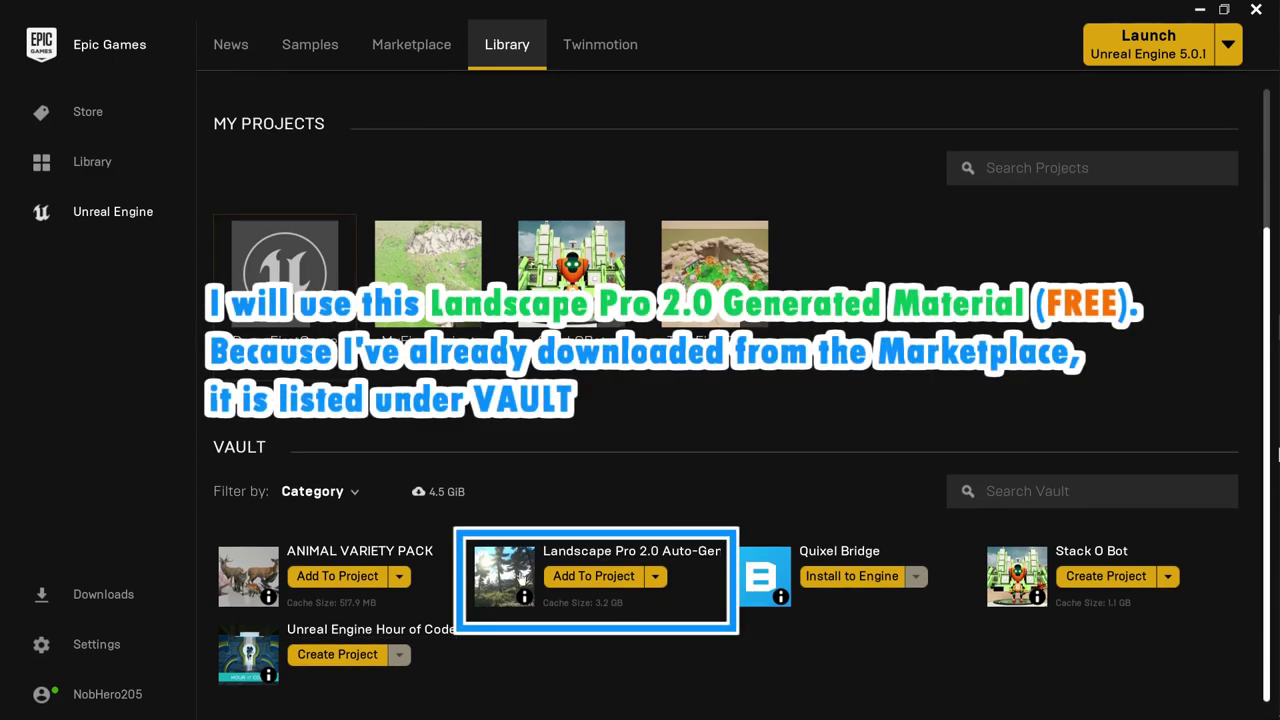
left_click(521, 579)
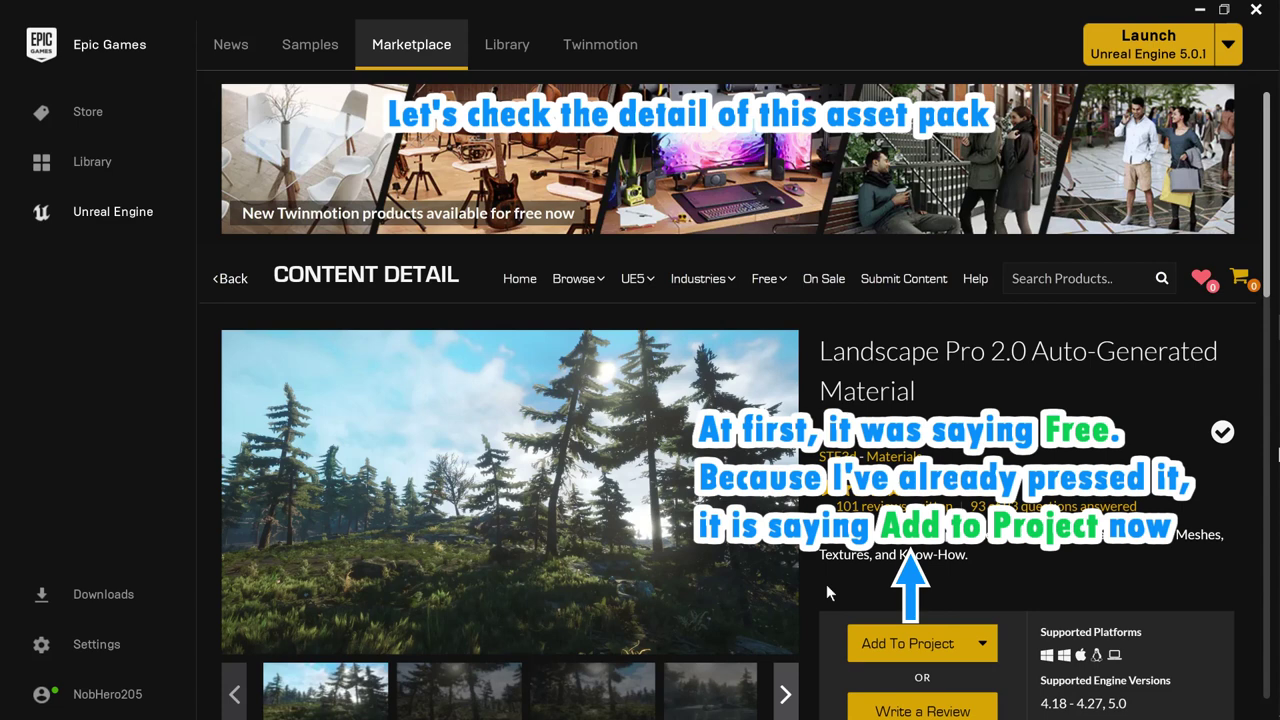
scroll(826, 586, "down", 5)
scroll(826, 584, "down", 3)
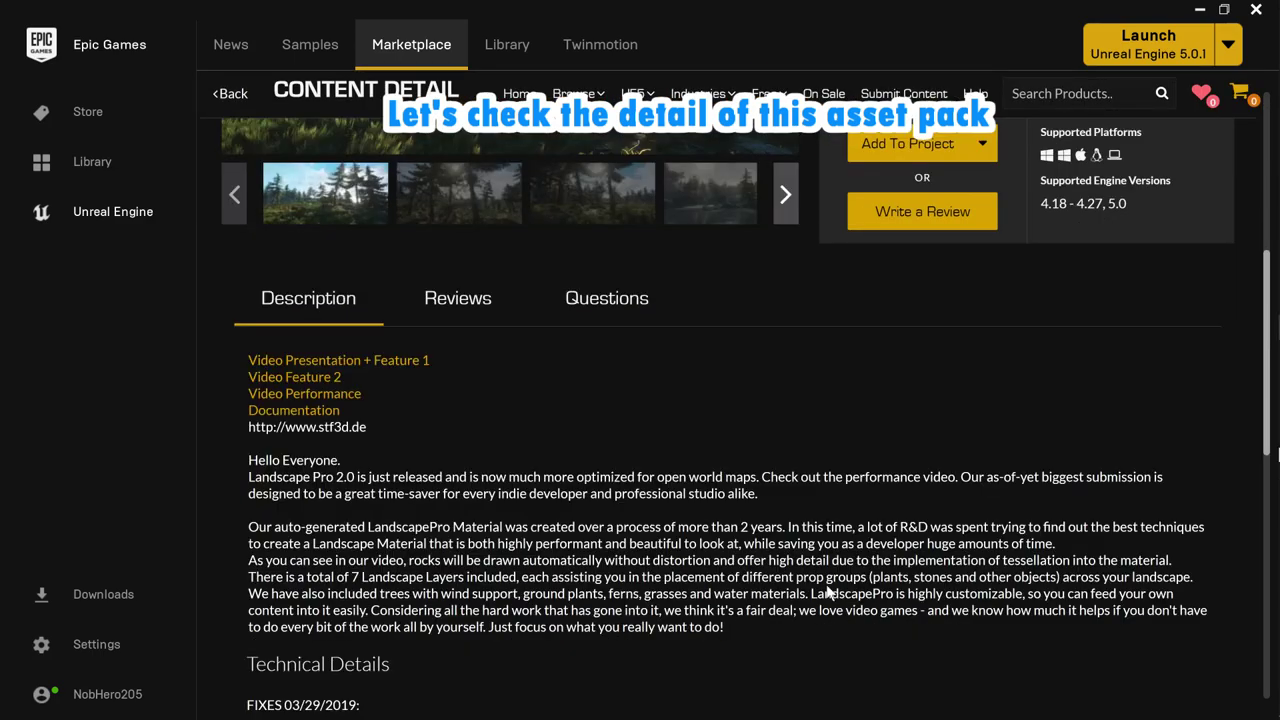
scroll(826, 583, "down", 1)
scroll(826, 583, "down", 3)
scroll(826, 583, "down", 1)
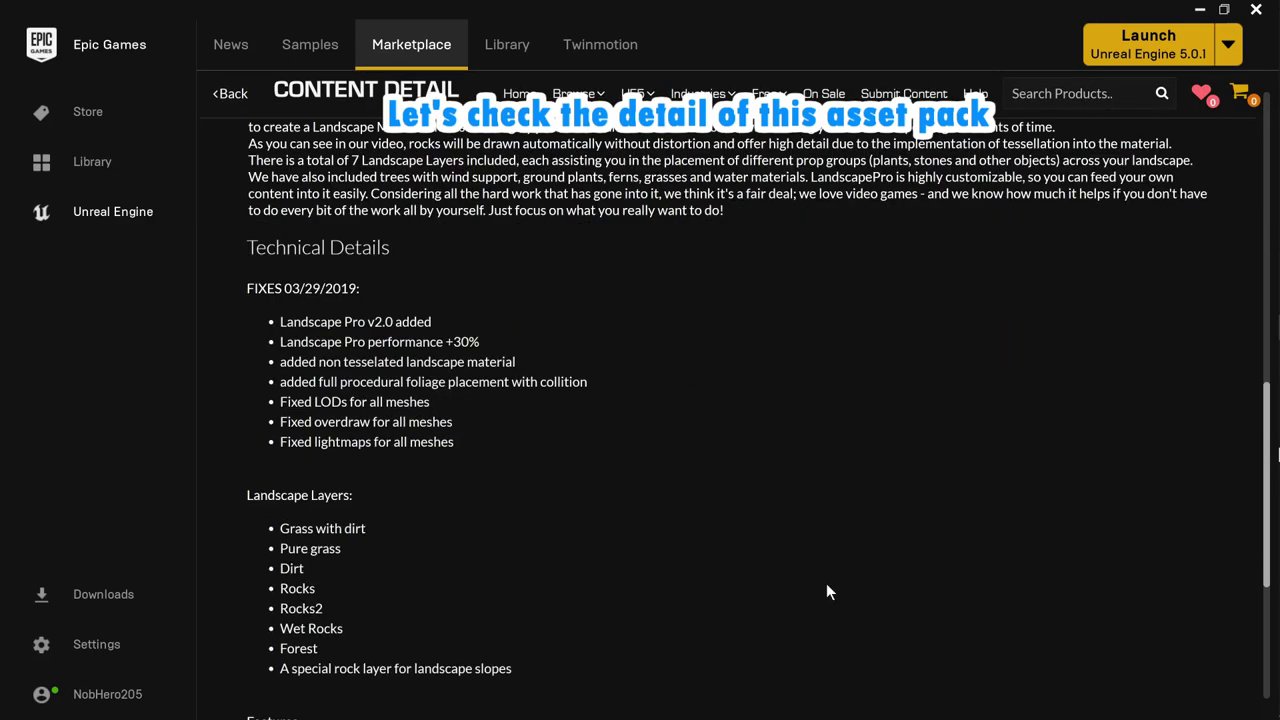
scroll(826, 583, "down", 1)
scroll(826, 592, "down", 2)
scroll(826, 592, "down", 1)
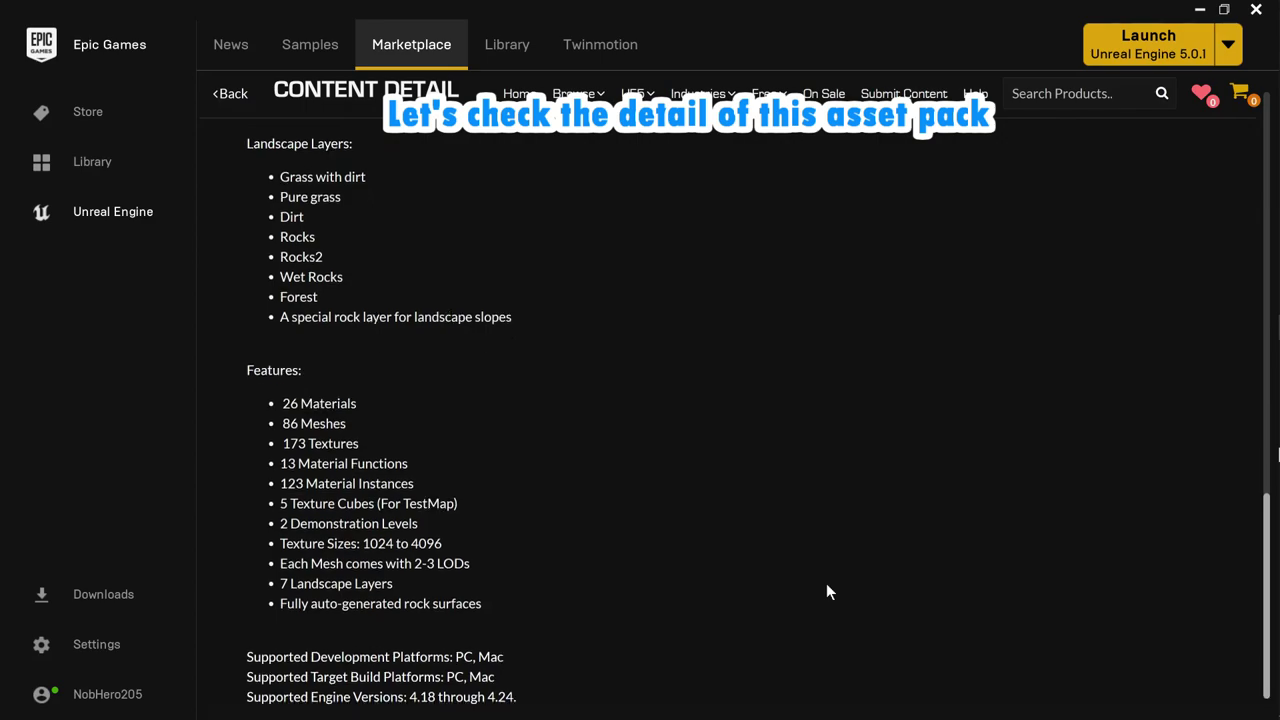
Step: Go back to the Library and open the extra options for the Landscape Pro 2.0 pack
scroll(826, 592, "up", 2)
scroll(826, 592, "up", 3)
scroll(826, 592, "up", 3)
scroll(826, 592, "up", 1)
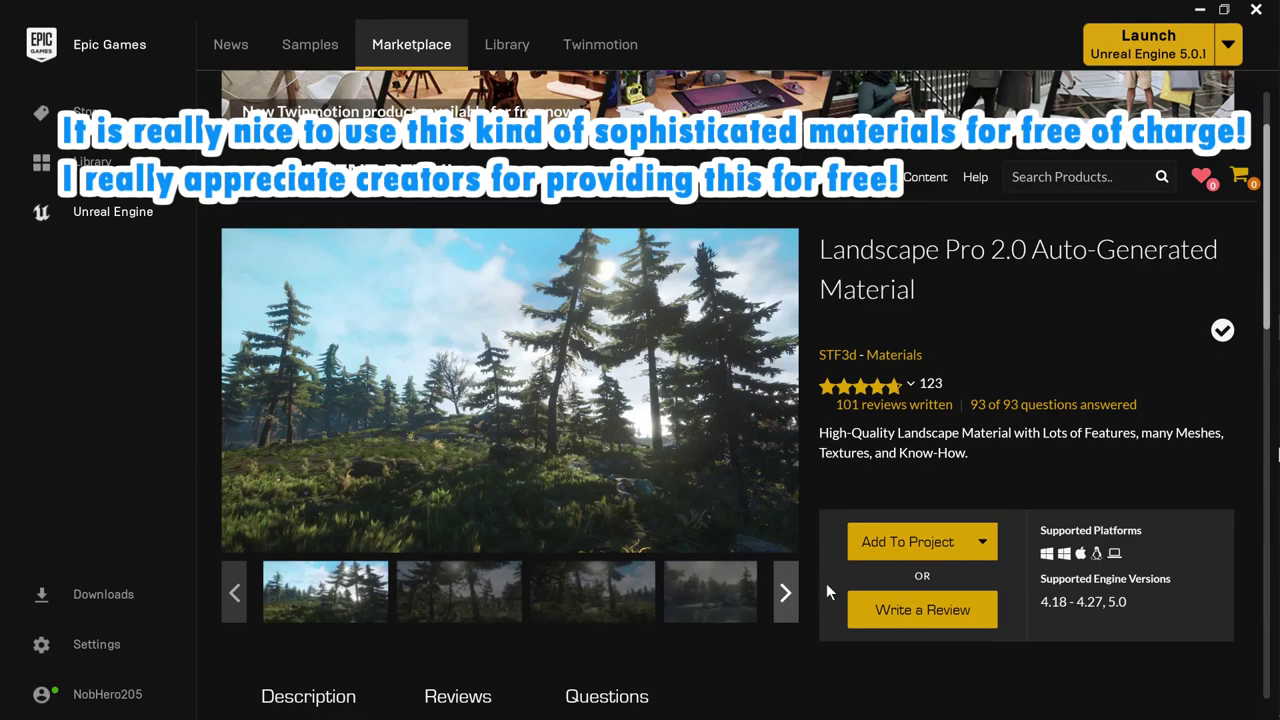
scroll(826, 592, "up", 1)
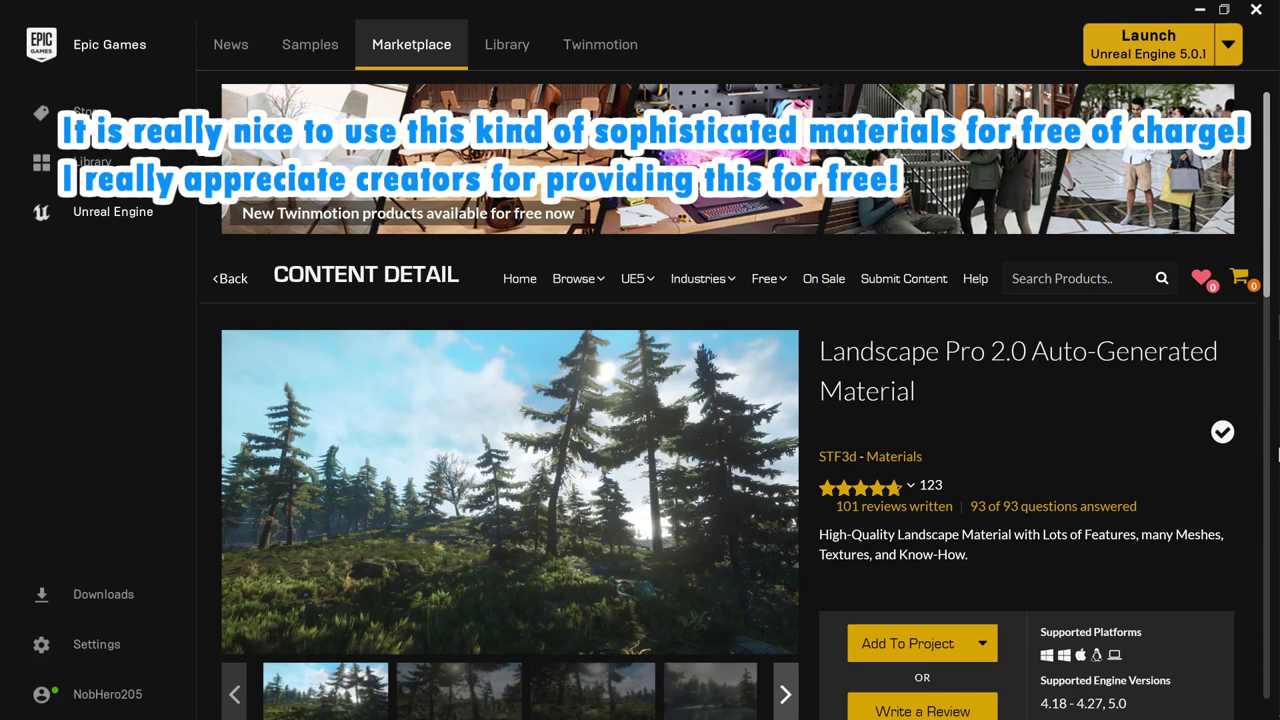
left_click(230, 278)
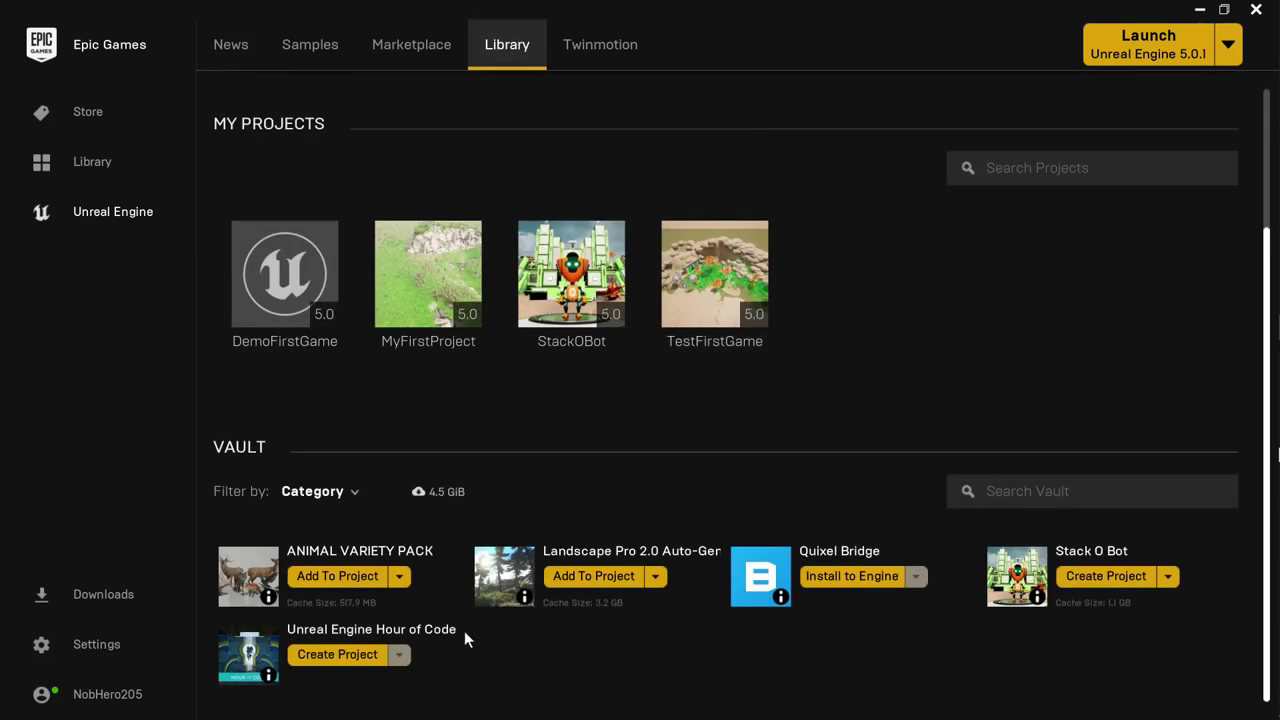
left_click(655, 577)
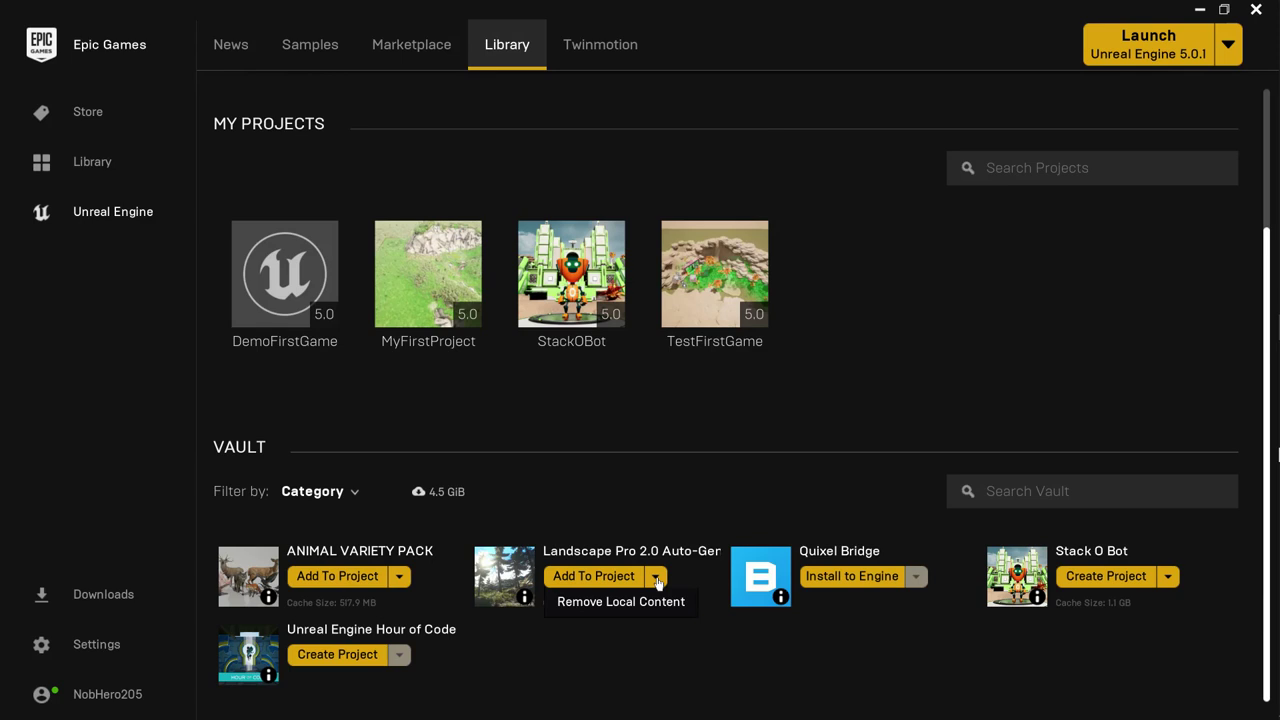
Step: Add the Landscape Pro 2.0 pack to the DemoFirstGame project, then switch back toward the editor
scroll(658, 583, "up", 1)
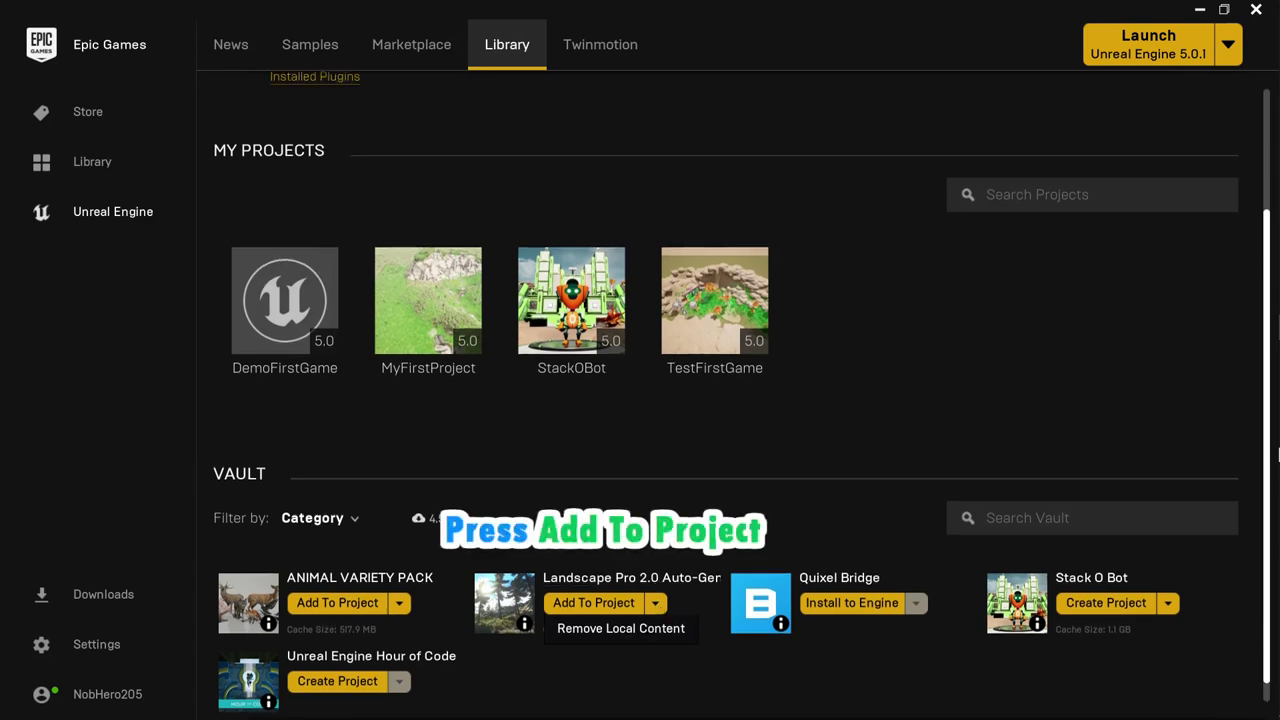
left_click(607, 603)
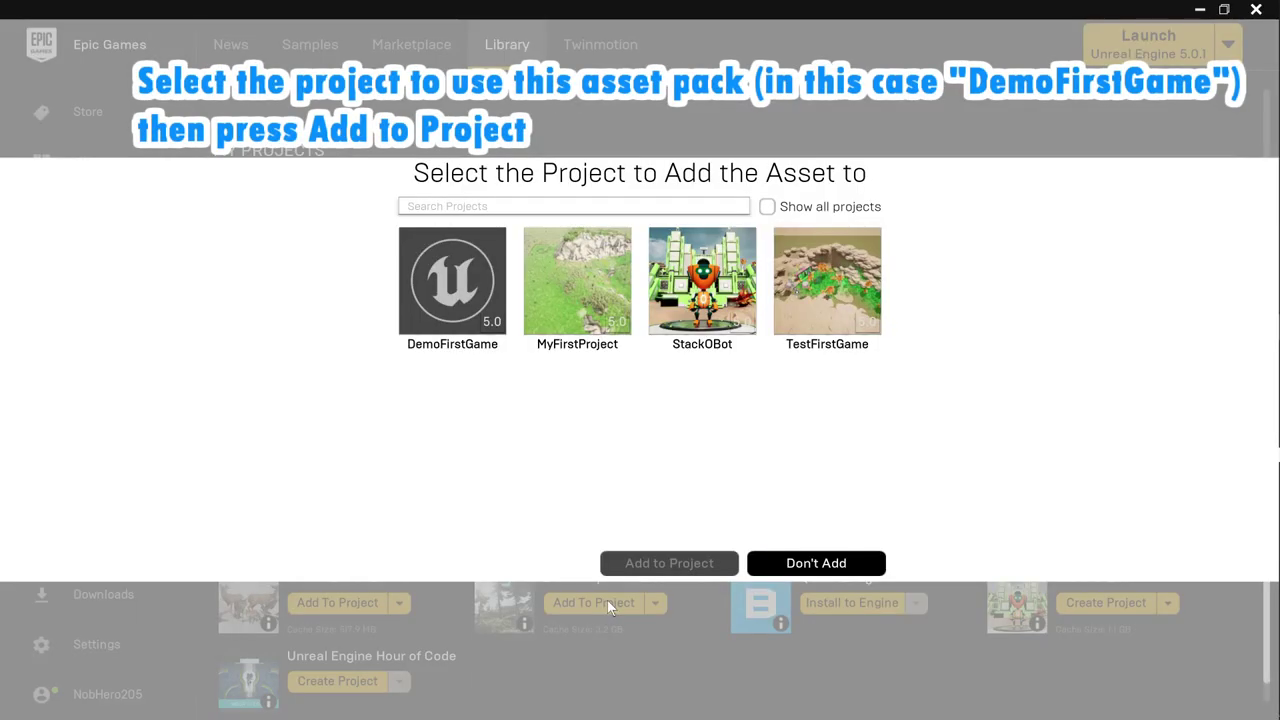
left_click(452, 270)
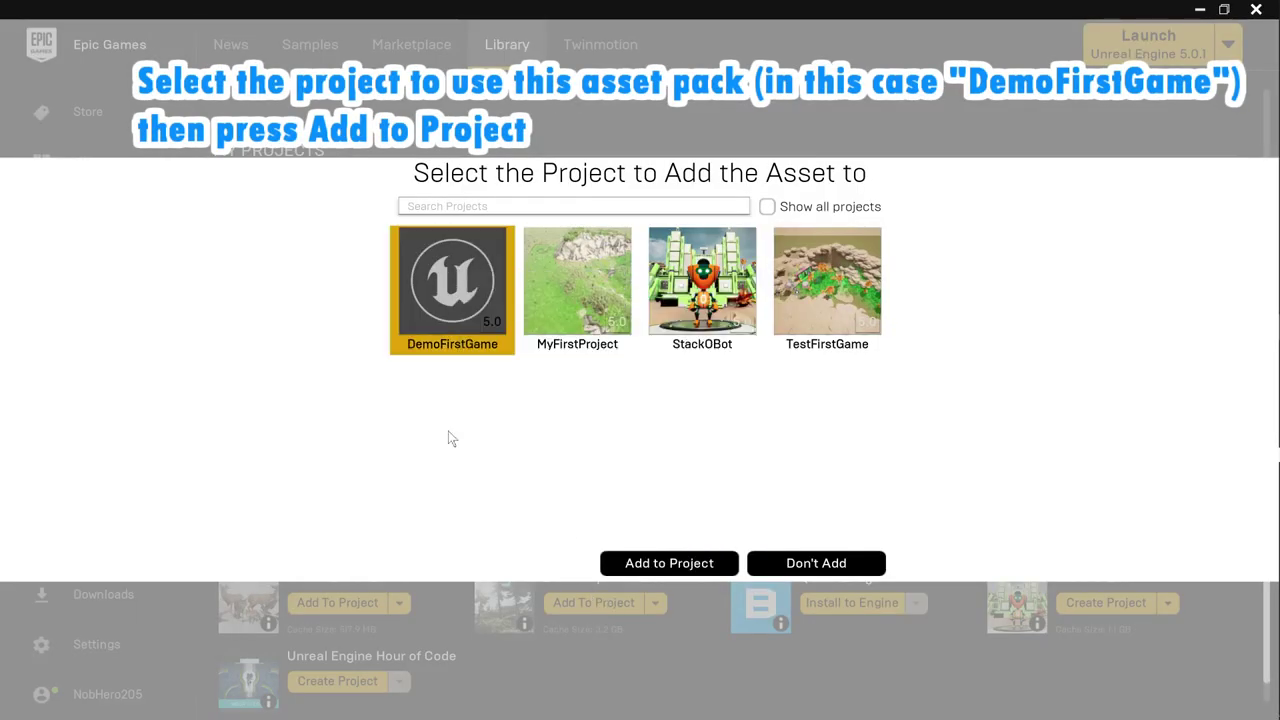
left_click(692, 565)
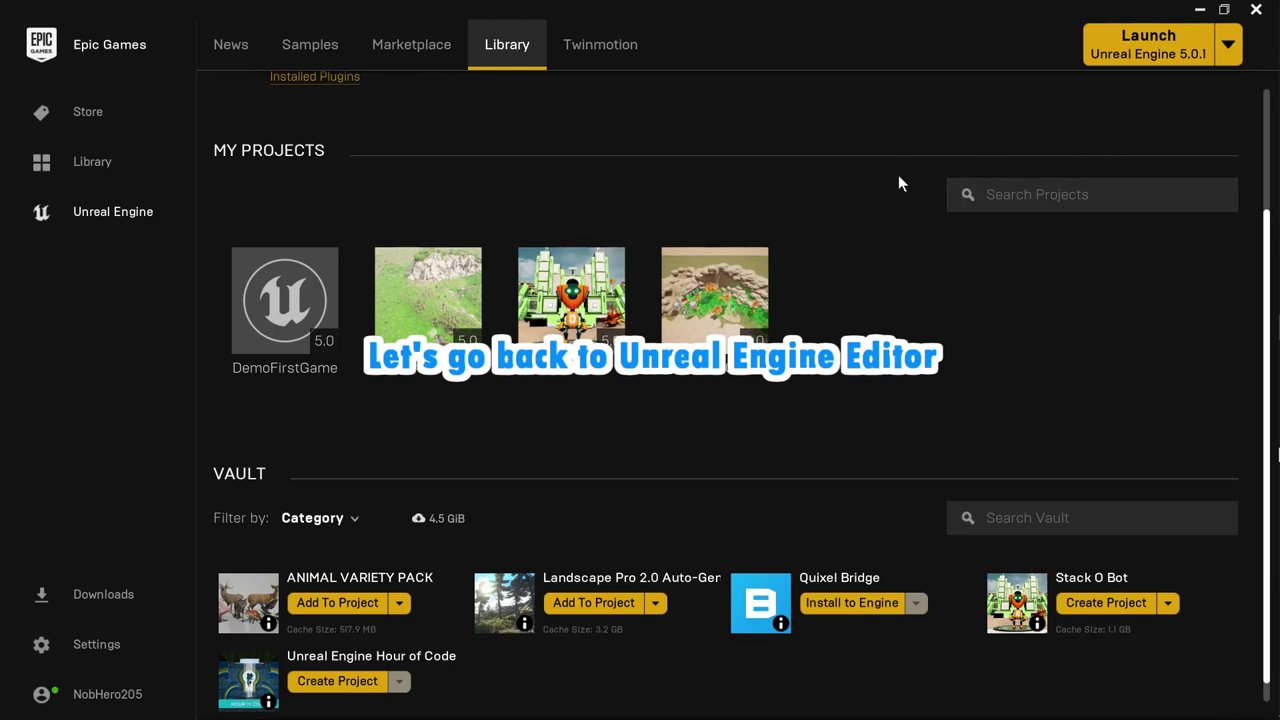
key("alt+Tab")
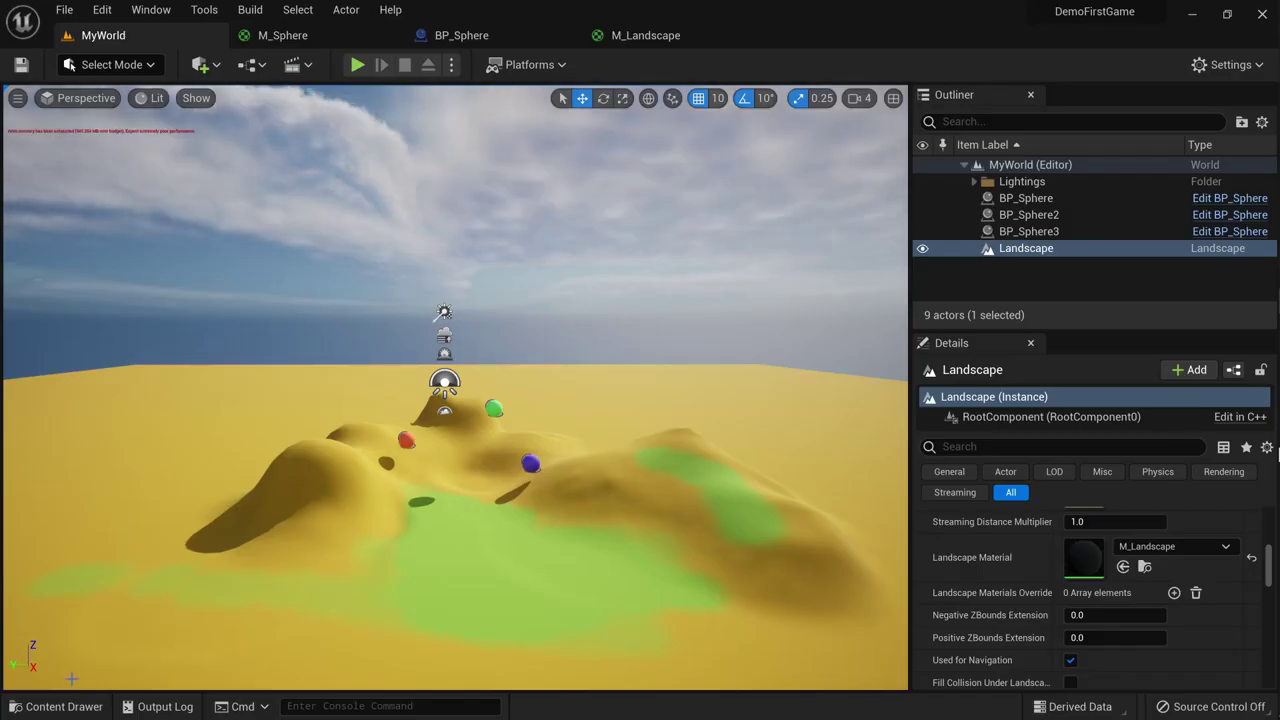
left_click(58, 706)
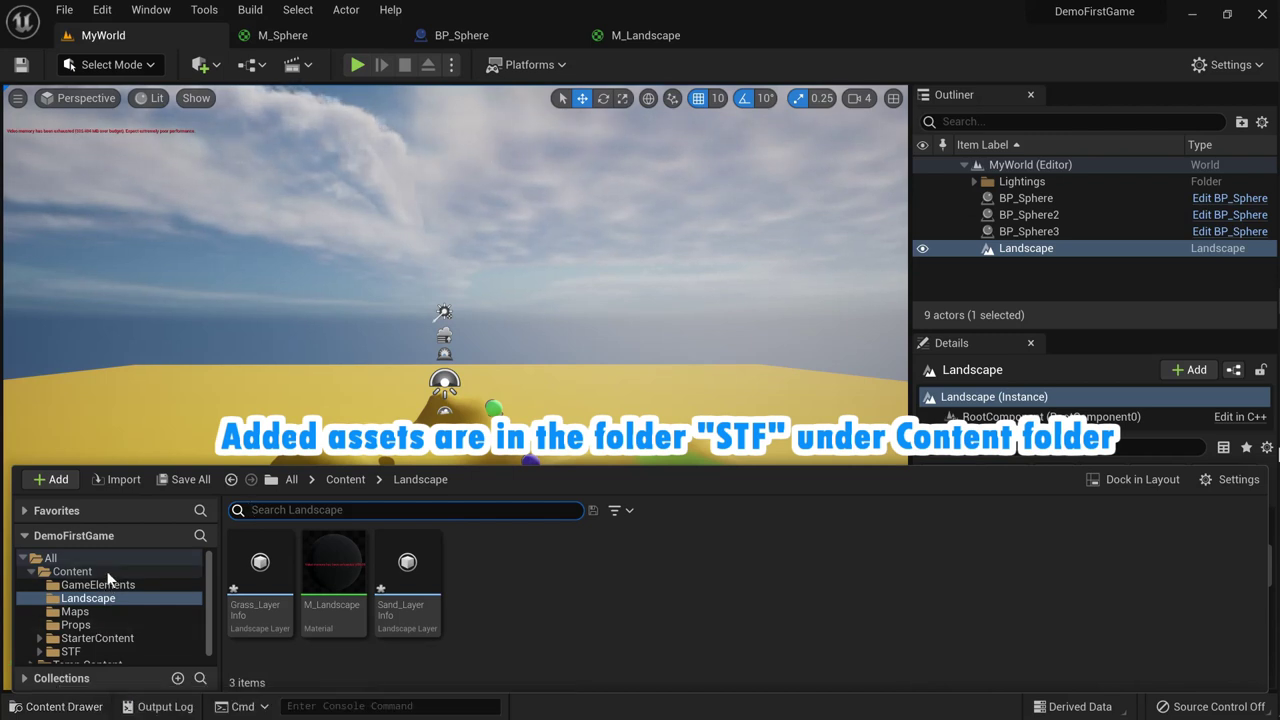
left_click(72, 571)
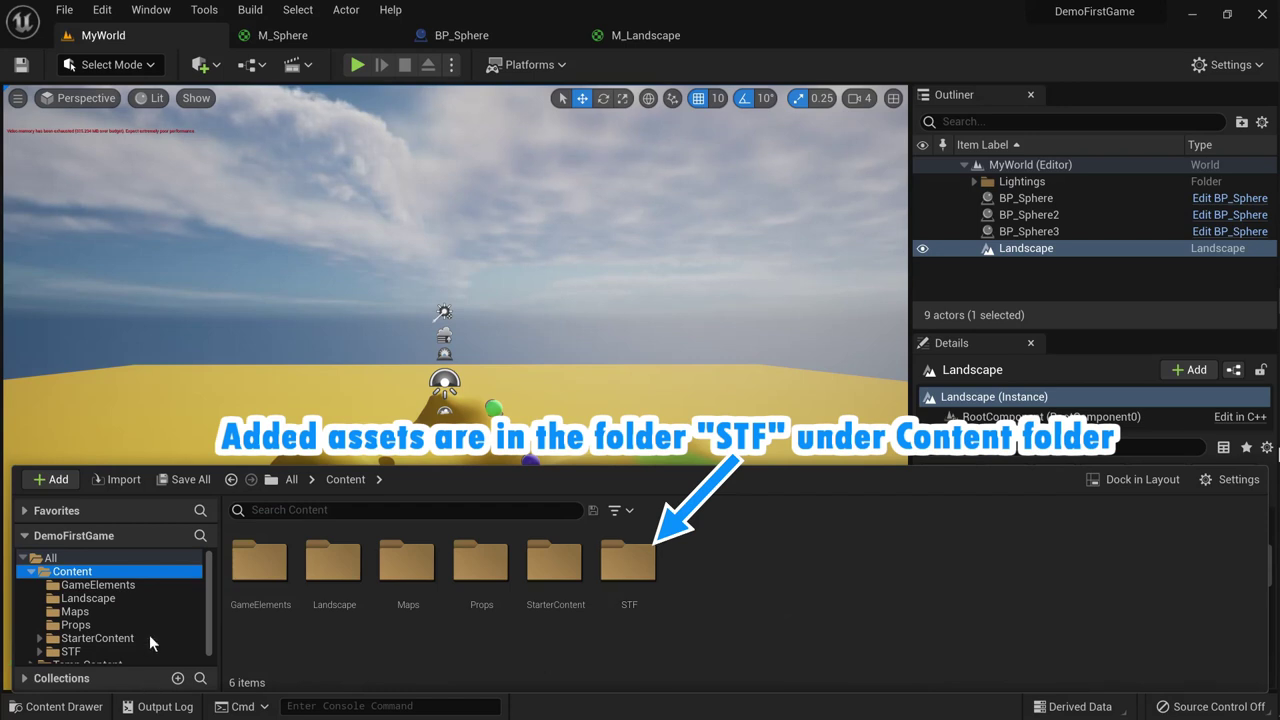
scroll(149, 635, "down", 1)
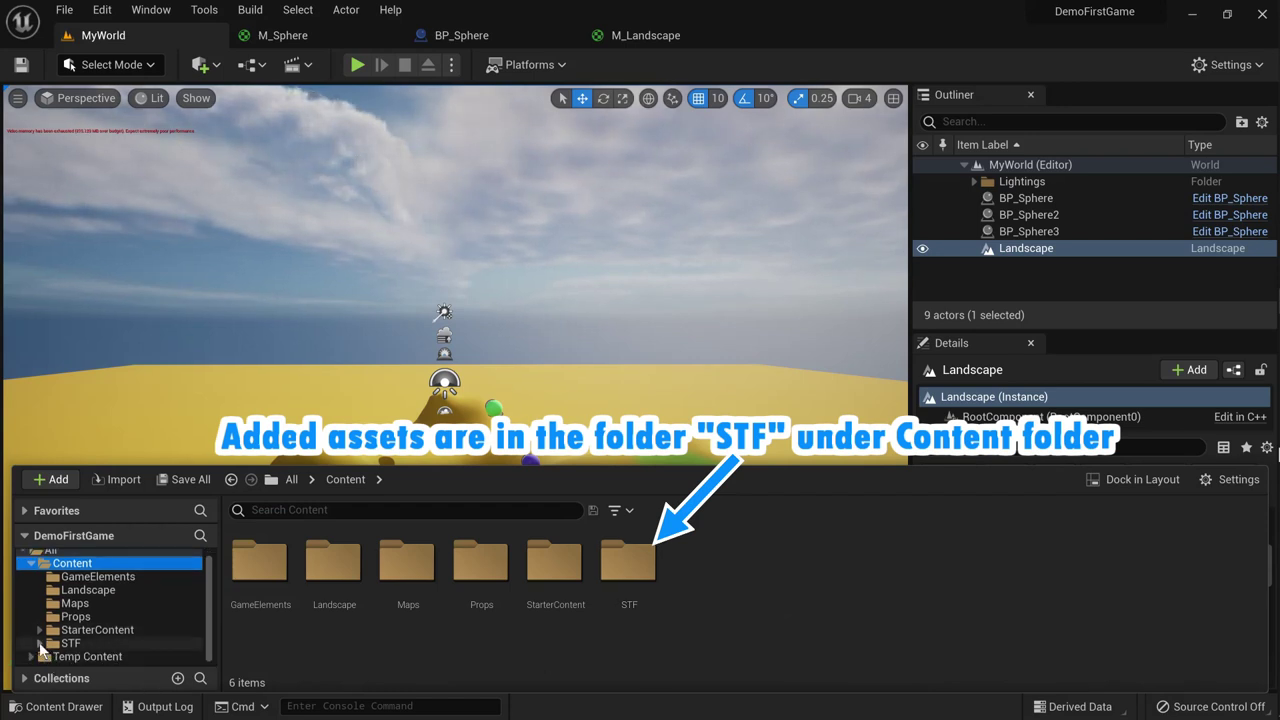
left_click(40, 645)
scroll(40, 648, "down", 1)
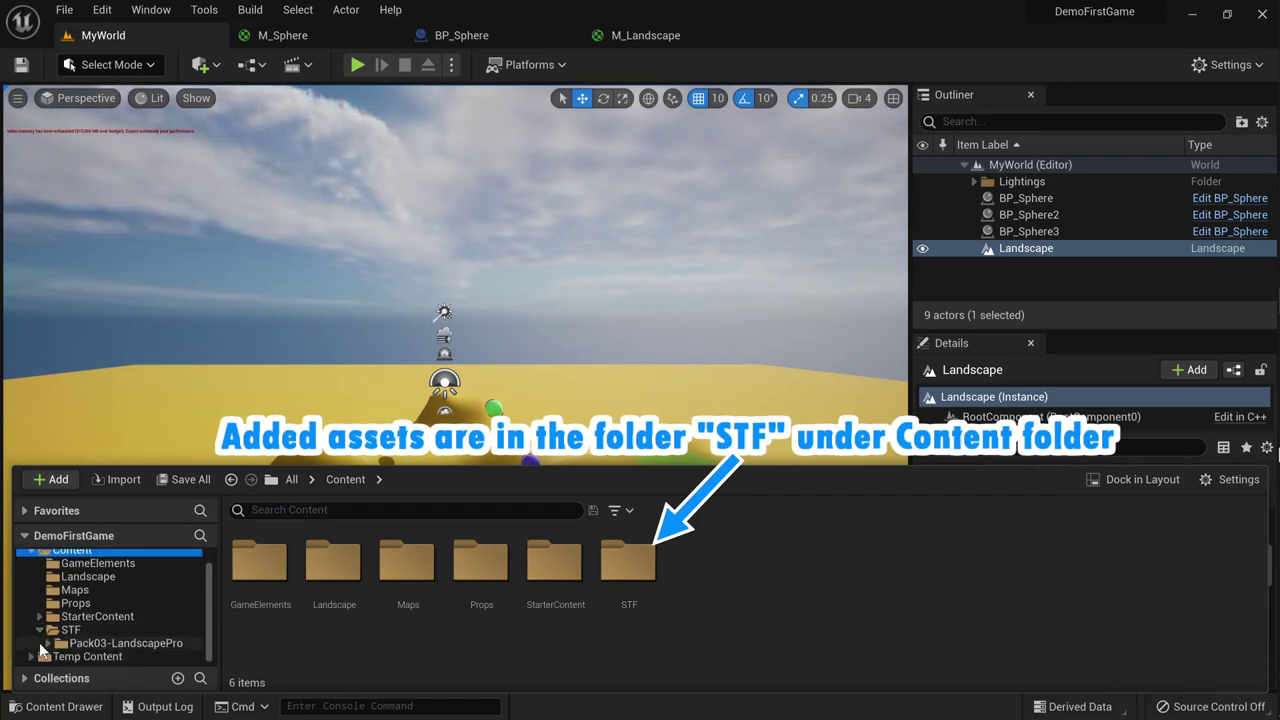
left_click(50, 641)
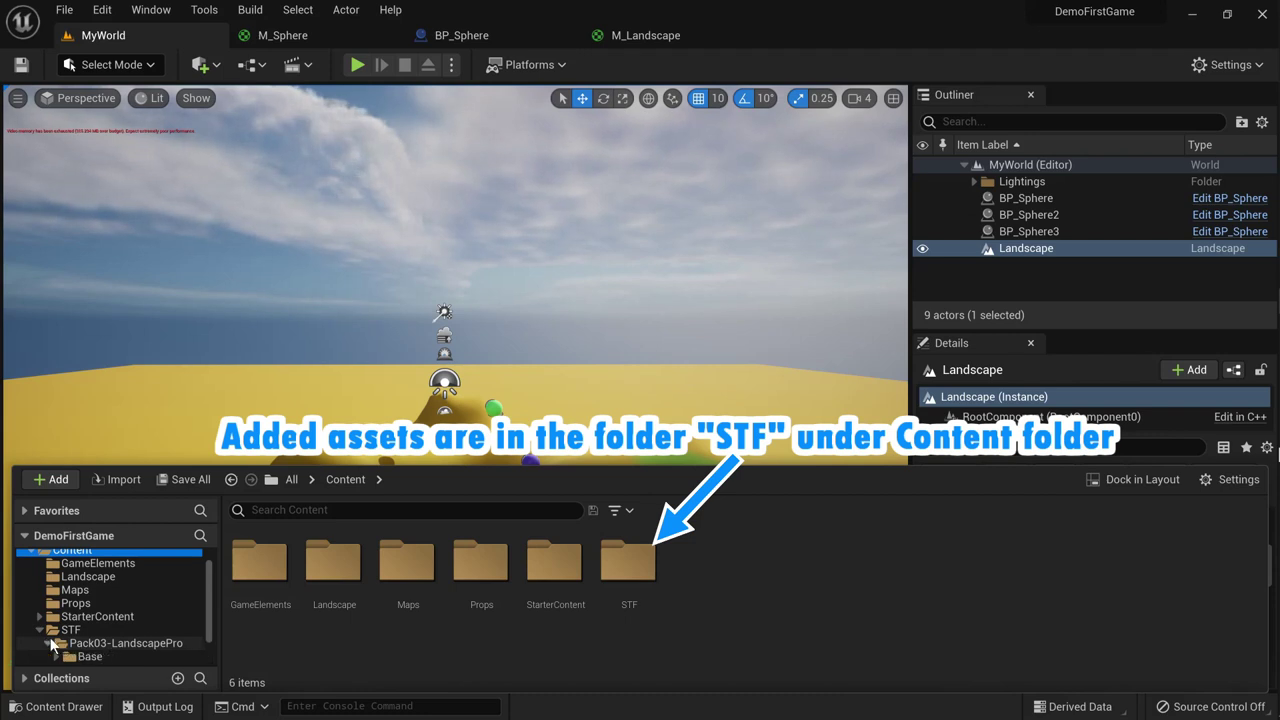
scroll(50, 641, "down", 3)
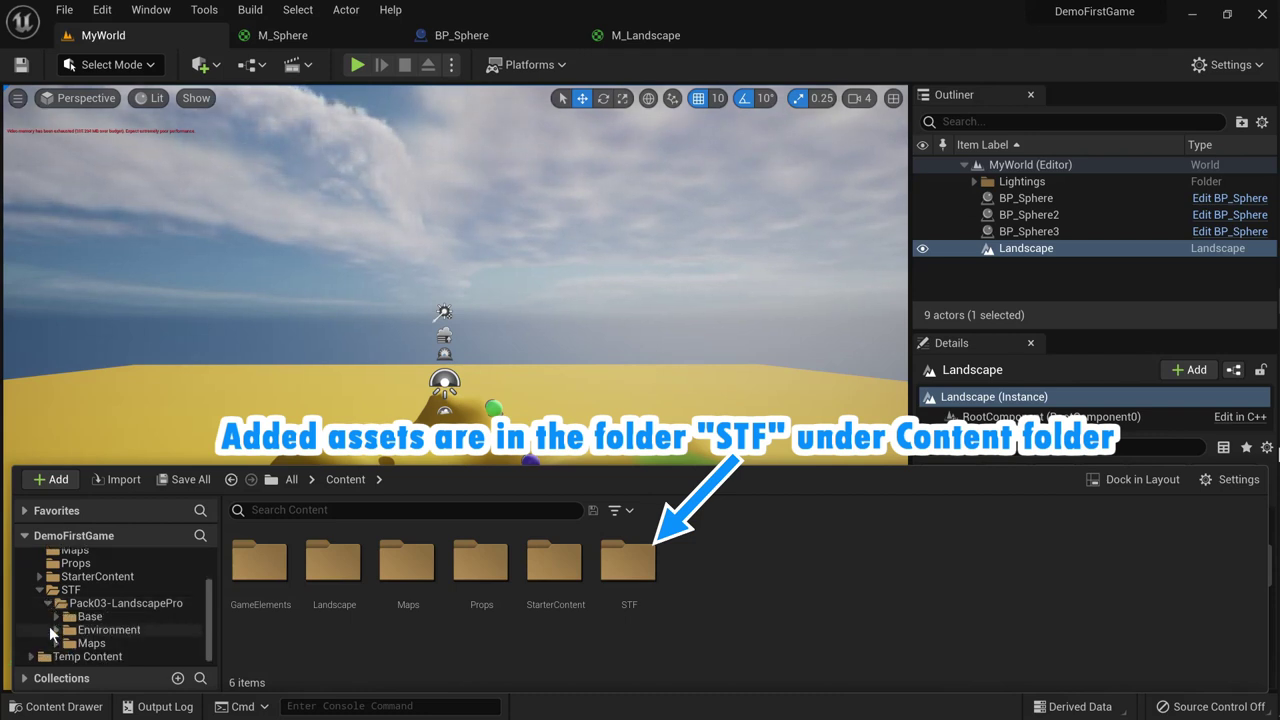
left_click(74, 646)
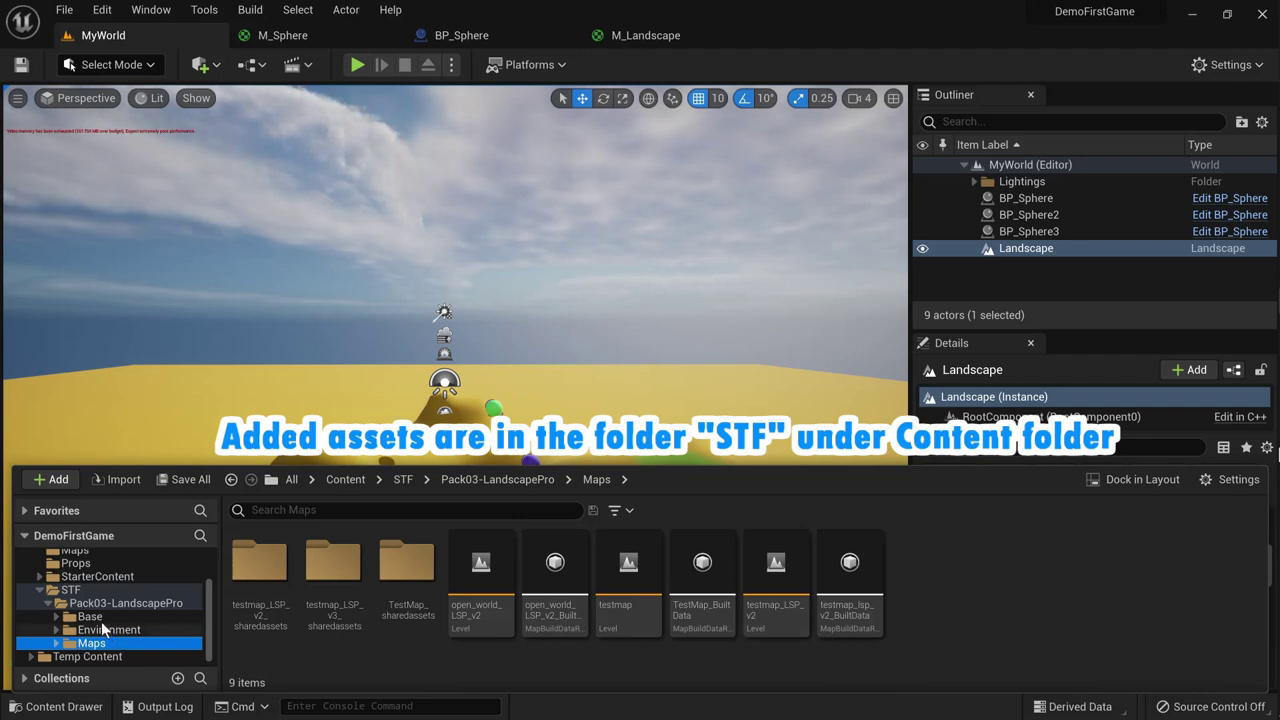
left_click(99, 617)
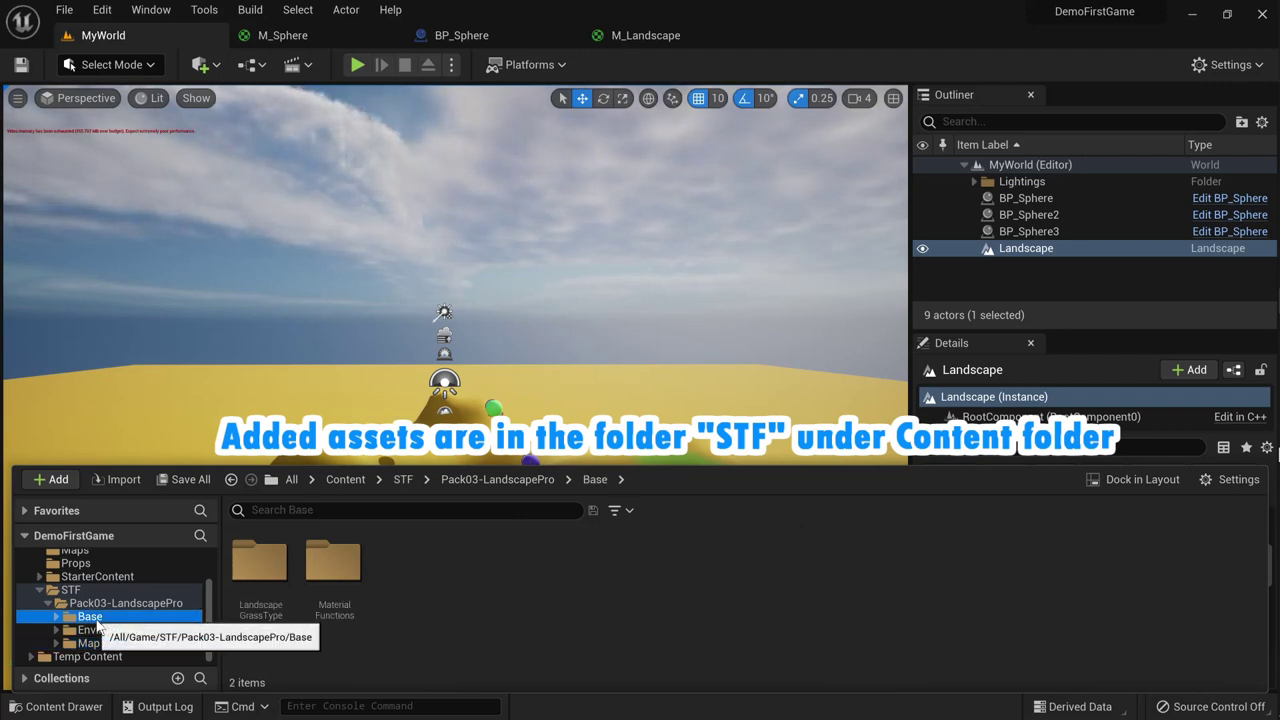
left_click(113, 631)
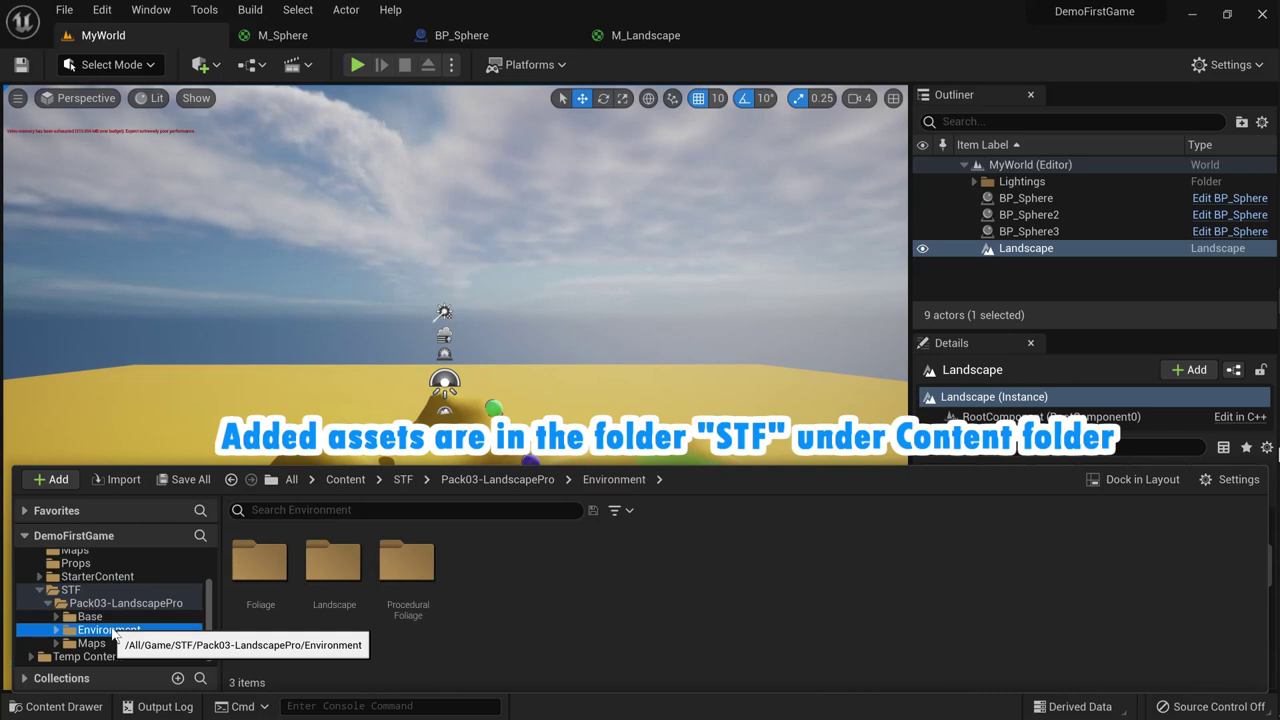
left_click(56, 631)
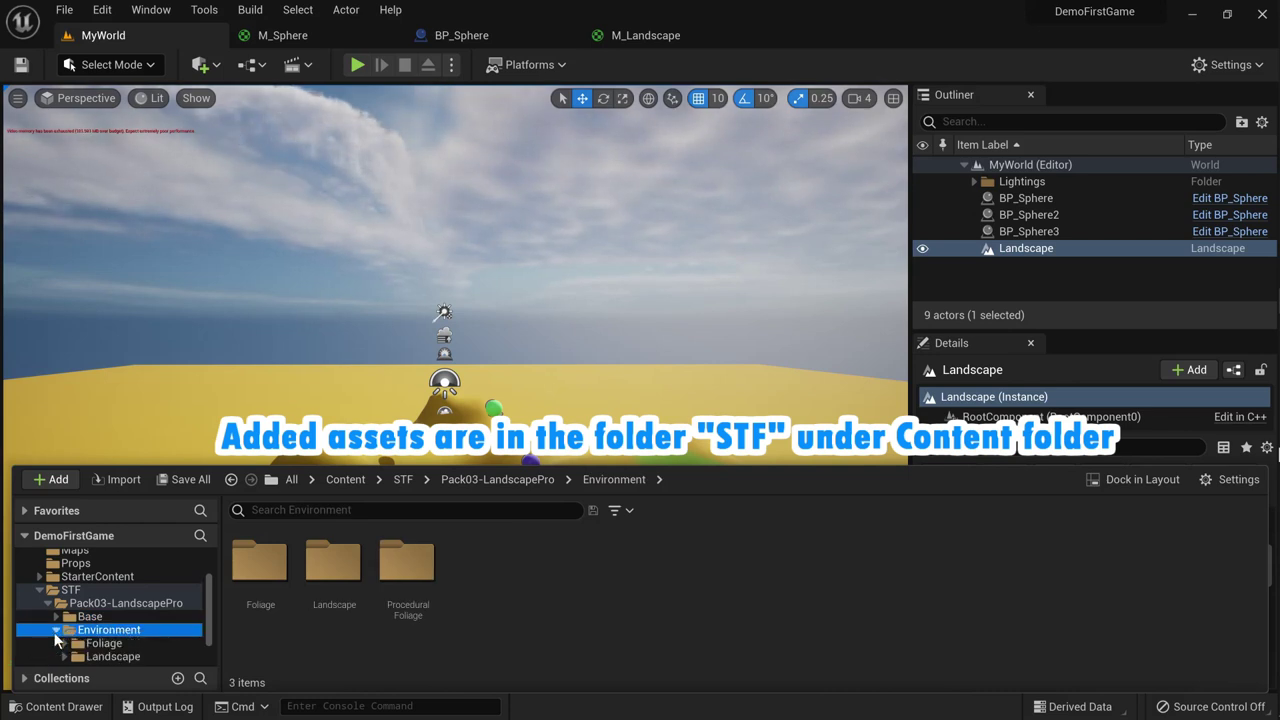
left_click(113, 657)
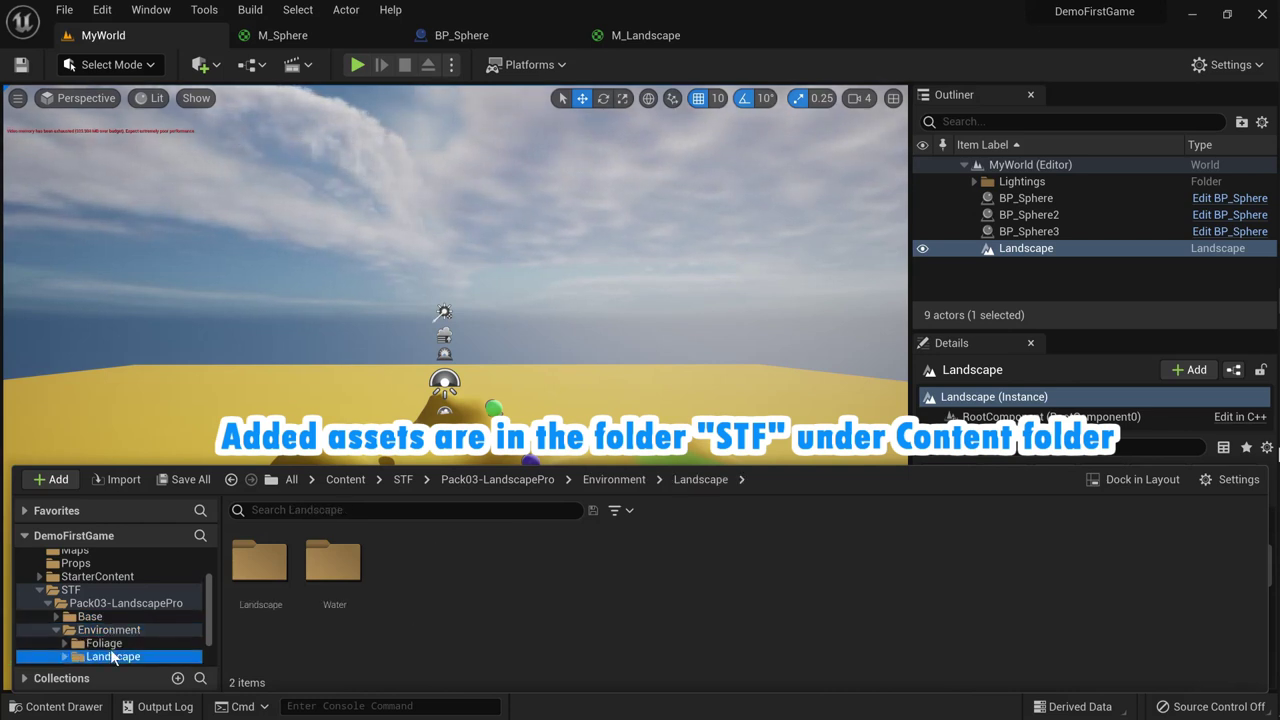
scroll(101, 651, "down", 2)
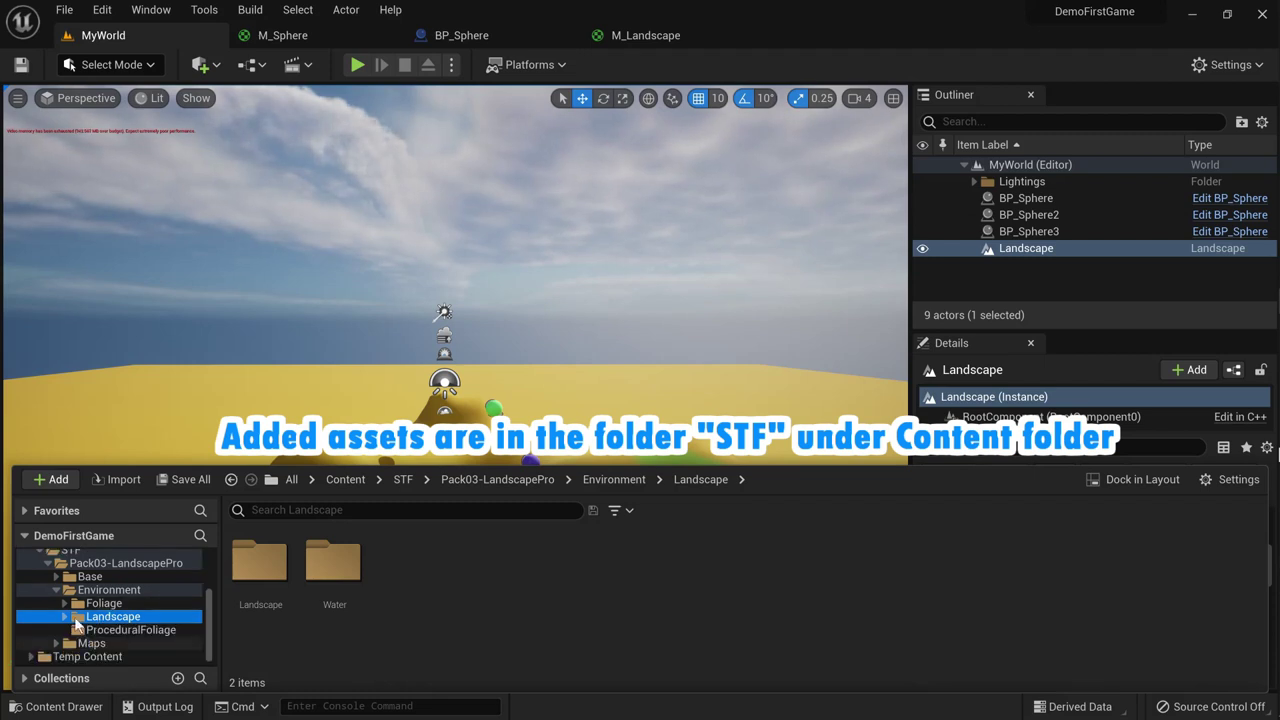
left_click(66, 617)
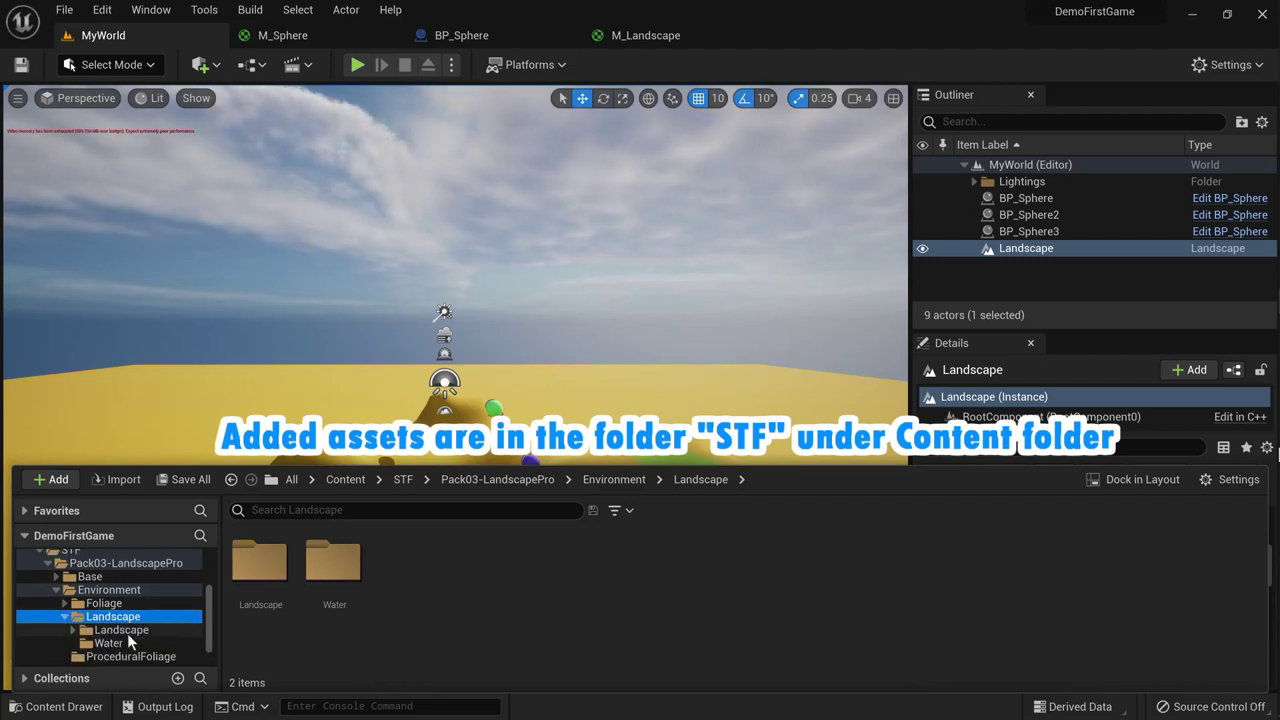
left_click(144, 634)
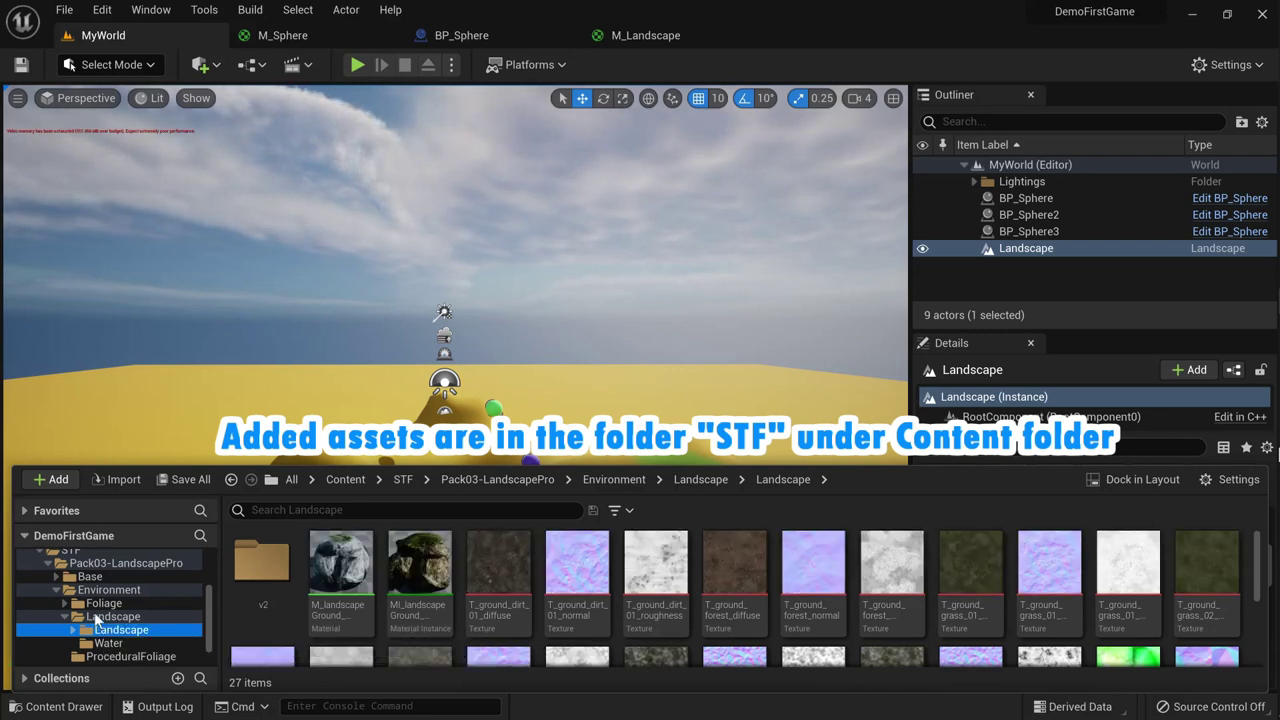
scroll(94, 608, "up", 2)
left_click(49, 590)
left_click(44, 579)
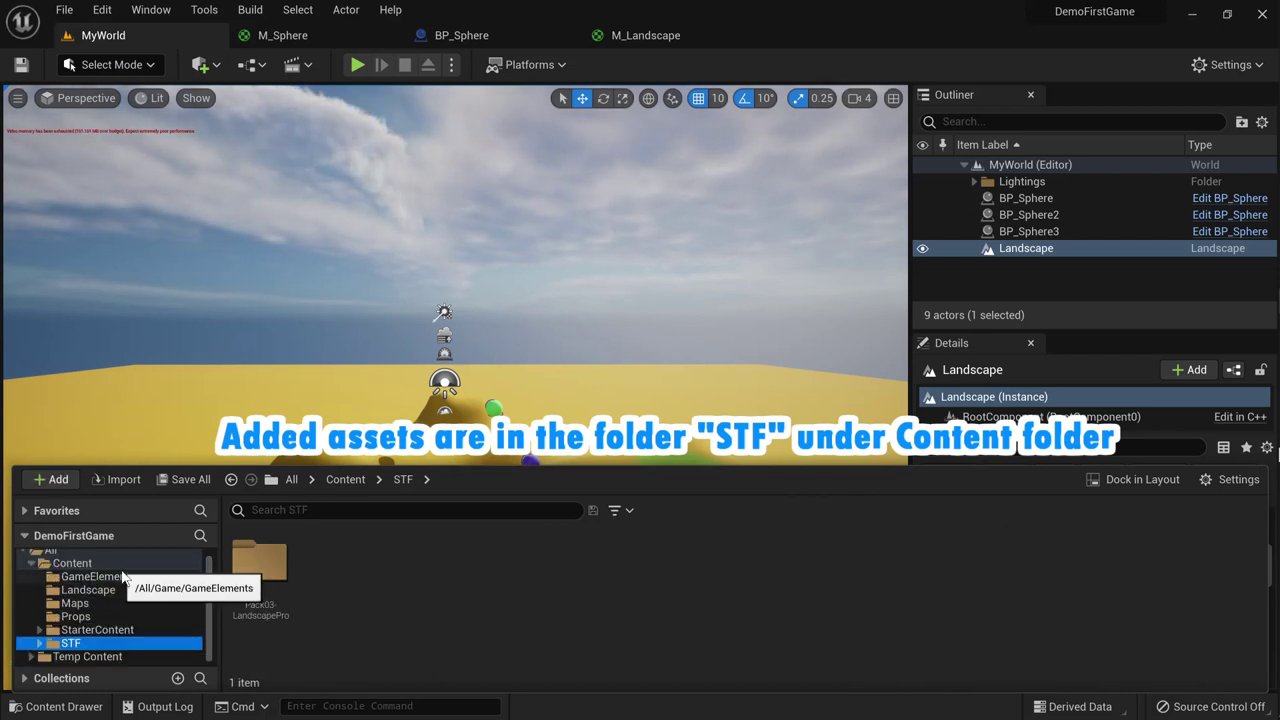
left_click(122, 576)
left_click(122, 565)
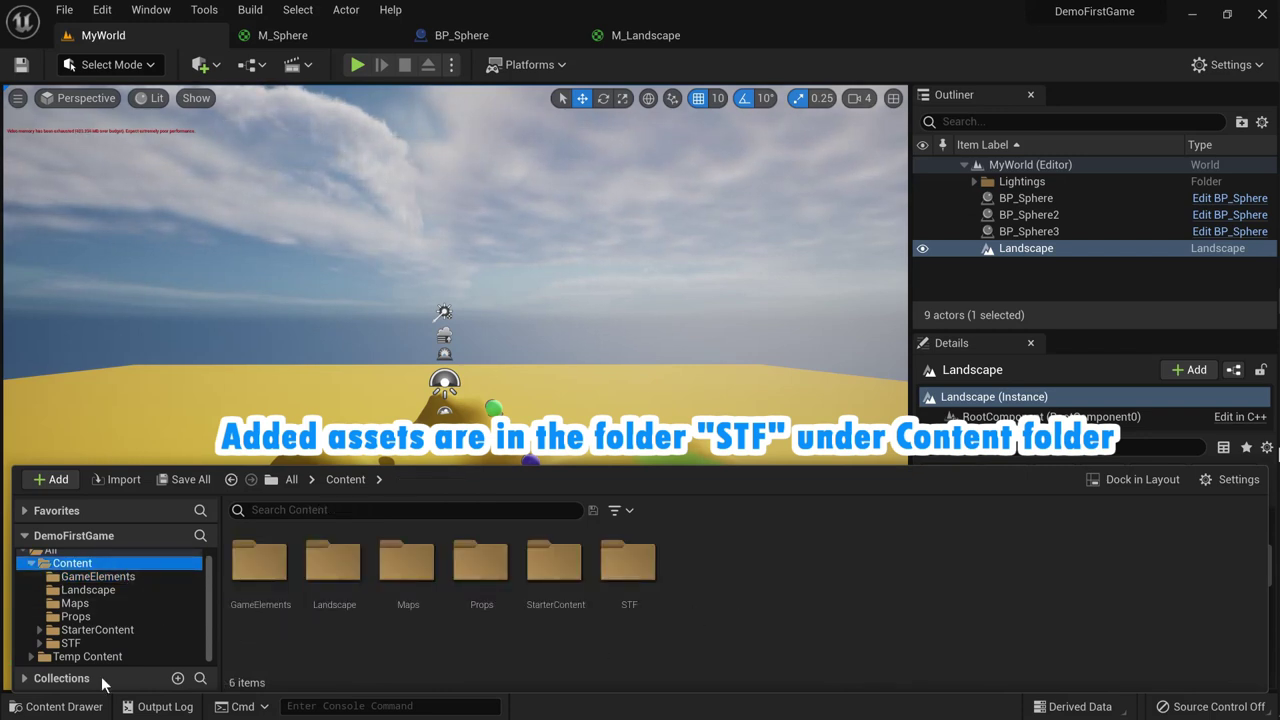
left_click(84, 708)
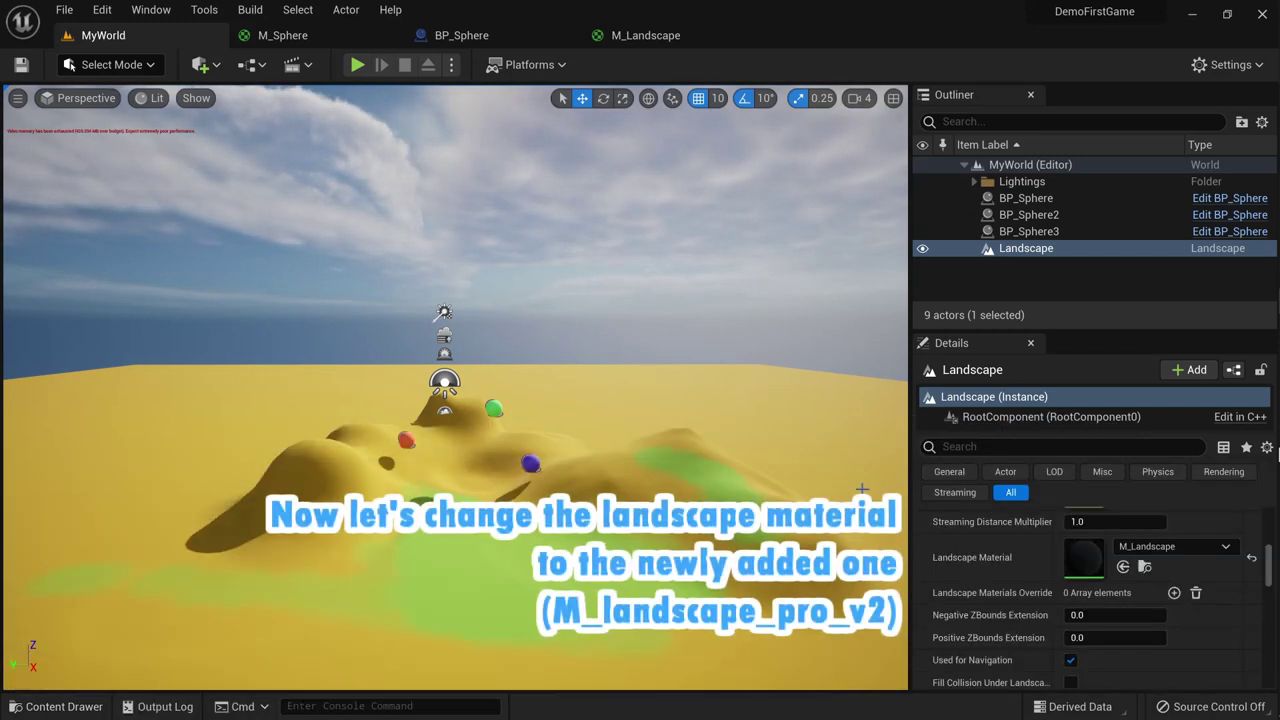
Step: Choose M_landscape_pro_v2 from the Landscape Material picker in the Landscape's Details panel
left_click(1226, 548)
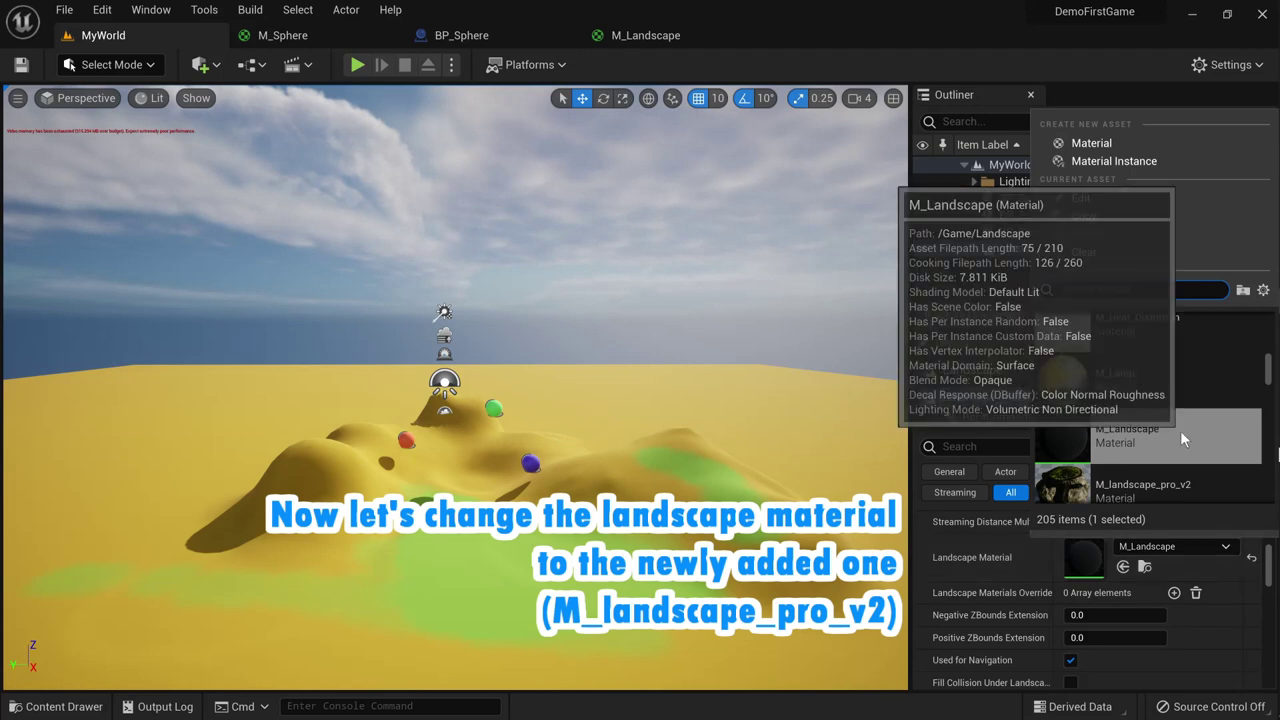
scroll(1180, 430, "down", 2)
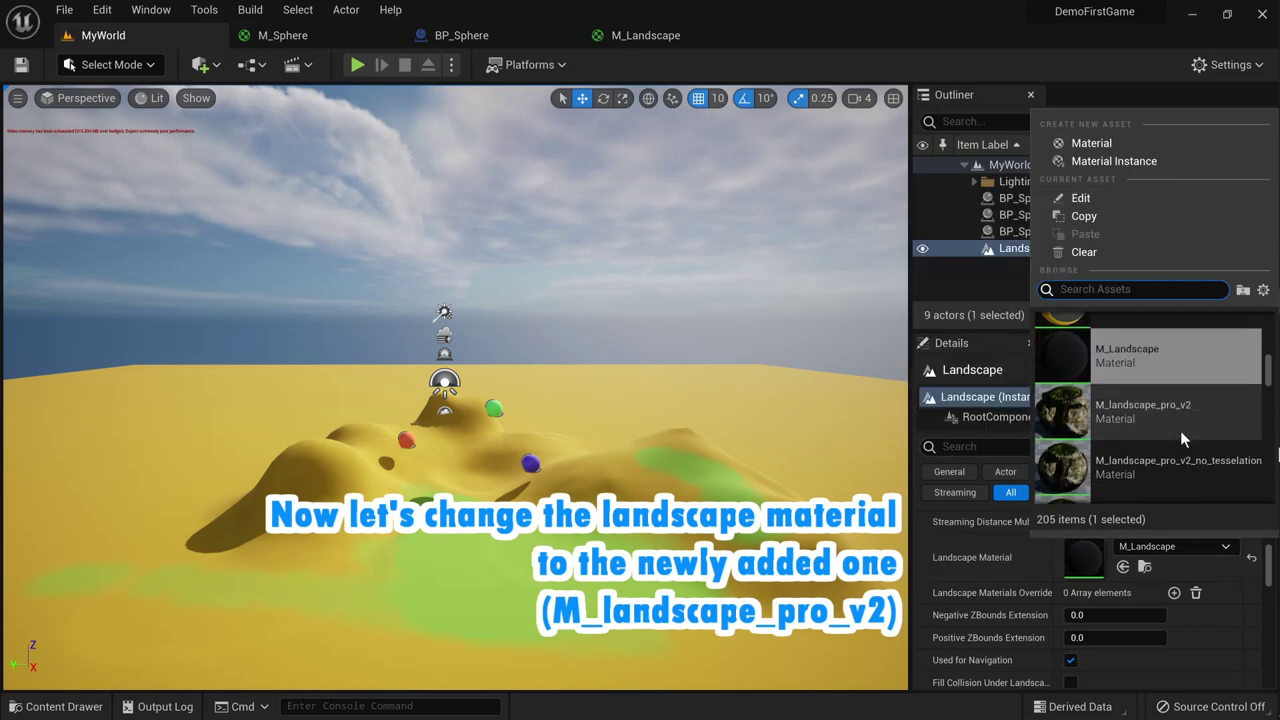
scroll(1180, 432, "down", 1)
scroll(1180, 432, "down", 1)
scroll(1180, 432, "down", 1)
scroll(1180, 430, "up", 2)
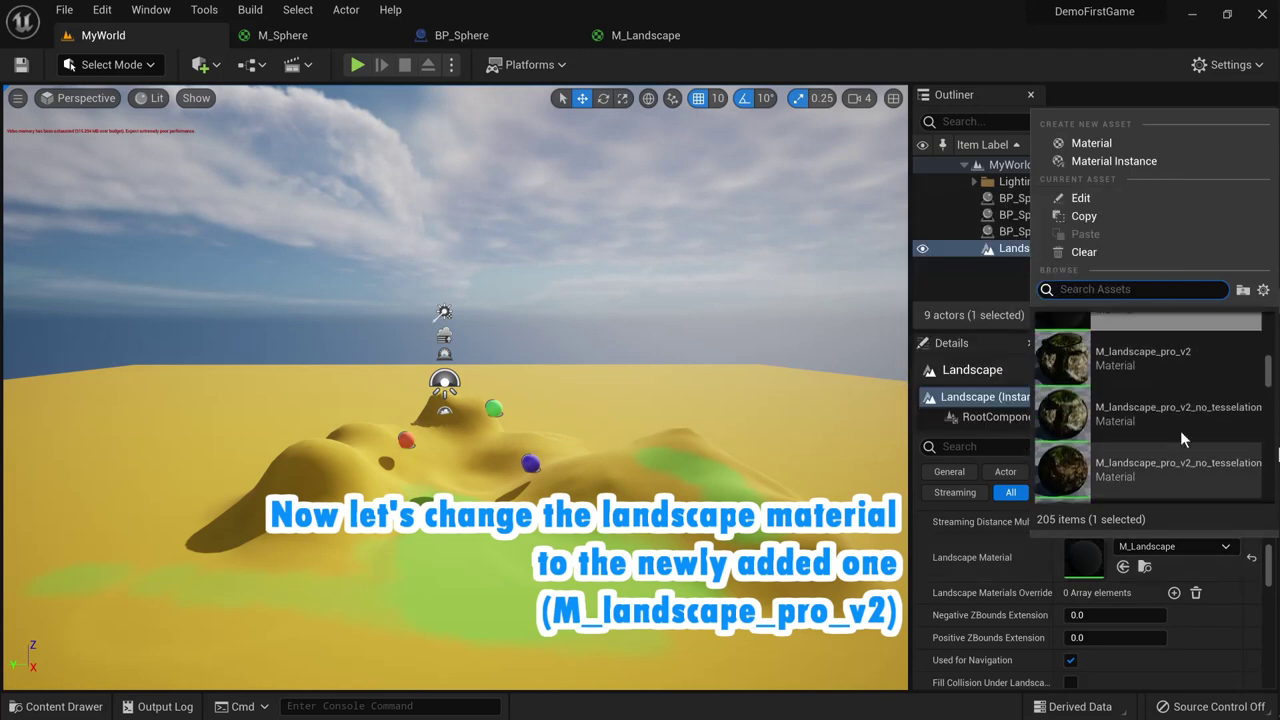
left_click(1191, 388)
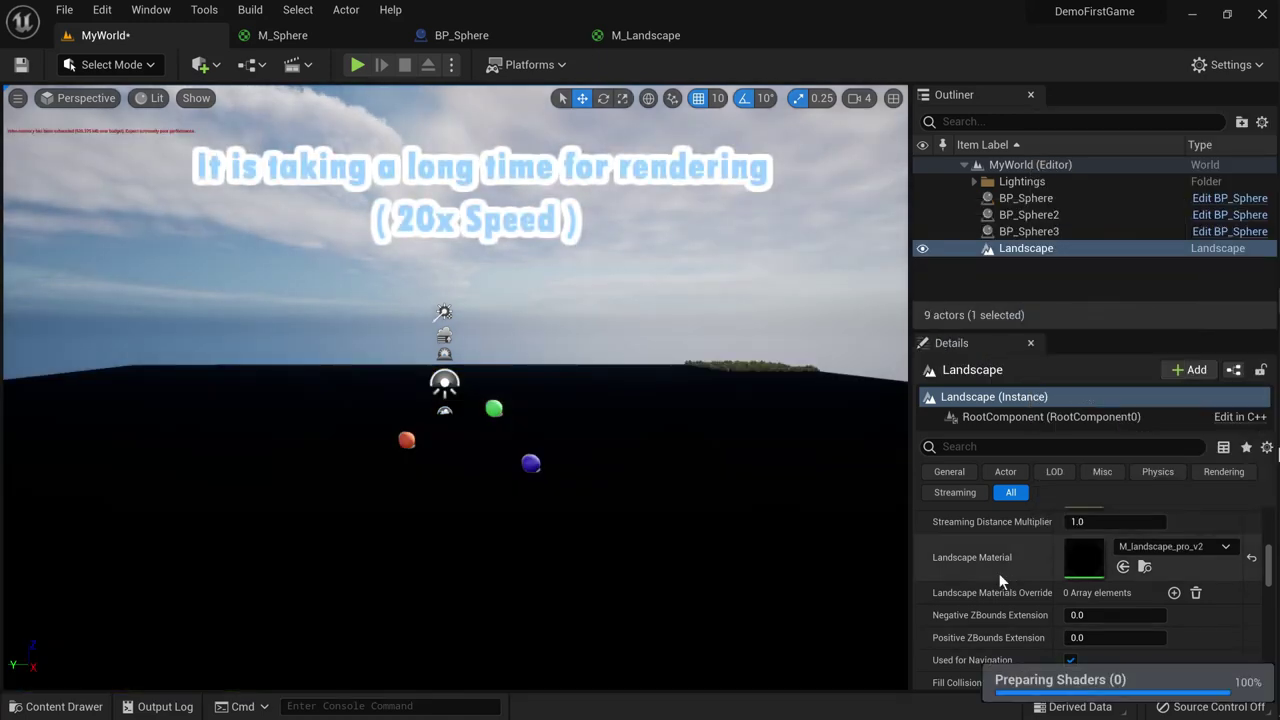
scroll(879, 567, "up", 1)
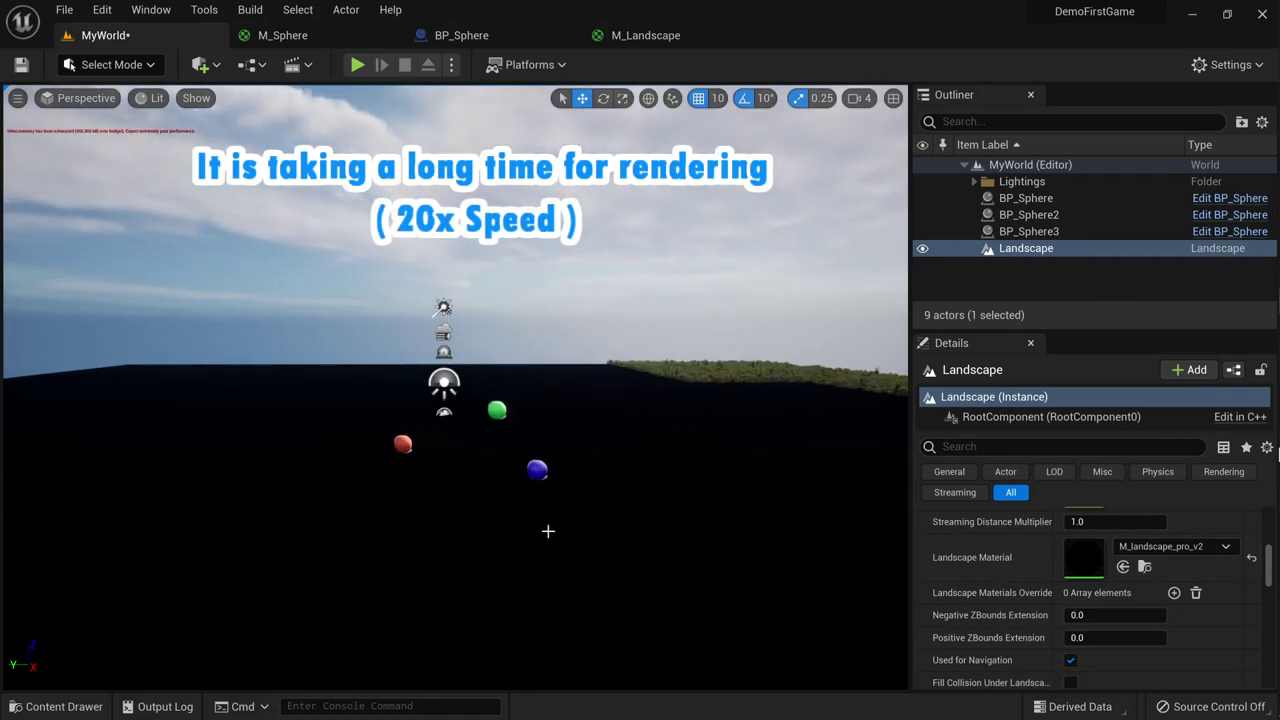
scroll(623, 574, "down", 1)
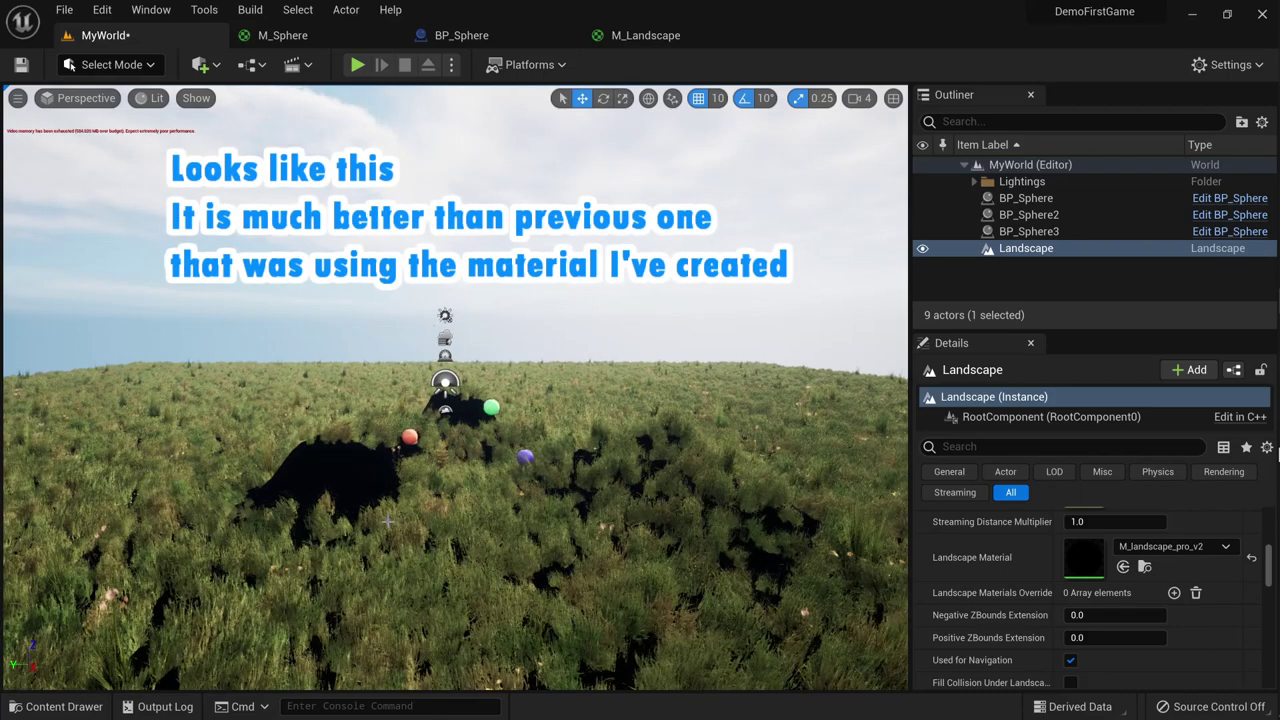
scroll(388, 521, "up", 2)
scroll(388, 521, "up", 1)
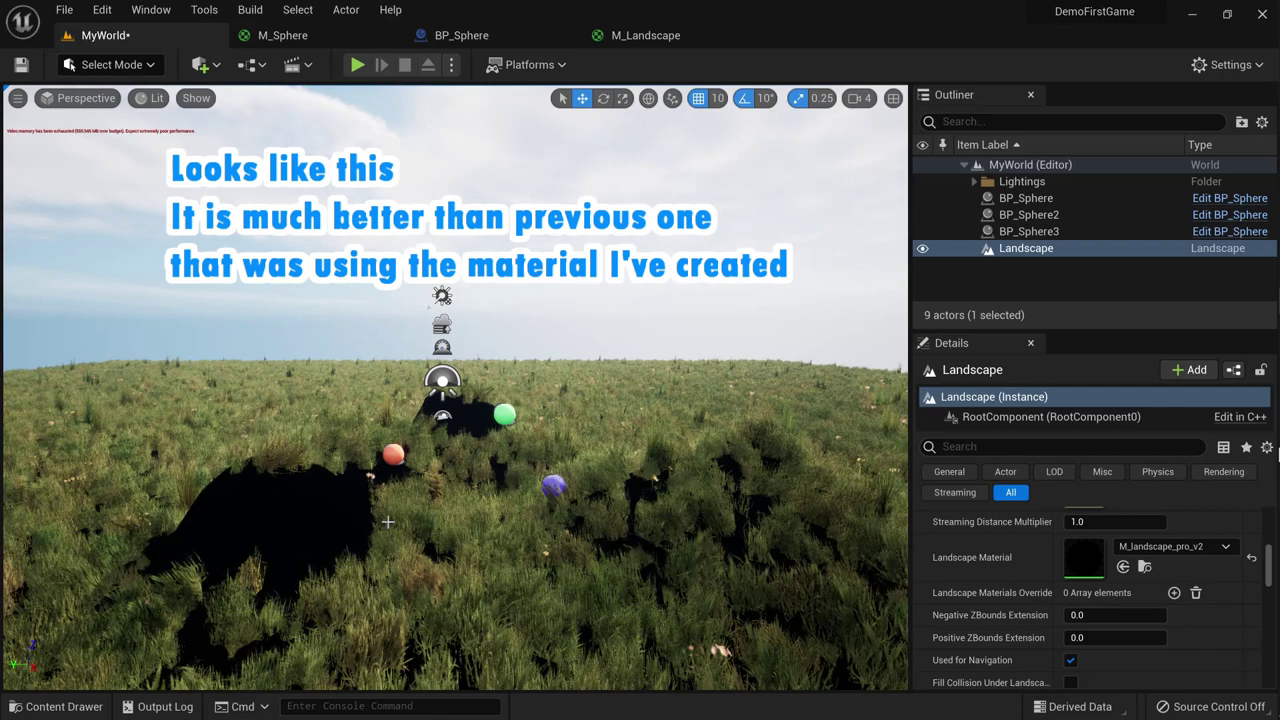
right_click_drag(454, 400, 560, 400)
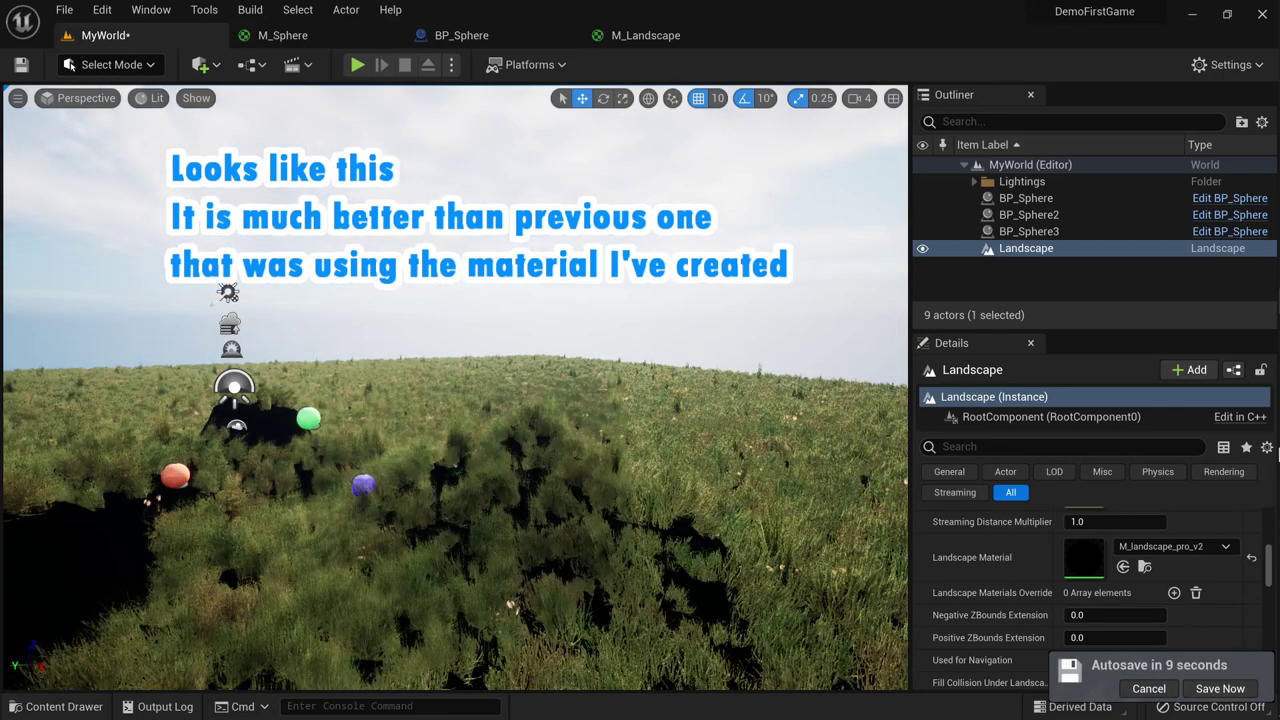
right_click_drag(454, 400, 300, 400)
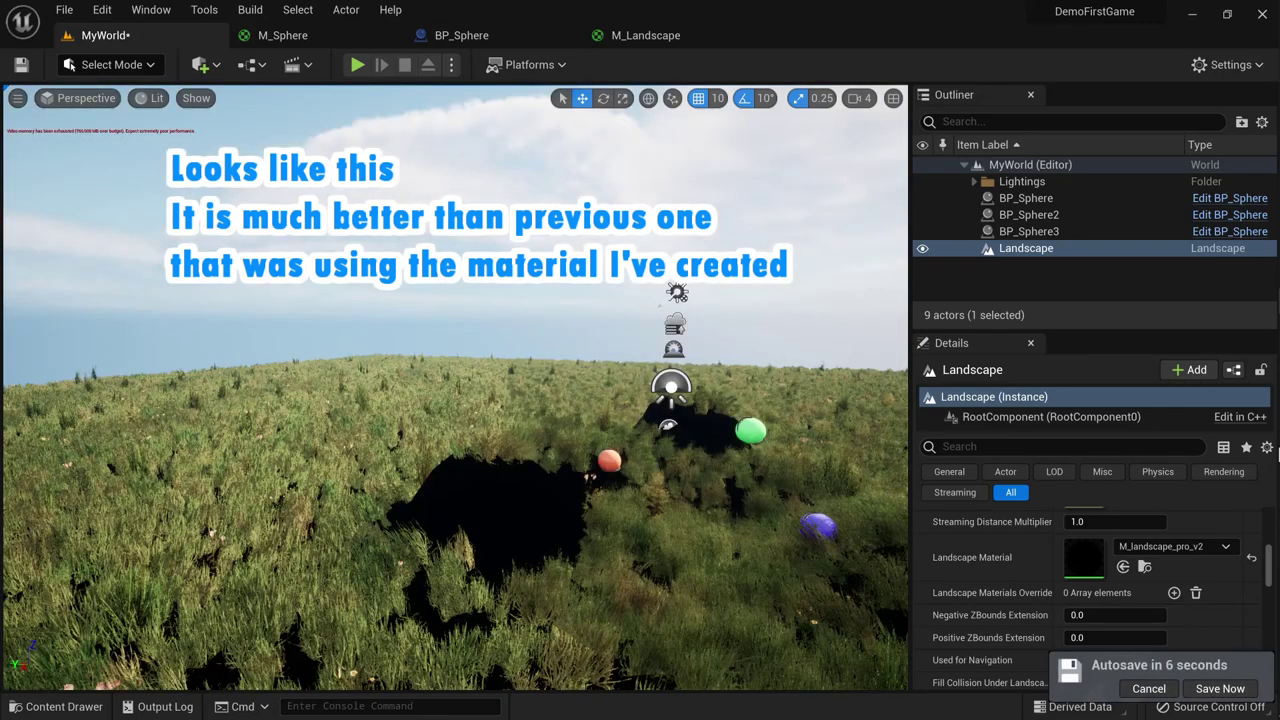
right_click_drag(454, 400, 380, 400)
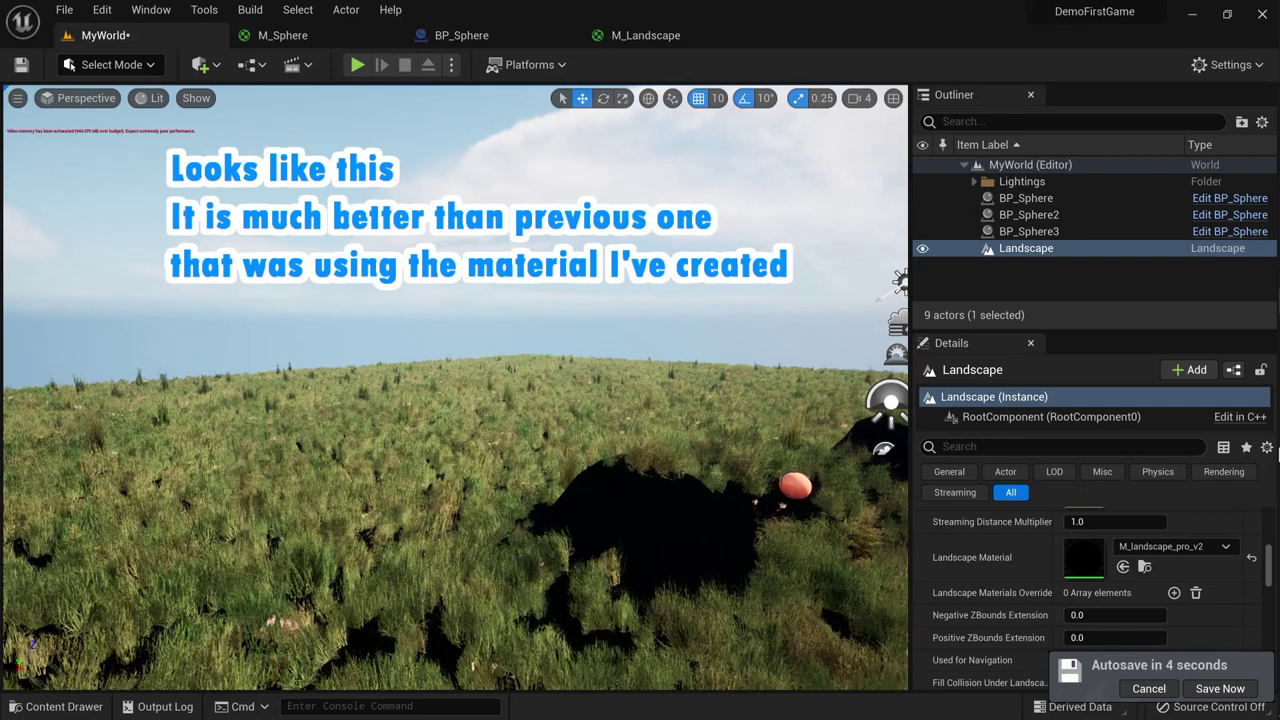
right_click_drag(454, 400, 554, 400)
mouse_move(454, 400)
right_mouse_down()
mouse_move(489, 400)
mouse_move(412, 400)
right_mouse_up()
right_click_drag(645, 557, 590, 557)
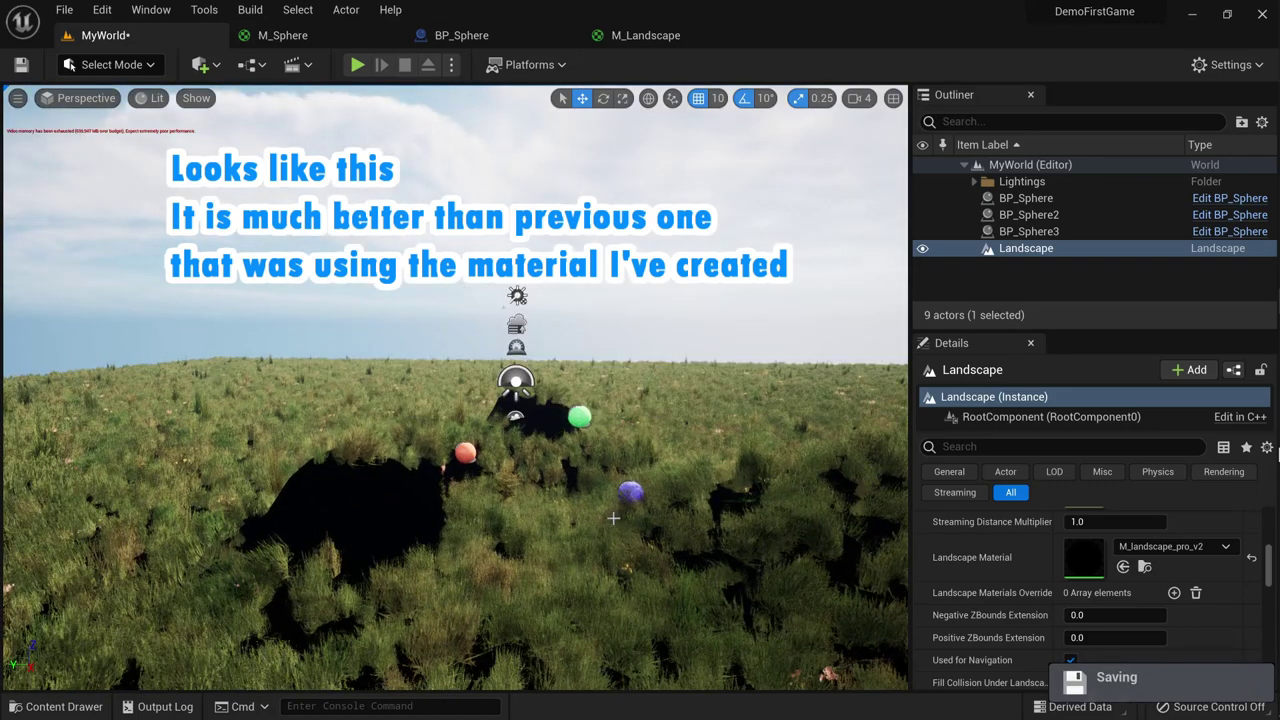
right_click_drag(590, 557, 601, 557)
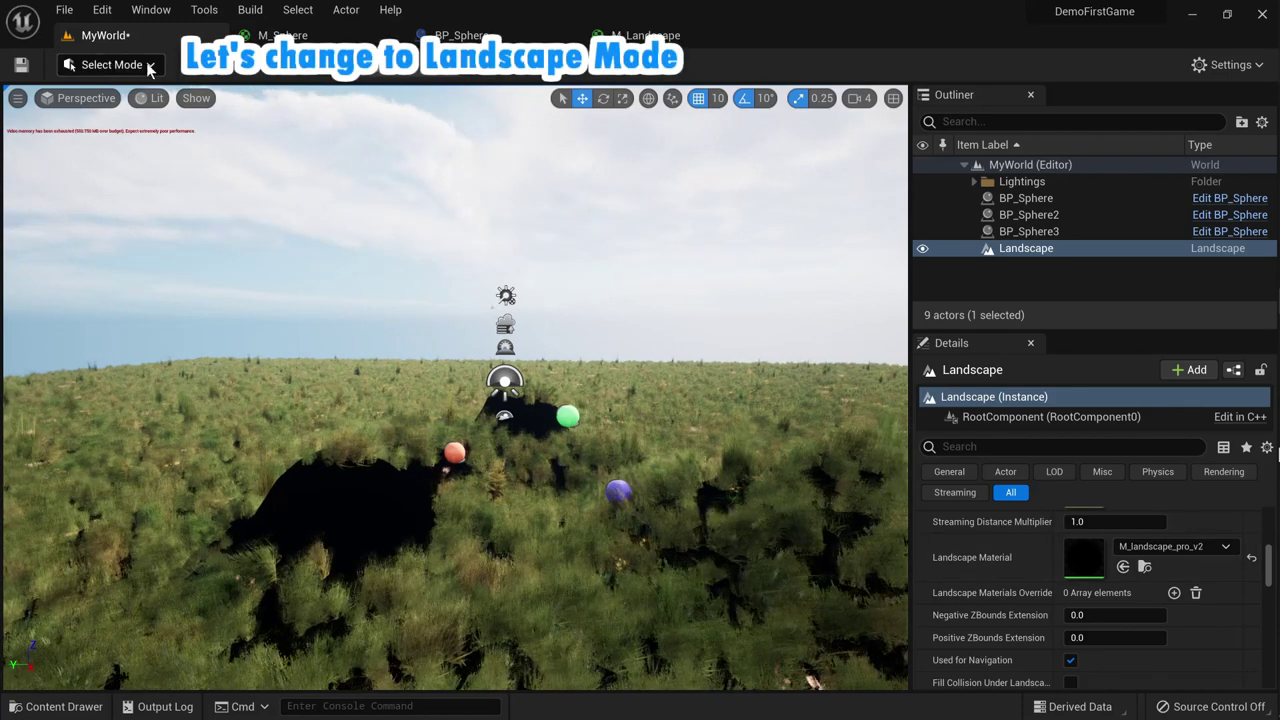
Step: Enter Landscape mode and assign Layer_1, Layer_1_no_plants and Layer_1_Puddles their matching LayerInfo assets
left_click(148, 66)
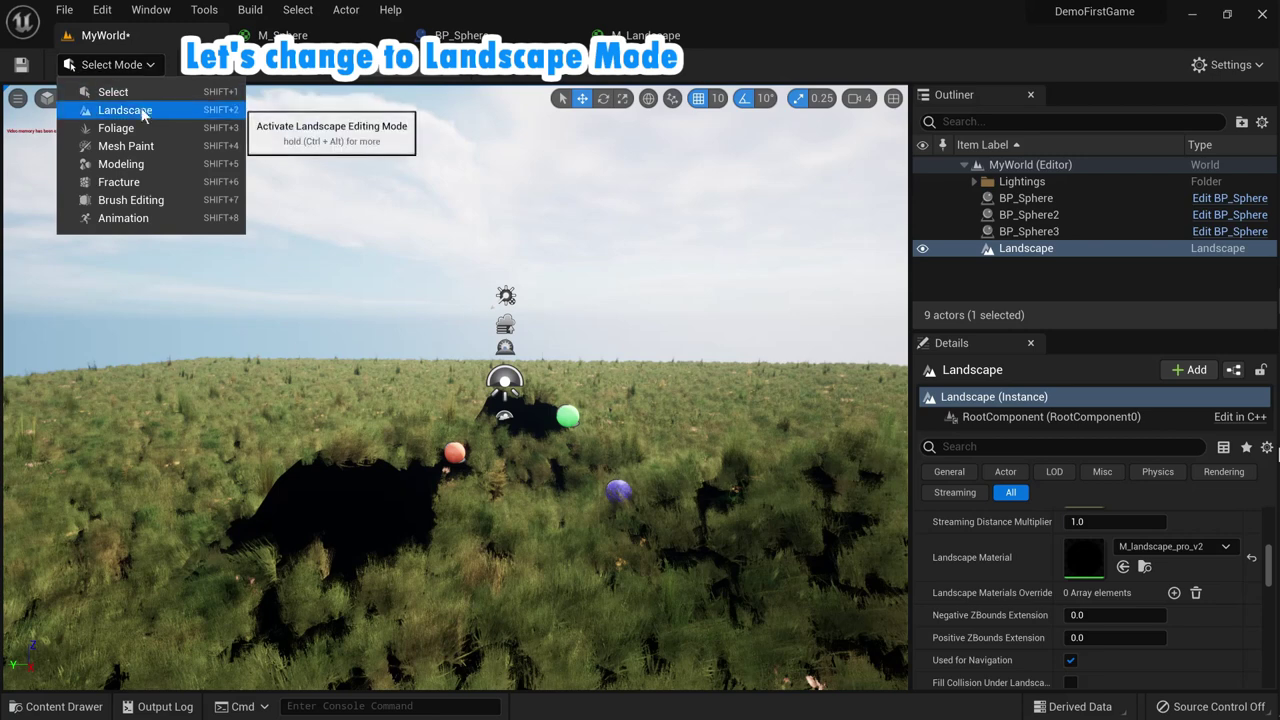
left_click(141, 110)
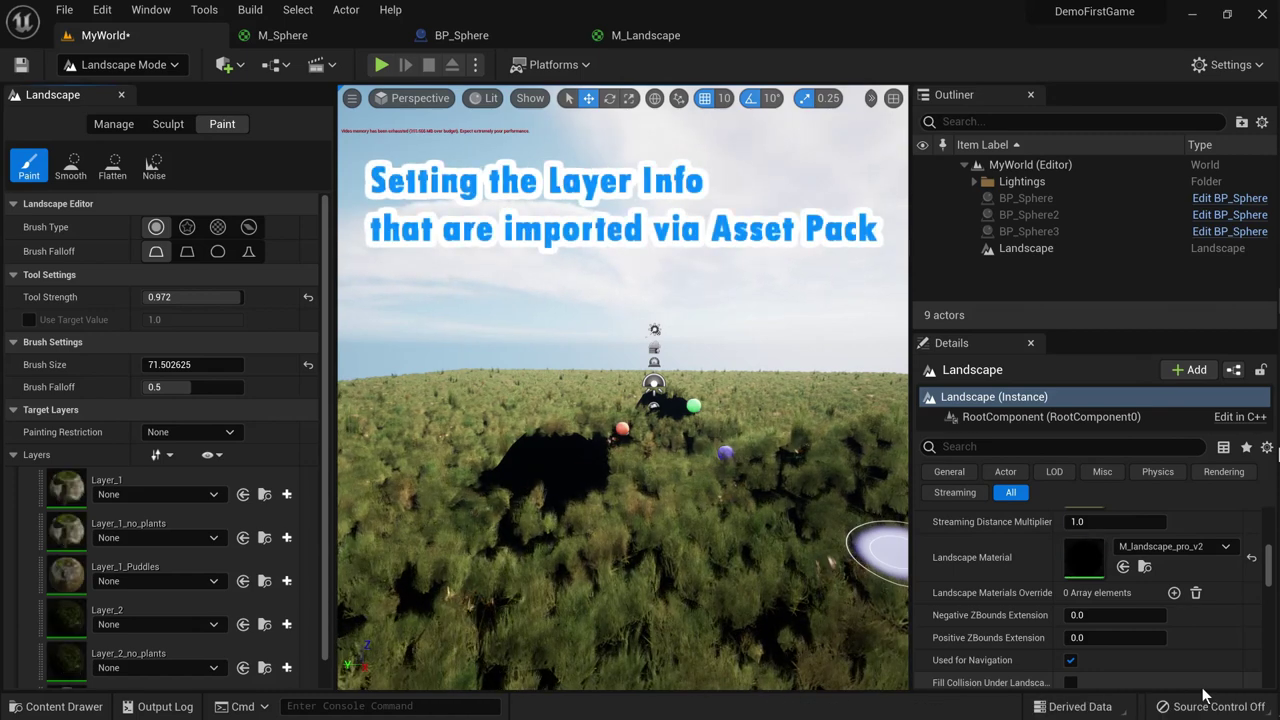
left_click(214, 496)
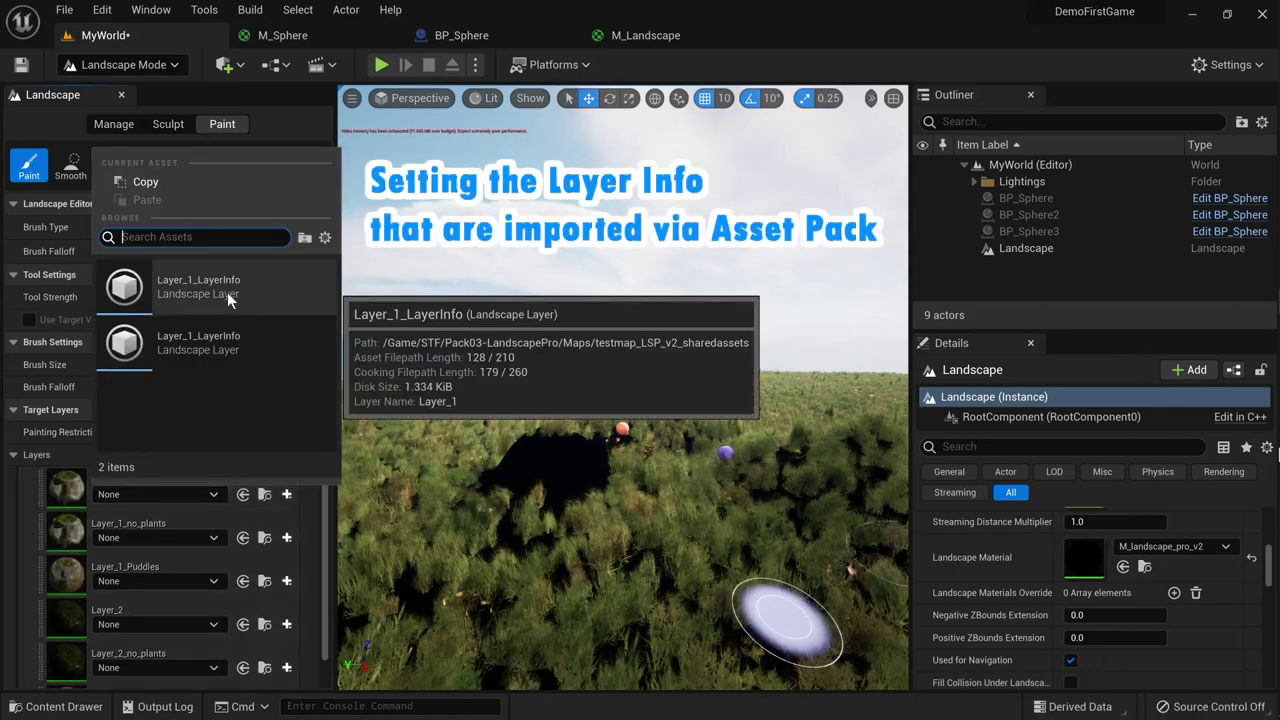
left_click(190, 287)
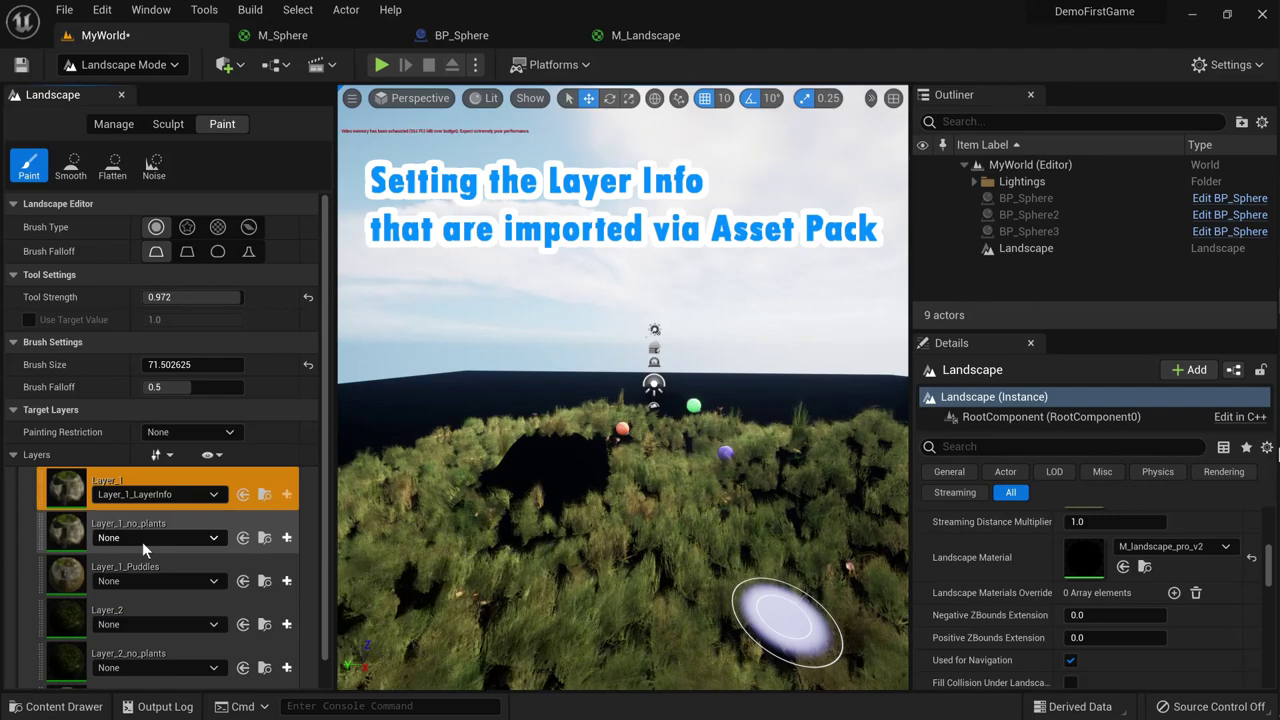
left_click(142, 542)
left_click(206, 327)
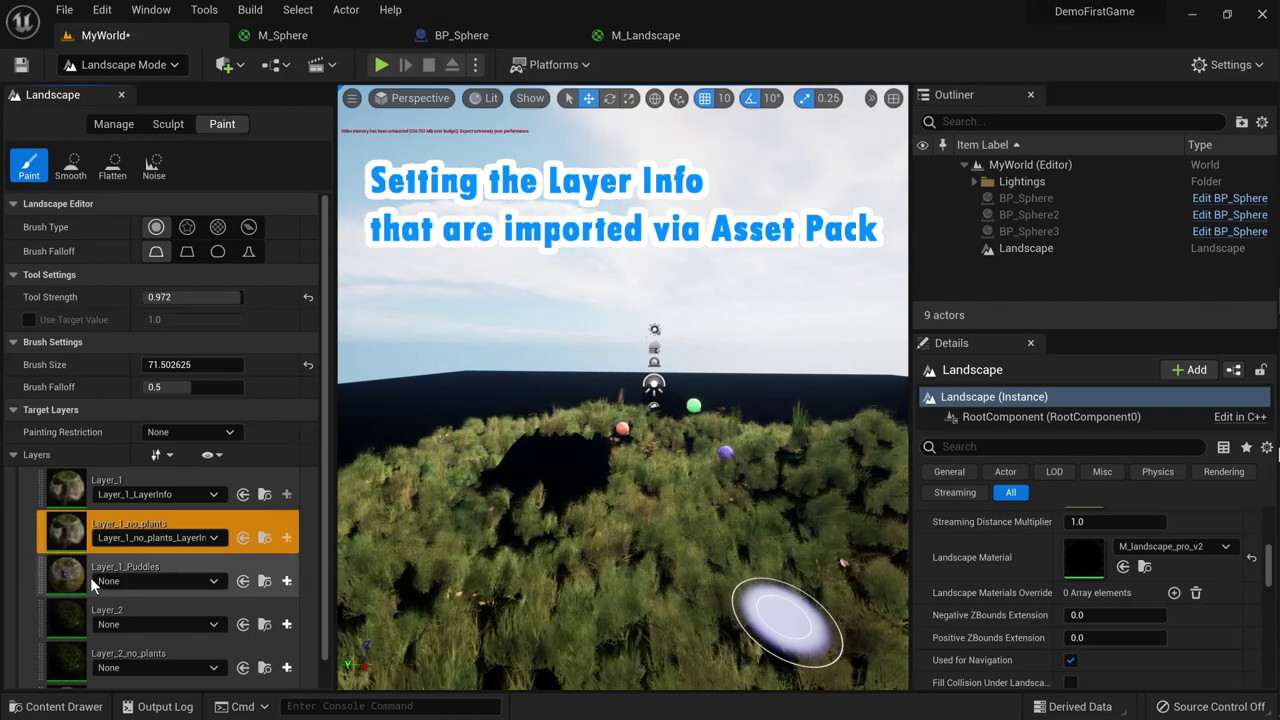
left_click(200, 581)
left_click(224, 400)
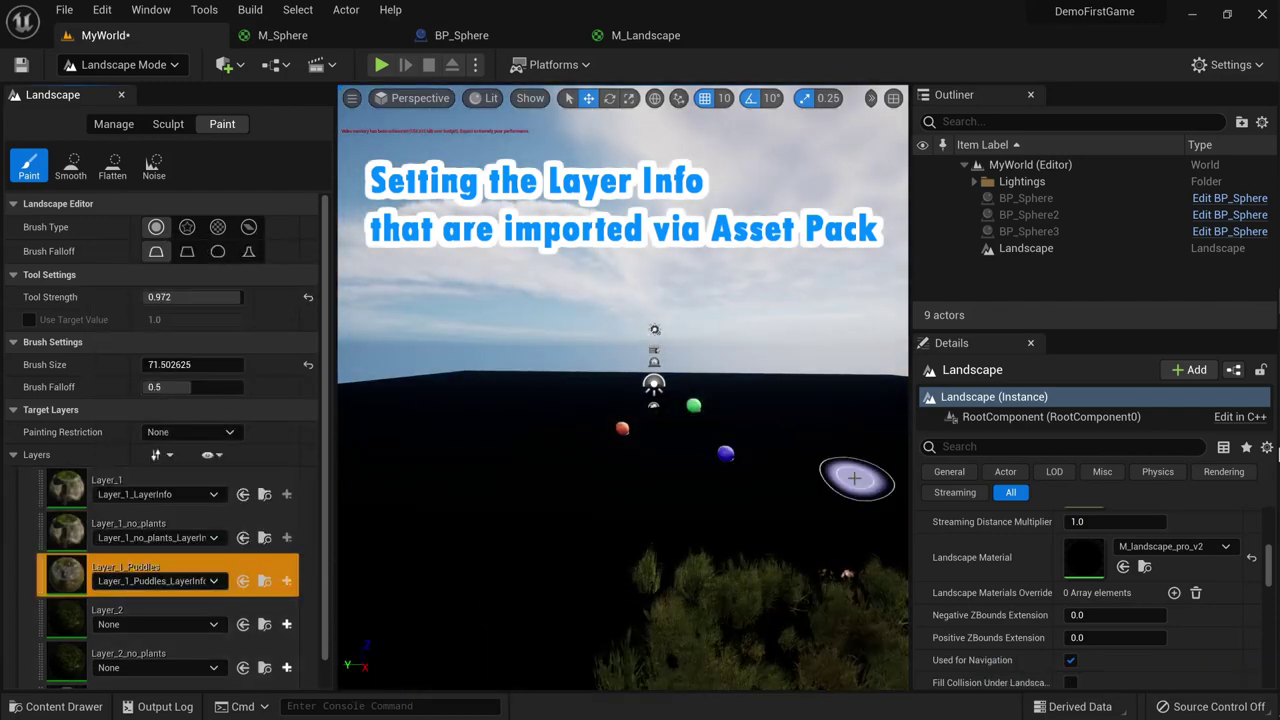
Step: Paint grass across the dark landscape, then select Layer_1_no_plants for painting
left_click_drag(855, 479, 715, 522)
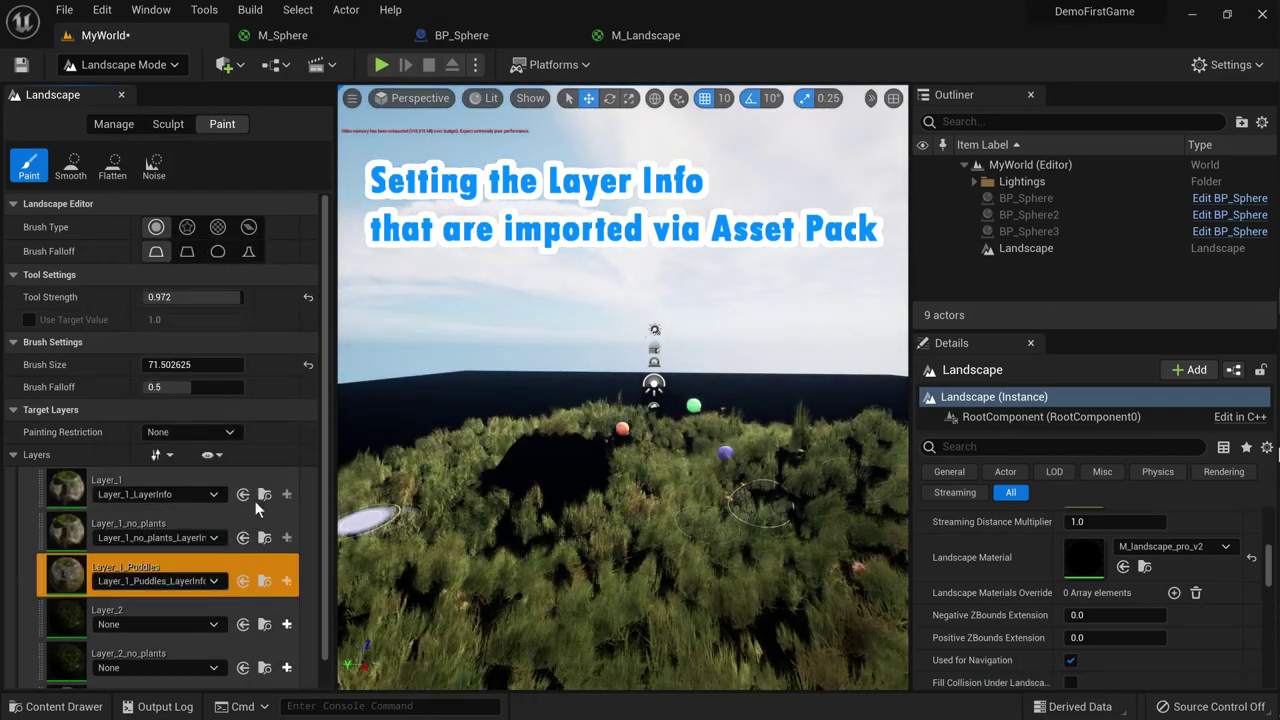
left_click(163, 525)
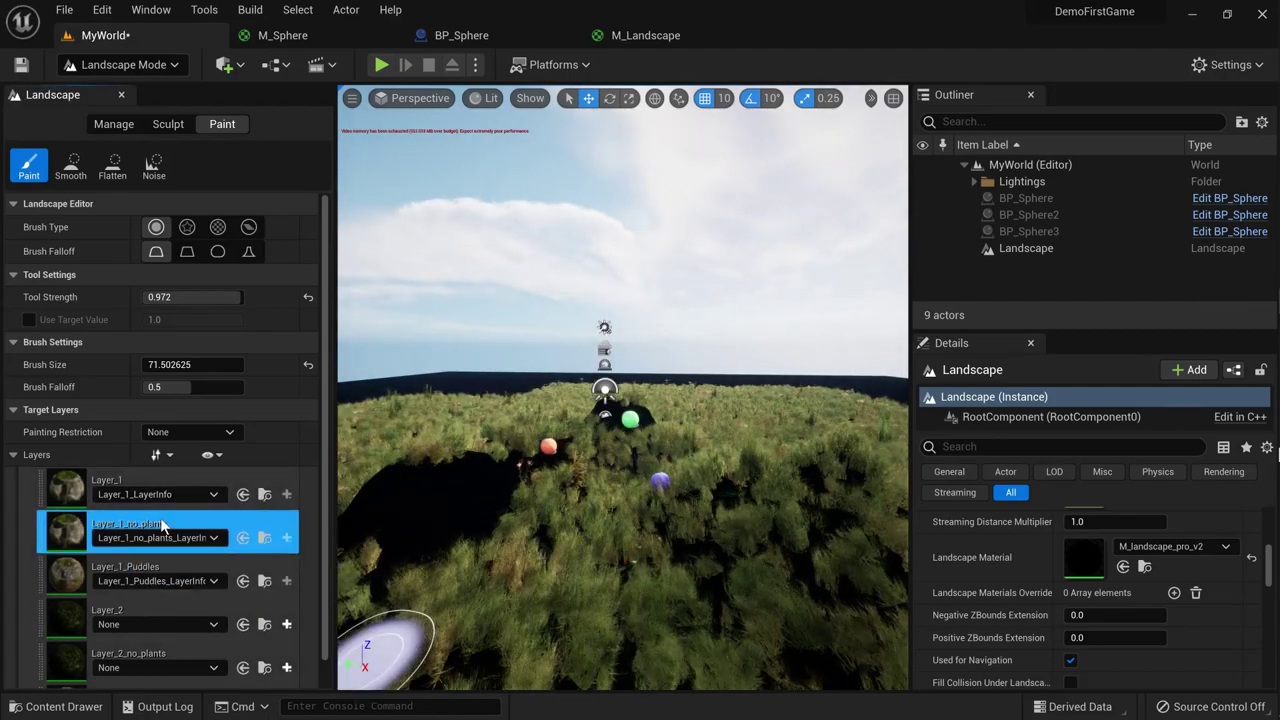
scroll(640, 560, "up", 3)
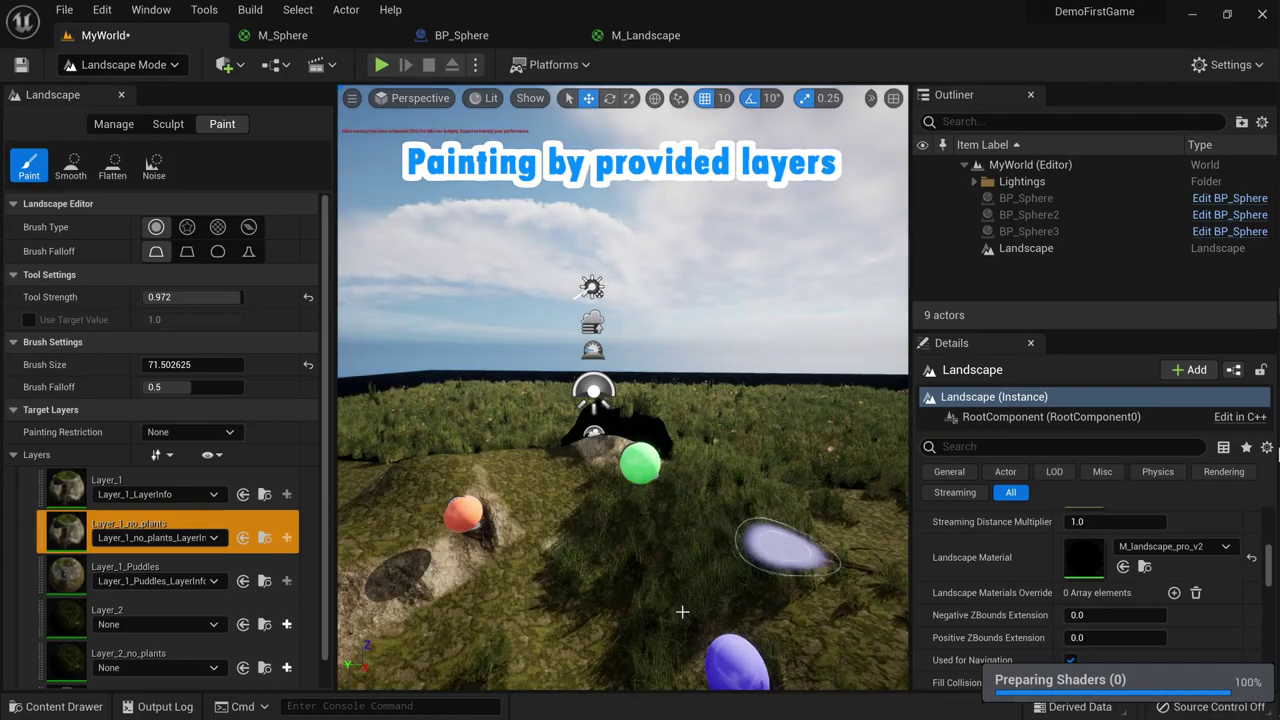
Step: Paint a bare, grassless patch onto the terrain with Layer_1_no_plants
scroll(626, 608, "down", 3)
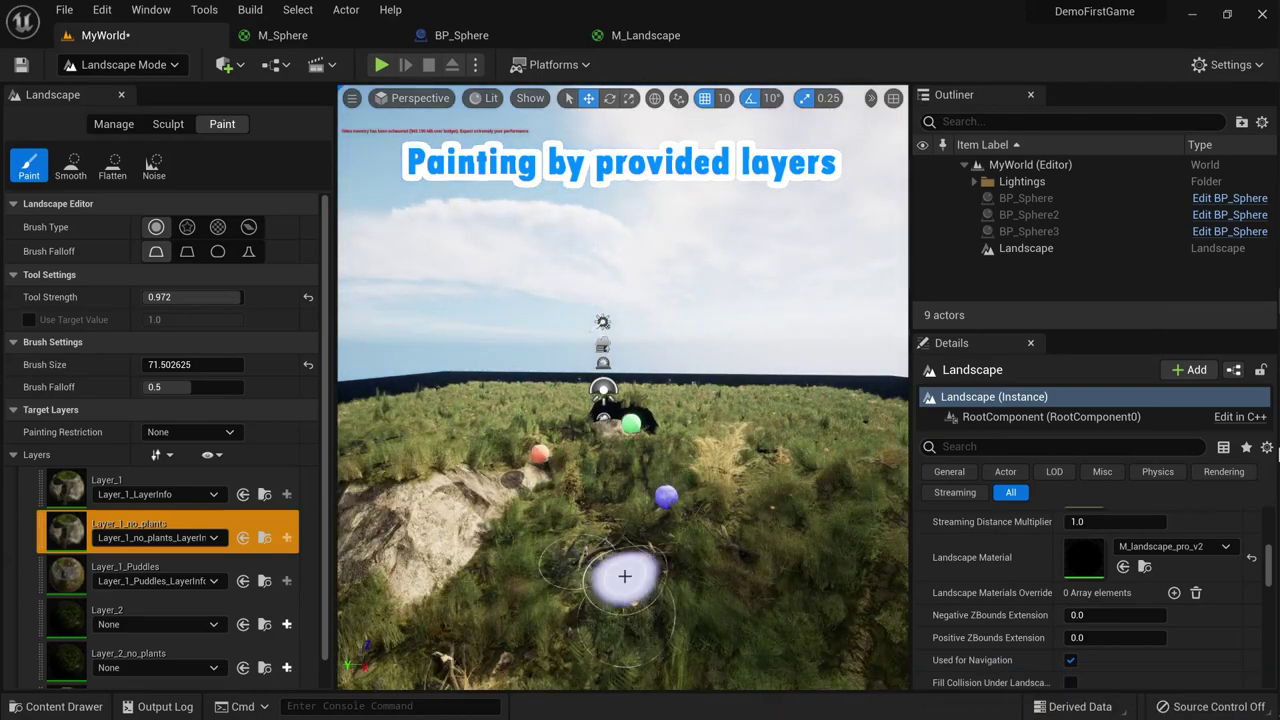
scroll(625, 576, "up", 3)
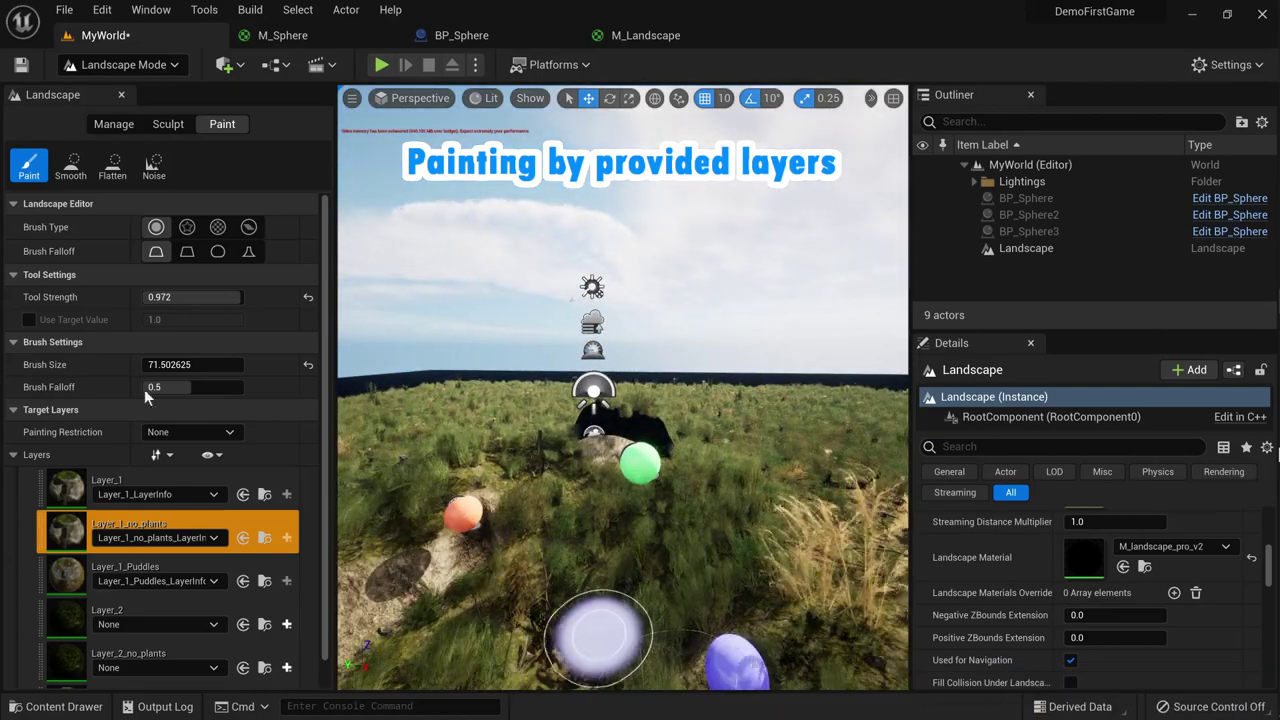
scroll(580, 600, "down", 2)
left_click_drag(609, 517, 858, 471)
right_click_drag(700, 555, 499, 582)
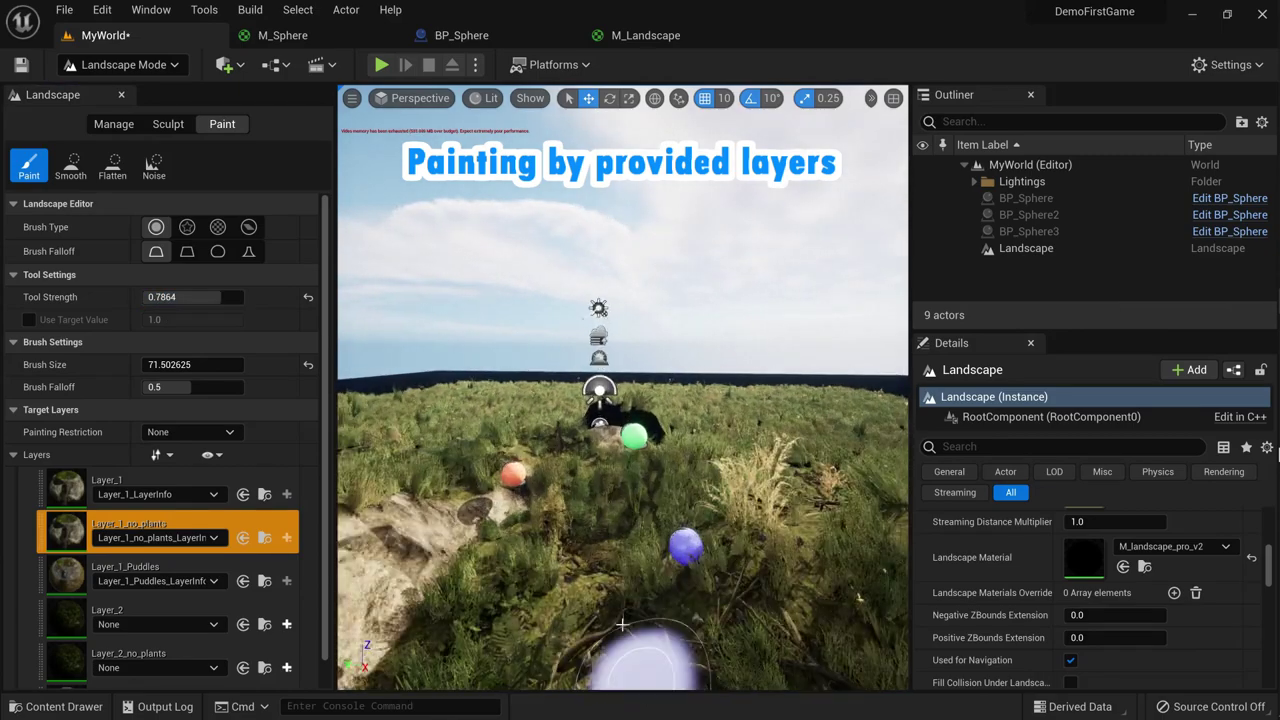
Step: Paint wet puddle areas and more bare ground on the hill with Layer_1_Puddles and Layer_1_no_plants
left_click(125, 567)
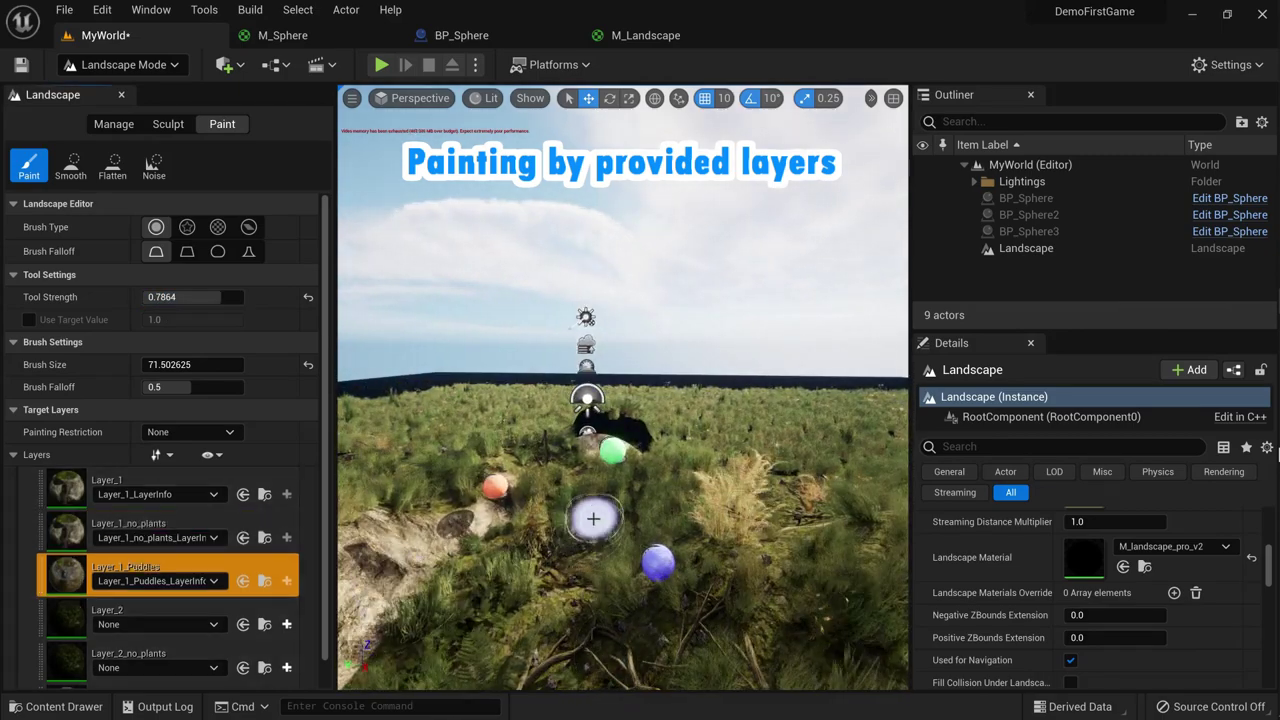
left_click_drag(592, 514, 635, 554)
right_click_drag(635, 554, 580, 600)
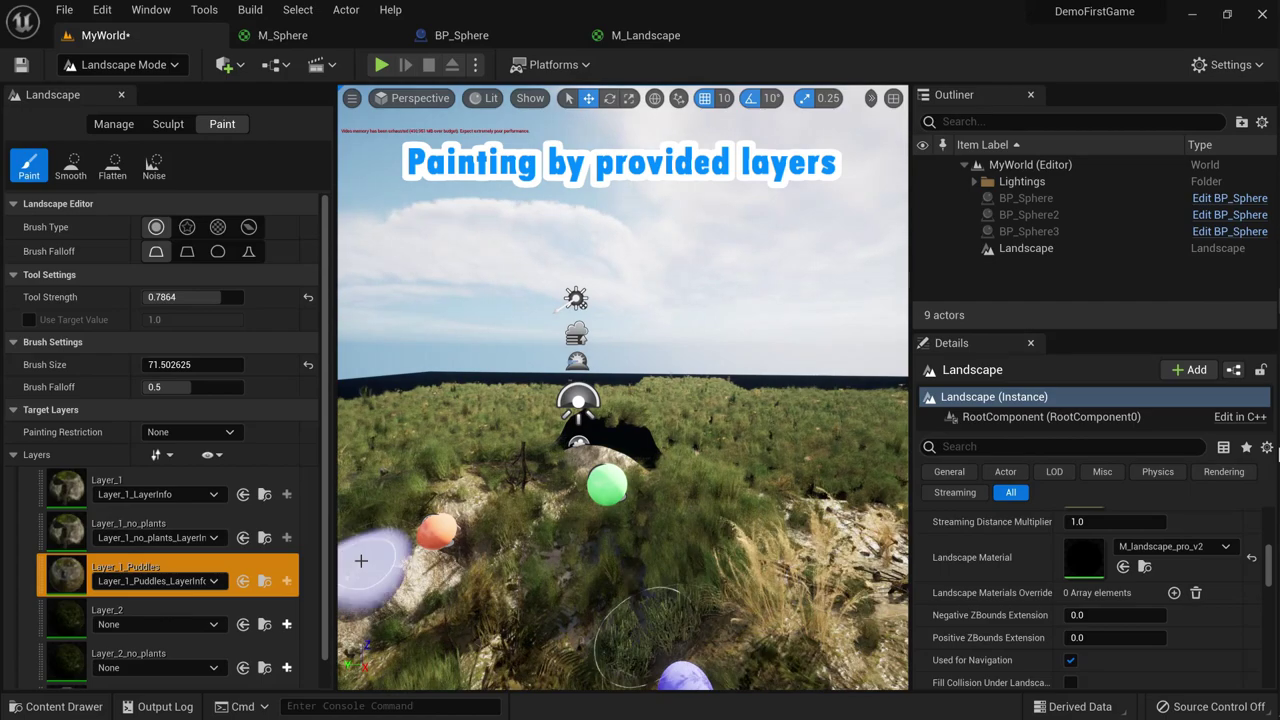
left_click(115, 530)
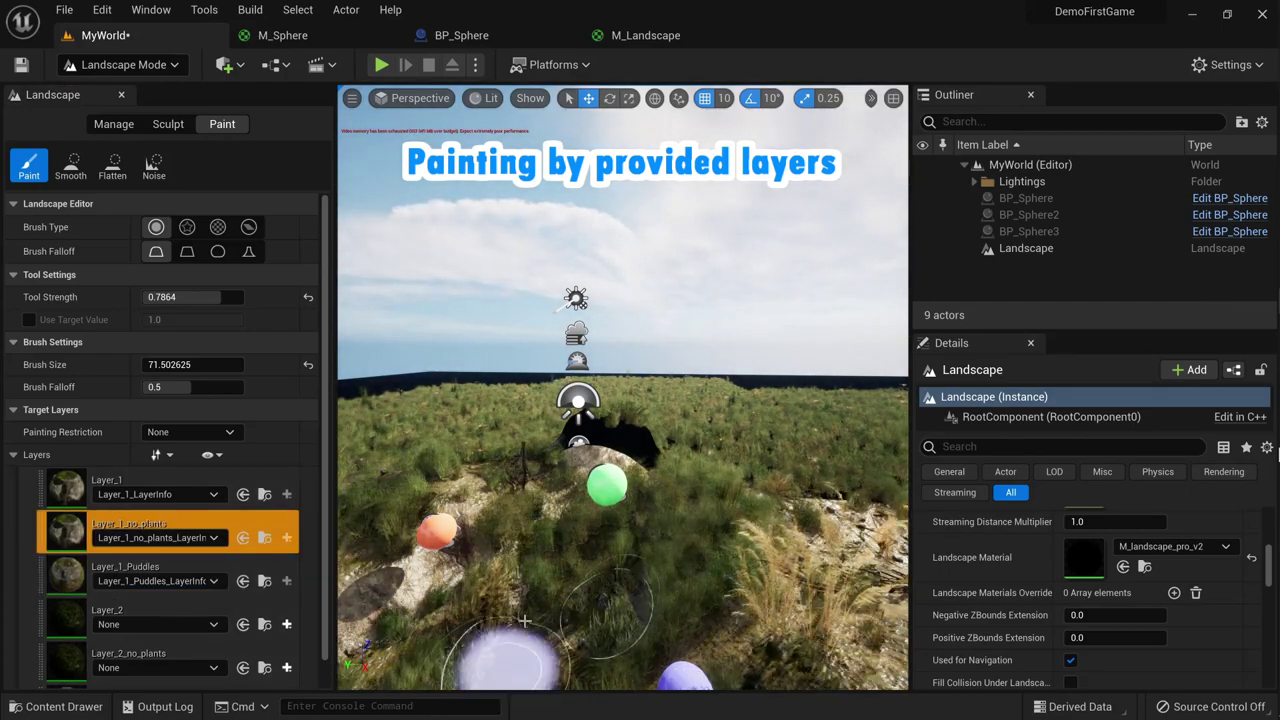
scroll(600, 600, "down", 3)
left_click(160, 568)
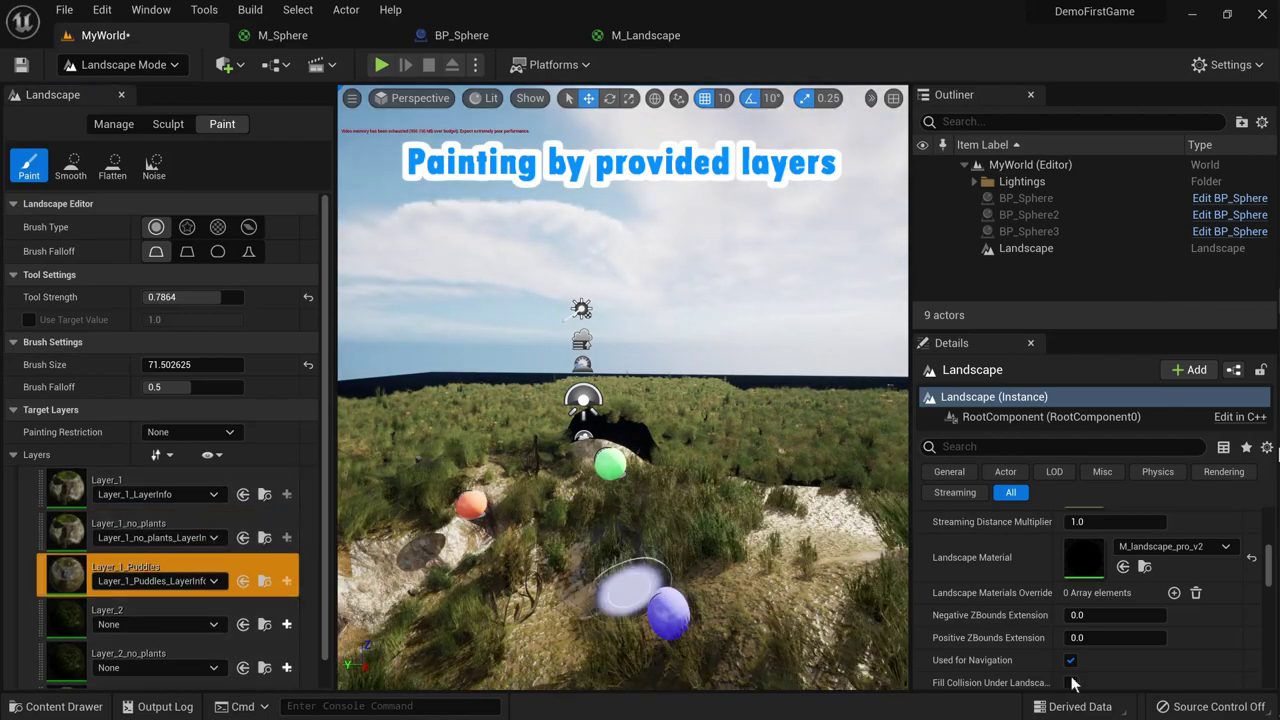
scroll(571, 606, "down", 5)
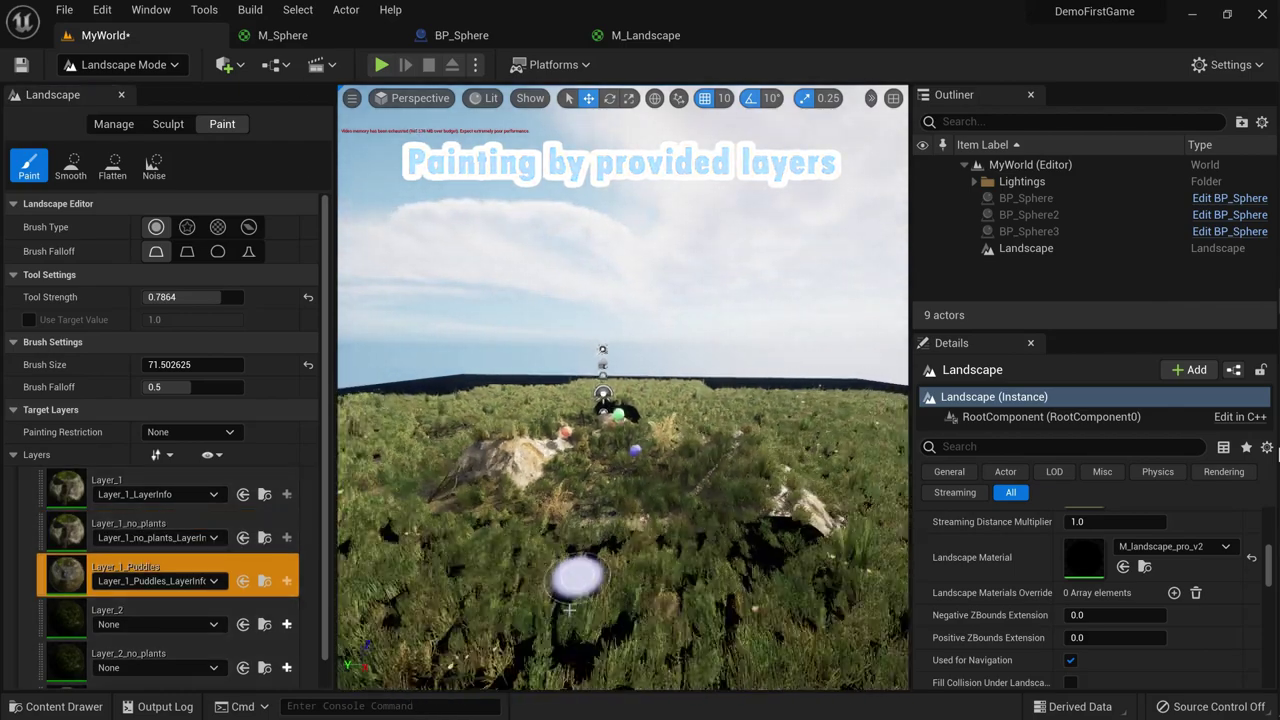
left_click(180, 63)
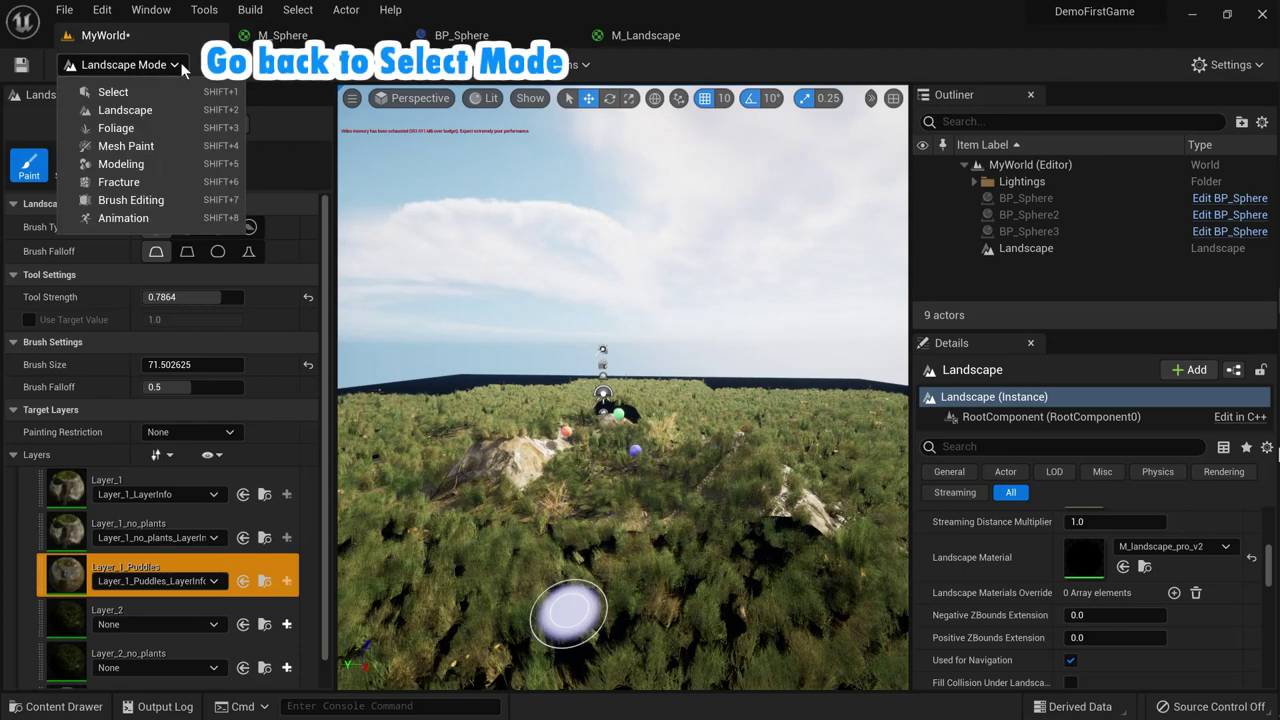
Step: Return to Select mode, play-test the level with Alt+P, then stop it with Esc
left_click(148, 93)
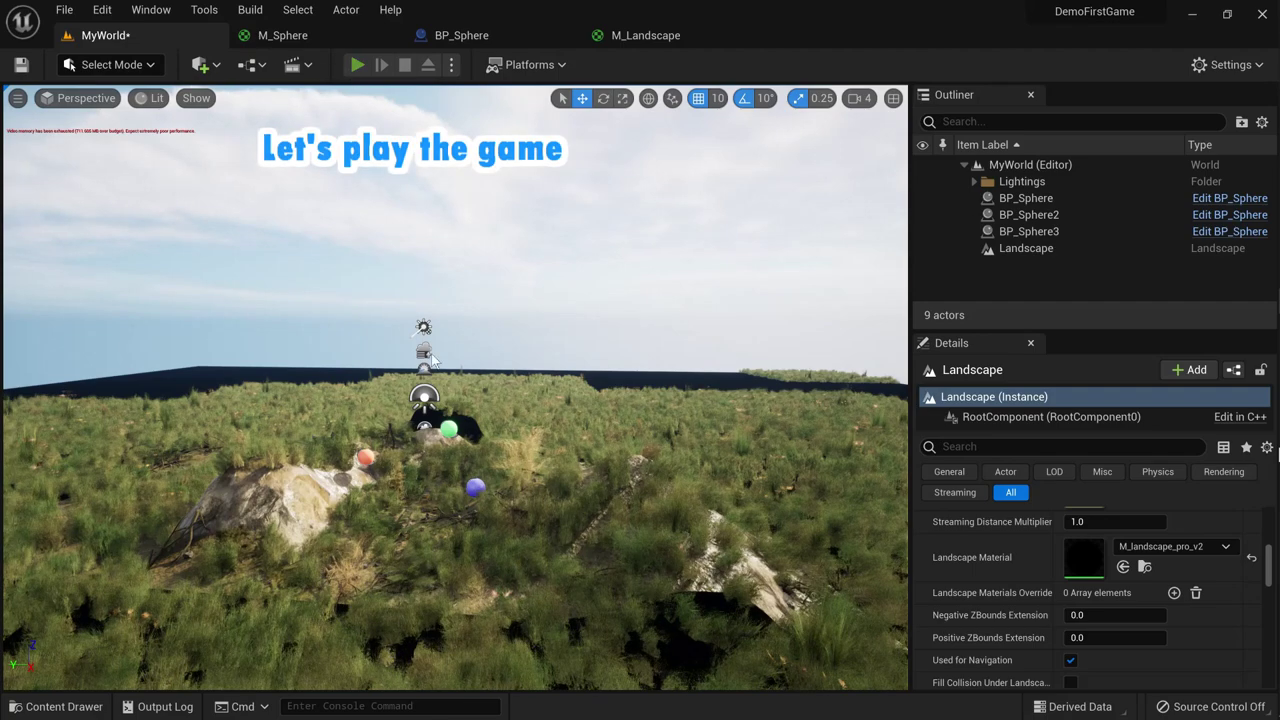
key("alt+p")
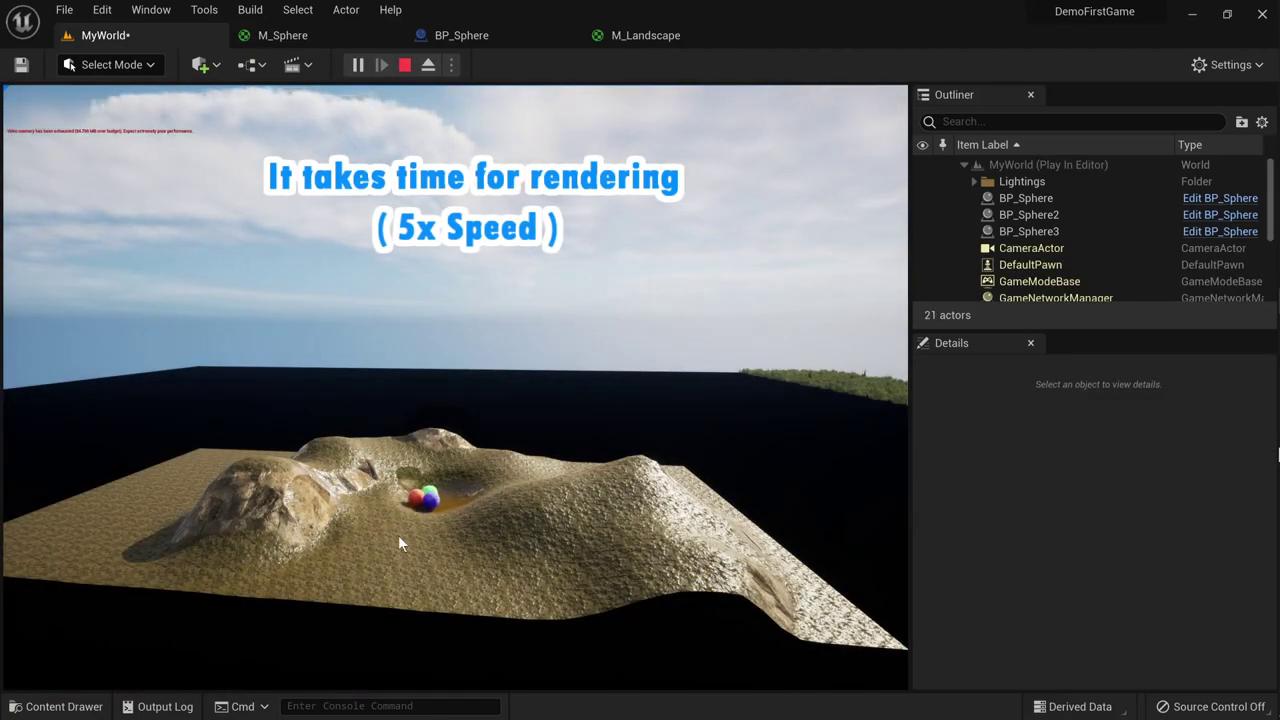
left_click(398, 538)
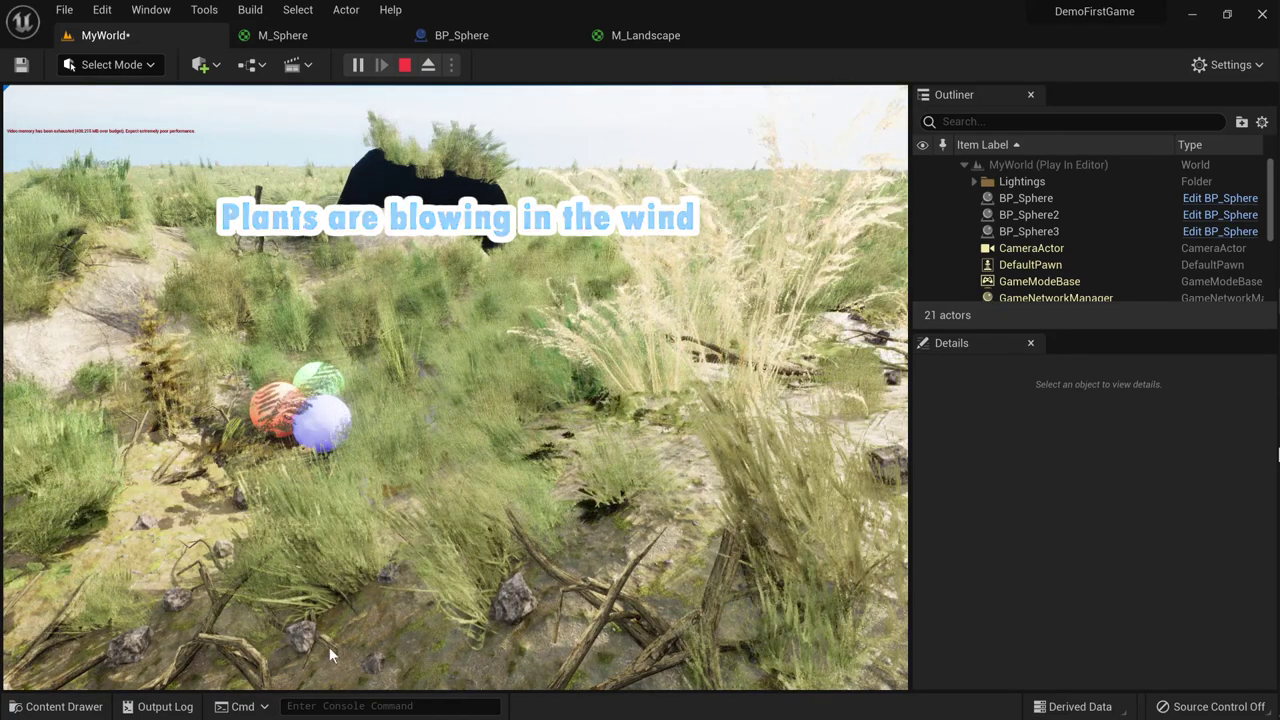
key("Escape")
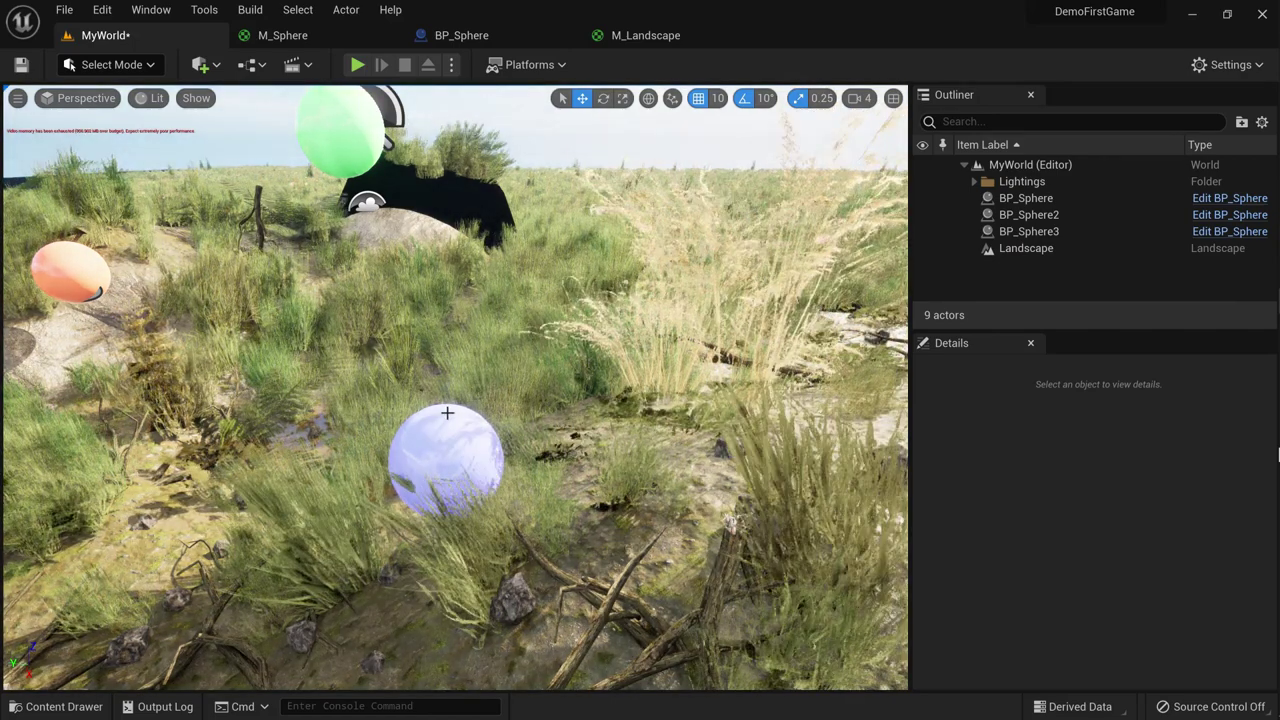
Step: Zoom the viewport out and save the MyWorld level
scroll(447, 412, "down", 5)
scroll(445, 412, "down", 2)
scroll(445, 412, "down", 2)
scroll(445, 411, "down", 1)
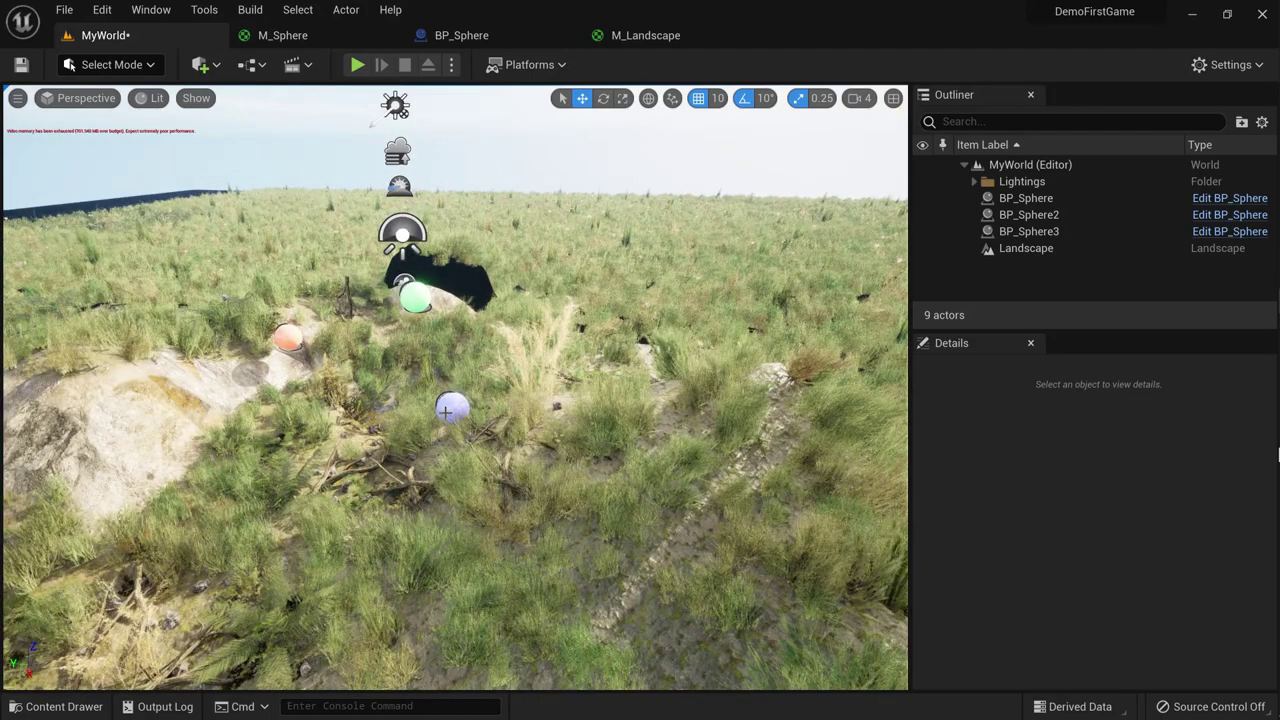
key("ctrl+s")
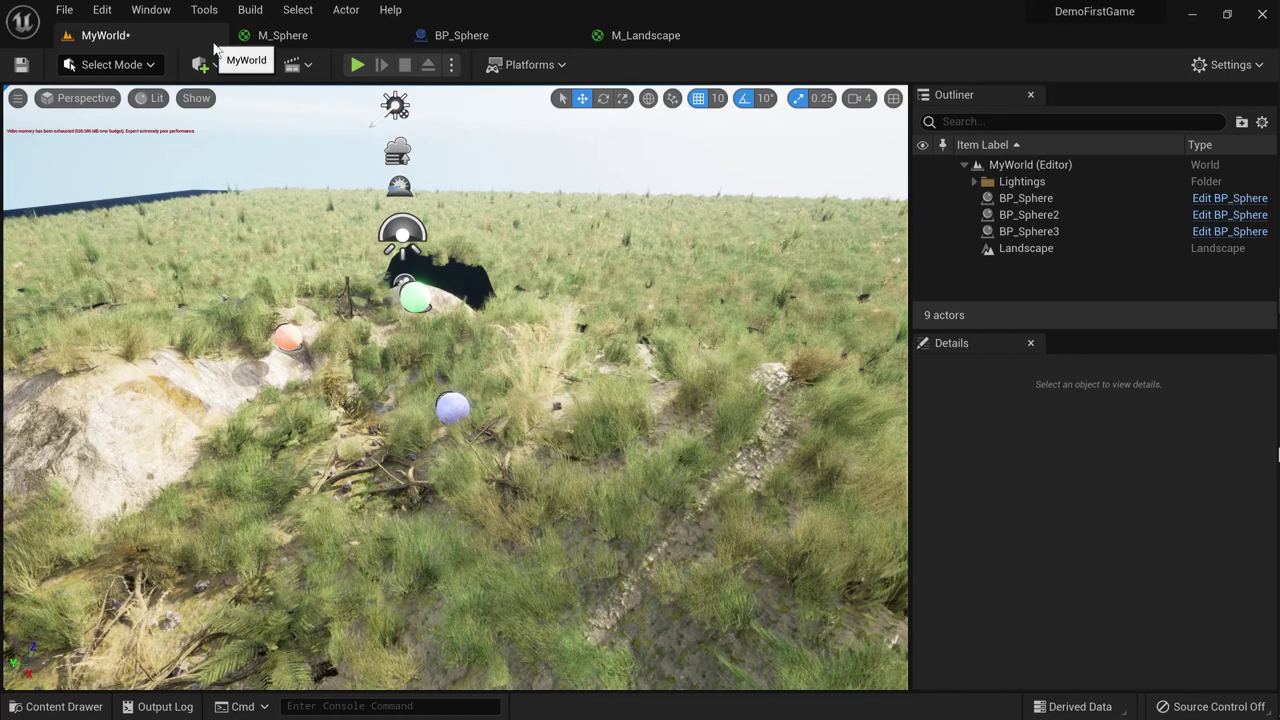
left_click(26, 65)
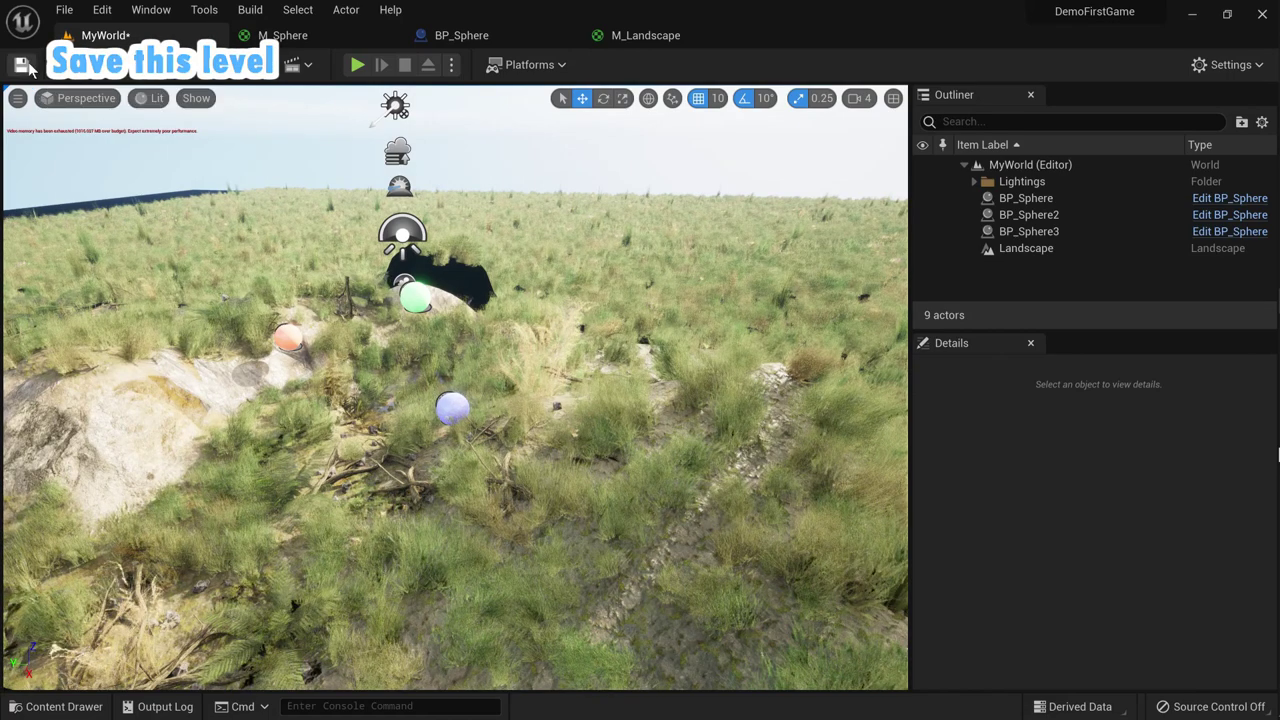